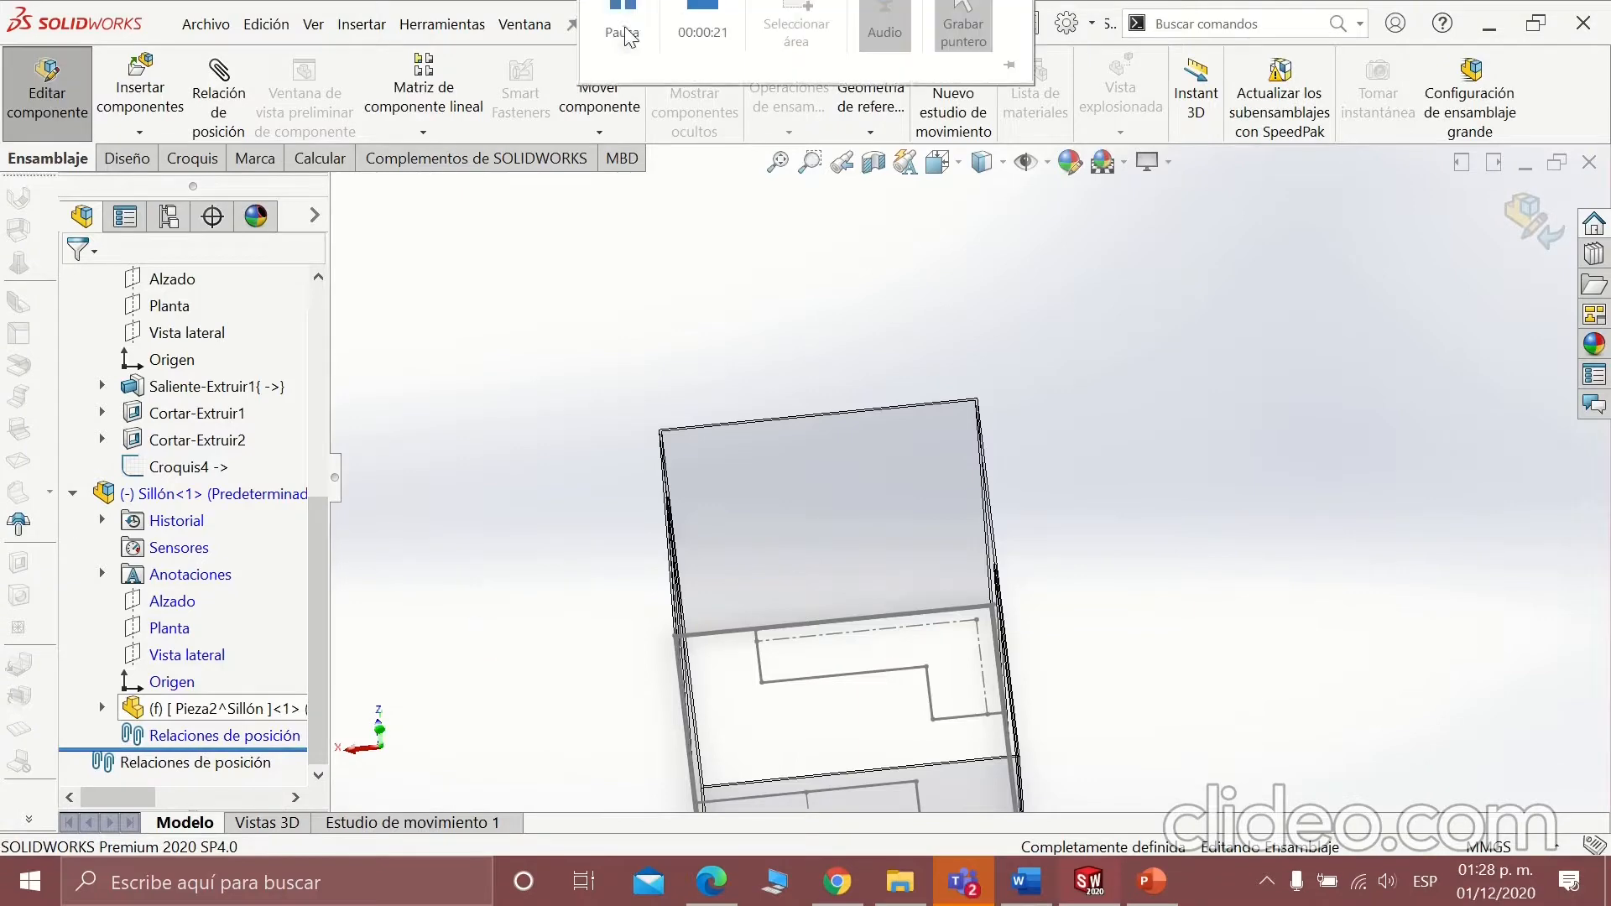
Open the patas part inside the Sillón subassembly for editing.
right_click(238, 710)
click(258, 104)
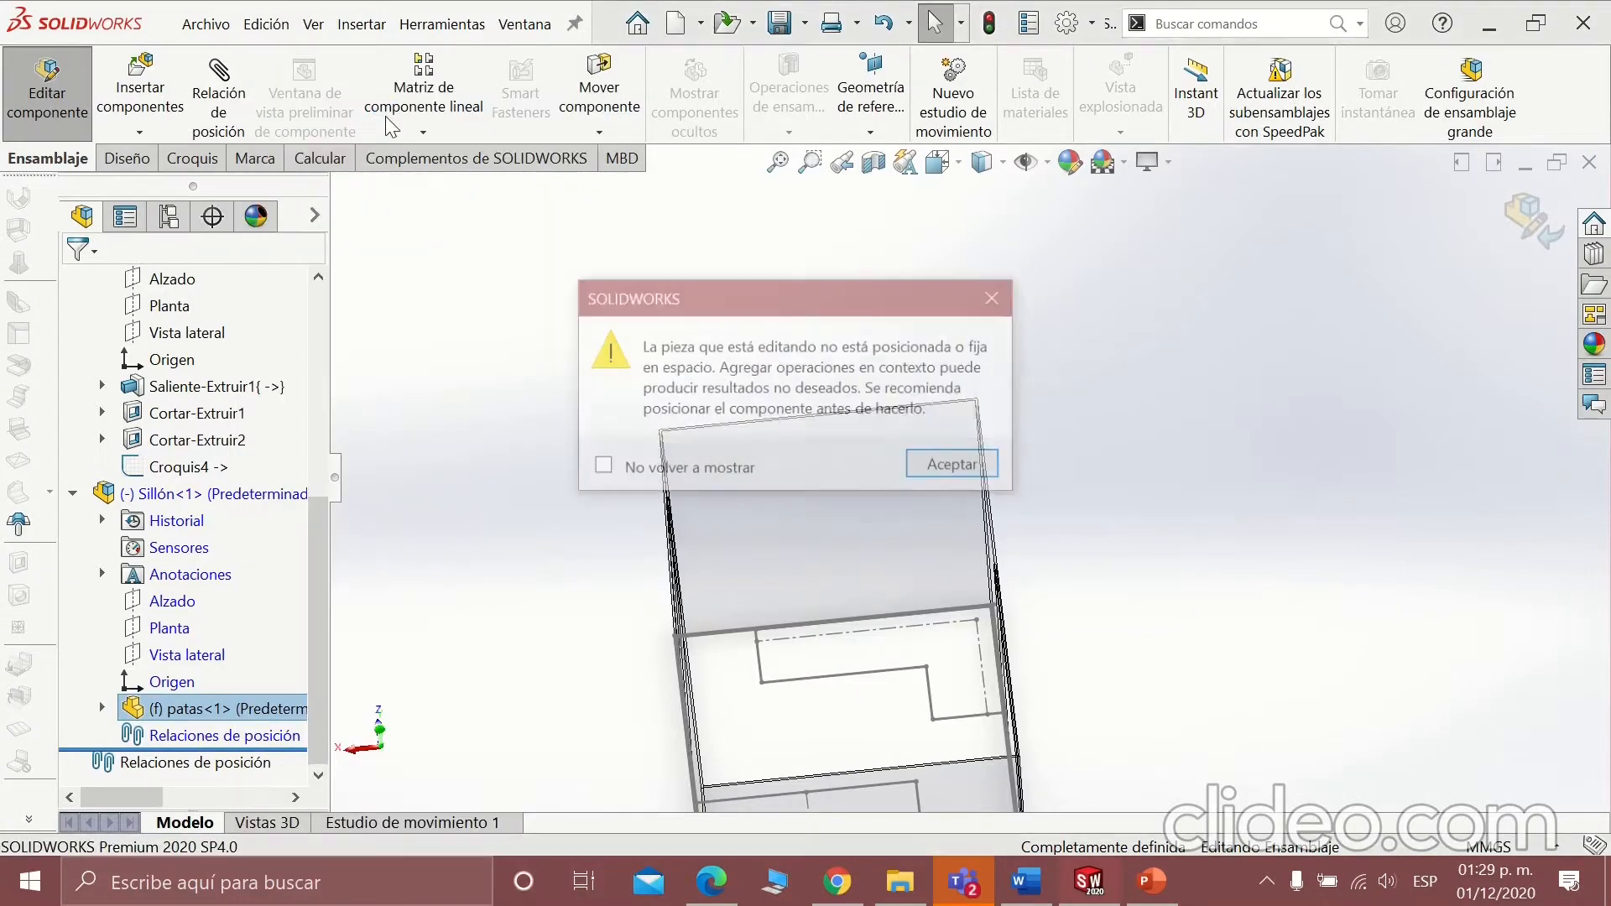
click(957, 467)
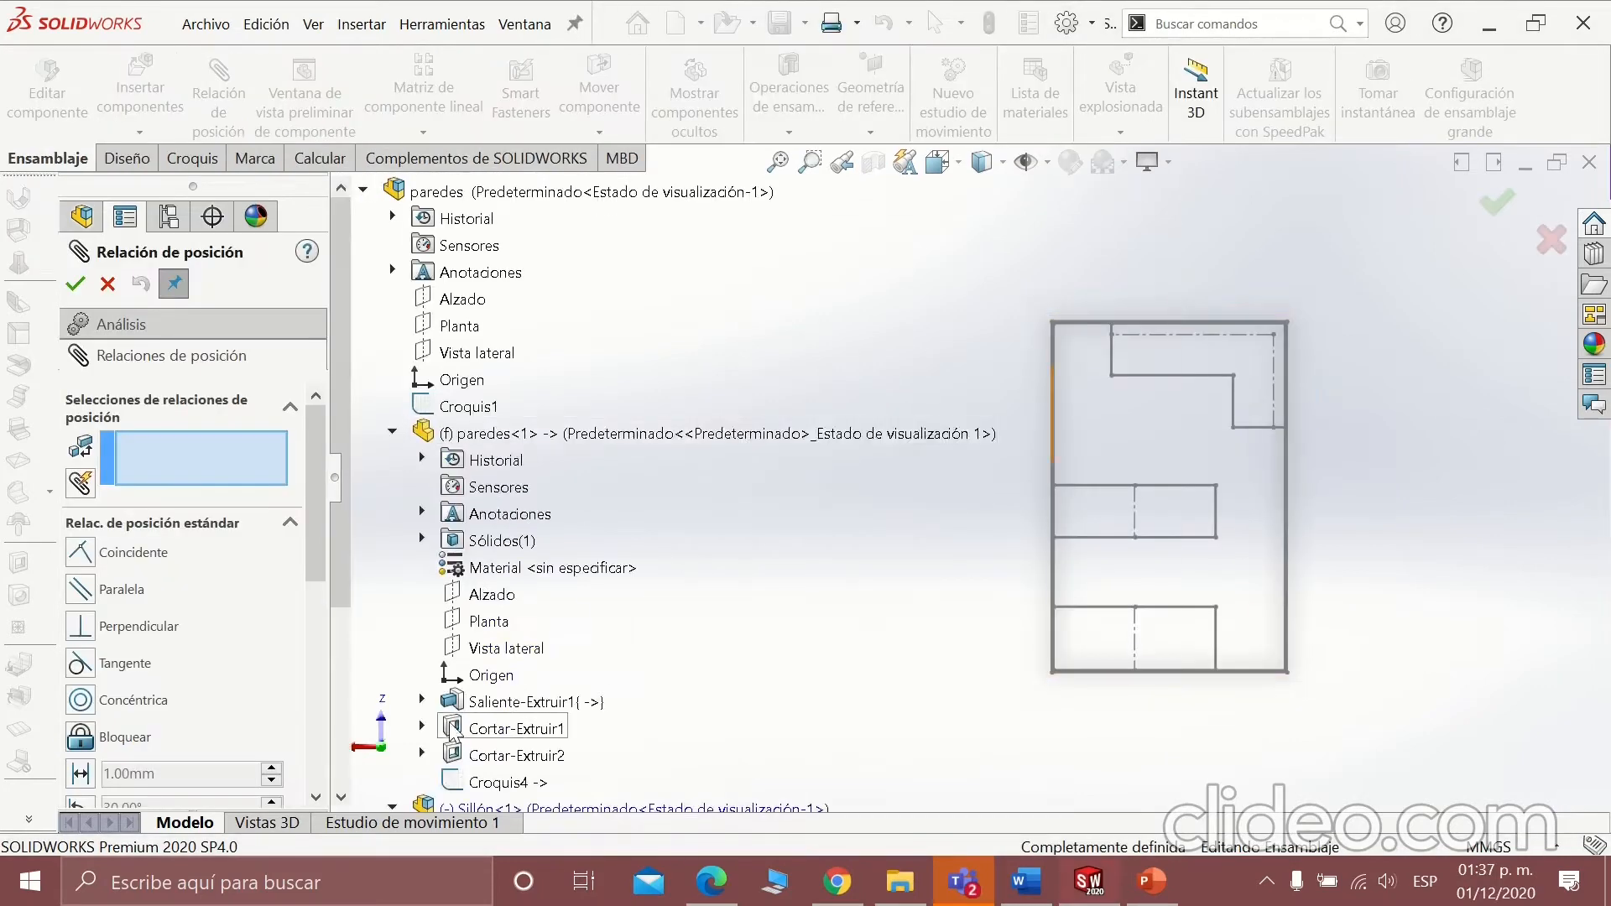
Add a coincident mate between the Planta plane of the paredes part and the Planta plane of the Sillón subassembly.
scroll(490, 349, up, 1)
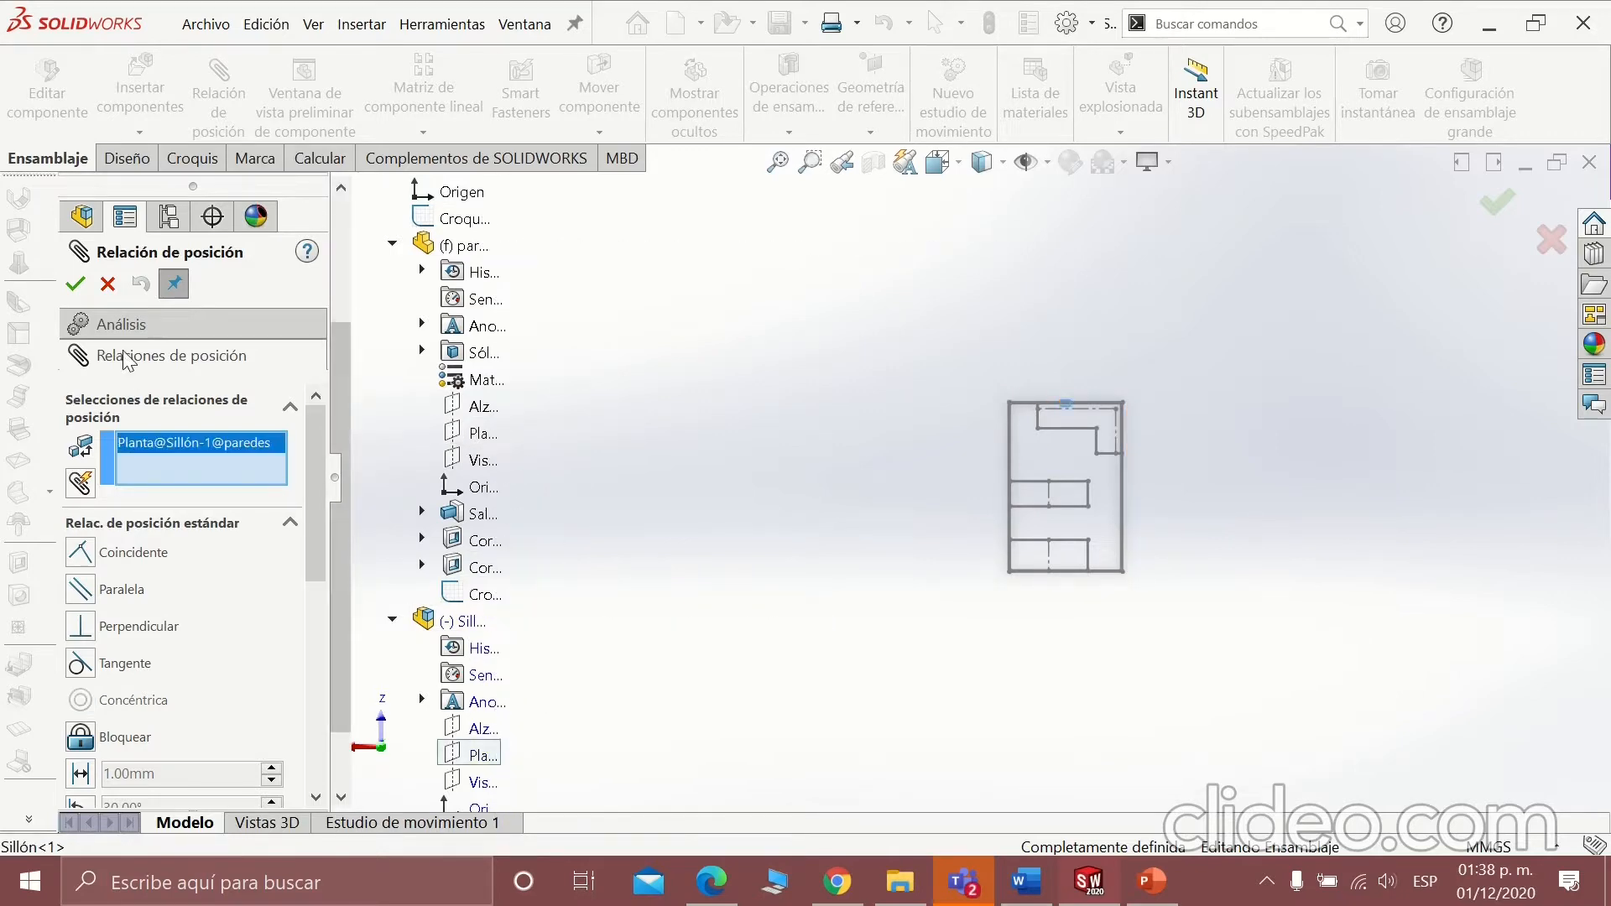
click(107, 284)
mouse_move(661, 36)
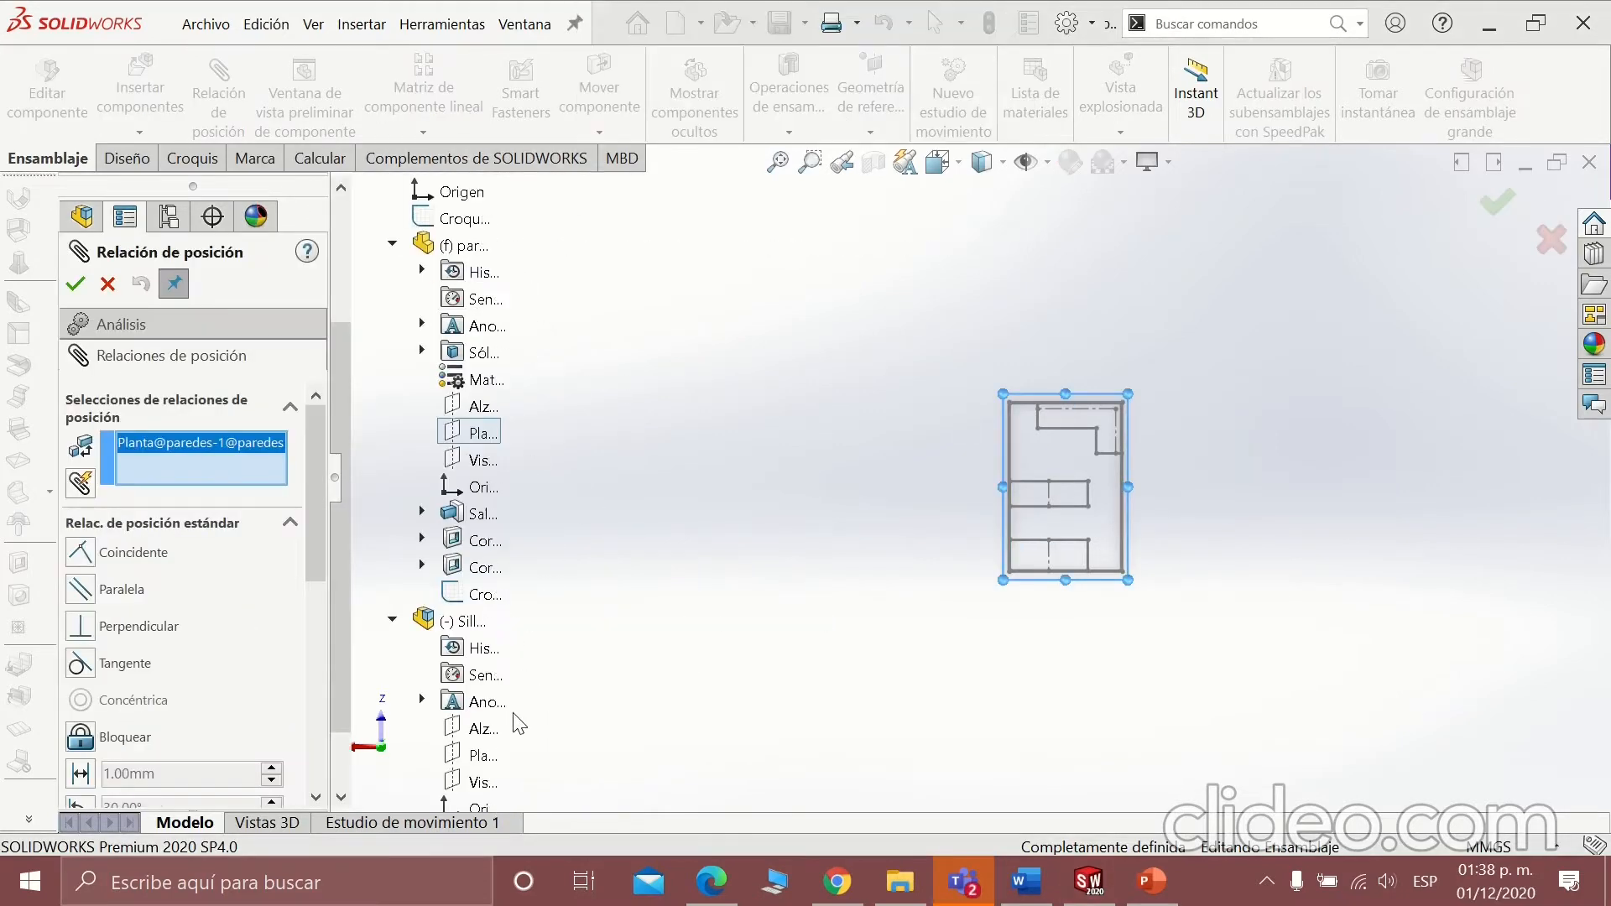
click(491, 755)
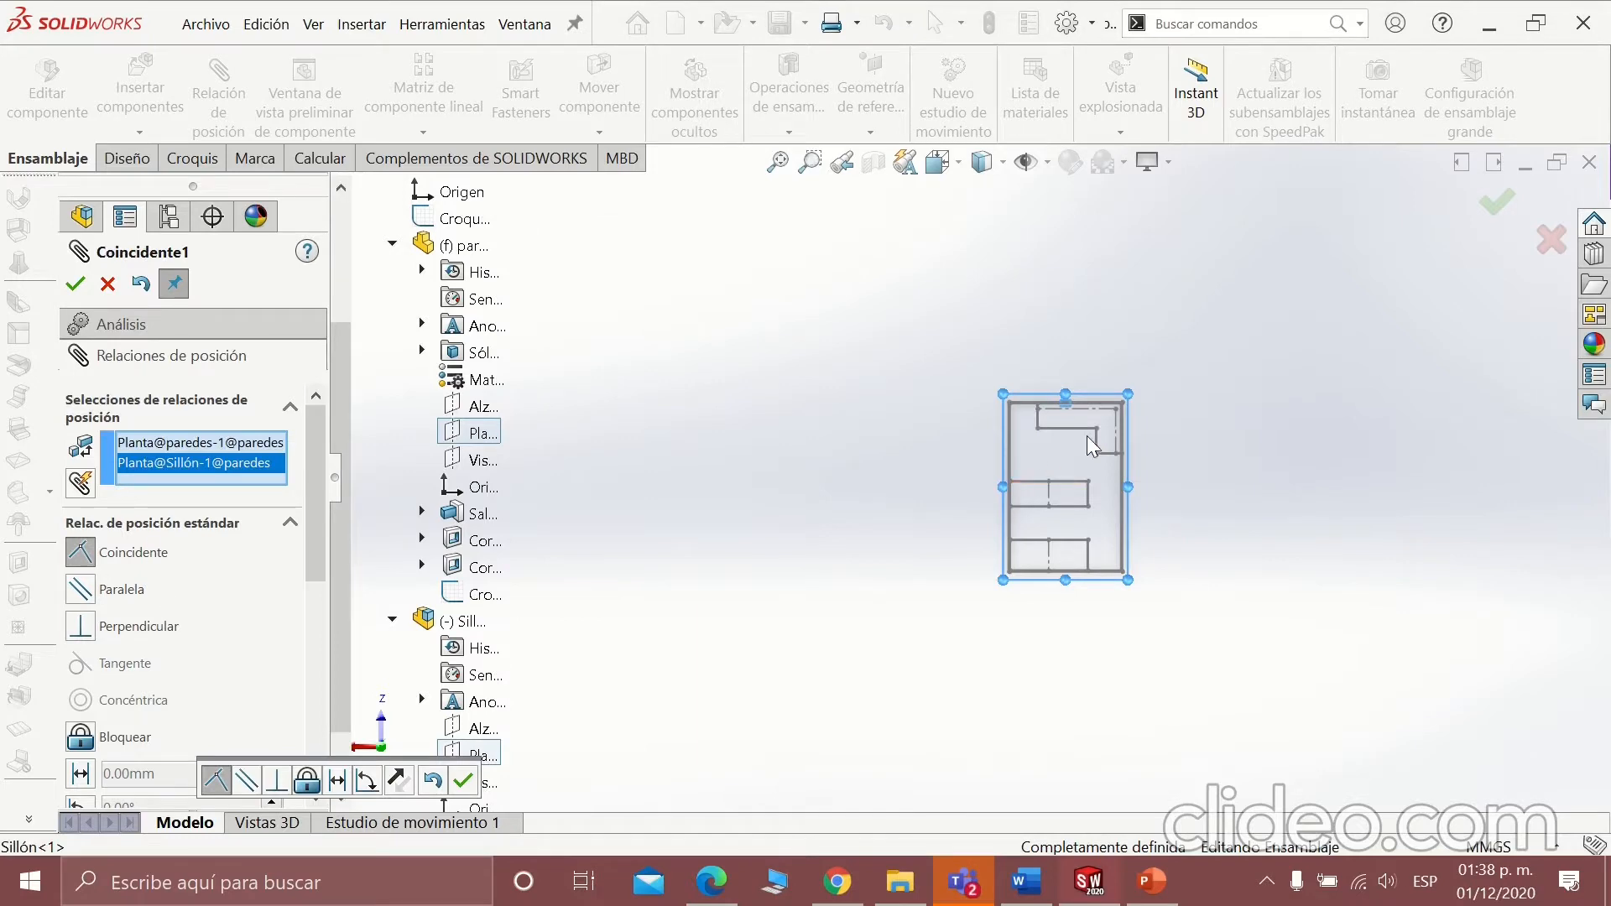
scroll(1086, 436, down, 5)
click(75, 284)
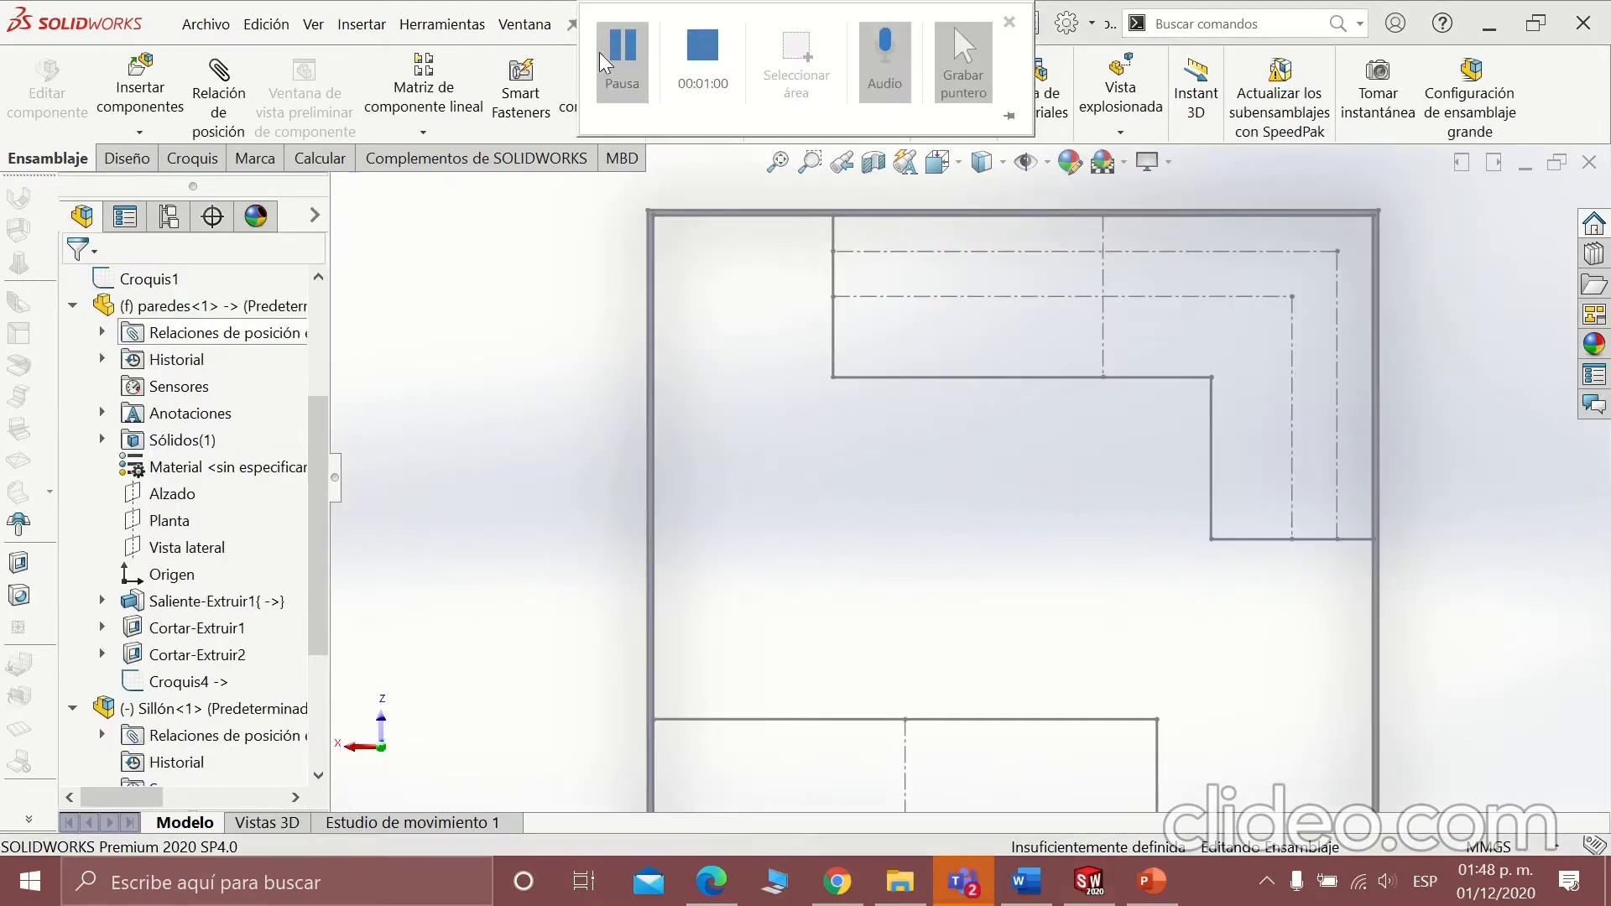
Mate the Vista lateral plane of Sillón coincident with the short construction line crossing the long arm of the L-shaped outline in Croquis4.
click(218, 92)
click(344, 191)
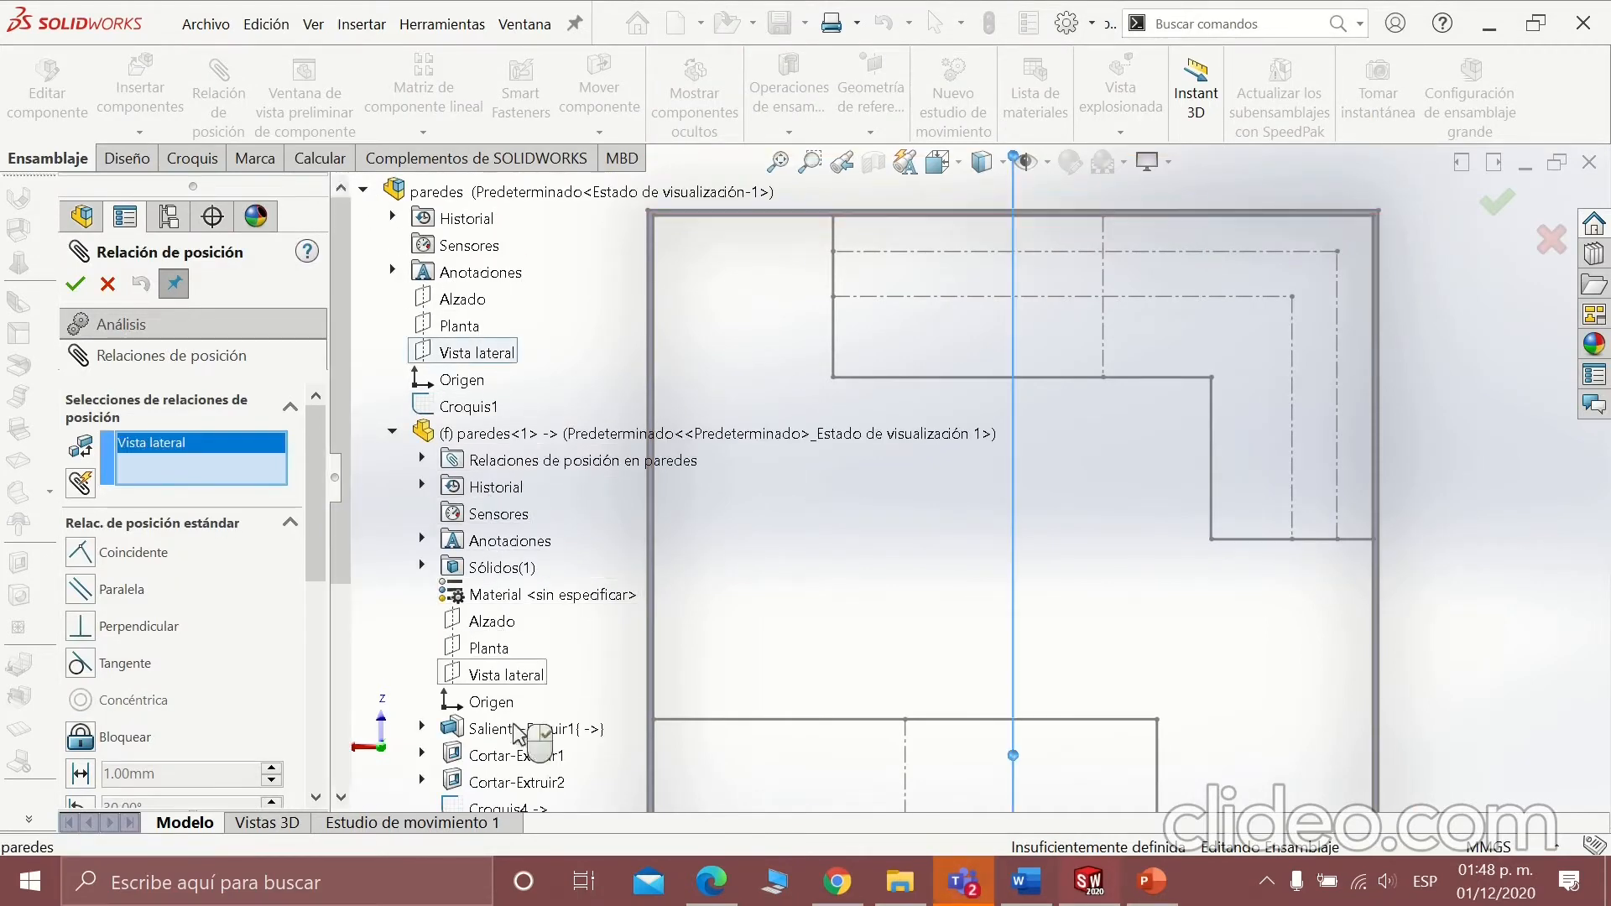
click(1104, 261)
click(137, 556)
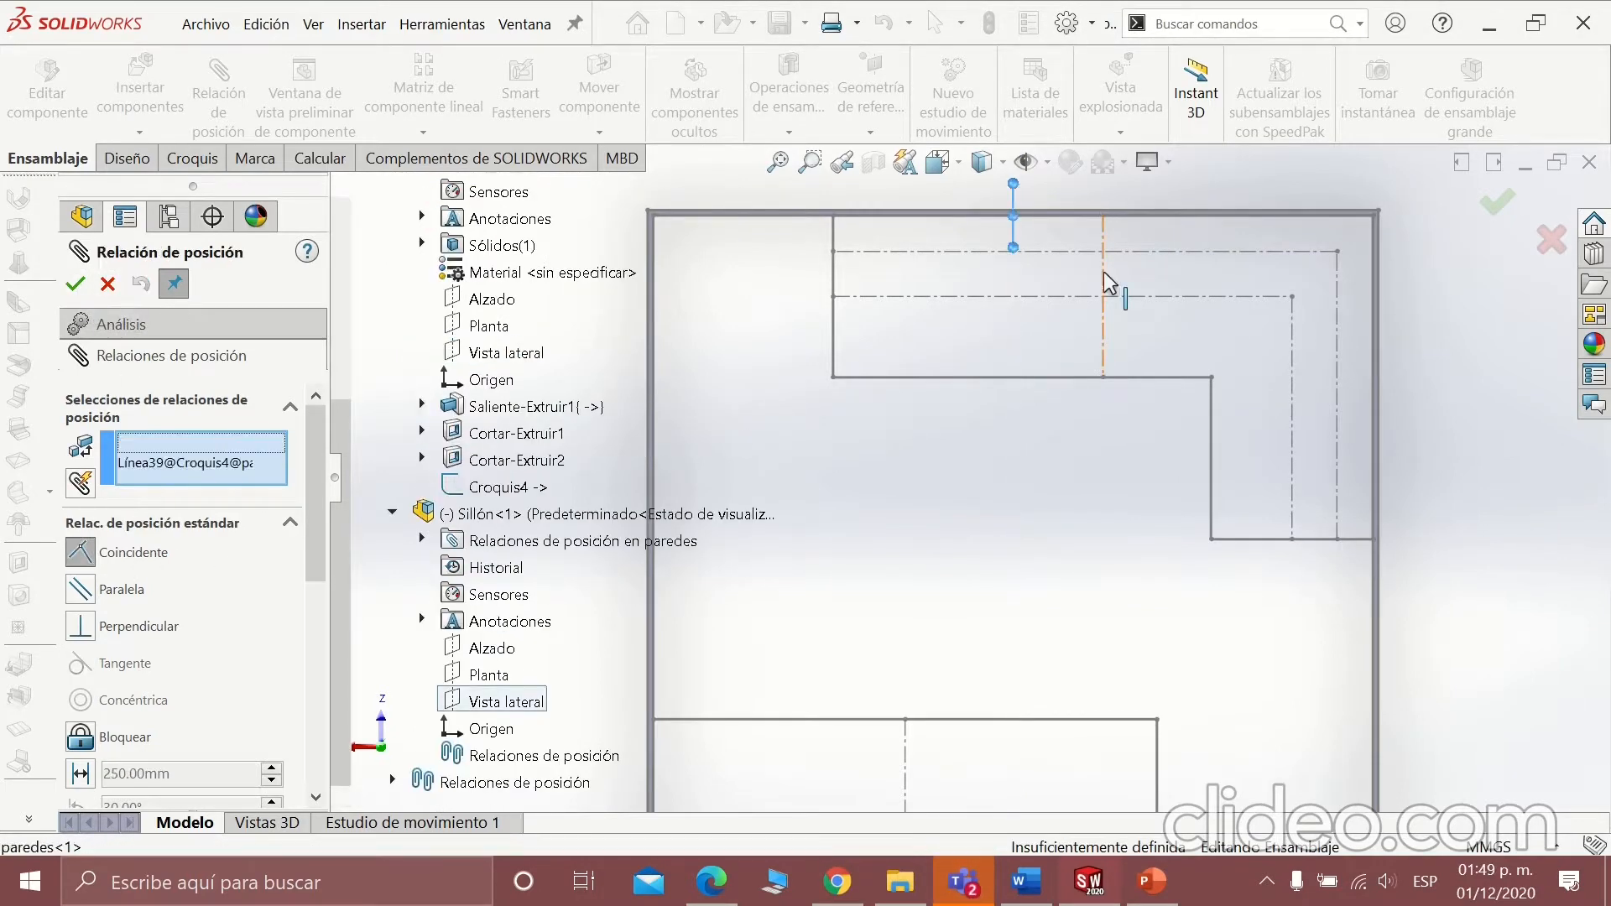
click(507, 701)
click(78, 288)
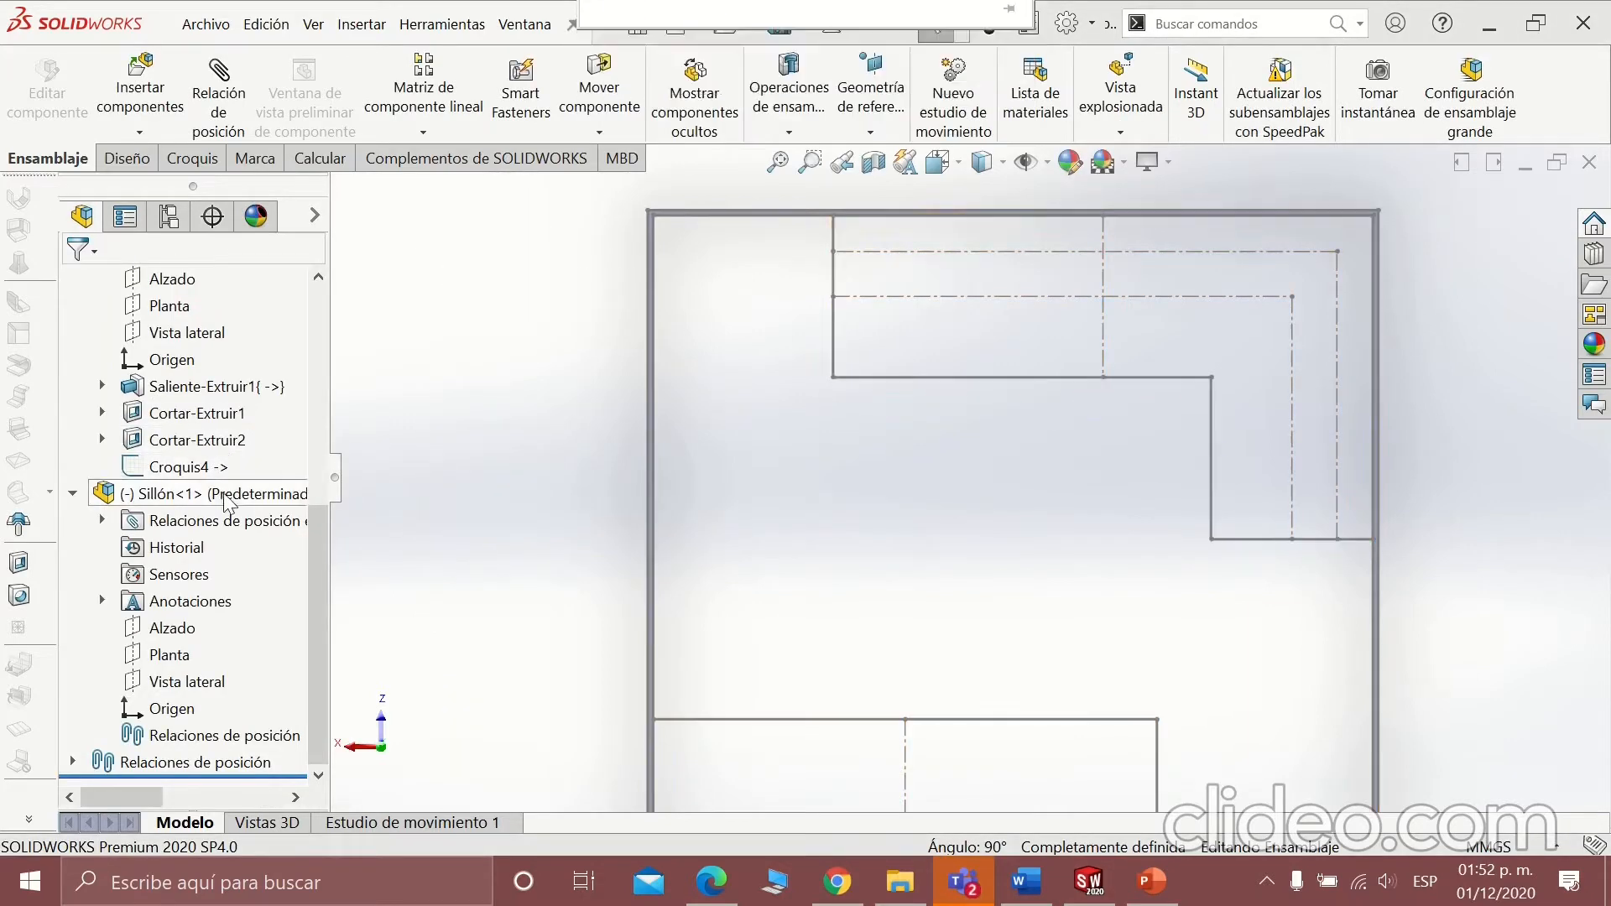
Edit the Sillón subassembly in place and start a new sketch on its Vista lateral plane.
click(210, 493)
click(353, 438)
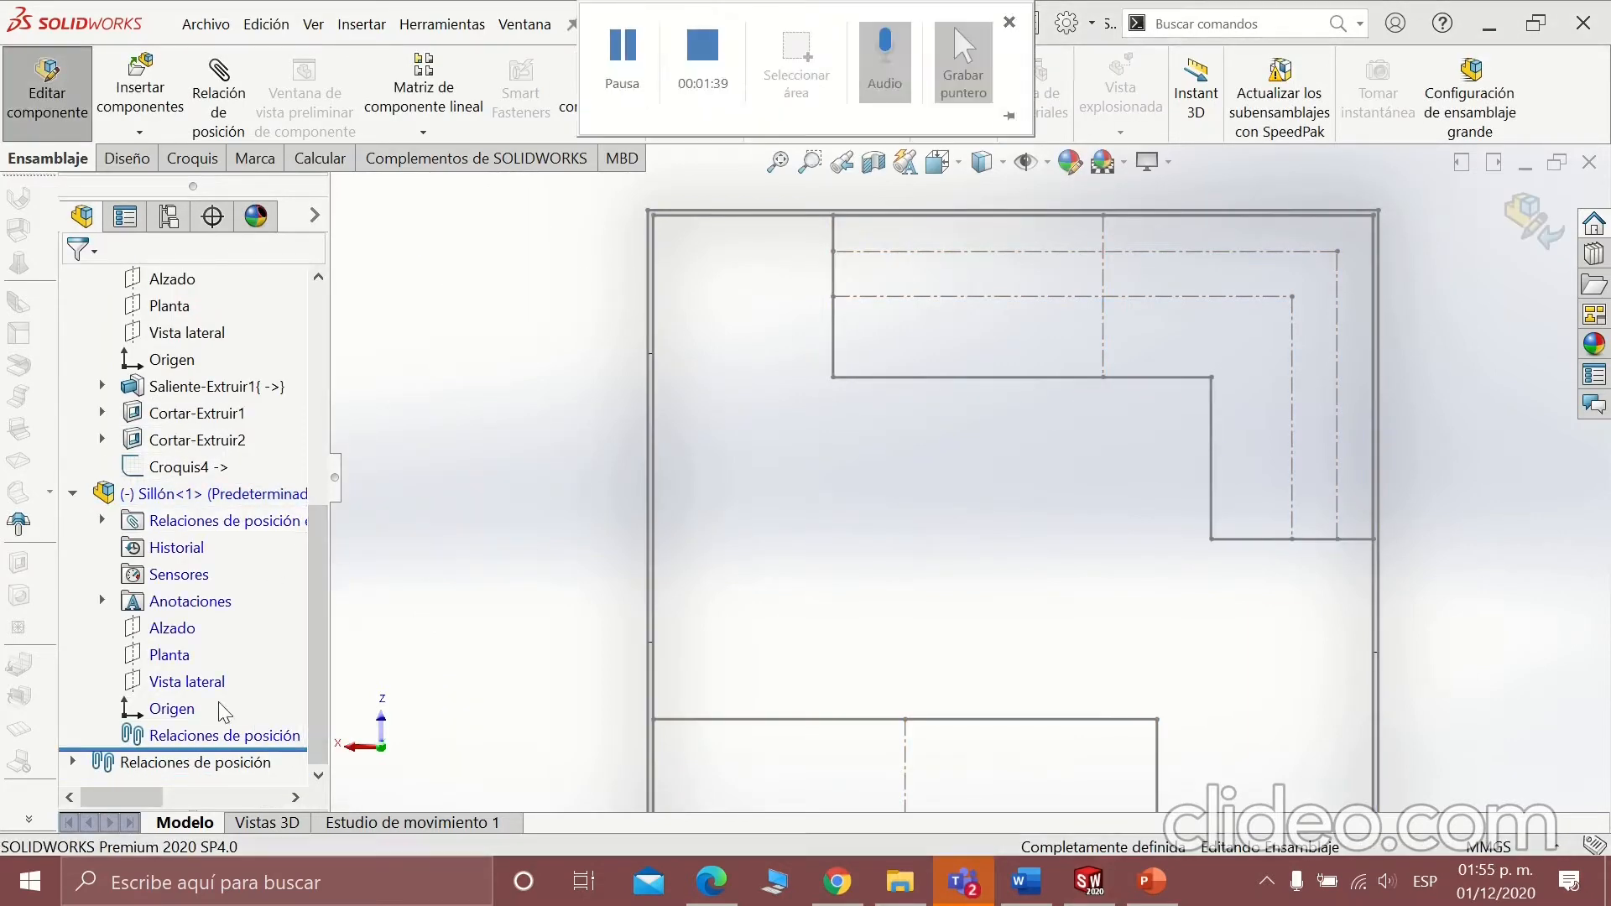
click(186, 682)
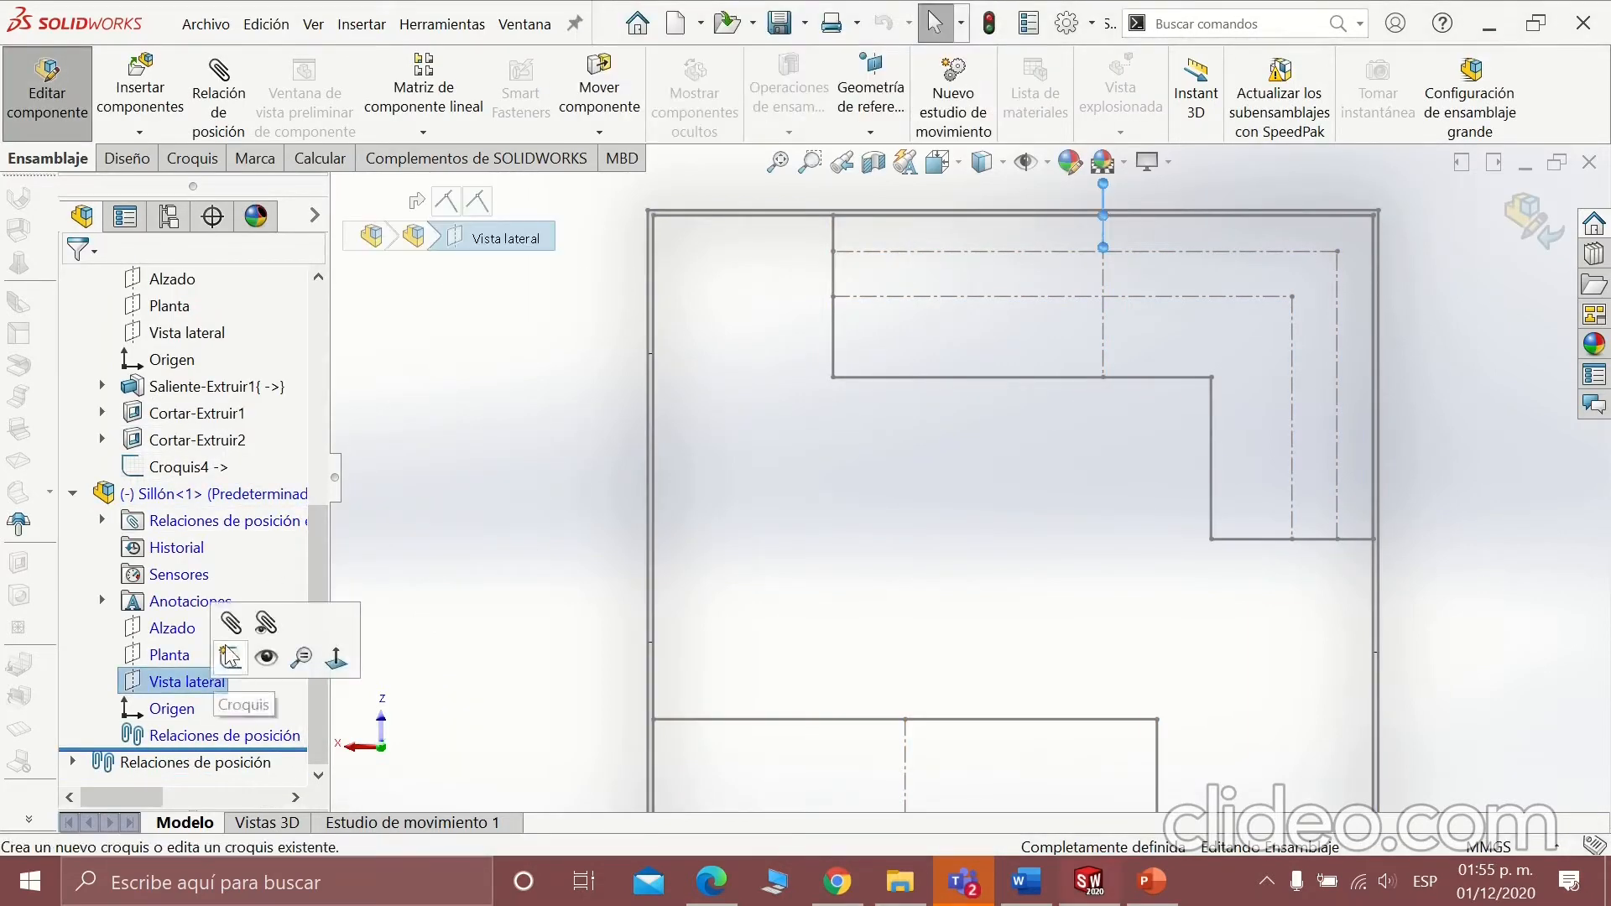
click(235, 663)
click(223, 762)
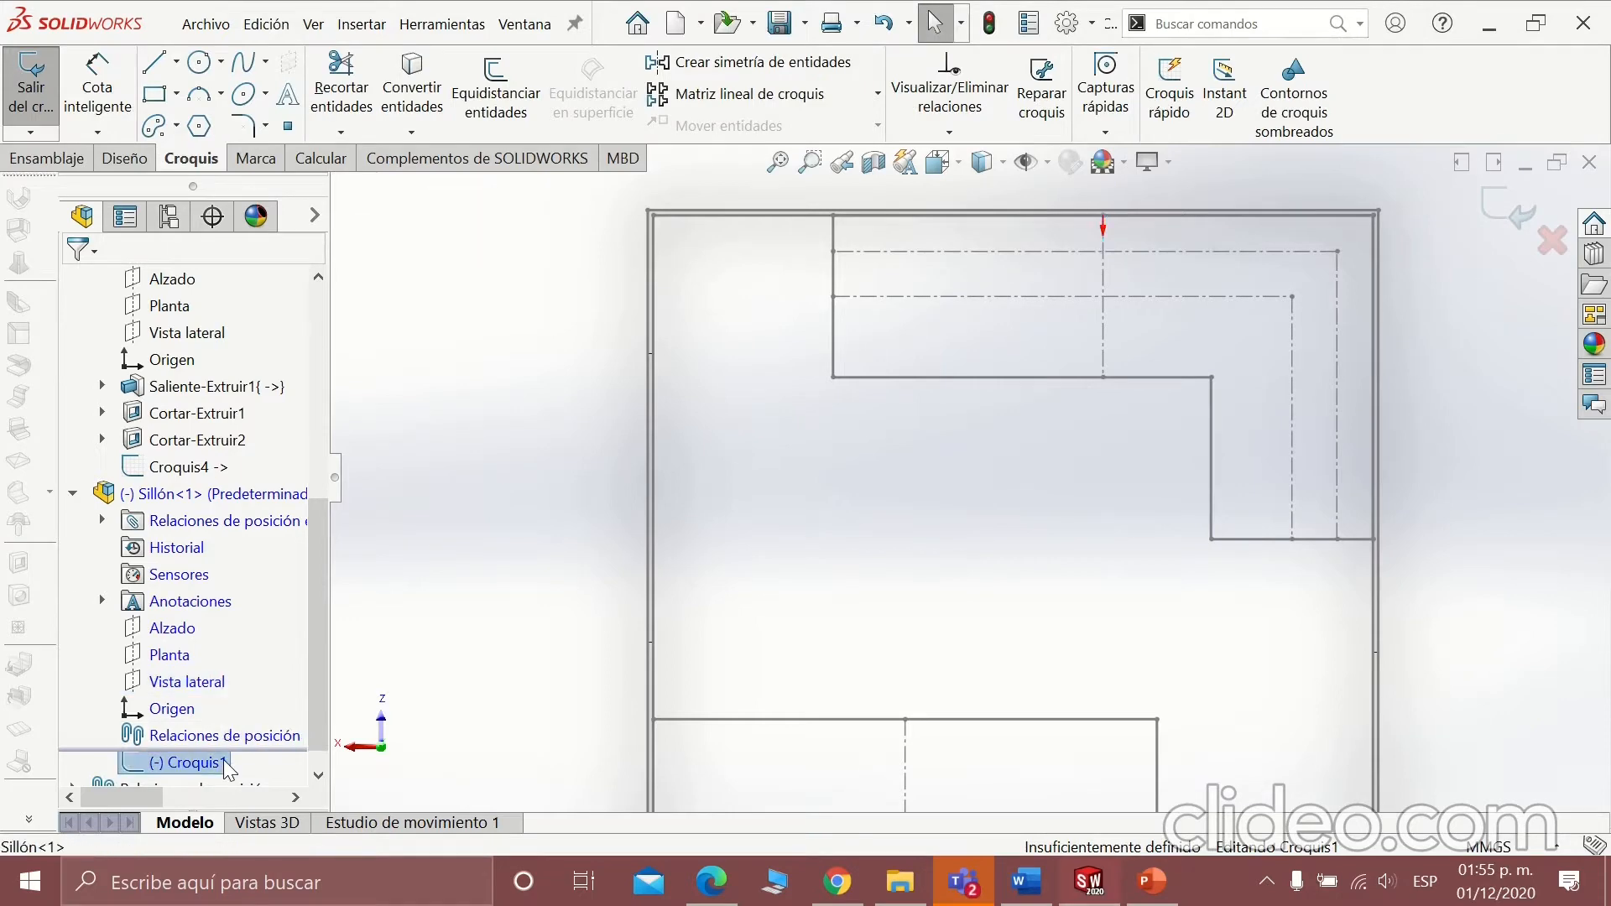
Place the side profile's lower front point on the floor outline's edge and move its upper front corner forward.
key(ctrl+8)
scroll(712, 654, down, 10)
scroll(873, 547, up, 3)
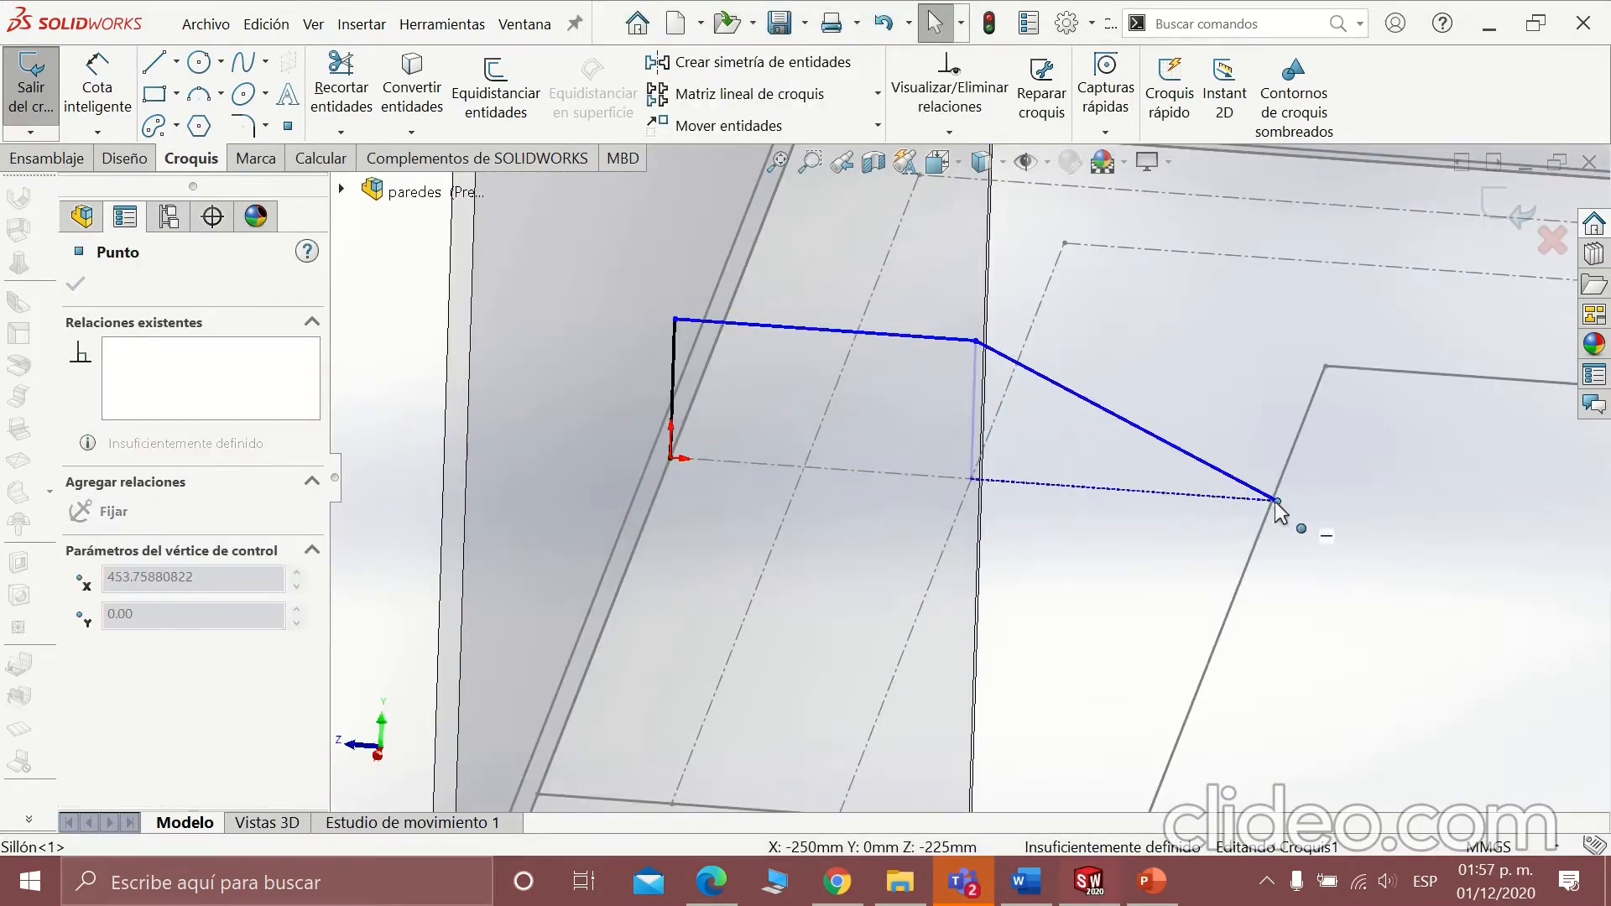
drag(1276, 501, 1273, 501)
drag(981, 341, 1167, 351)
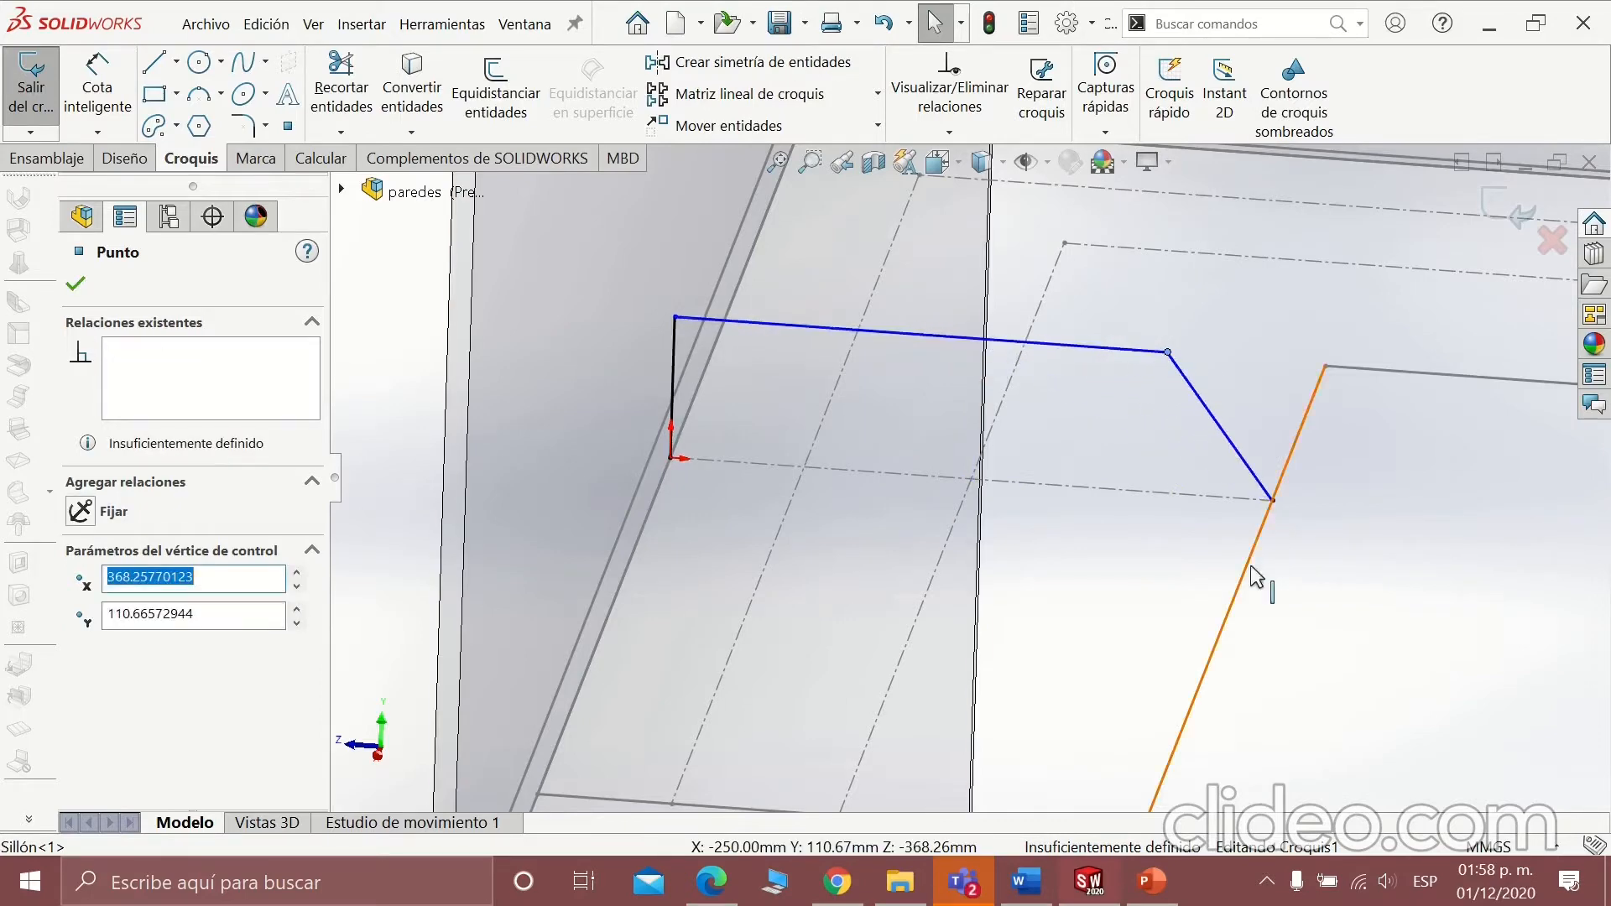
Move the side profile's upper front corner outward in the right view until the front edge is nearly vertical.
scroll(1249, 566, up, 4)
middle_drag(1249, 565, 994, 522)
key(ctrl+4)
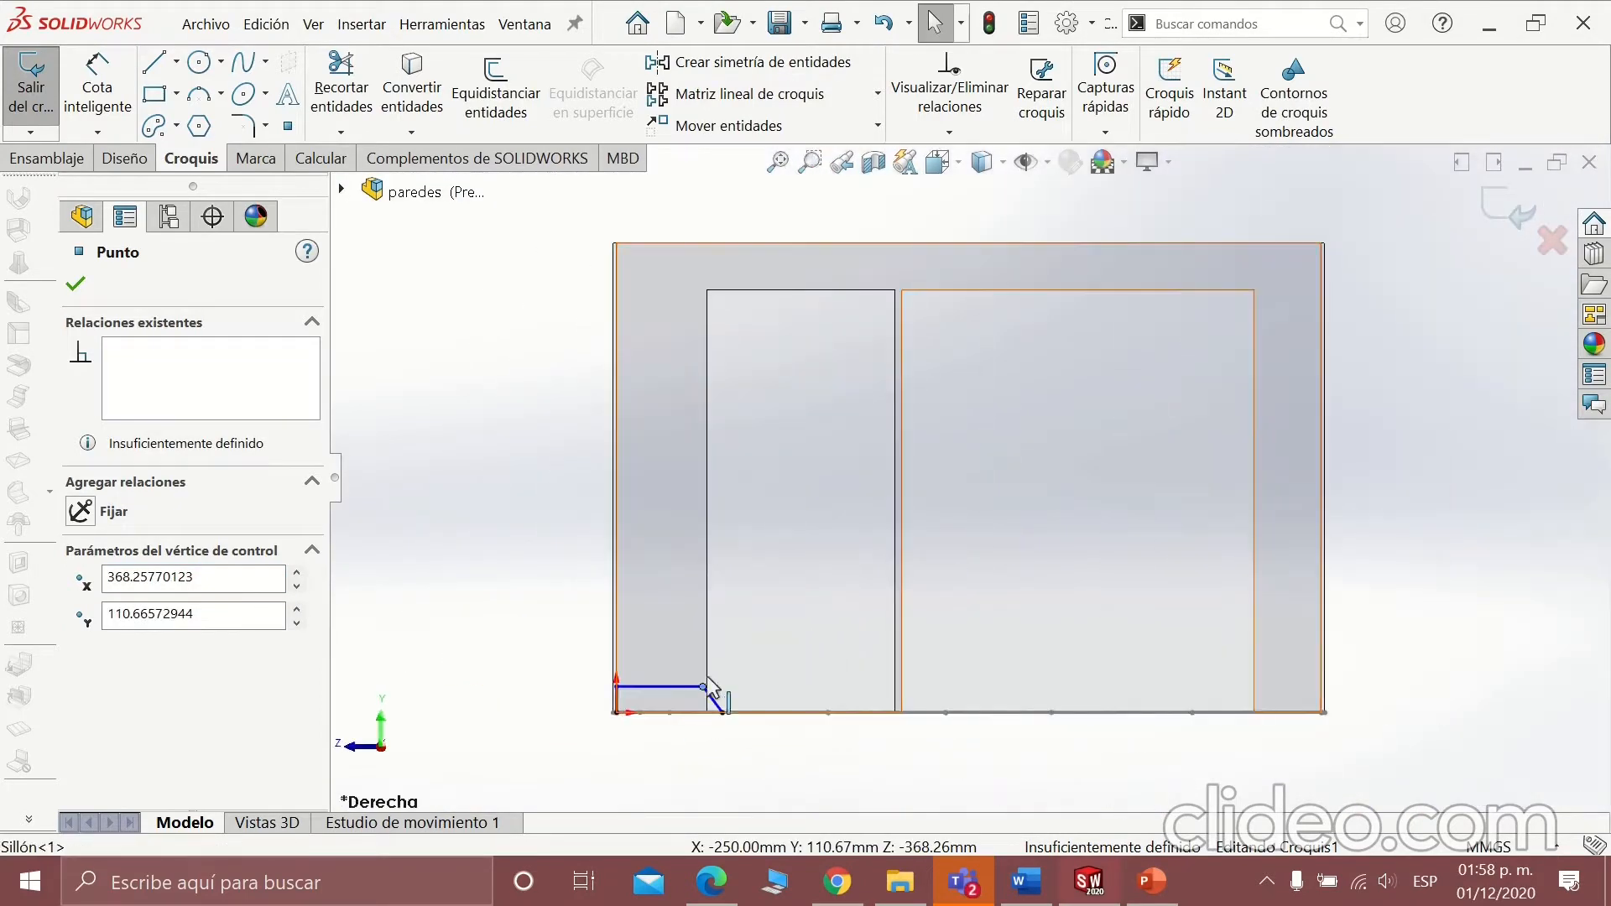
scroll(773, 641, down, 5)
scroll(805, 631, down, 3)
mouse_move(831, 581)
mouse_down()
mouse_move(959, 591)
mouse_move(941, 584)
mouse_up()
scroll(965, 654, up, 5)
click(928, 670)
scroll(950, 421, up, 4)
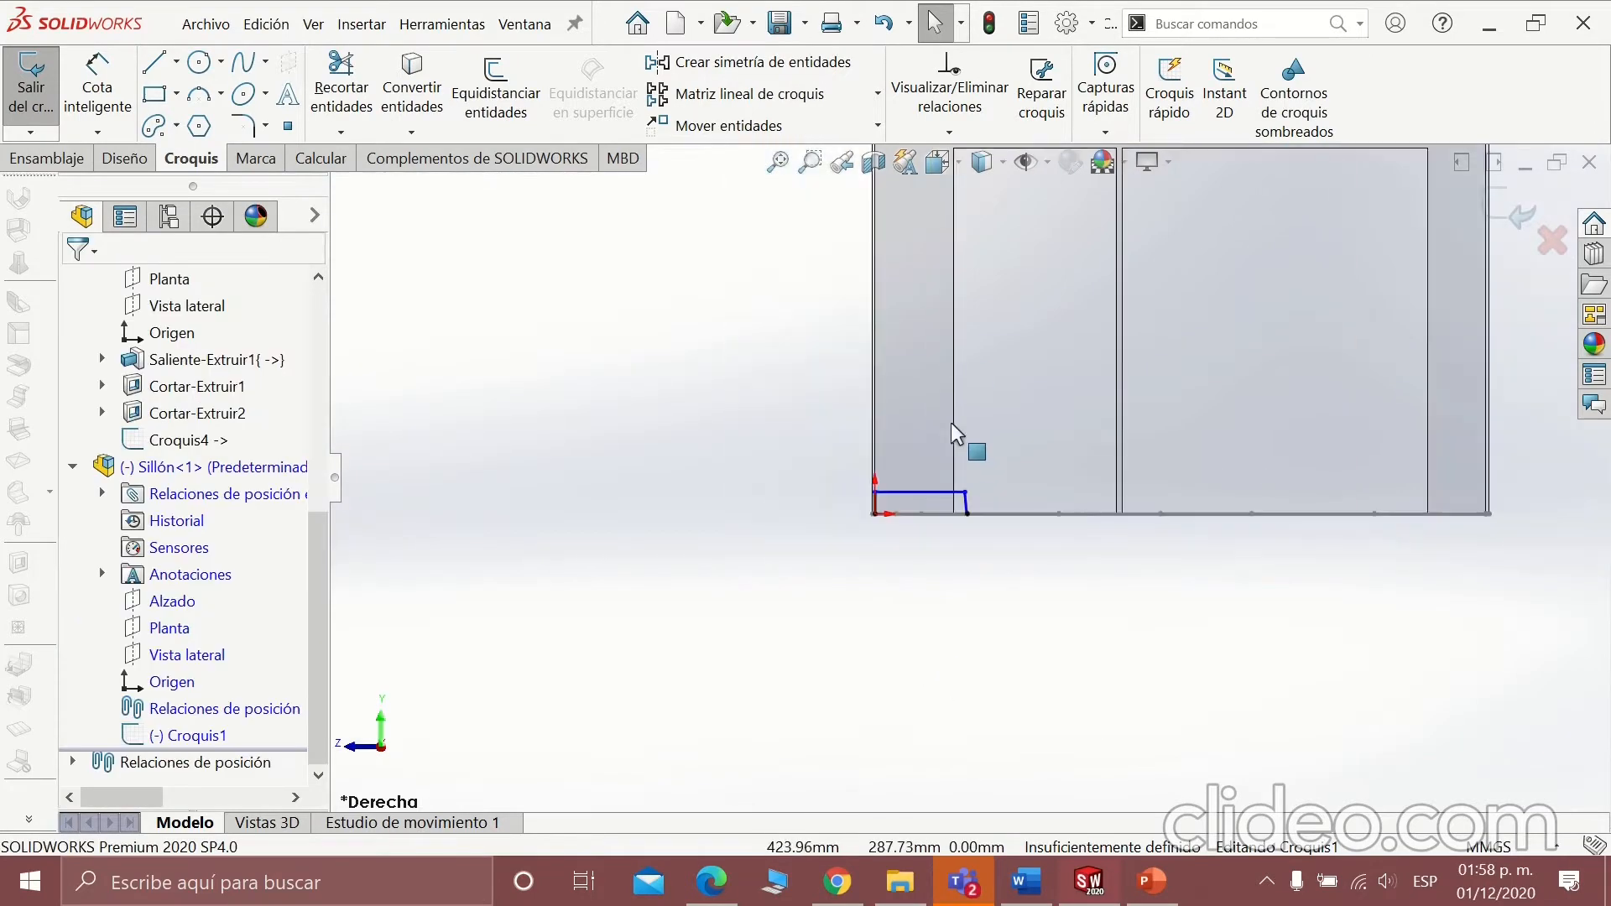
scroll(974, 336, down, 5)
scroll(1007, 377, up, 4)
scroll(1015, 504, down, 3)
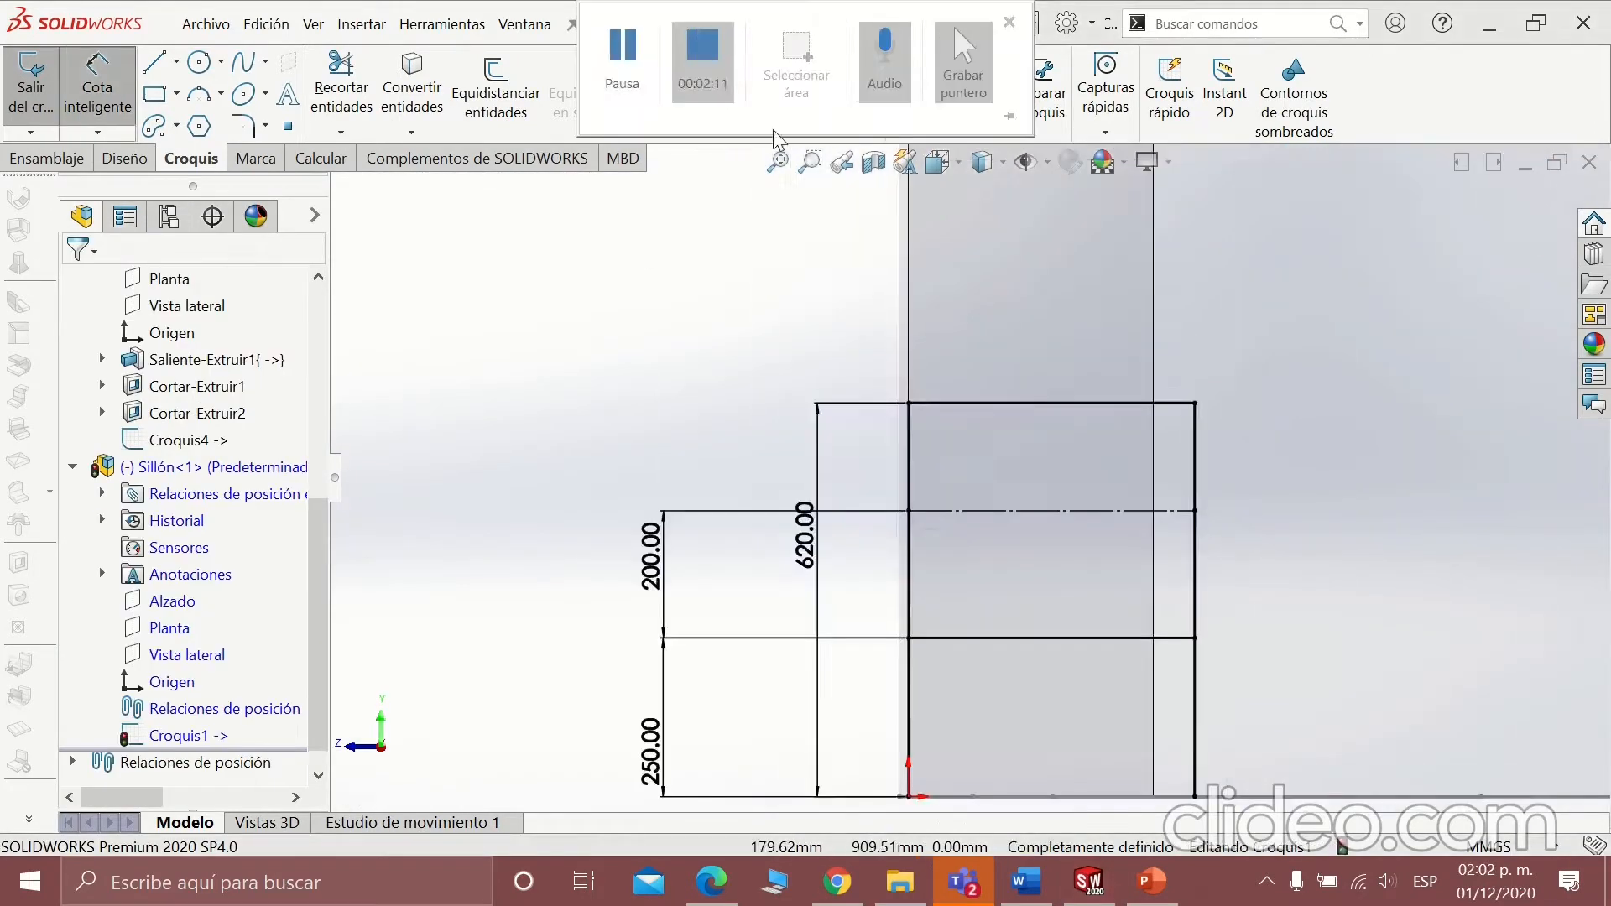
scroll(1153, 622, up, 3)
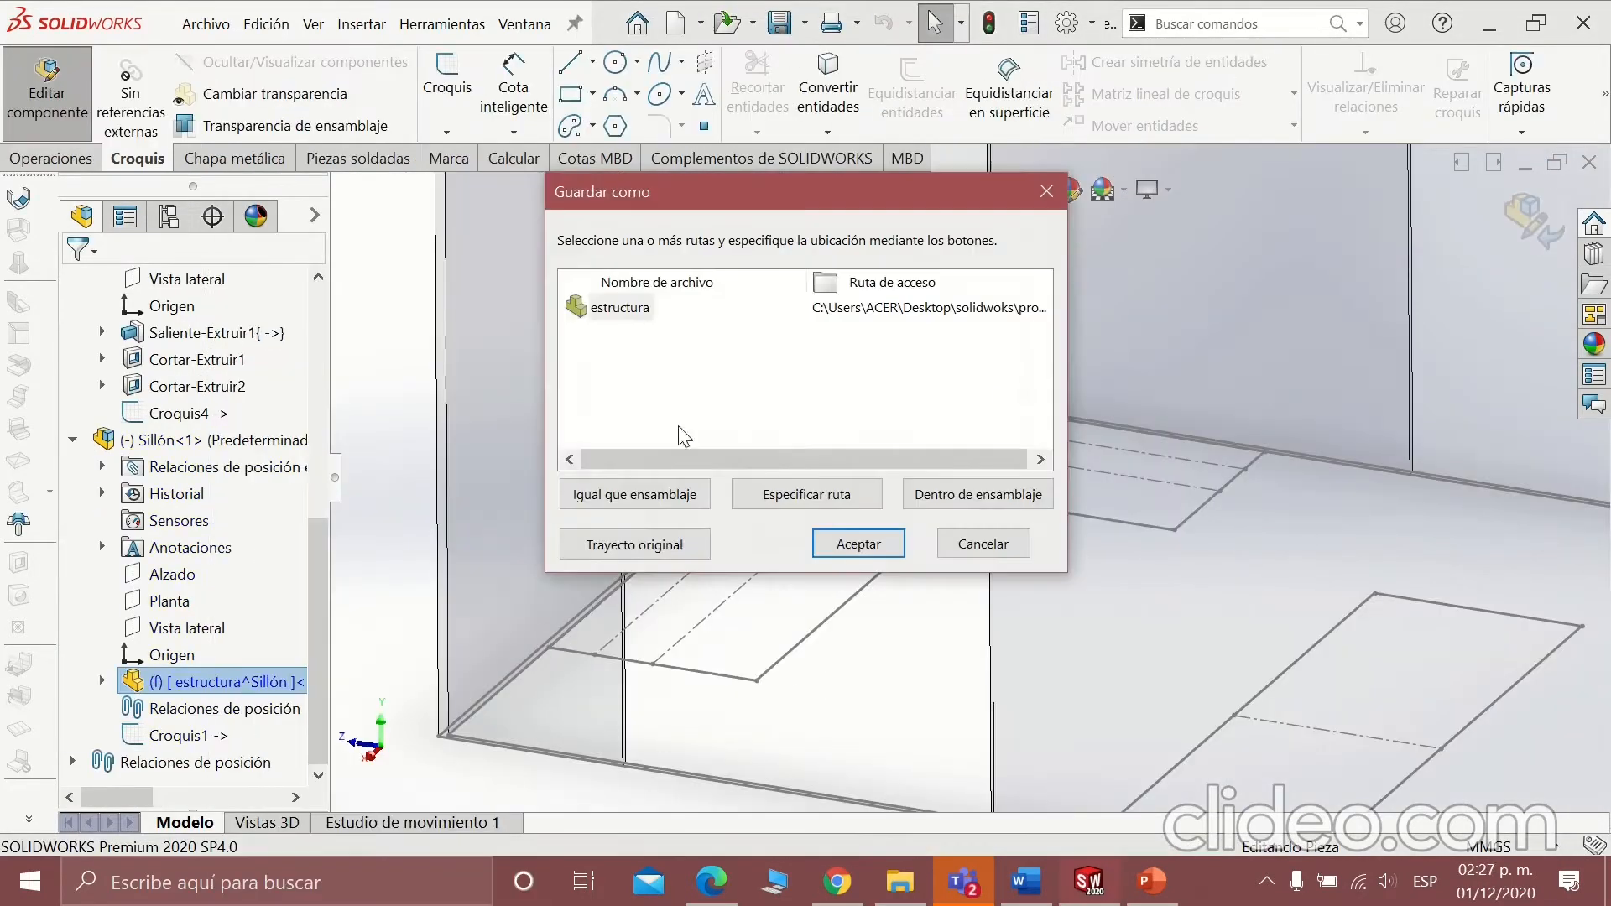
Save the new estructura part to its own file and start a 3D sketch in it.
click(858, 544)
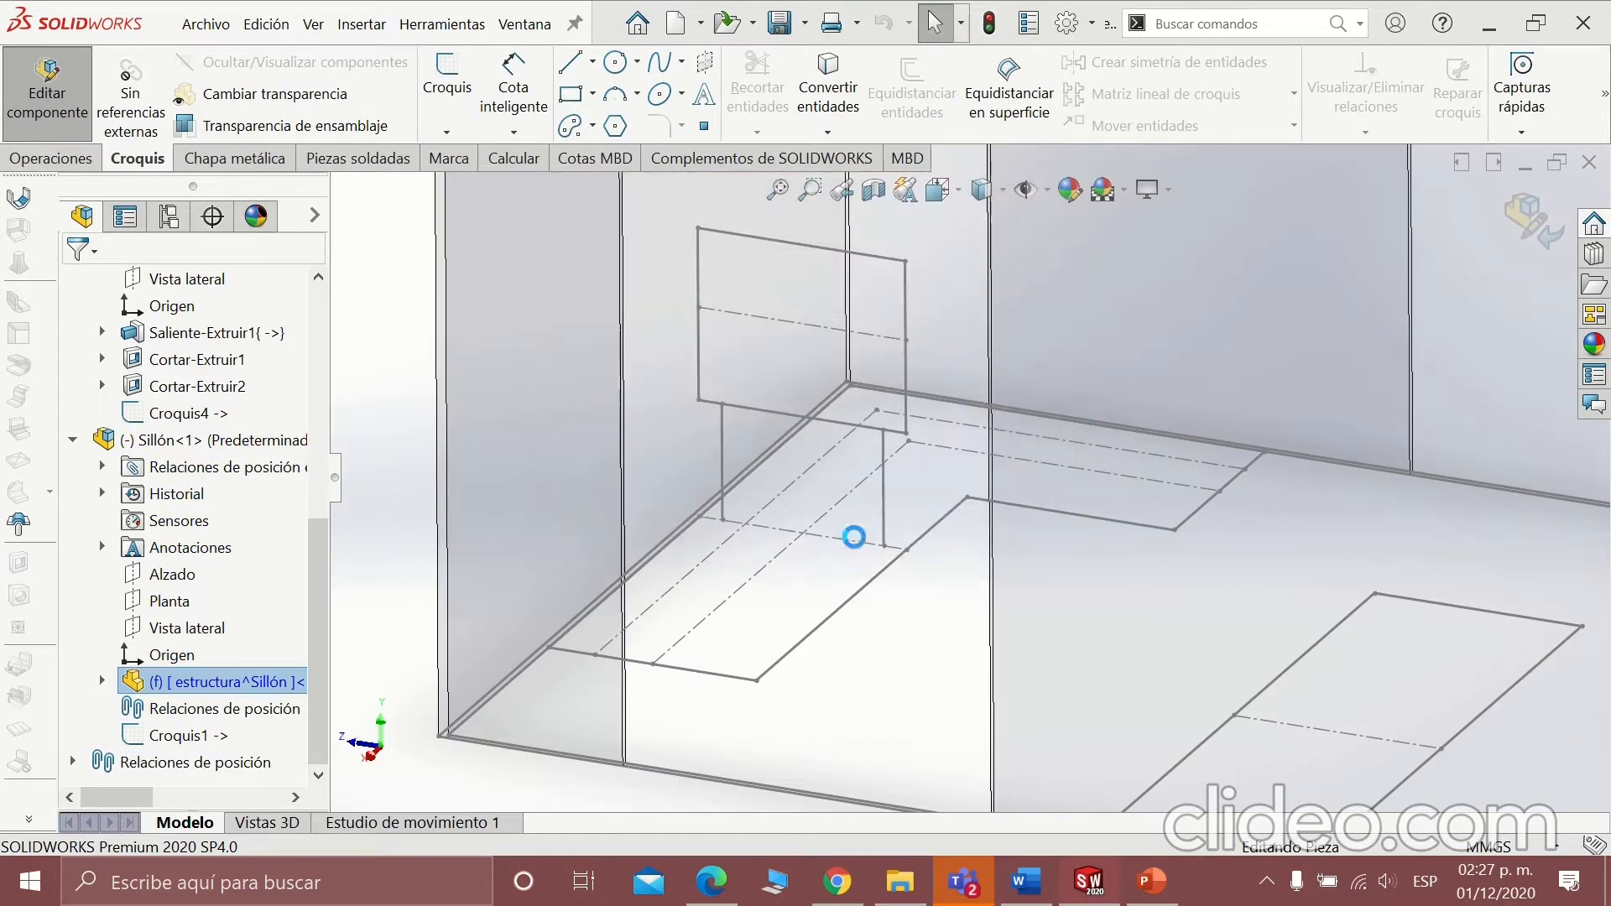
click(103, 683)
click(446, 131)
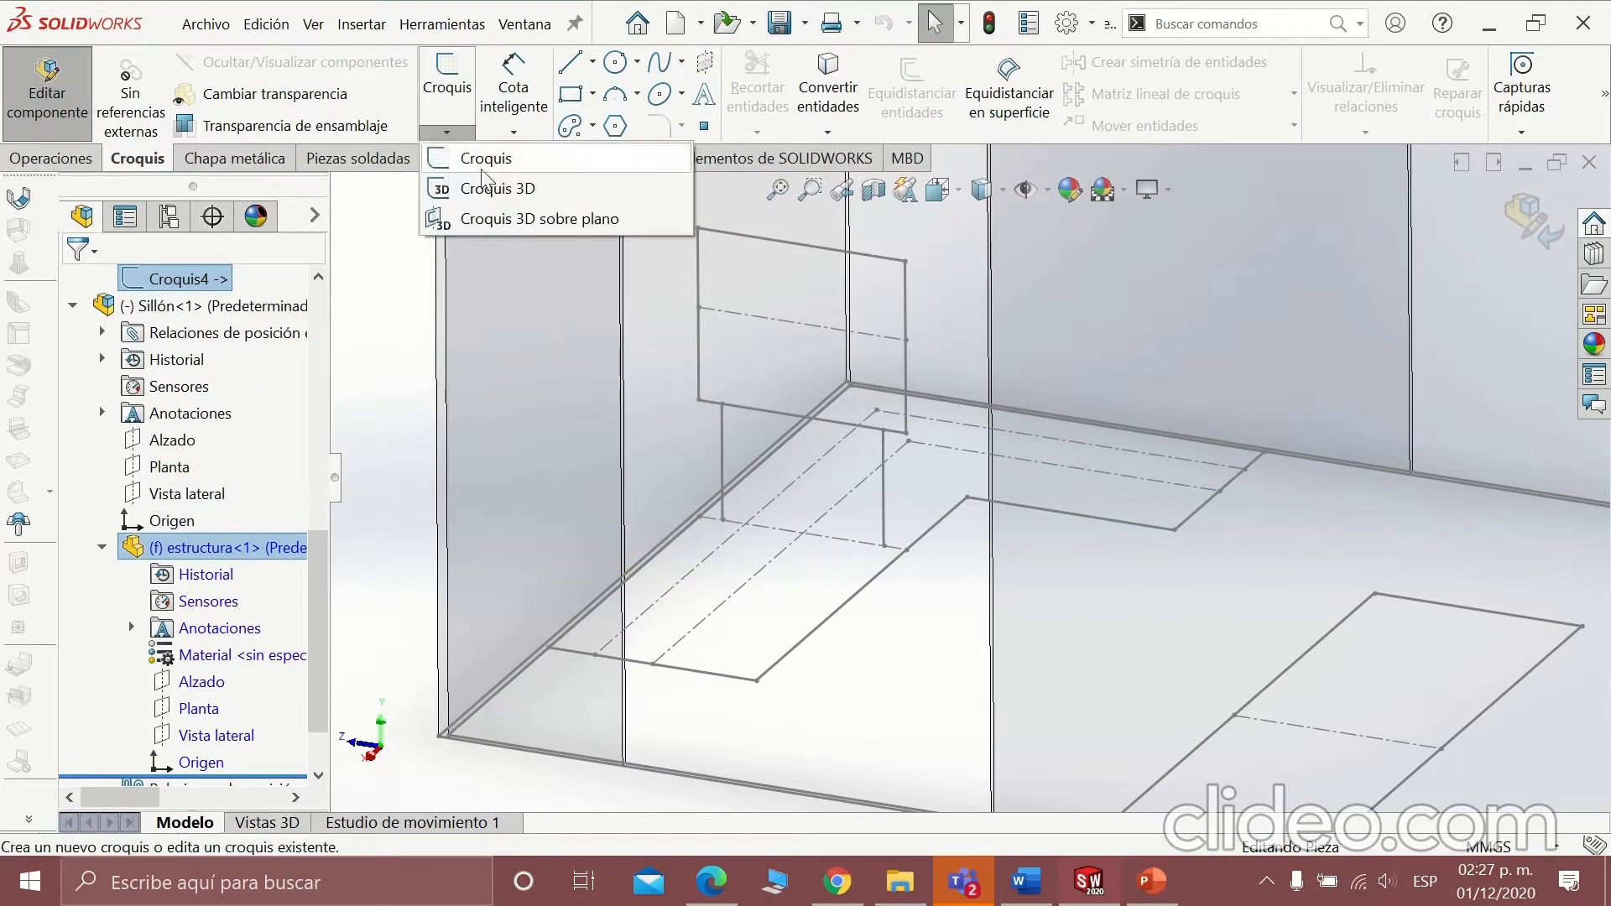
click(499, 189)
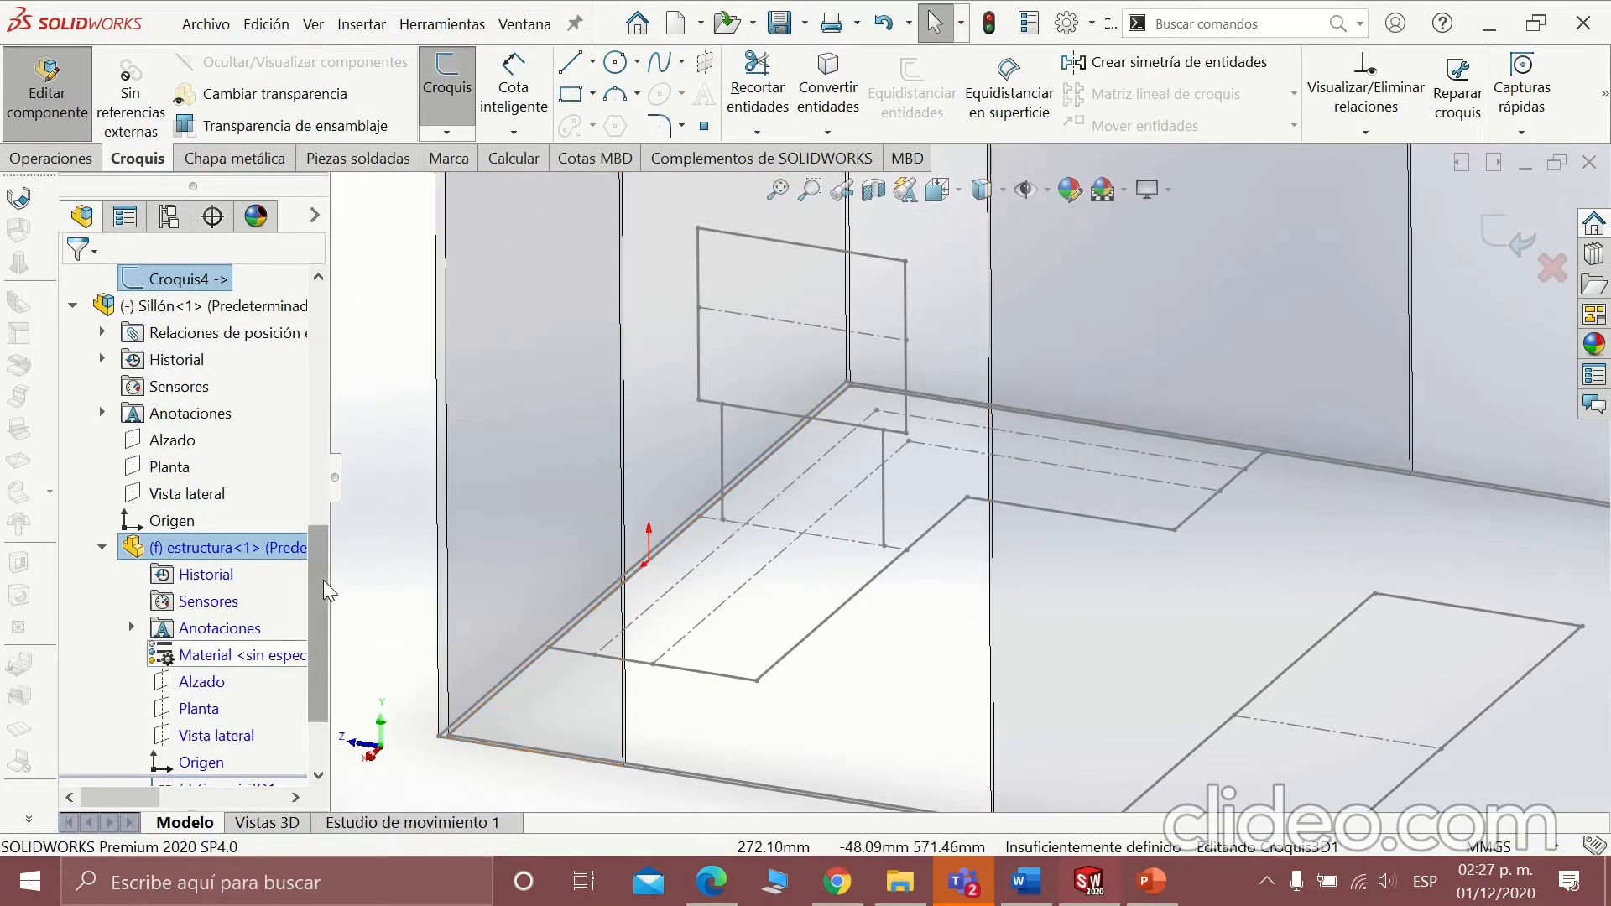
scroll(324, 581, down, 2)
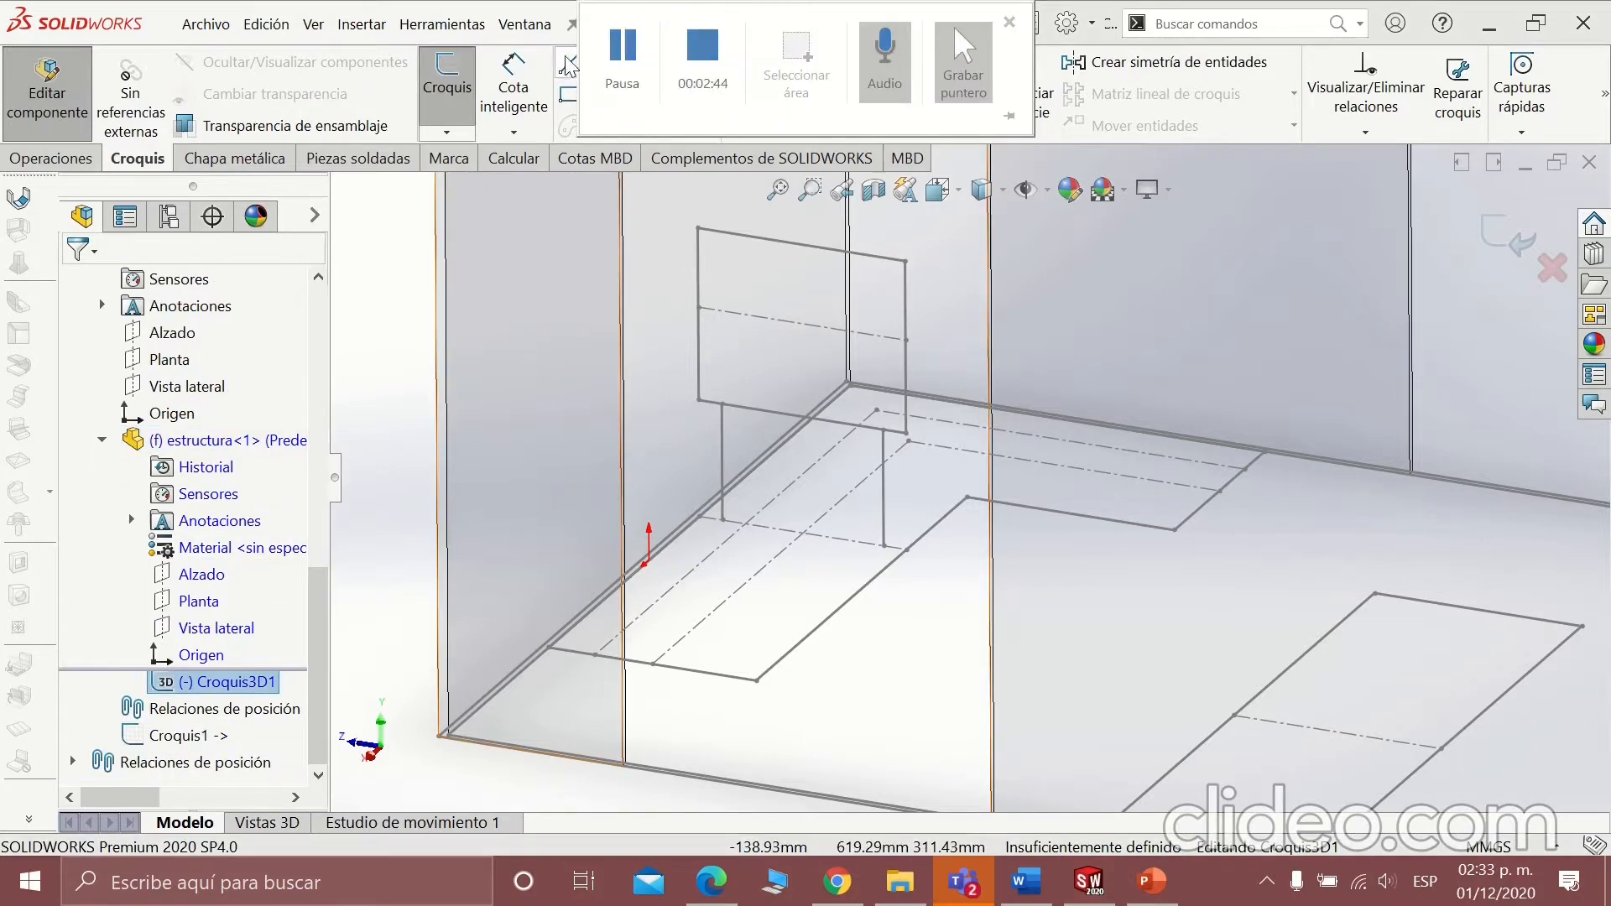
Sketch 3D lines from the L-shaped outline's front corner and along the wall side of its short arm.
click(570, 64)
click(754, 680)
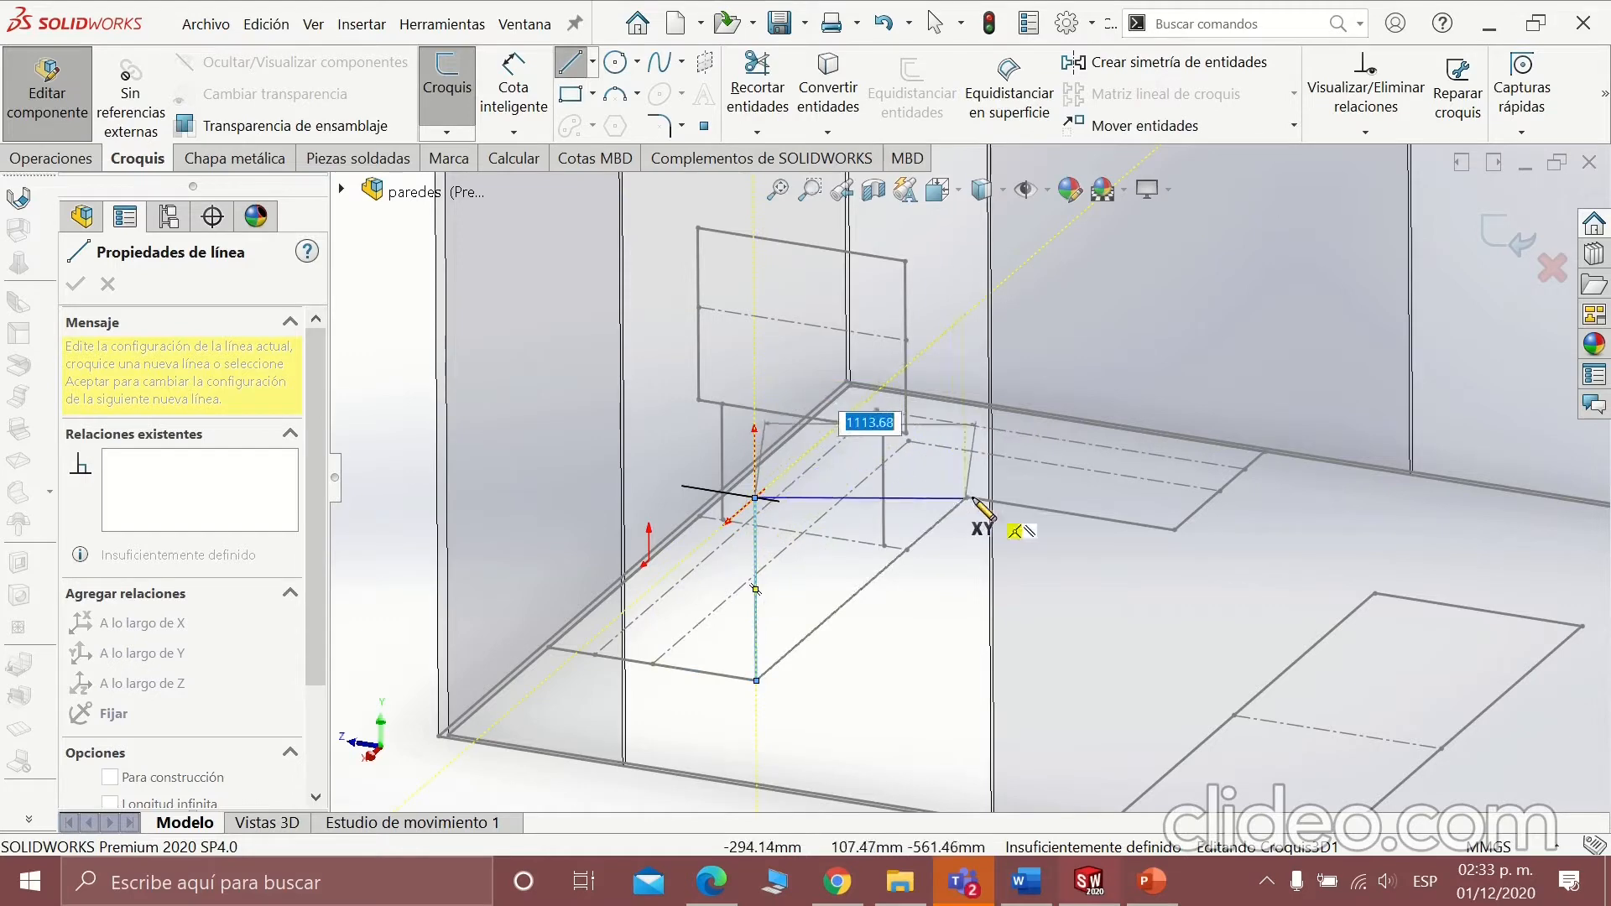
middle_drag(931, 478, 977, 623)
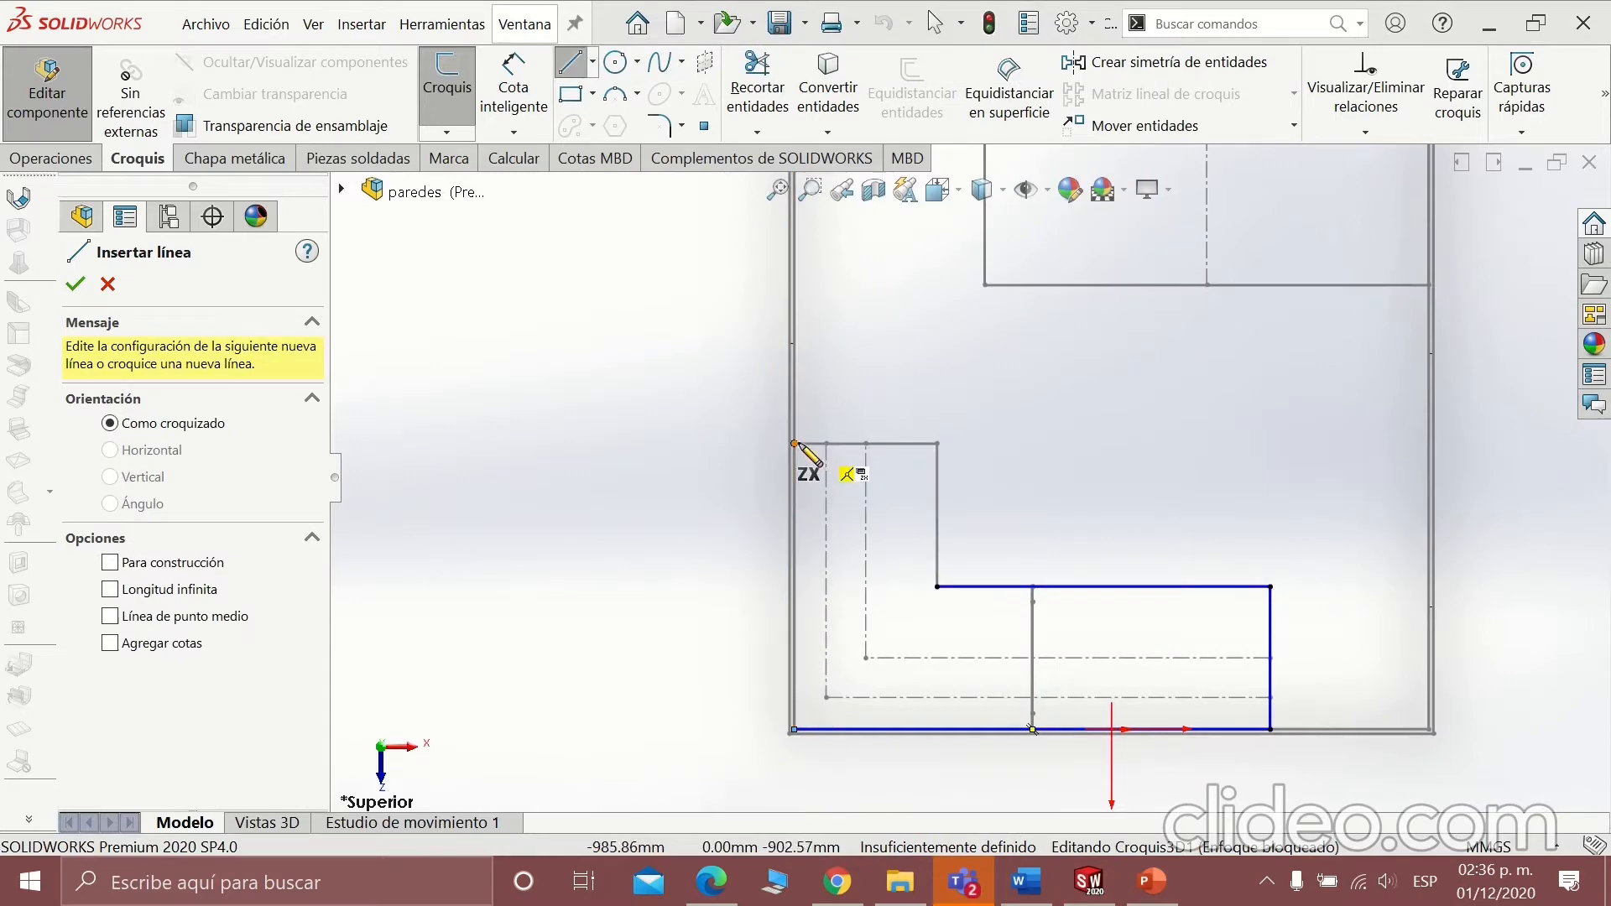
click(795, 443)
click(795, 729)
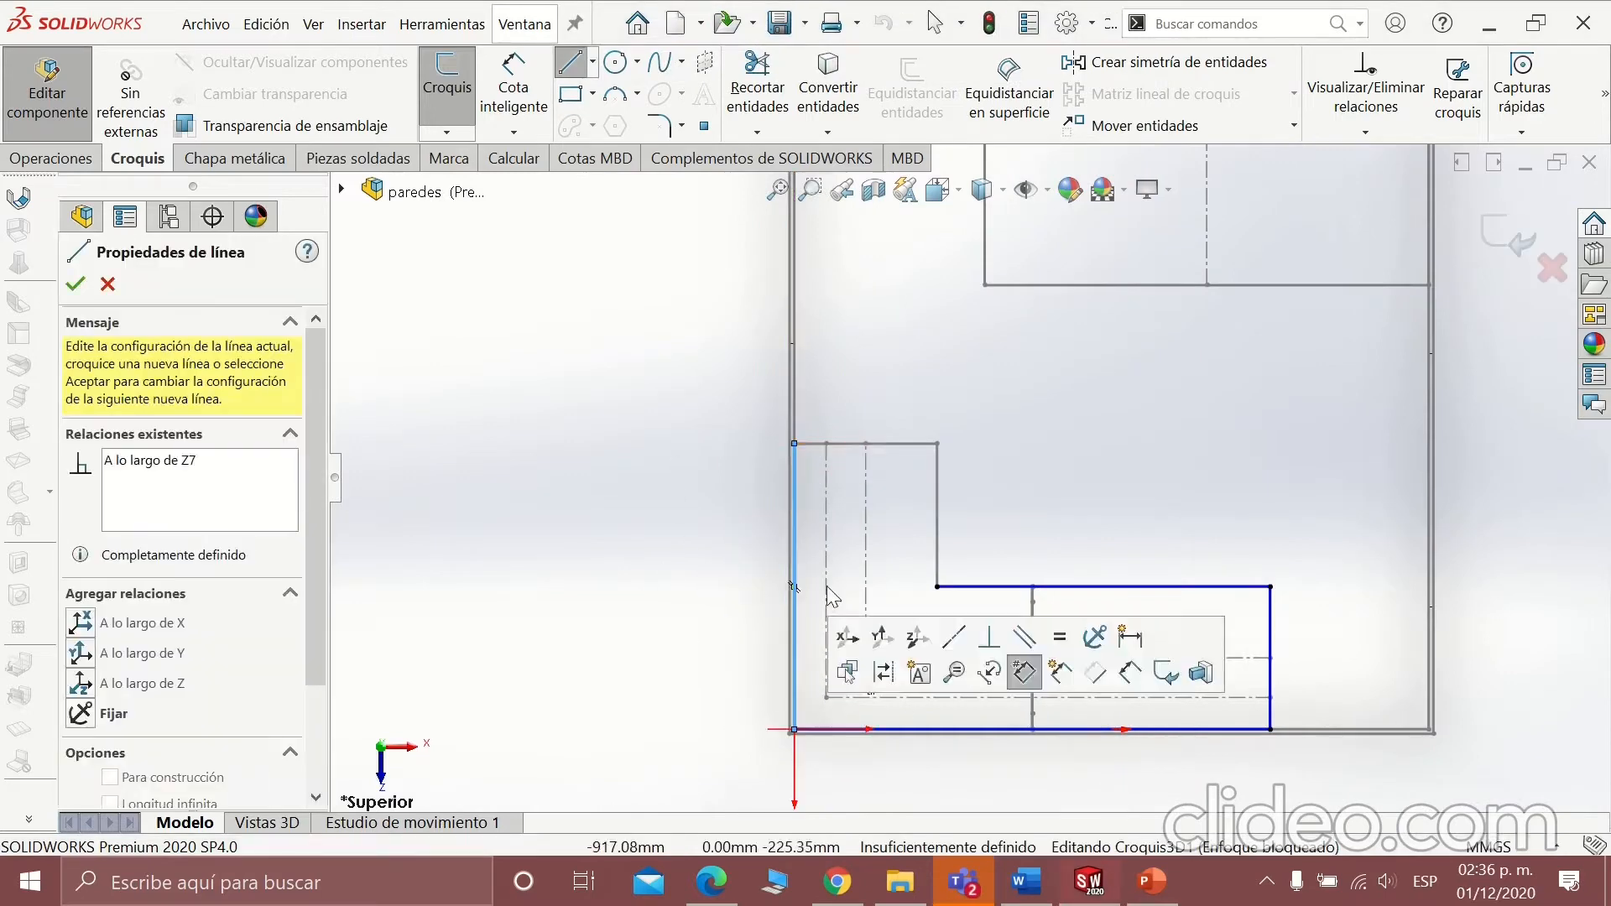
key(Escape)
Sketch lines across the end of the outline's short arm and back to its inner corner.
click(570, 62)
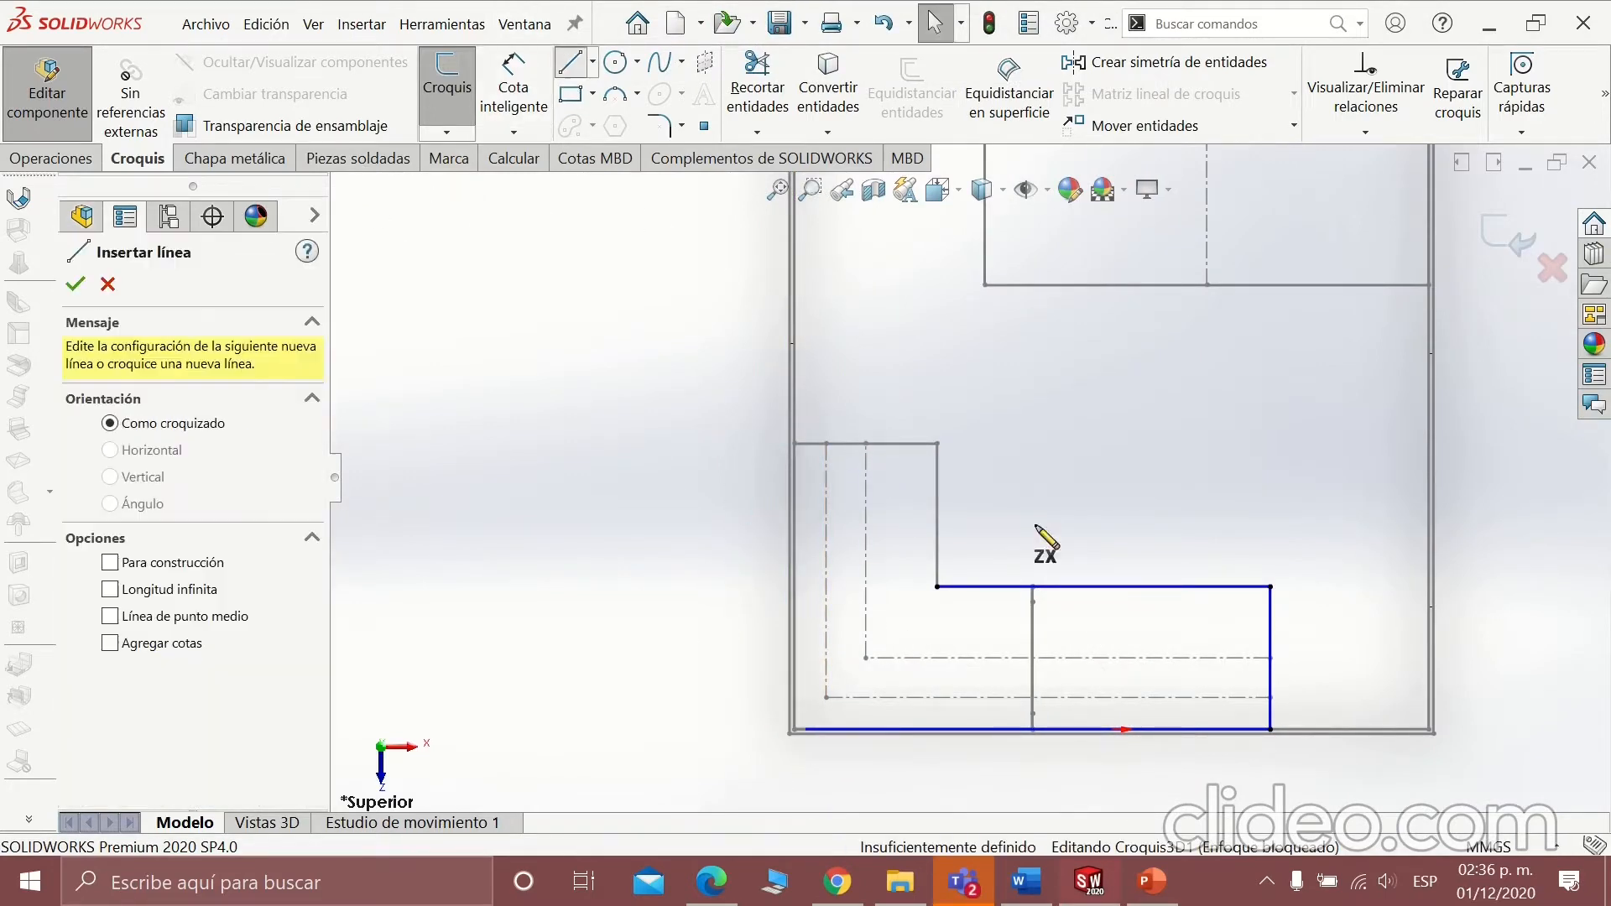
click(795, 444)
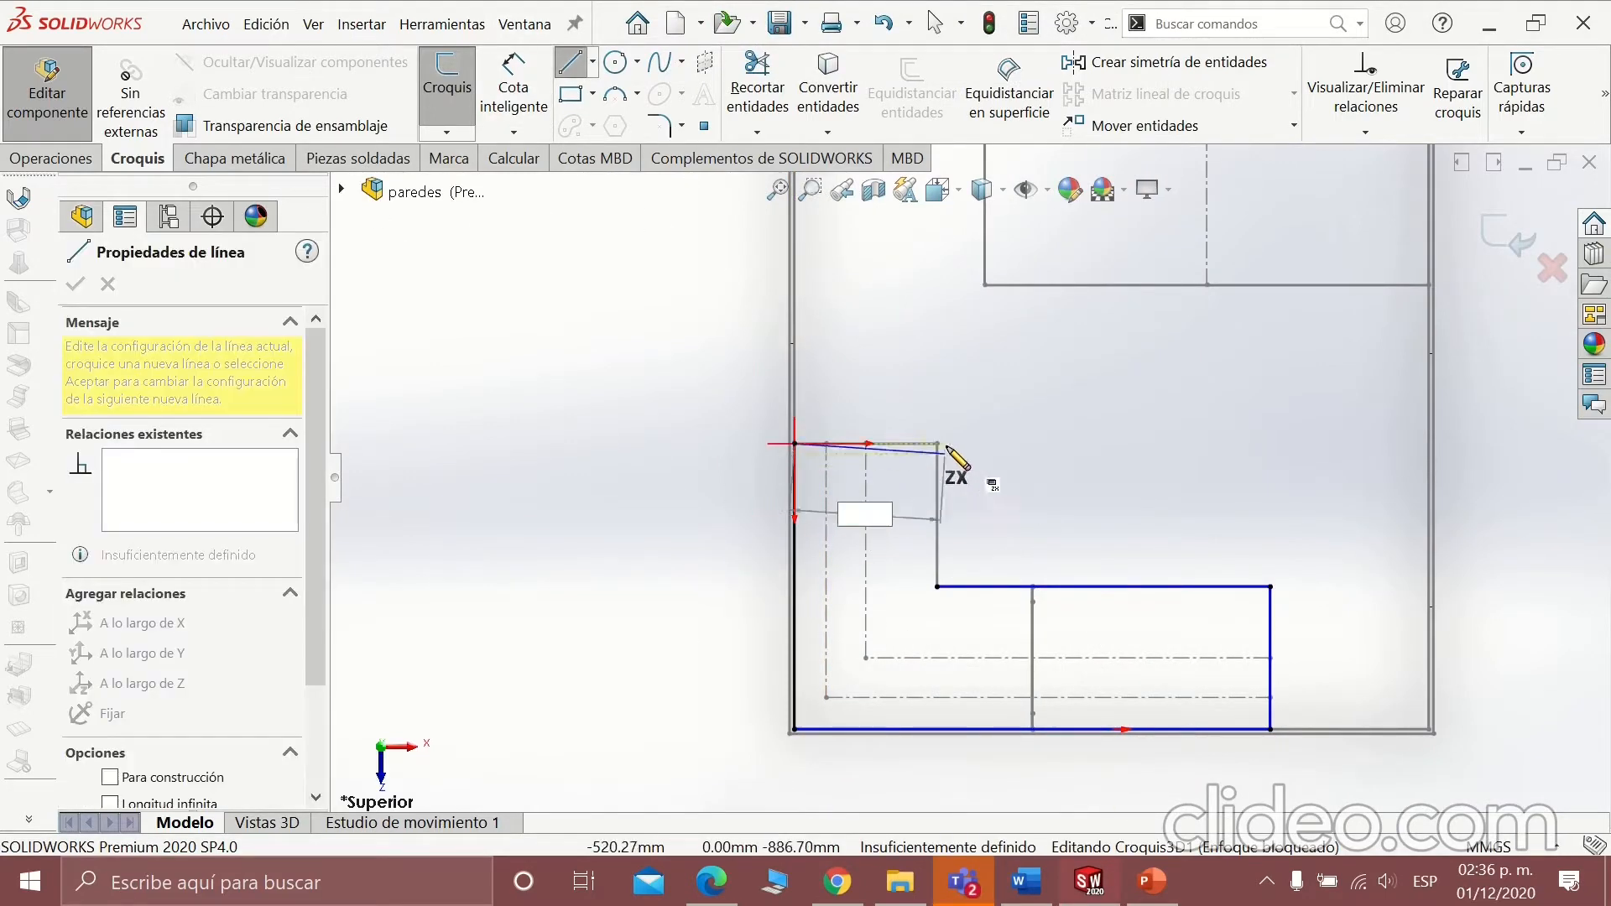
click(937, 587)
key(Escape)
middle_drag(873, 470, 917, 479)
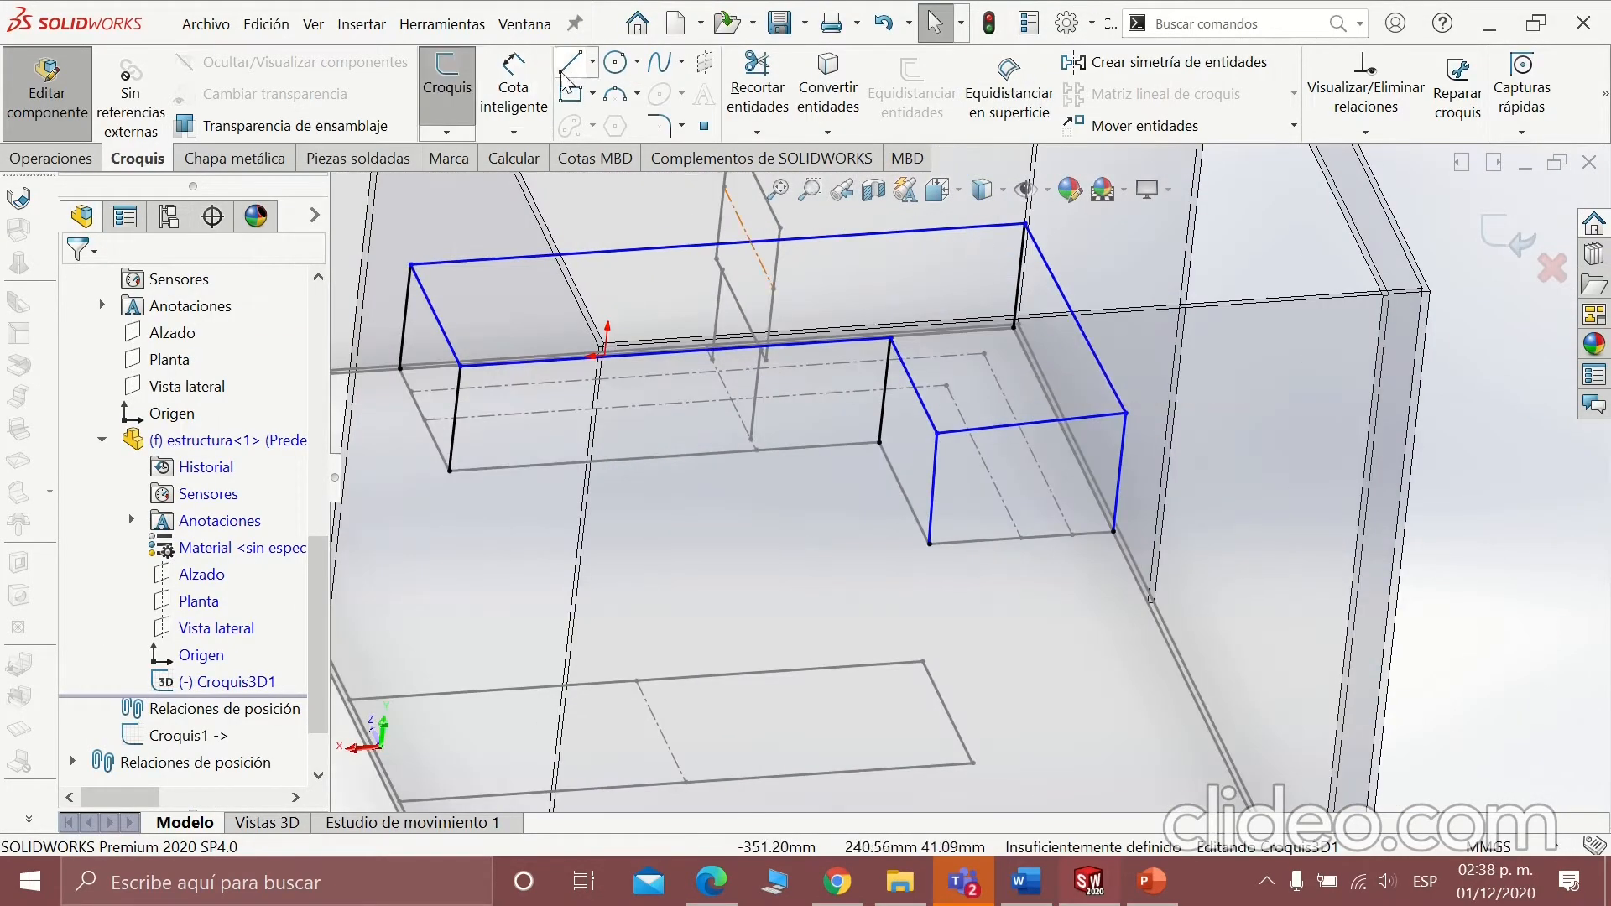
Sketch a diagonal line across the frame's top from the inner corner to the outer wall corner.
click(564, 74)
click(891, 338)
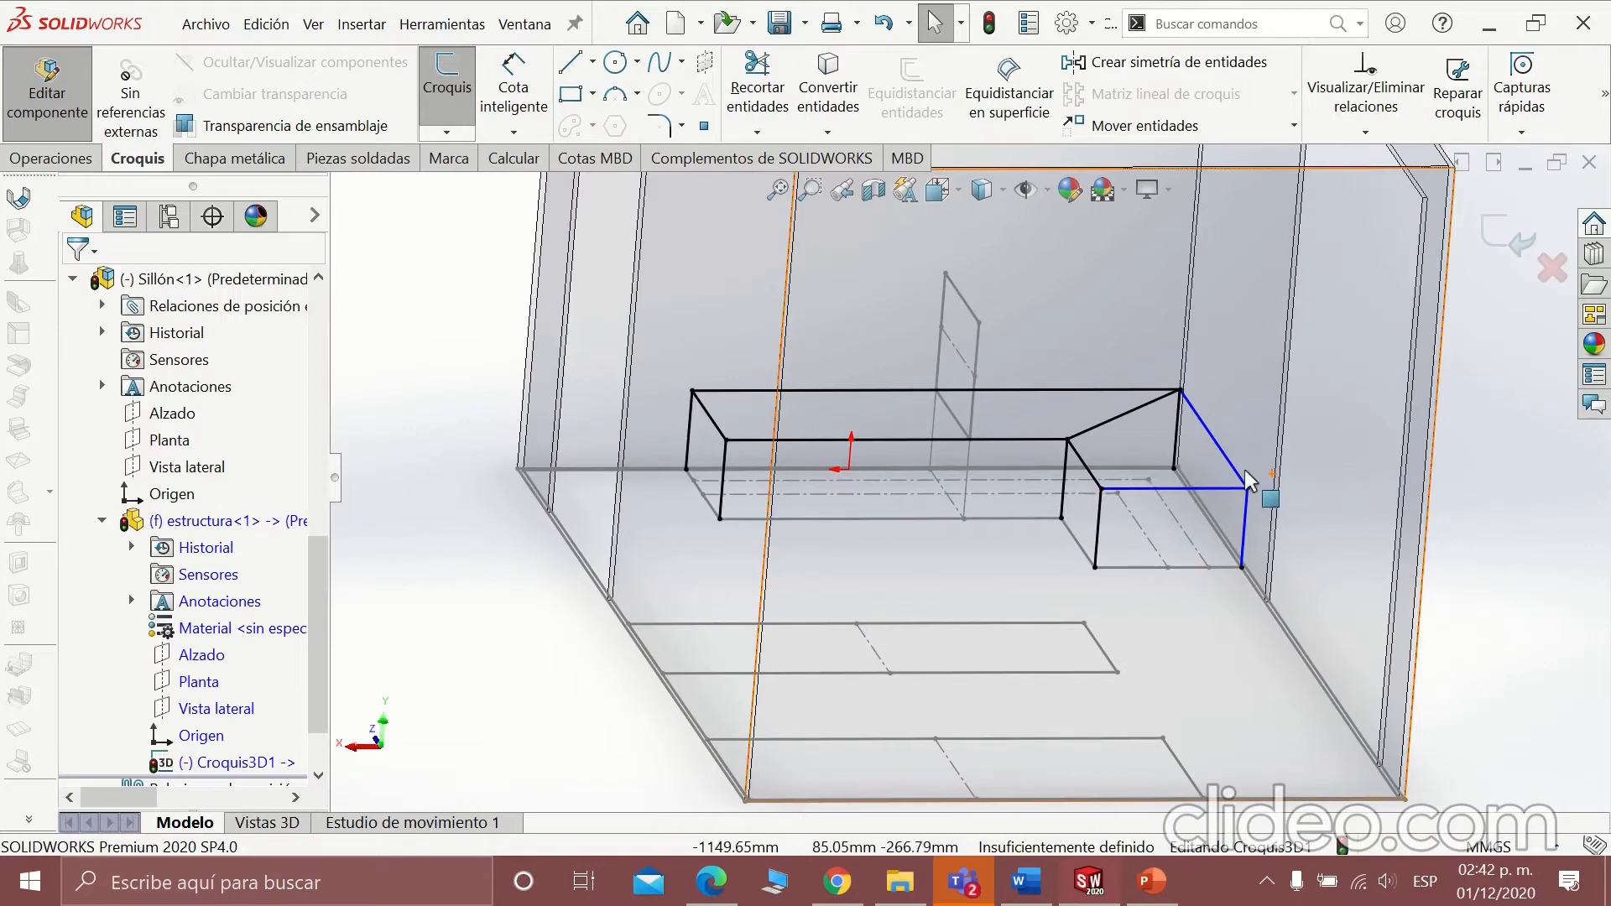
scroll(1248, 481, down, 4)
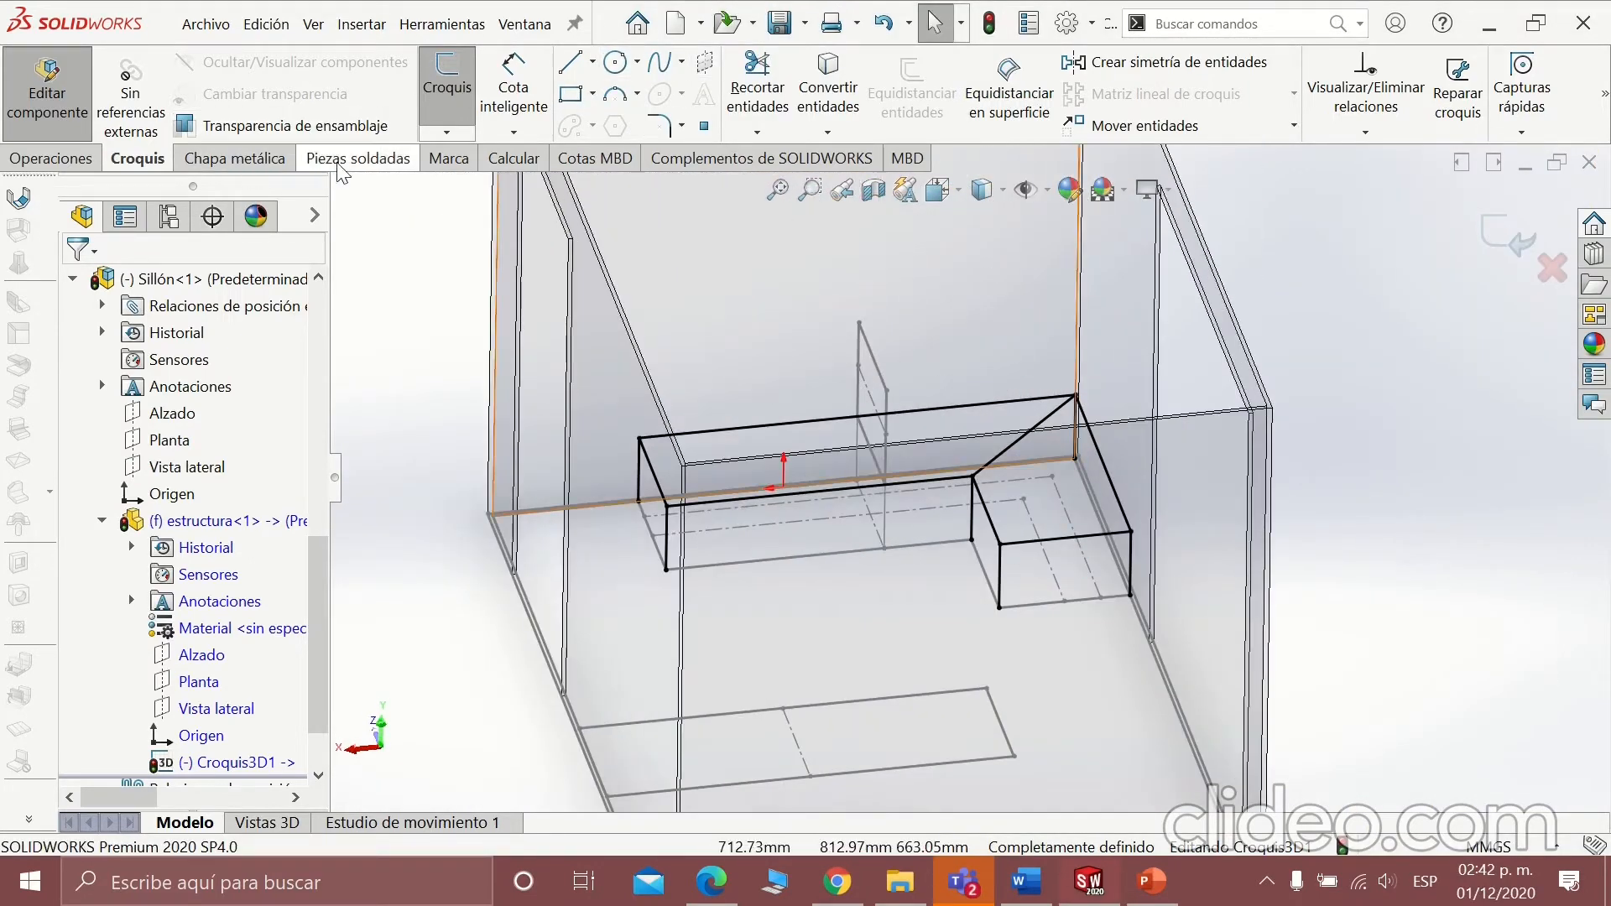
Close the 3D sketch and run ANSI Inch square tube TS2x2x0.1875 structural members along the frame's top outline.
click(340, 165)
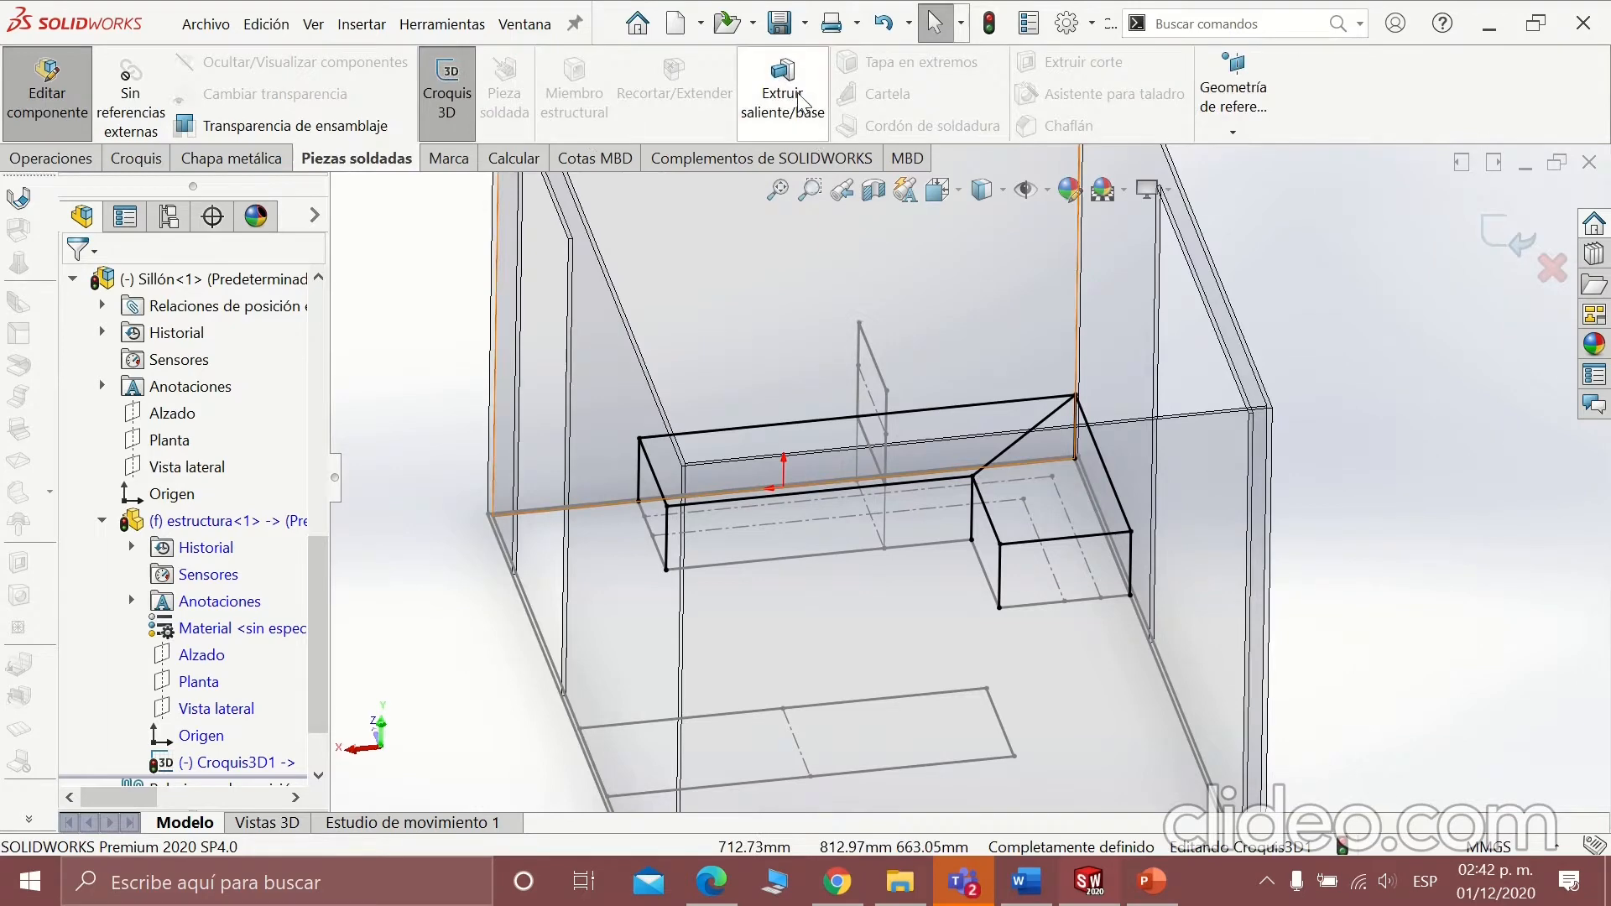
click(221, 760)
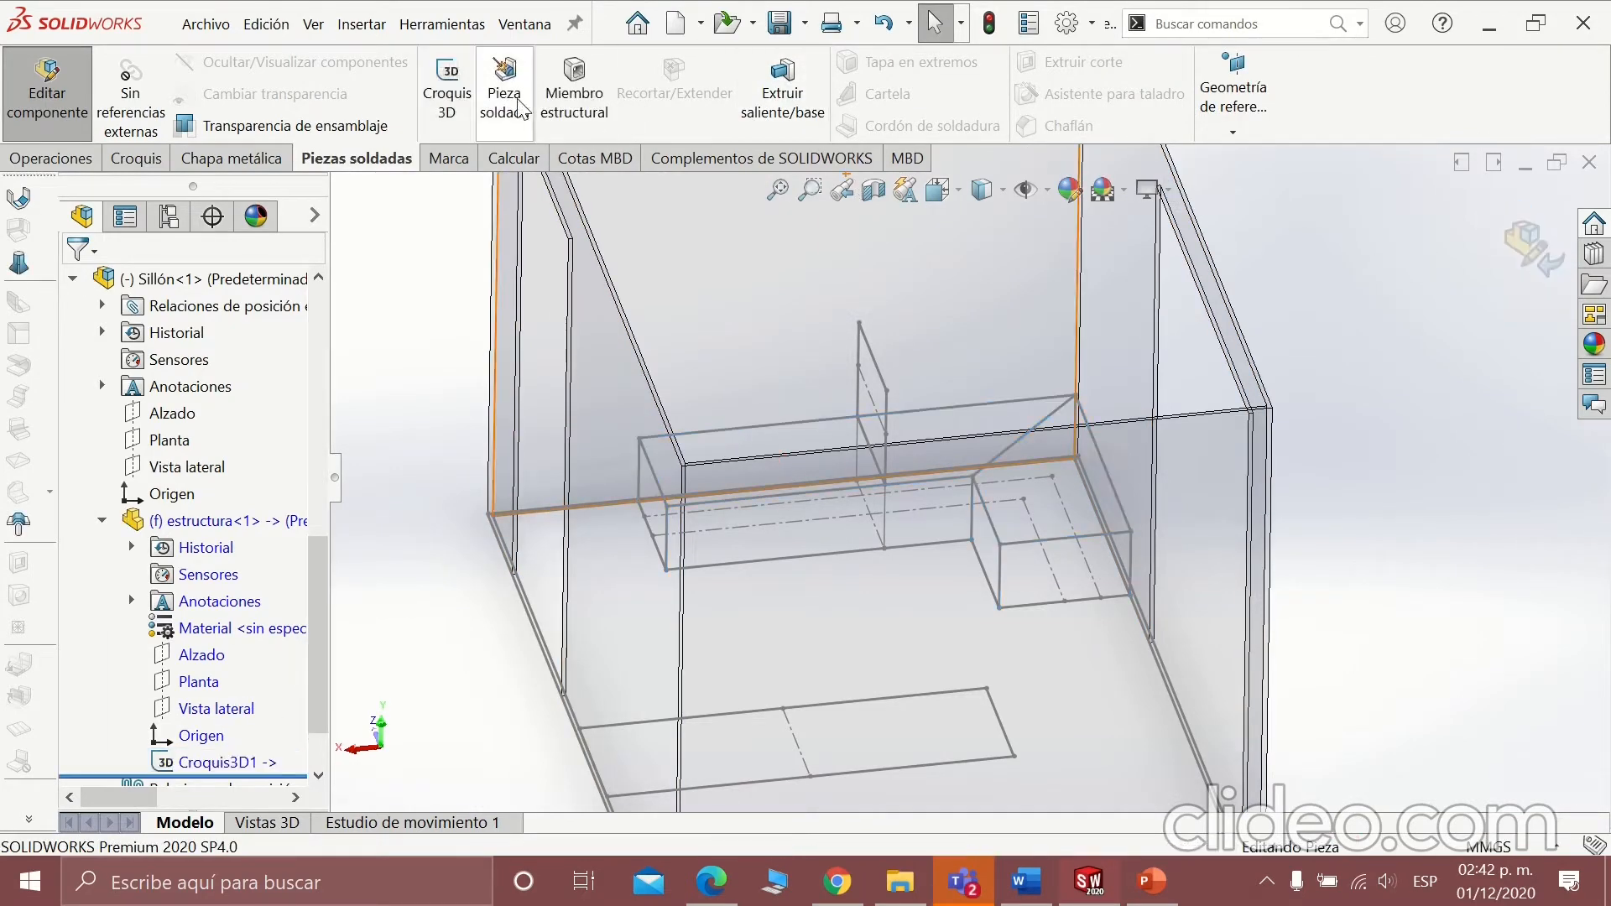
click(576, 108)
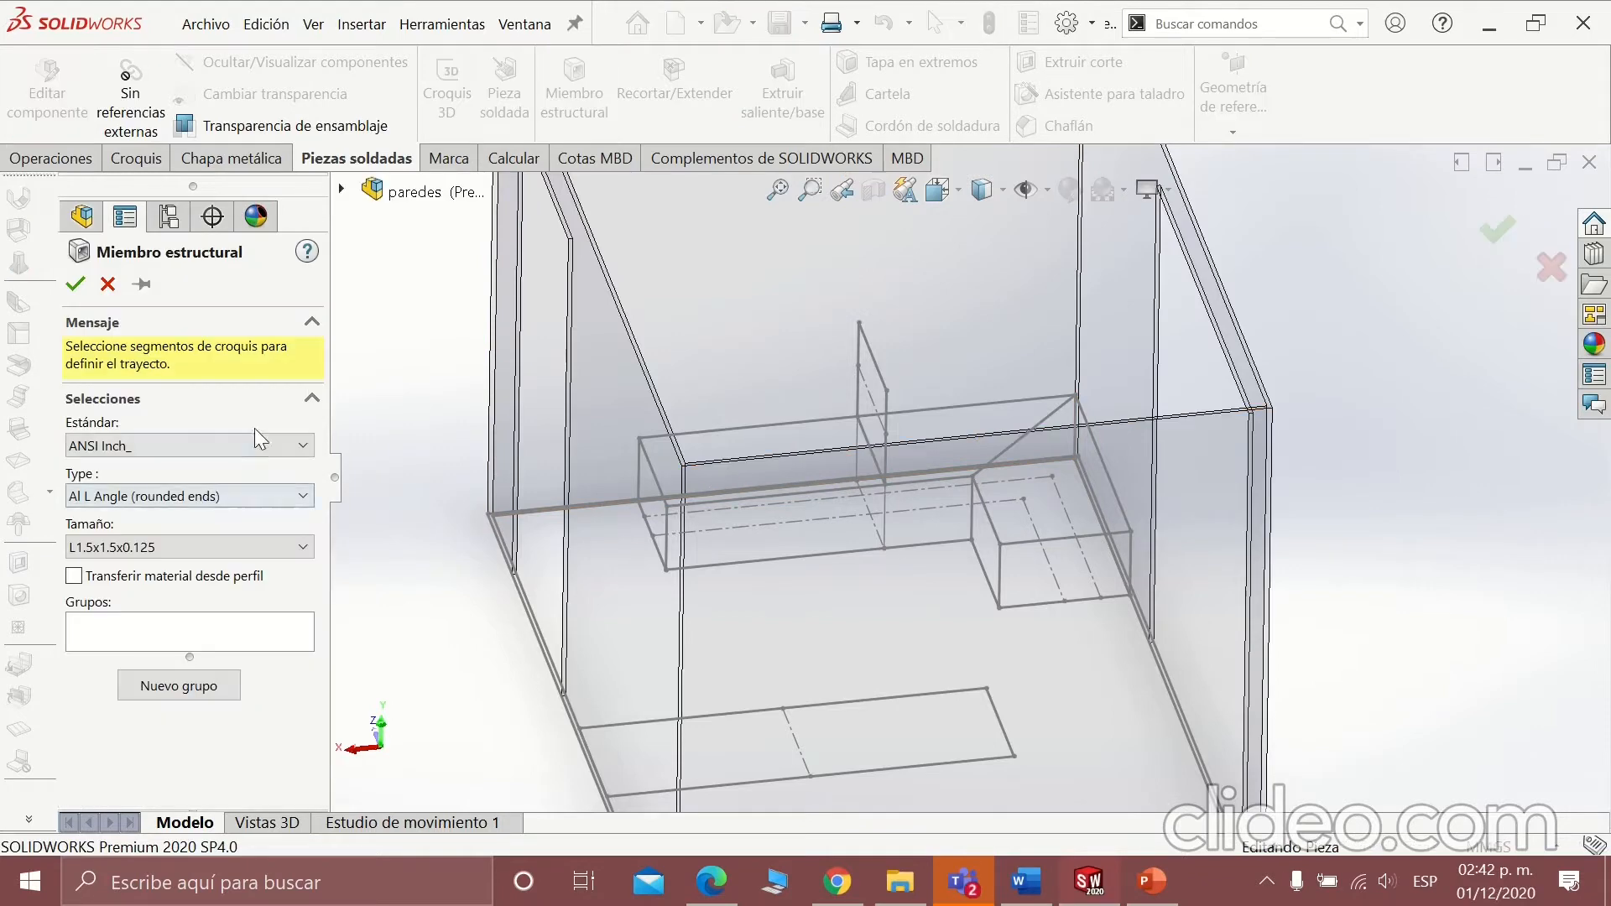
click(308, 443)
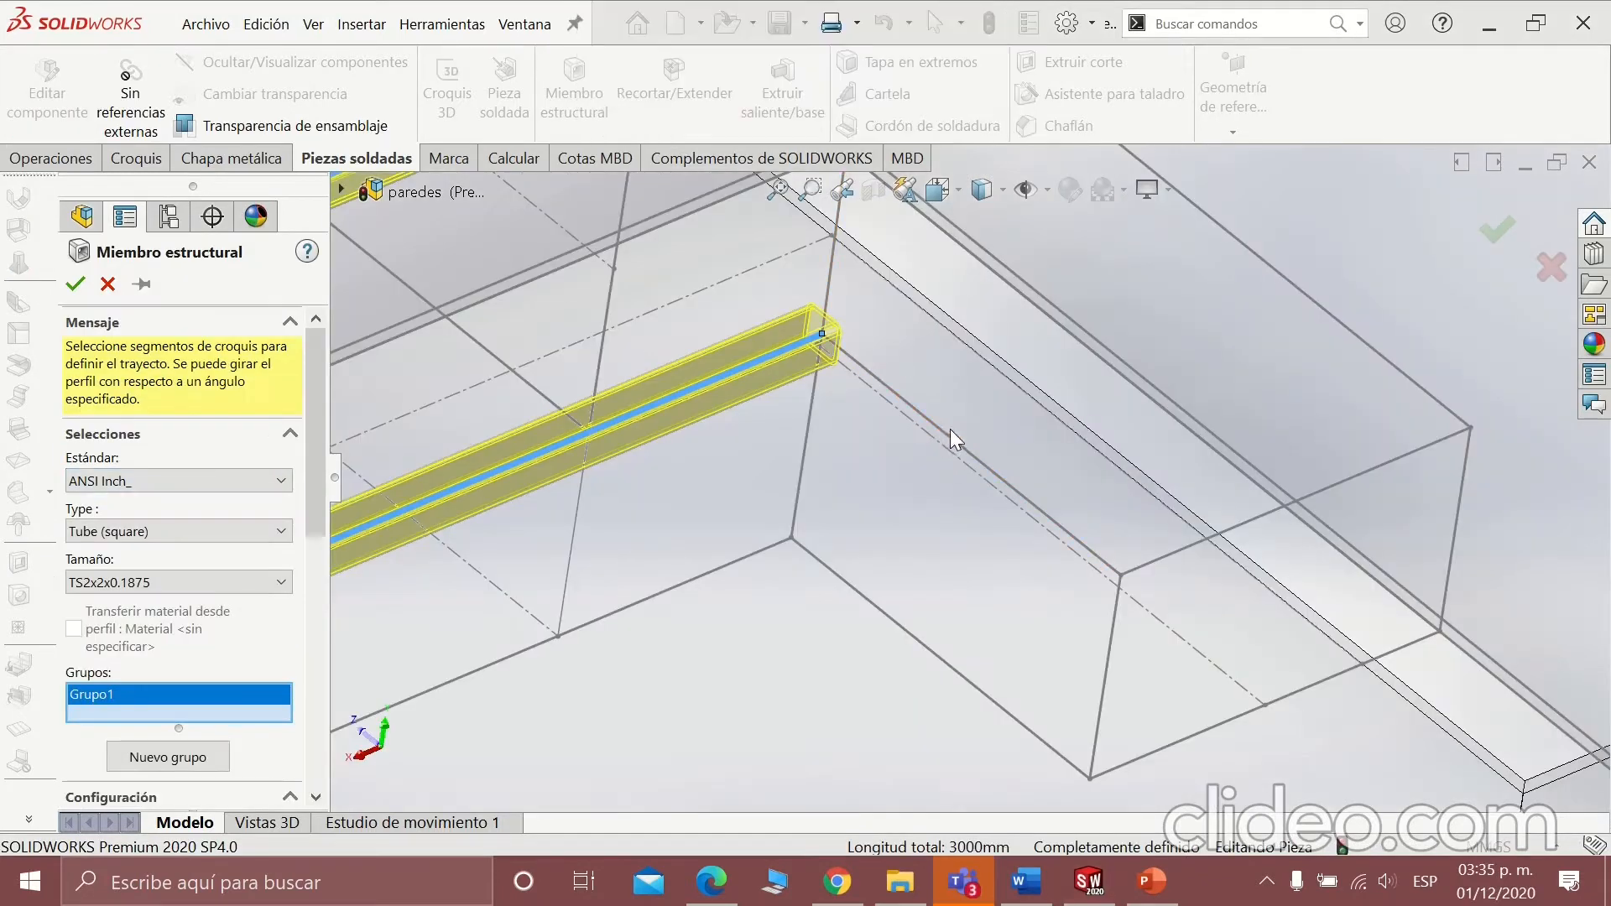
click(951, 437)
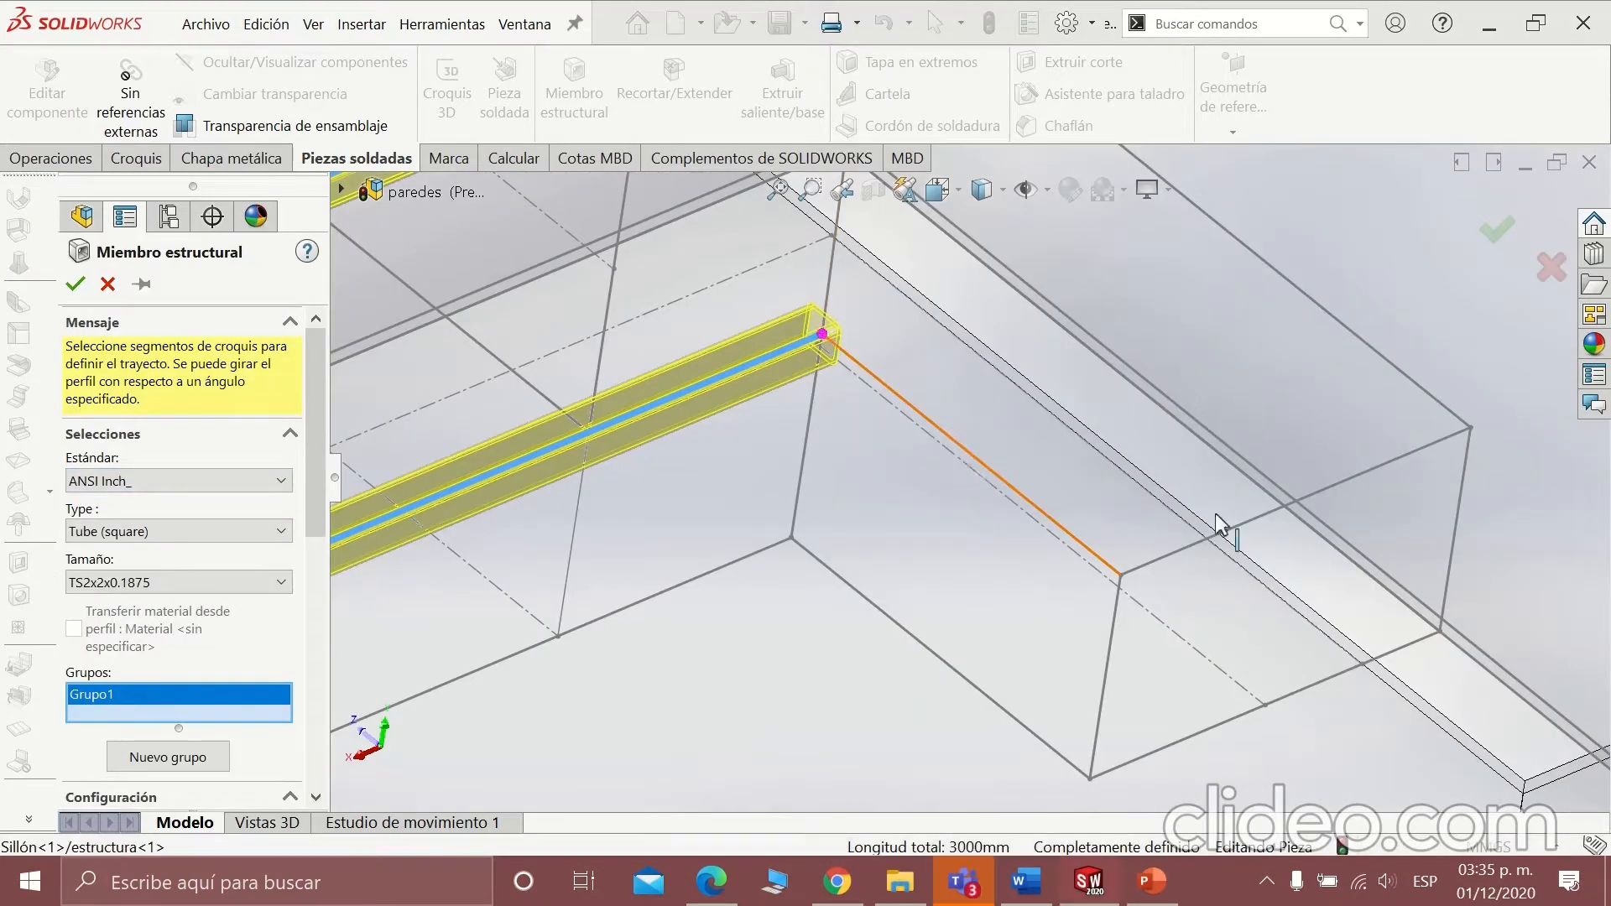
click(1215, 536)
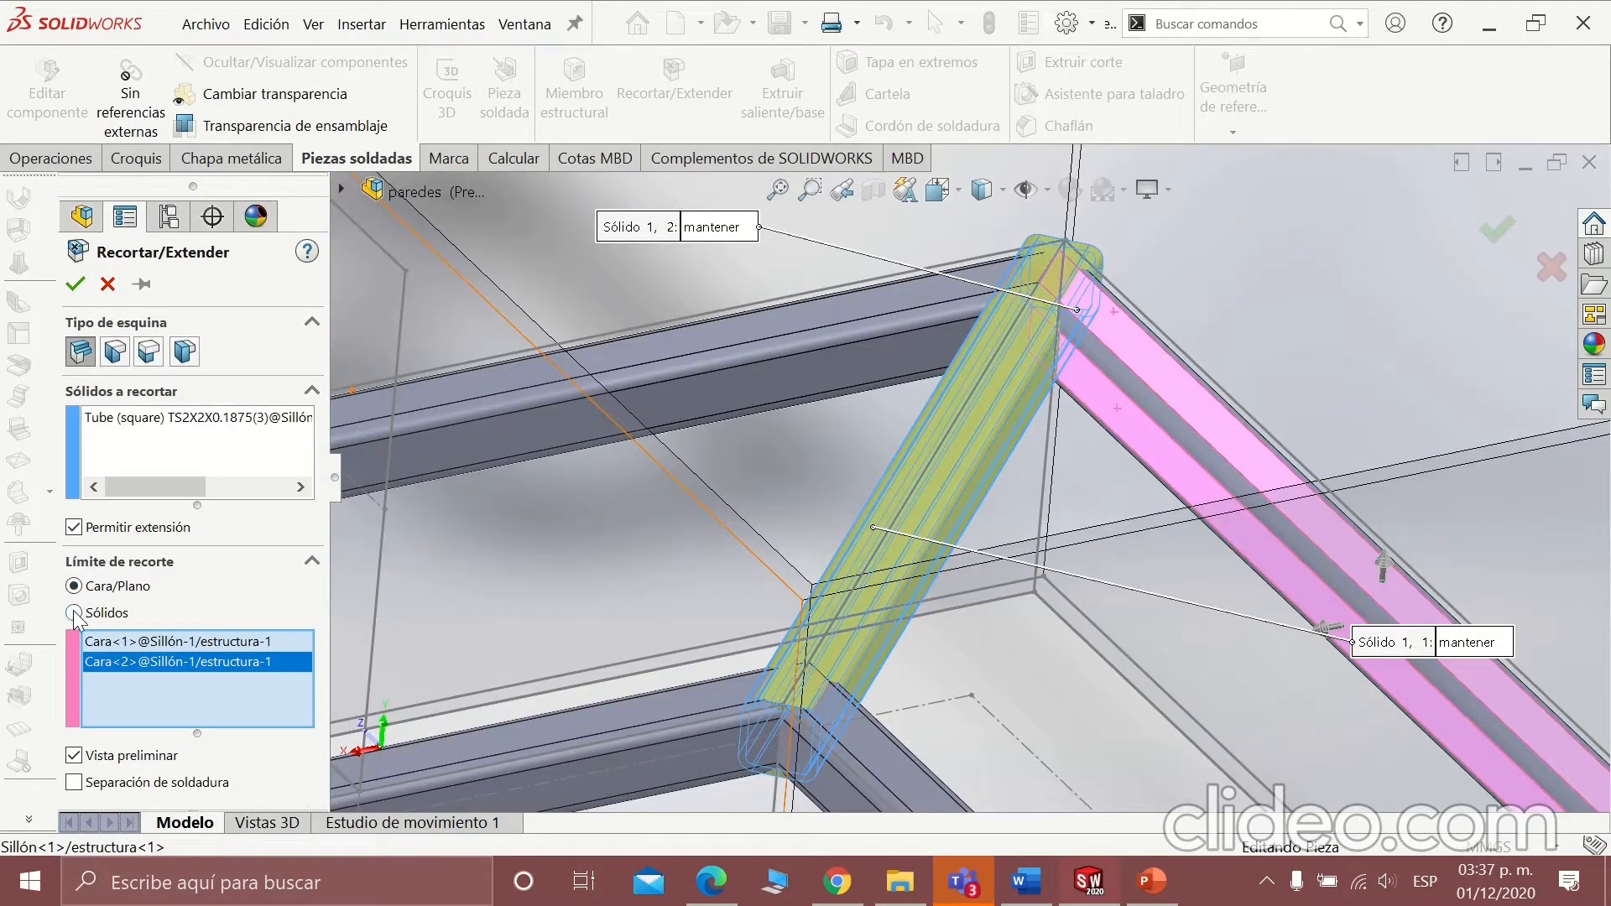
Trim the diagonal tube using the four frame tubes that meet at its two ends as bounding solids.
click(73, 613)
click(1123, 409)
click(856, 367)
scroll(874, 746, up, 4)
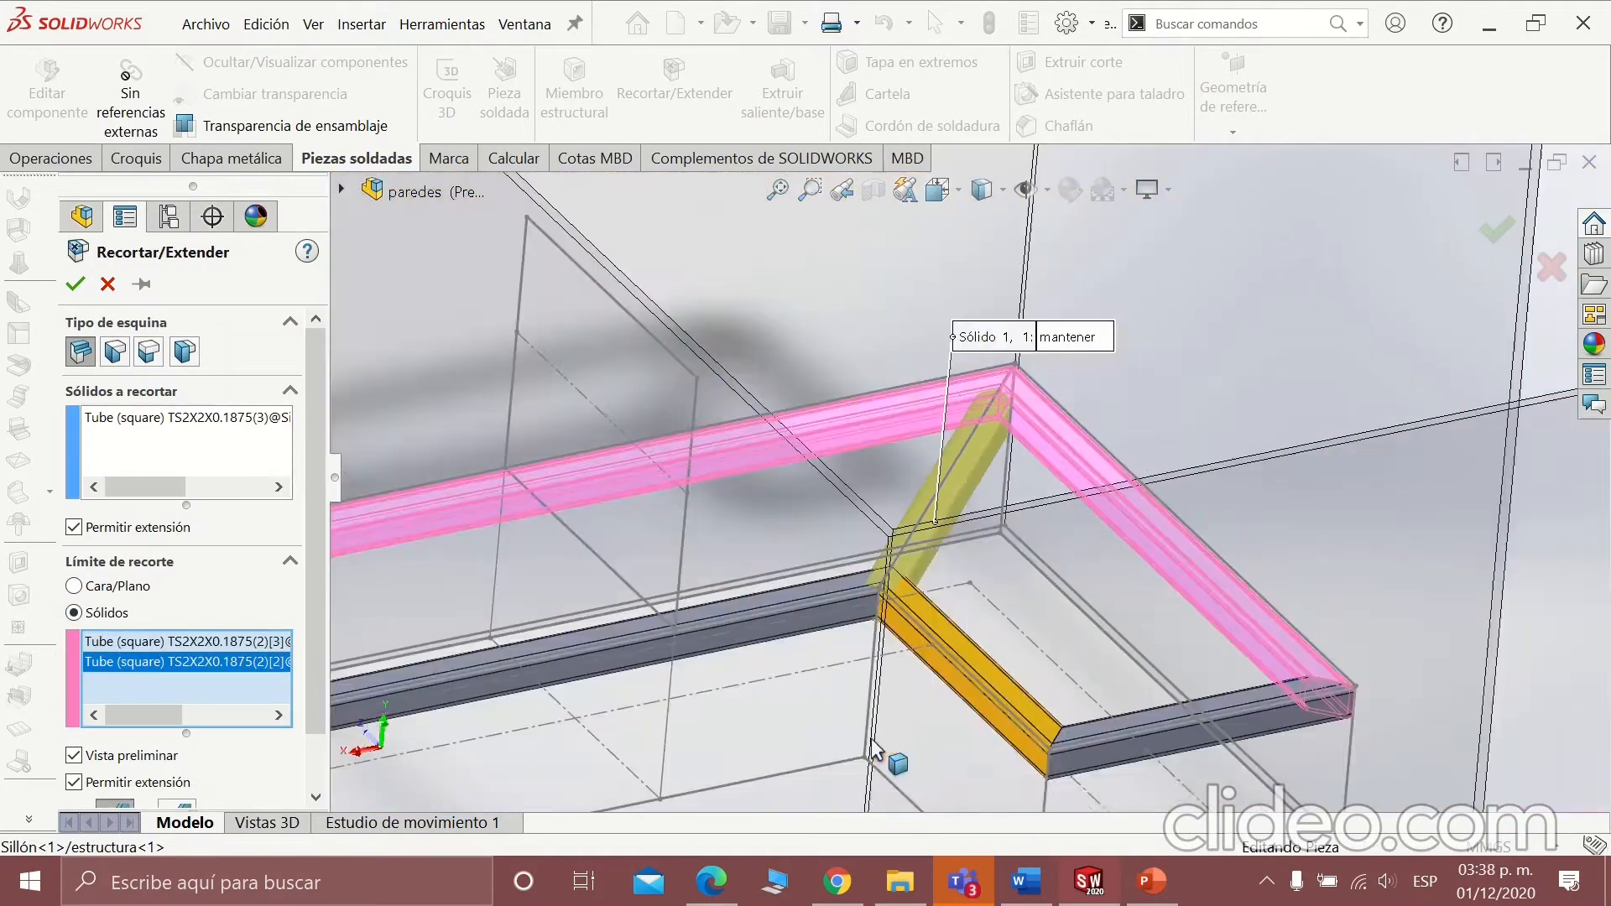
click(974, 671)
click(779, 607)
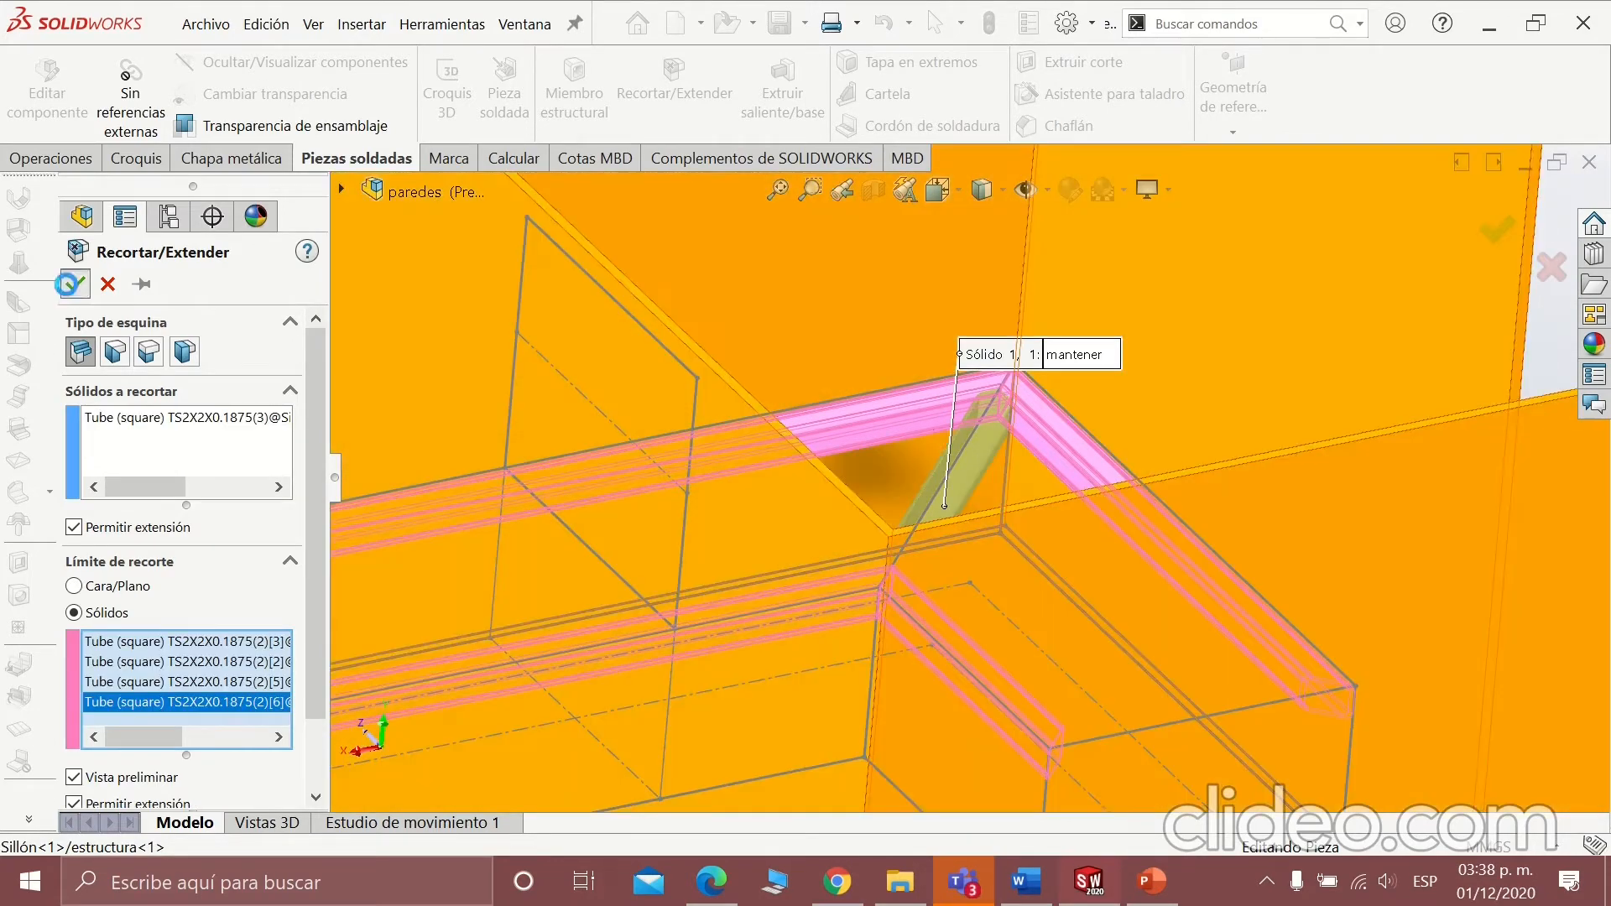
click(71, 284)
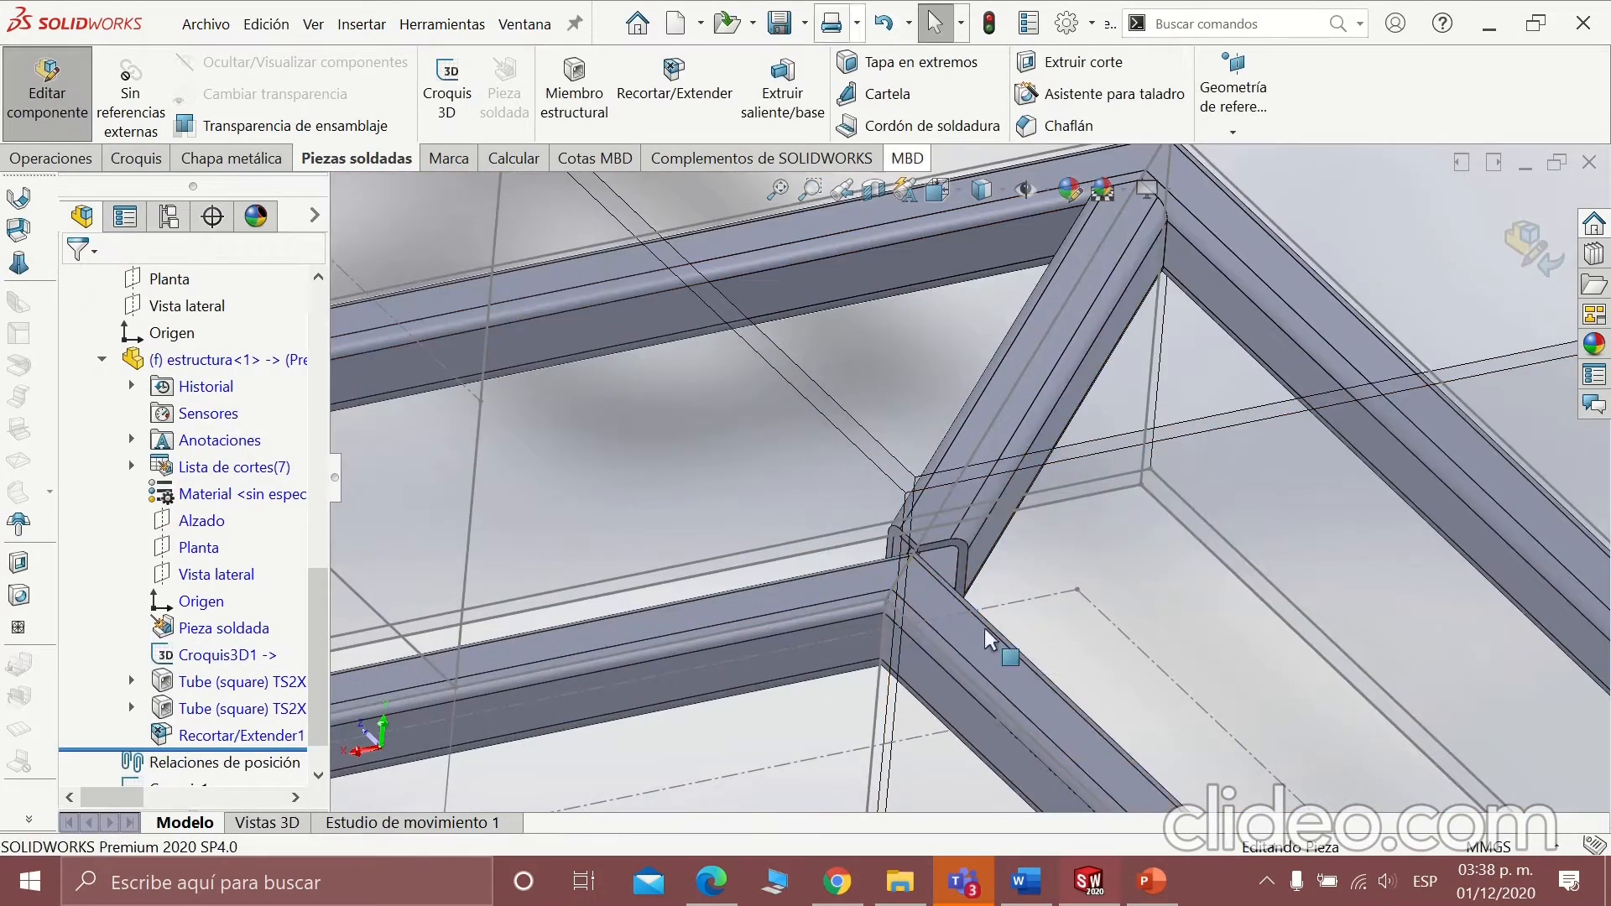
Reopen the diagonal tube's trim feature for editing and inspect the joint at the frame's inner corner.
click(240, 733)
click(252, 667)
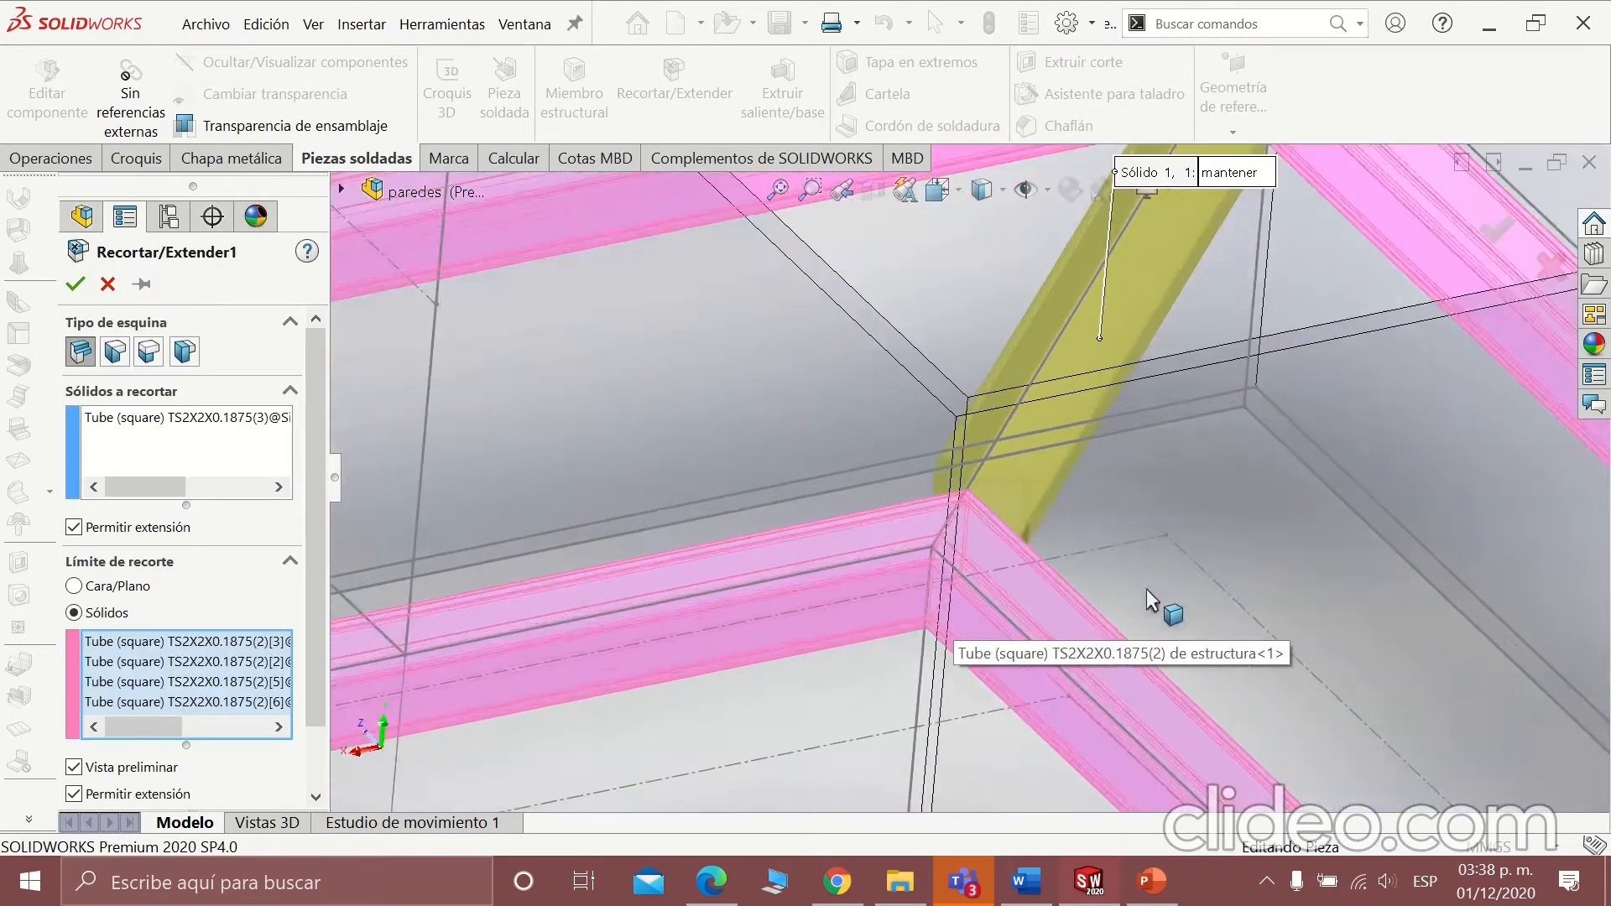
middle_drag(1152, 601, 1086, 582)
scroll(1087, 583, up, 3)
click(622, 59)
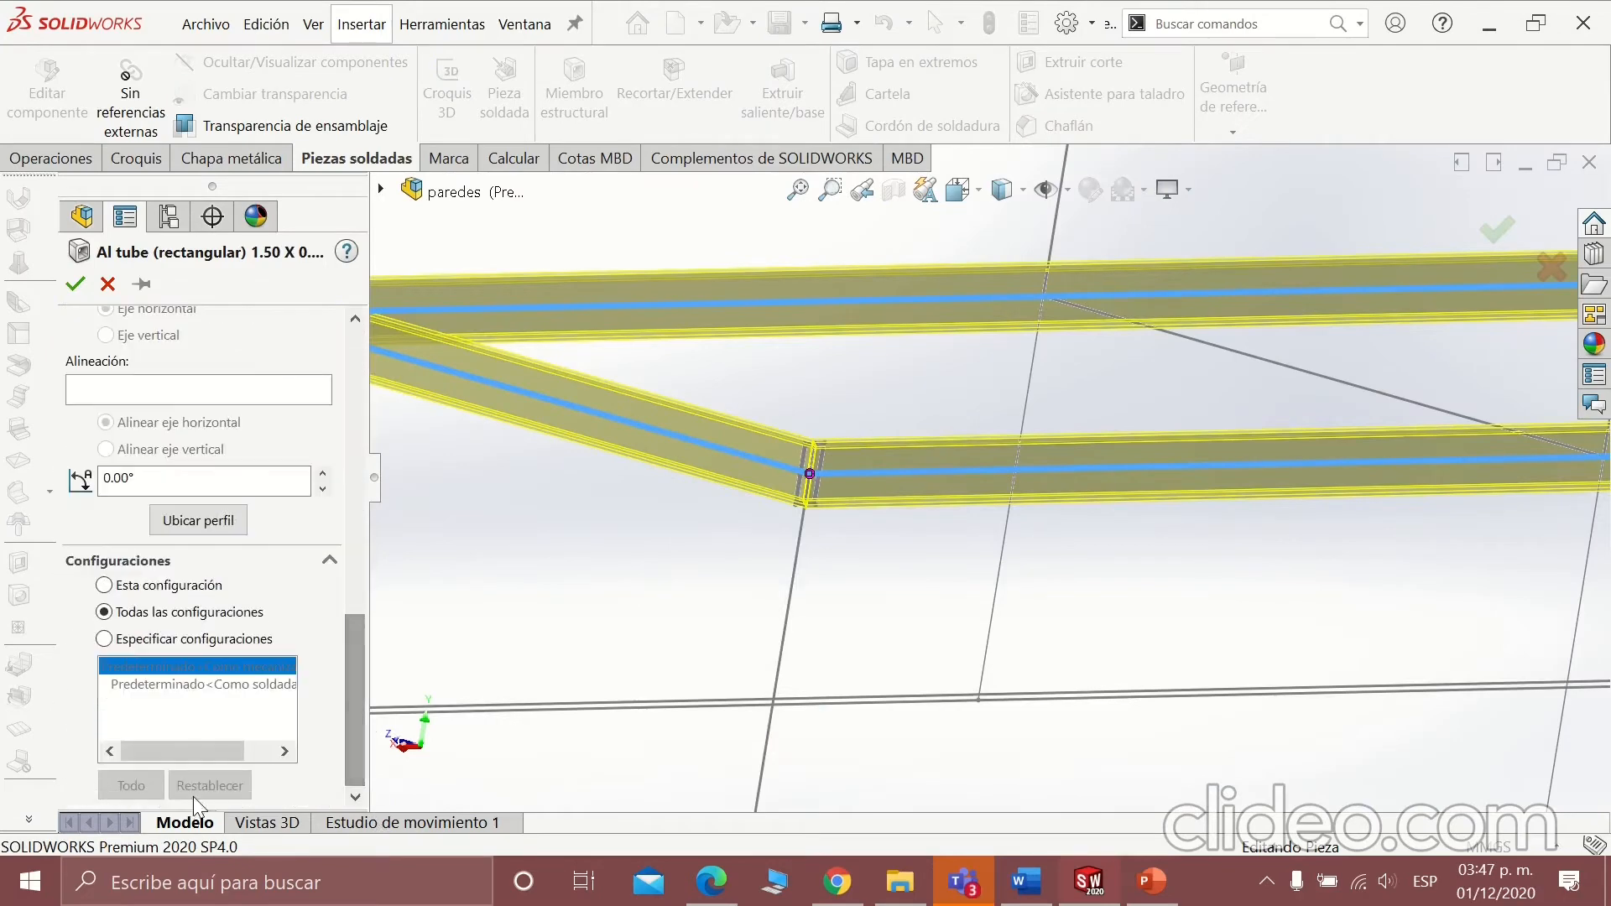
Locate the 1.50 x 0.75 rectangular aluminium tube profile on the top outline by its upper corner and accept the members.
click(198, 520)
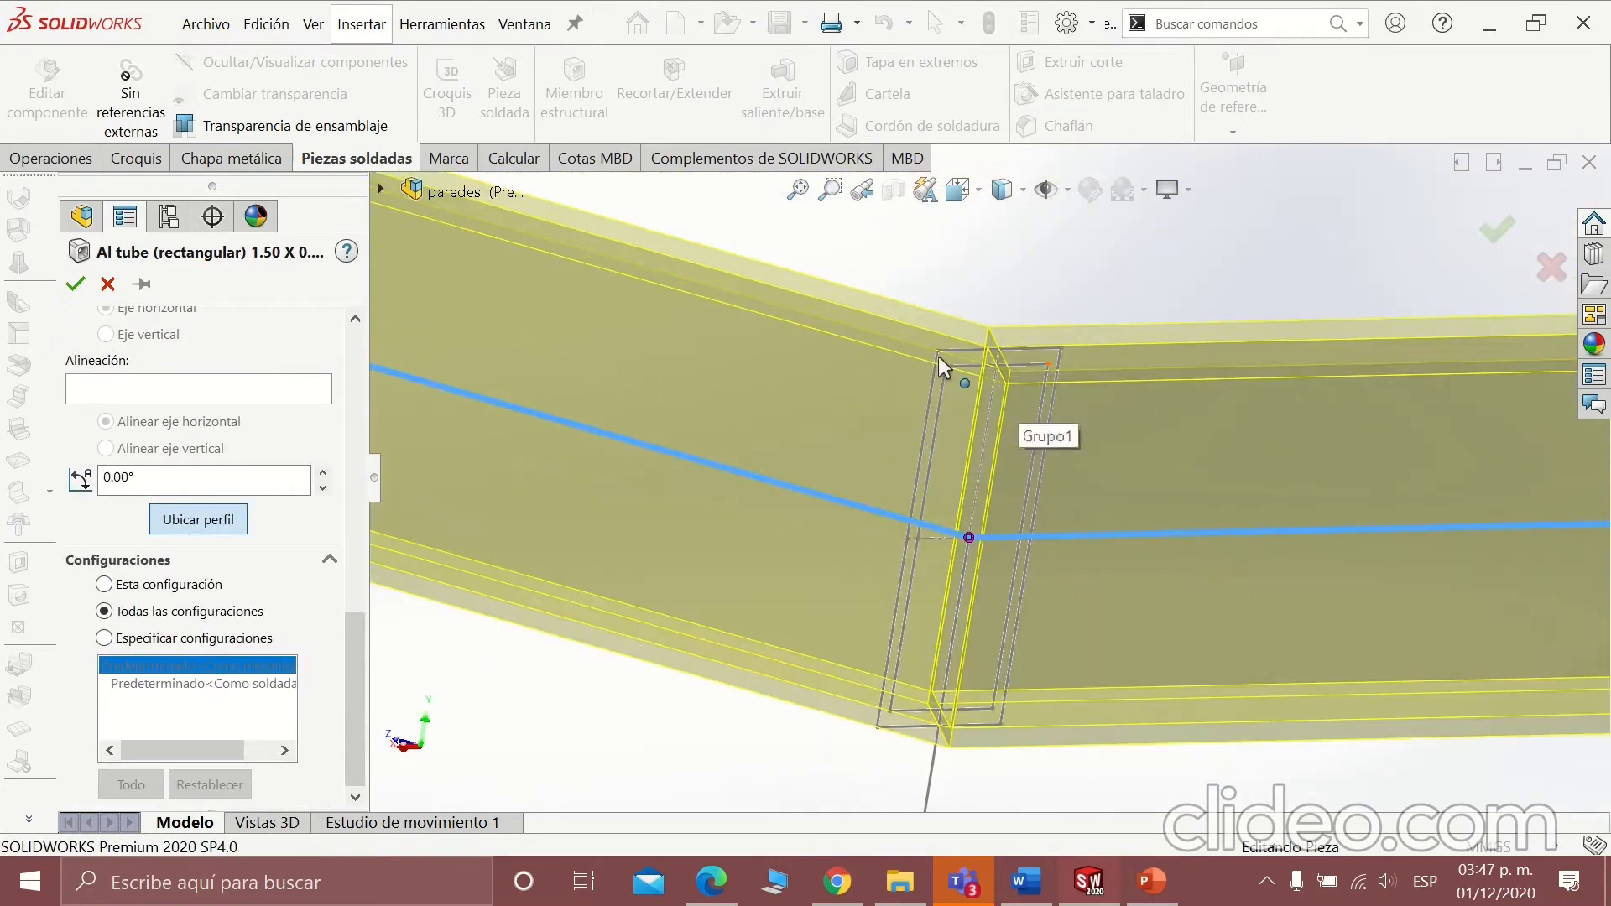
click(940, 352)
scroll(1019, 548, up, 2)
scroll(1009, 526, down, 5)
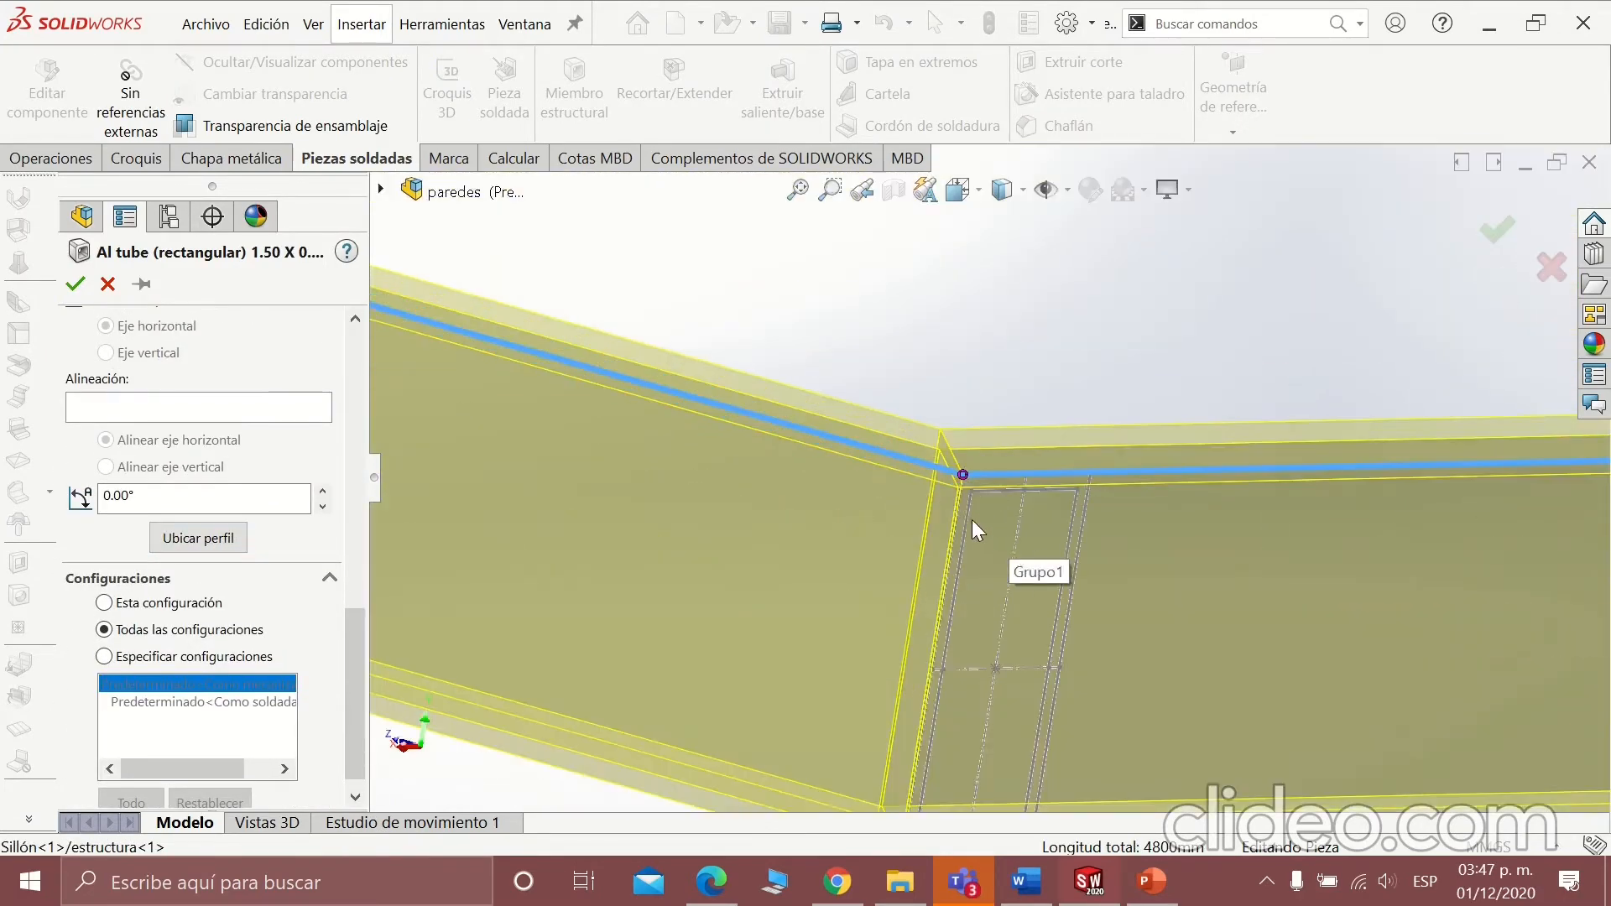
middle_drag(972, 520, 1052, 290)
scroll(1052, 289, up, 4)
scroll(1083, 445, down, 3)
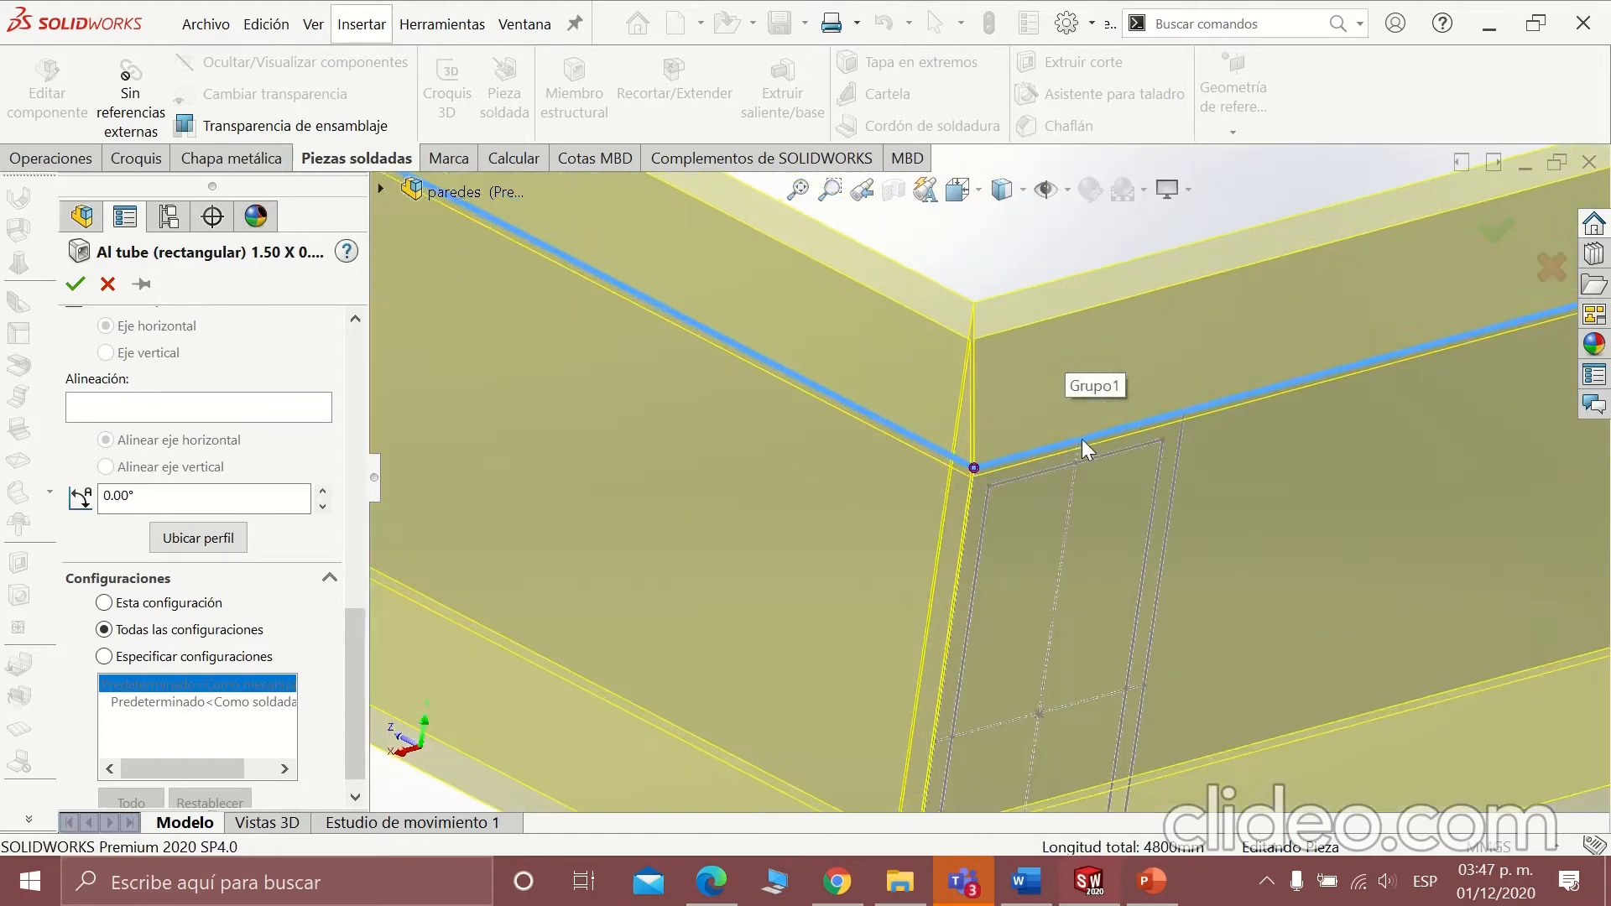
click(76, 284)
Edit the vertical leg's rectangular tube feature and relocate its profile so a profile corner lies on the leg's sketch line.
click(263, 709)
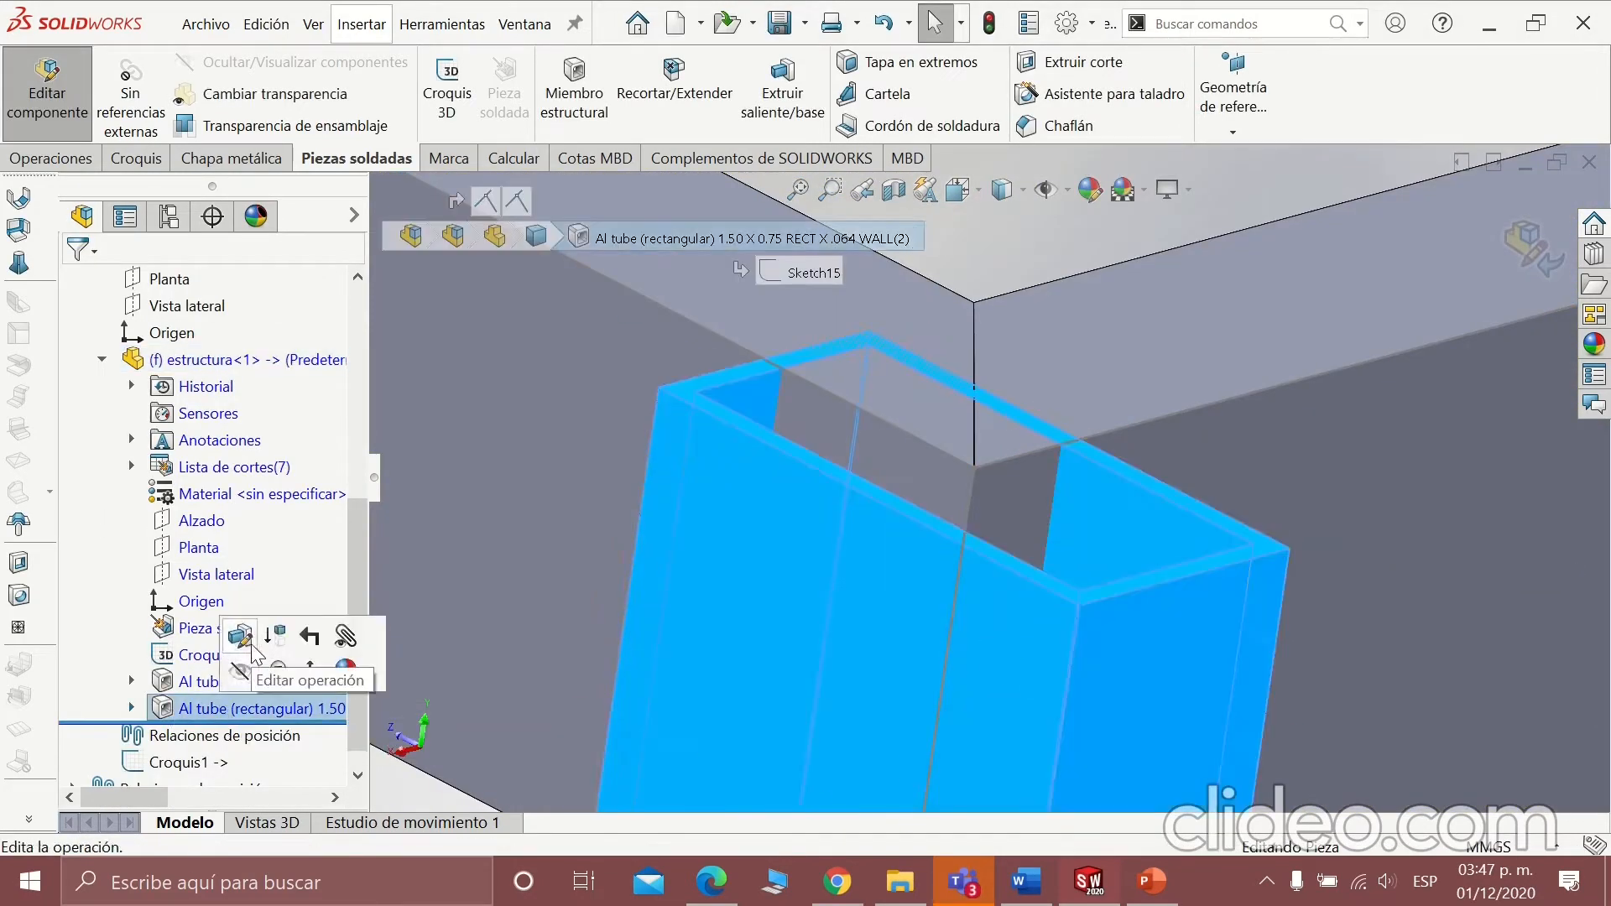
click(251, 648)
scroll(146, 804, down, 10)
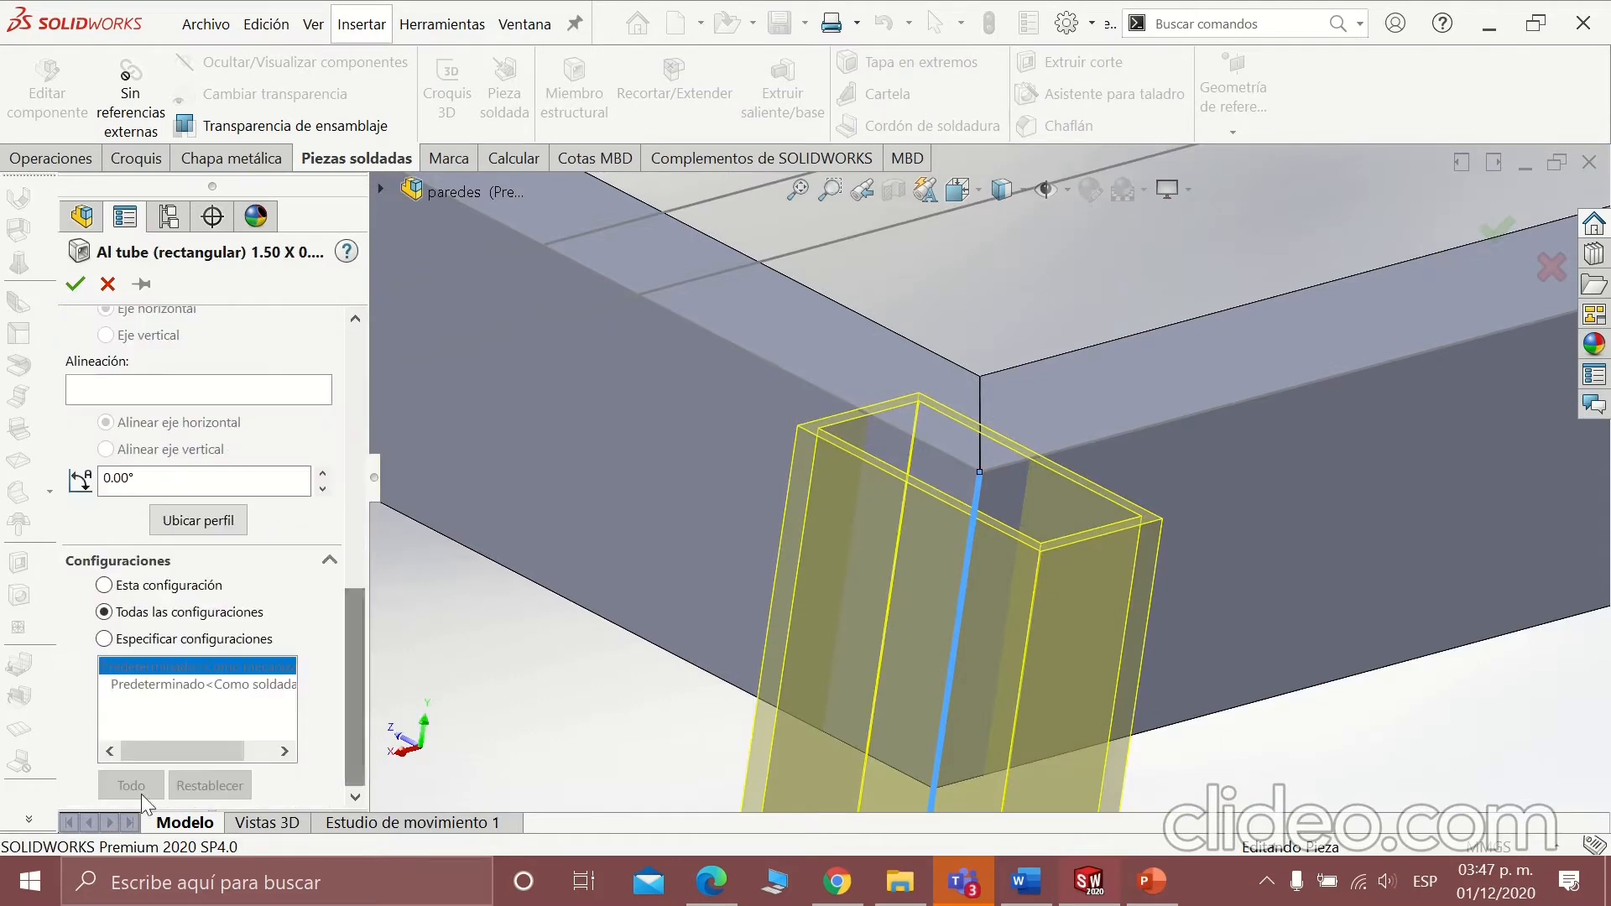
click(229, 520)
click(1107, 630)
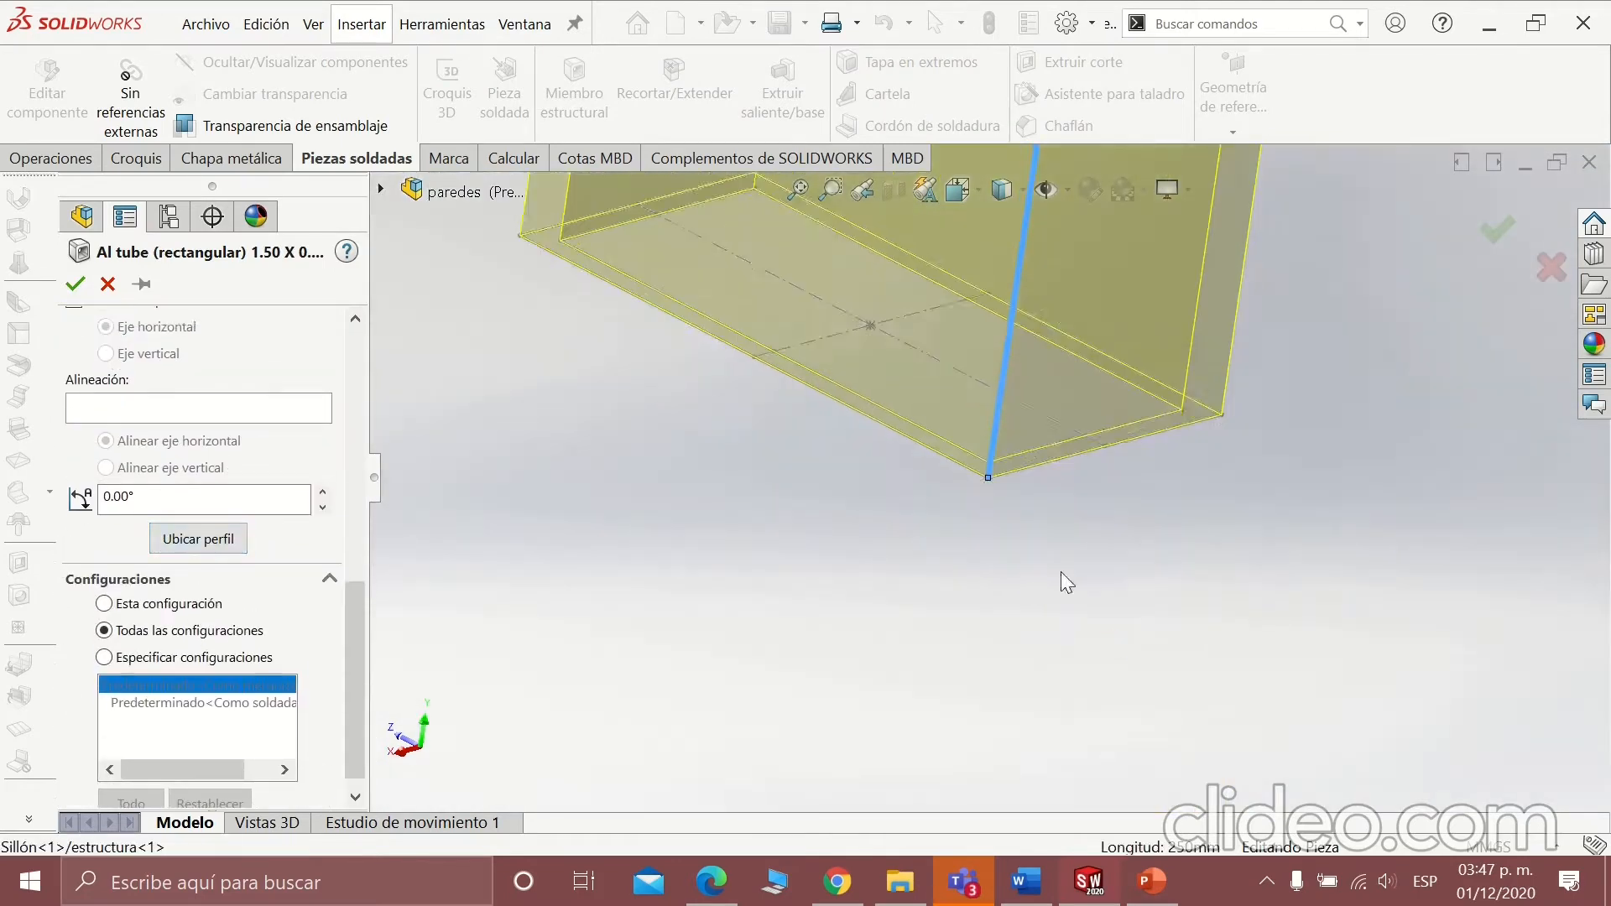
click(75, 283)
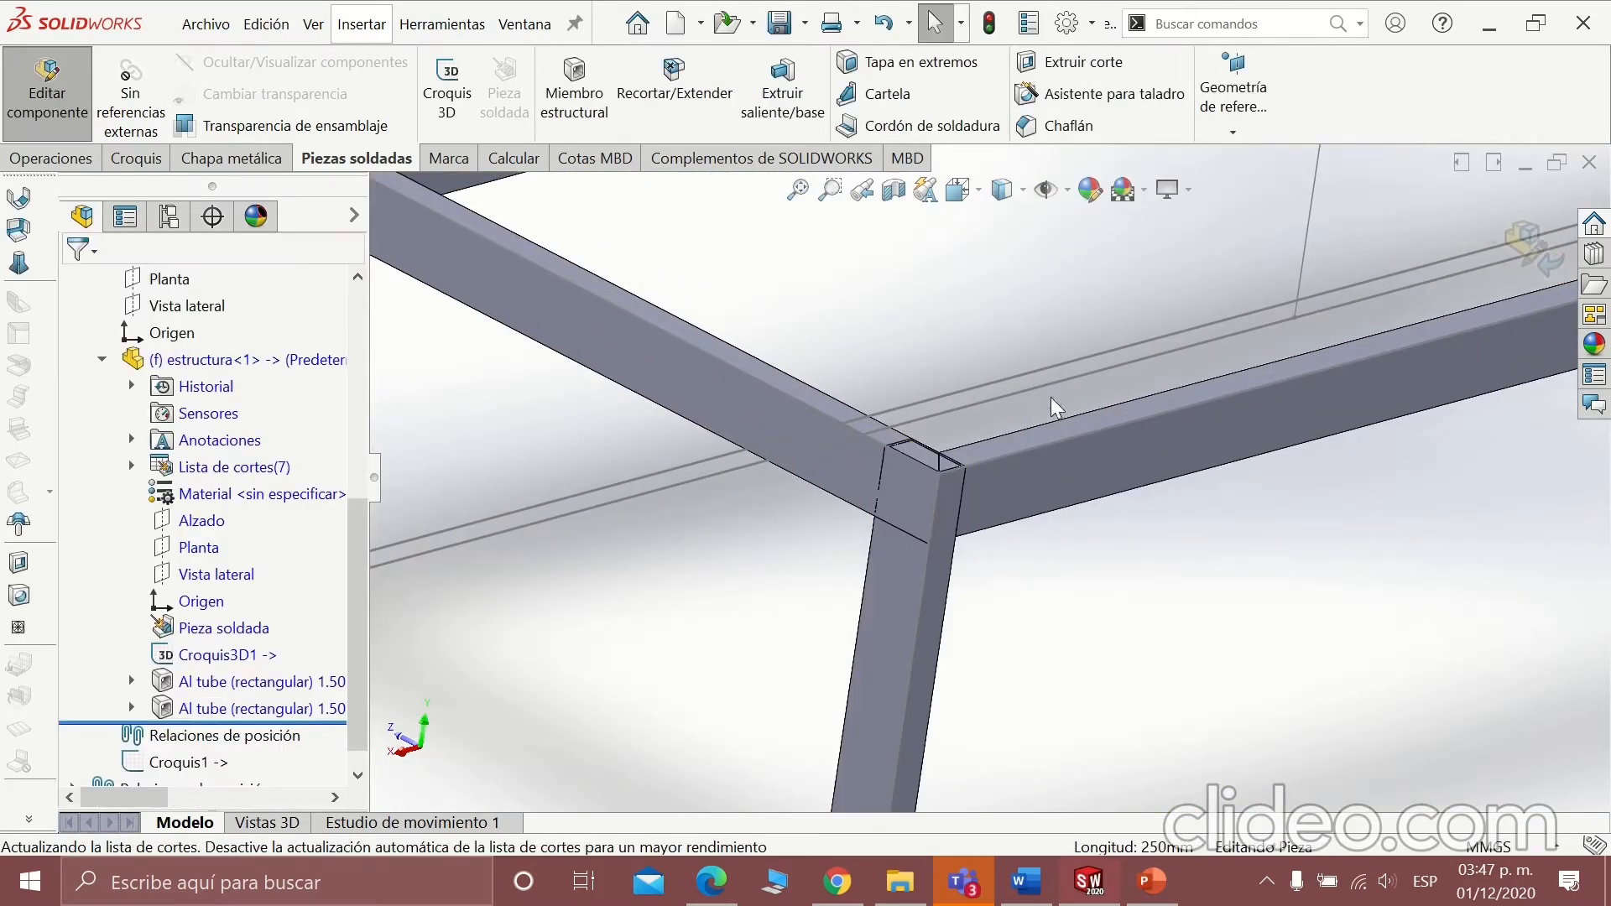
click(884, 619)
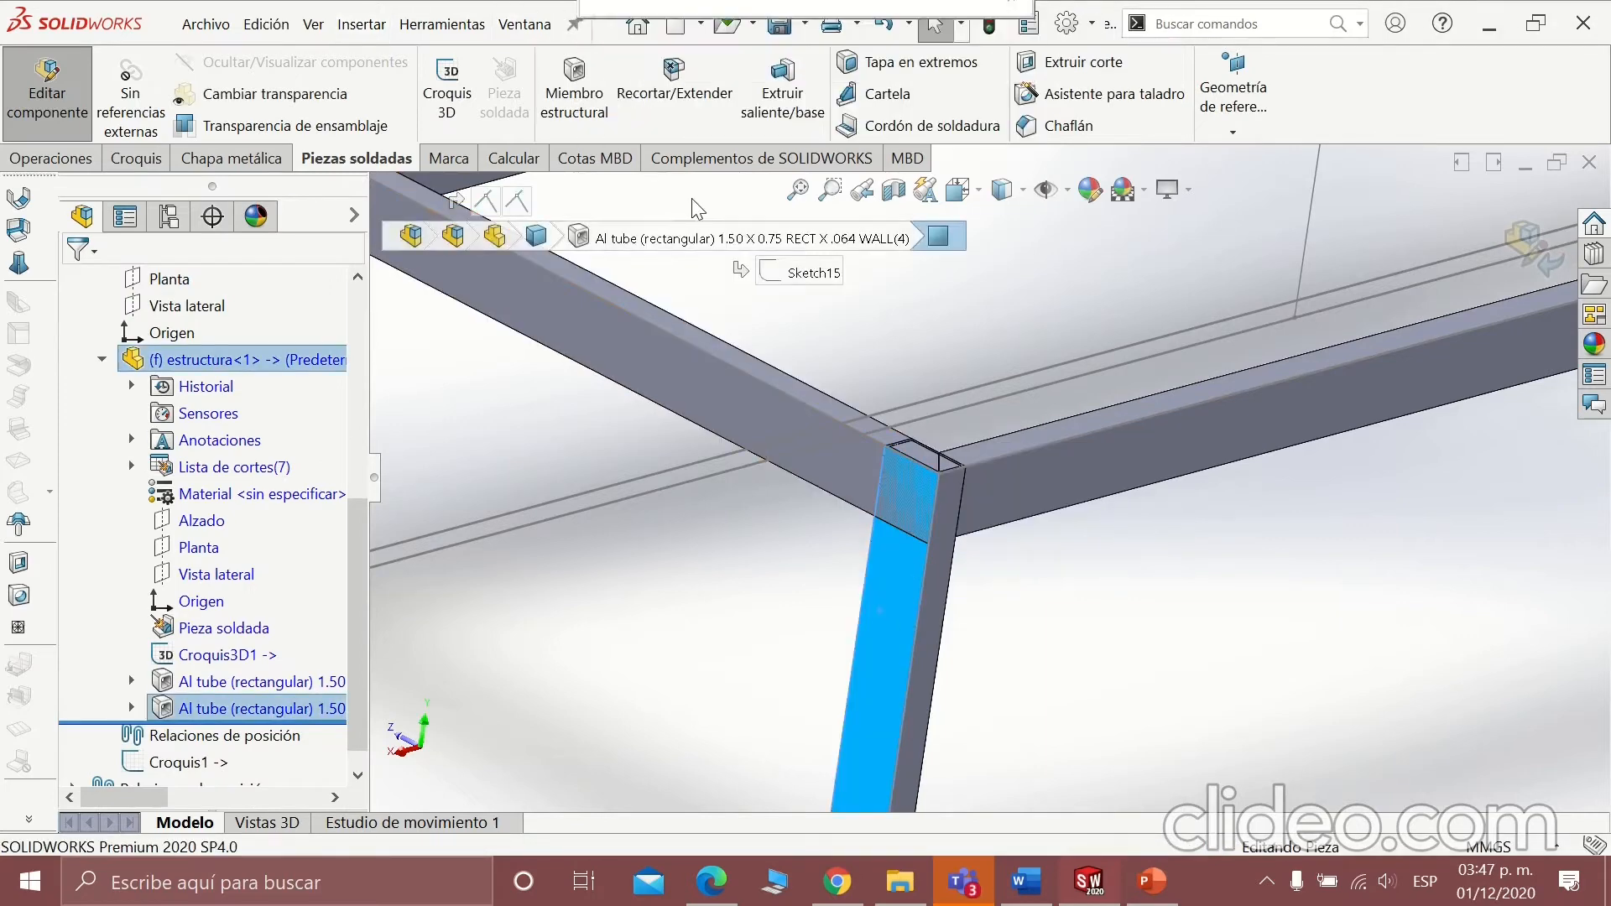
click(675, 88)
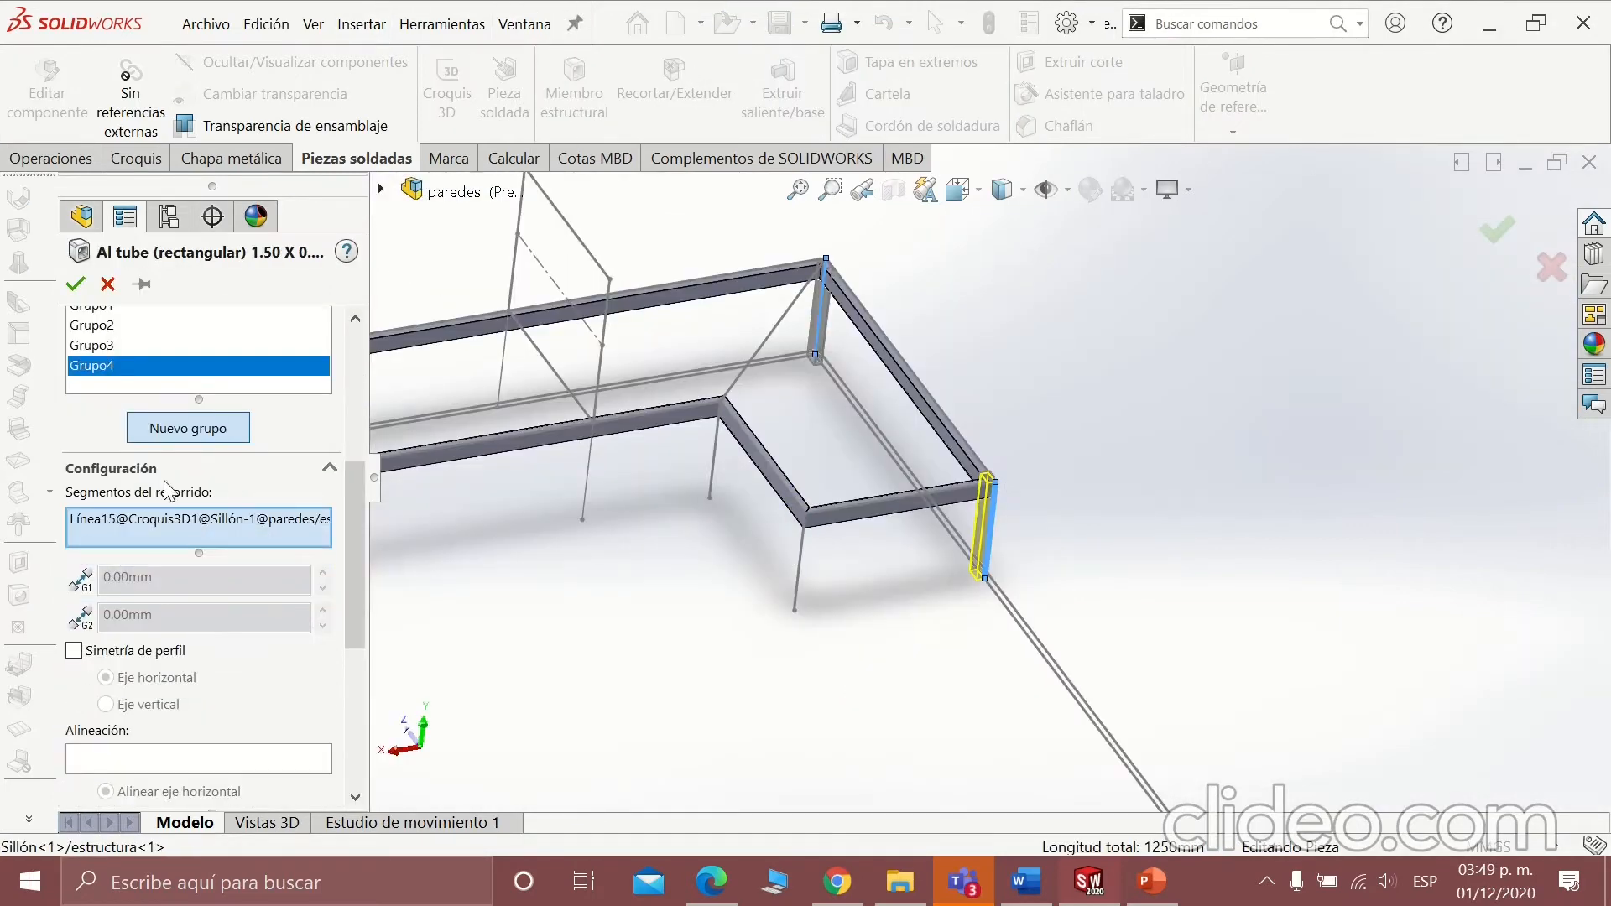
Add tube groups for the legs at the short arm's inner end corner and the frame's inner corner, locating each profile.
click(205, 388)
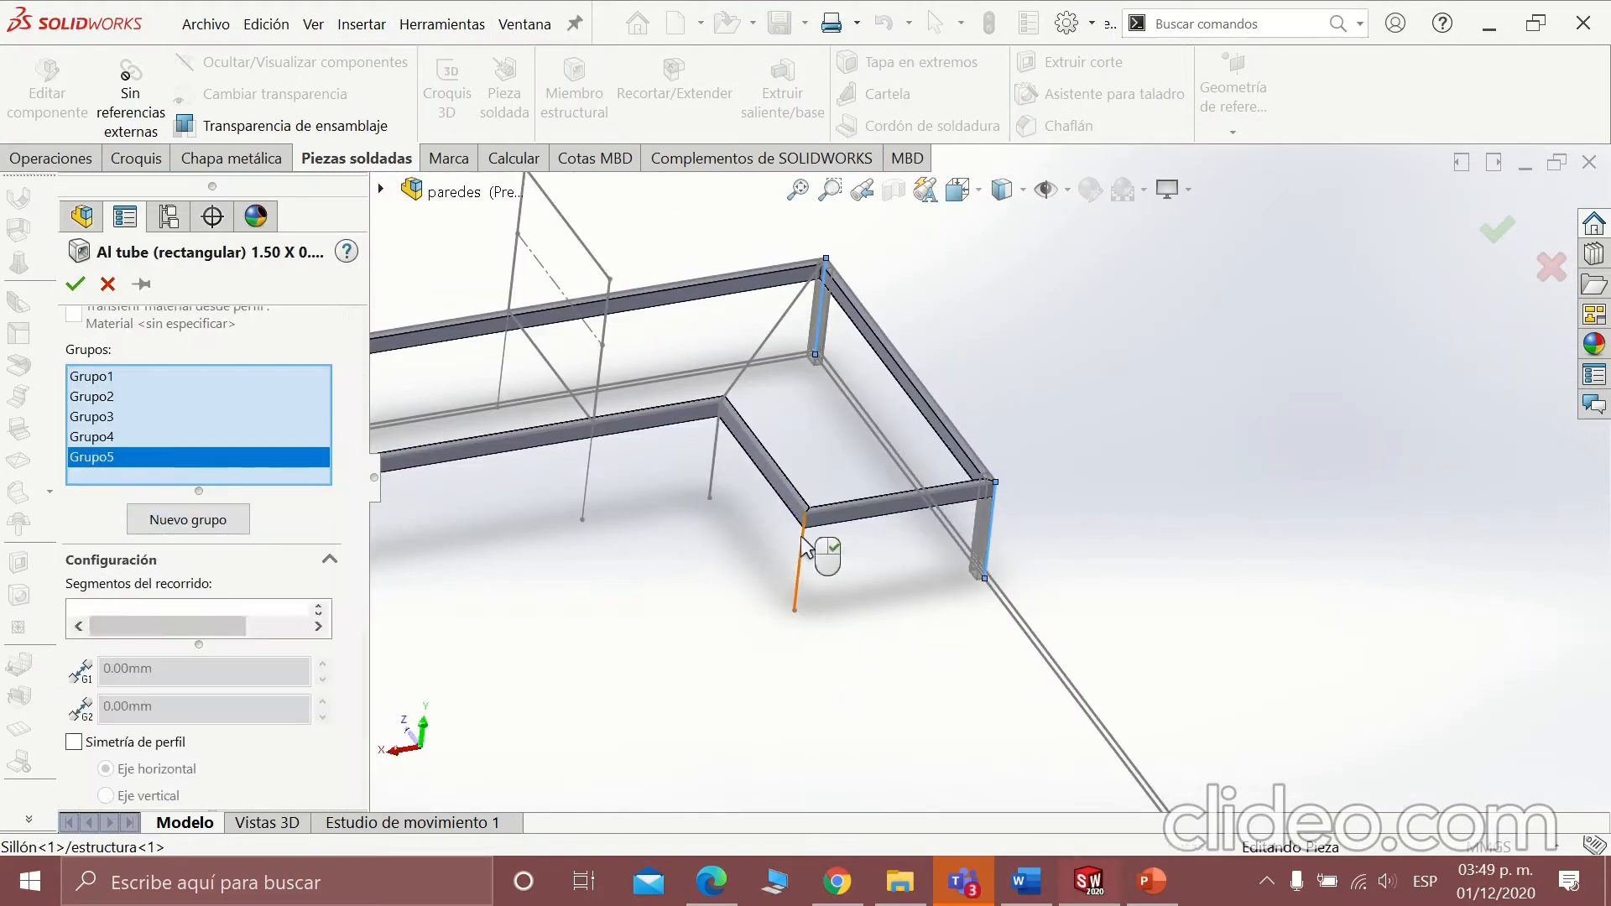
scroll(873, 537, down, 3)
scroll(223, 533, down, 5)
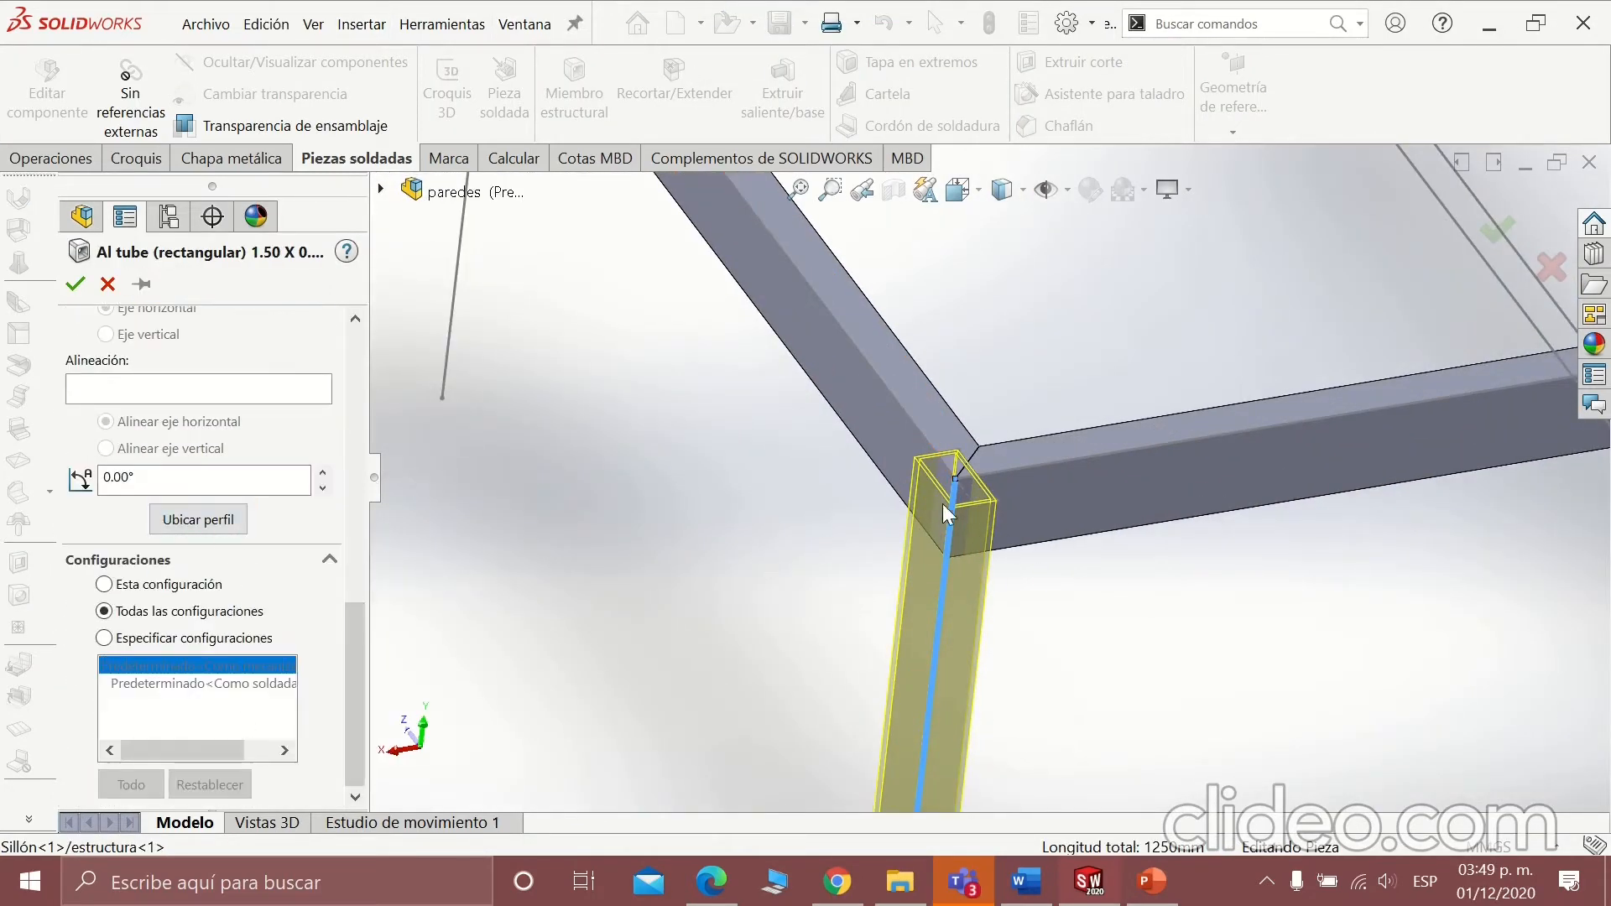
scroll(948, 513, down, 6)
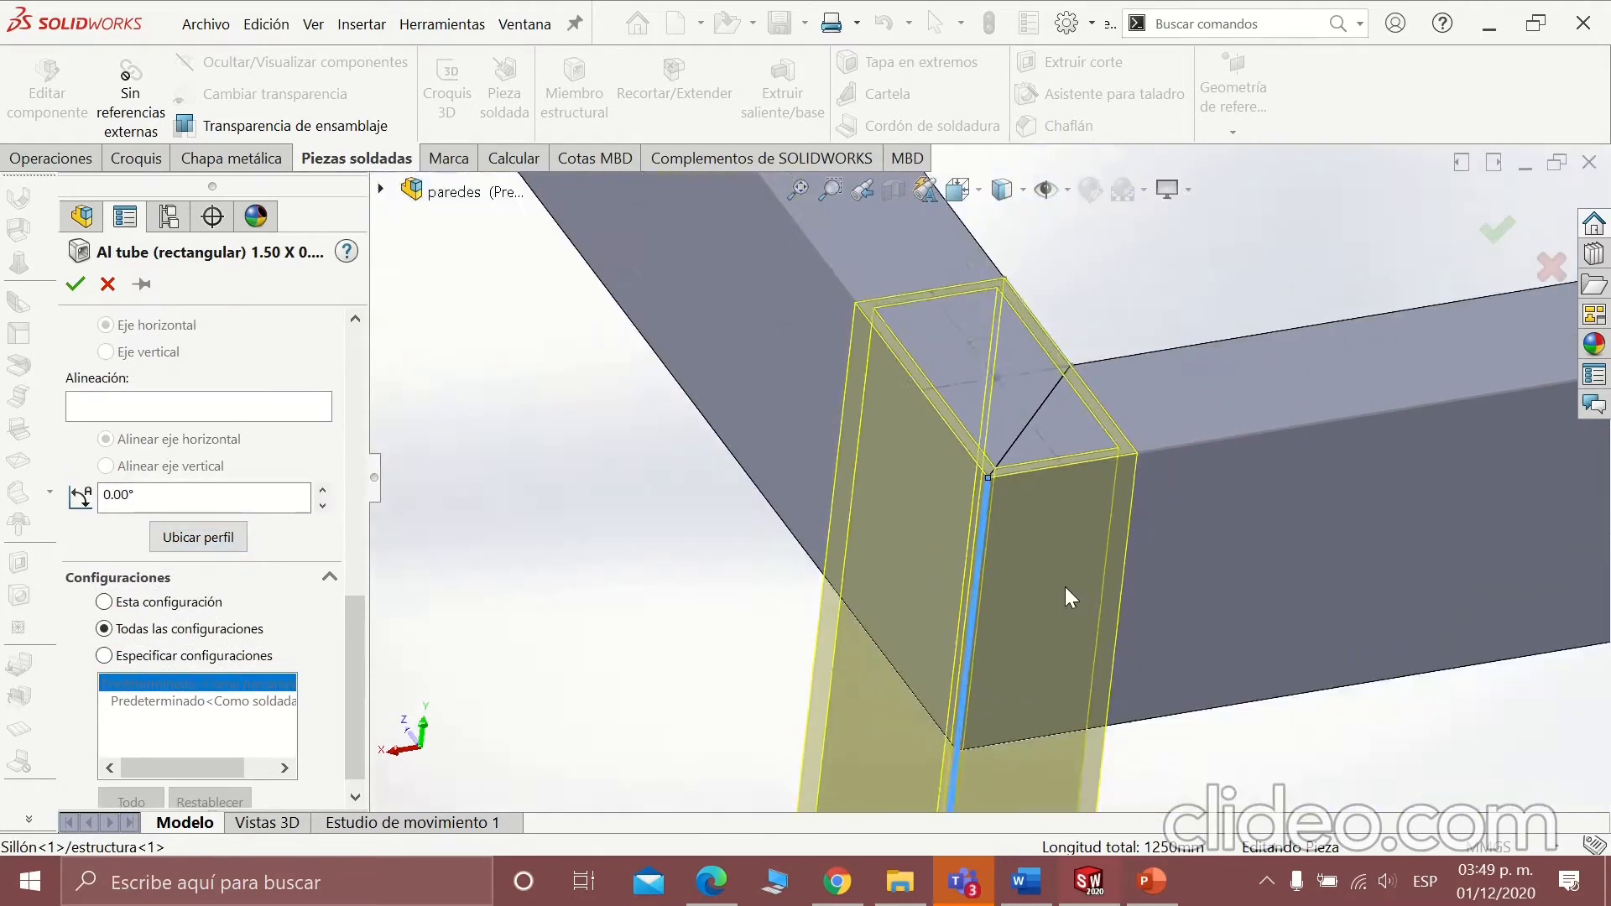
scroll(1066, 594, up, 8)
scroll(806, 298, down, 4)
mouse_move(647, 7)
click(622, 57)
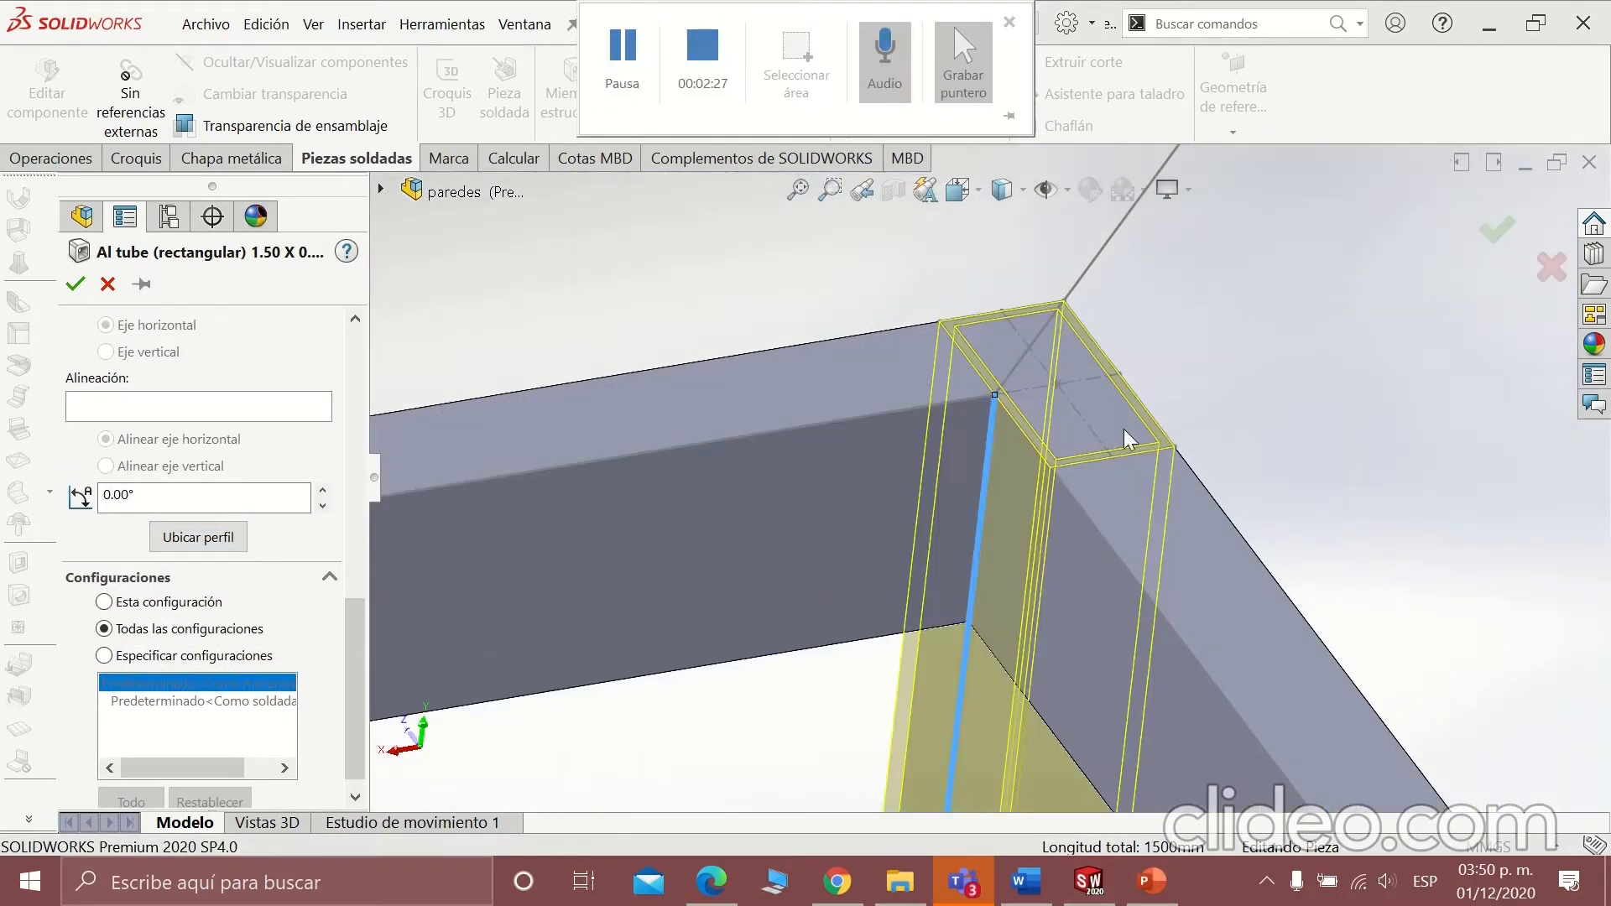
click(75, 283)
scroll(1116, 576, up, 5)
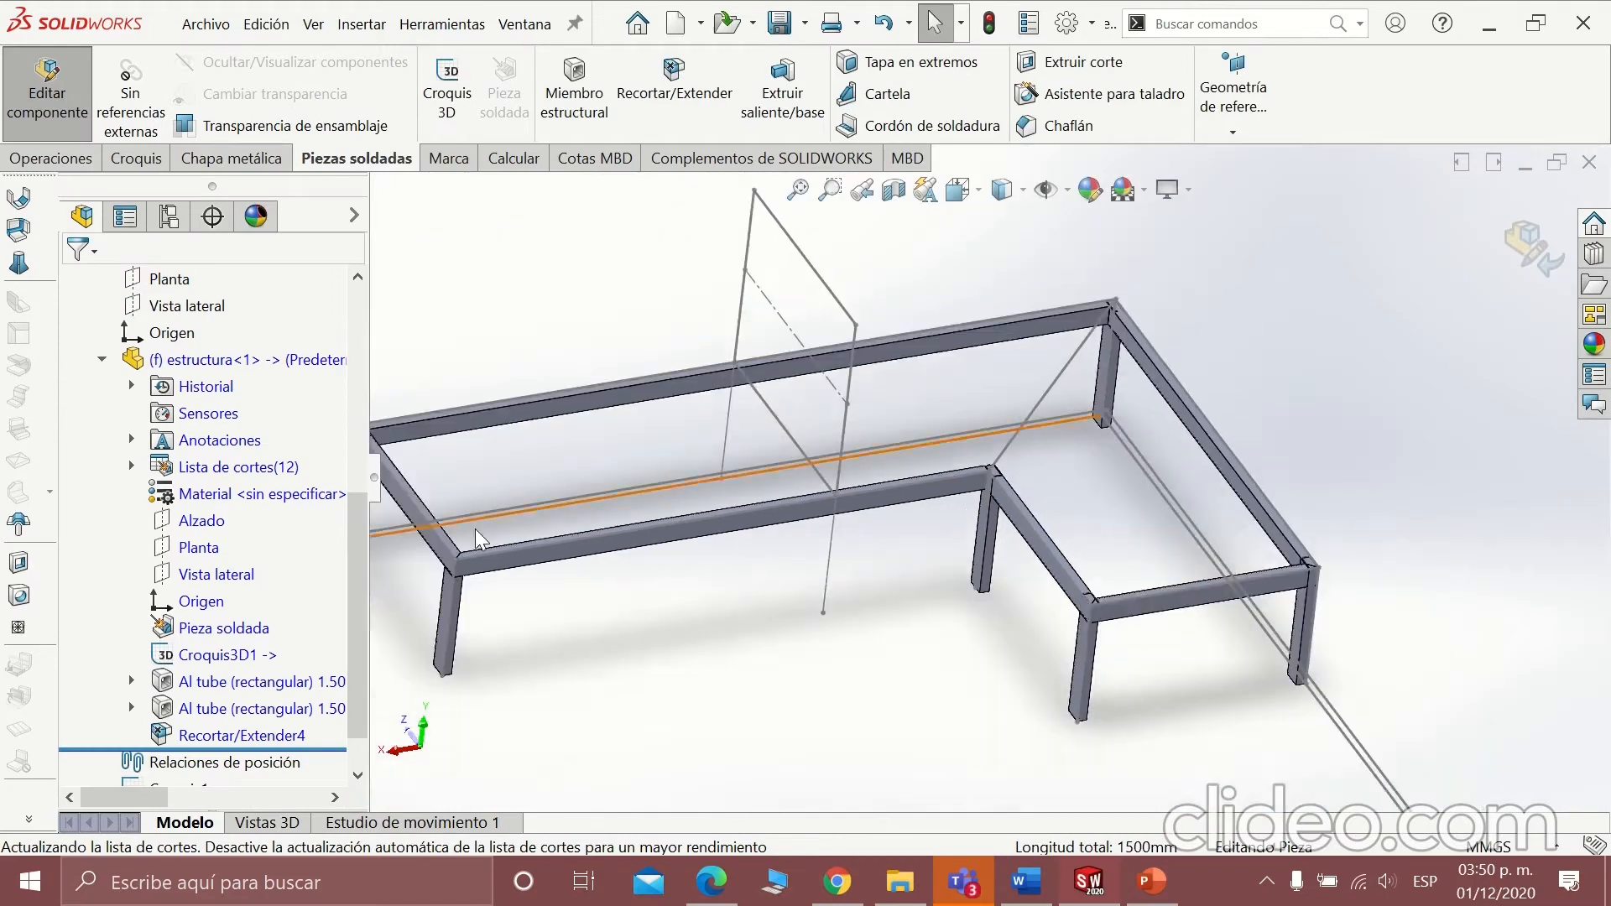
Trim the leg at the wall-side corner of the long arm's end to the end rail's underside, discarding its upper piece.
scroll(738, 315, down, 3)
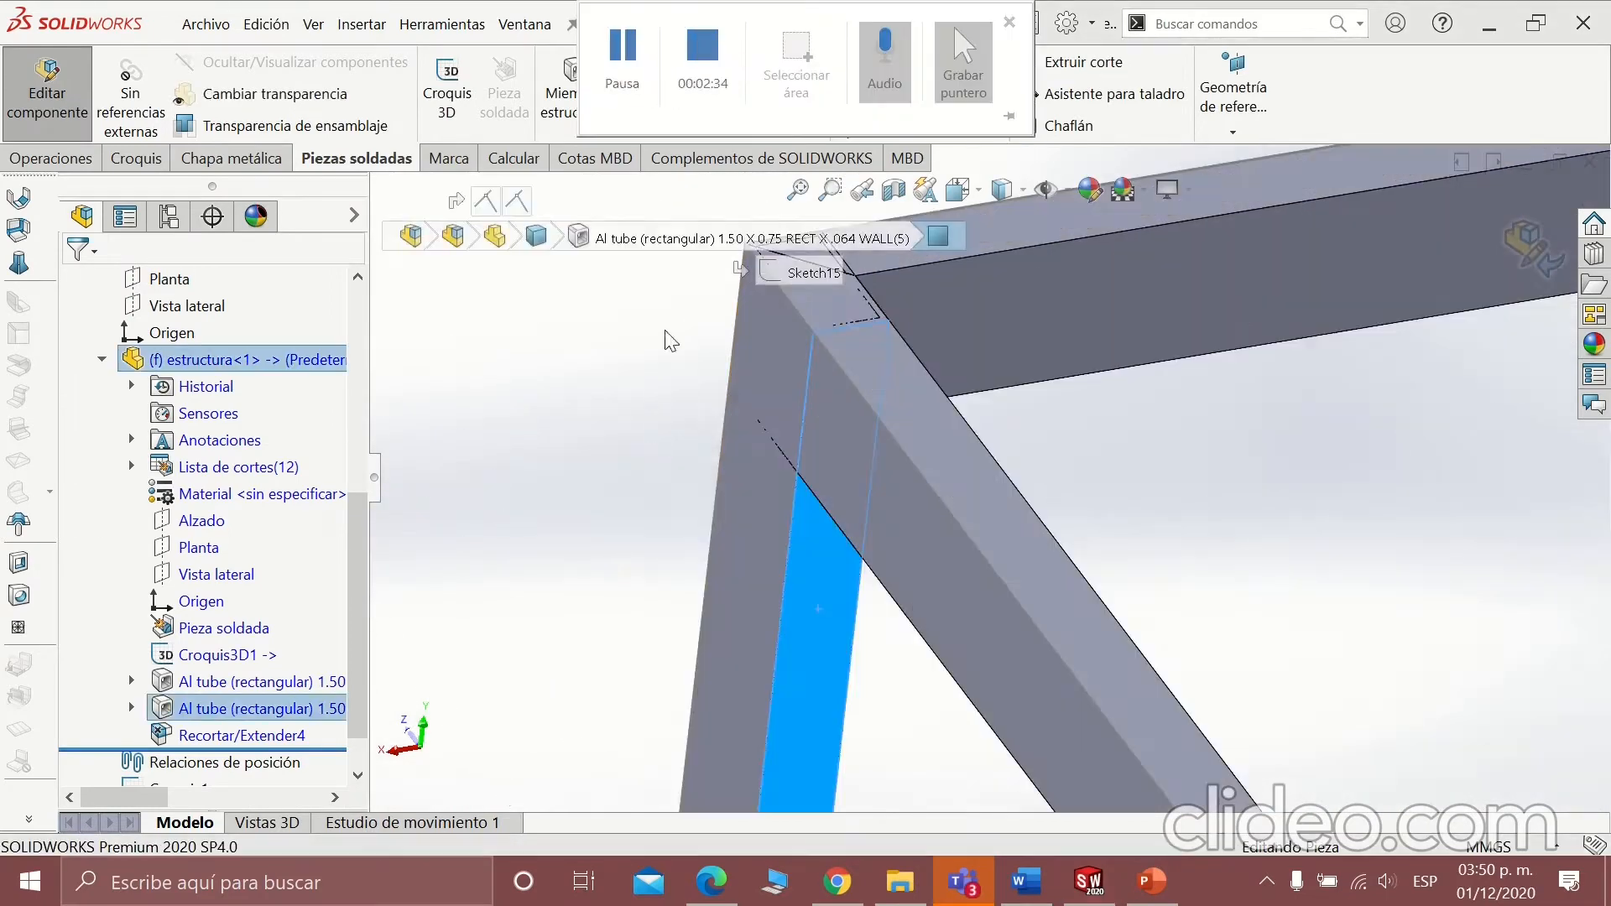
click(675, 88)
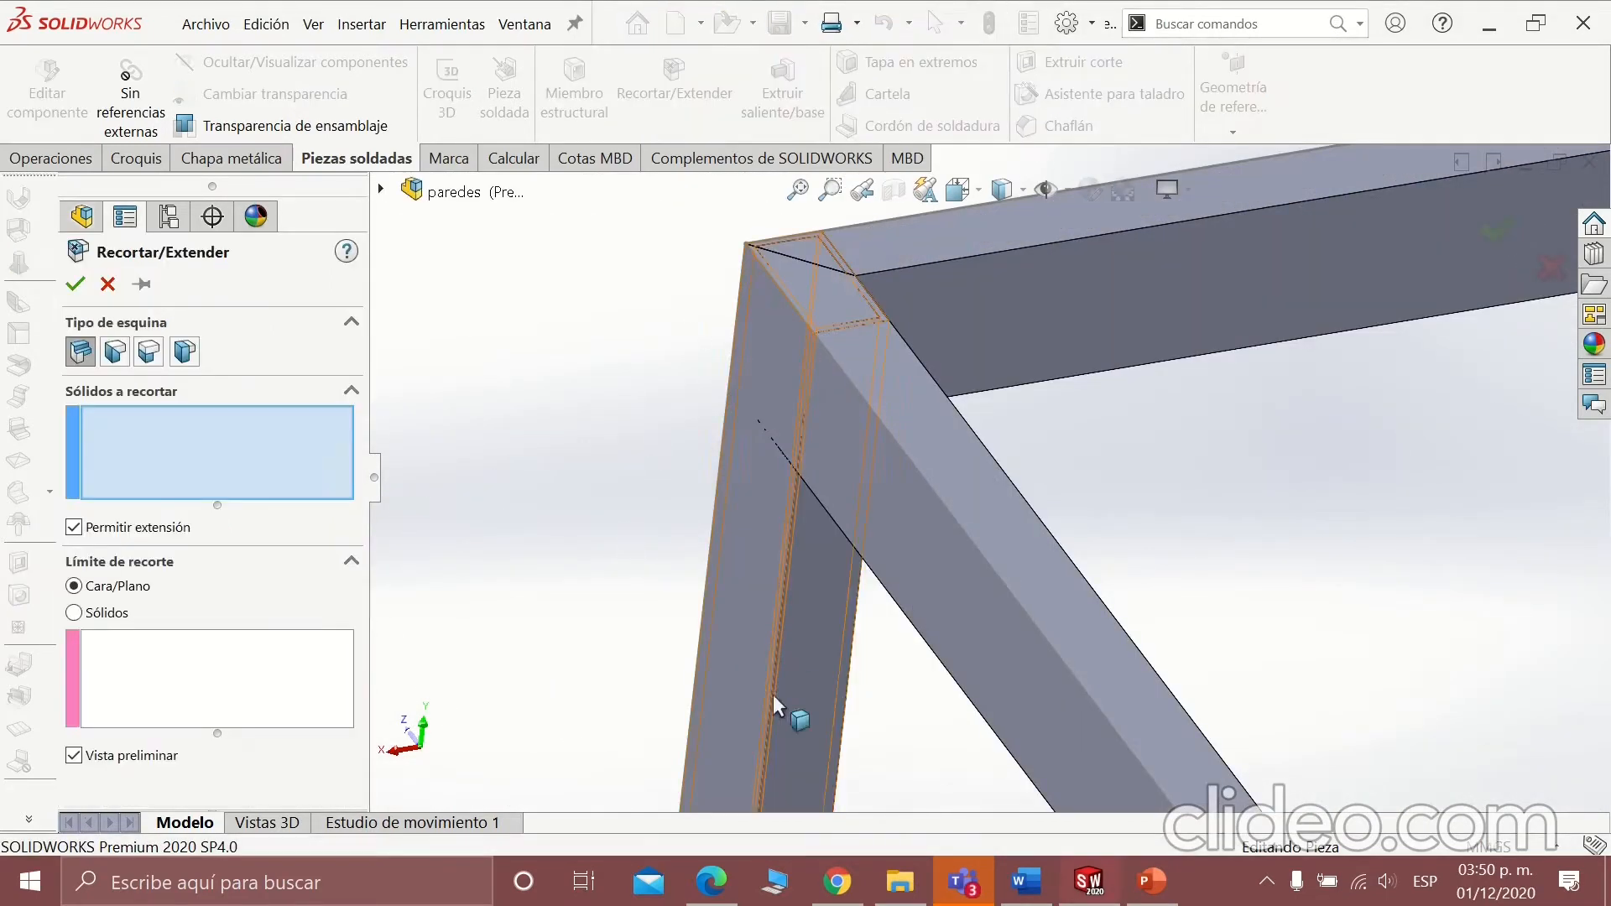
click(711, 629)
middle_drag(917, 651, 945, 524)
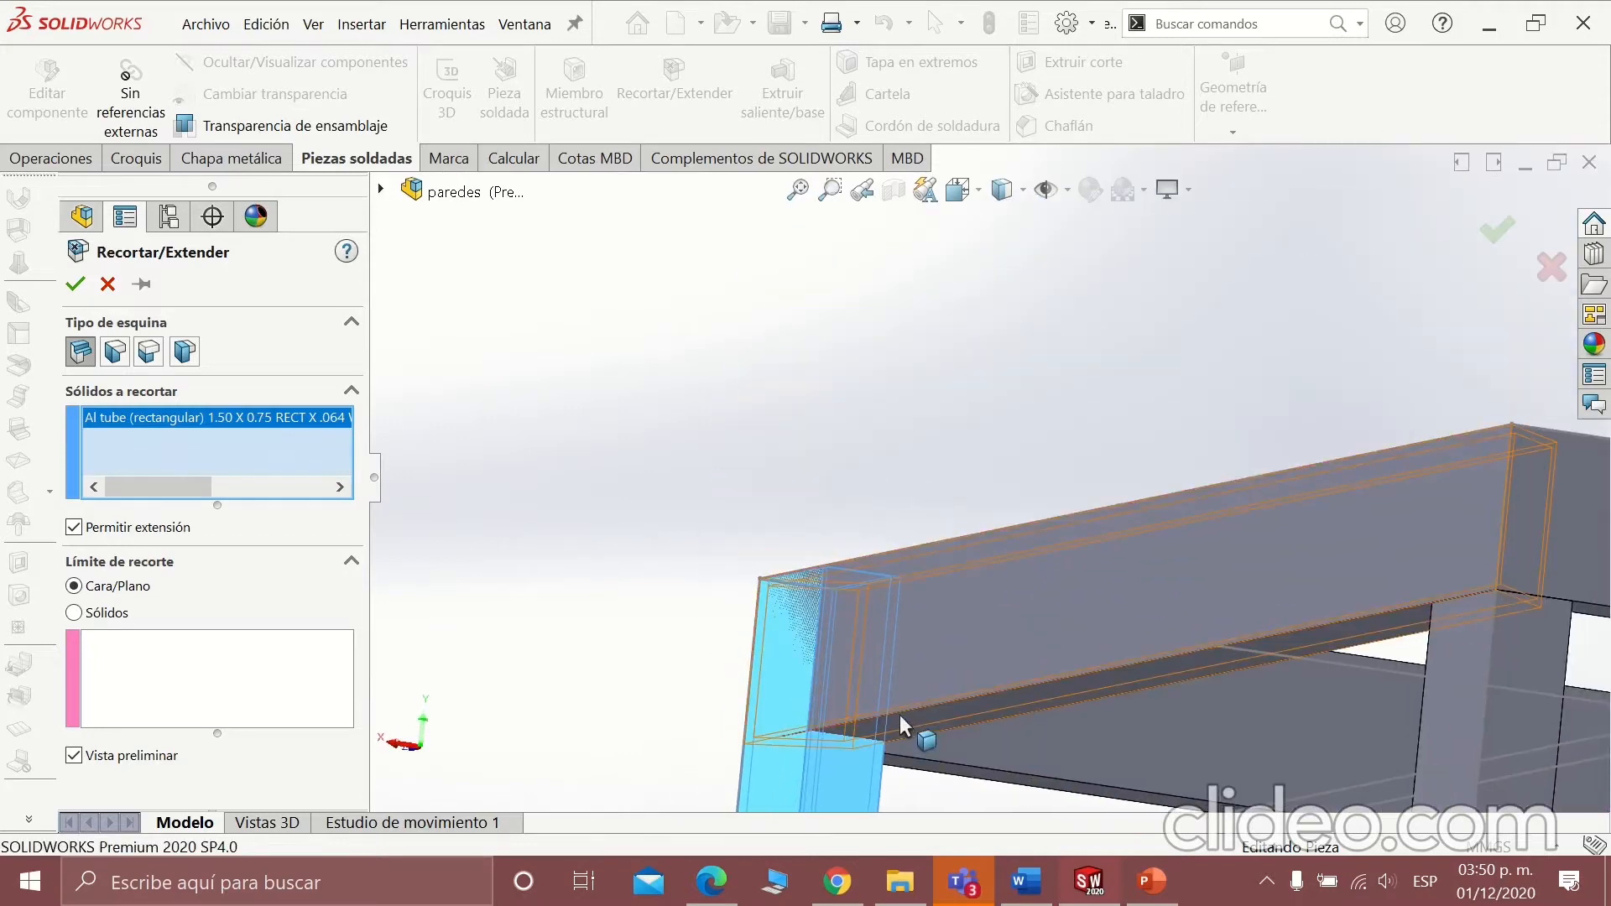
click(901, 716)
click(909, 671)
click(301, 683)
click(940, 787)
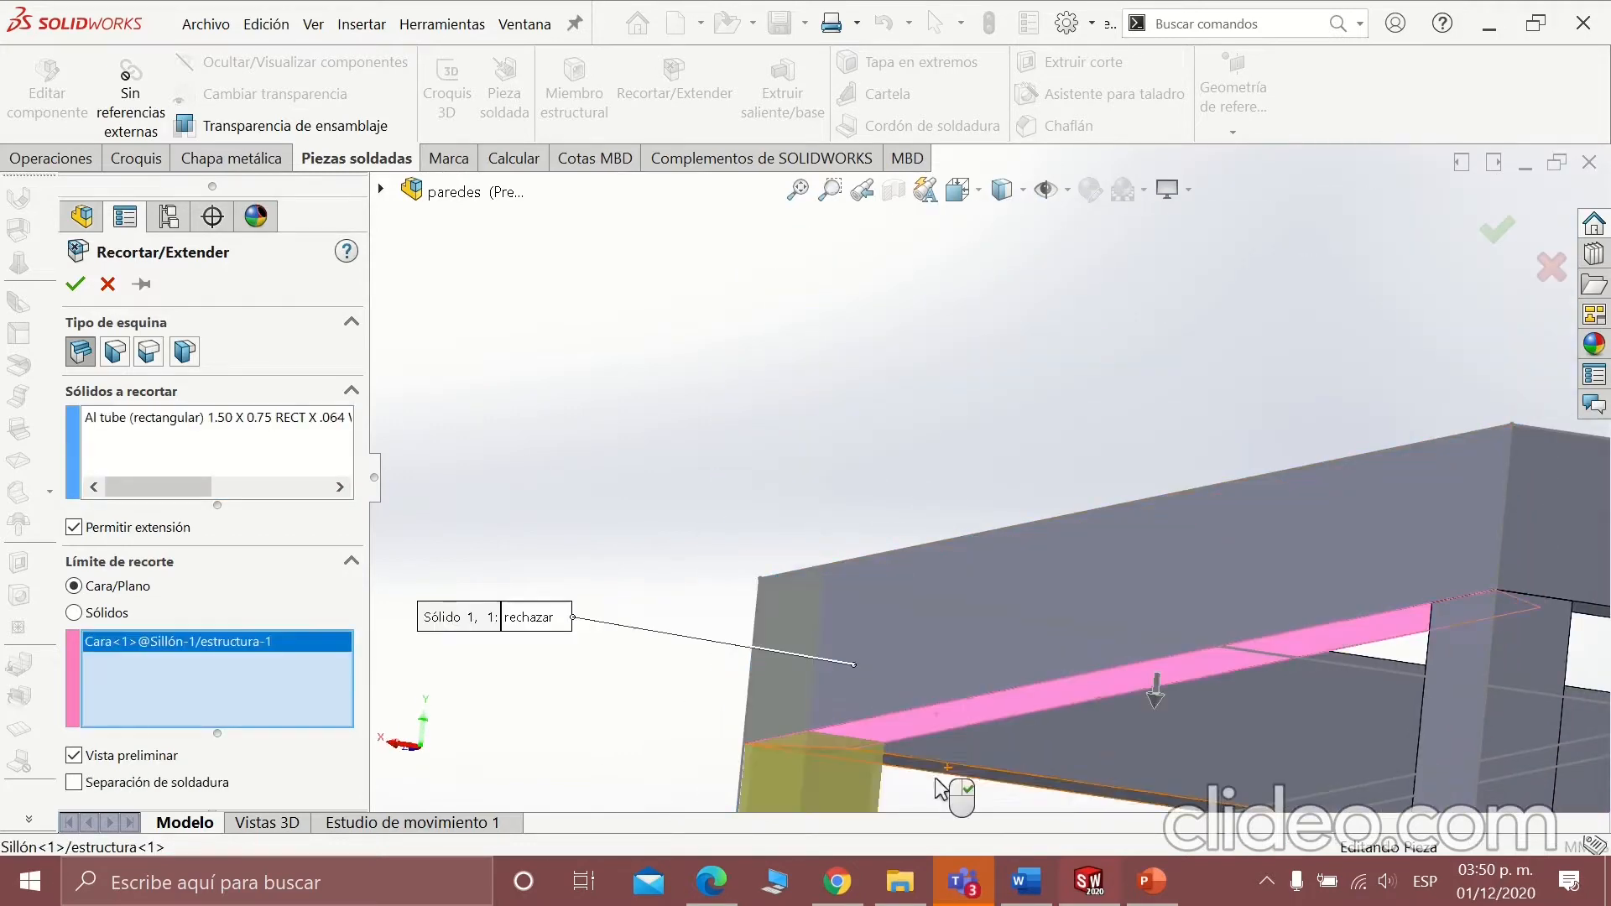
click(924, 769)
click(81, 283)
Examine the legs and their joints with the rails around the whole frame from several sides.
scroll(1269, 642, up, 7)
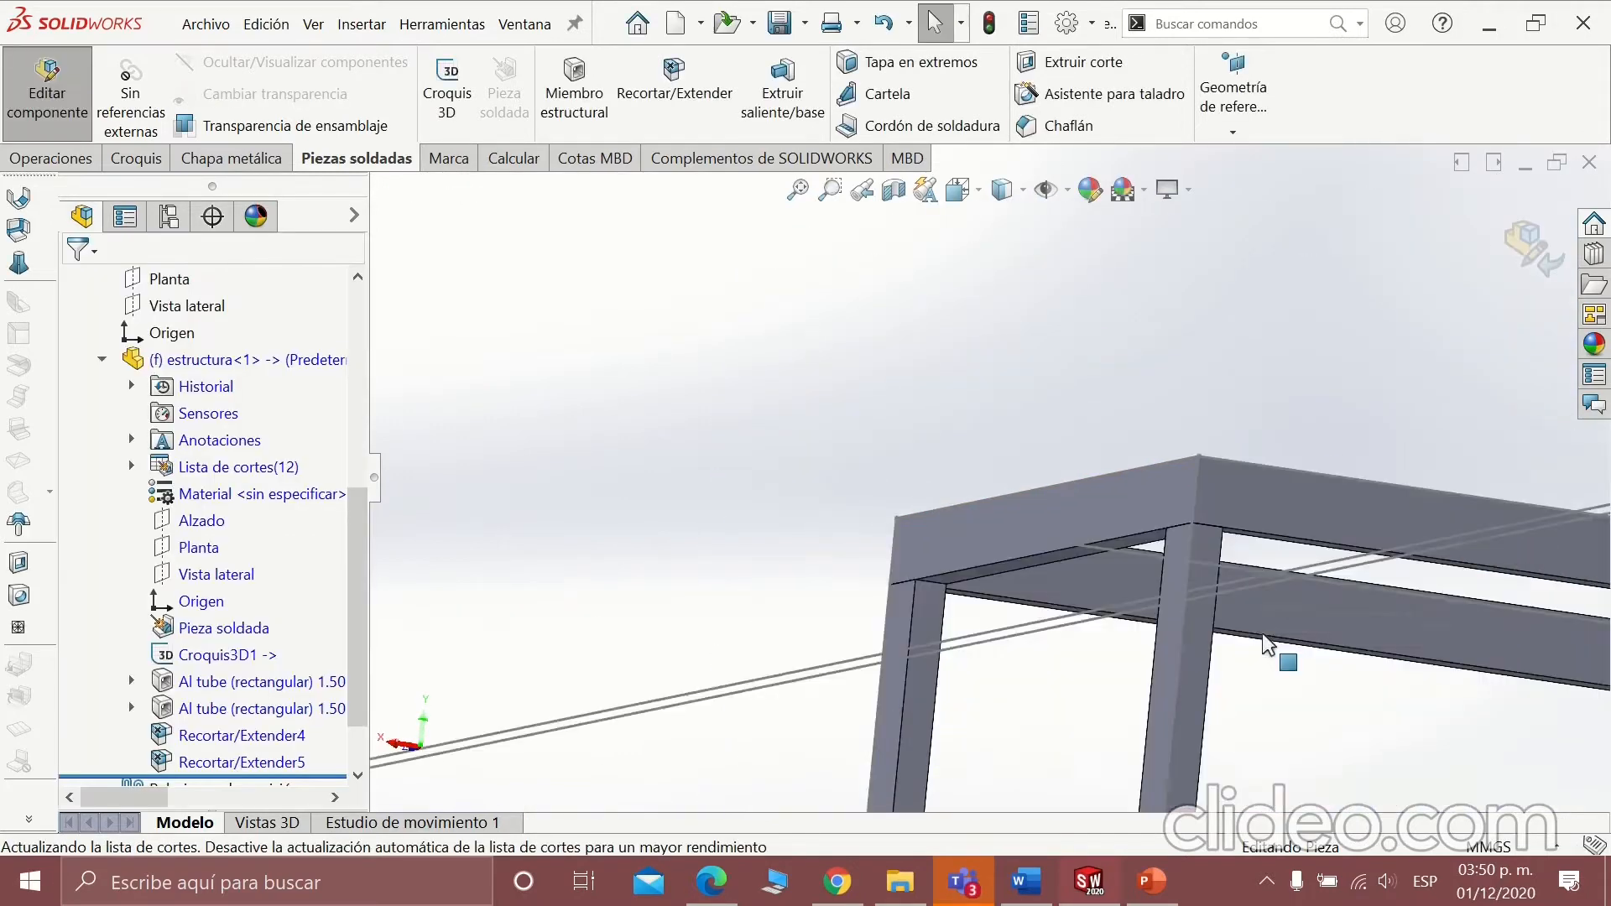
middle_drag(1266, 642, 1039, 617)
scroll(1334, 568, down, 1)
middle_drag(1340, 576, 1418, 532)
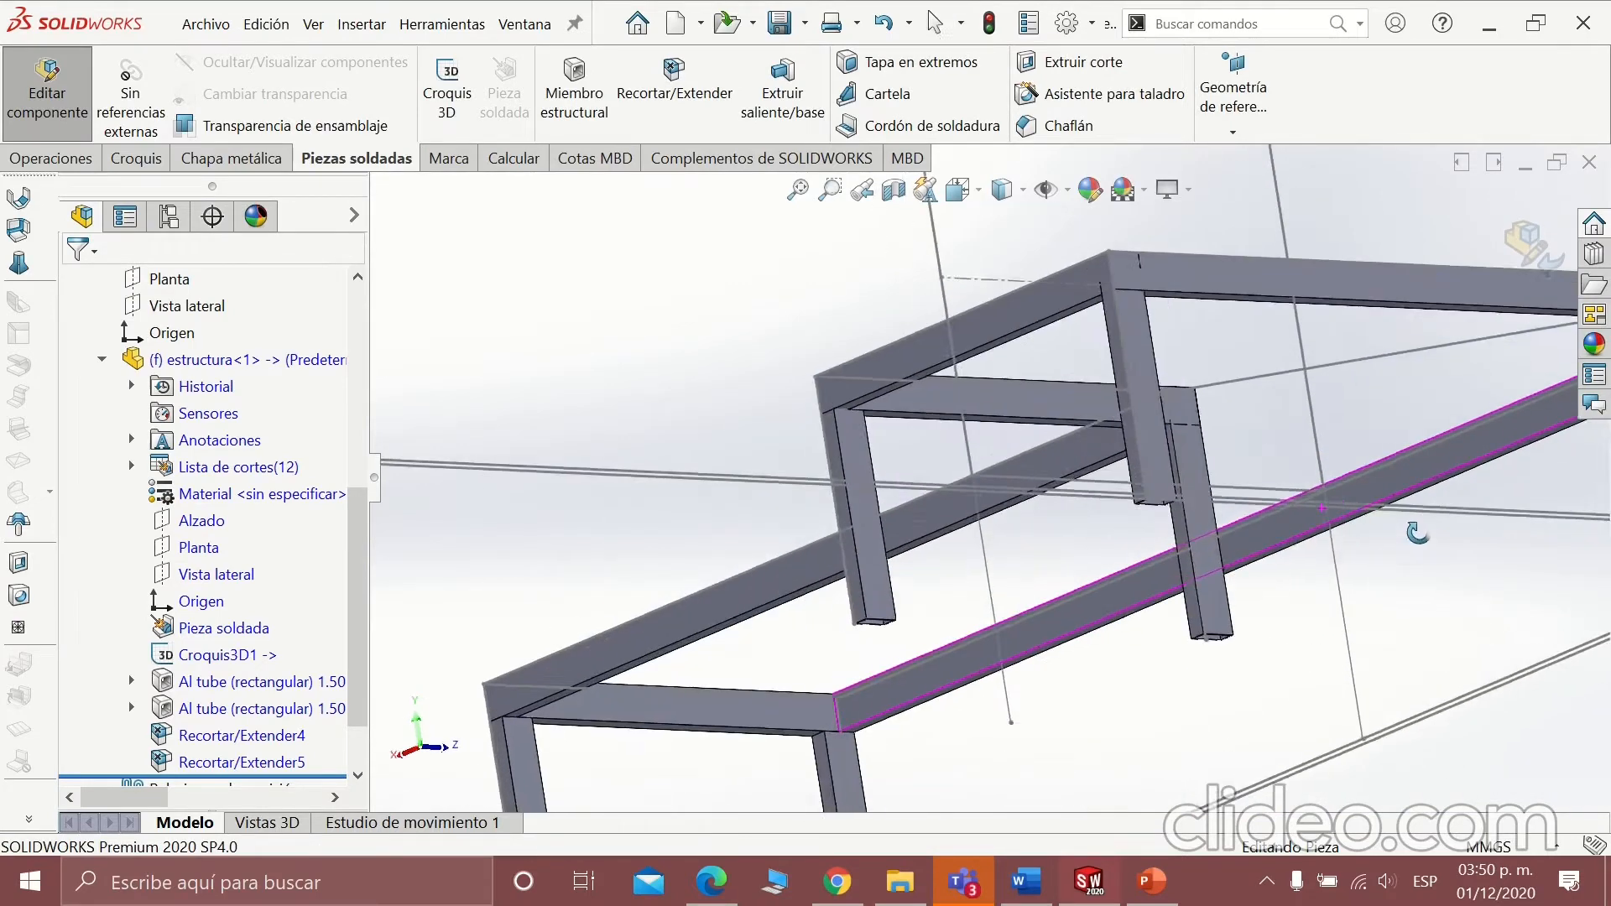
scroll(913, 458, down, 4)
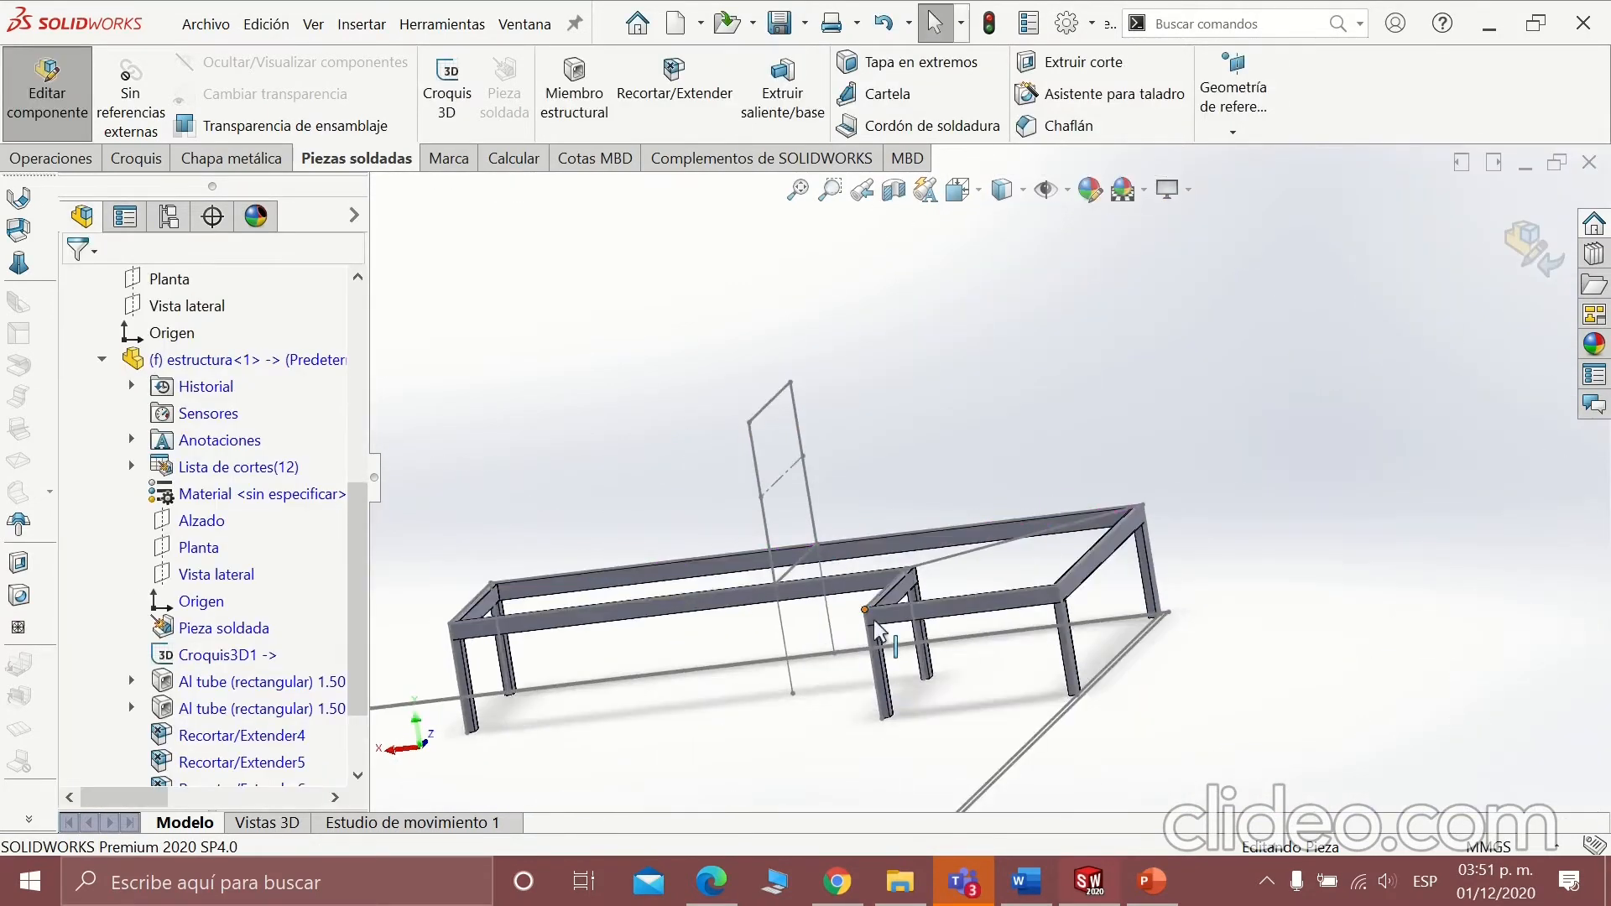
middle_drag(893, 646, 993, 605)
scroll(978, 586, down, 5)
scroll(993, 587, up, 3)
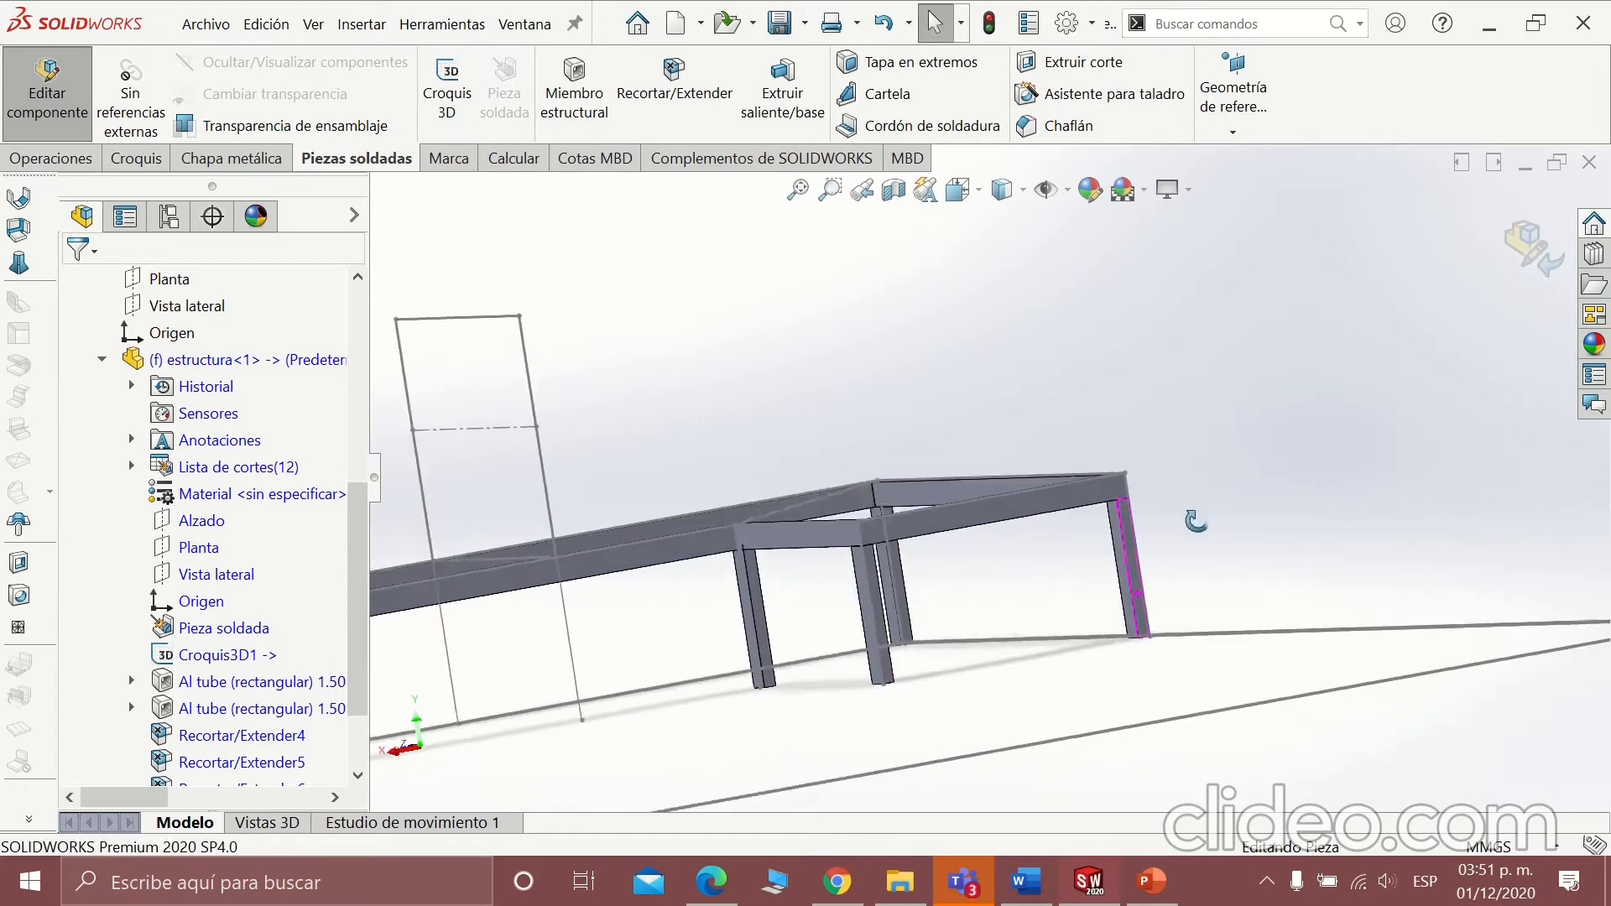
scroll(1040, 616, up, 3)
scroll(999, 516, down, 6)
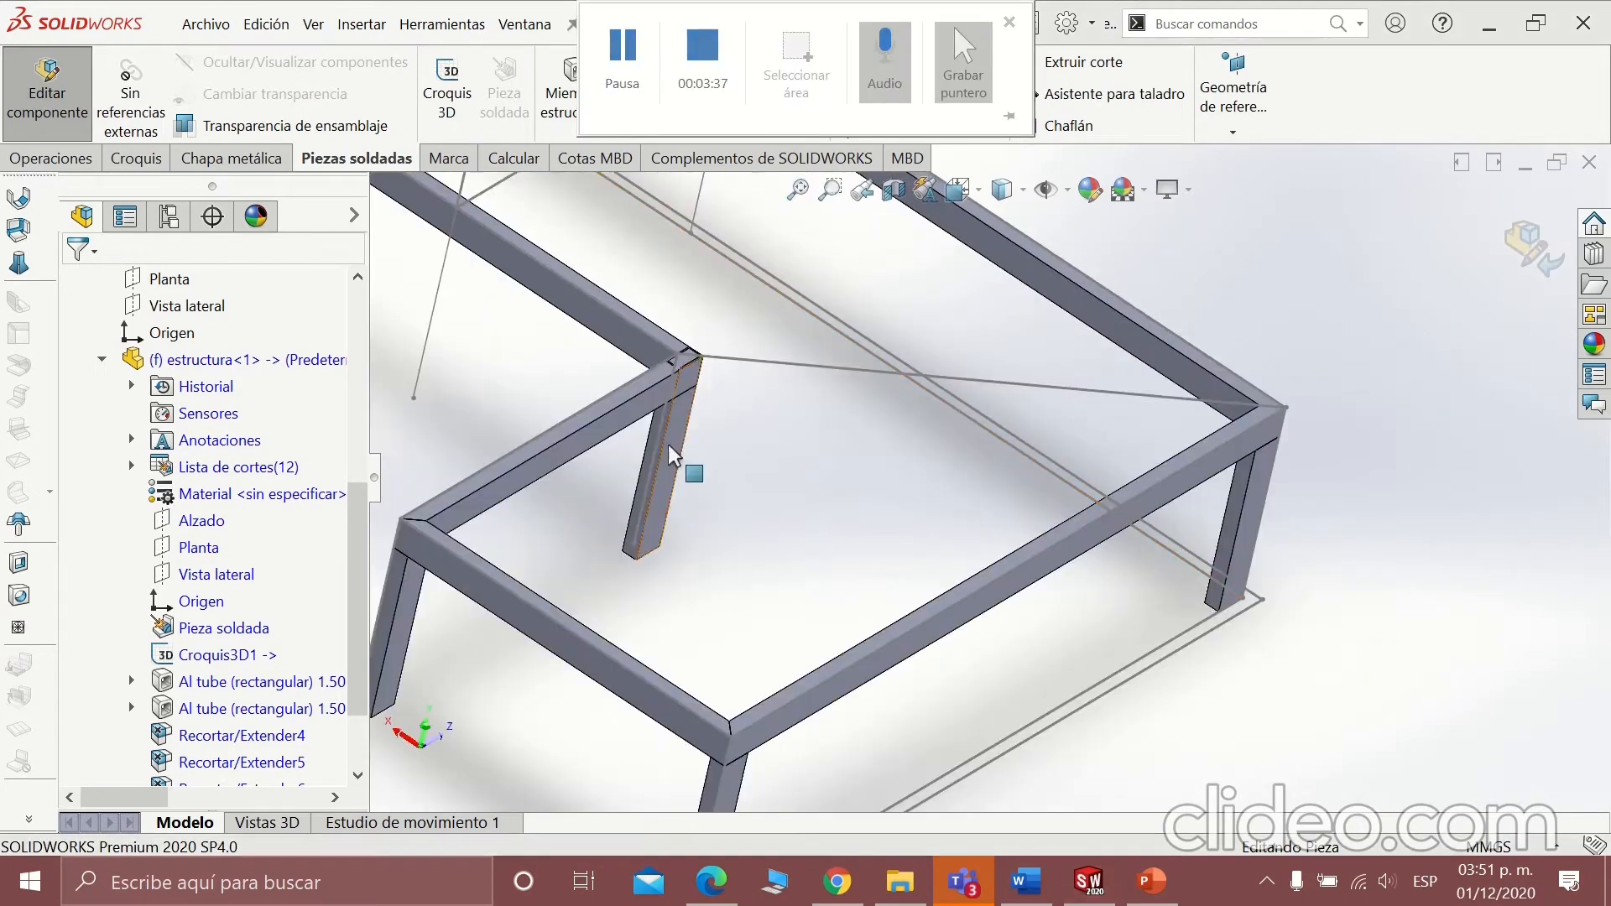
Trim the leg at the frame's inner corner to the undersides of both adjoining rails, discarding its upper piece.
click(684, 469)
click(707, 94)
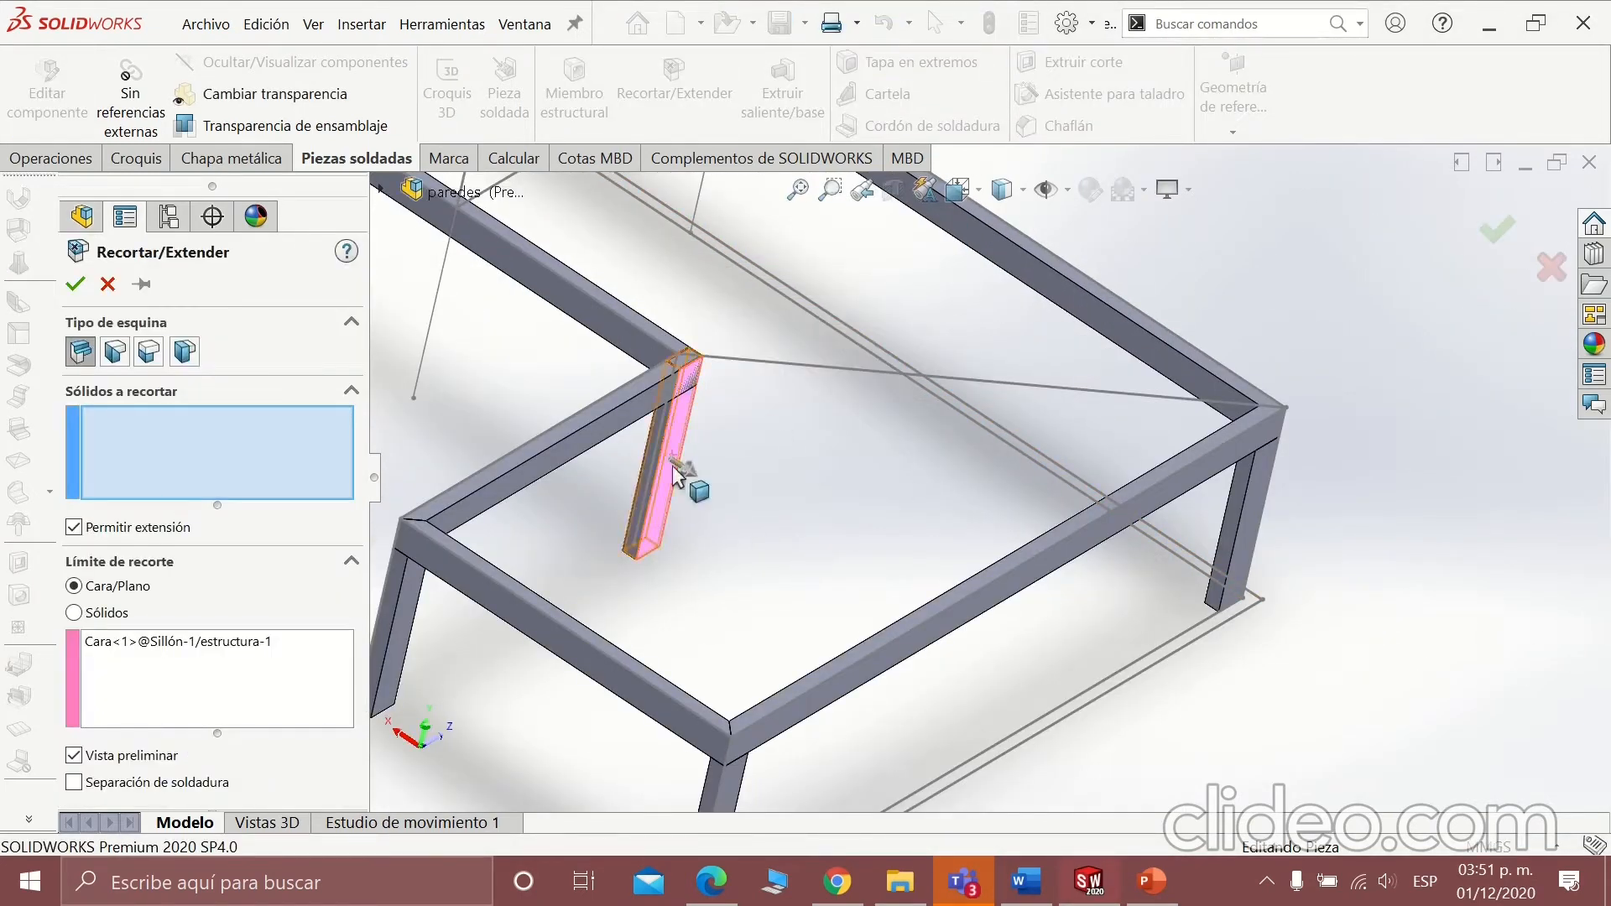
click(176, 641)
key(Delete)
click(667, 472)
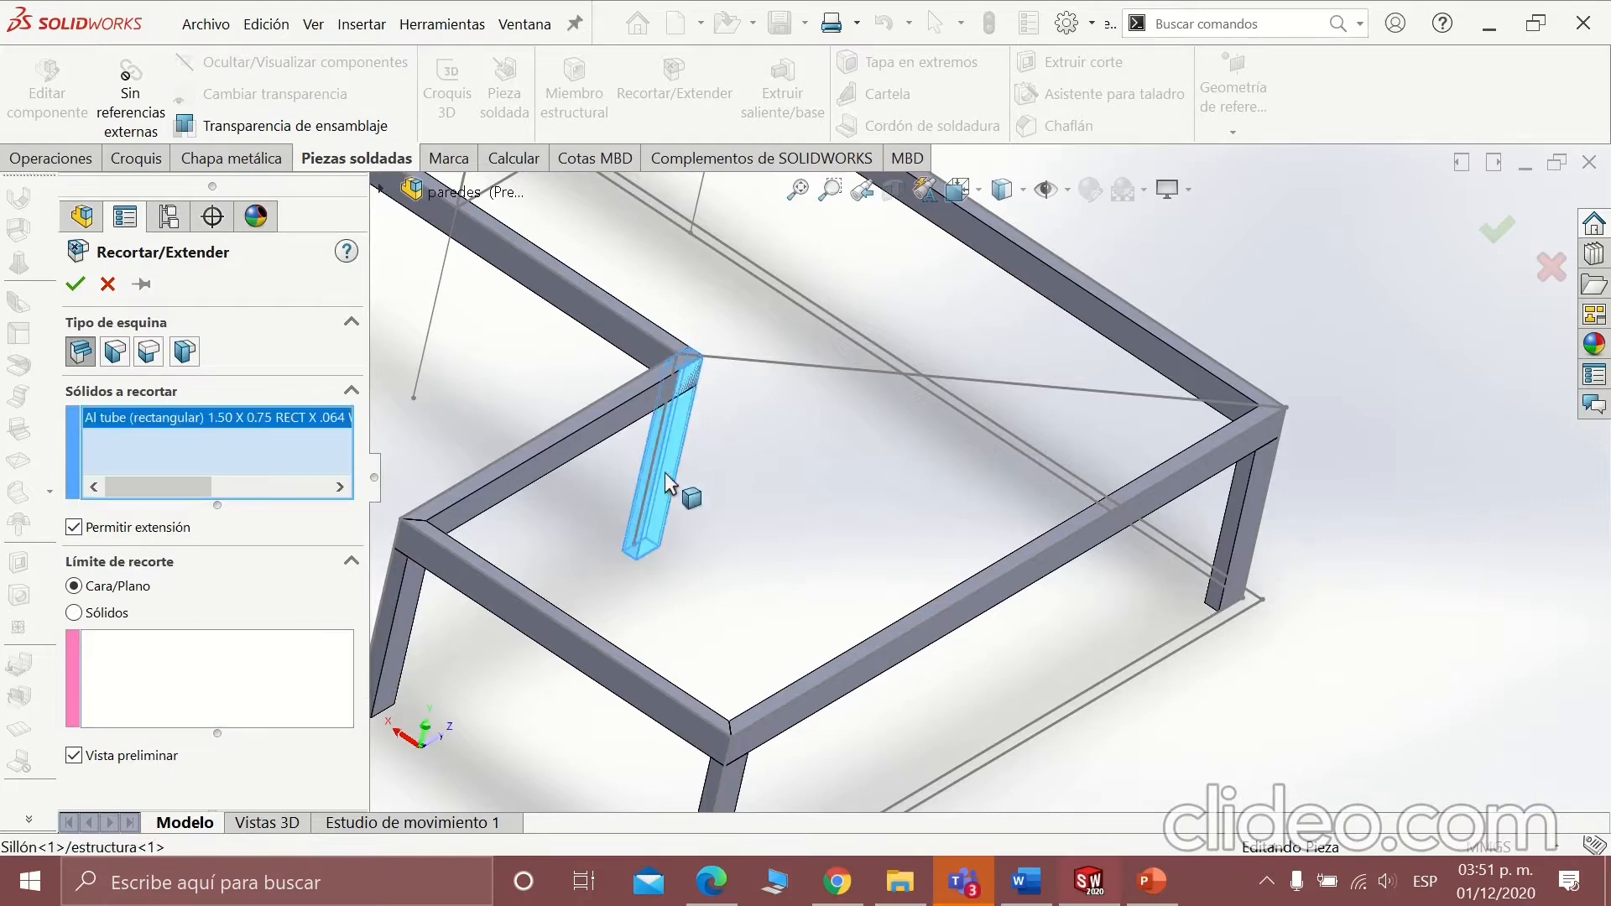
middle_drag(665, 472, 722, 457)
scroll(778, 446, down, 6)
middle_drag(744, 384, 738, 446)
click(897, 386)
click(953, 457)
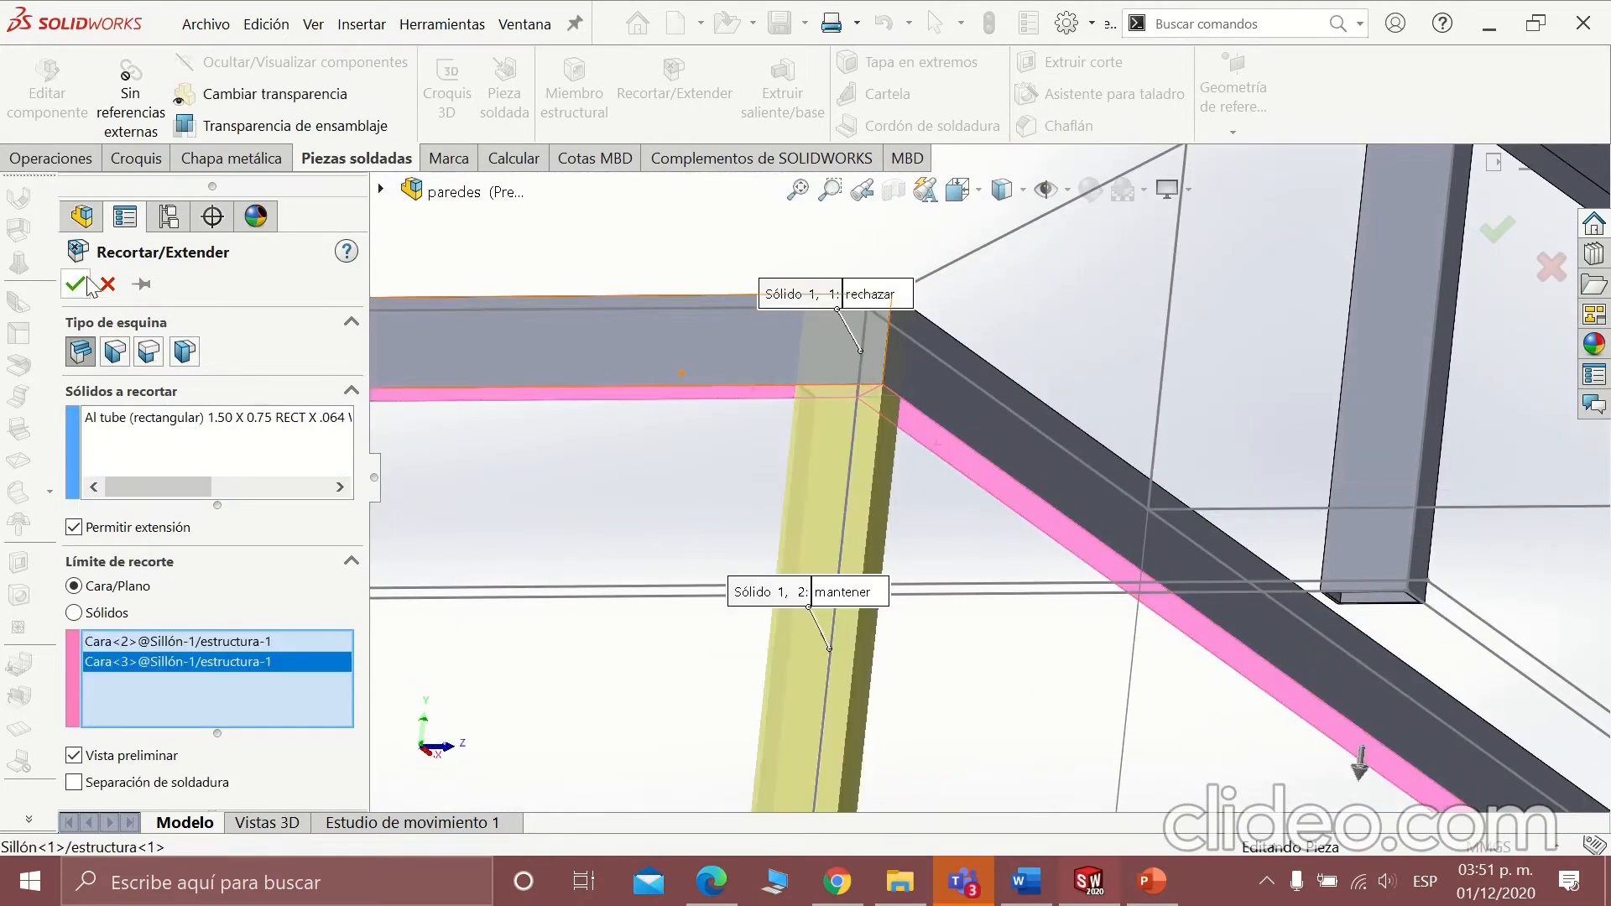
click(76, 284)
scroll(777, 285, up, 5)
middle_drag(1189, 531, 883, 567)
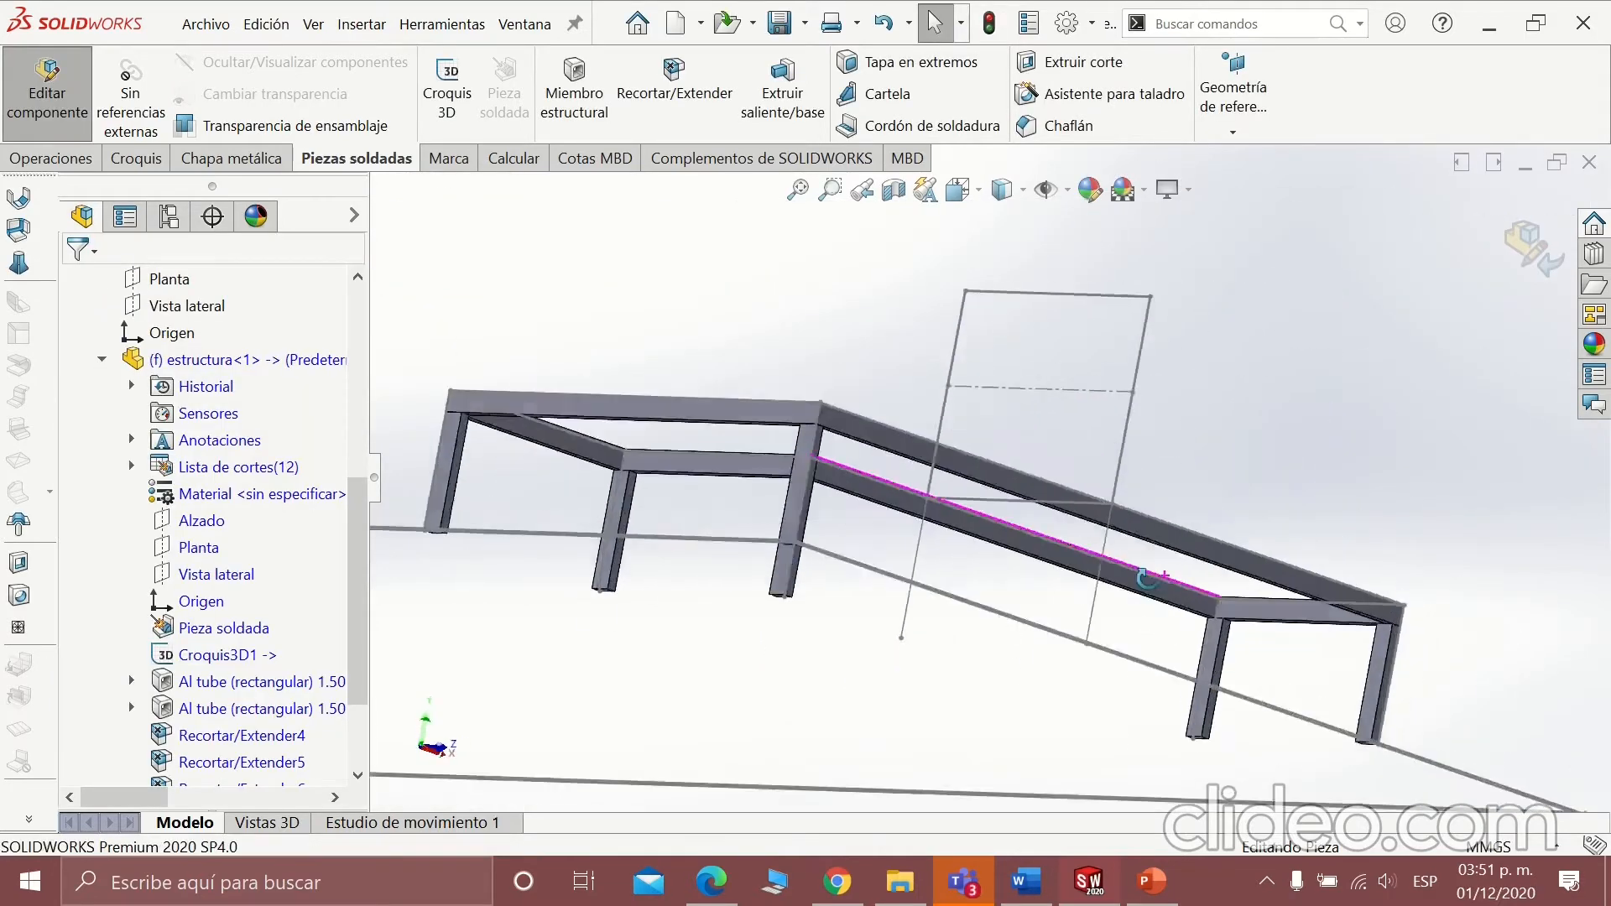
scroll(883, 567, up, 5)
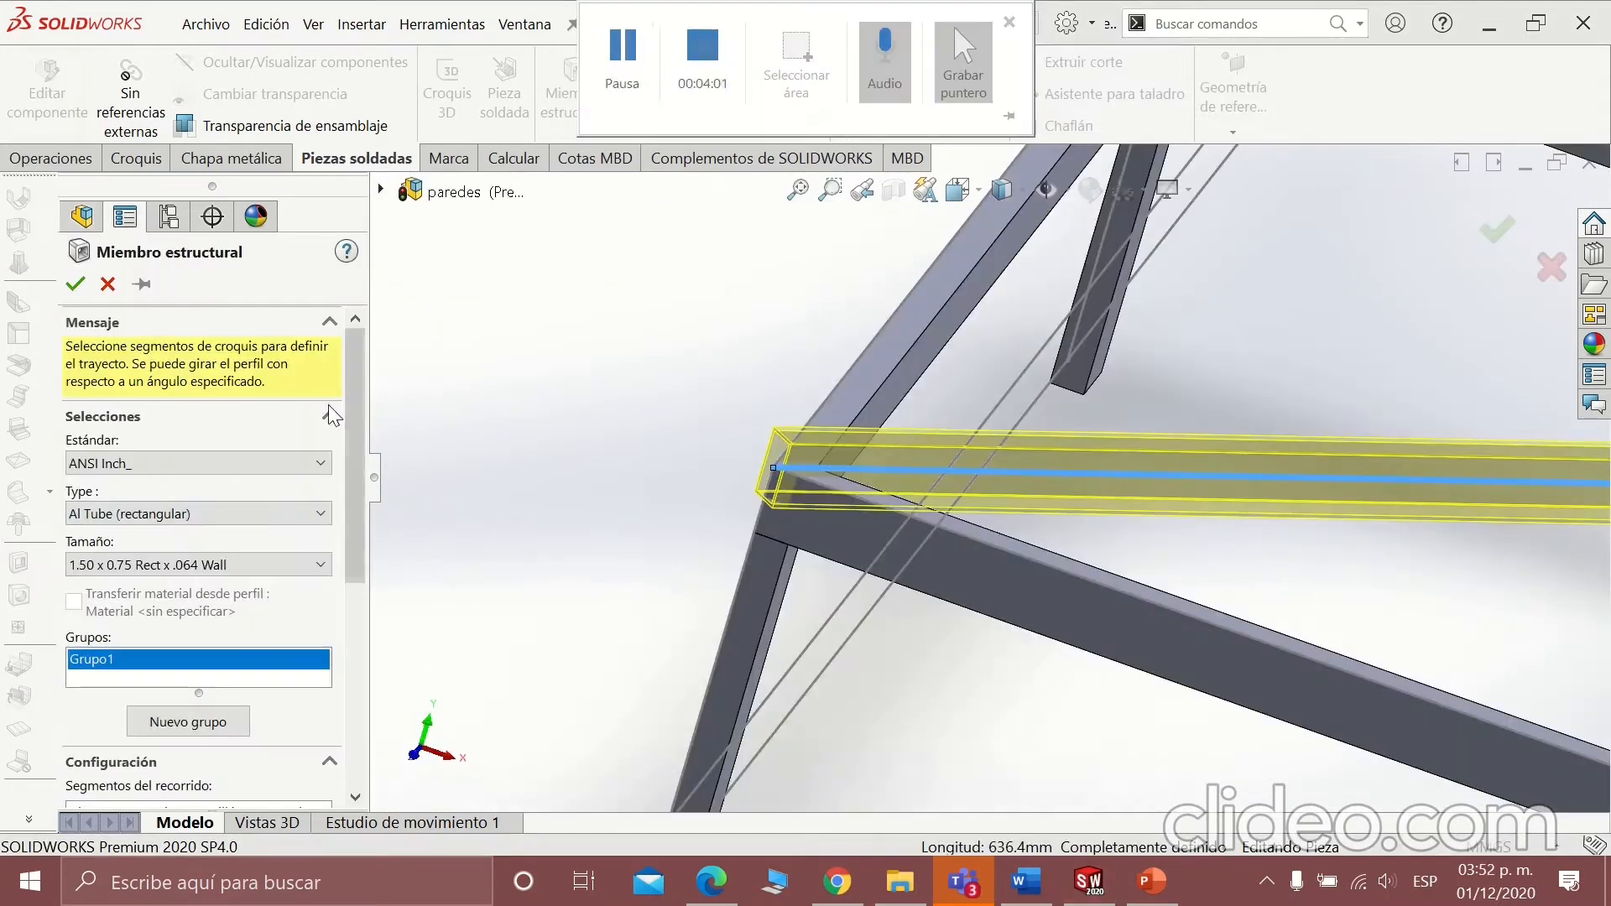
scroll(364, 398, down, 5)
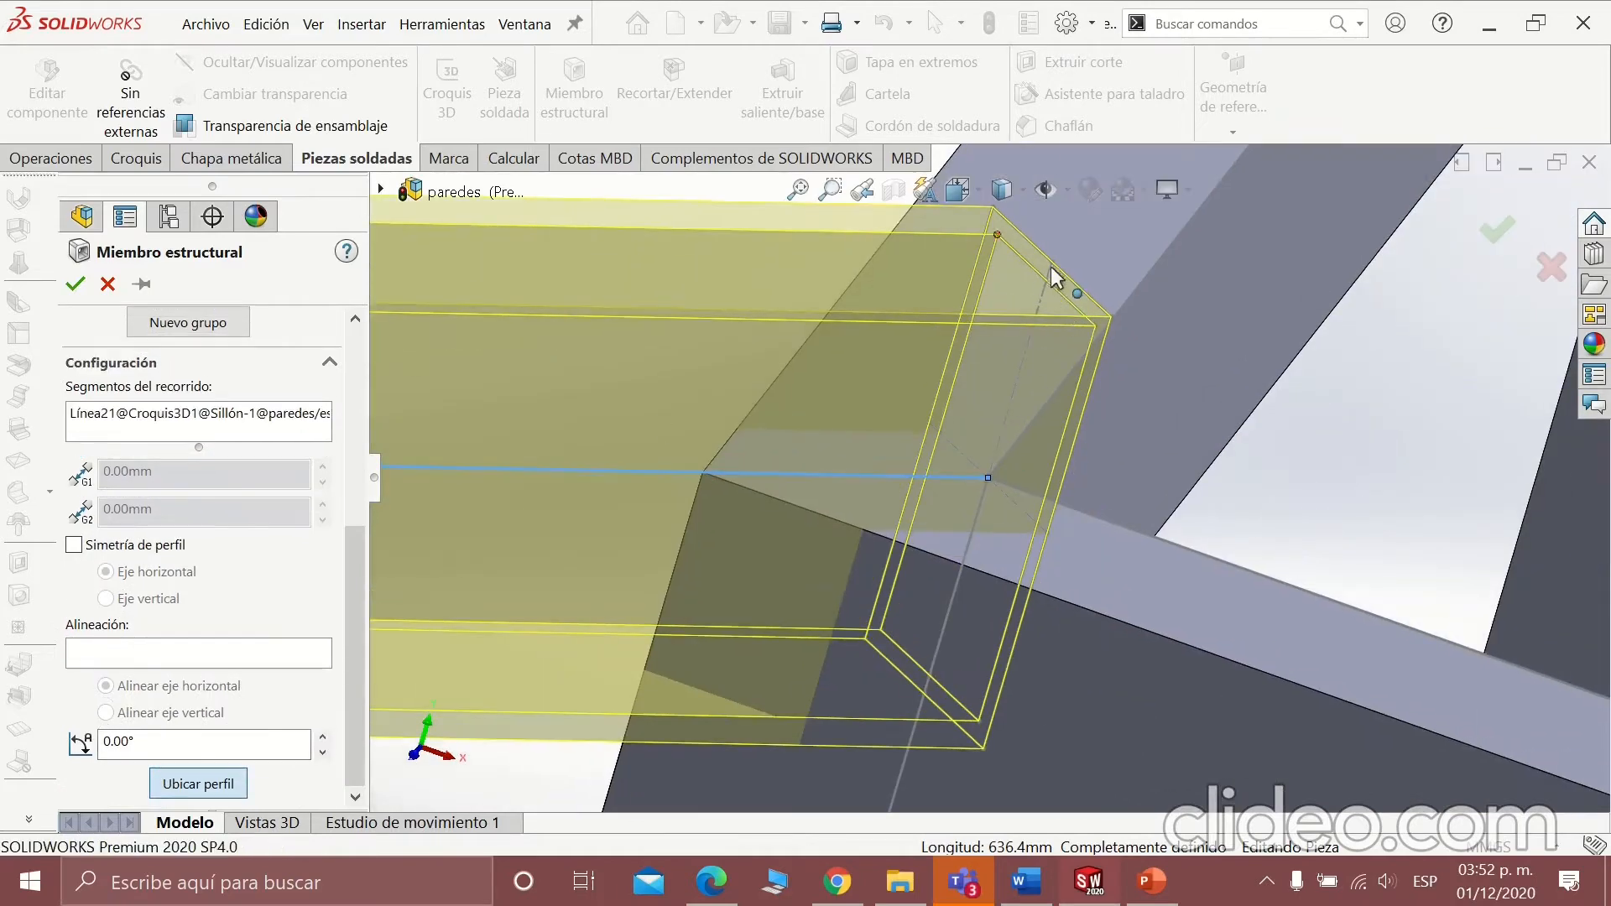
scroll(1068, 281, up, 5)
click(108, 284)
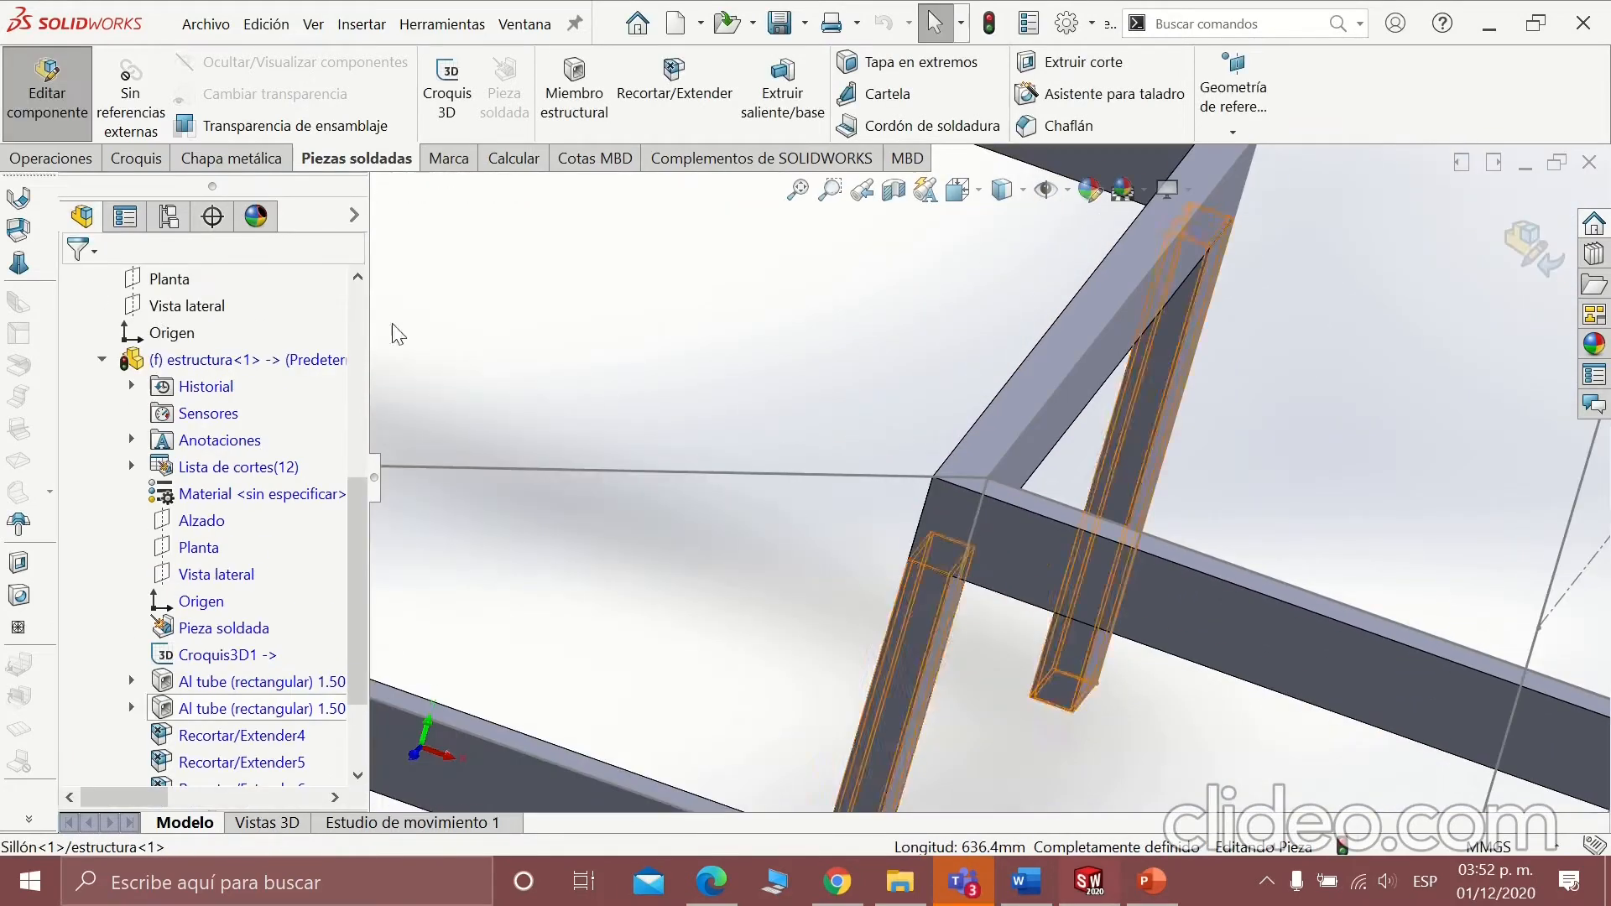
Add a 1.50 x 0.75 Rect x .064 Wall tube along the diagonal between the frame's inner and outer corners, locating its profile beneath the line.
click(574, 84)
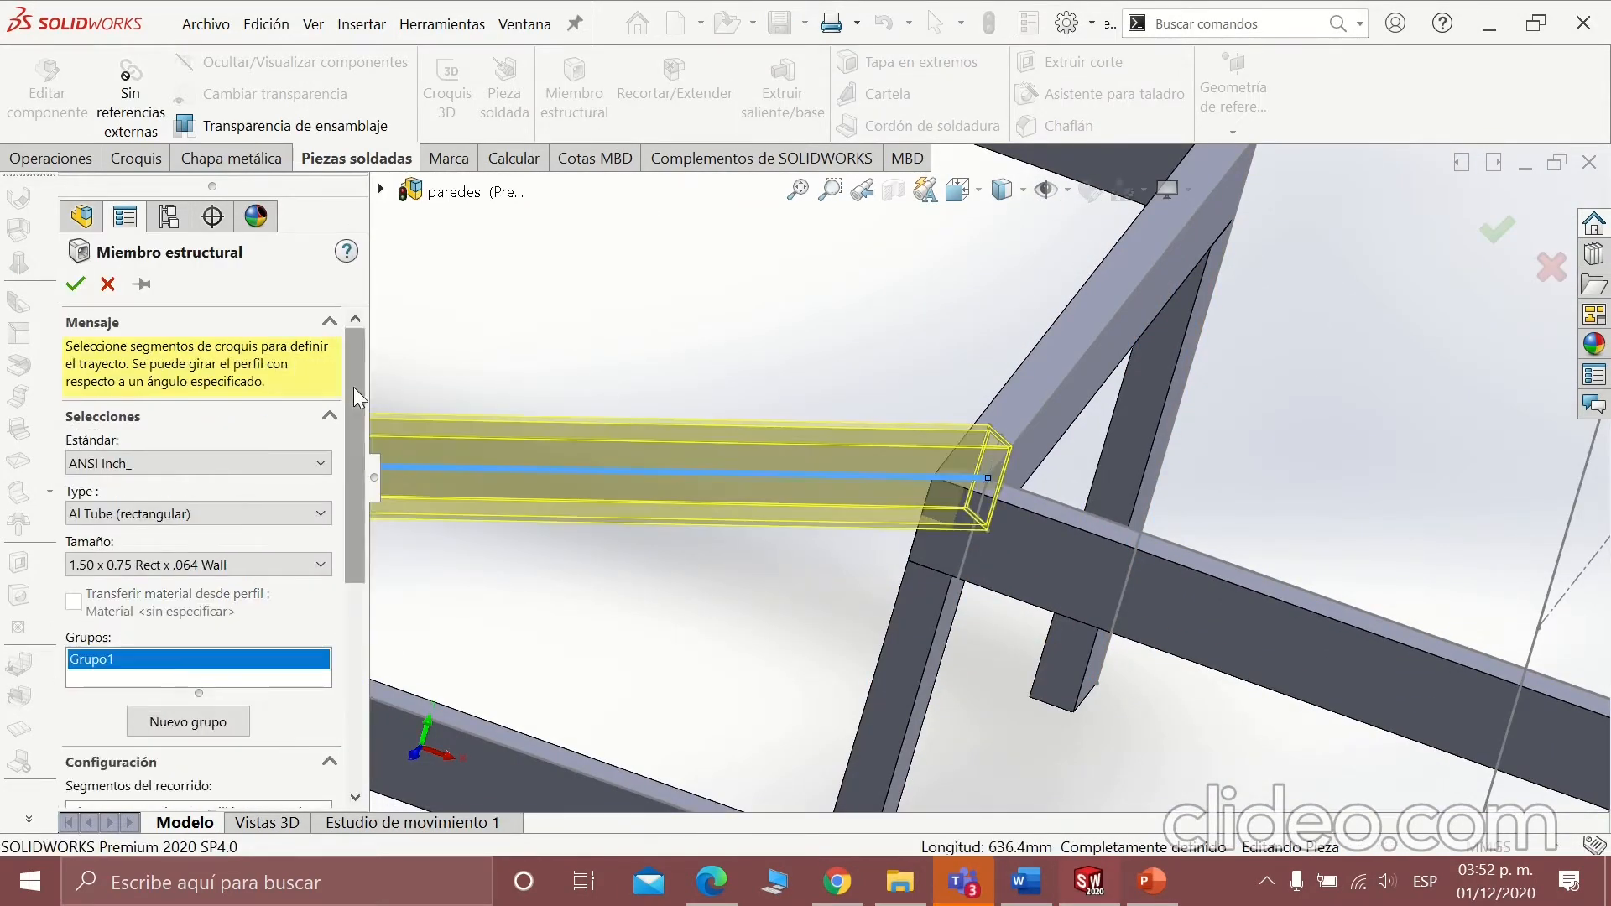
scroll(354, 386, down, 5)
scroll(1060, 273, down, 4)
scroll(1055, 270, up, 5)
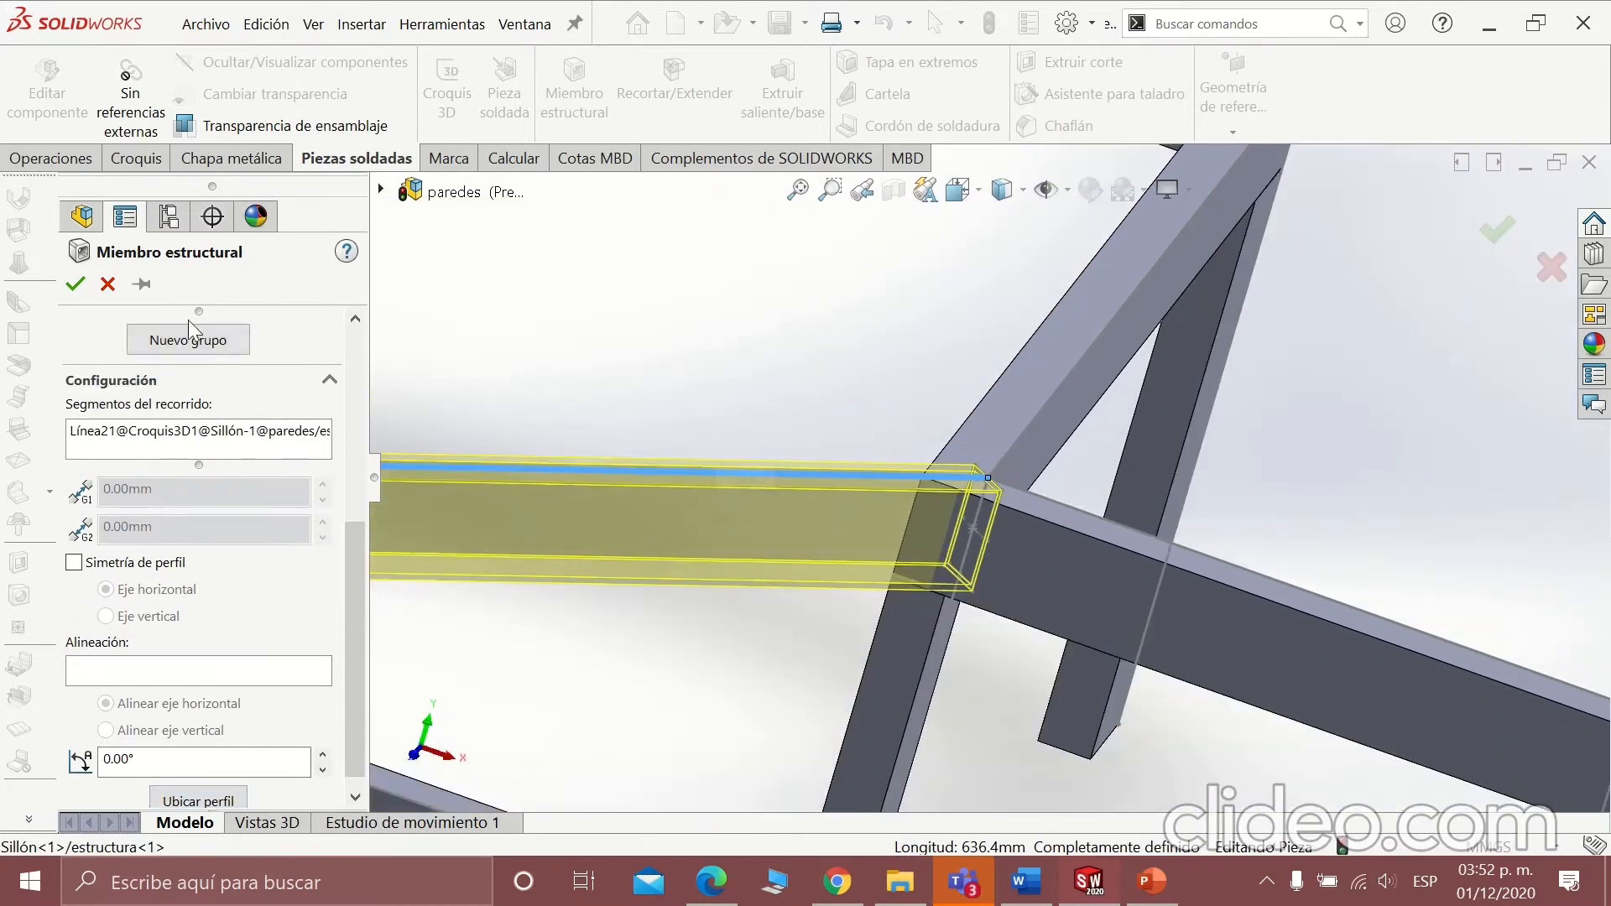
click(74, 284)
Trim the diagonal tube at both ends against the faces of the rails meeting at the frame's inner and outer corners.
scroll(681, 455, up, 4)
scroll(923, 388, down, 3)
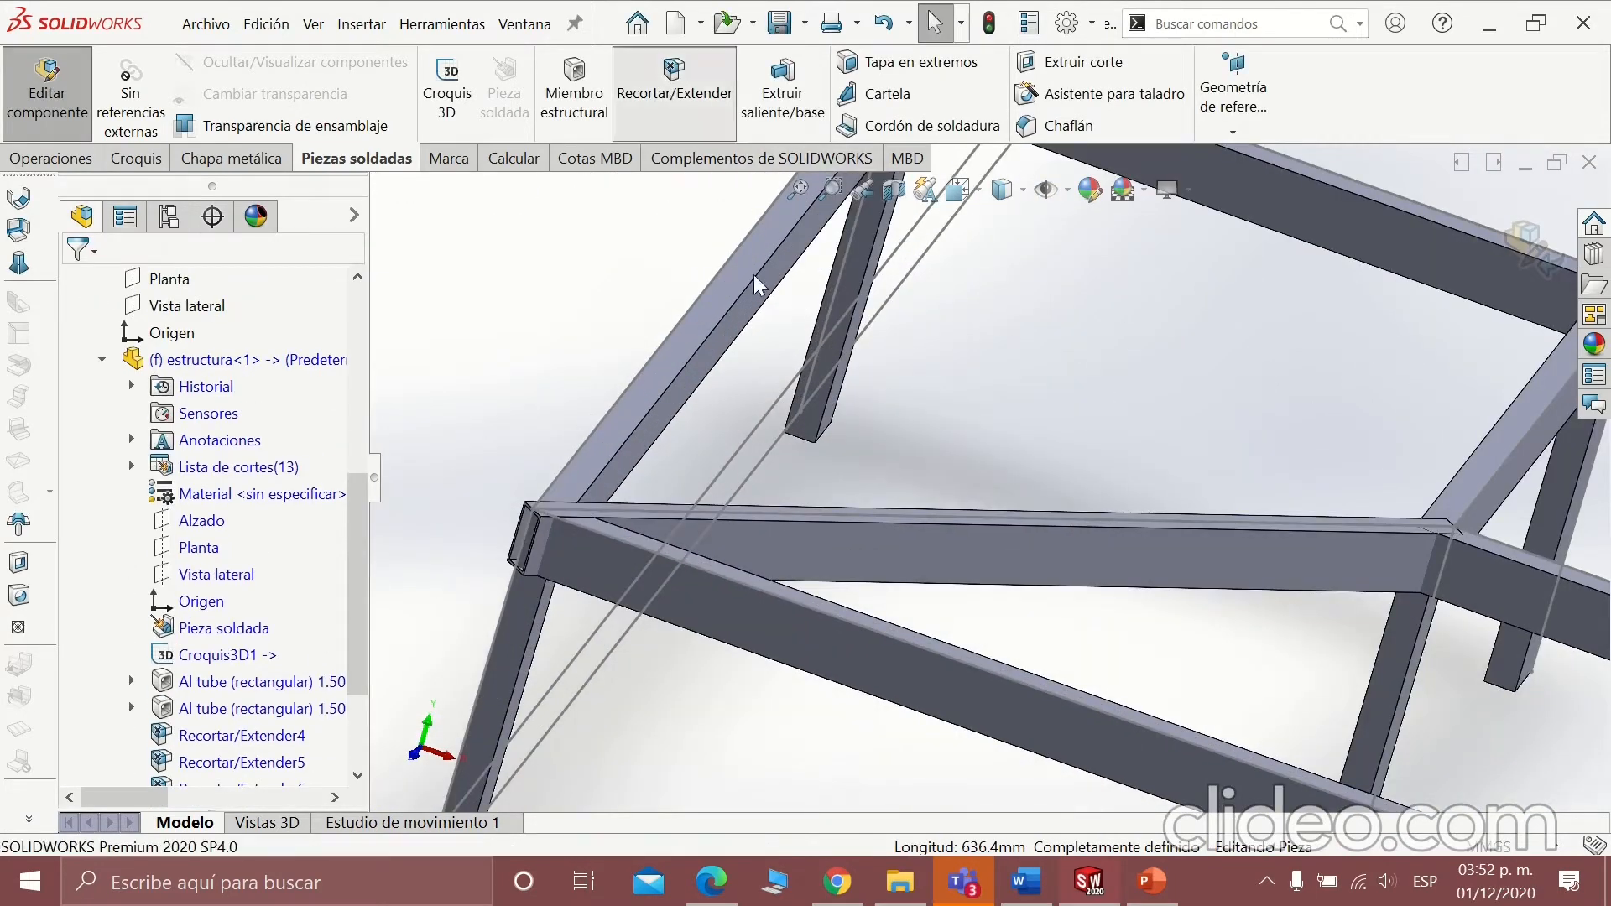
click(674, 84)
click(813, 540)
click(175, 643)
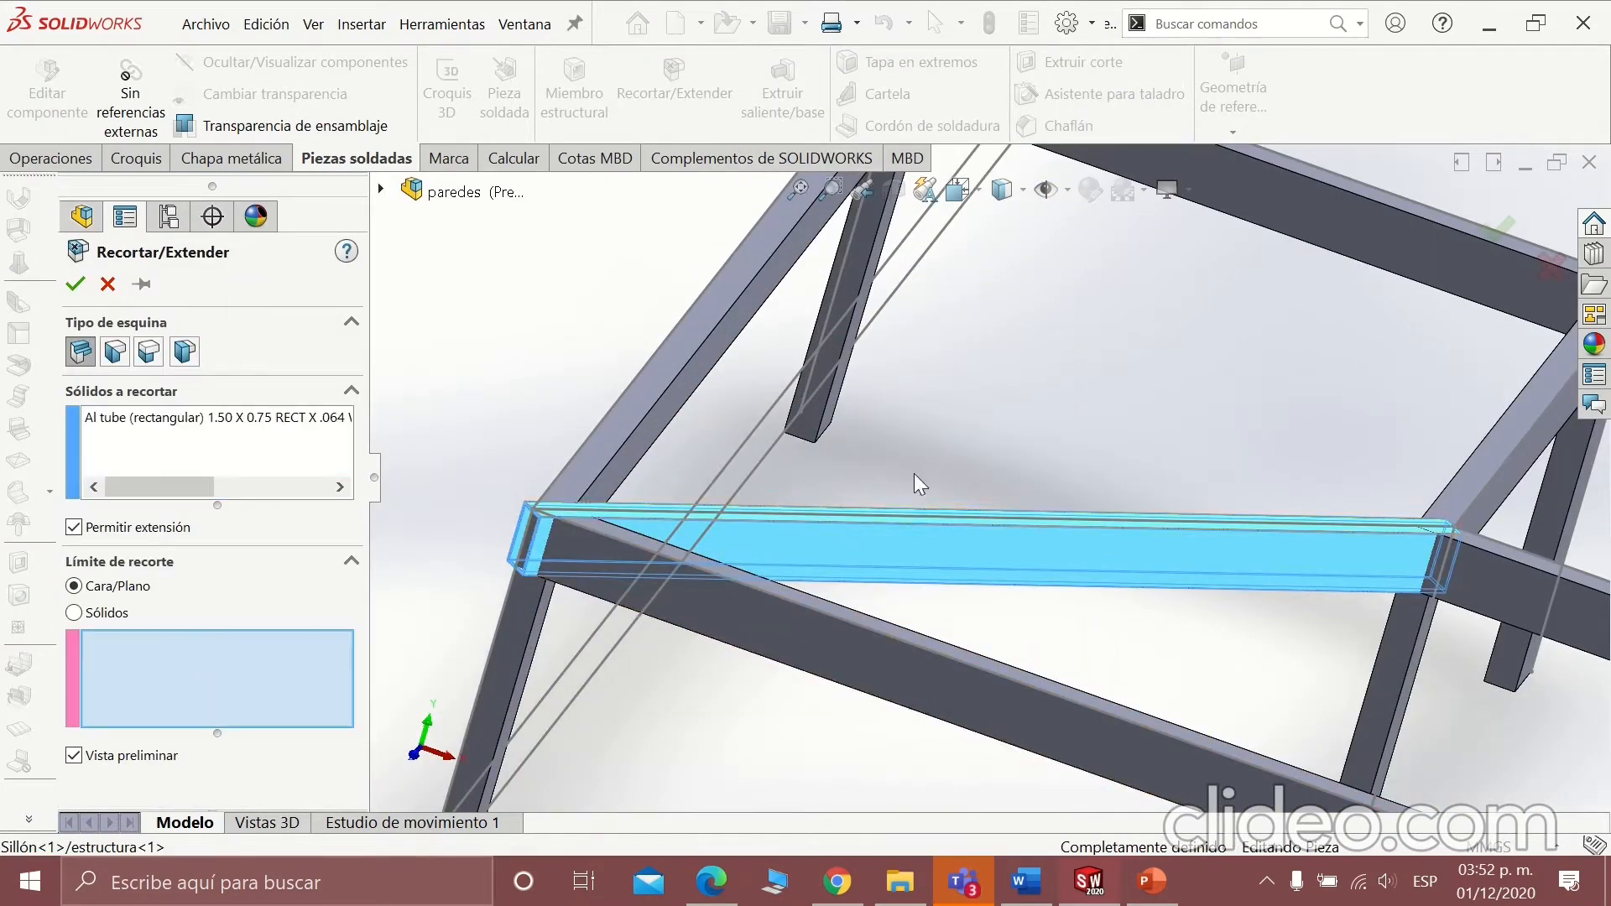
click(632, 473)
click(1467, 585)
middle_drag(1207, 675, 965, 617)
click(1041, 430)
scroll(1040, 430, up, 1)
scroll(1300, 569, up, 3)
Try to make the cross line's free end coincident with the sketch line it overshoots.
middle_drag(1299, 569, 1484, 716)
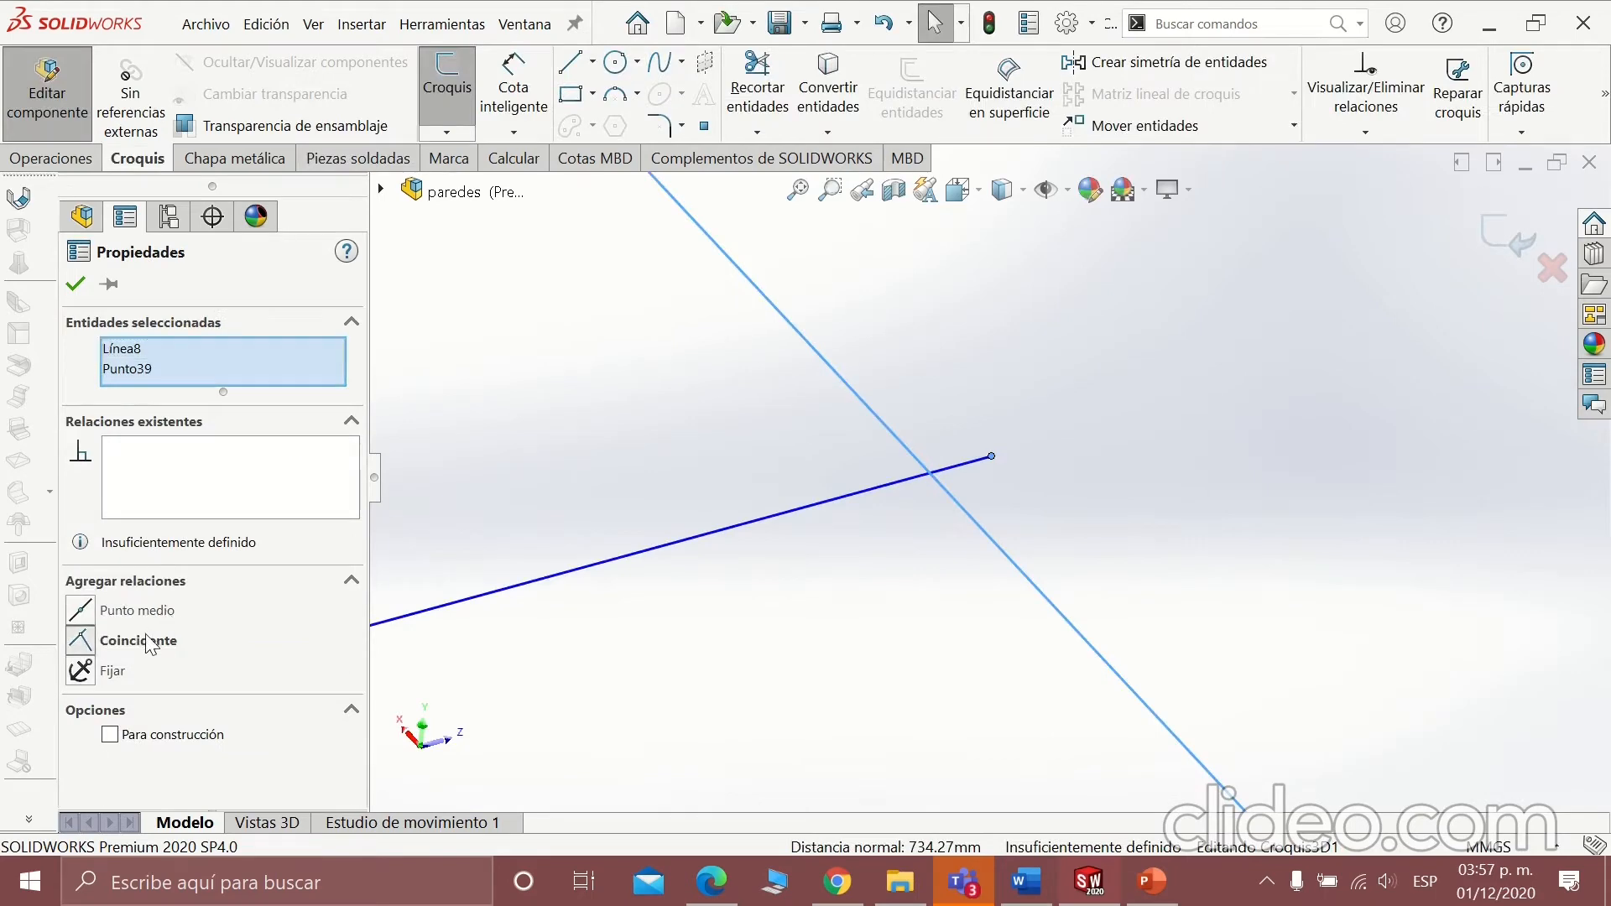
click(149, 642)
key(ctrl+z)
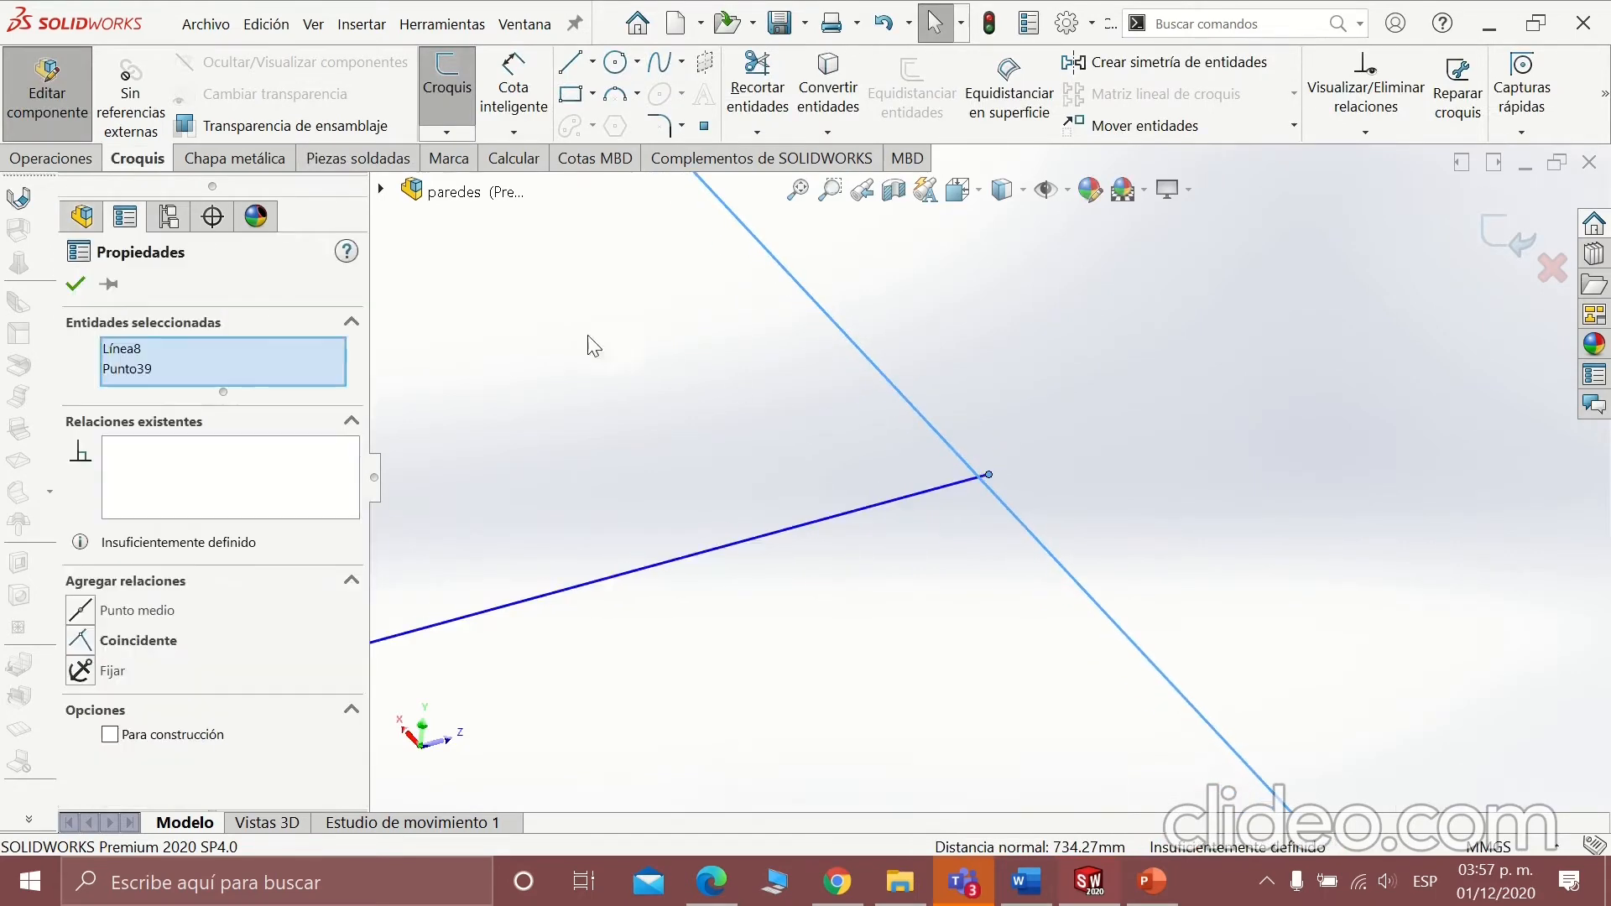
Delete the overshooting cross line and redraw it from the frame's inner corner to the wall-side long rail line.
click(838, 519)
key(Delete)
scroll(923, 581, up, 8)
mouse_move(921, 579)
middle_down()
mouse_move(892, 514)
mouse_move(812, 522)
middle_up()
click(571, 61)
click(764, 518)
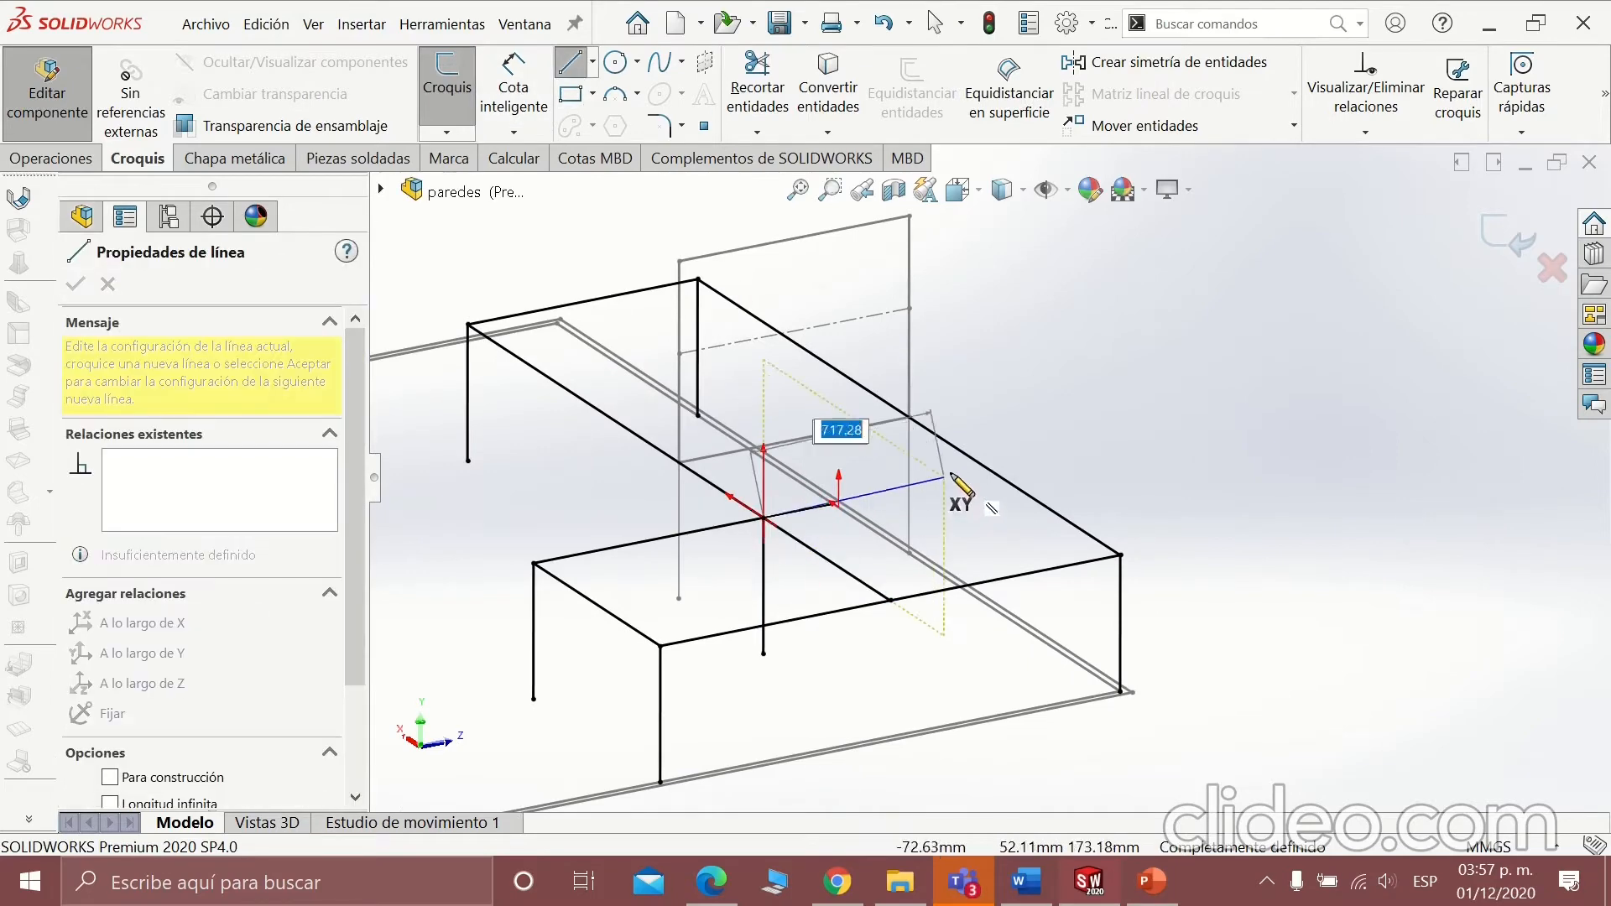
middle_drag(921, 530, 614, 464)
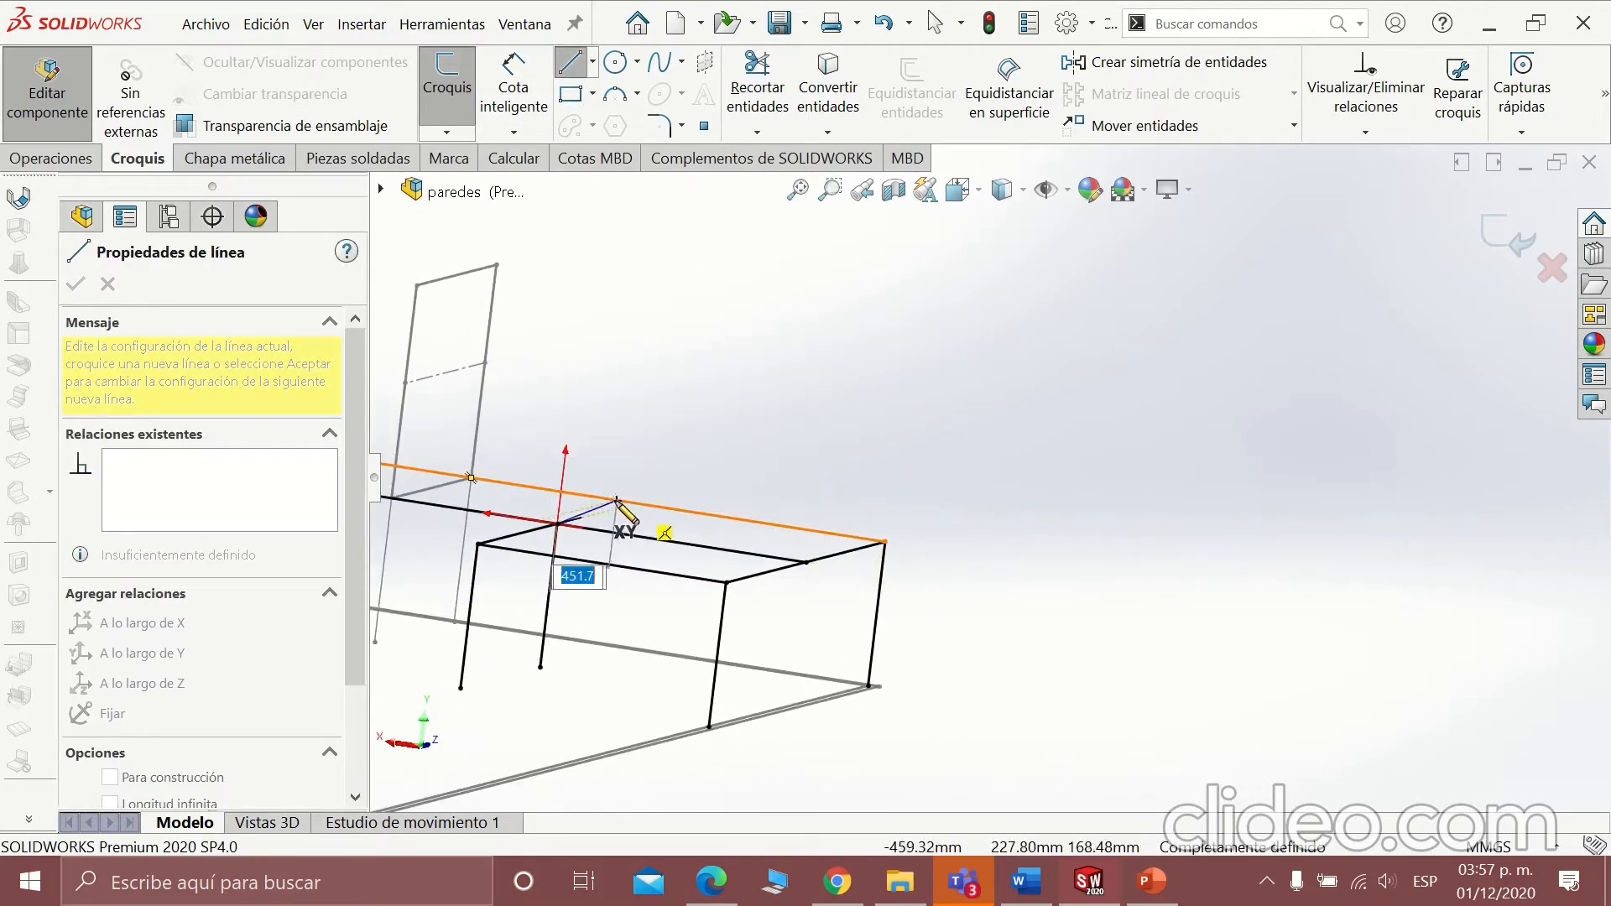
mouse_move(616, 504)
middle_down()
mouse_move(763, 537)
mouse_move(873, 470)
mouse_move(965, 503)
middle_up()
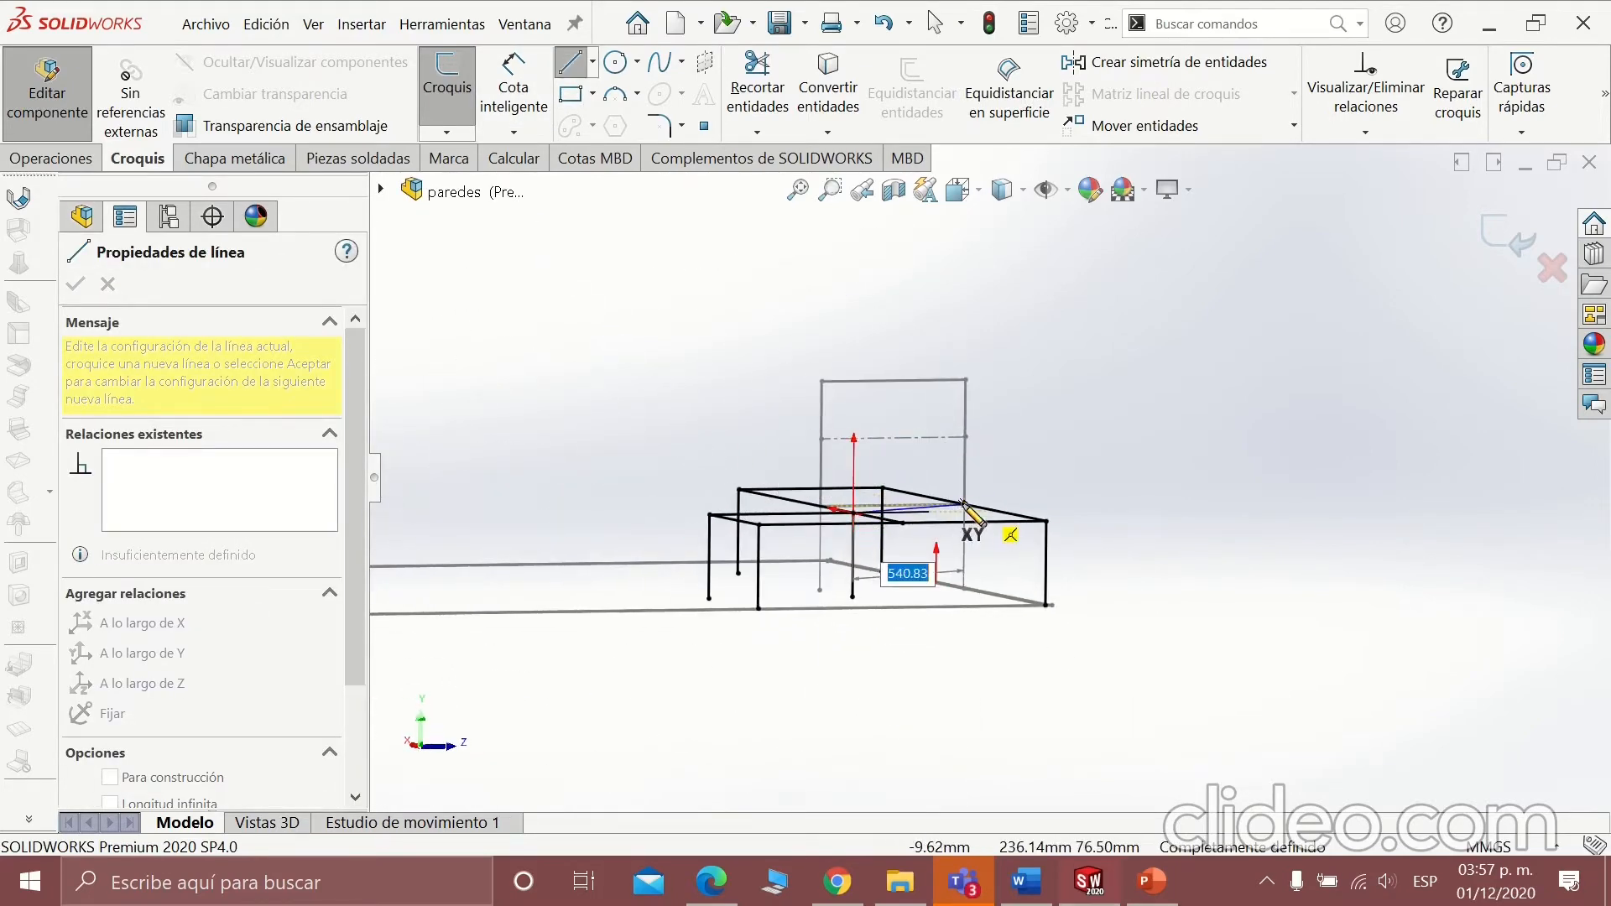
key(Escape)
scroll(925, 483, down, 5)
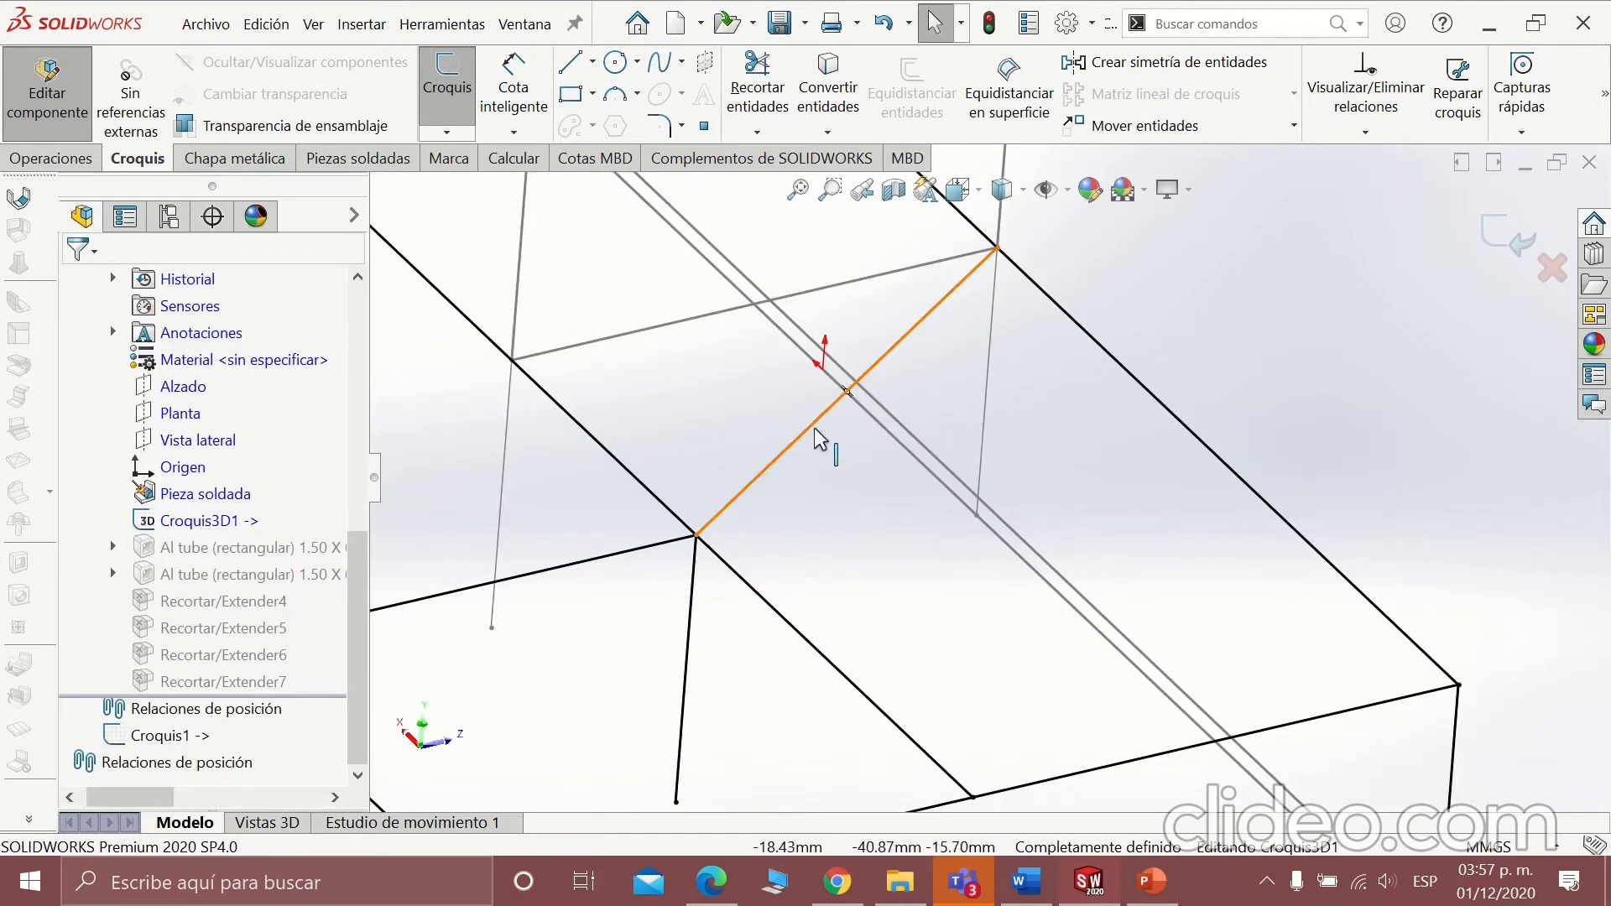
Delete the relation at the redrawn cross line's far endpoint and align the line along Z.
click(816, 429)
click(909, 246)
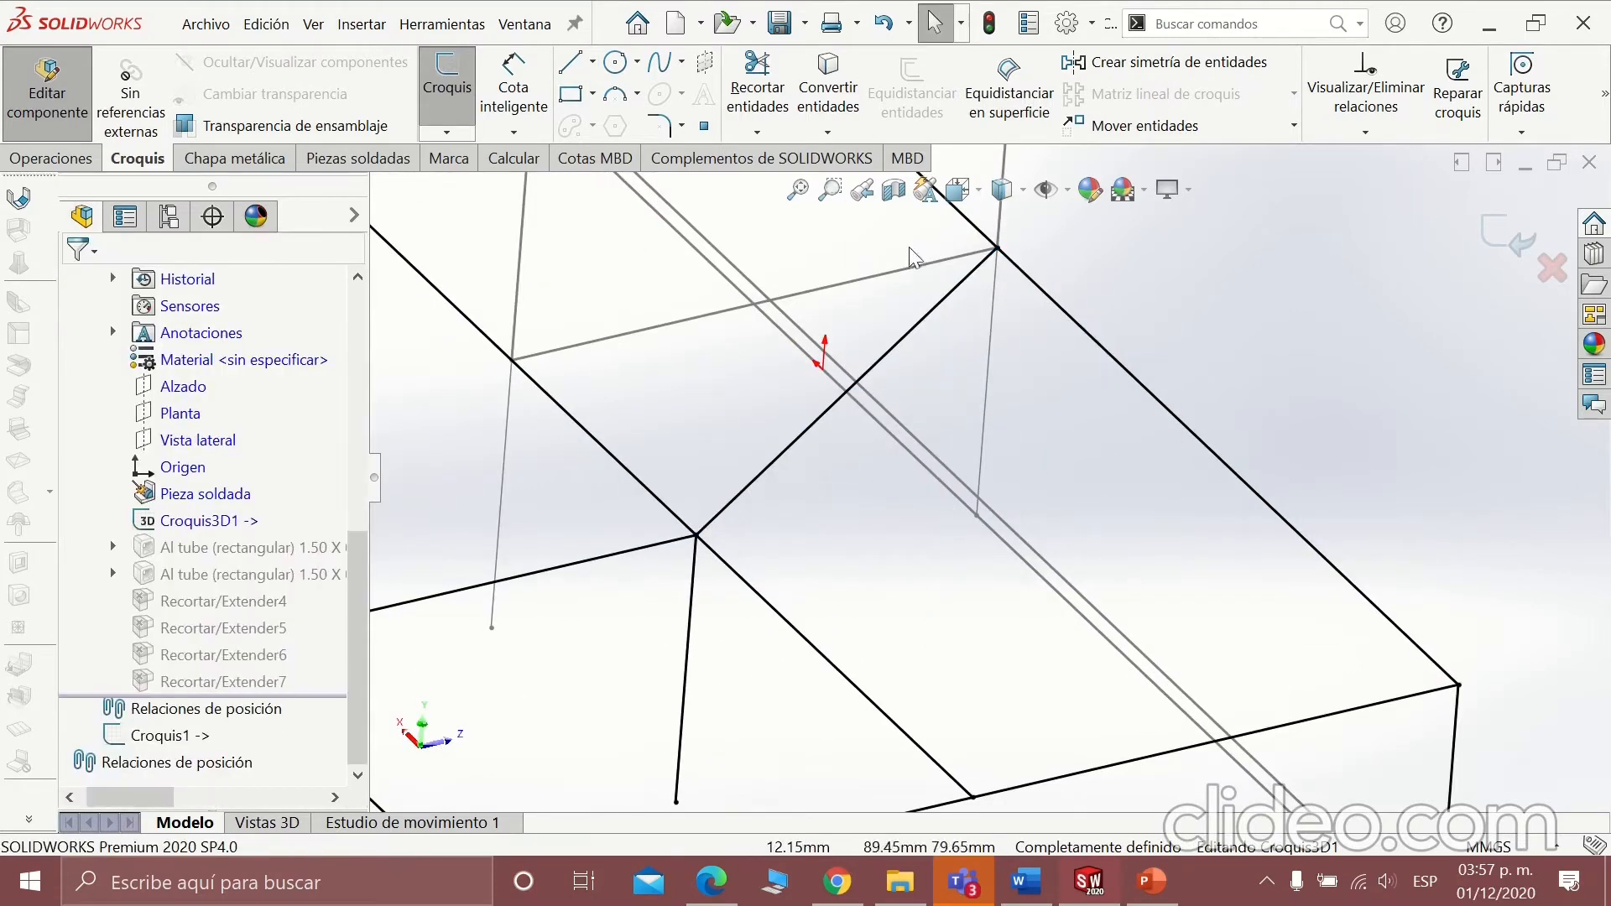
click(998, 249)
click(157, 348)
key(Delete)
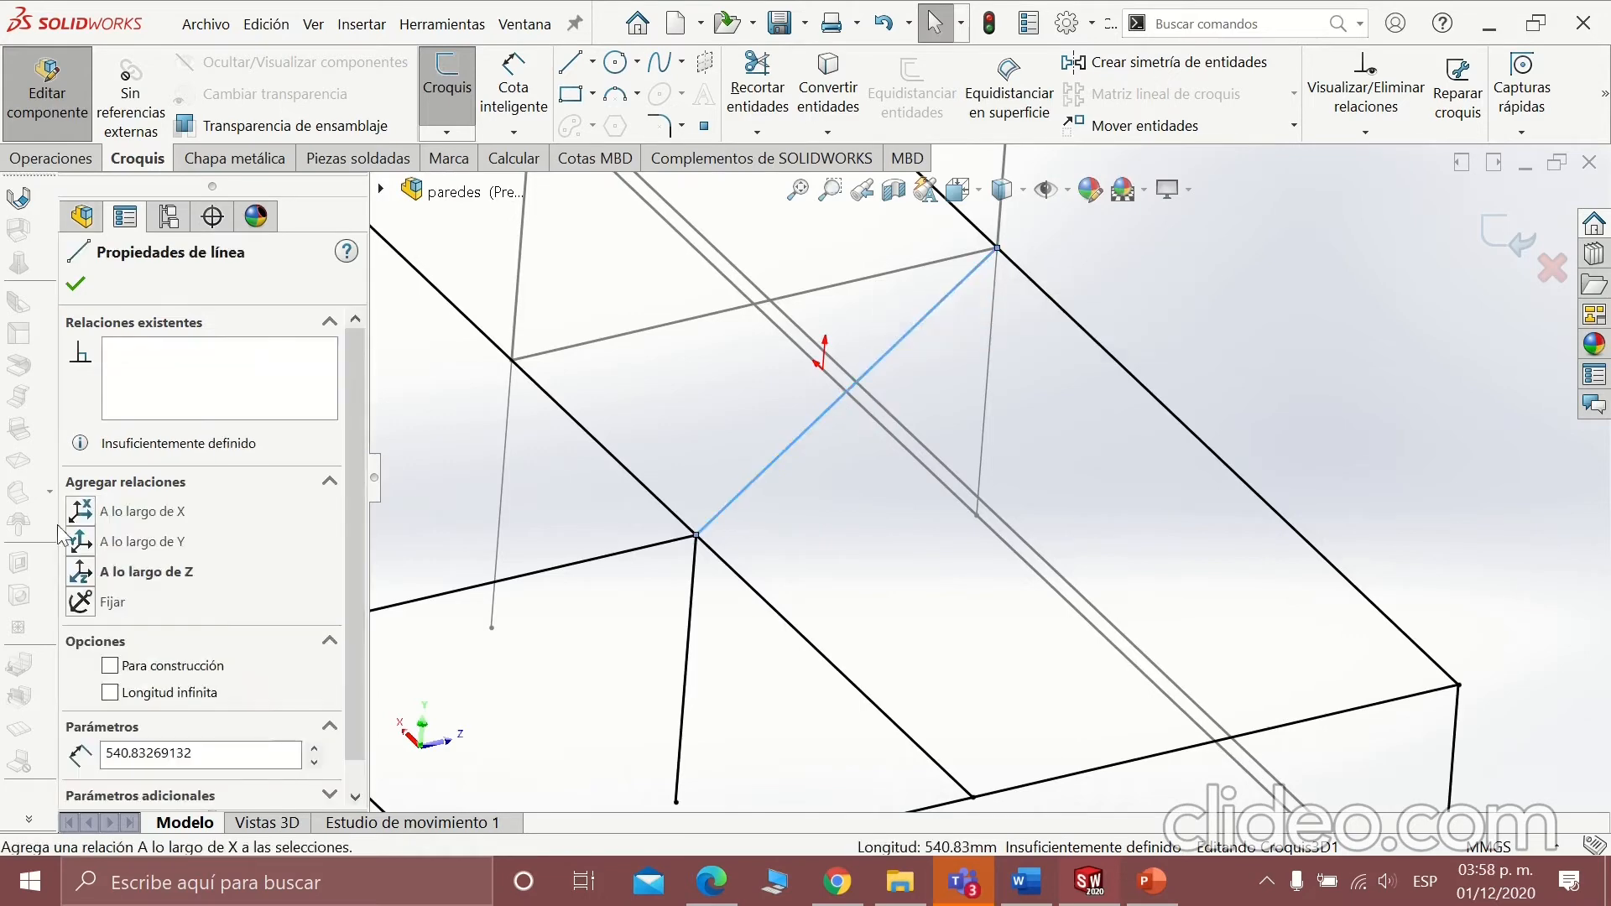
click(1260, 419)
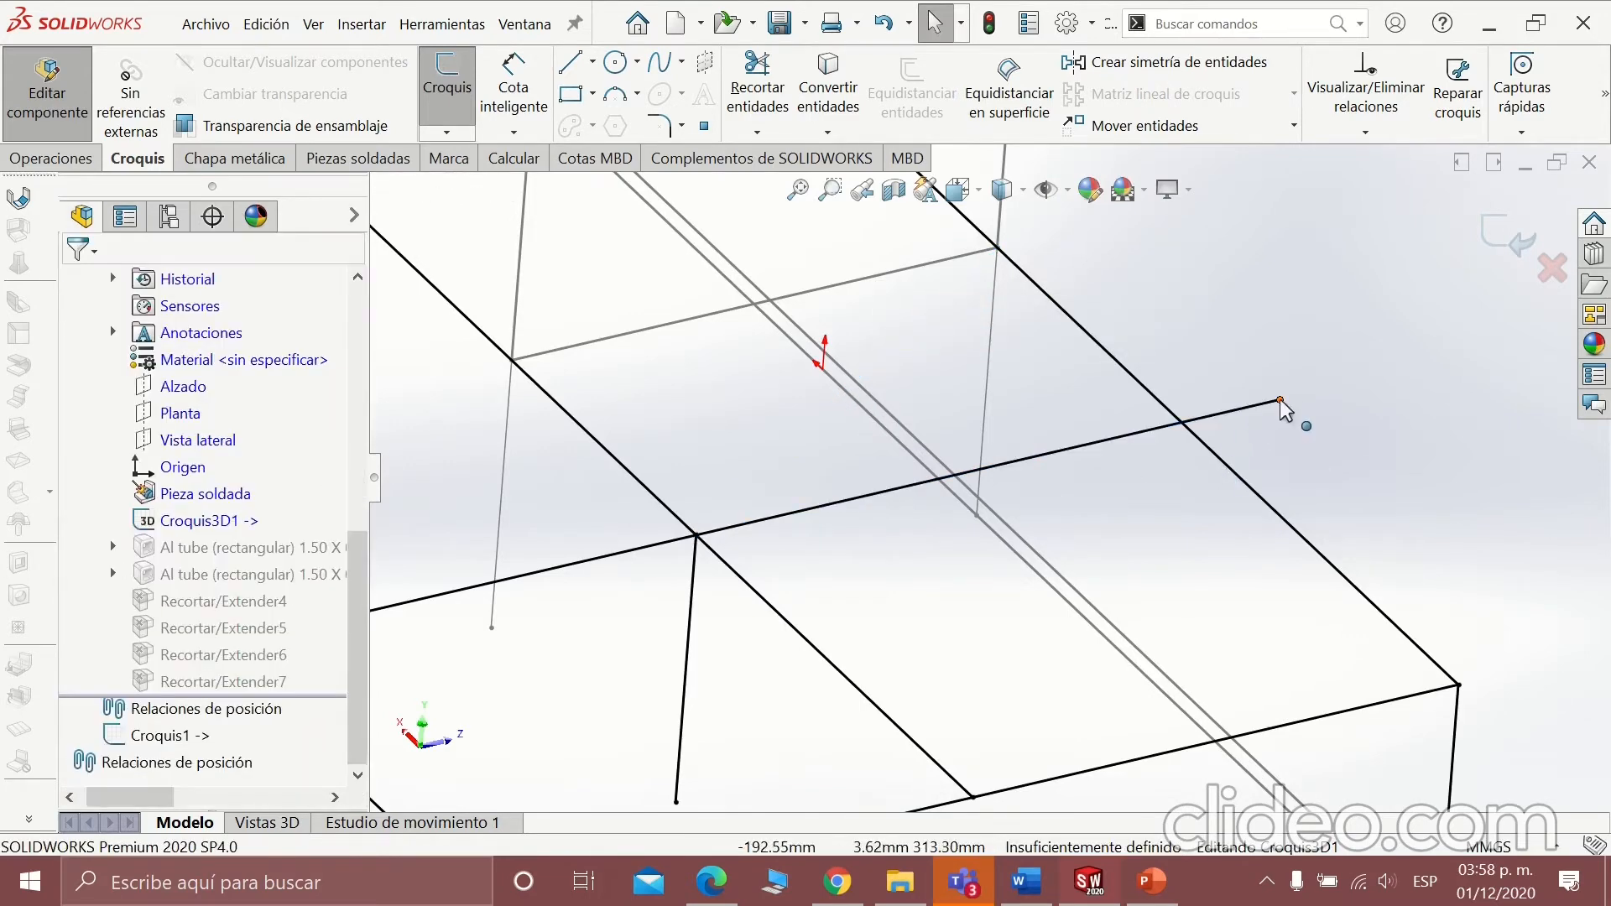
Make the cross line's far endpoint coincident with the wall-side long rail line.
click(1281, 399)
ctrl+click(1200, 441)
click(101, 651)
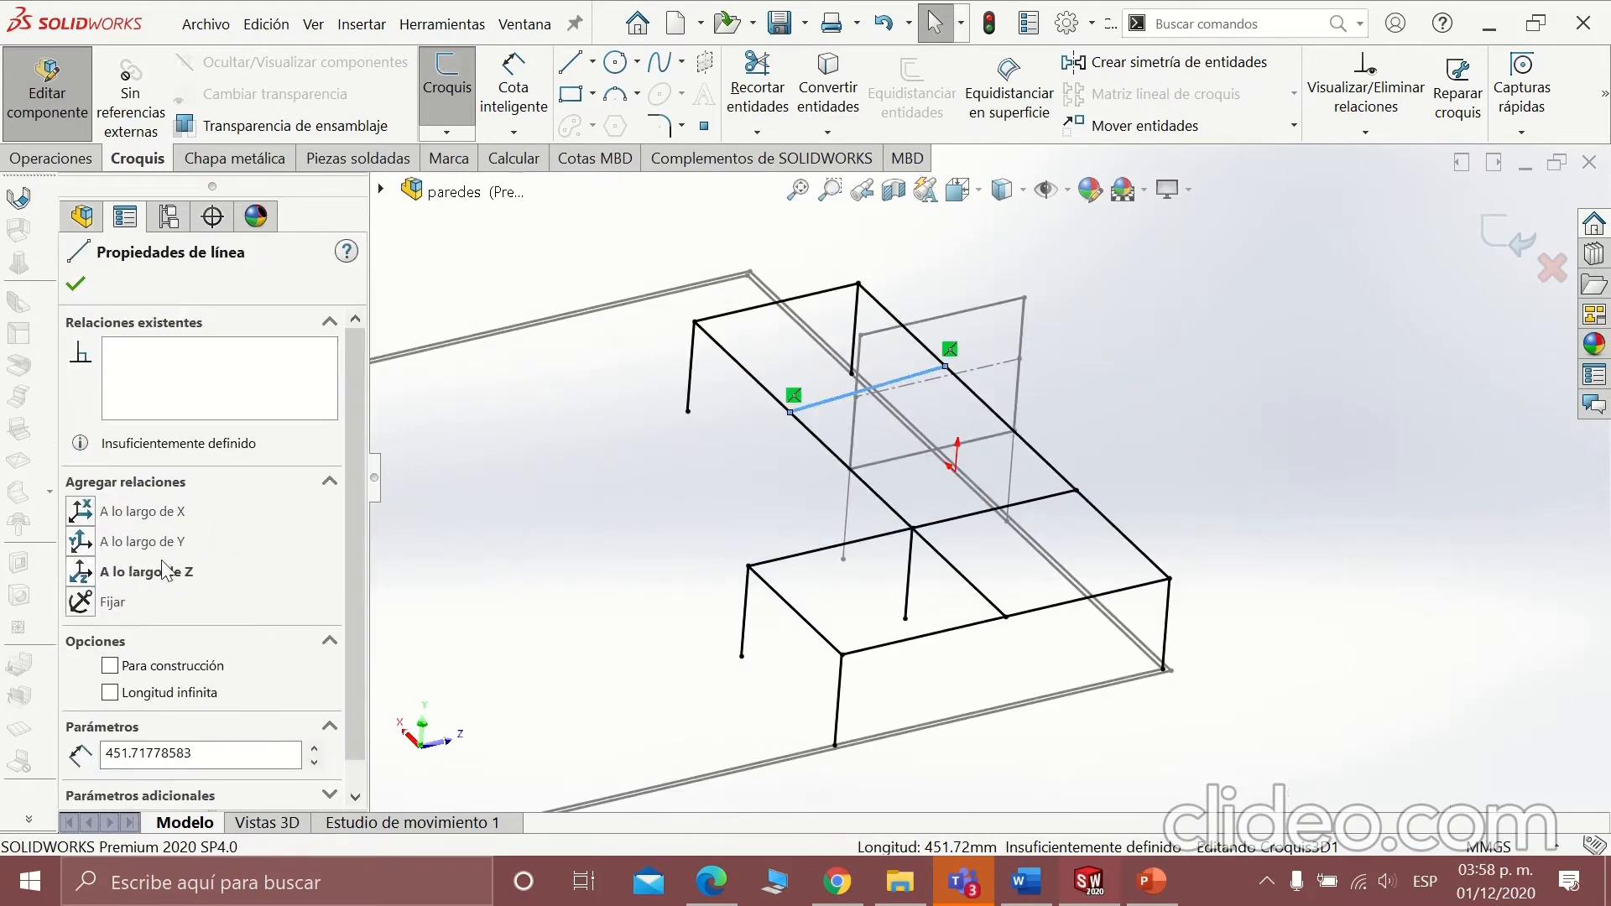
Align the second cross line, drawn between the long arm's two rail lines, along Z.
click(1255, 408)
scroll(980, 478, up, 1)
scroll(969, 420, down, 4)
scroll(956, 378, up, 2)
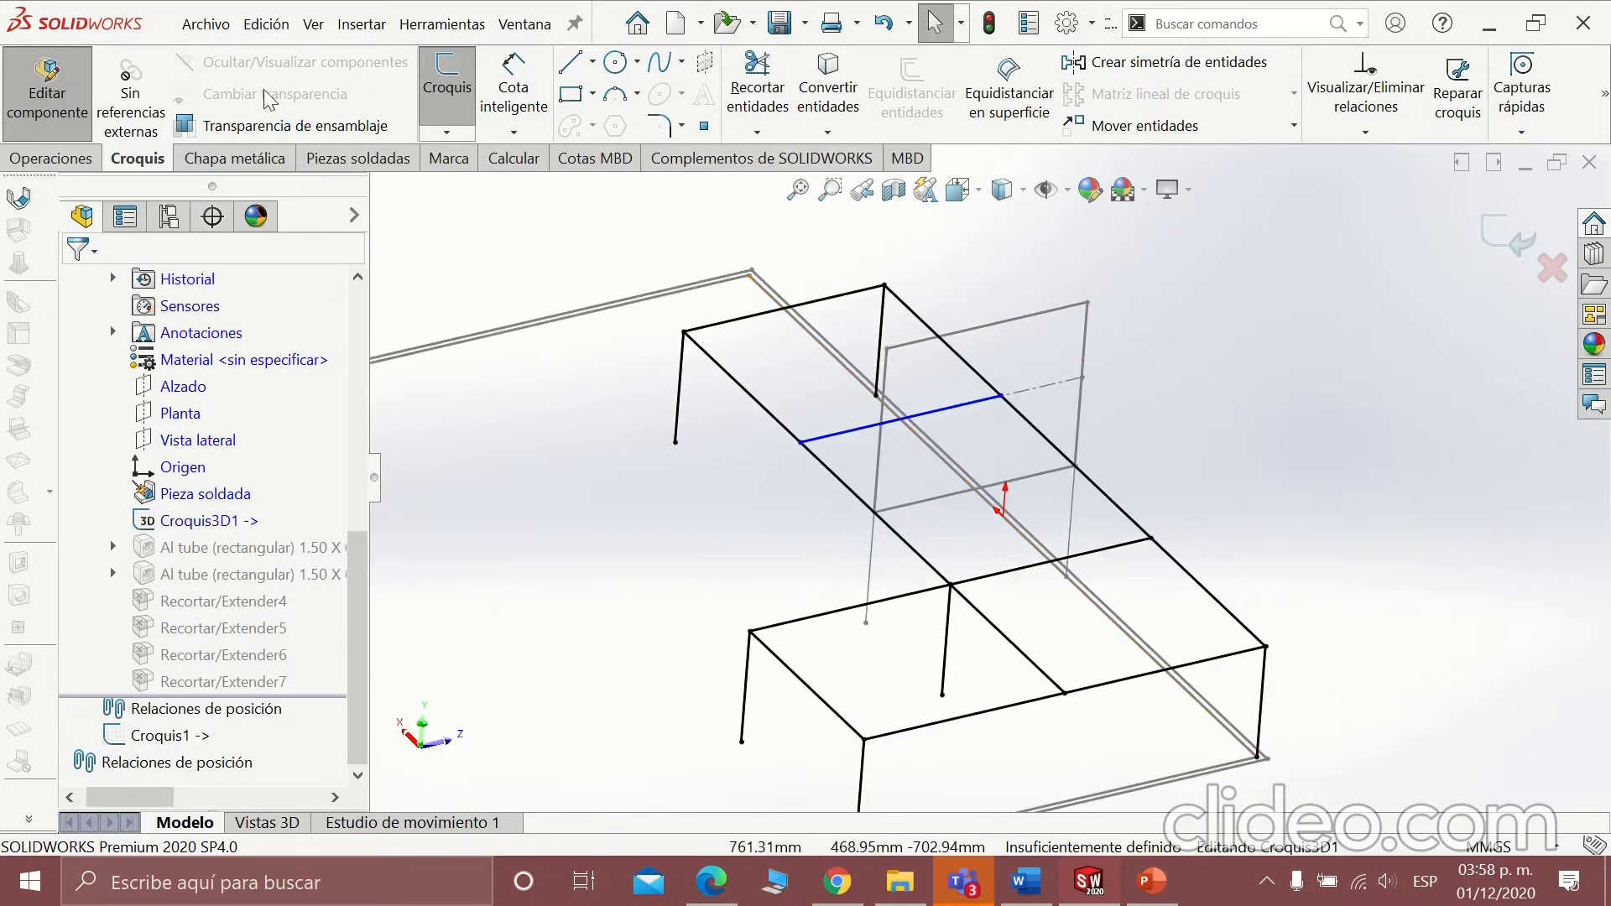
Try to dimension the distance between the wall-side endpoints of the two cross lines.
click(513, 84)
click(1151, 538)
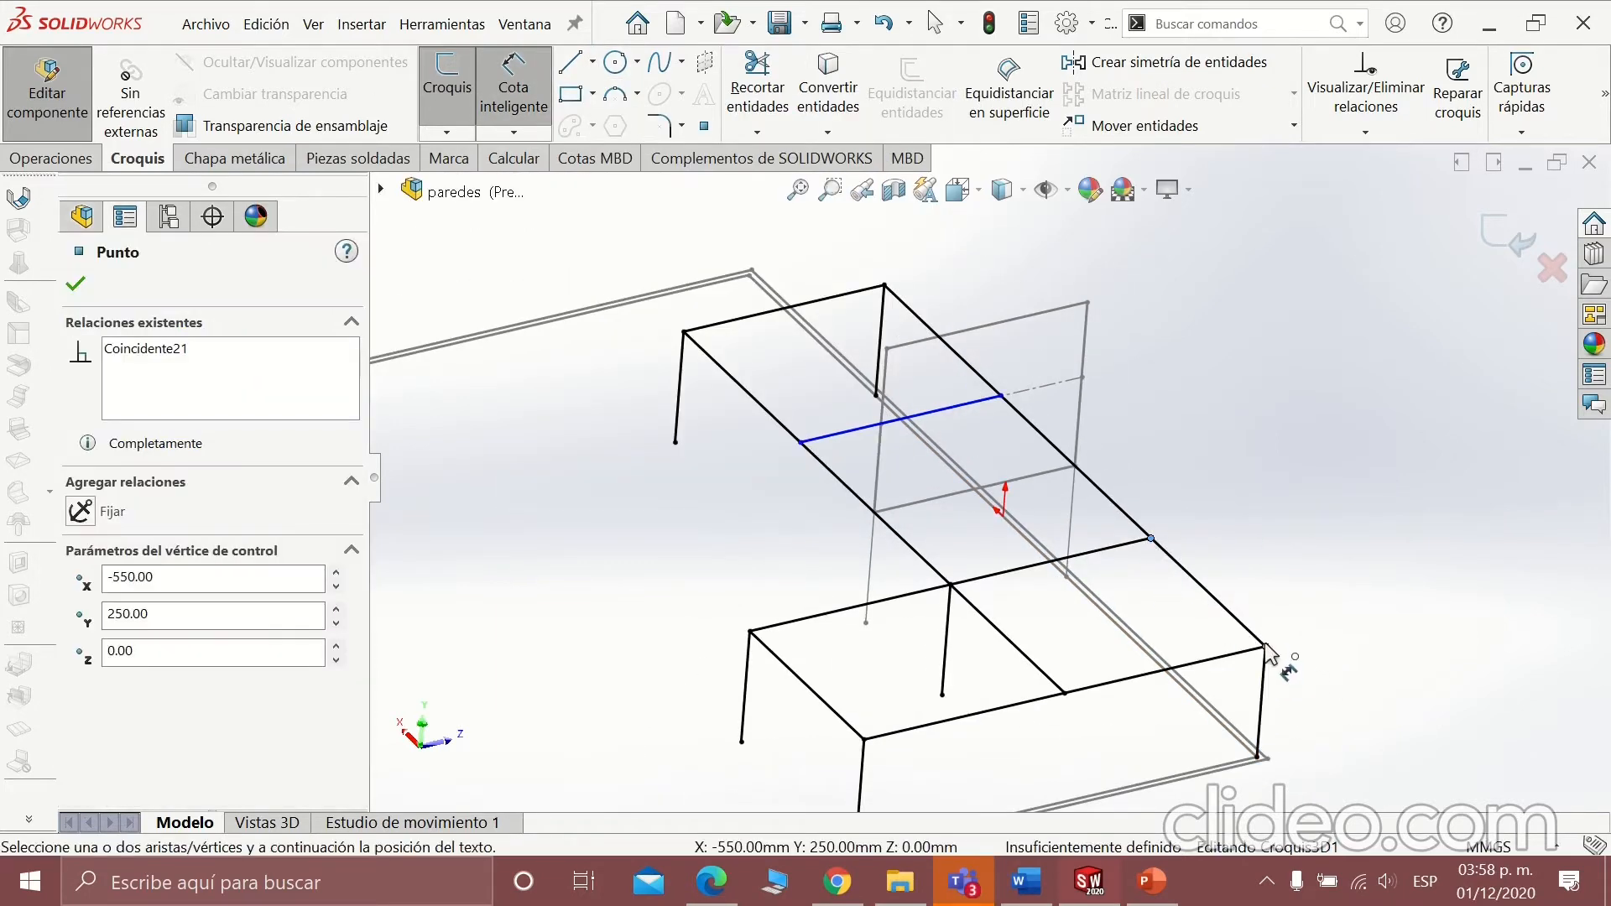
key(Escape)
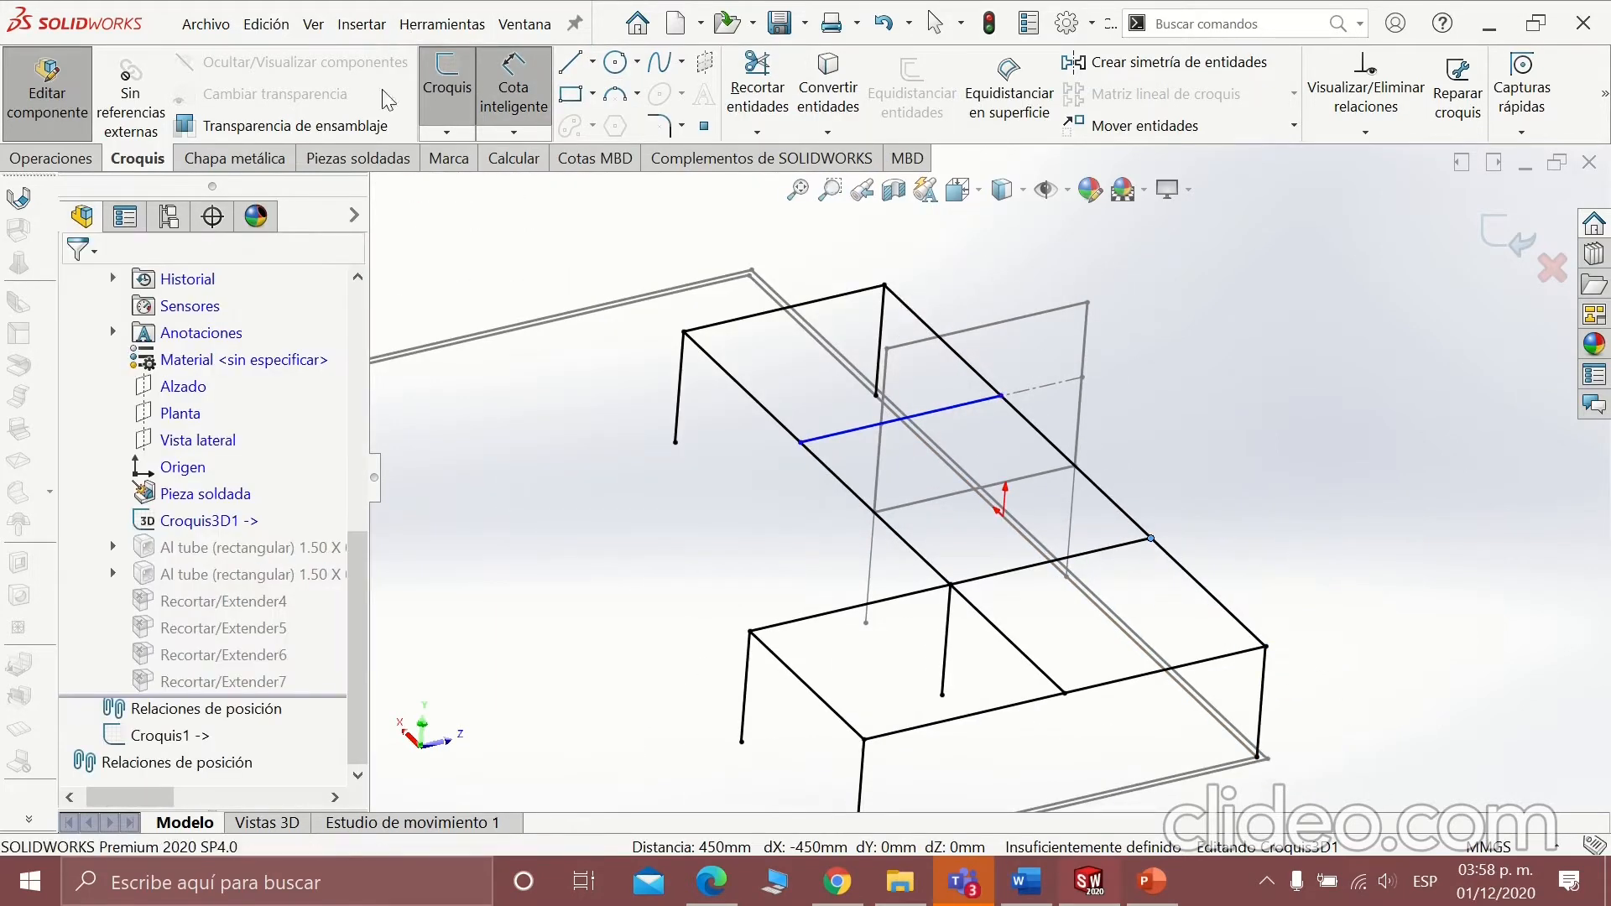
click(1001, 397)
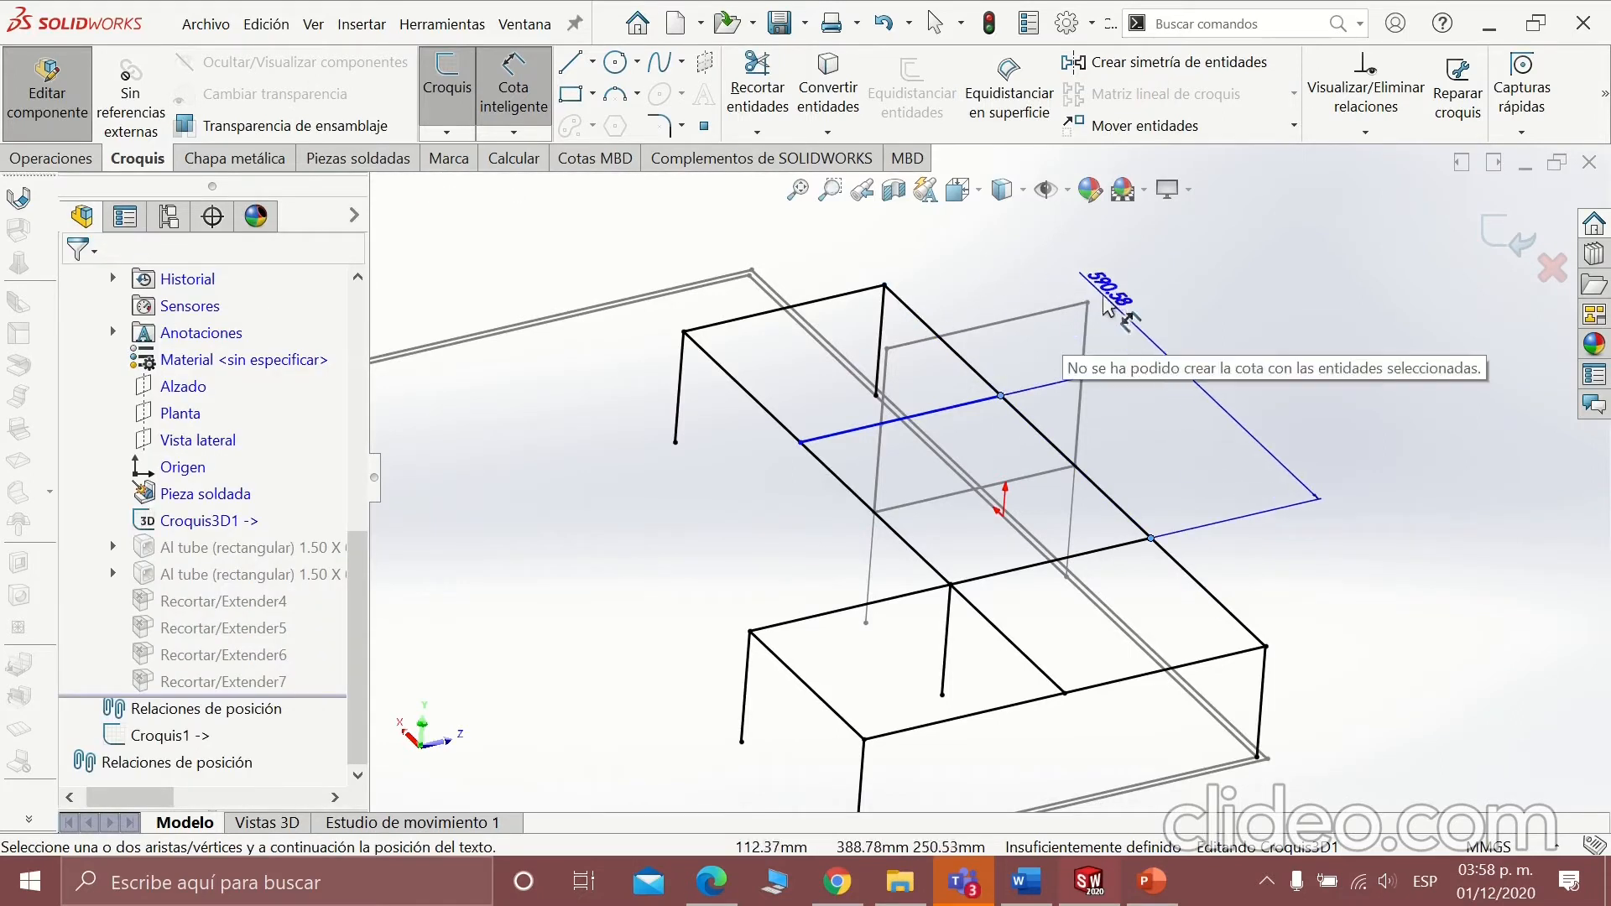
key(Escape)
Trim the cross tube in the middle of the long arm to the facing faces of the two long rails.
scroll(935, 439, down, 3)
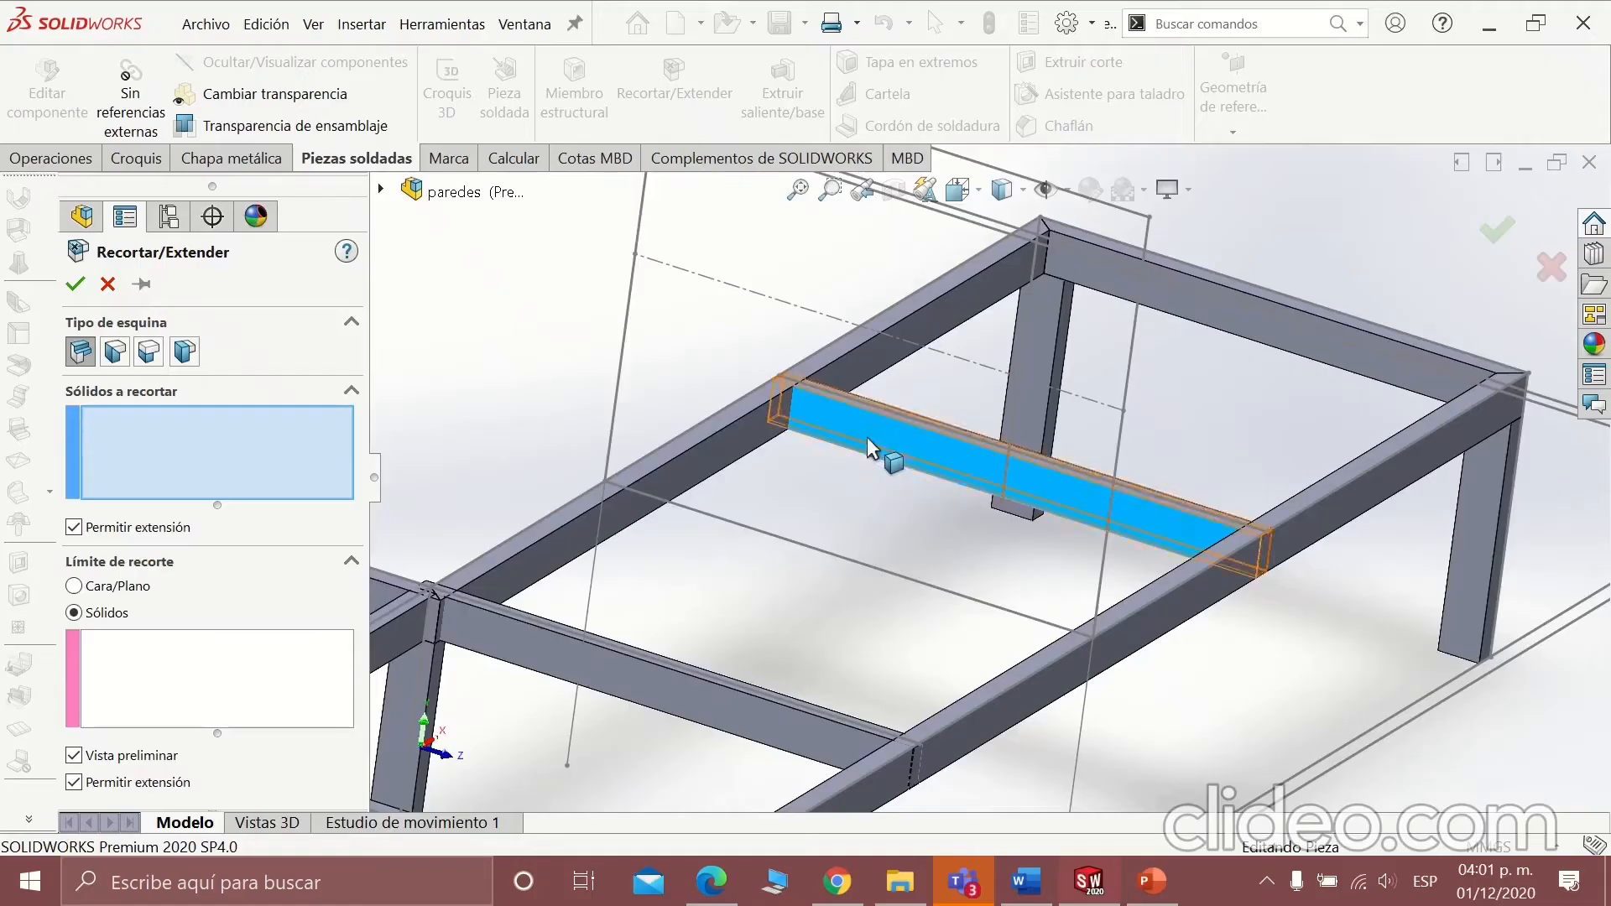
click(873, 445)
scroll(637, 395, down, 3)
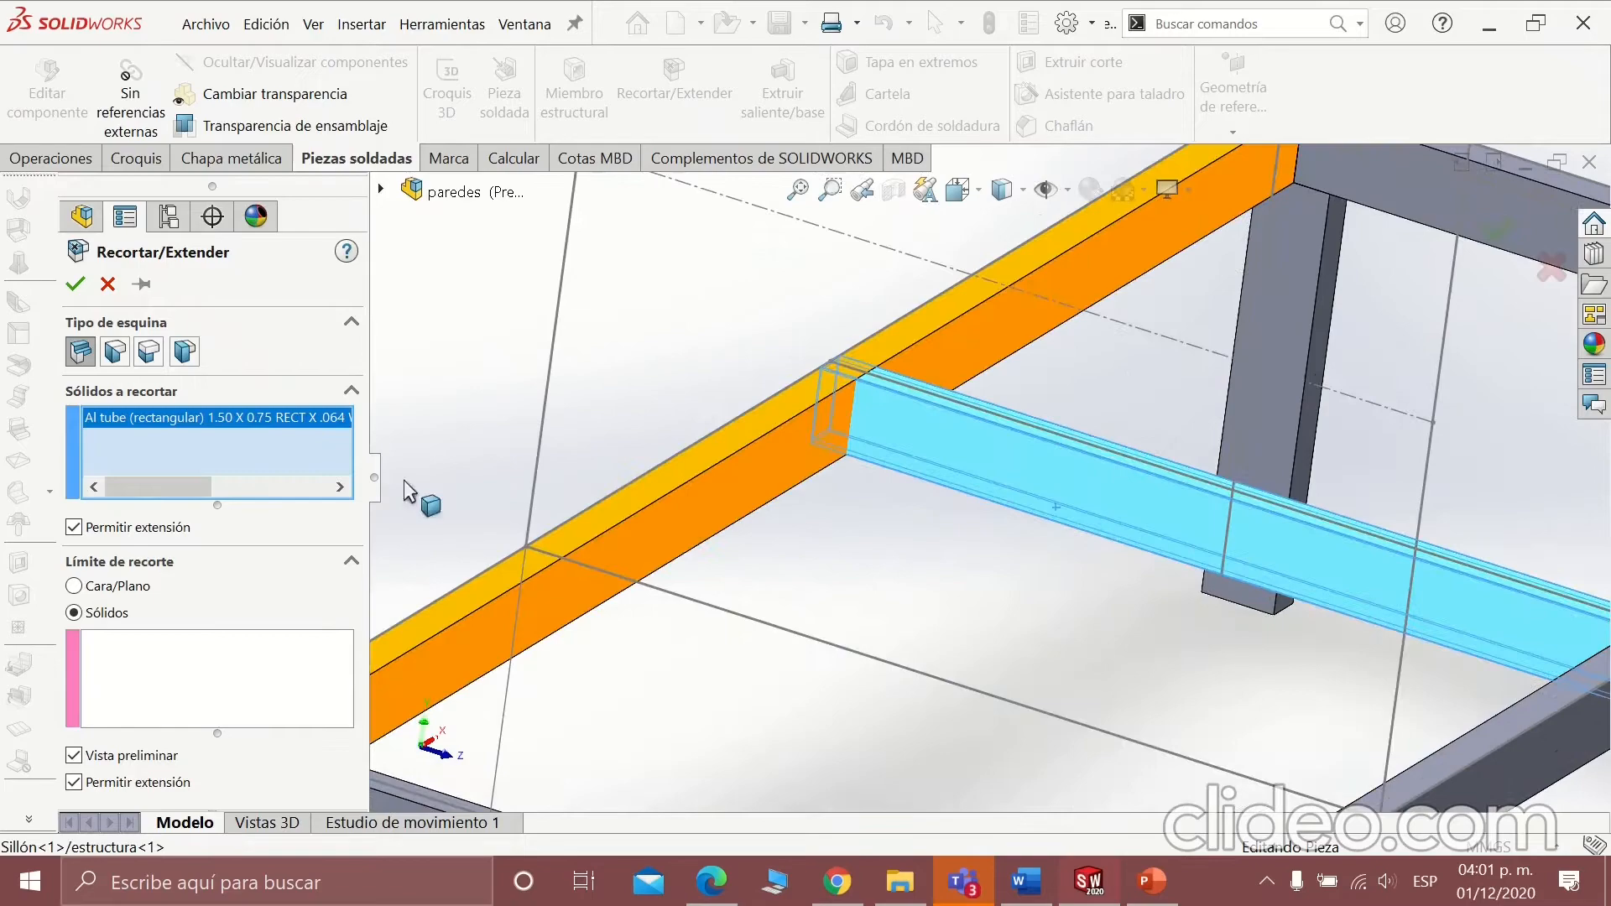
click(82, 590)
click(703, 503)
scroll(996, 495, up, 4)
middle_drag(1273, 635, 1426, 684)
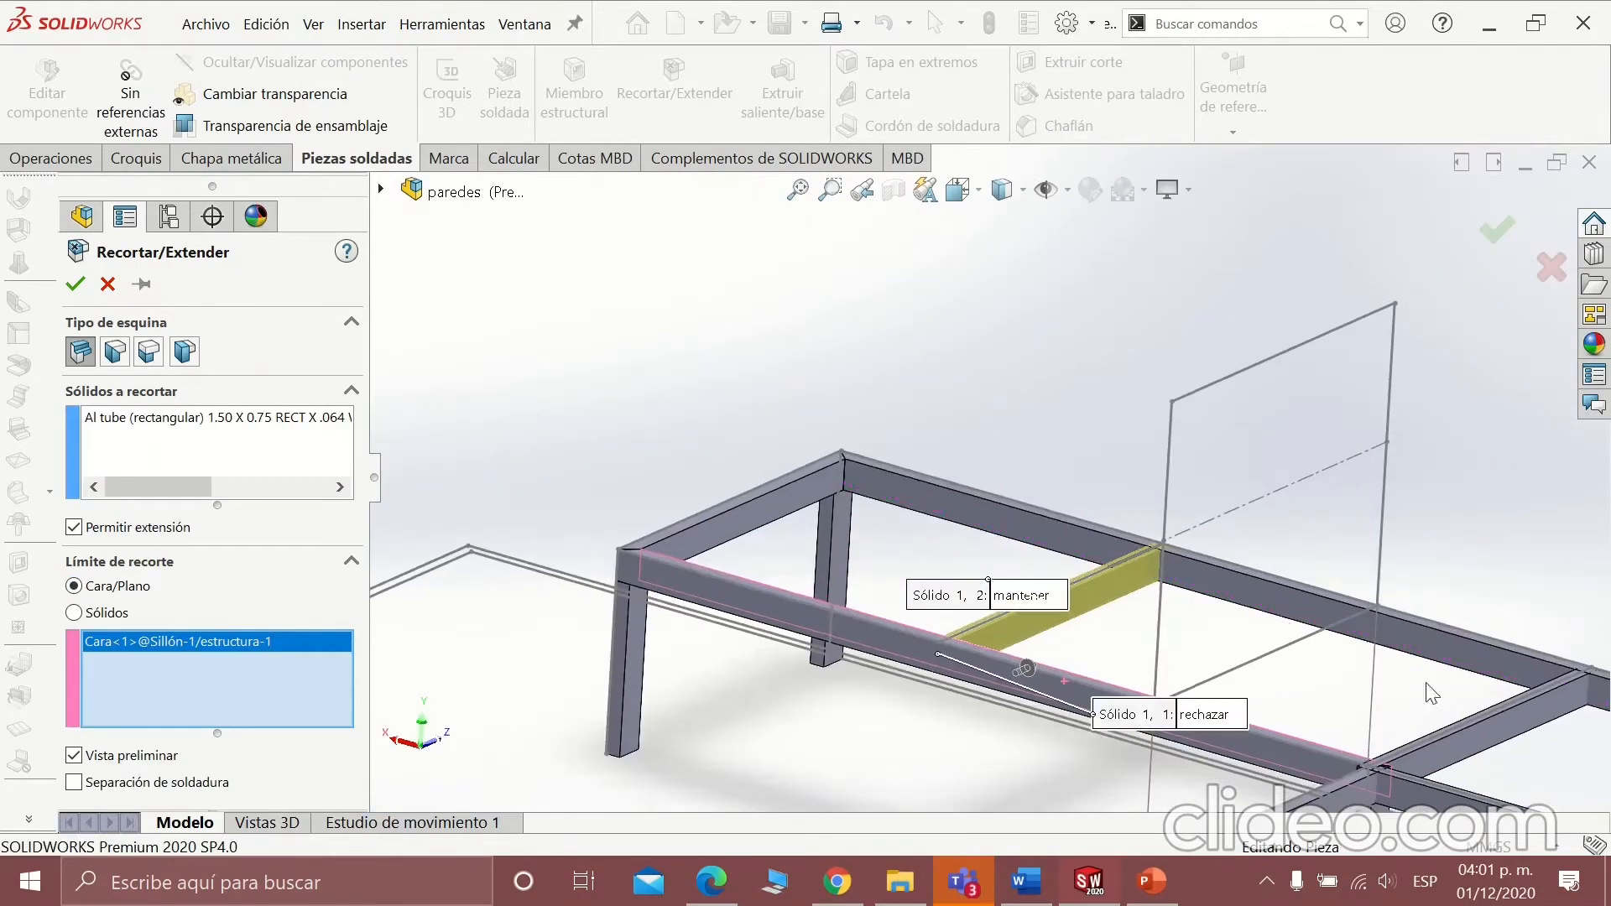
click(1227, 597)
click(75, 286)
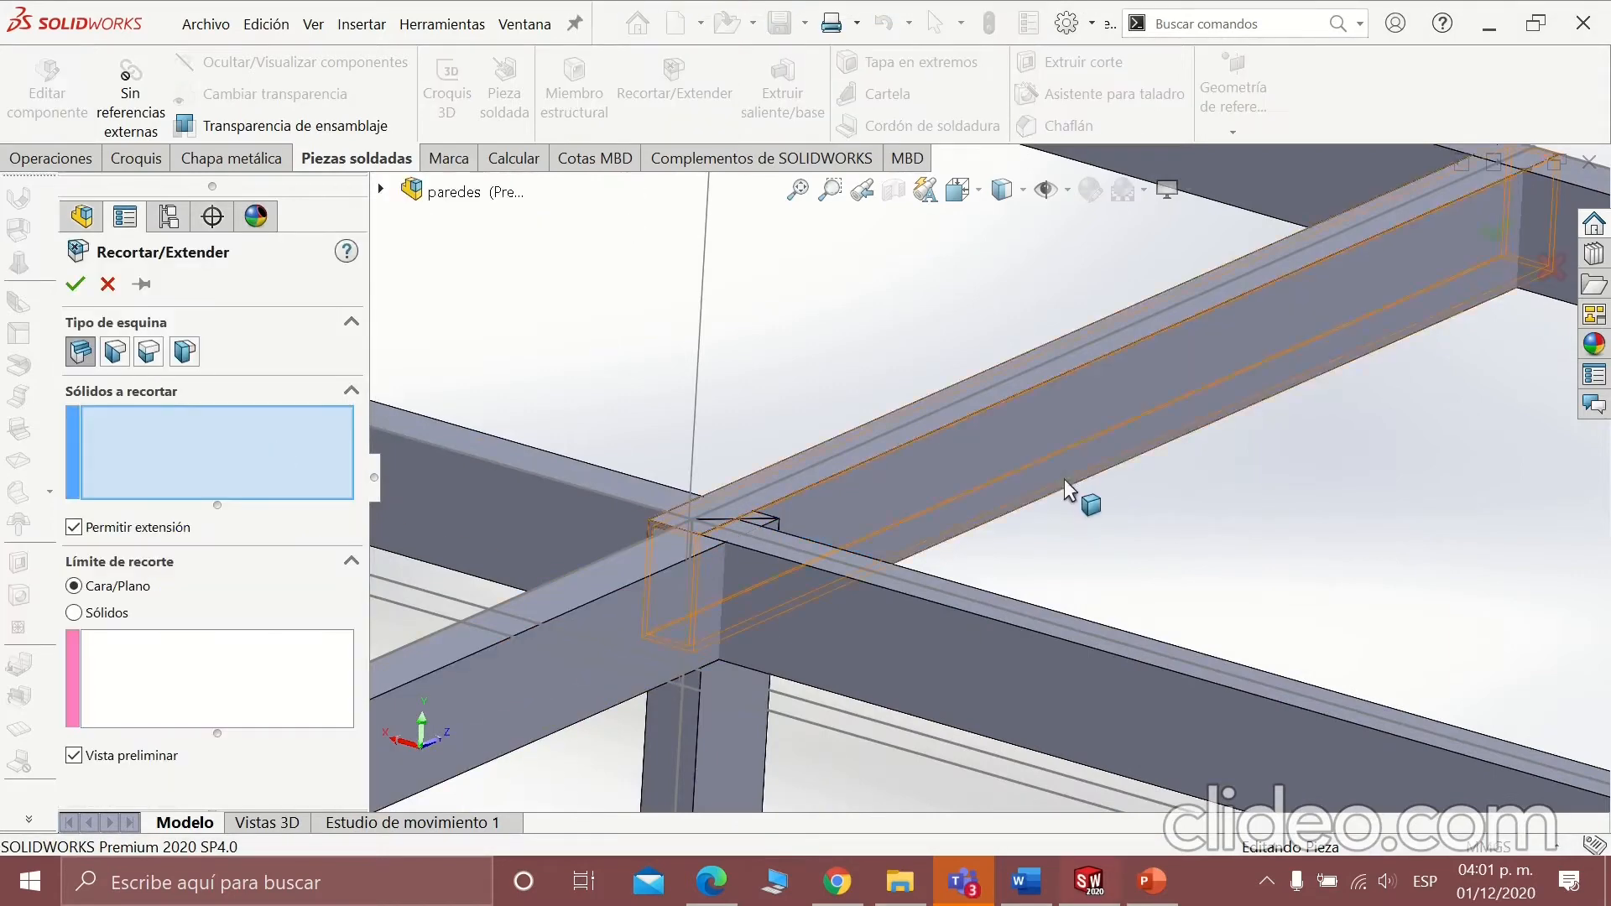
Trim the cross tube at the frame's inner corner to the adjoining rail faces, keeping only the piece between the long rails.
click(1066, 489)
click(198, 684)
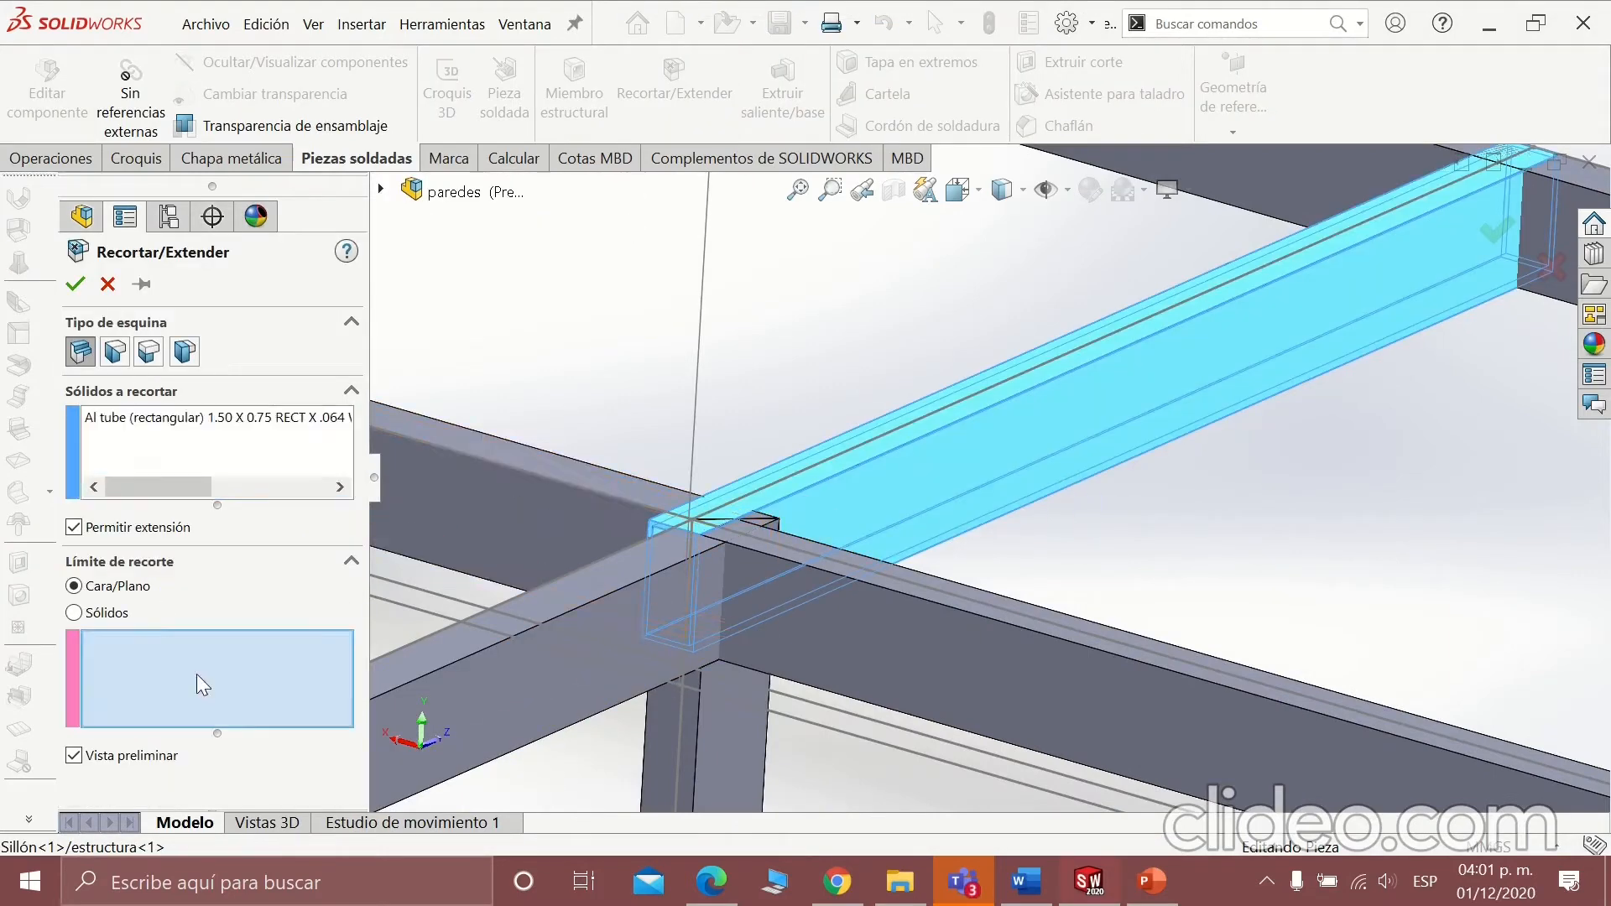
click(1252, 179)
middle_drag(1096, 579, 911, 564)
click(1028, 642)
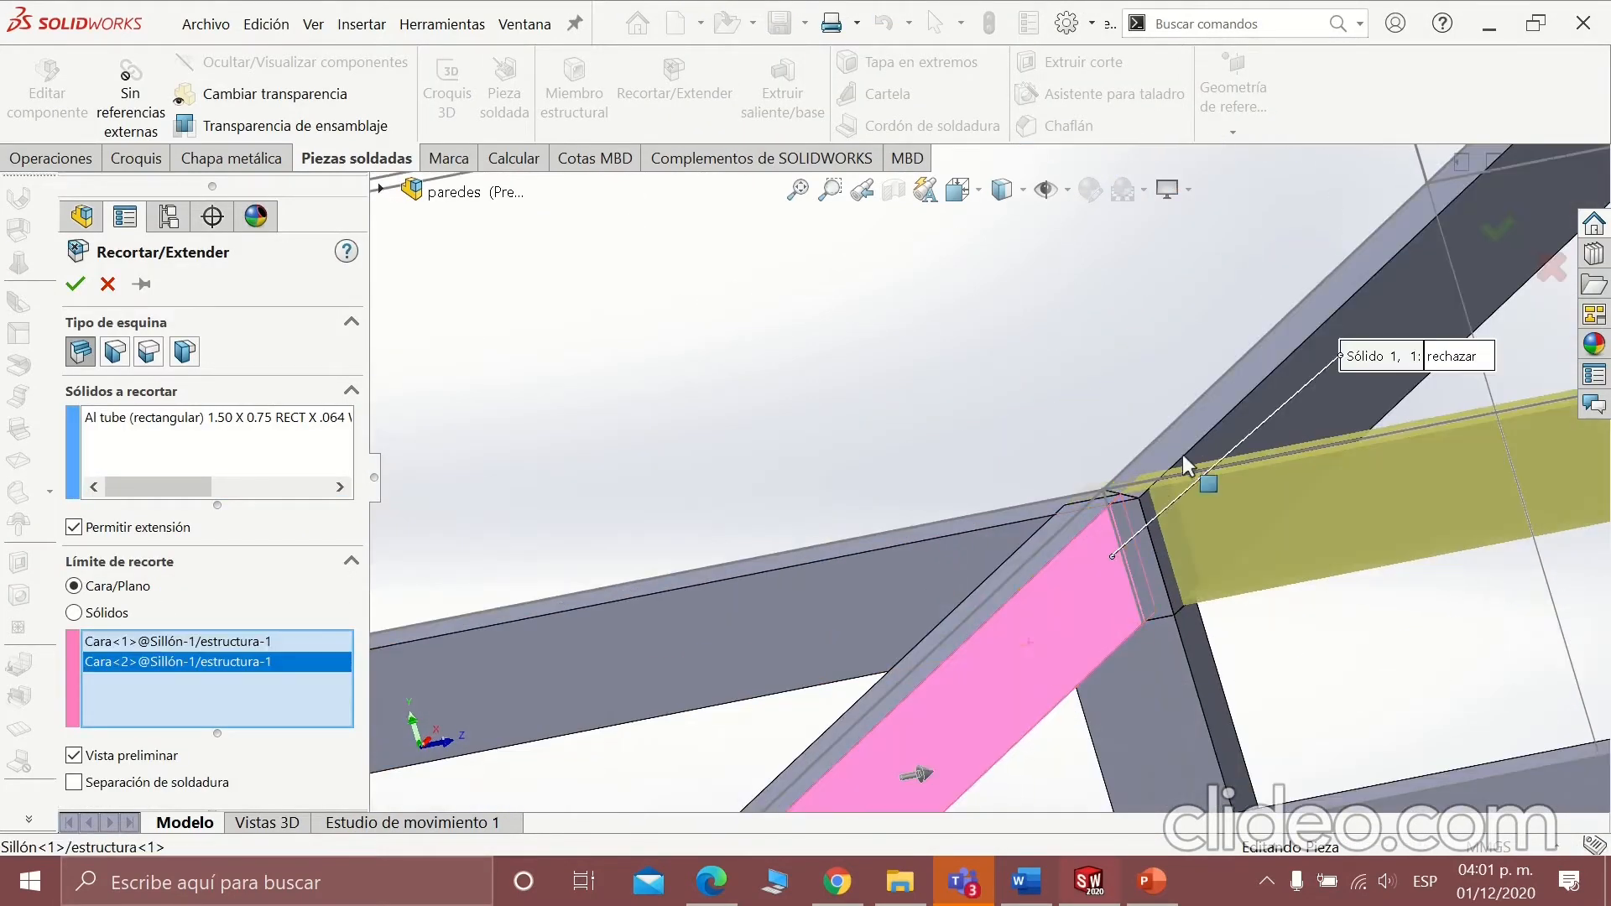
click(1343, 404)
scroll(1037, 666, up, 4)
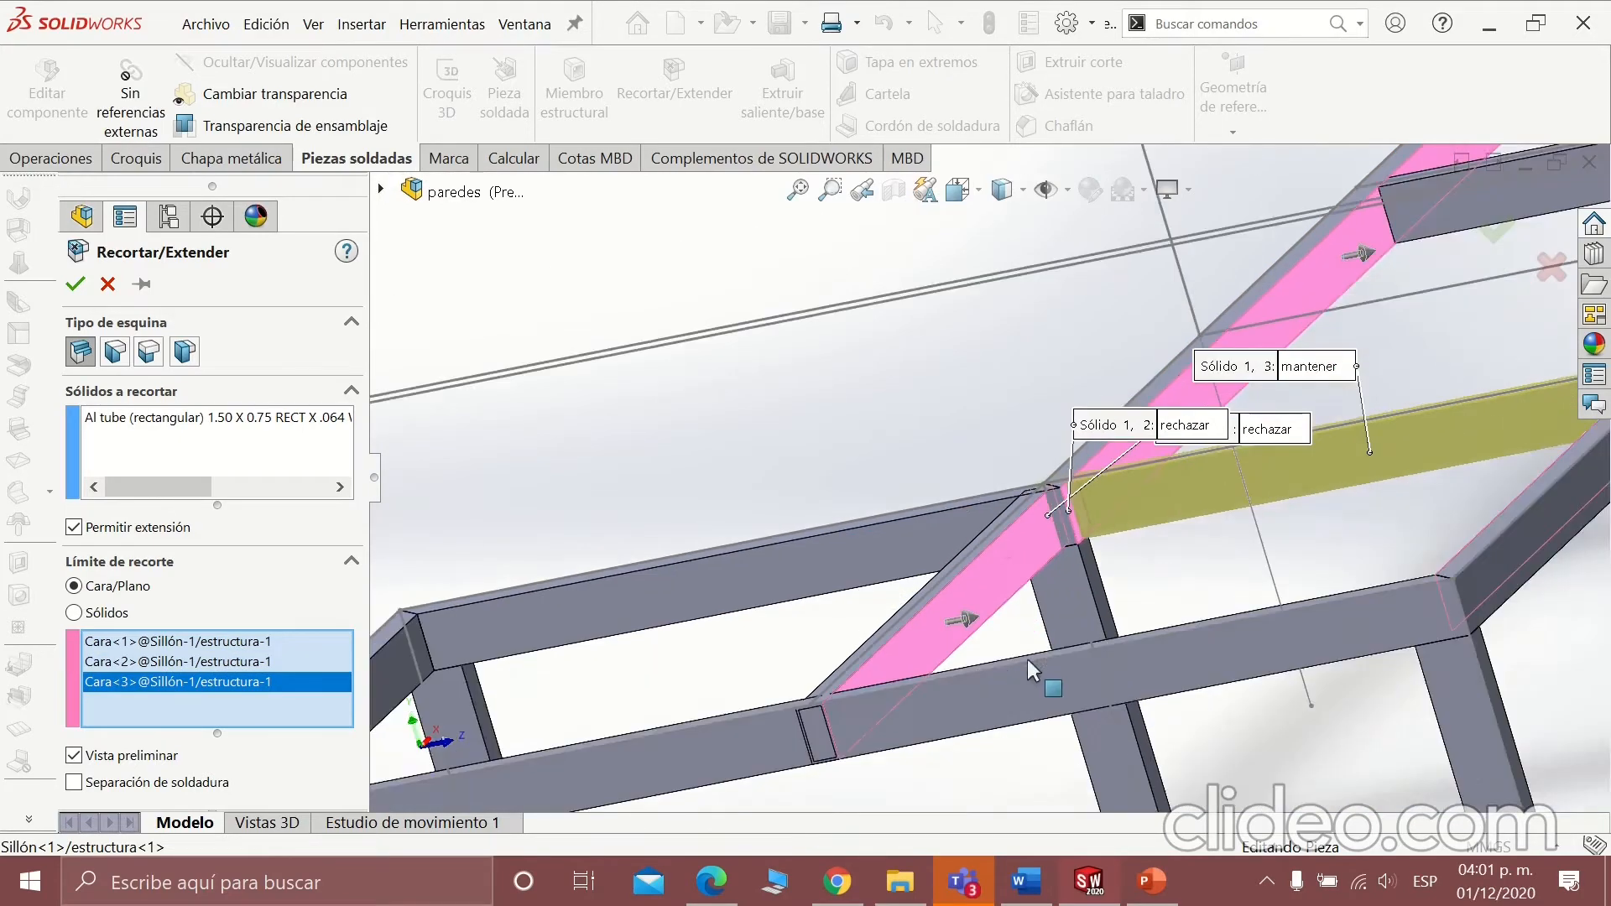
middle_drag(1032, 668, 661, 557)
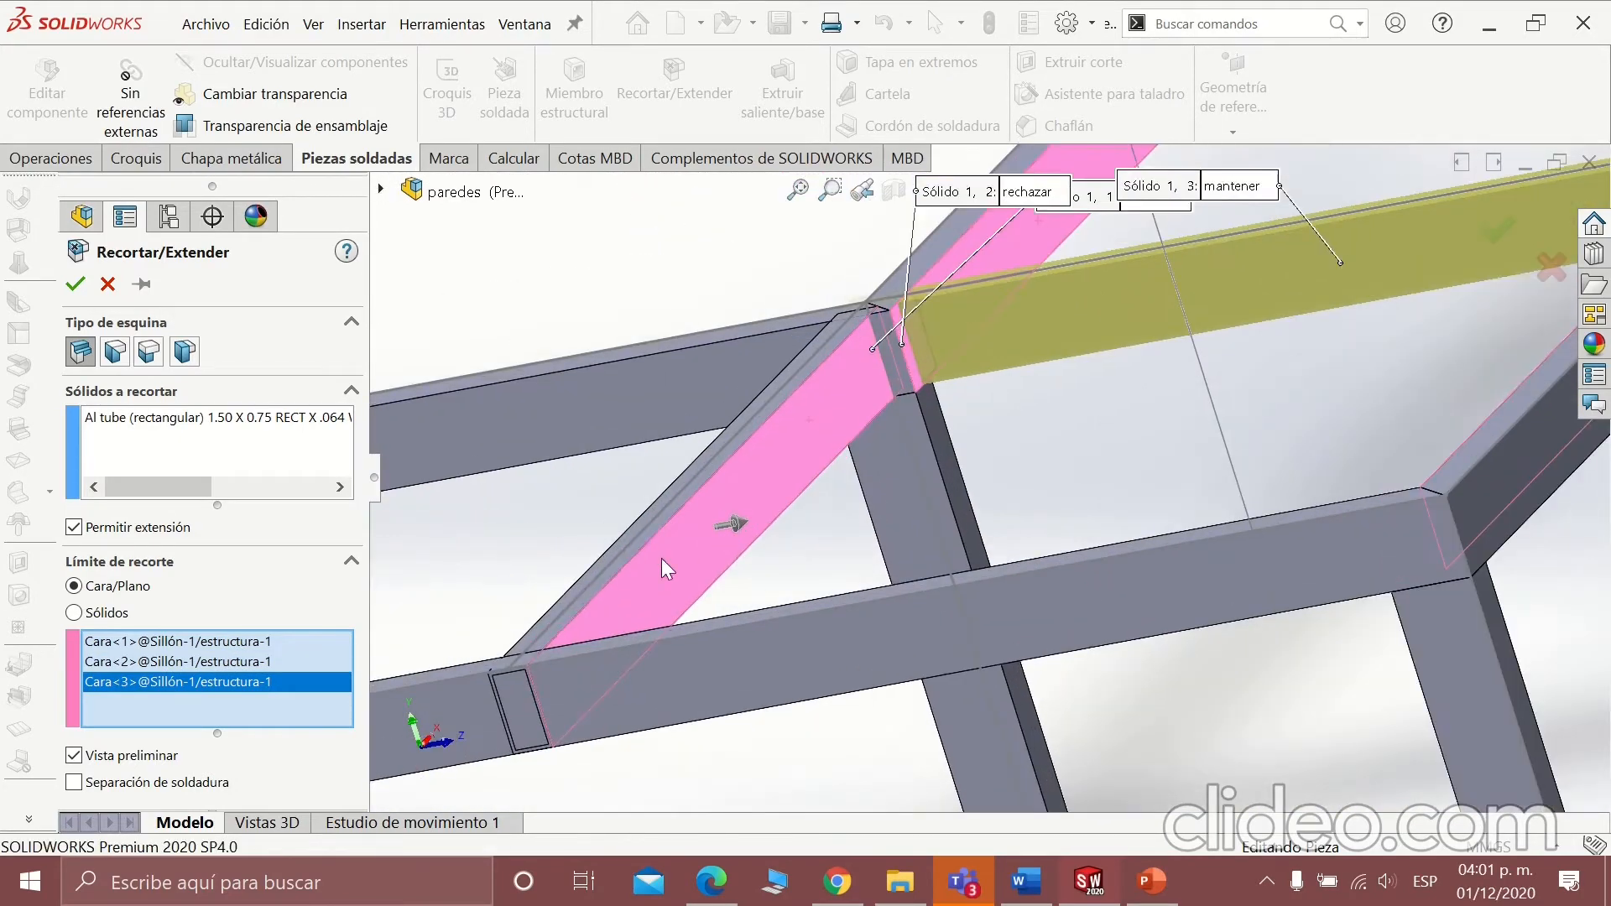
click(705, 559)
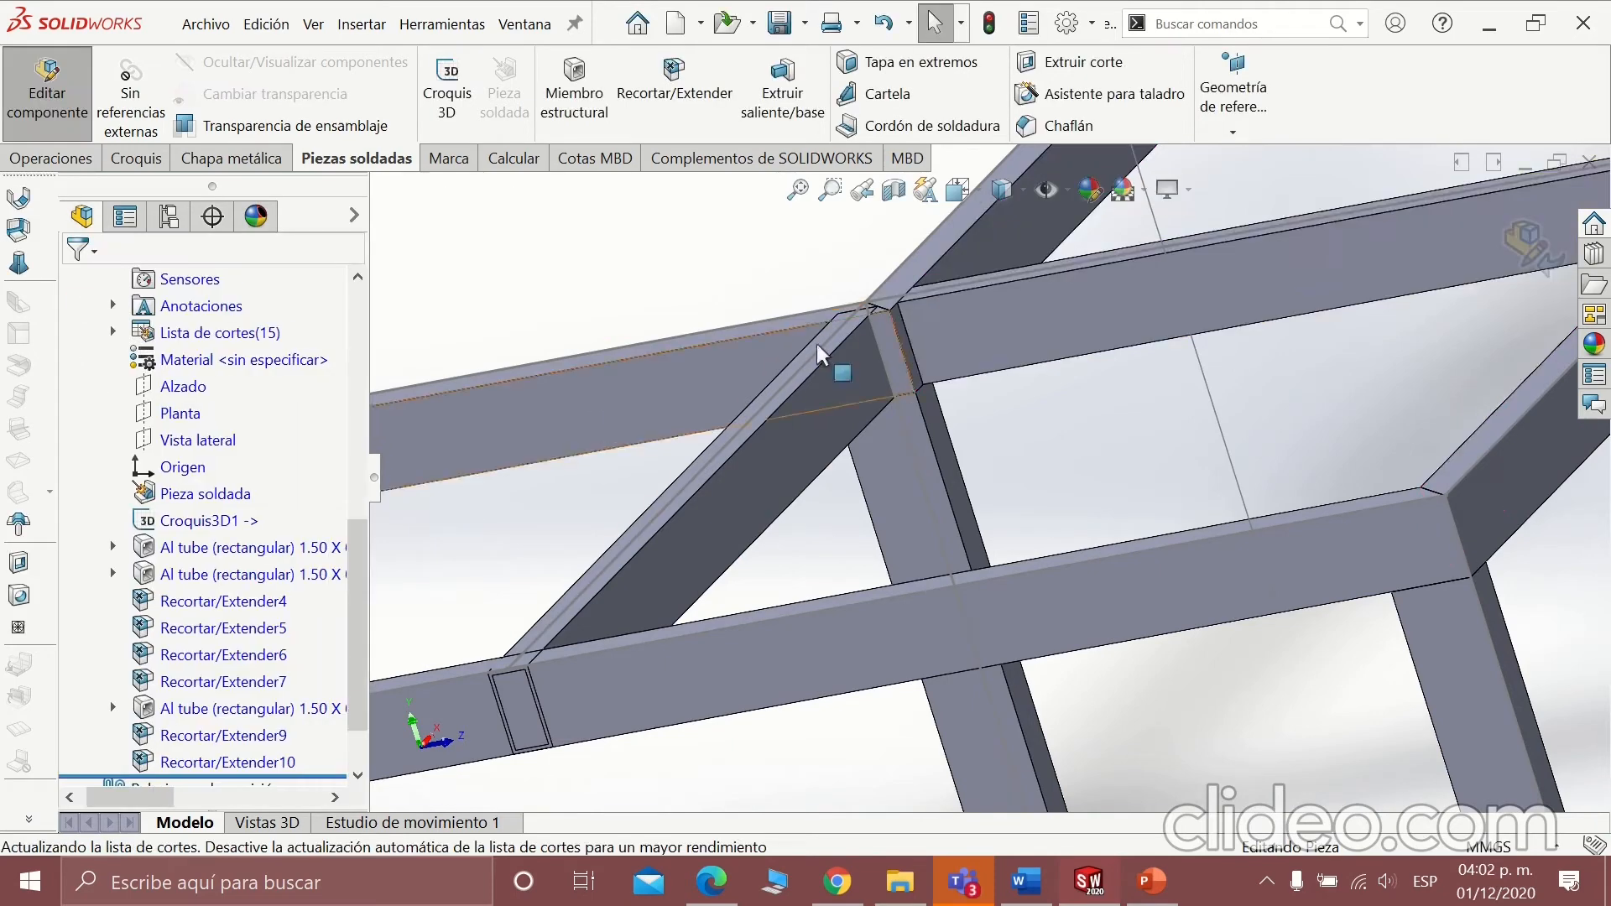
middle_drag(870, 492, 926, 614)
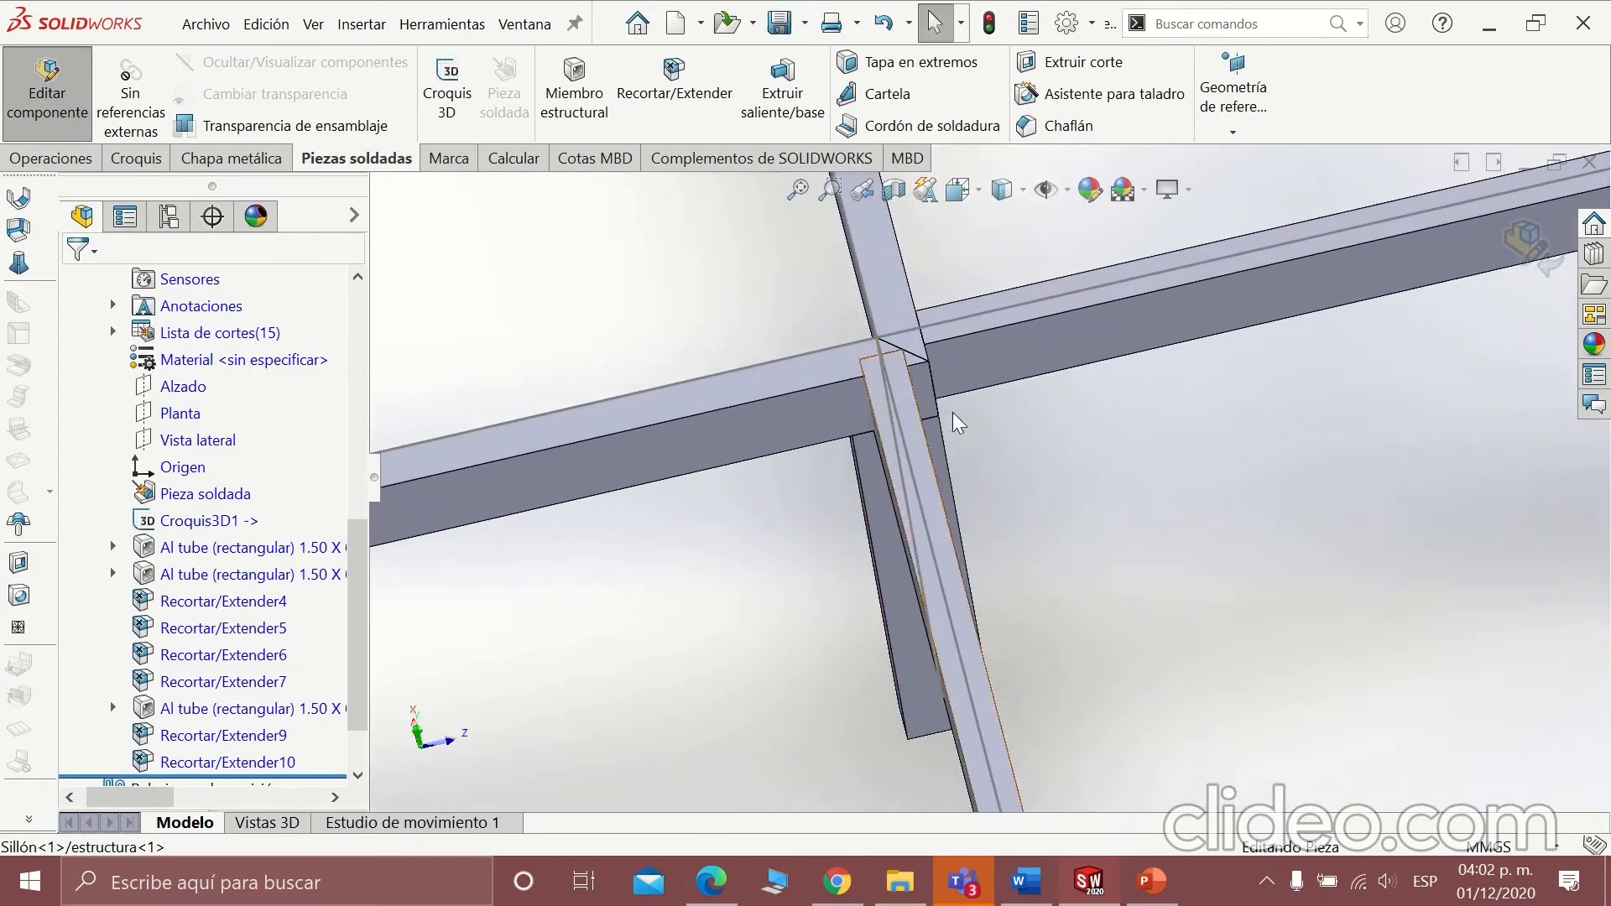
Edit the cross members' structural member and relocate the profile of the inner-corner tube, placing its upper corner point on the path line.
scroll(961, 424, up, 3)
scroll(1007, 454, down, 4)
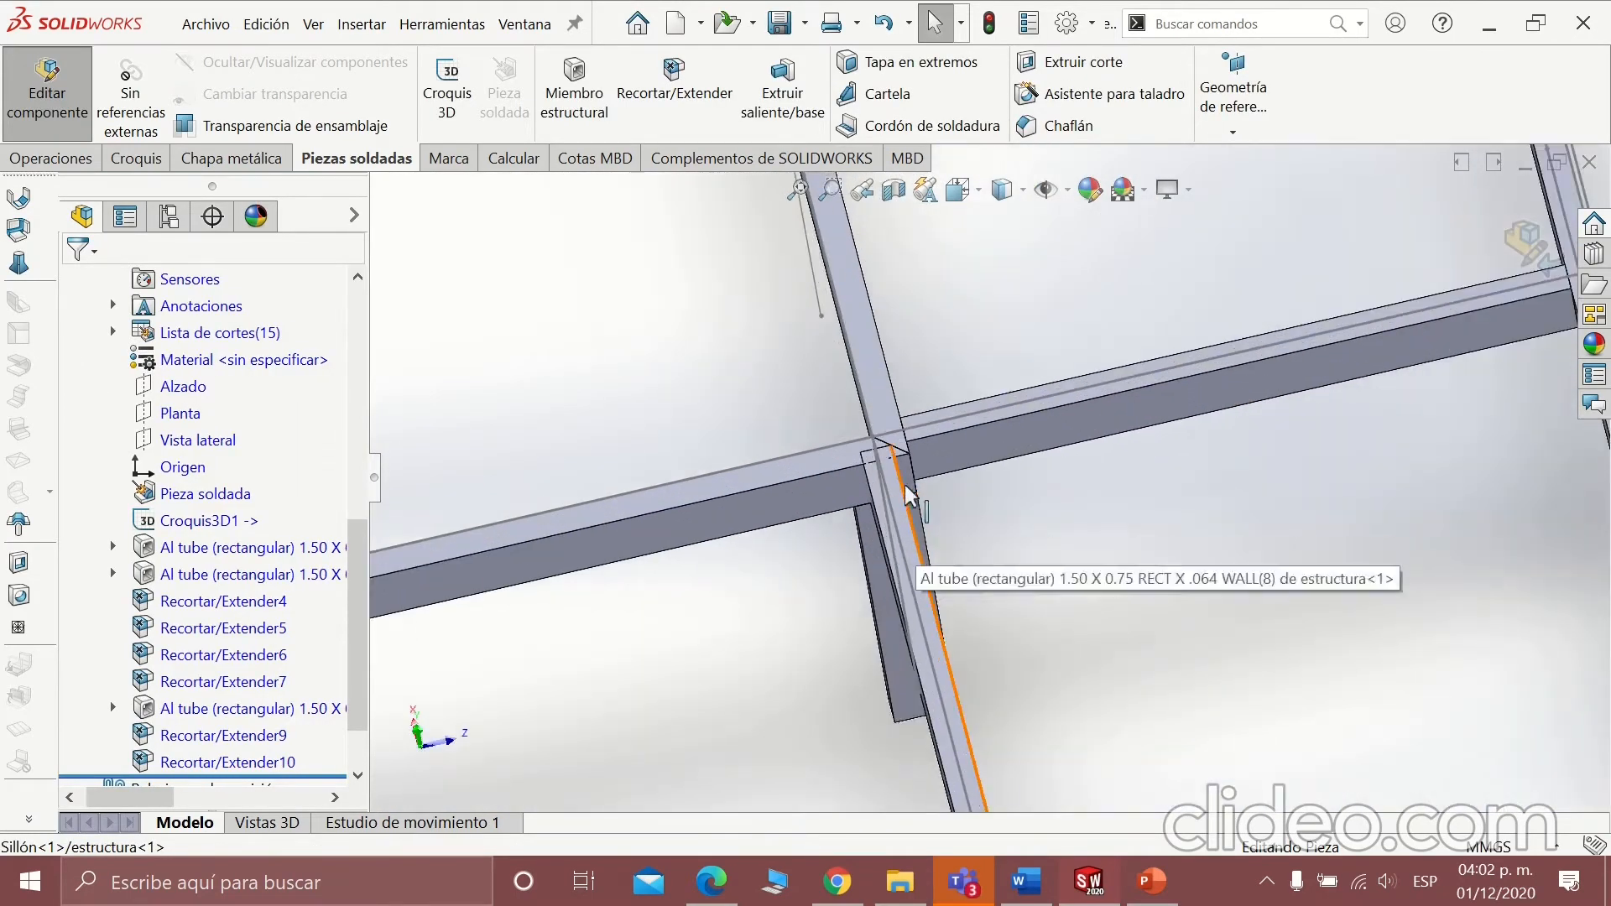
click(247, 710)
click(267, 653)
mouse_move(616, 67)
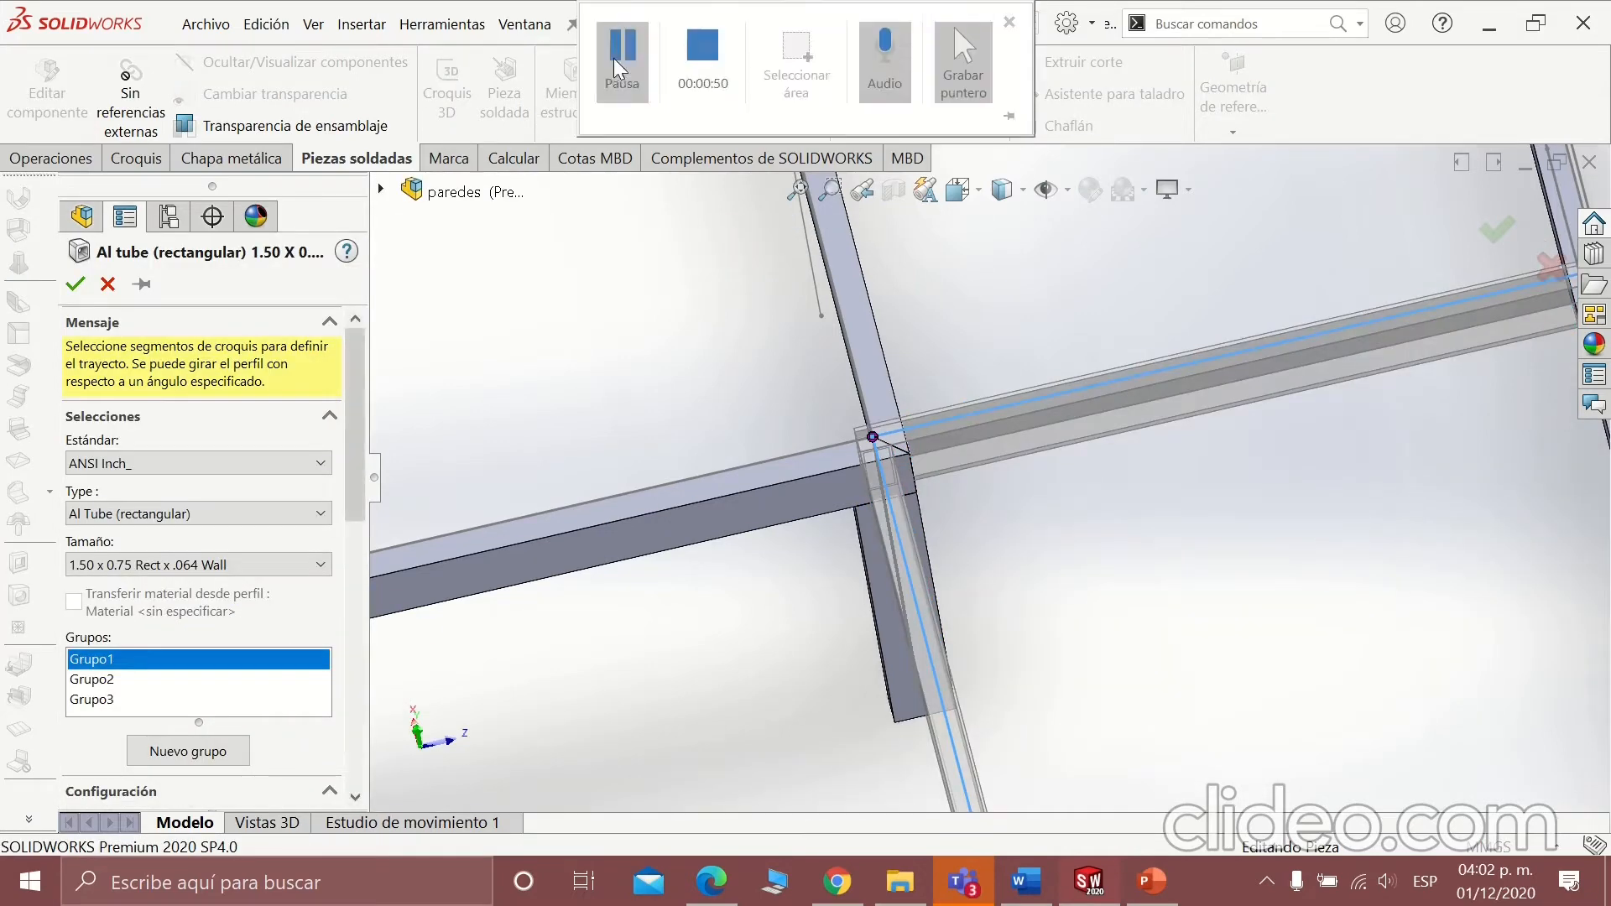
scroll(921, 472, down, 1)
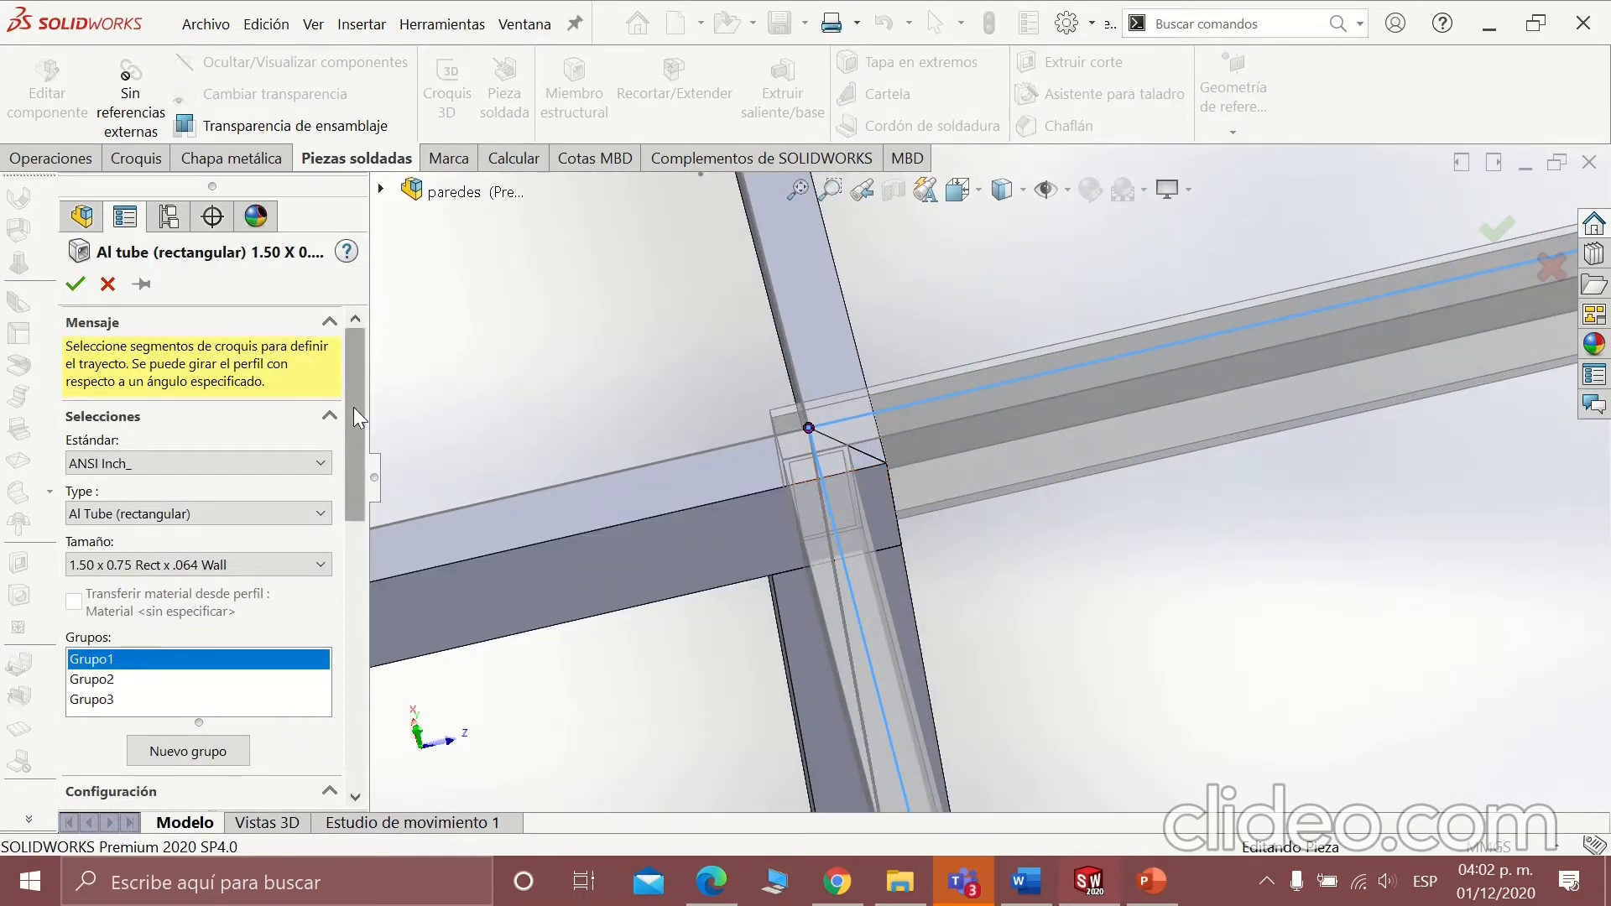
drag(354, 409, 352, 455)
click(202, 536)
scroll(990, 550, up, 6)
scroll(1029, 521, up, 3)
click(75, 496)
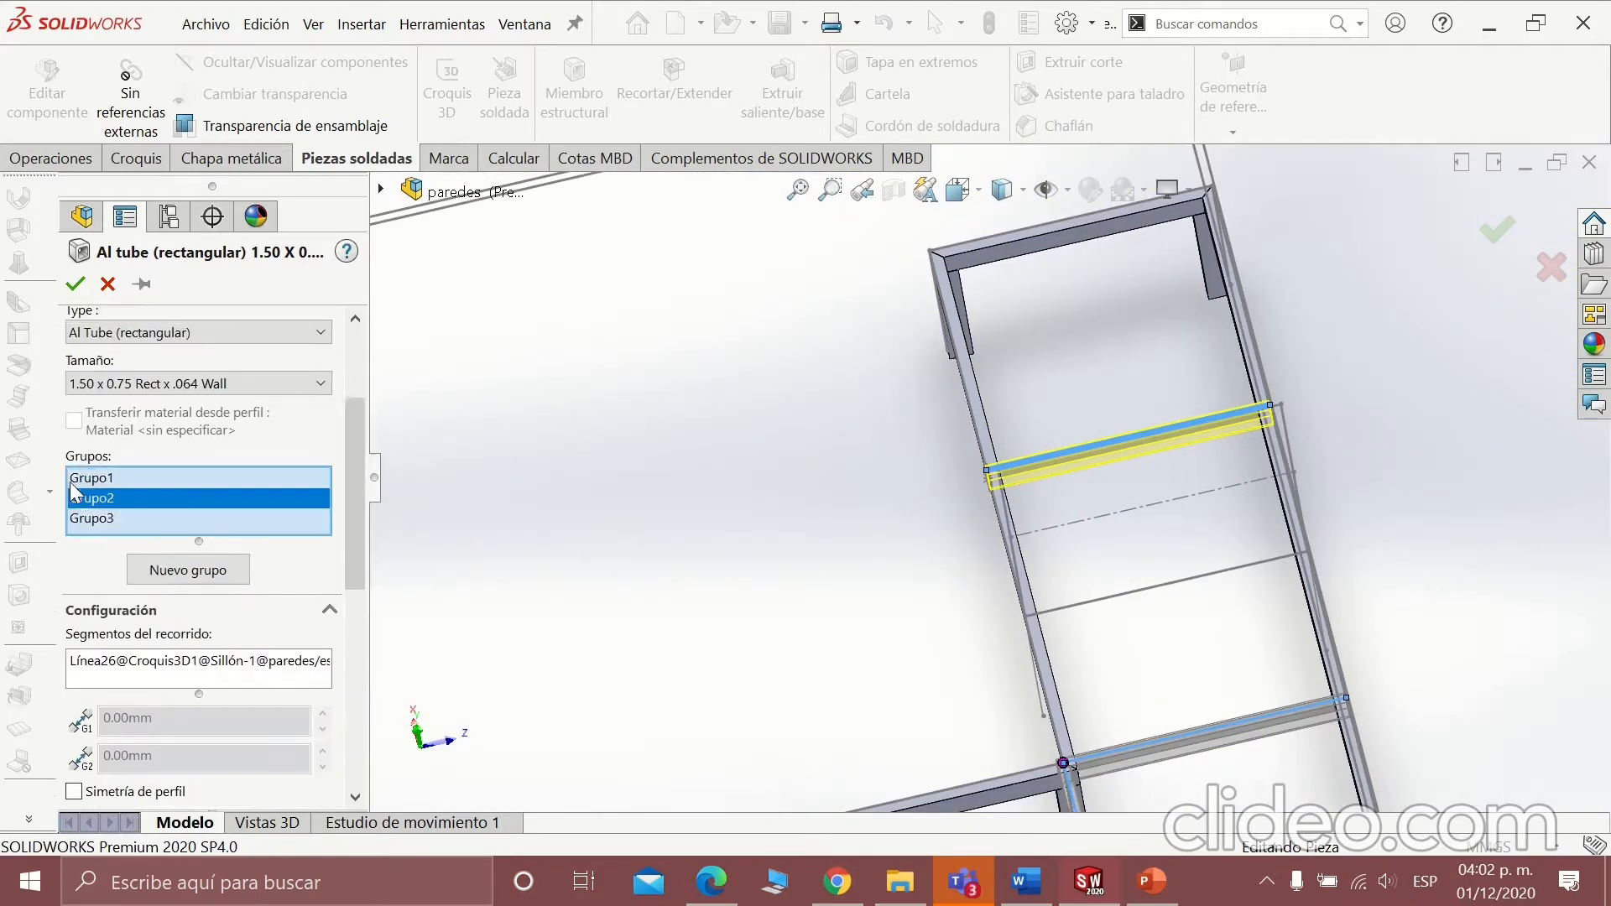
drag(354, 527, 349, 725)
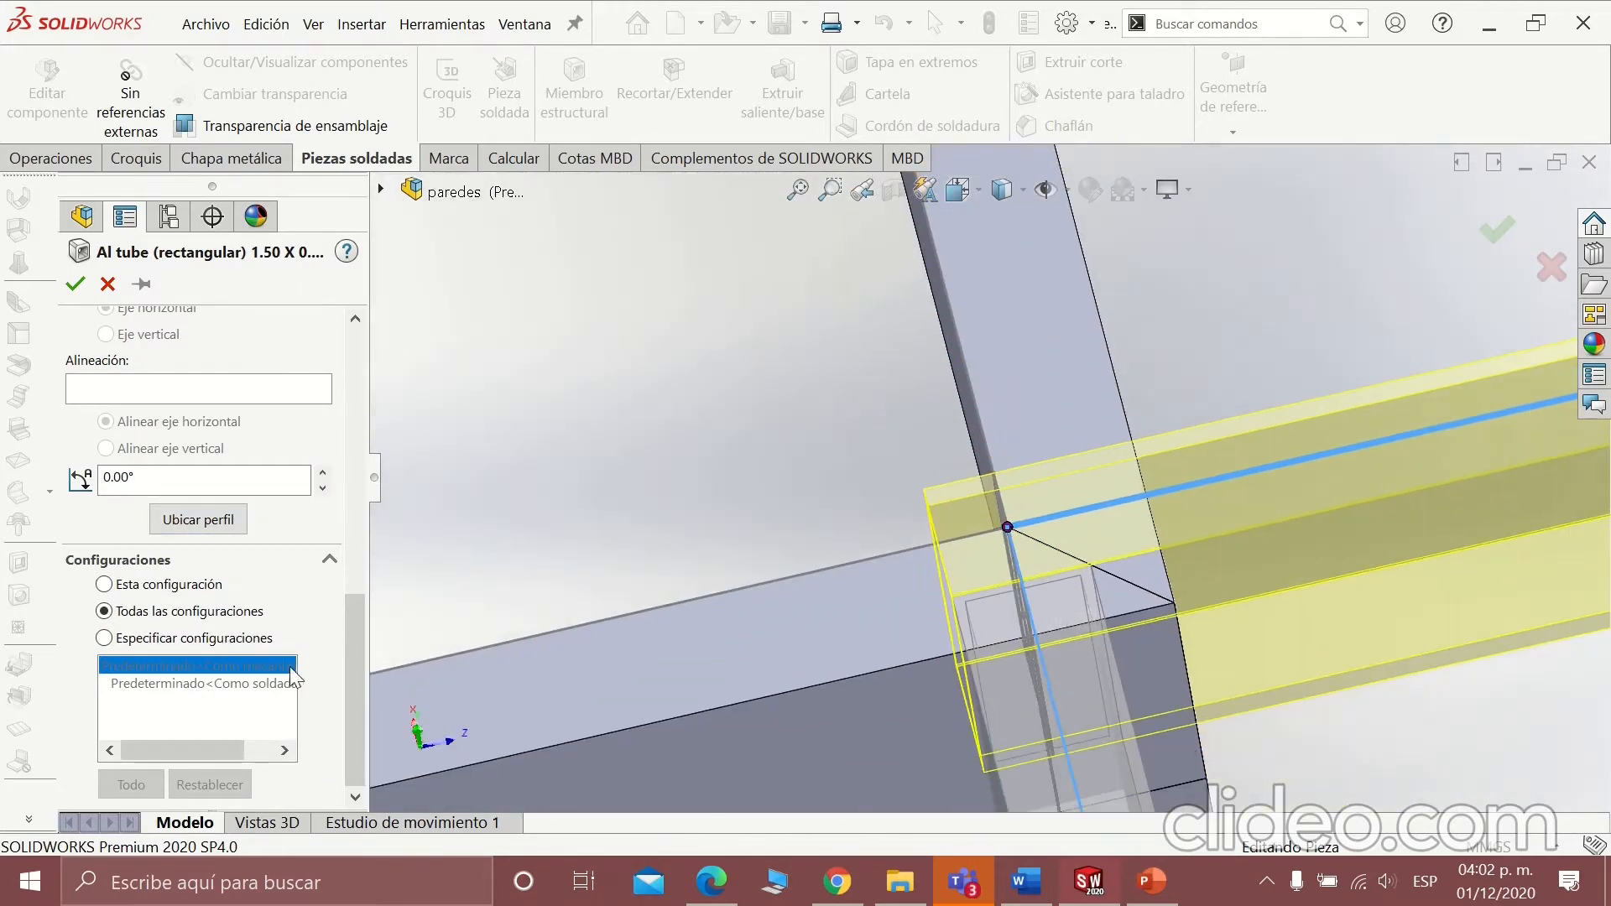
click(210, 520)
middle_drag(973, 469, 1032, 515)
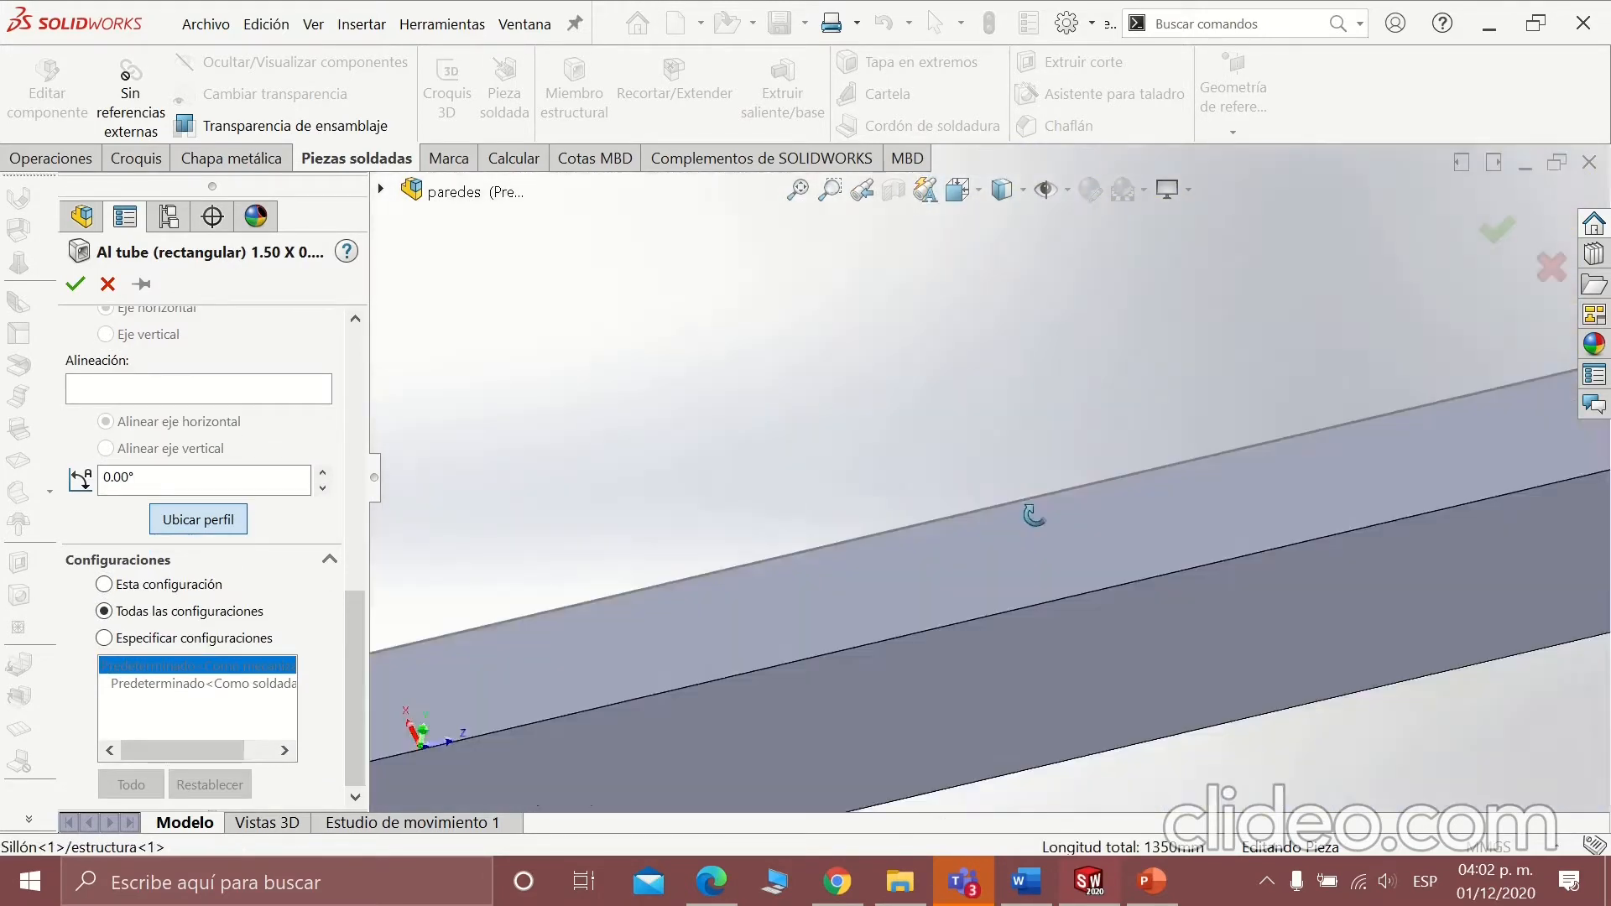
scroll(1041, 509, up, 2)
scroll(1270, 417, down, 2)
scroll(1336, 413, up, 2)
scroll(1335, 413, down, 2)
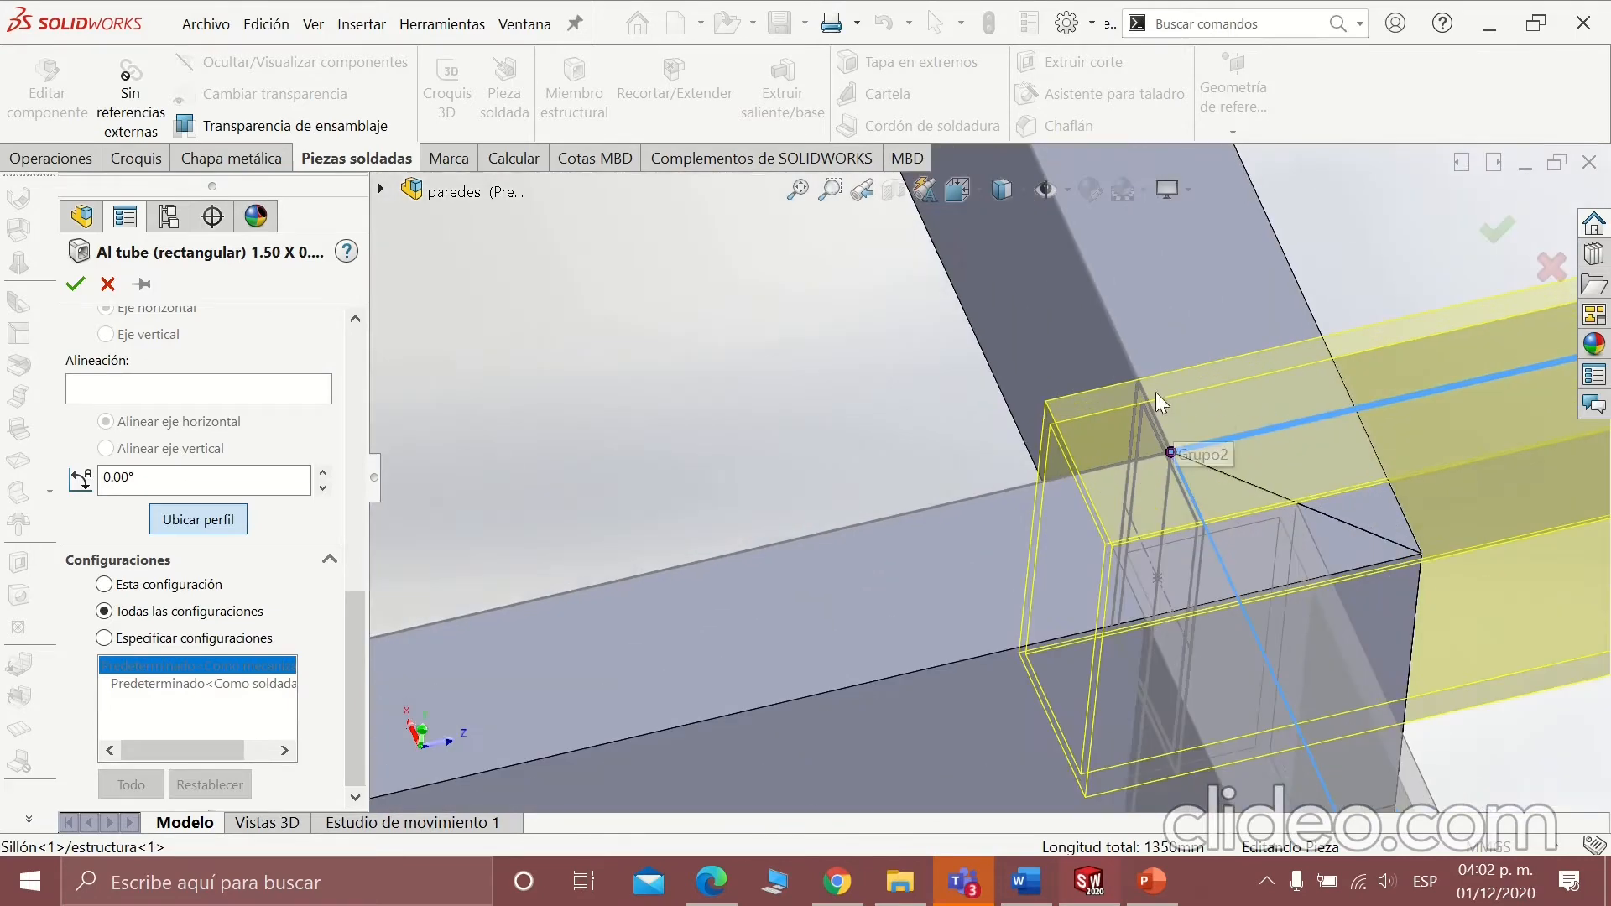
click(1140, 387)
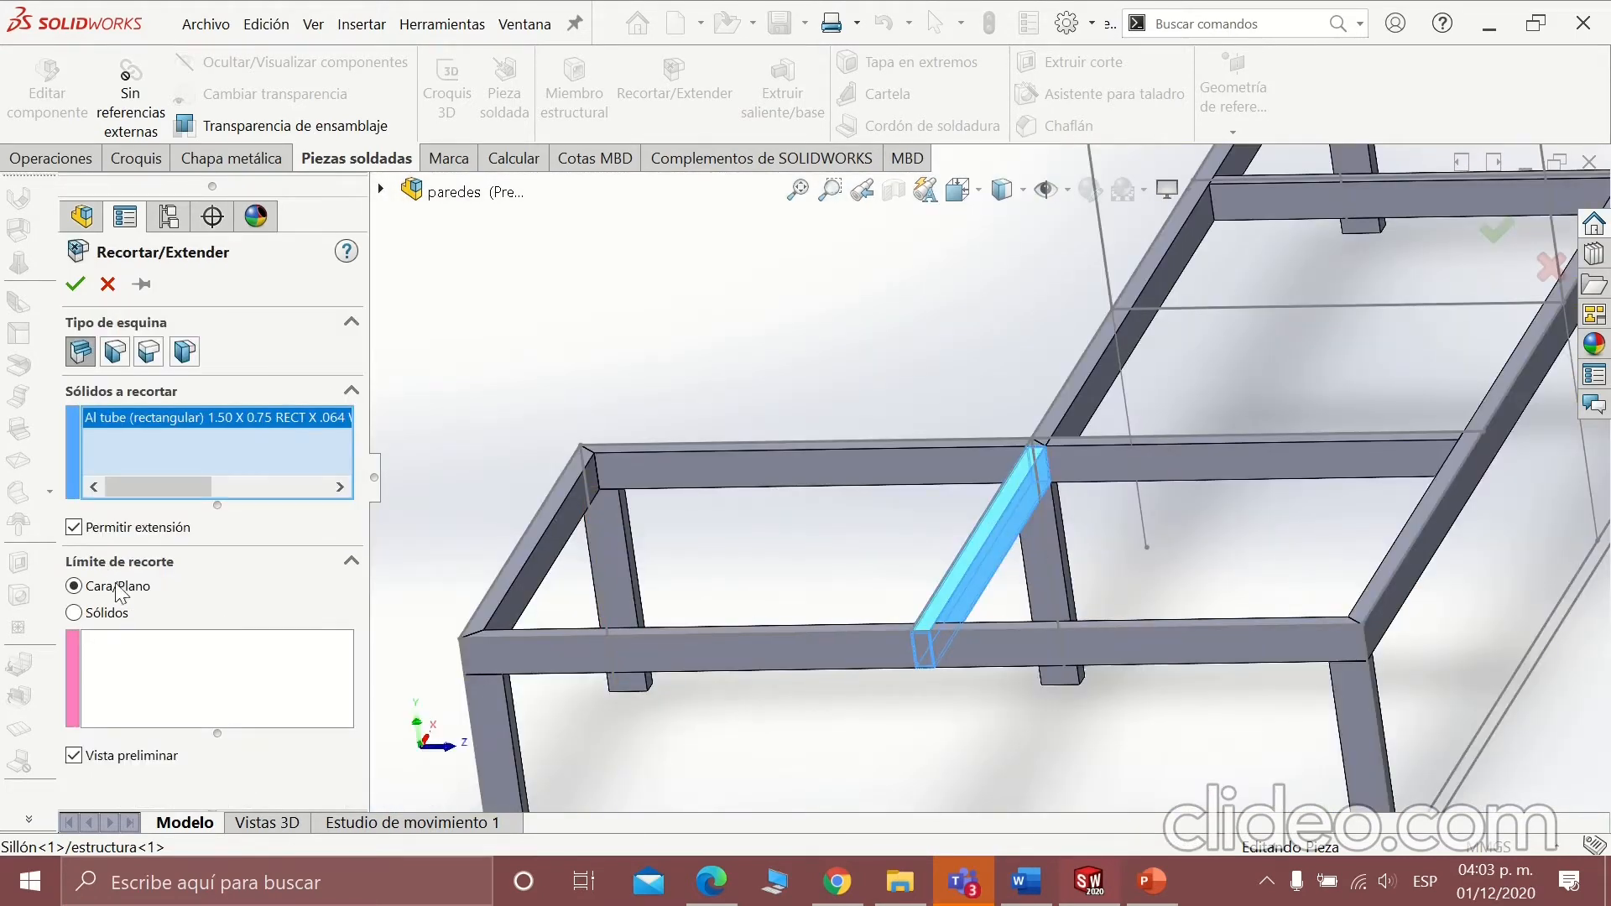
Trim the cross tube between the inner corner and the outer rail to the facing rail faces, keeping only the piece between them.
click(873, 471)
middle_drag(930, 655, 974, 723)
click(152, 438)
key(Delete)
click(760, 391)
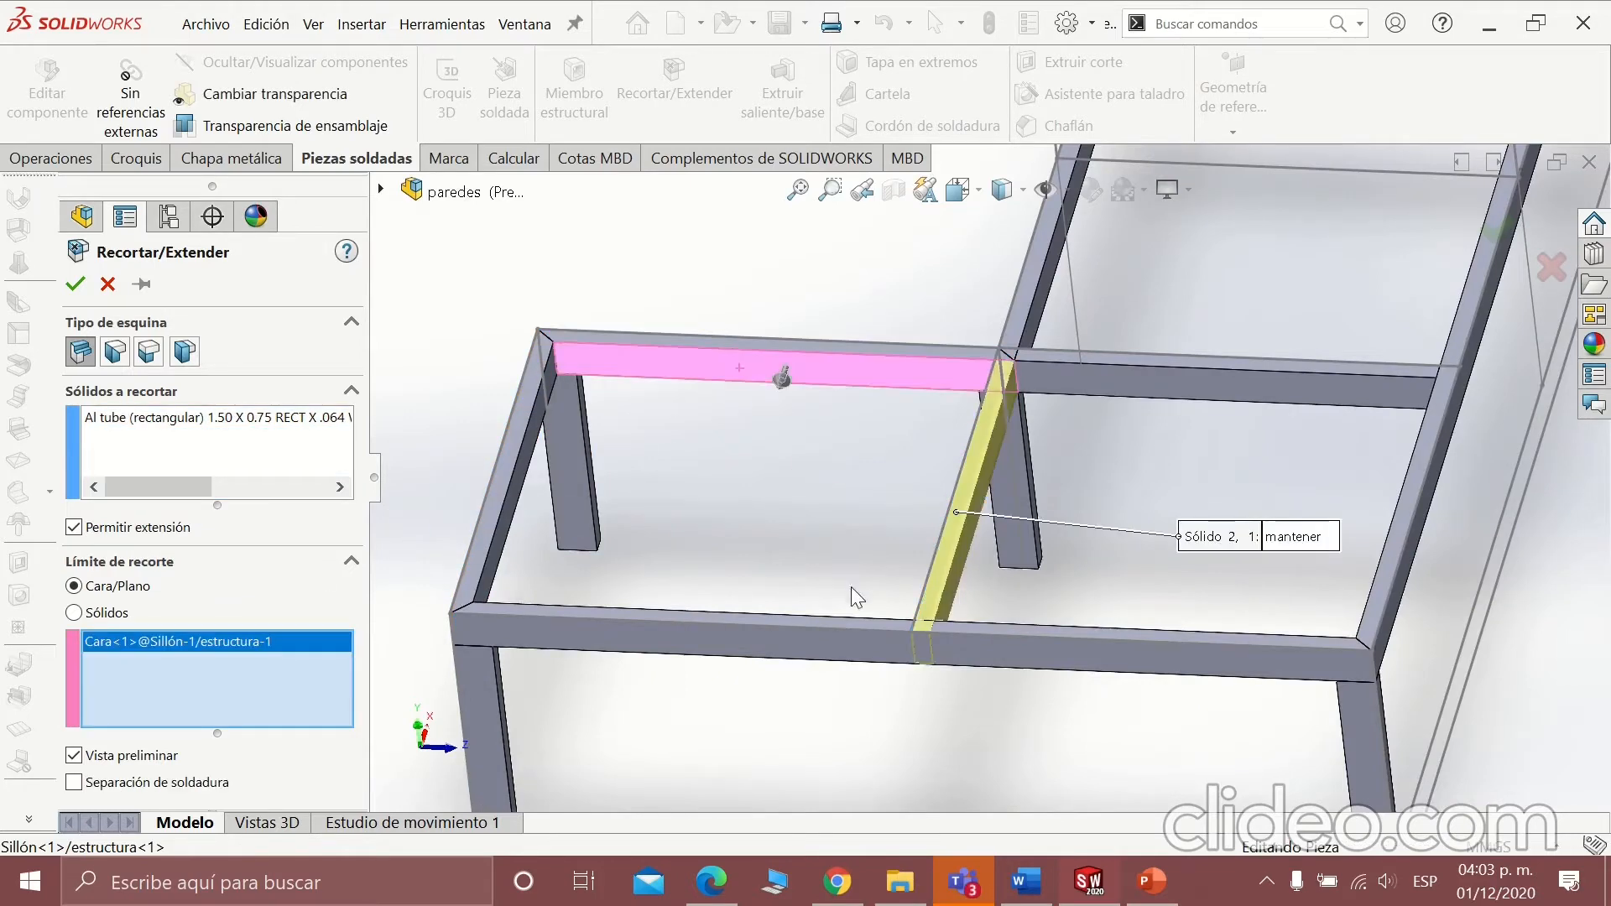
middle_drag(853, 593, 841, 740)
click(852, 588)
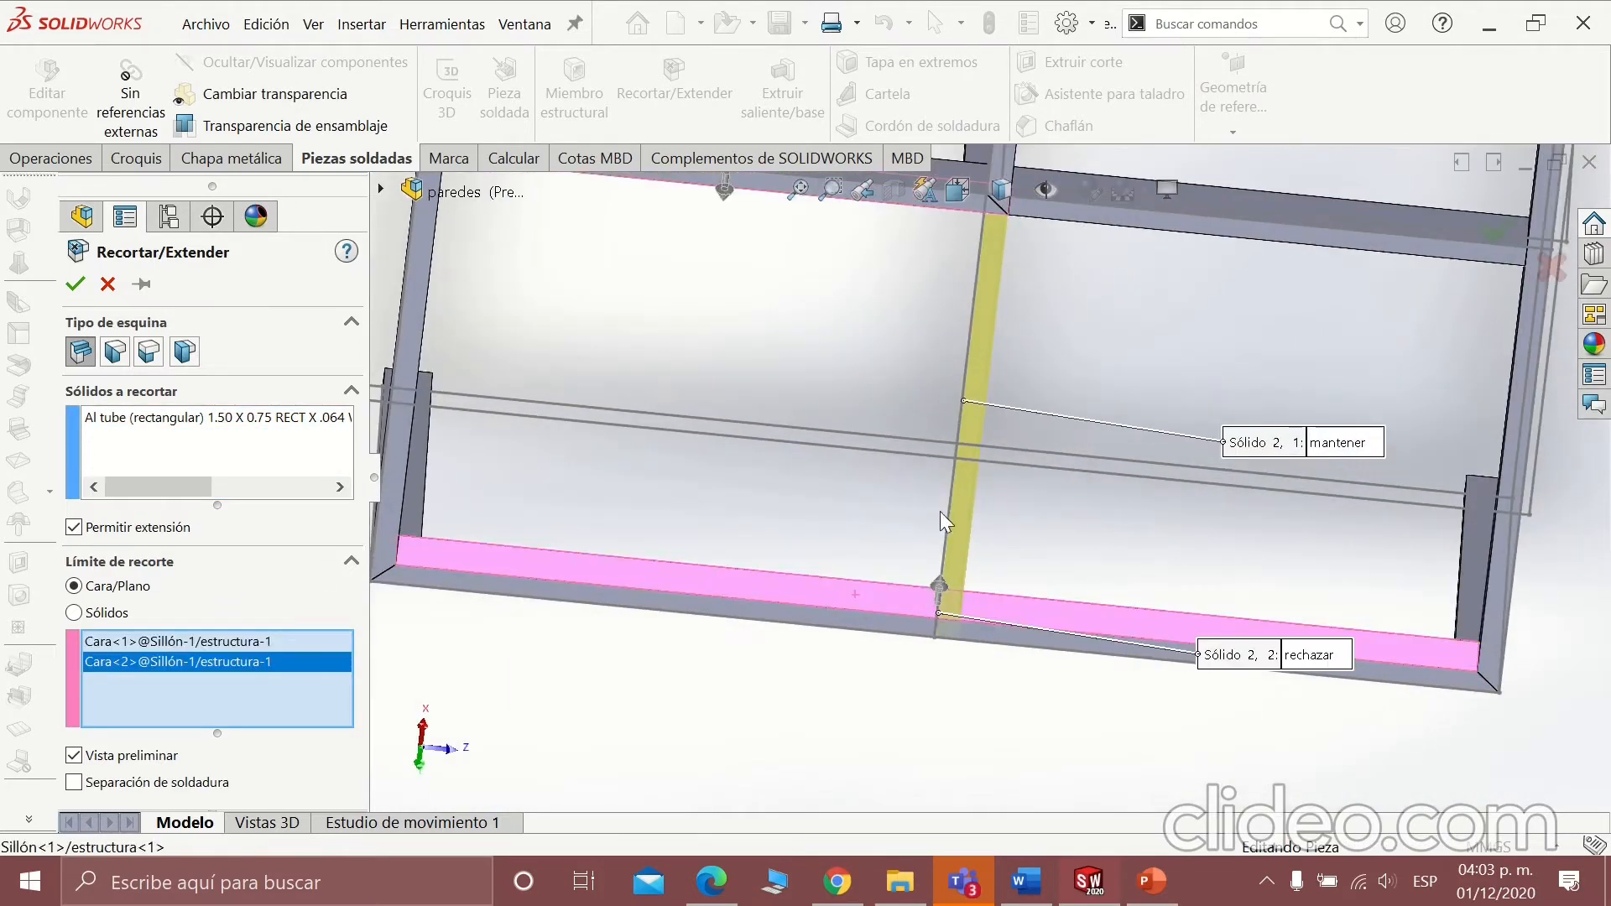
middle_drag(942, 529, 957, 336)
scroll(965, 255, down, 5)
click(77, 286)
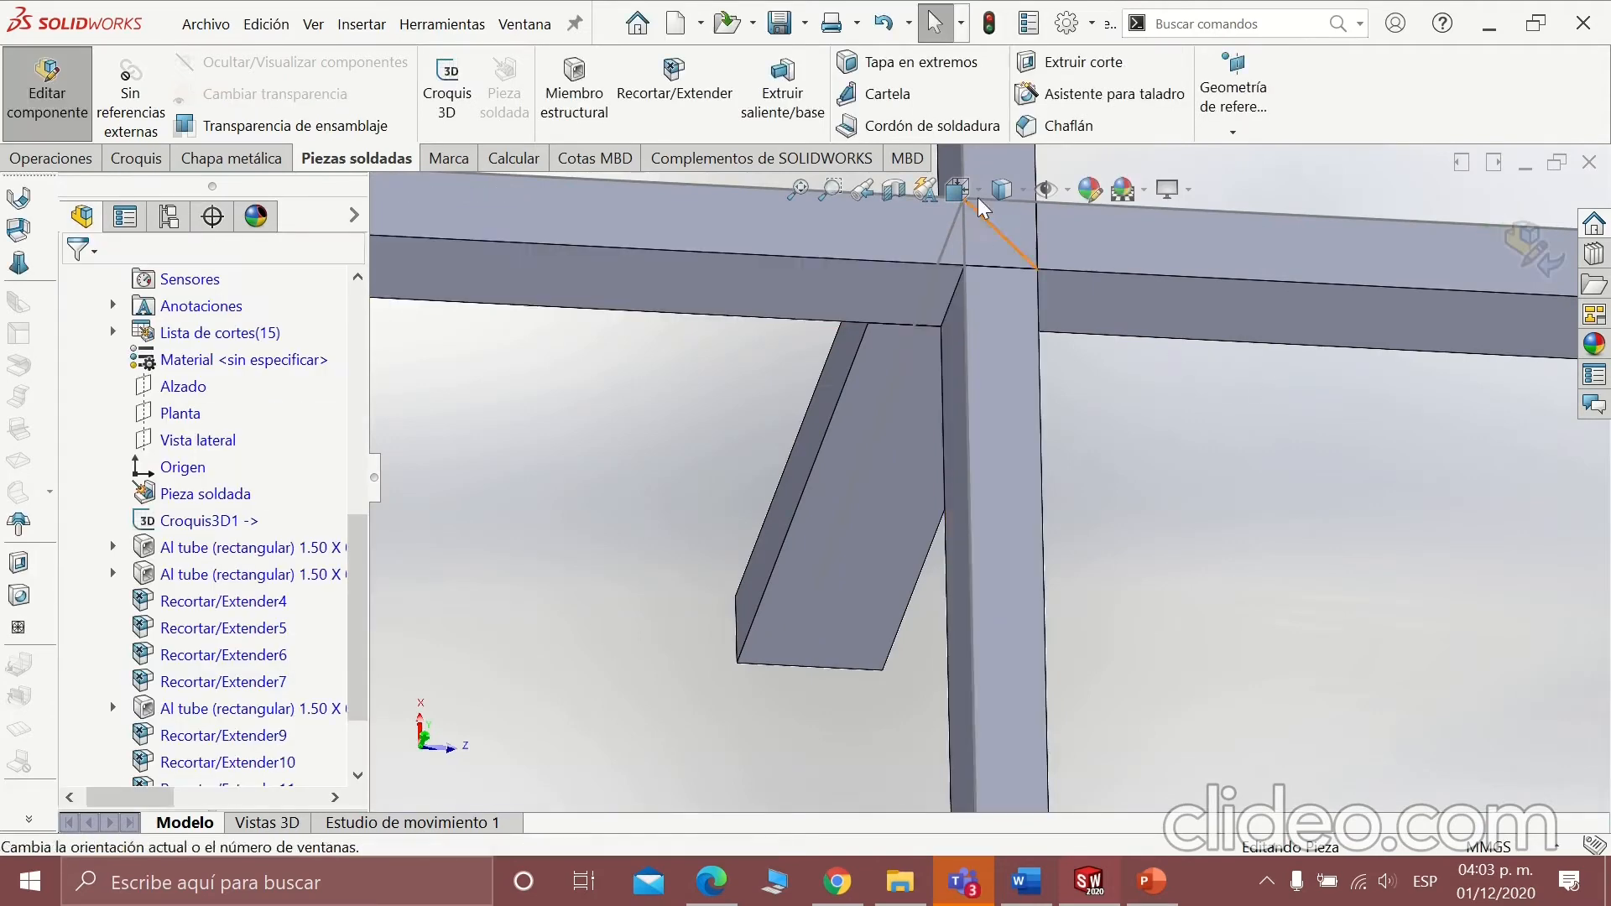
scroll(999, 335, up, 3)
click(608, 50)
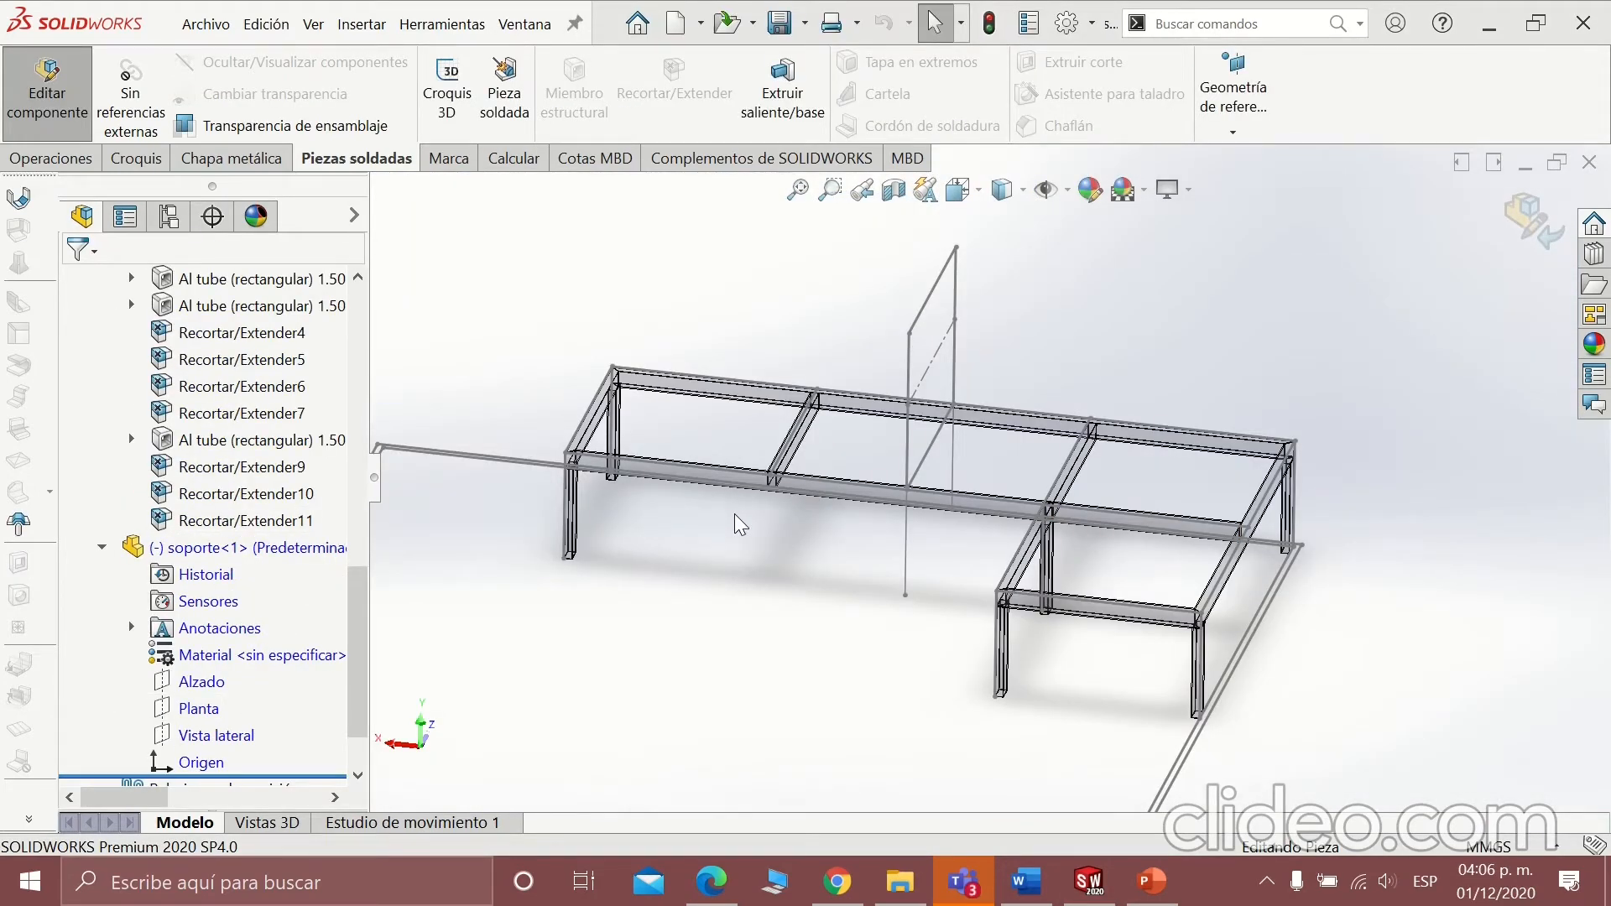
Start a sketch for the soporte part on the top face of the tube frame.
scroll(735, 521, down, 8)
click(737, 385)
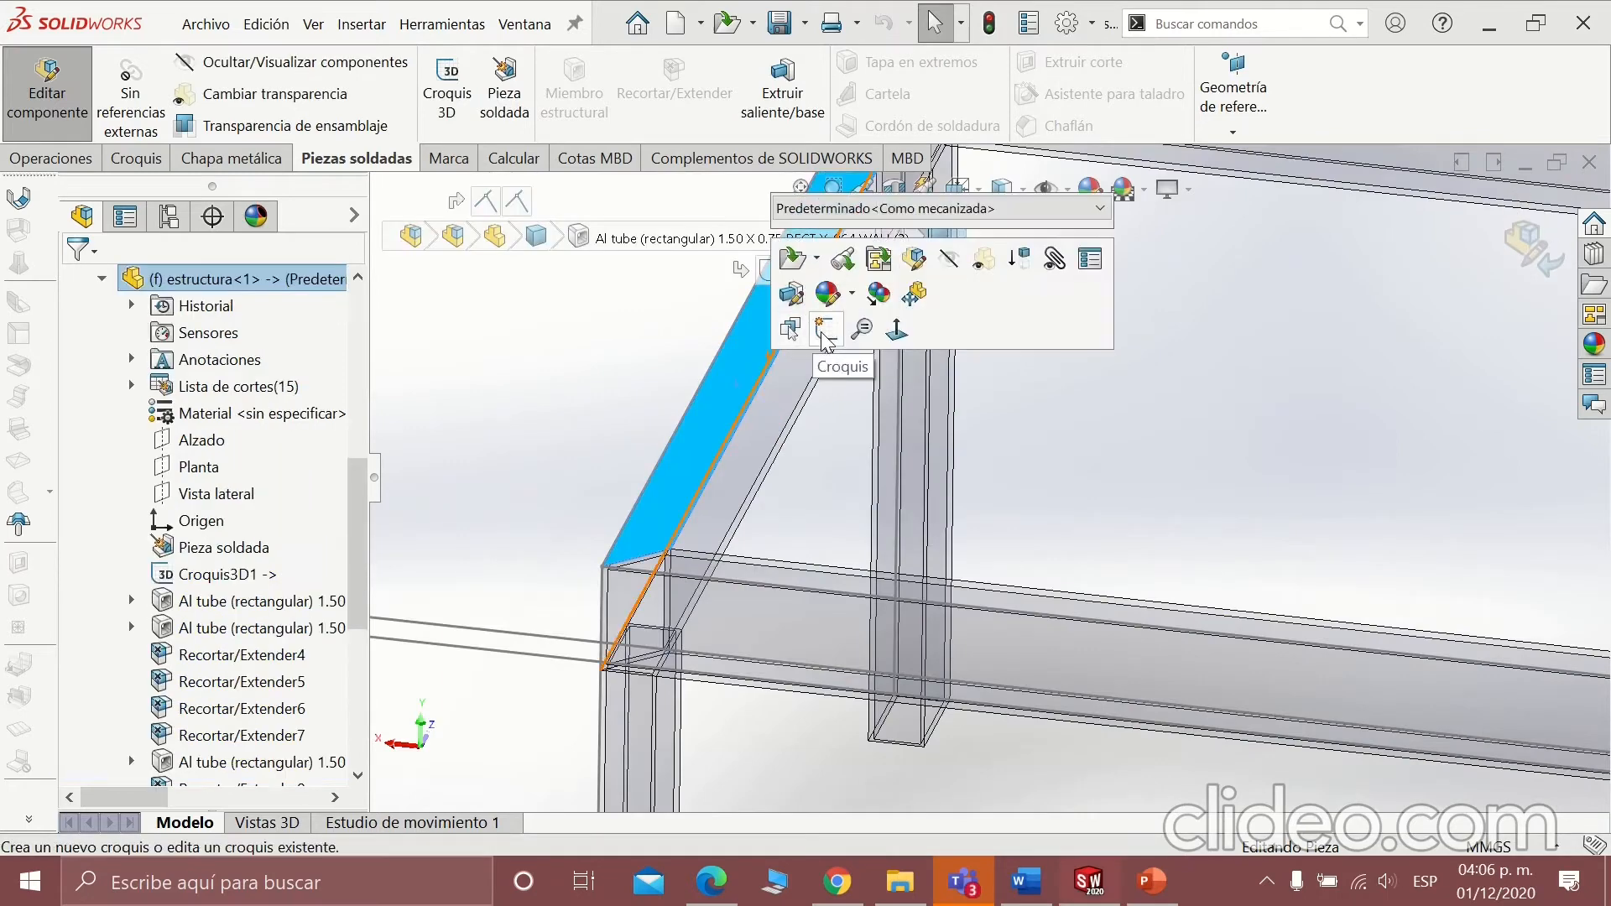
click(790, 331)
drag(358, 519, 358, 661)
click(237, 686)
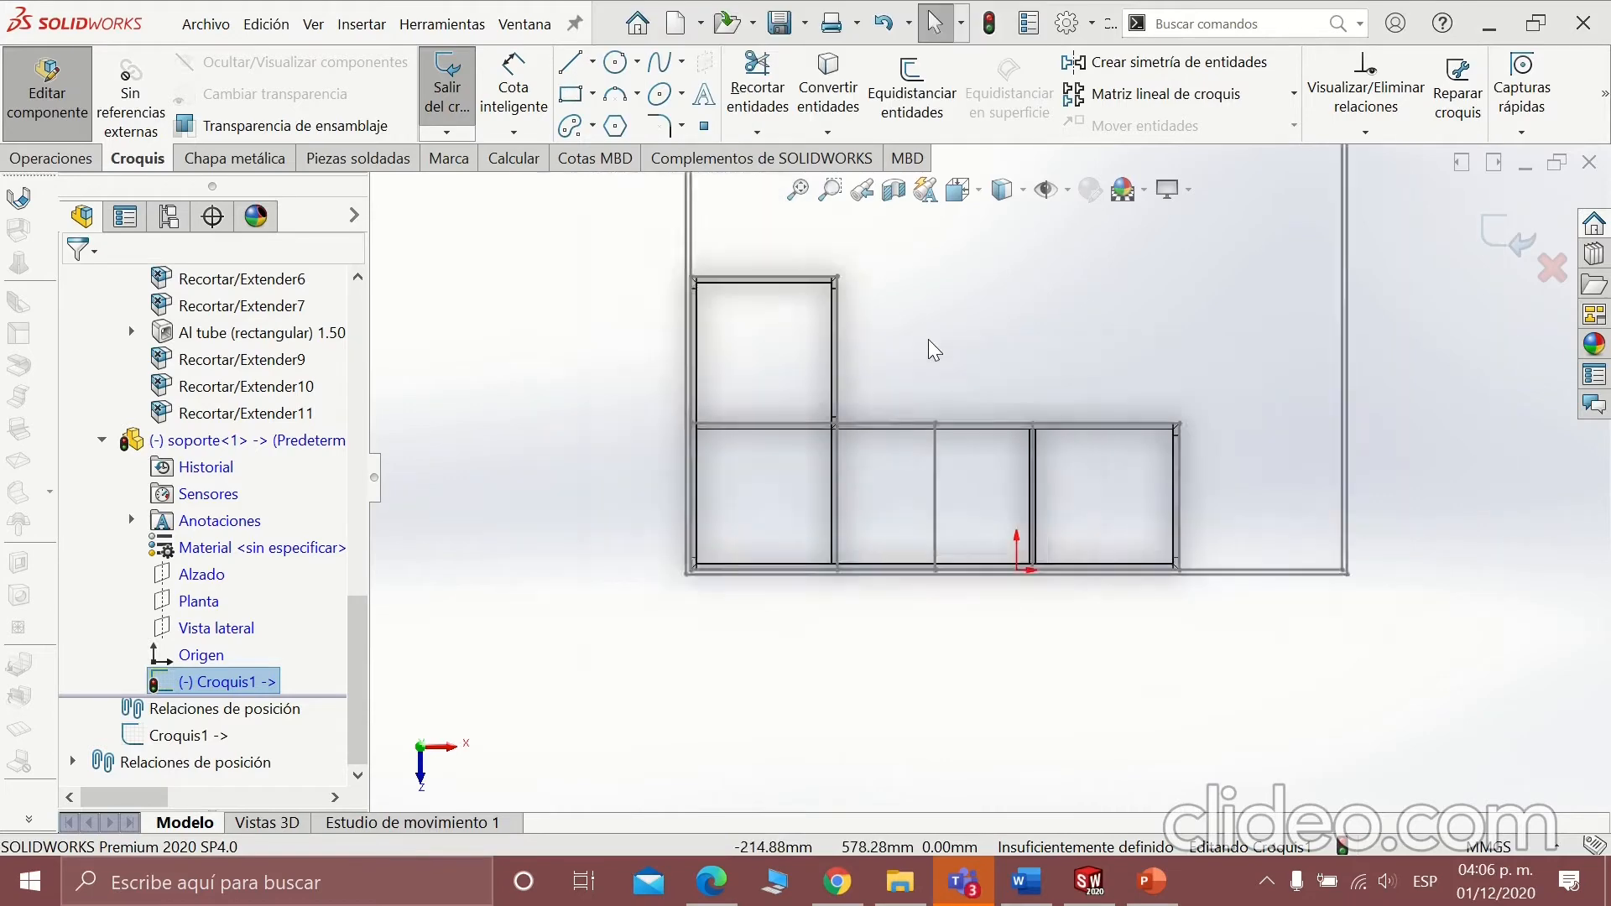
Sketch a closed L-shaped outline with lines along the outer corners of the sofa frame.
scroll(931, 328, down, 1)
scroll(933, 587, up, 4)
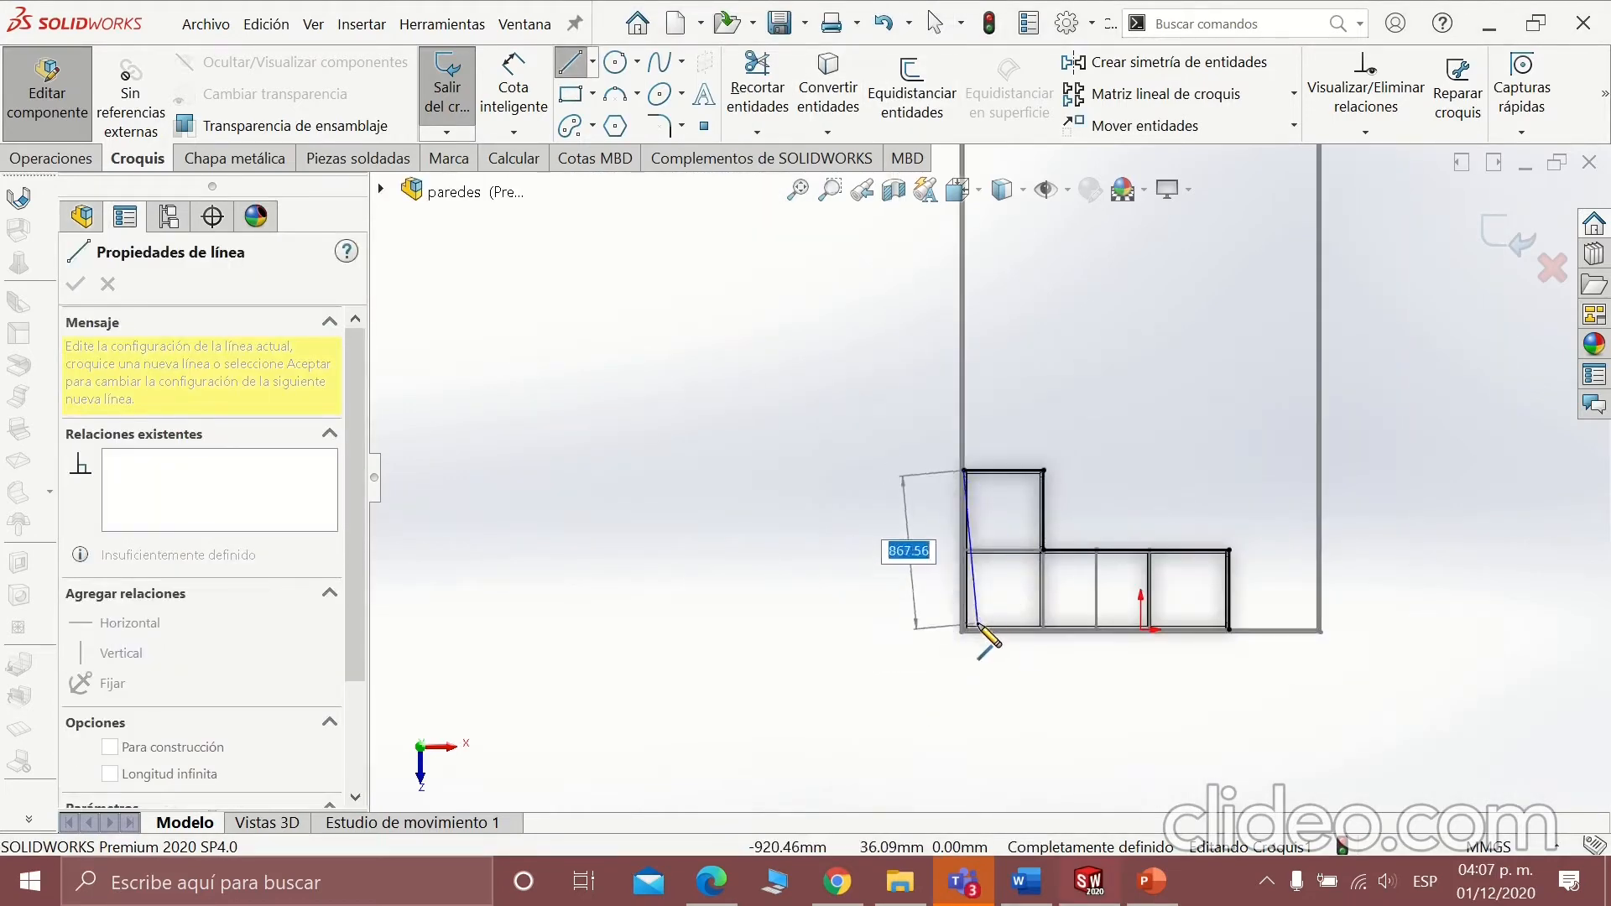
scroll(975, 639, down, 10)
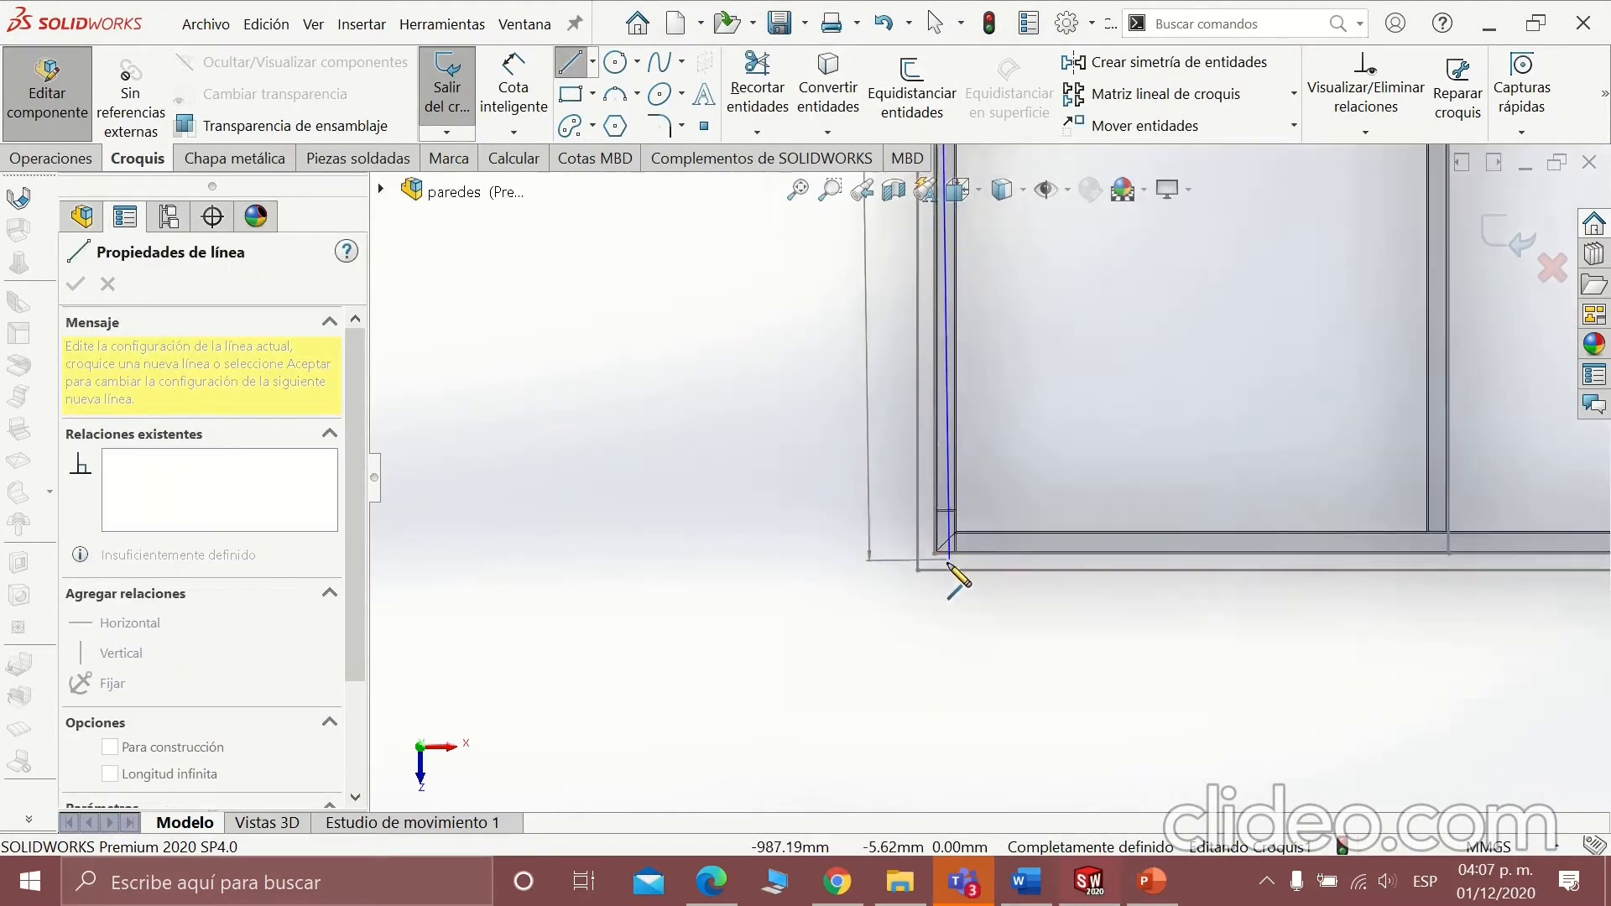
scroll(942, 546, up, 8)
scroll(1310, 504, down, 5)
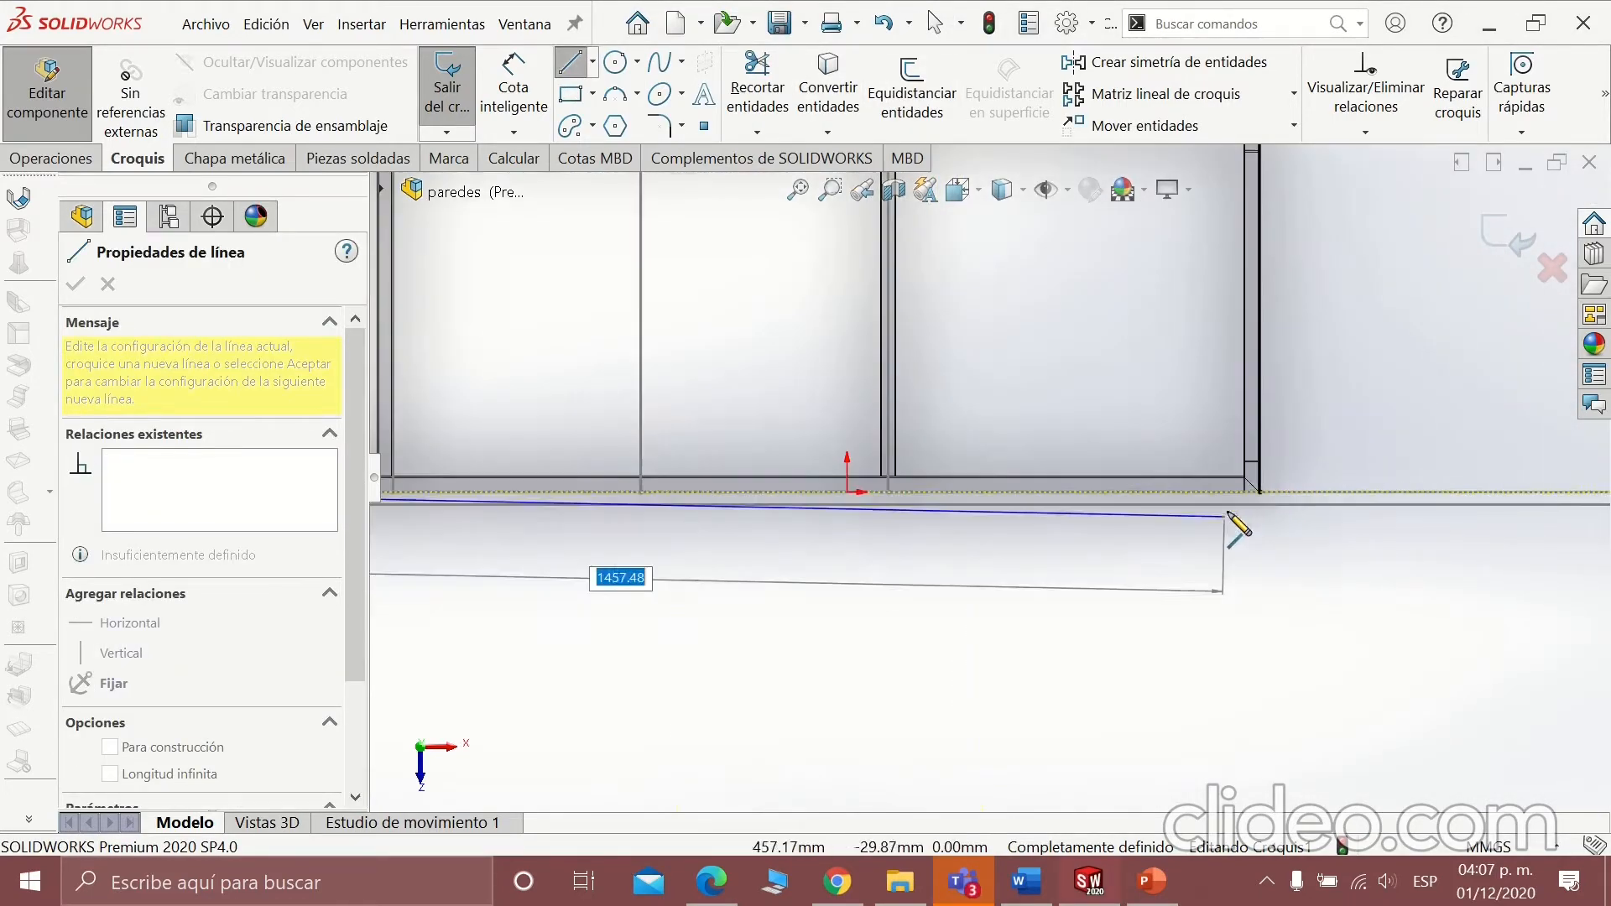
key(Escape)
key(Escape)
scroll(966, 537, up, 4)
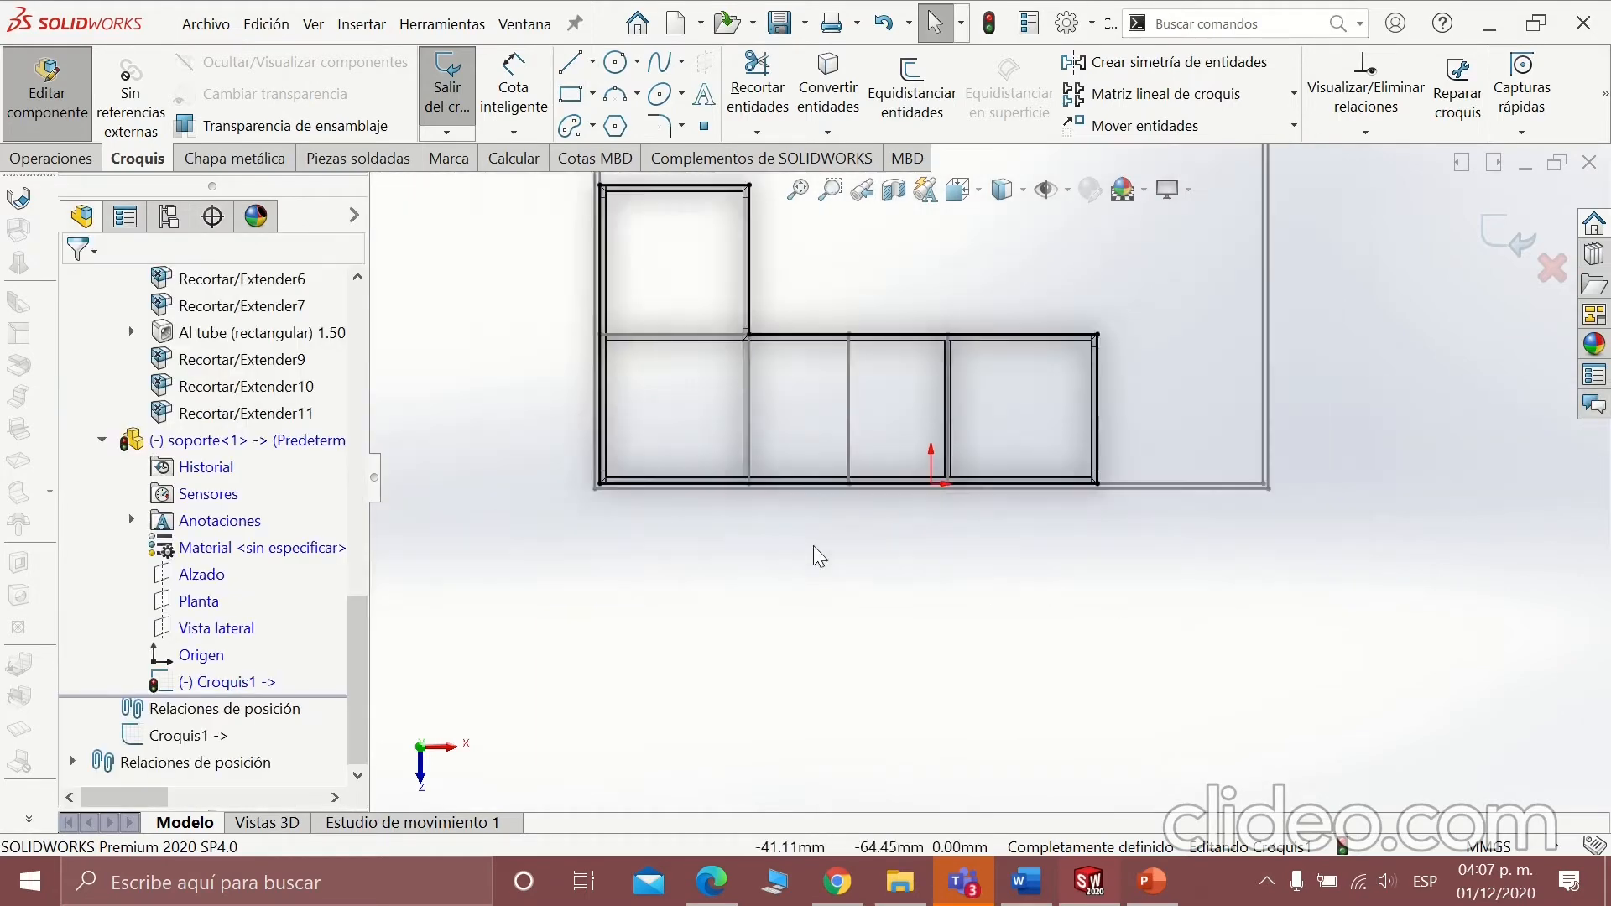
Extrude the L-shaped outline 150 mm downward around the frame.
mouse_move(813, 554)
middle_down()
mouse_move(820, 342)
mouse_move(949, 453)
middle_up()
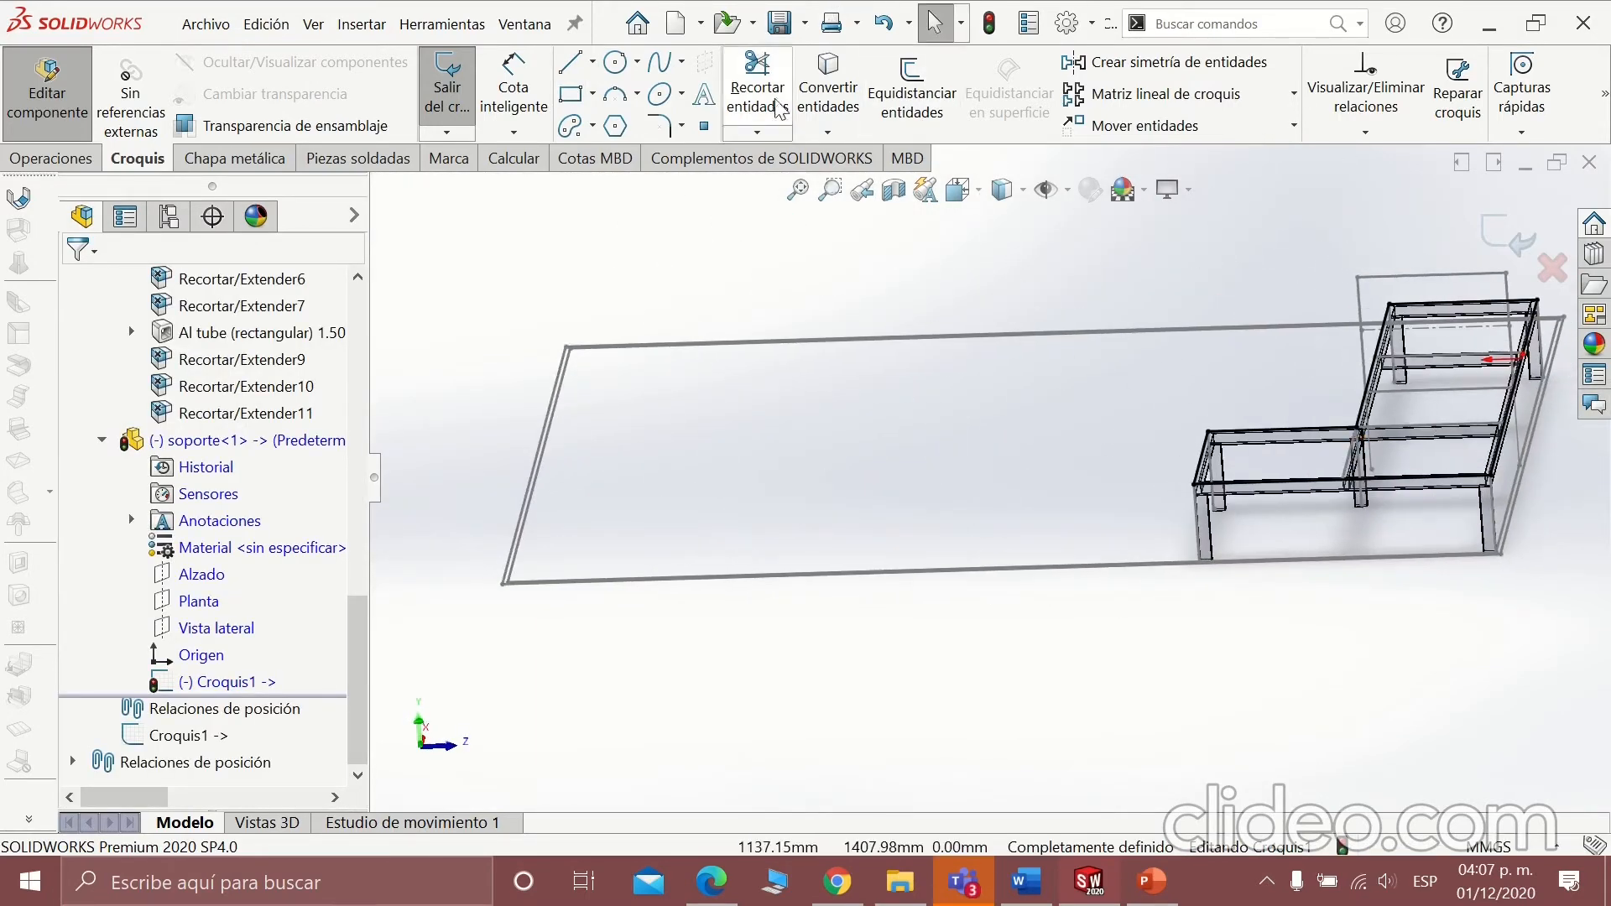
click(77, 162)
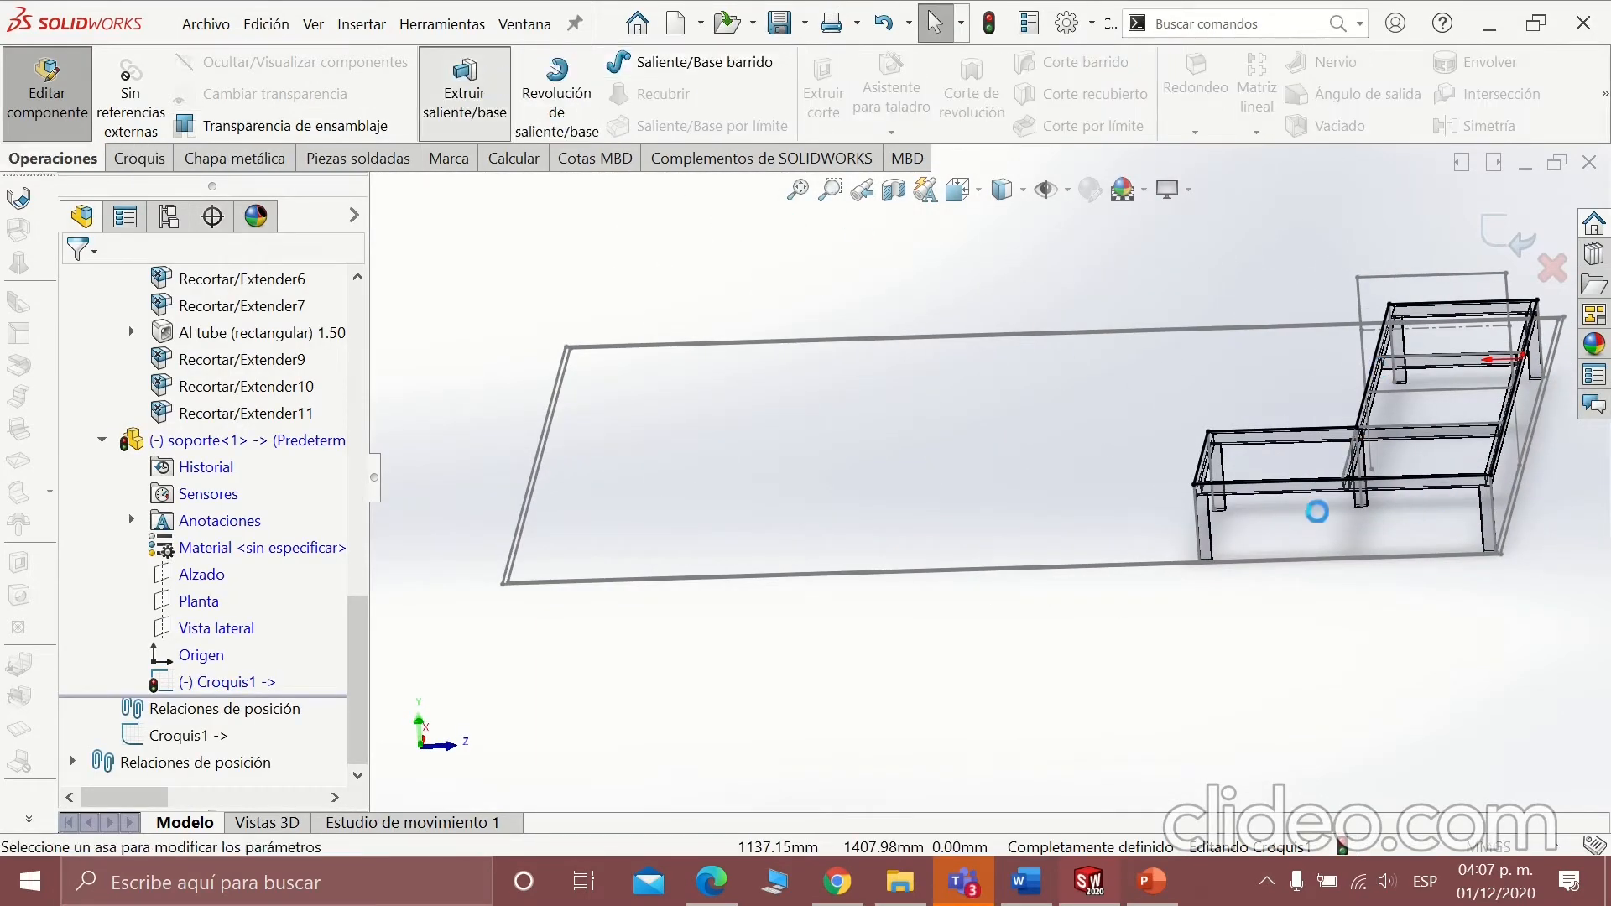
click(315, 417)
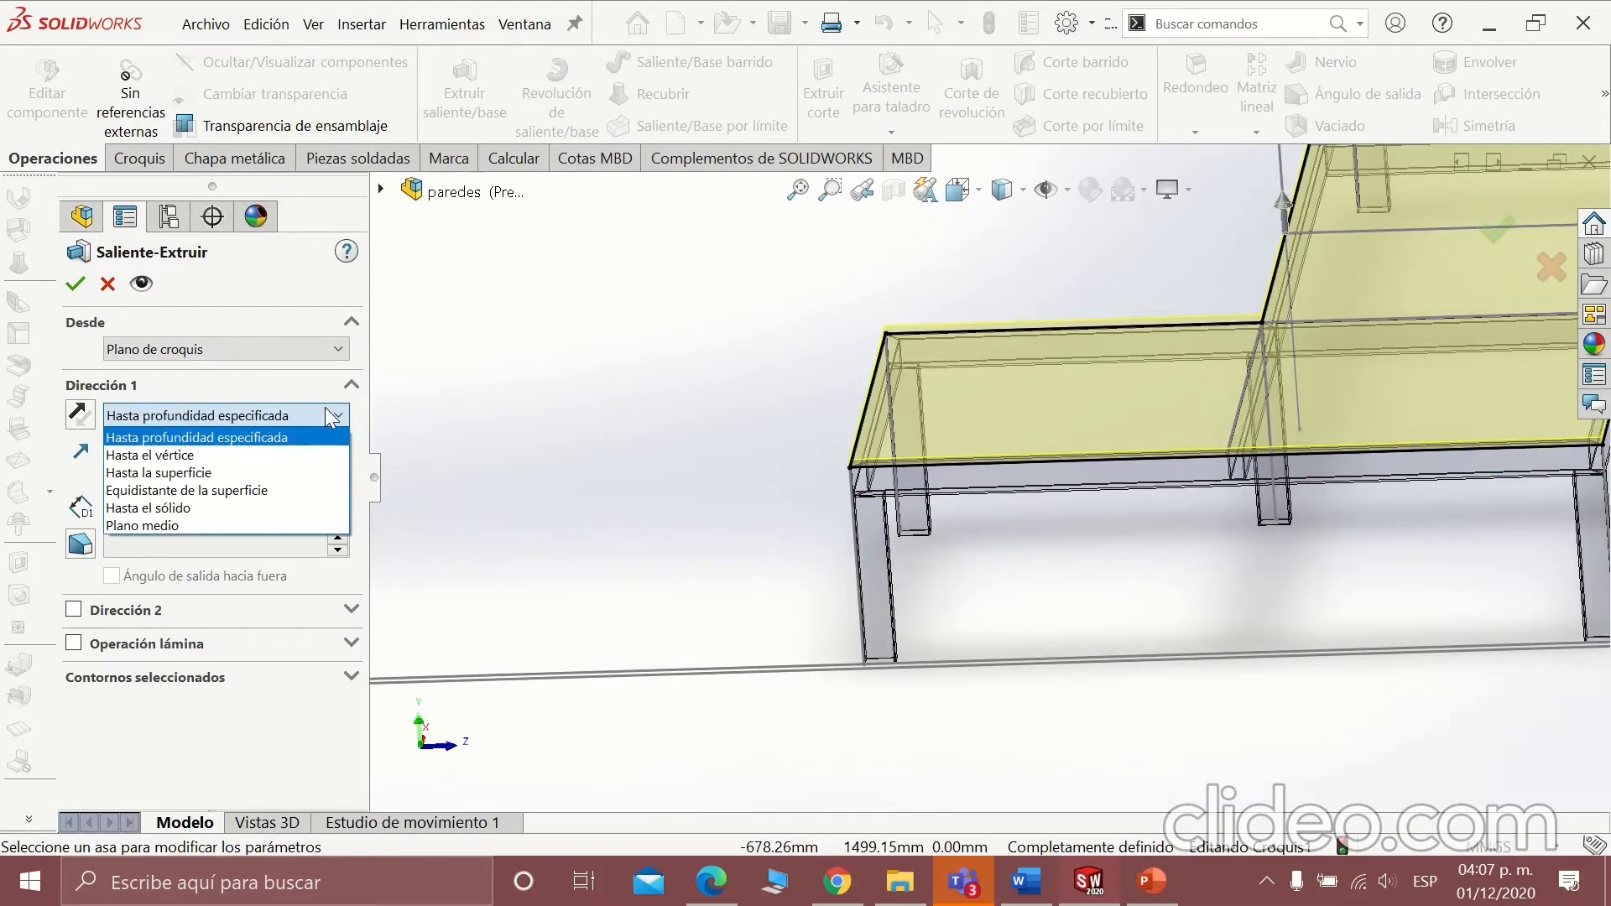
click(210, 438)
text(180)
key(Return)
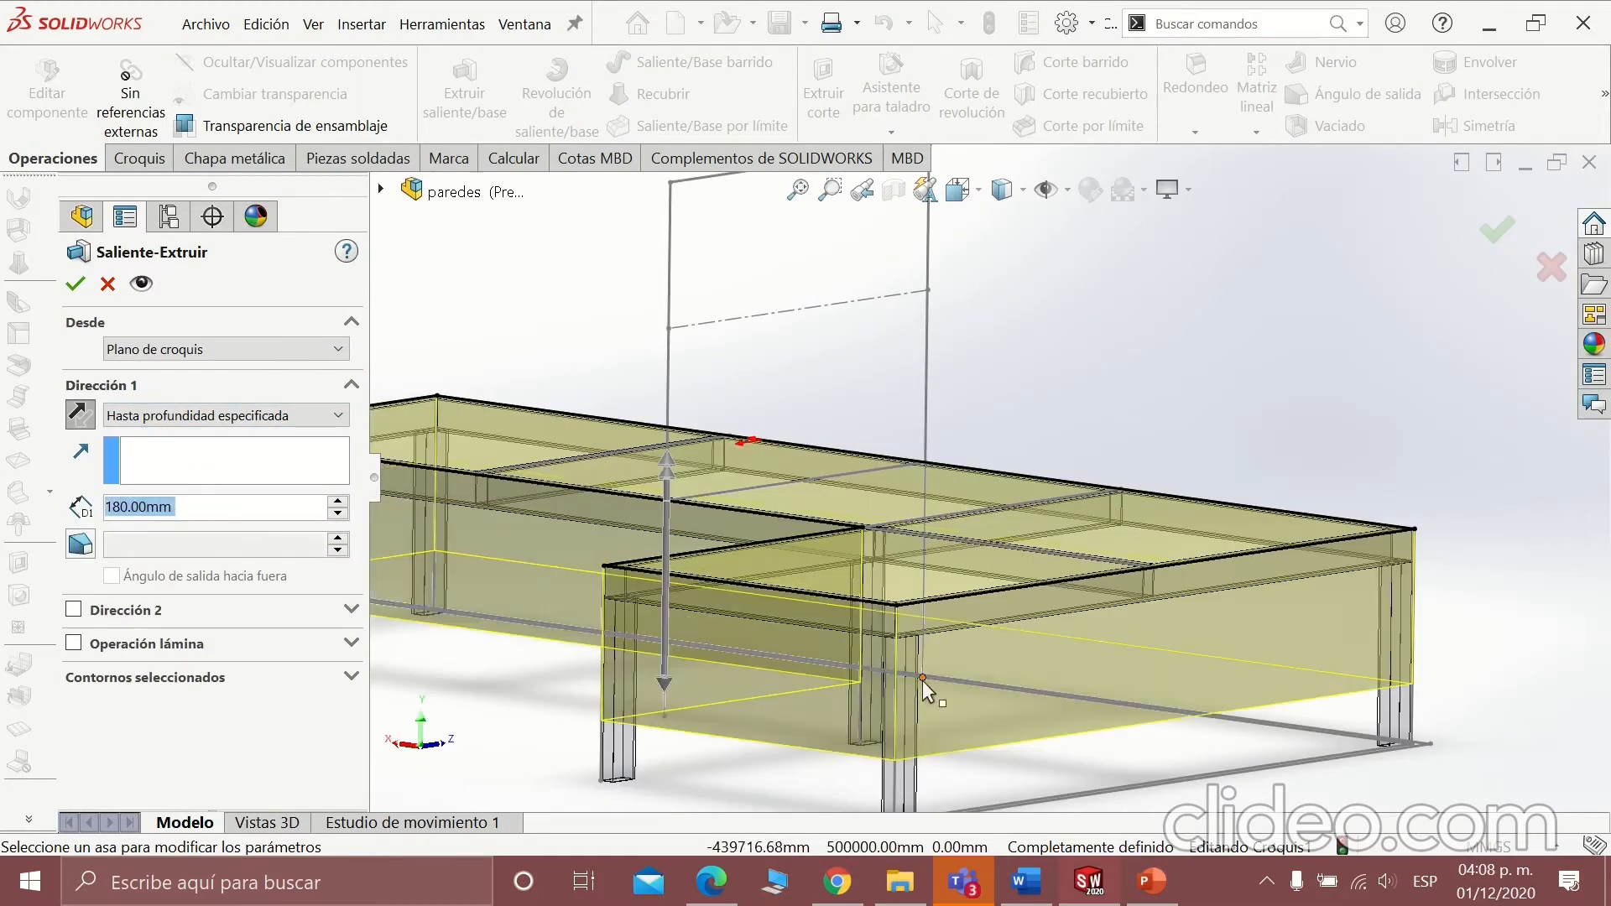
text(150)
key(Return)
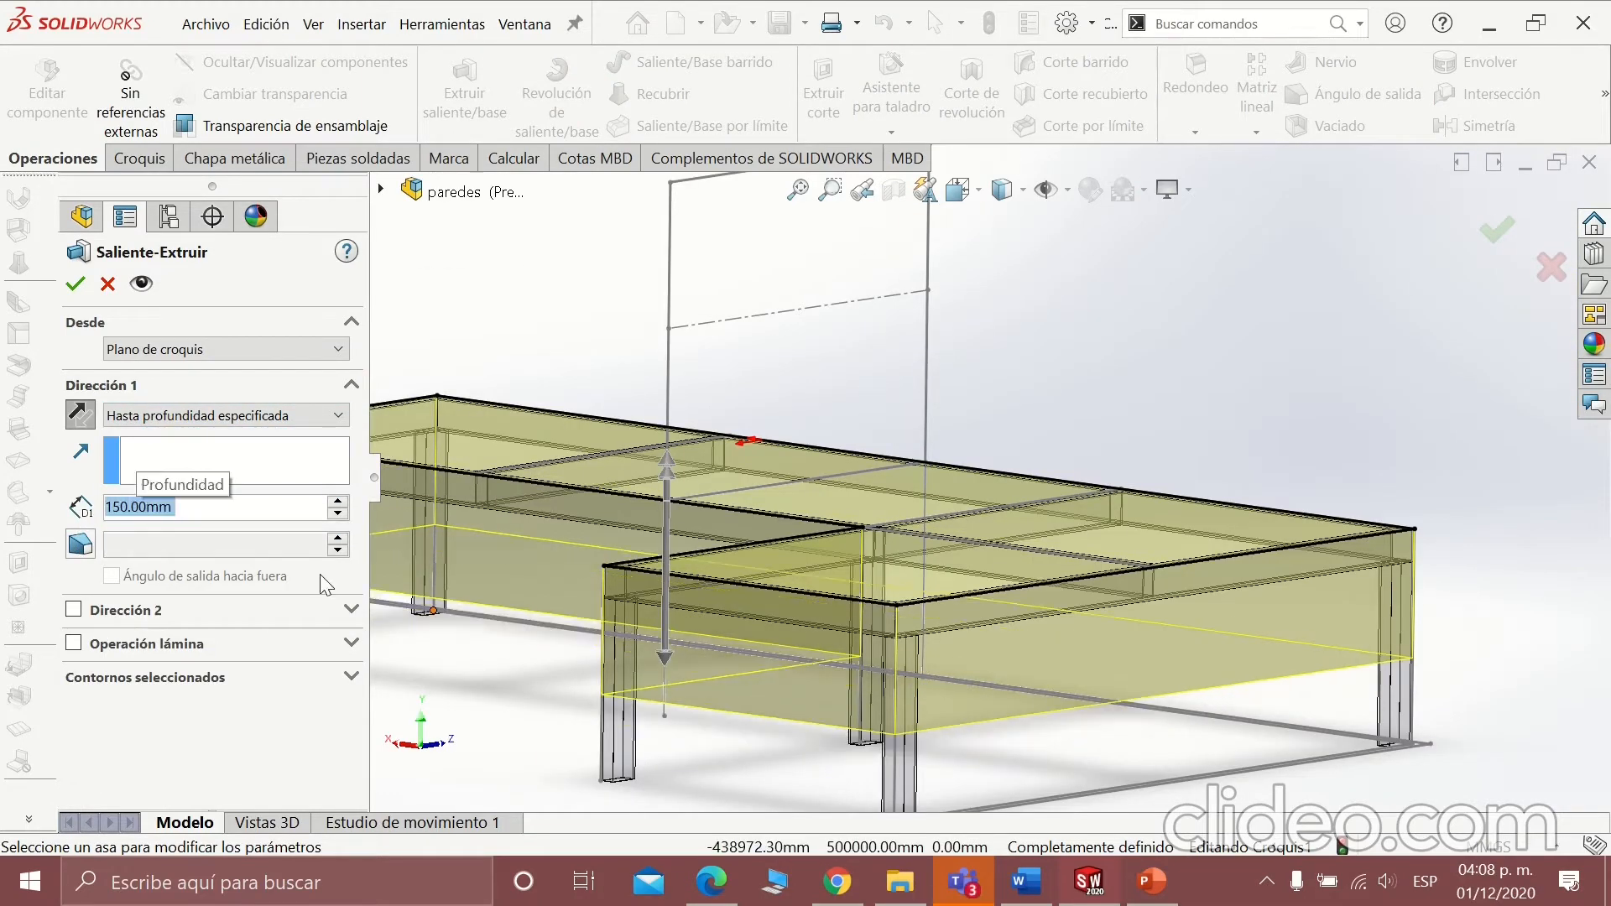
click(76, 285)
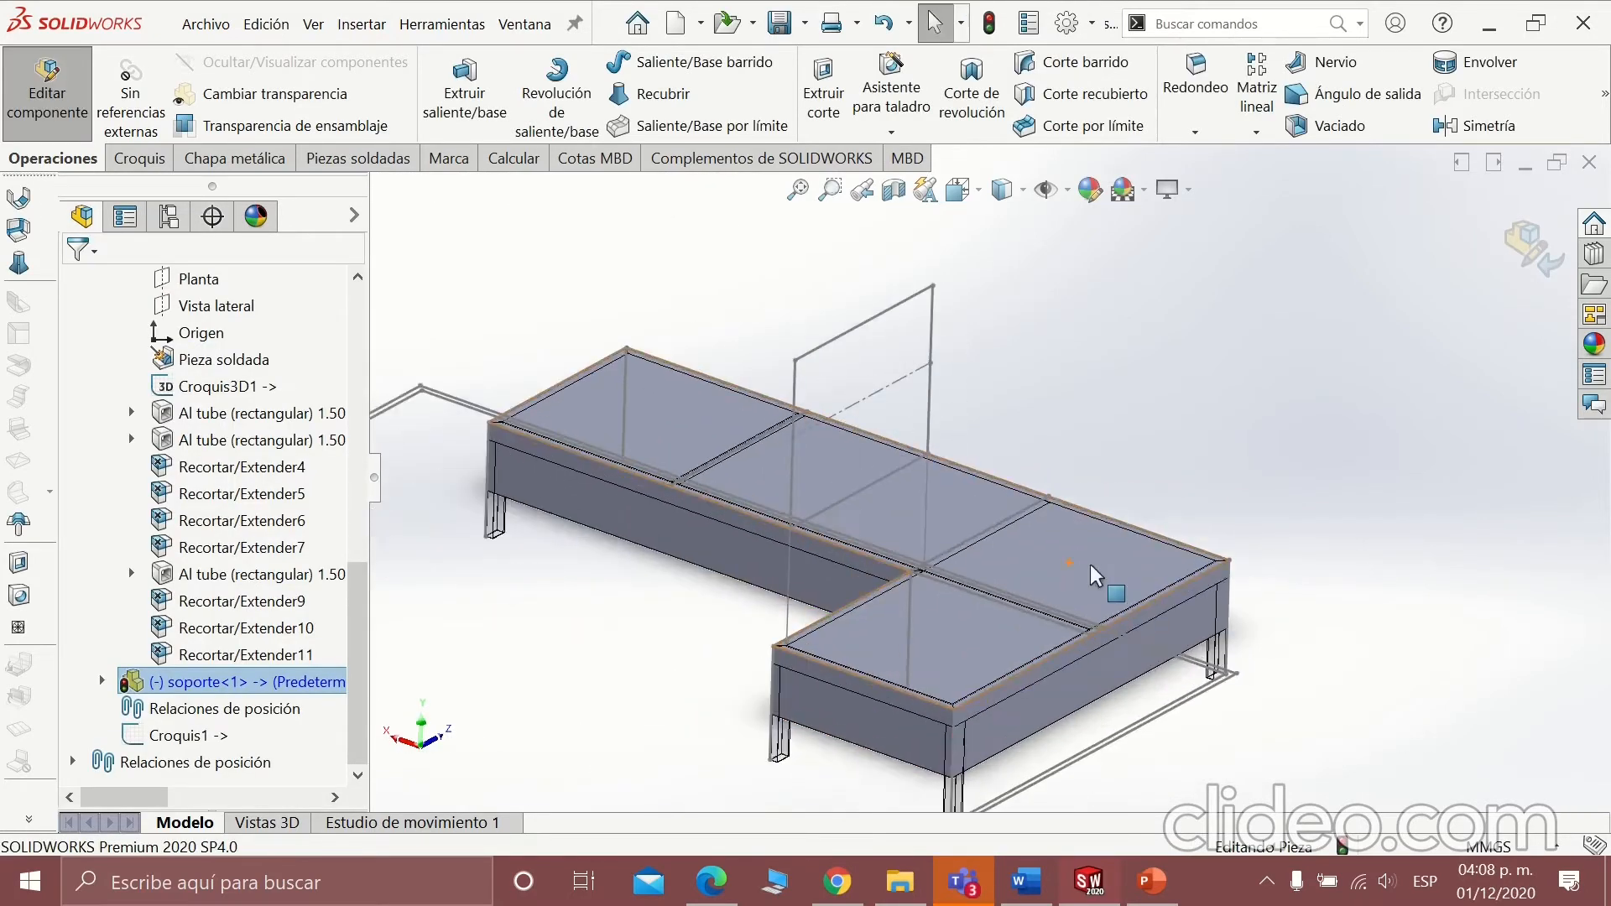
Convert the L-shaped body to 1.20 mm sheet metal with a 1.00 mm bend radius, fixing its top face and bending its edges.
click(236, 158)
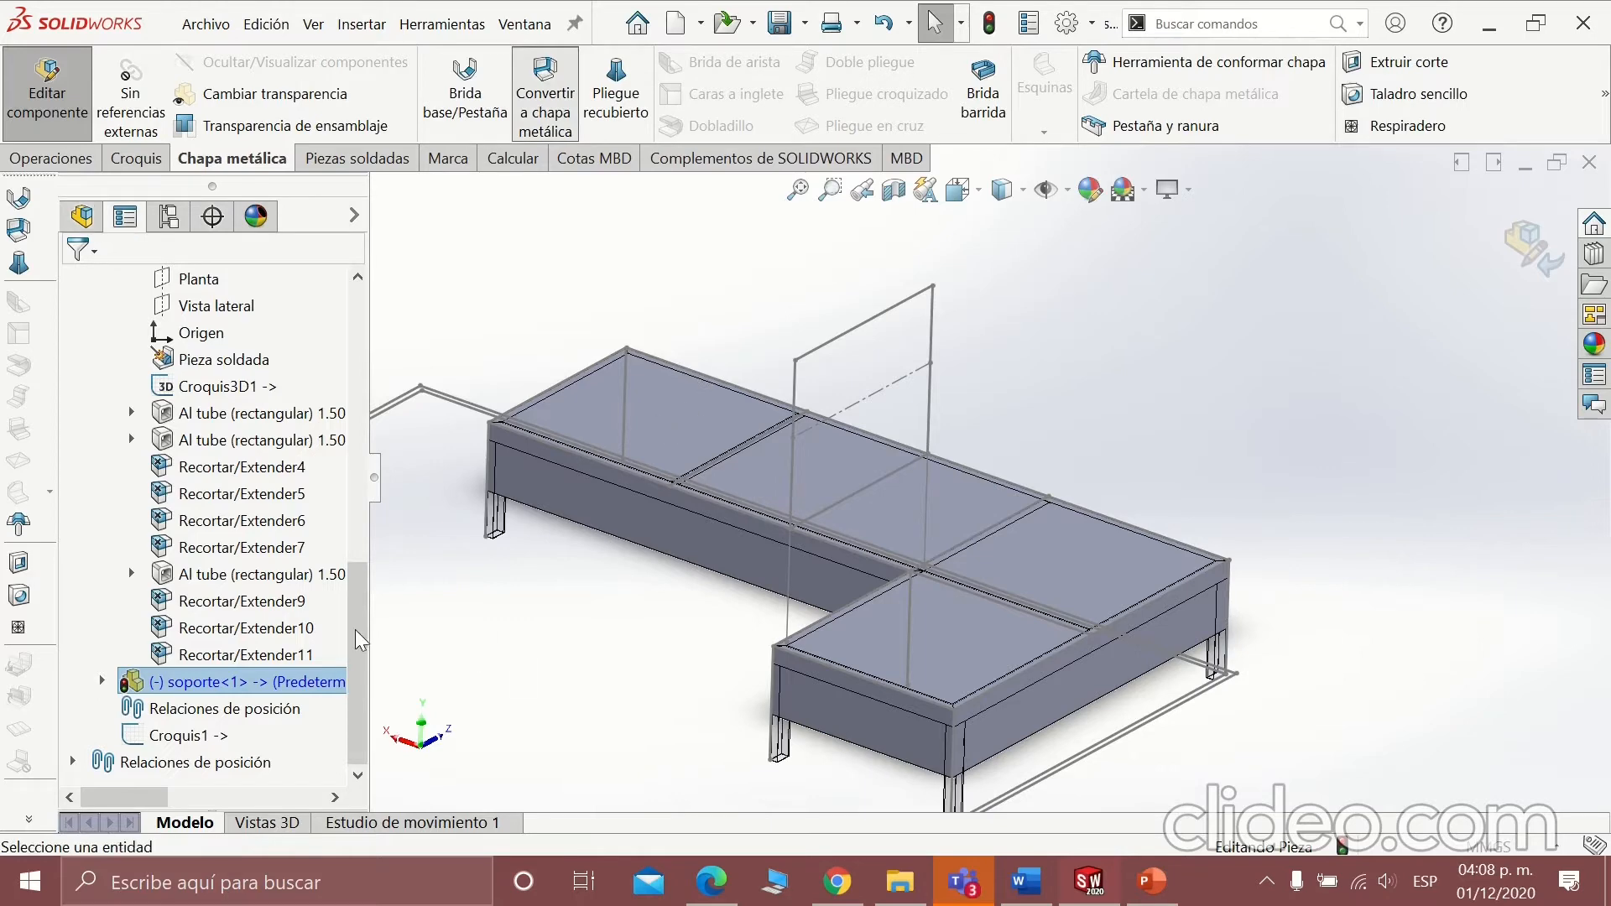
click(639, 413)
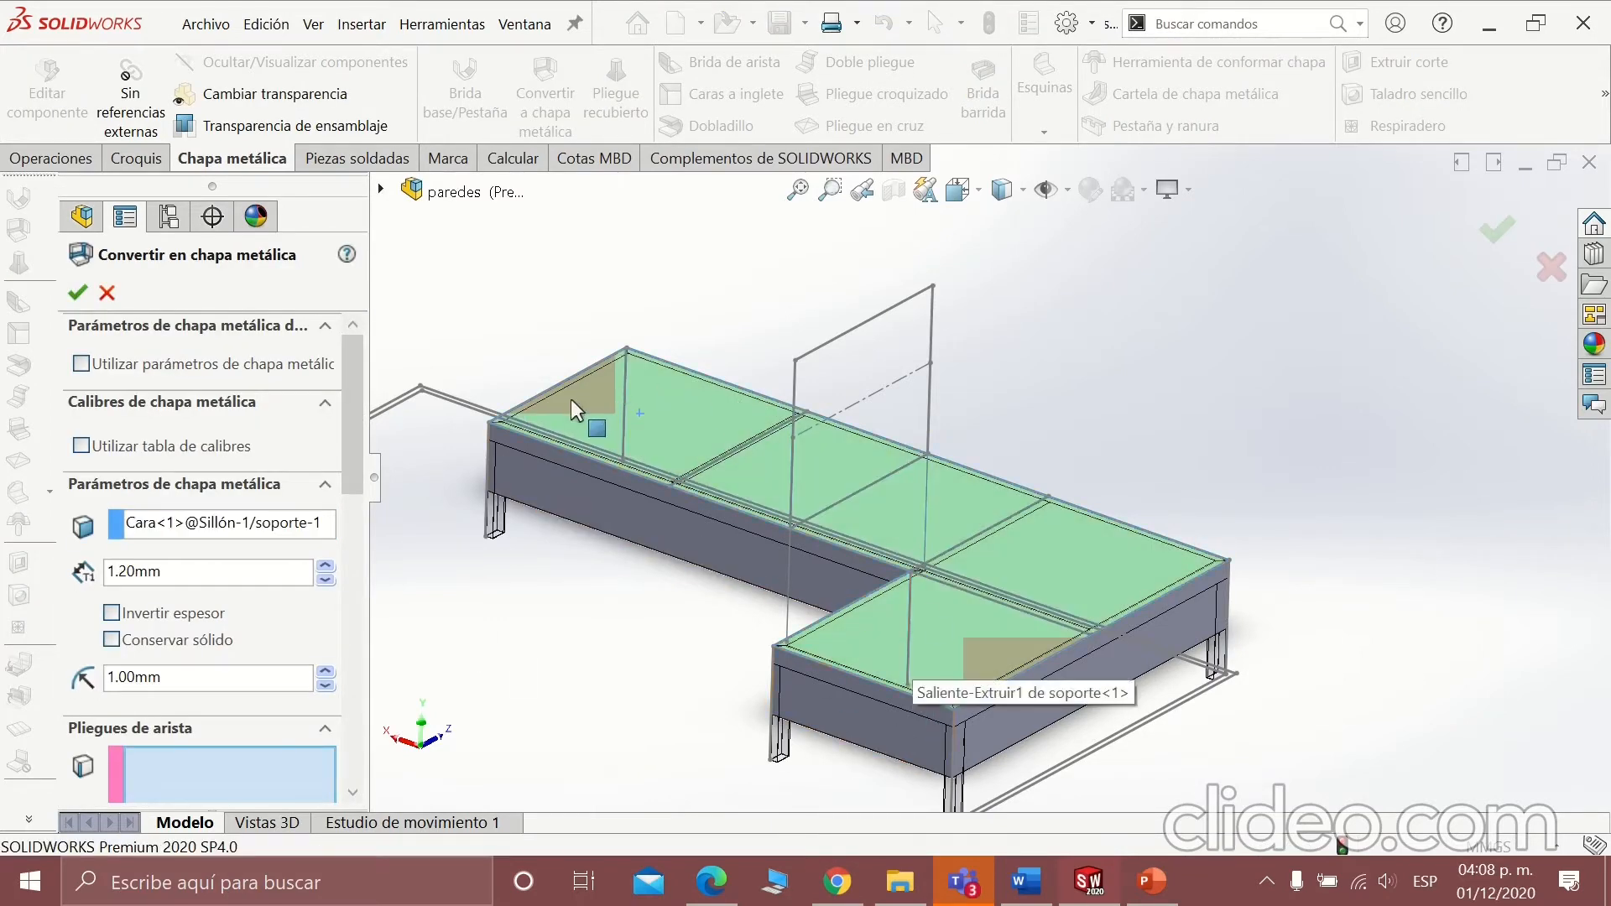
scroll(990, 669, down, 6)
scroll(911, 617, up, 5)
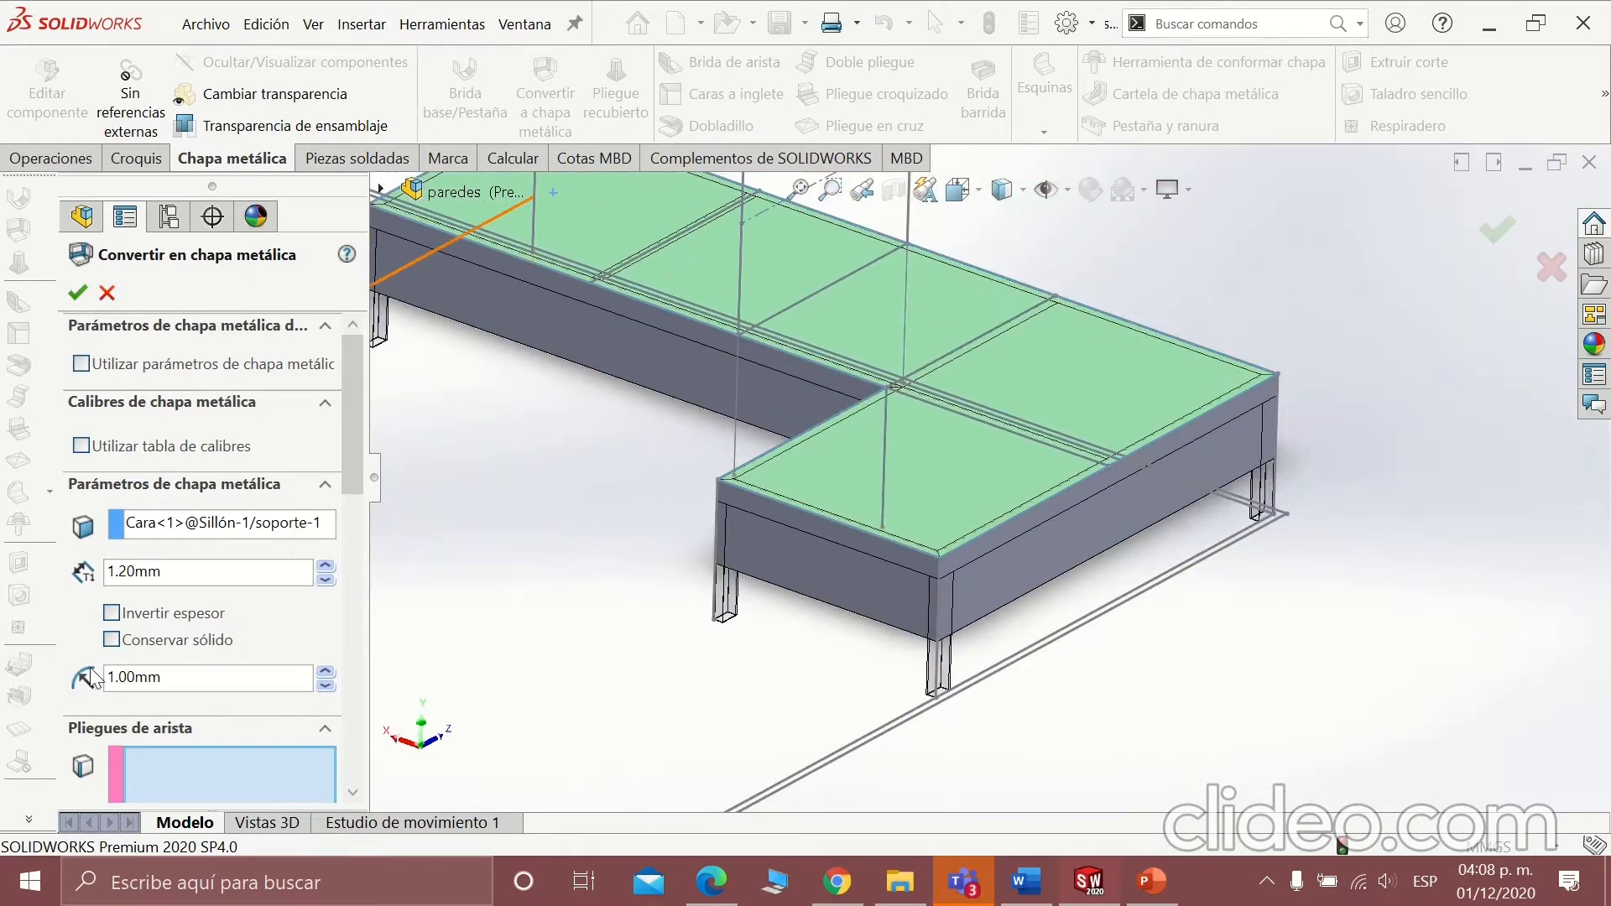
scroll(238, 757, down, 2)
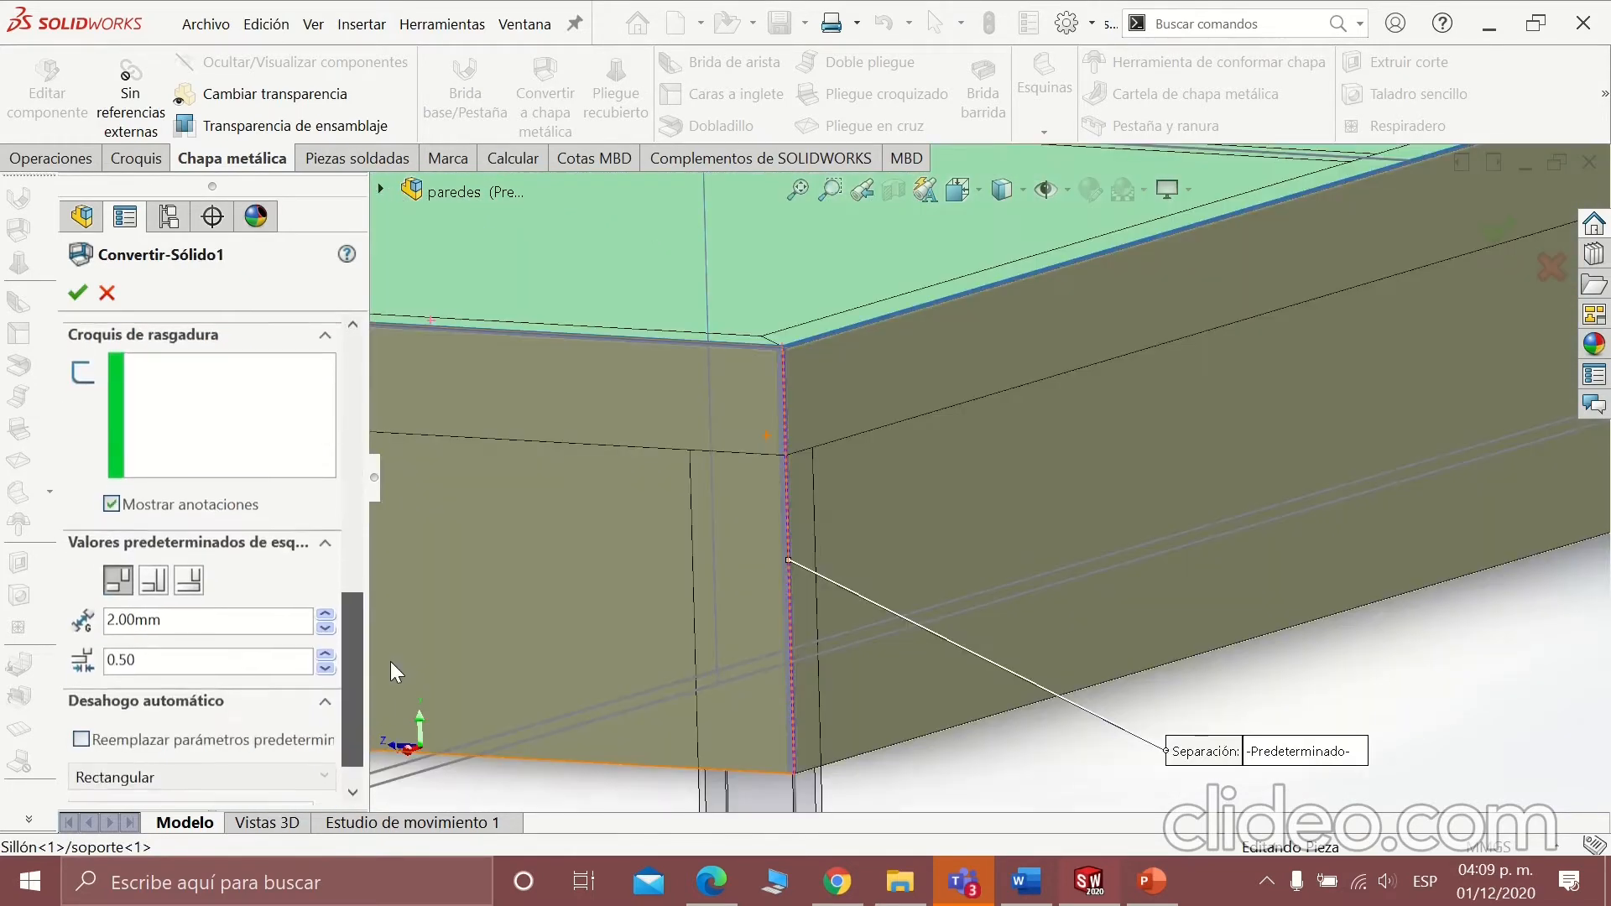
scroll(94, 326, down, 1)
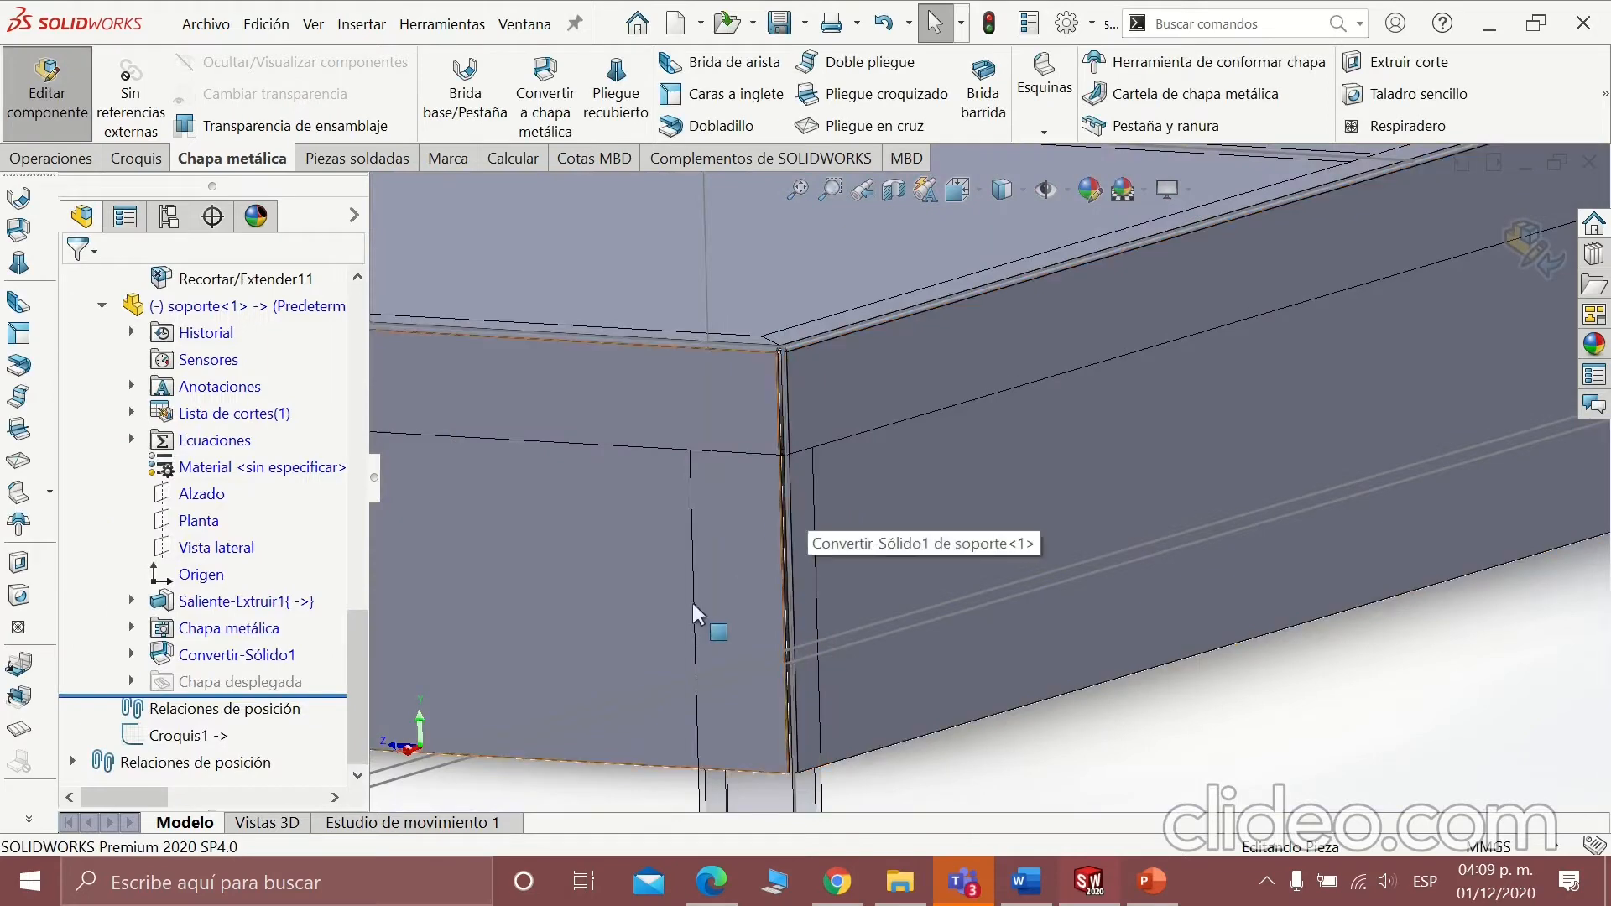
scroll(873, 537, up, 6)
middle_drag(909, 460, 1080, 493)
middle_drag(1211, 659, 1387, 745)
scroll(1386, 745, up, 2)
click(646, 63)
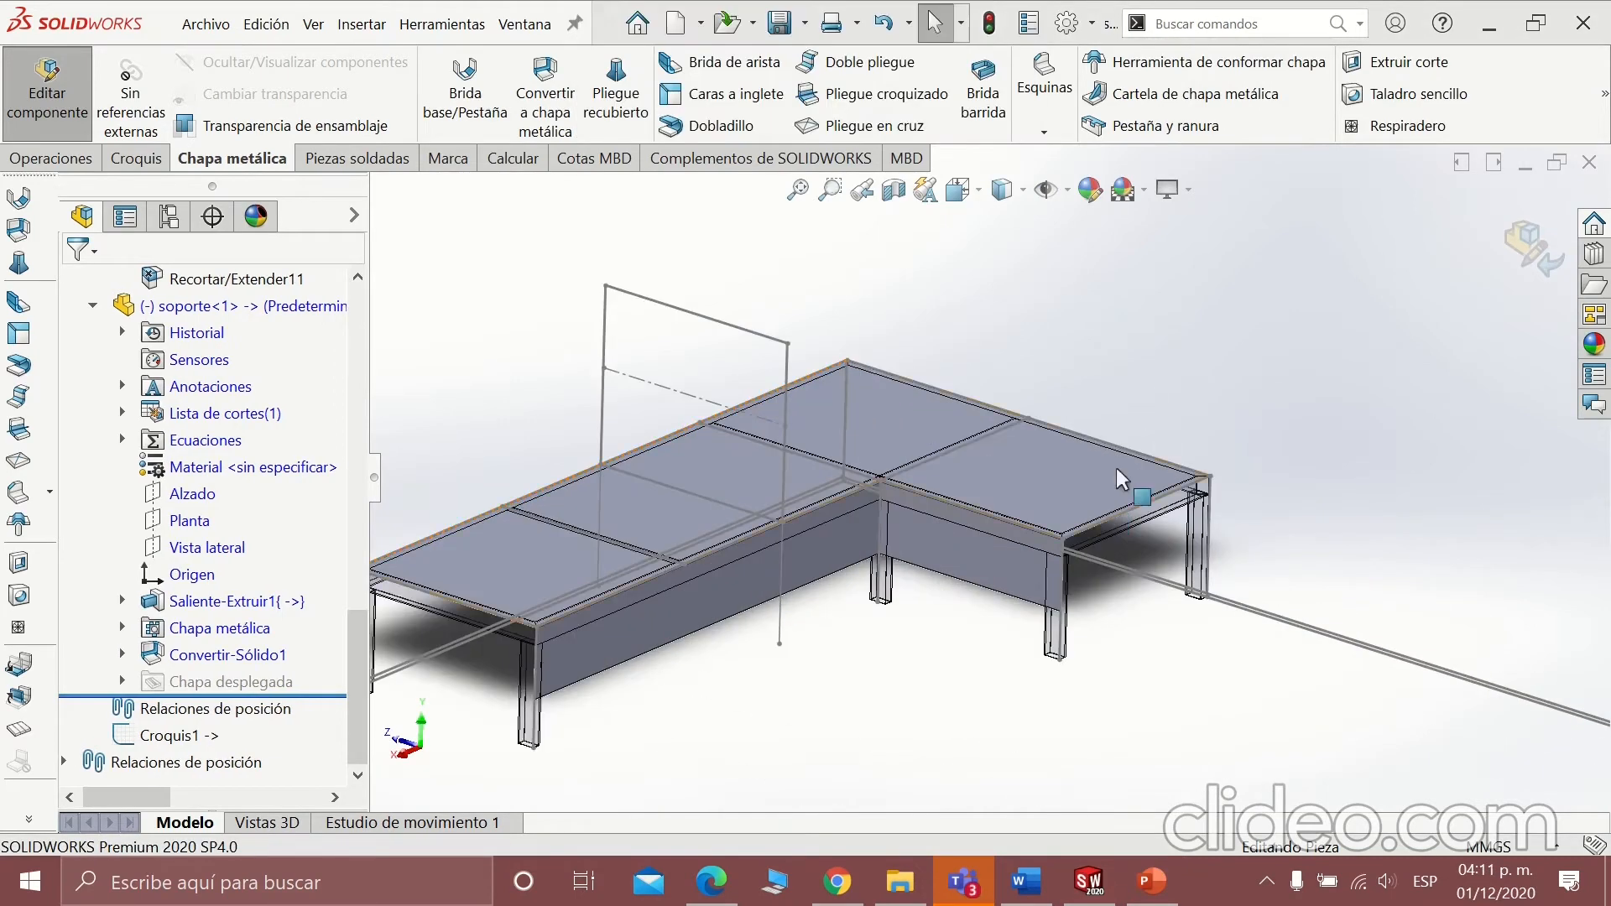
Start a base flange sketch on the top sheet's edge at the open end of the long arm.
scroll(1116, 467, up, 2)
scroll(733, 424, down, 2)
scroll(436, 629, down, 2)
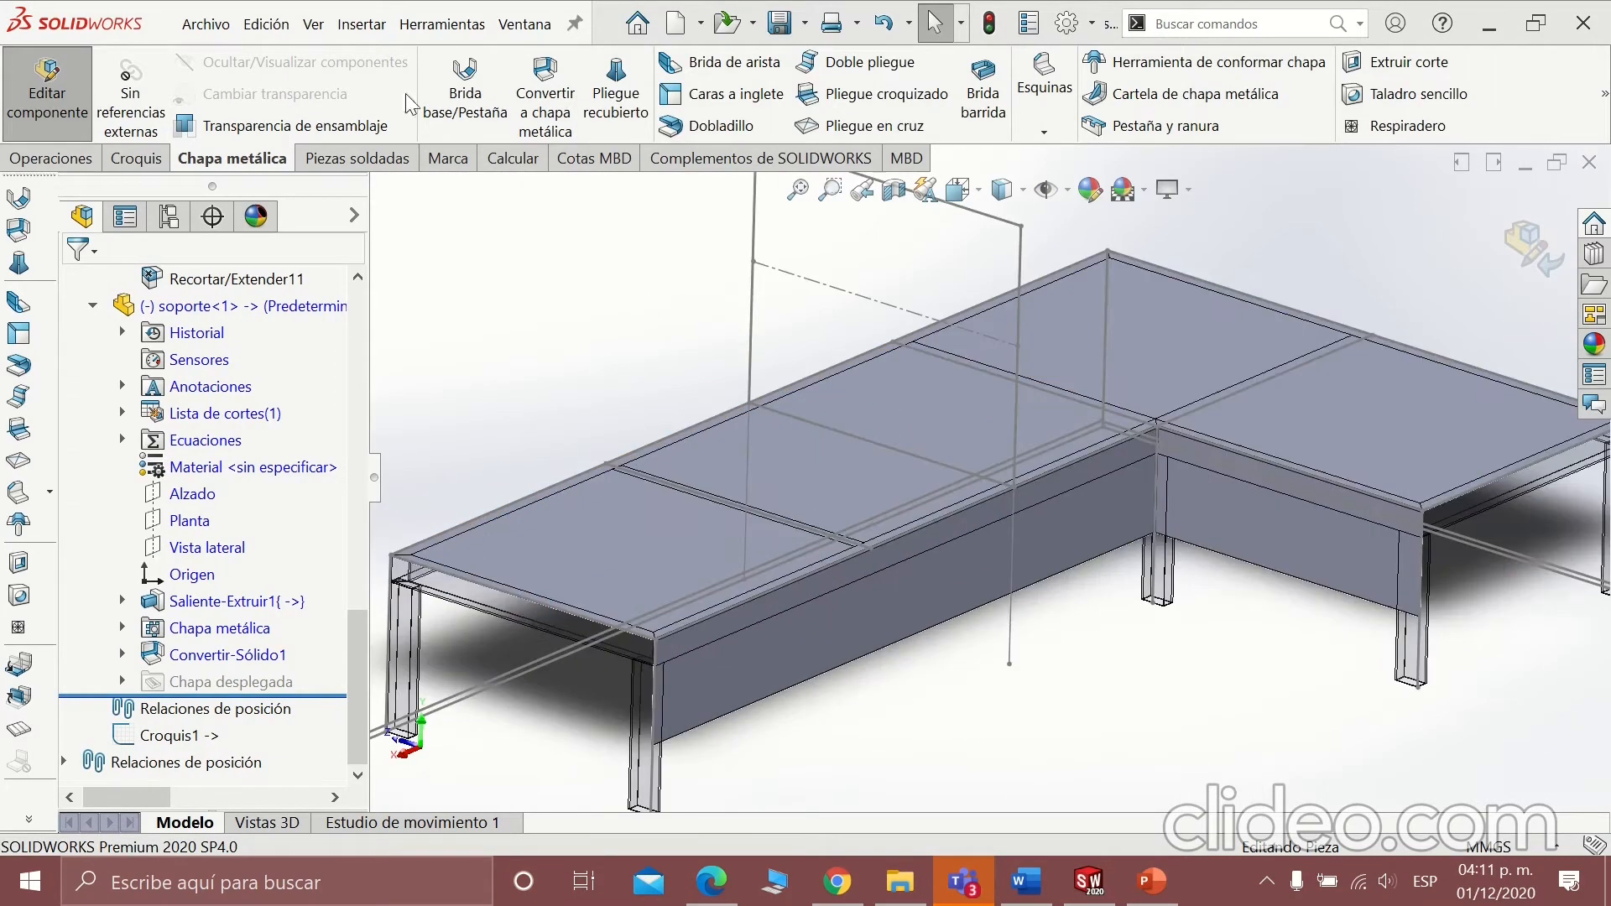
click(465, 93)
scroll(560, 489, down, 4)
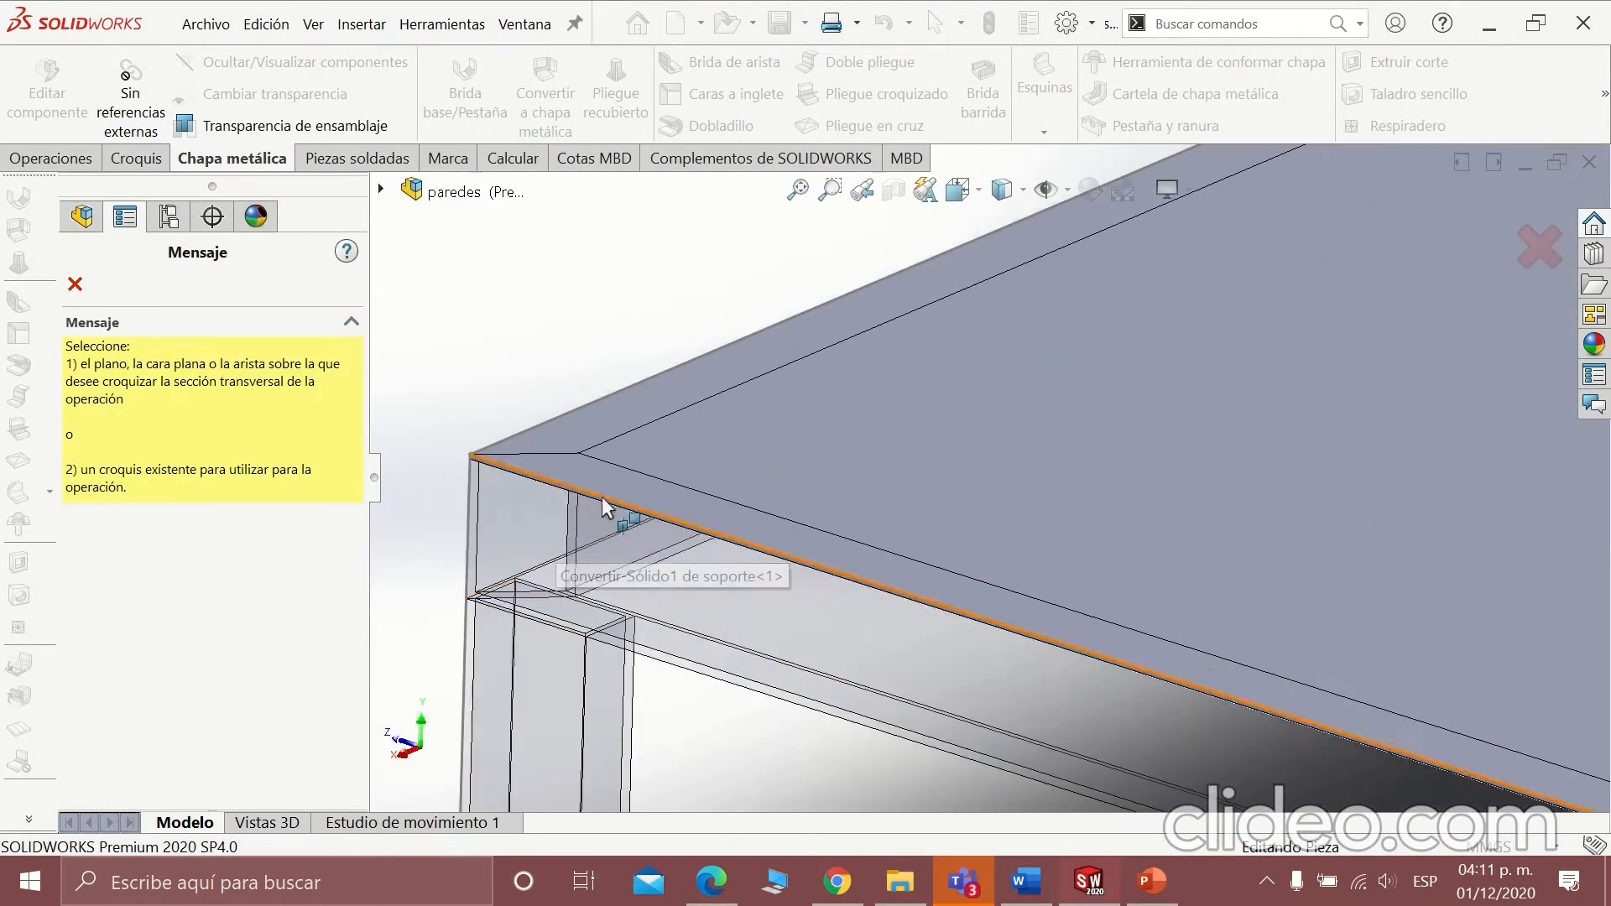
click(558, 483)
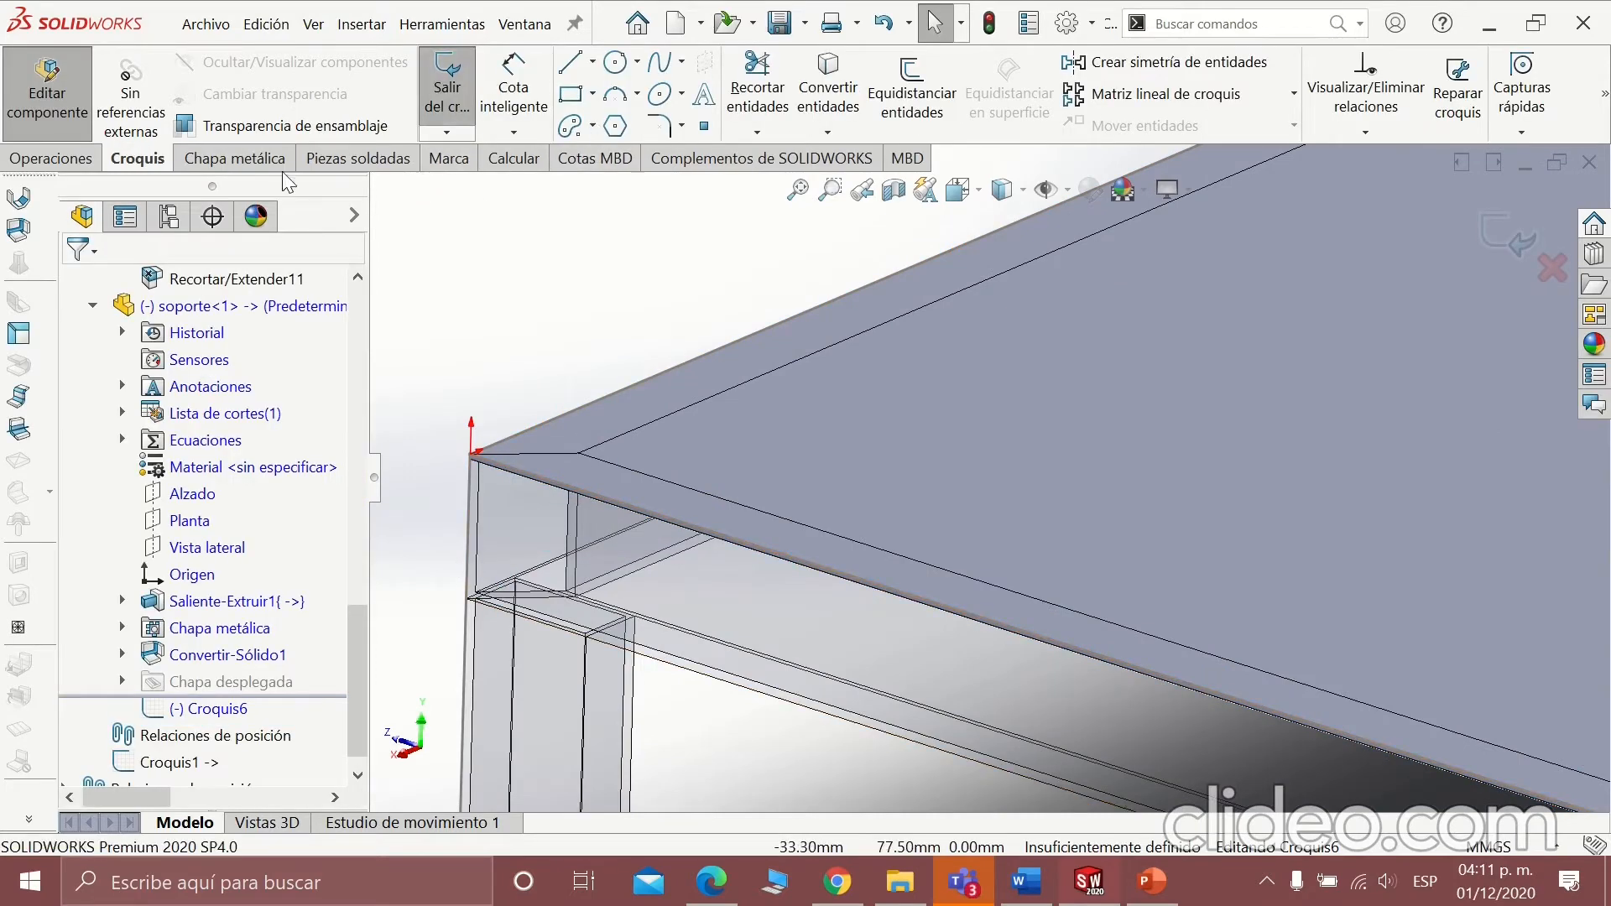
Try to create a base flange from the empty sketch on the support sheet's open end.
click(232, 159)
click(476, 105)
click(942, 435)
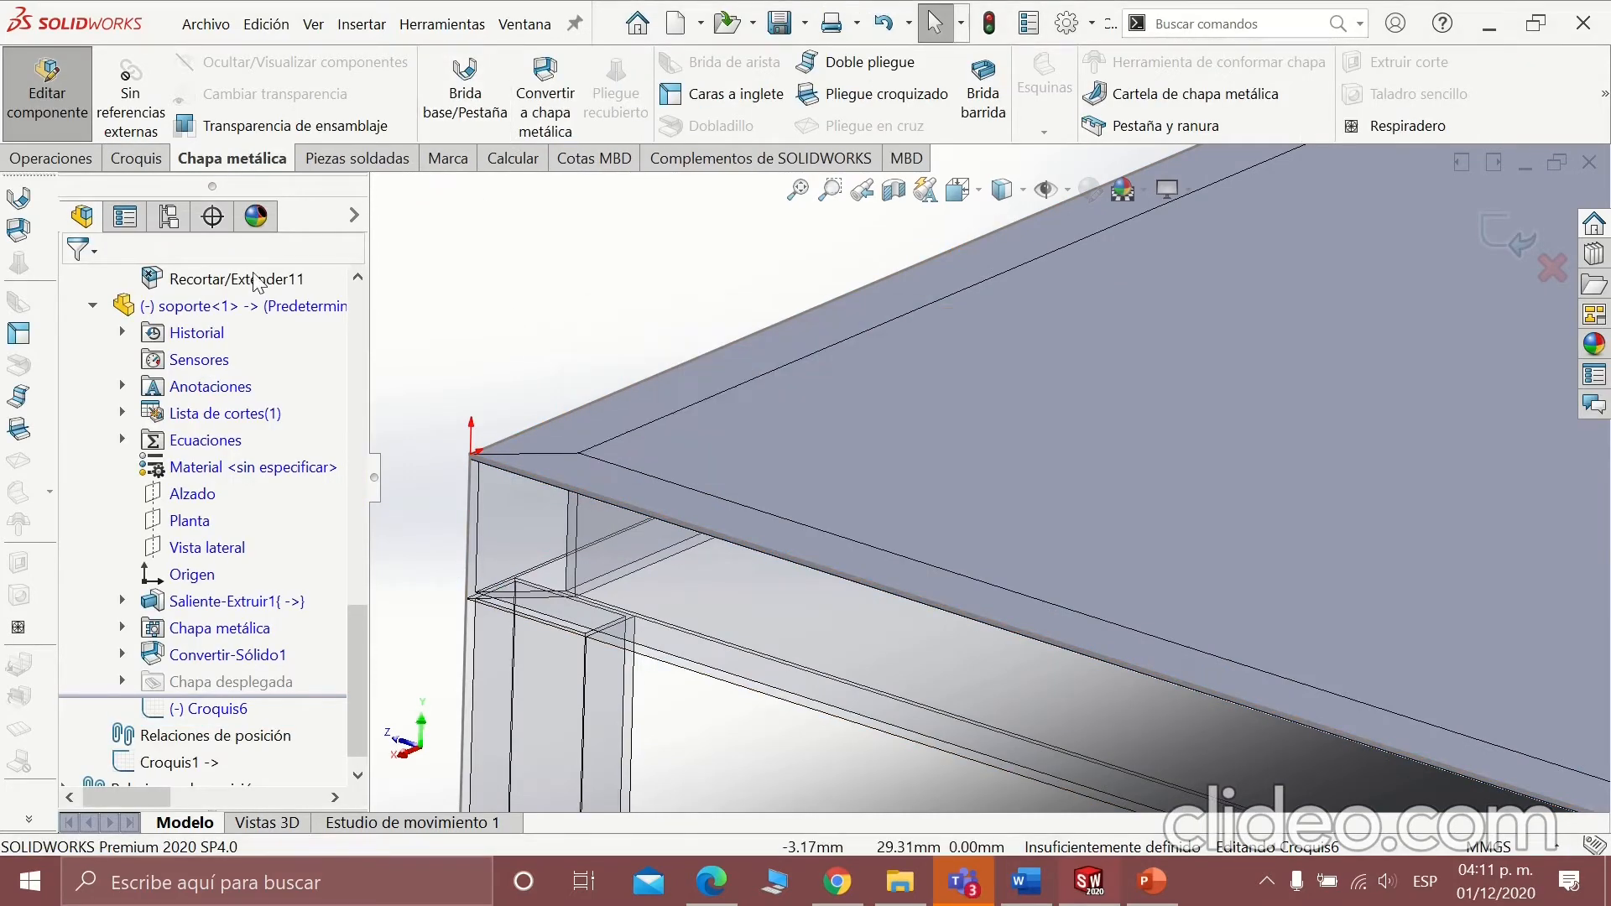
click(529, 466)
click(470, 99)
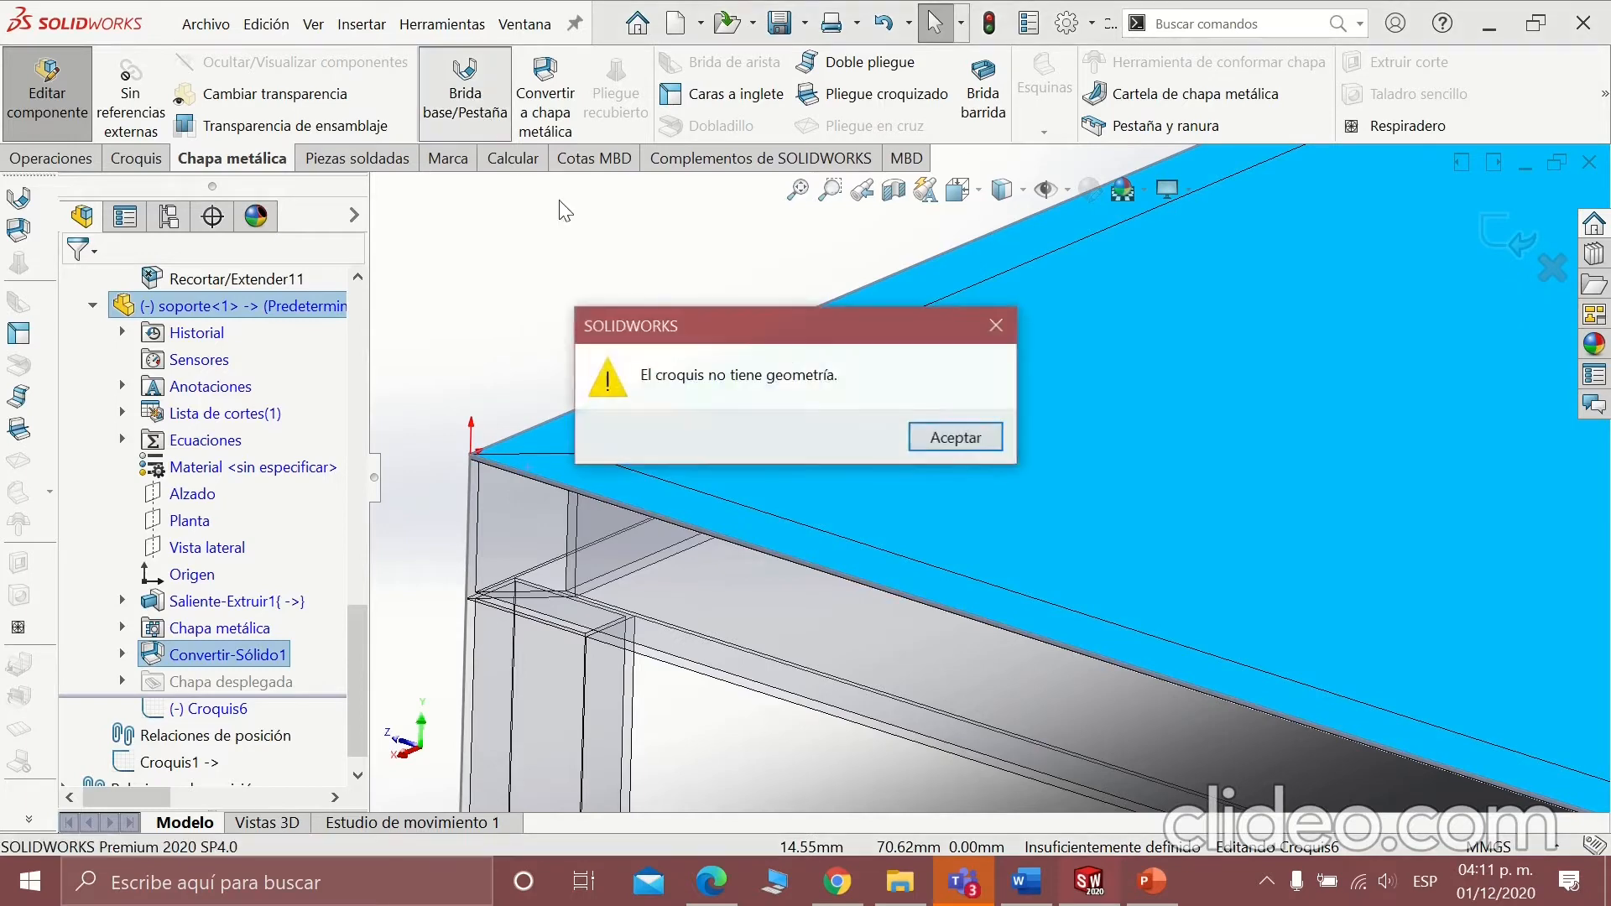
click(936, 441)
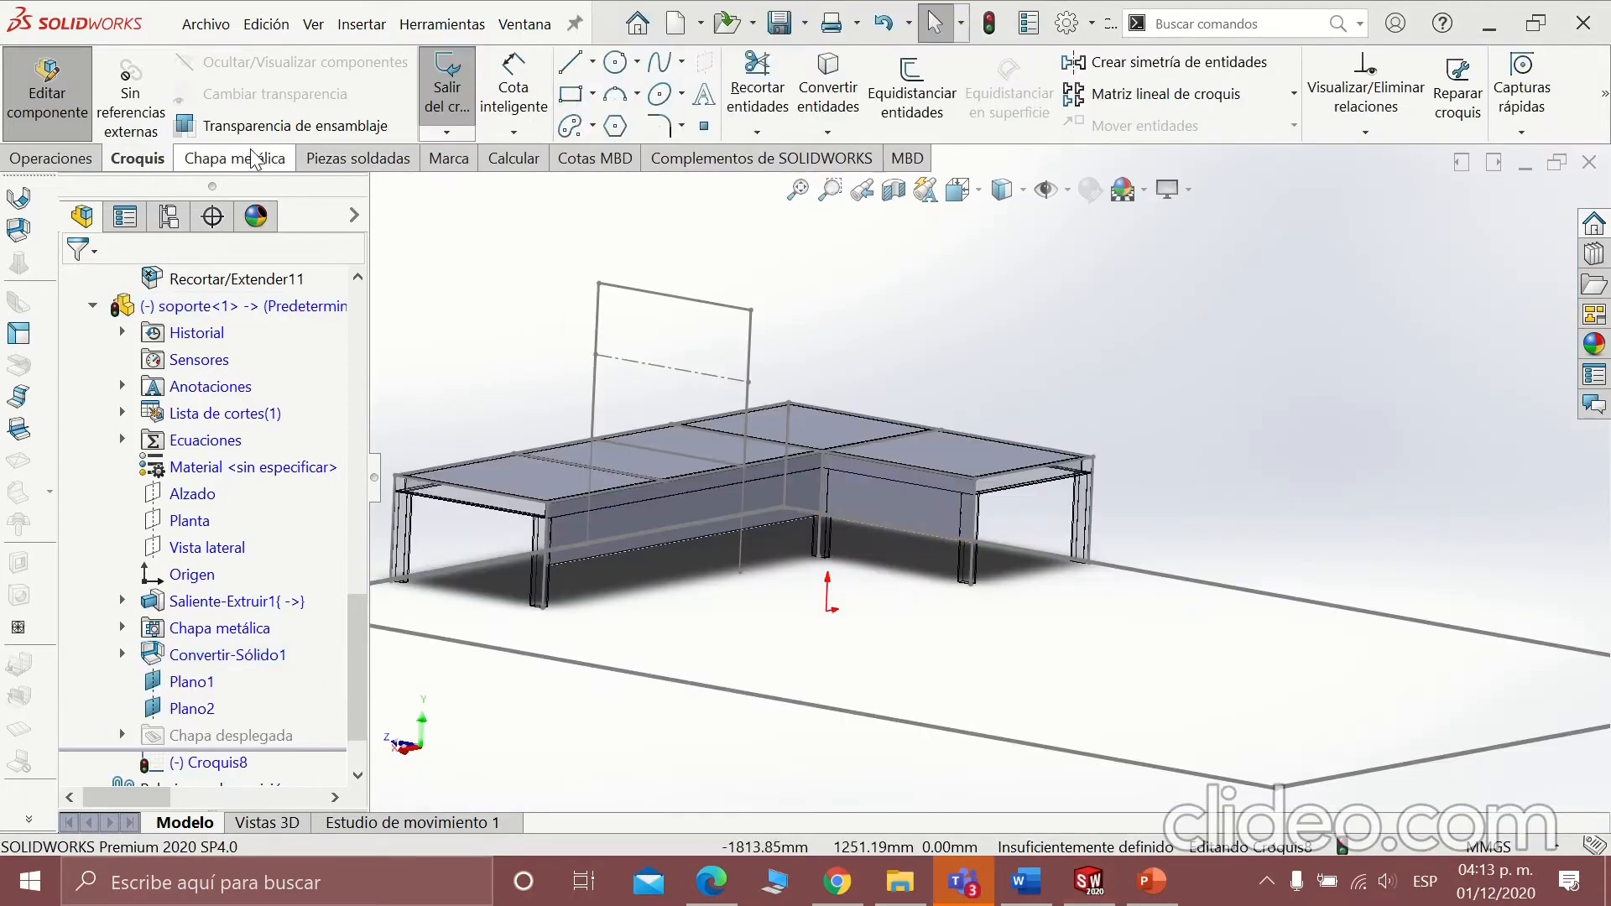
click(232, 160)
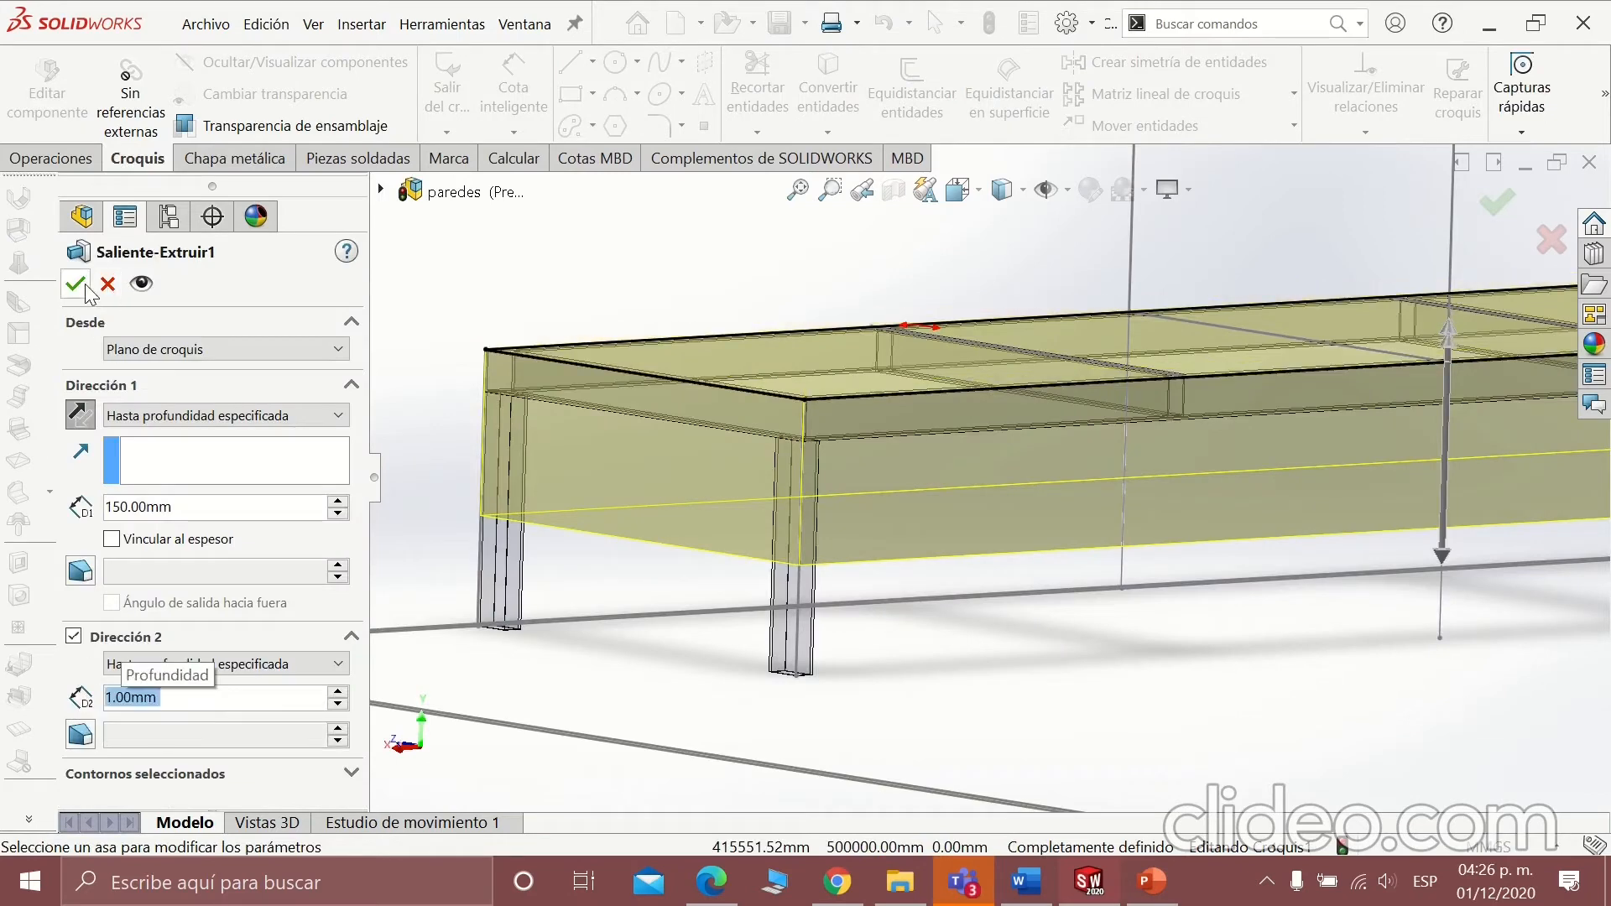
Apply the L-shaped extrusion with 150 mm in the first direction and 1.00 mm in the second, and leave part editing.
click(86, 285)
scroll(1064, 461, down, 5)
click(1542, 244)
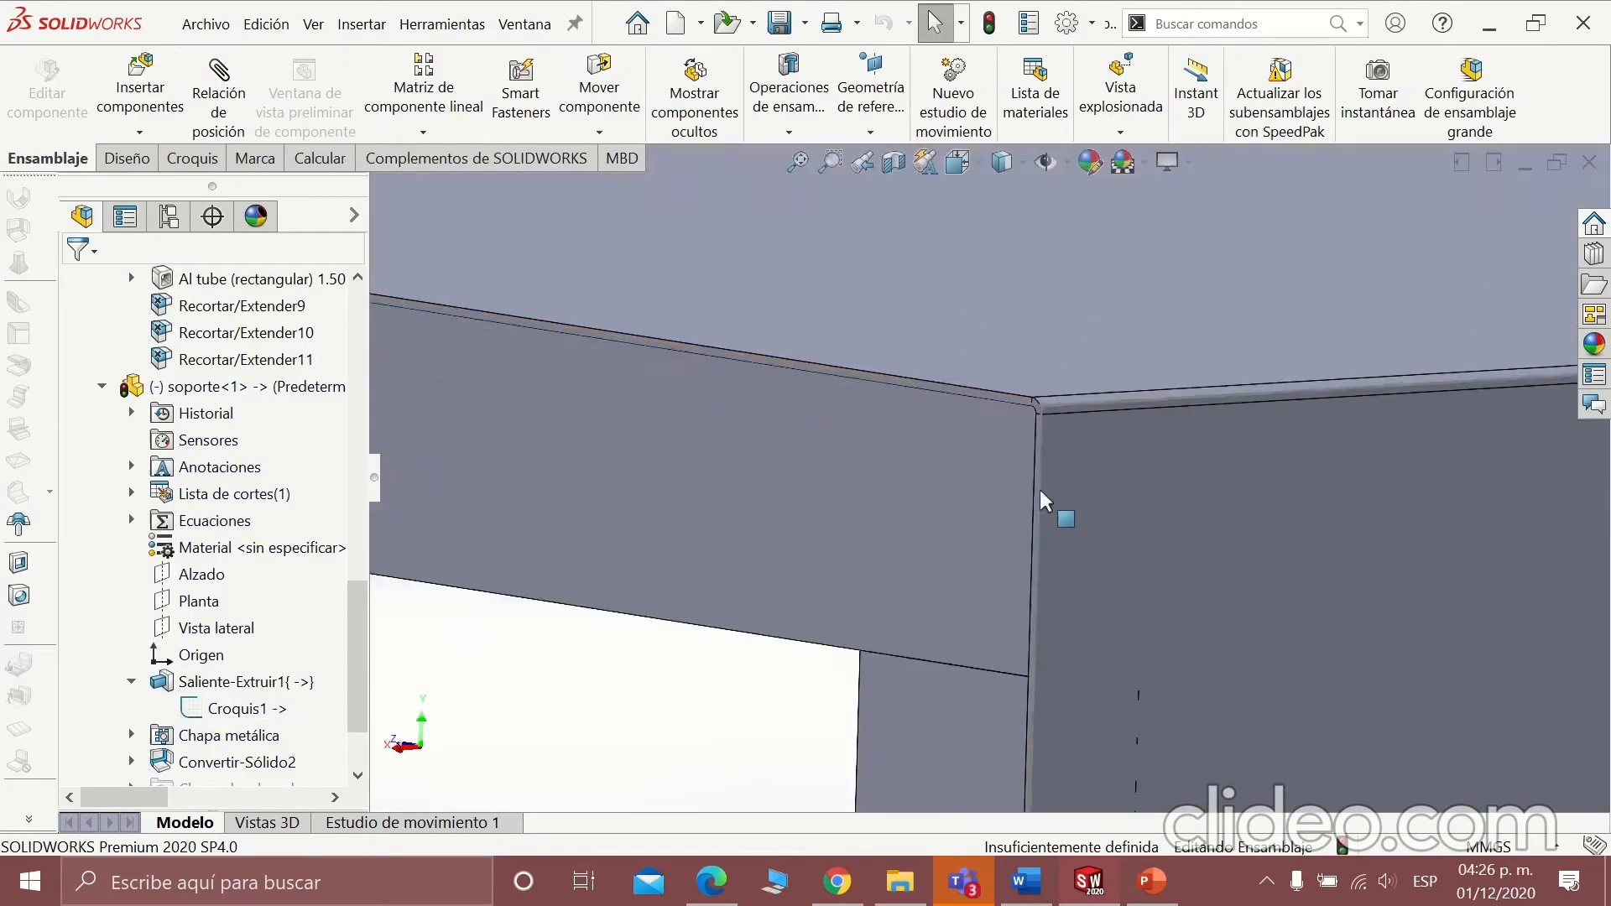
scroll(1000, 487, up, 3)
scroll(1001, 487, down, 3)
scroll(933, 435, down, 3)
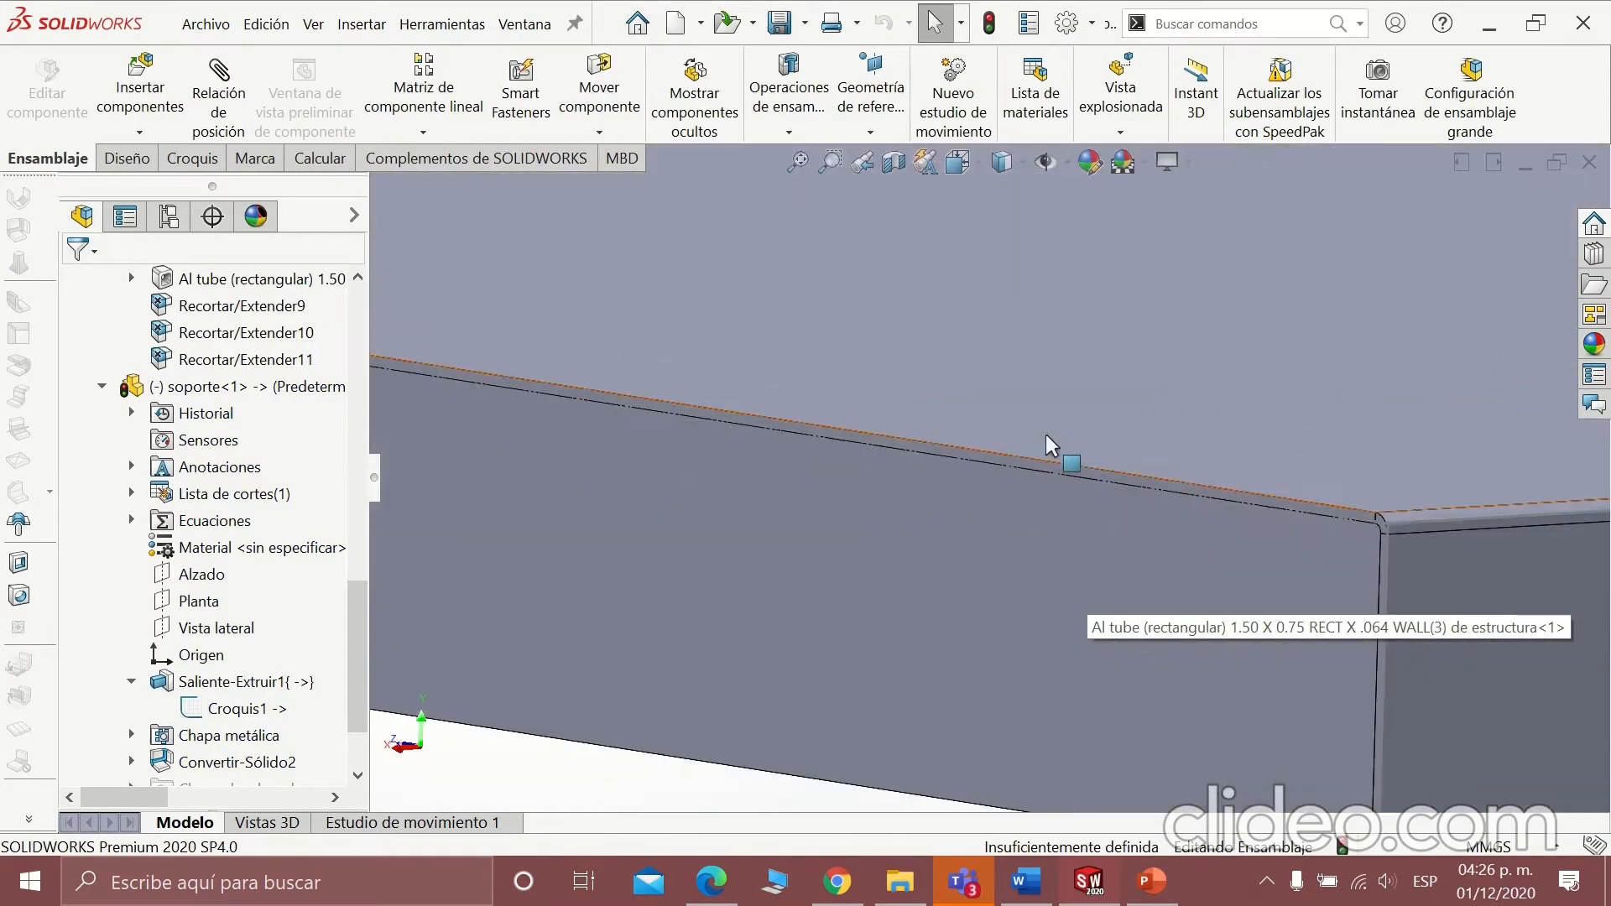
Review the L-shaped extrusion's settings and examine the sheet's bent corner where it meets the frame tube.
click(246, 681)
click(329, 619)
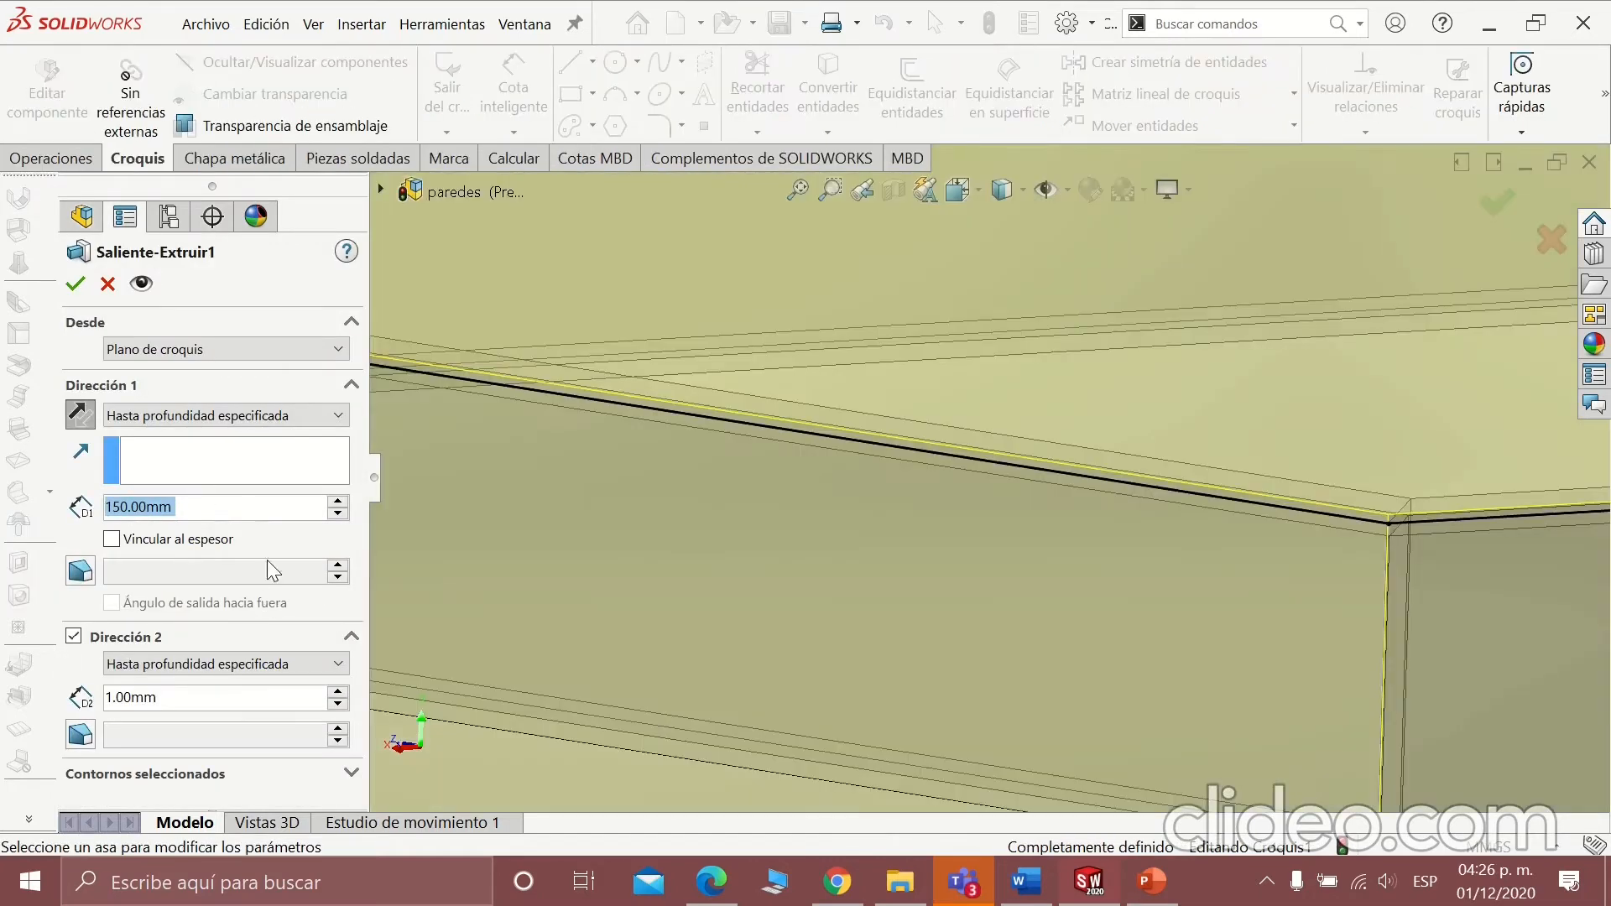
click(74, 284)
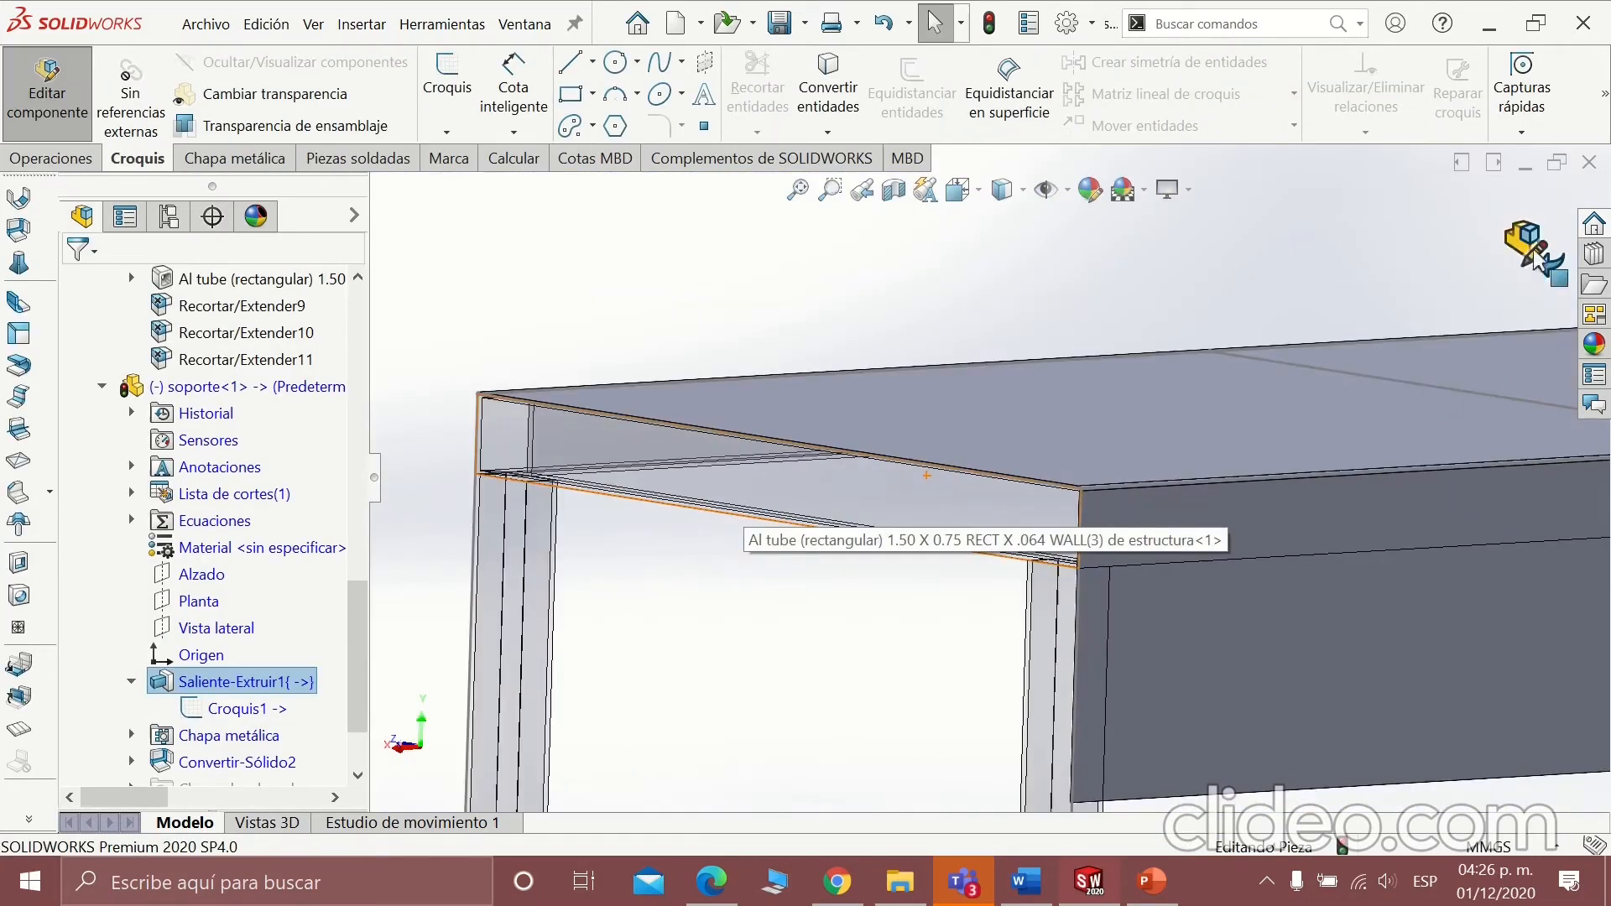
scroll(1091, 538, down, 4)
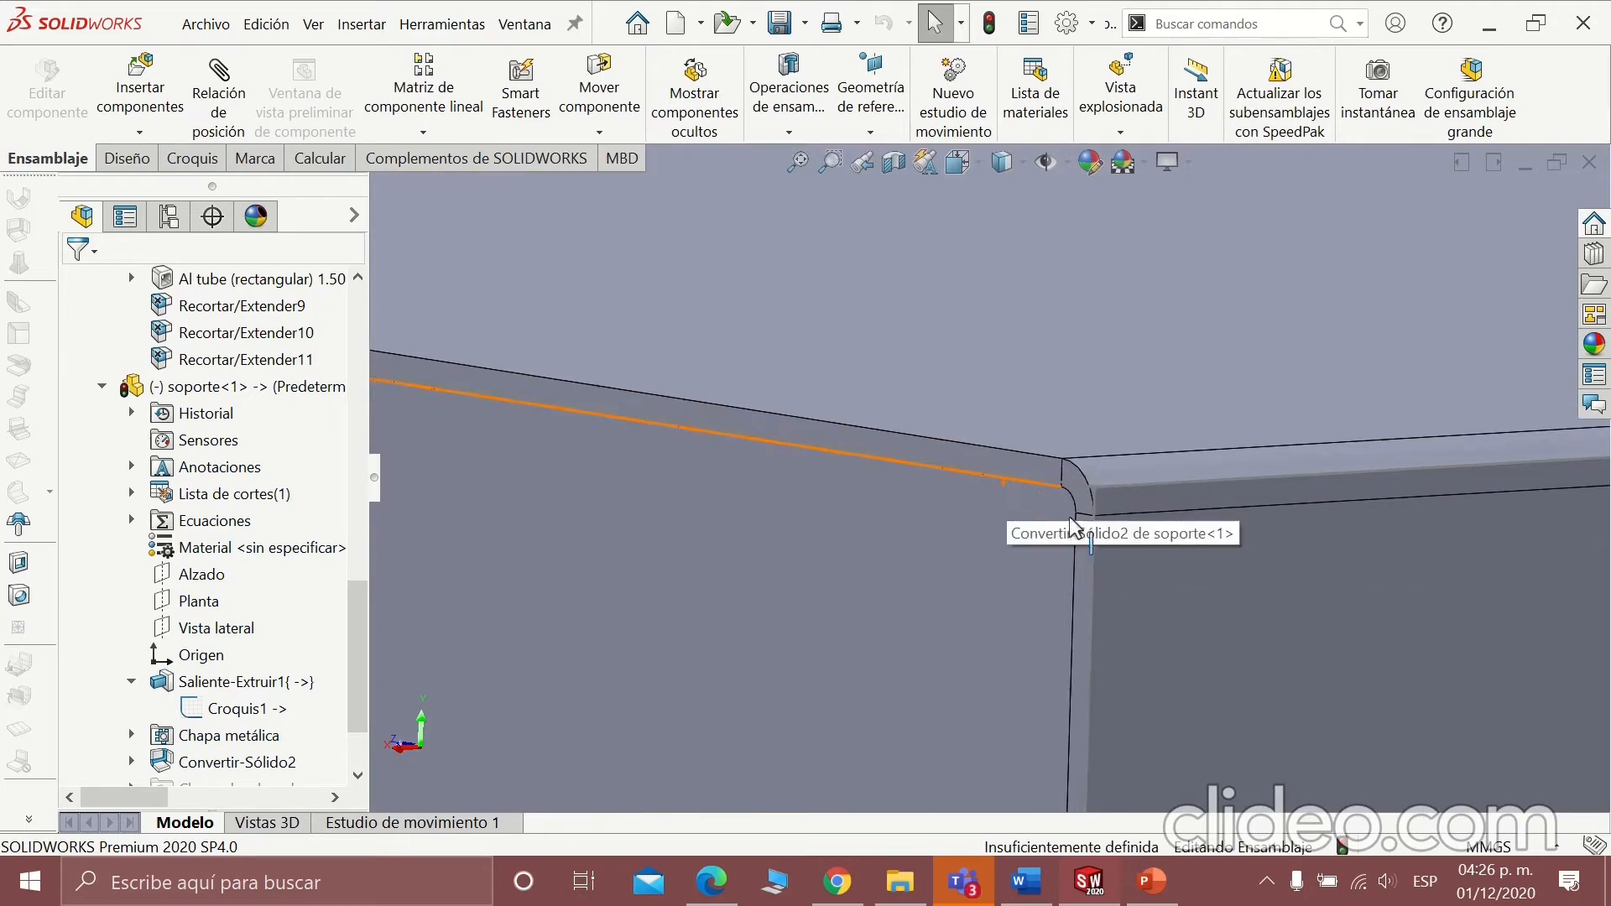
scroll(1093, 504, down, 2)
click(1062, 471)
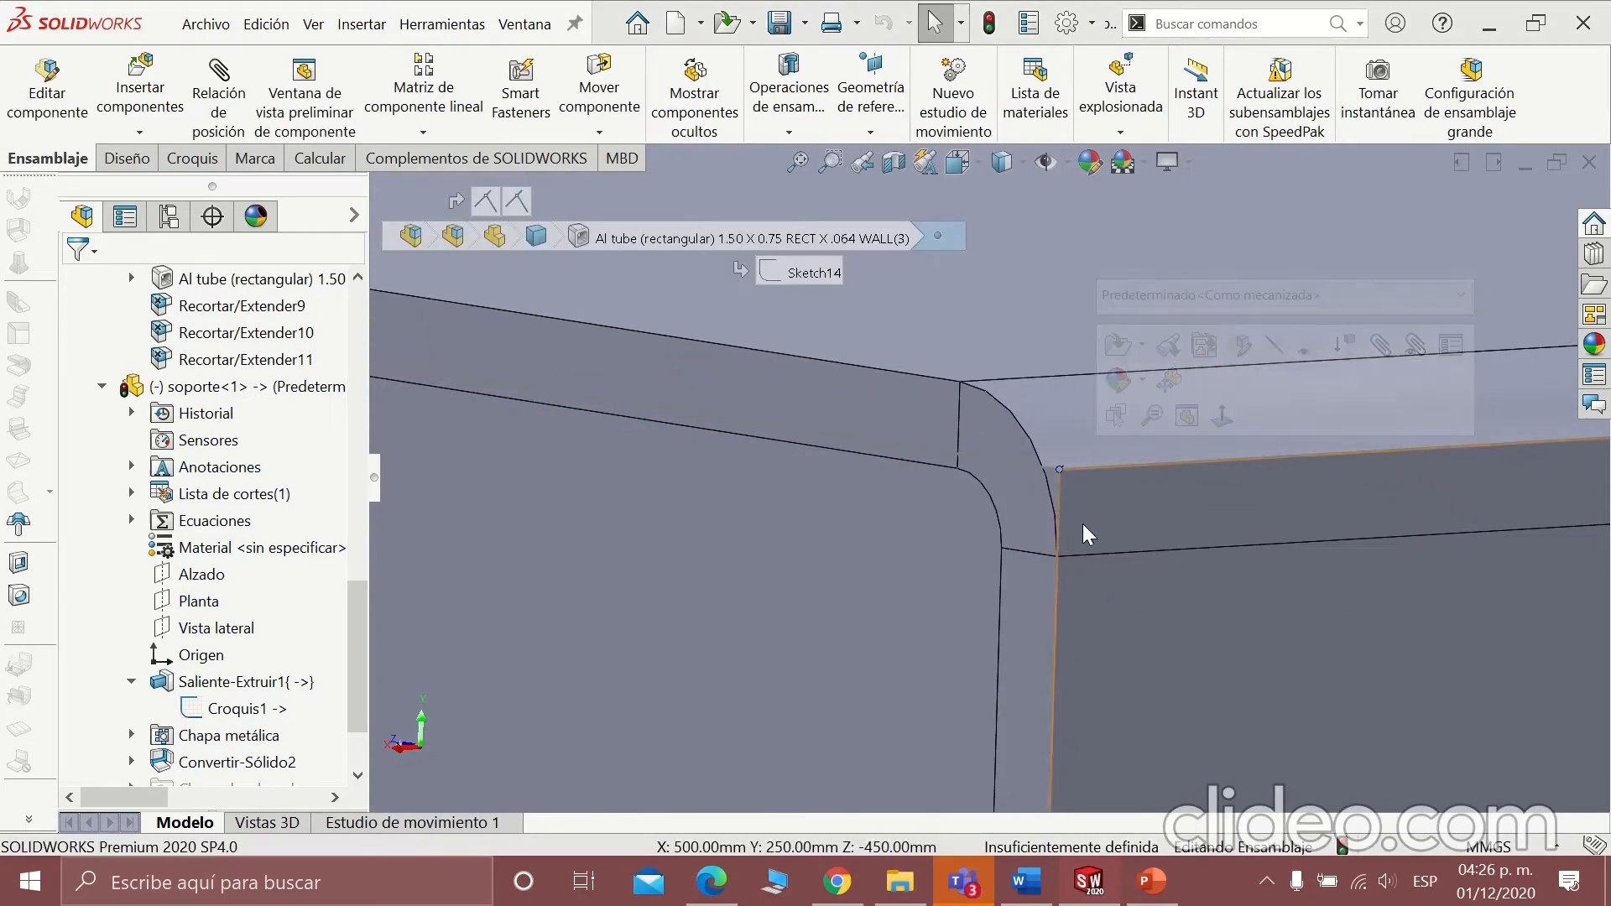
Offset the L-shaped frame outline outward by 1.20 mm as a chain.
mouse_move(809, 10)
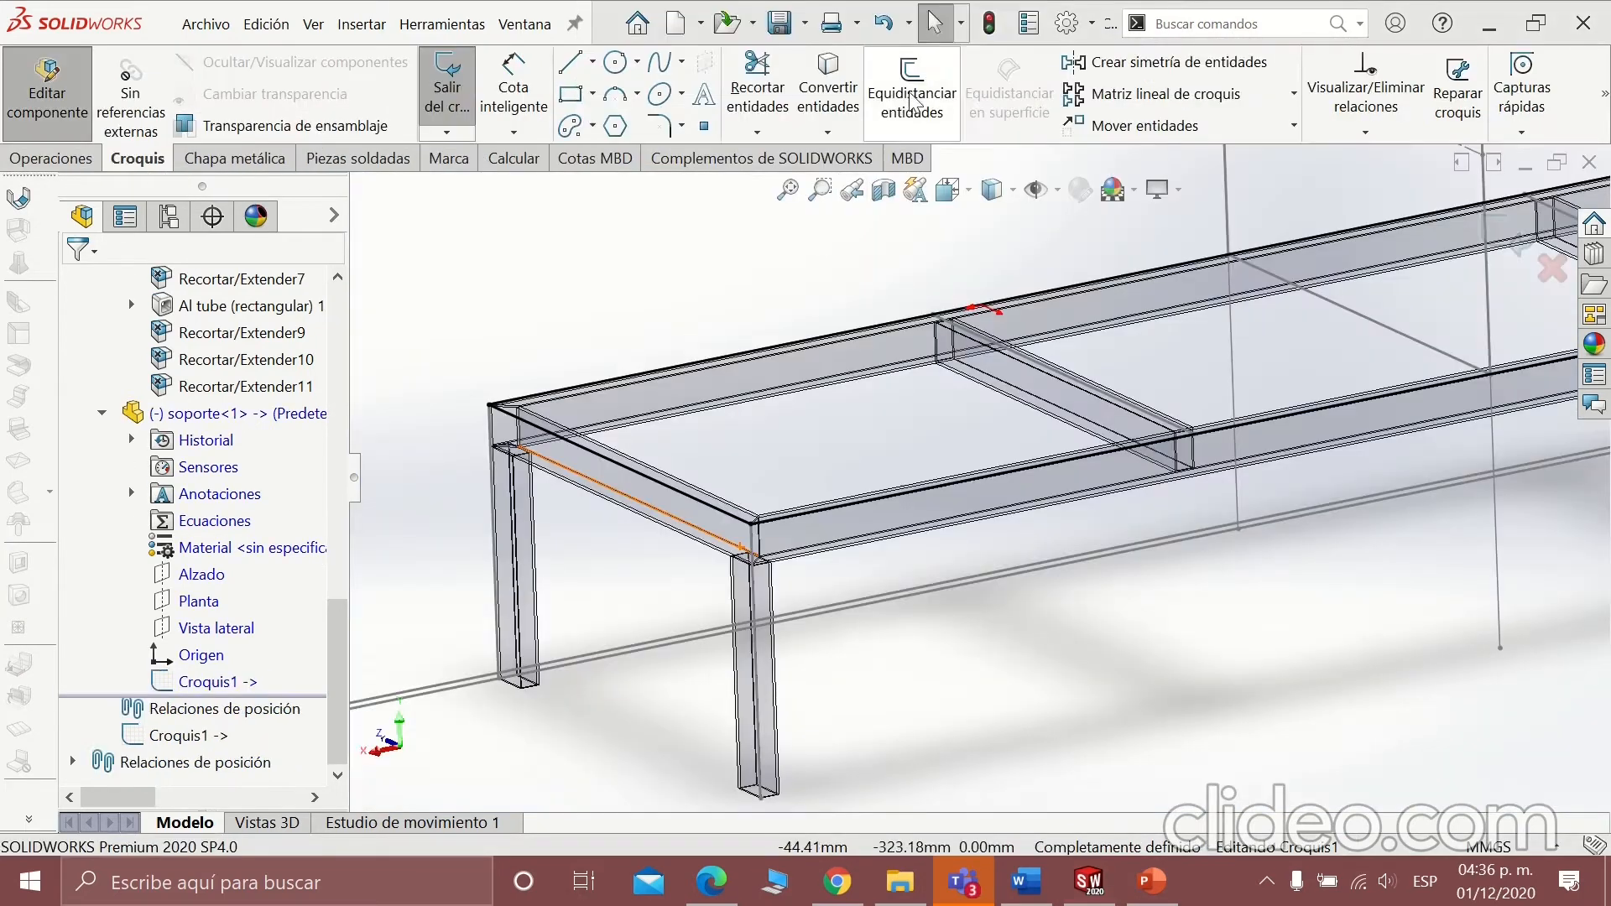
click(912, 92)
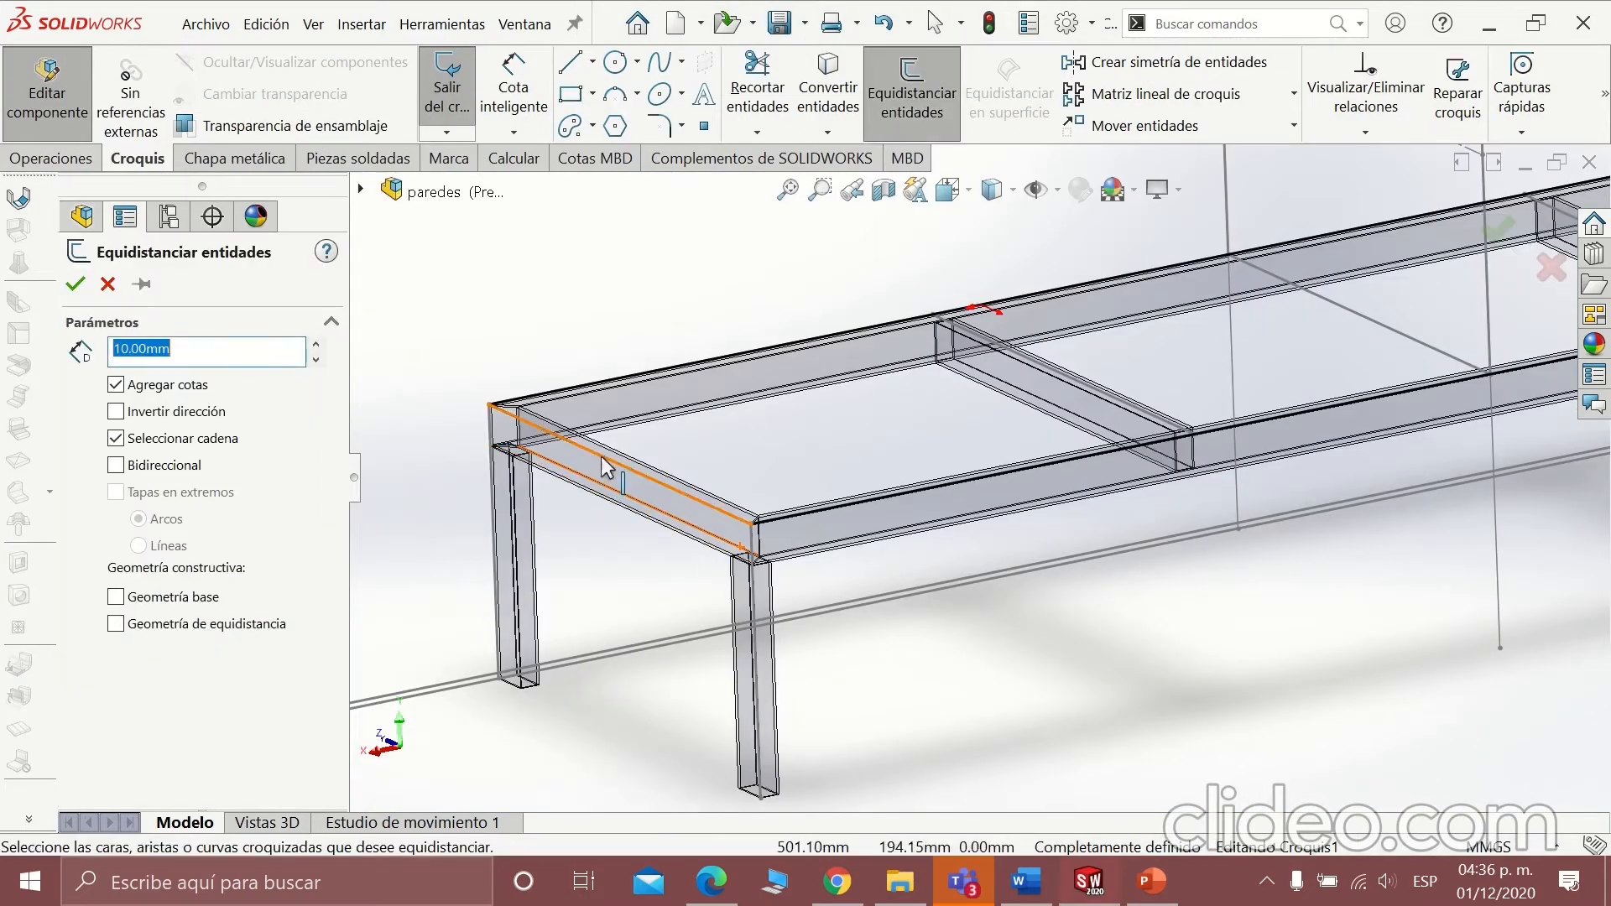
scroll(899, 636, up, 5)
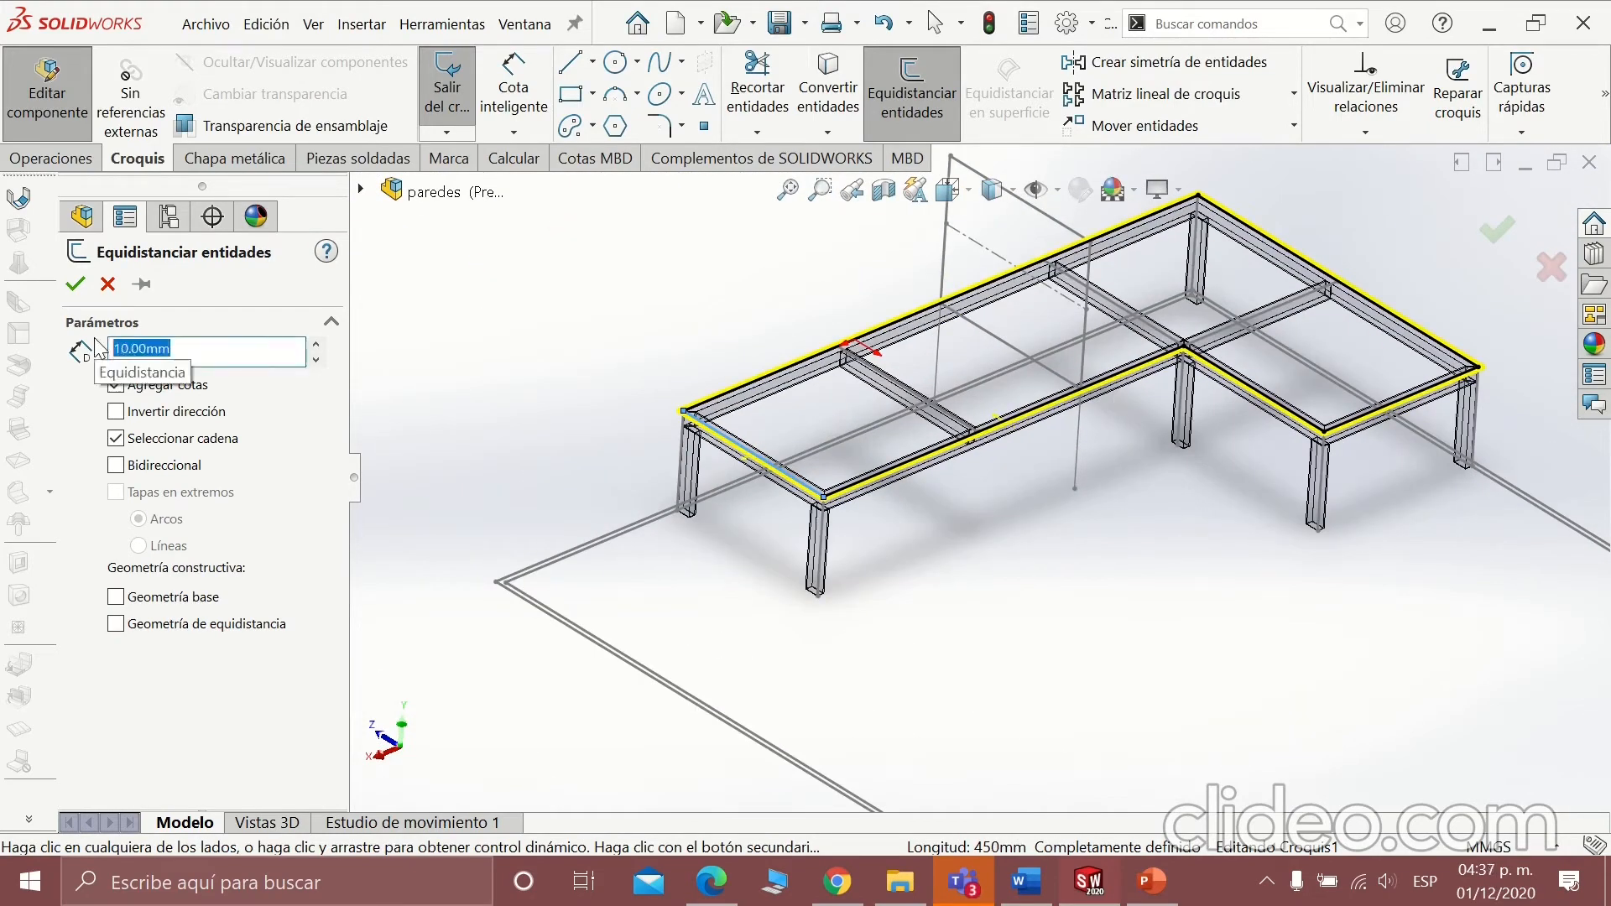
scroll(860, 528, down, 6)
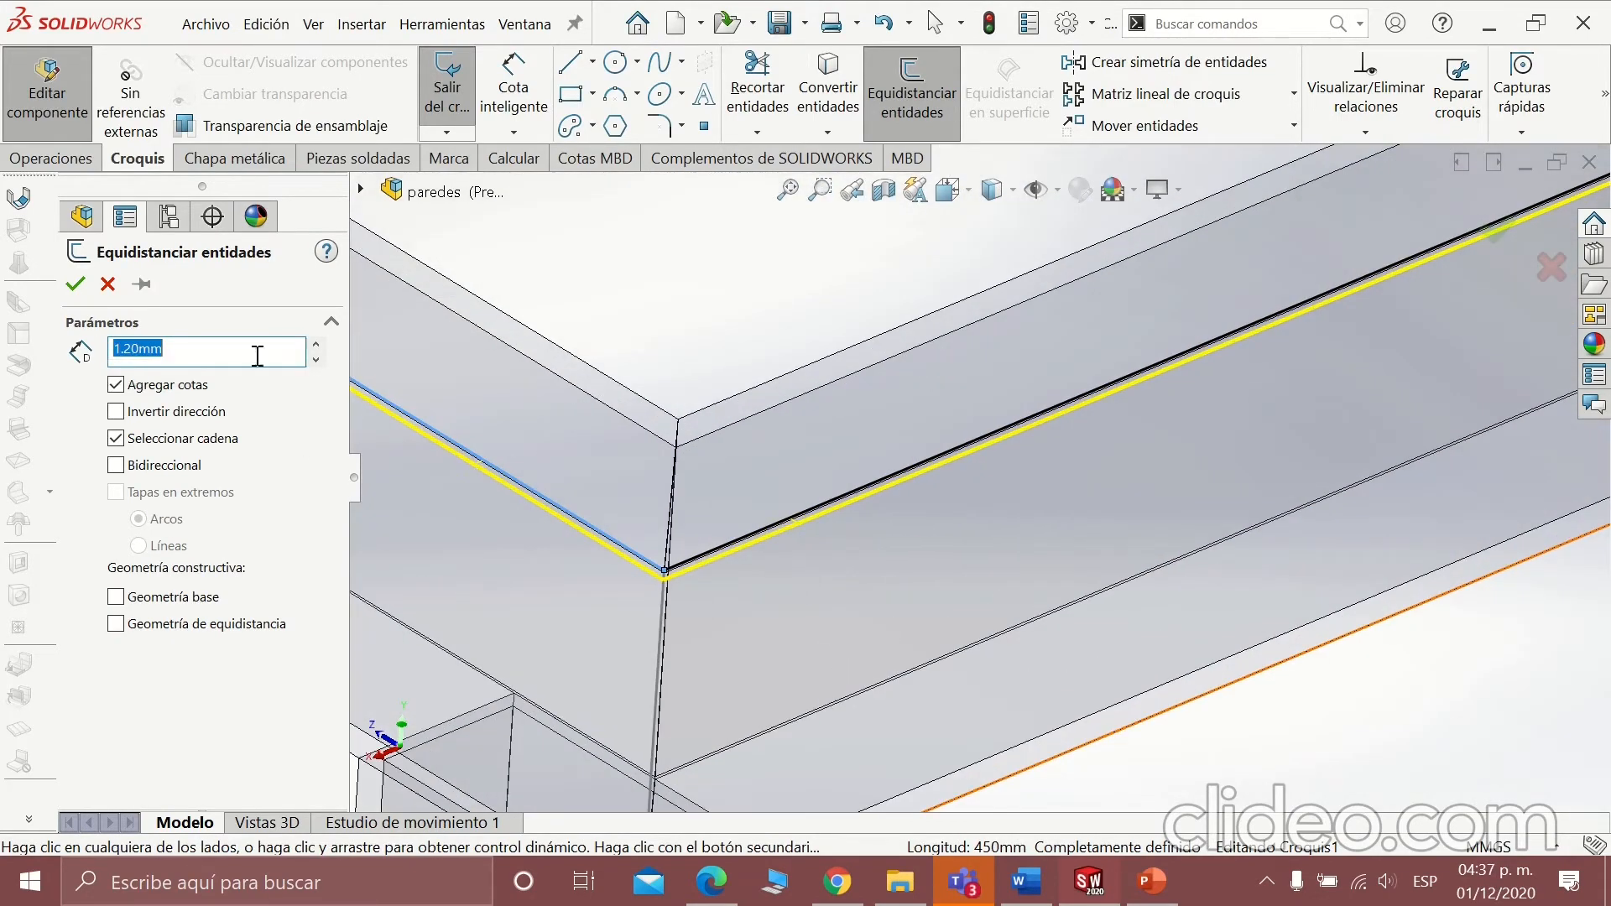
click(74, 285)
scroll(915, 532, up, 4)
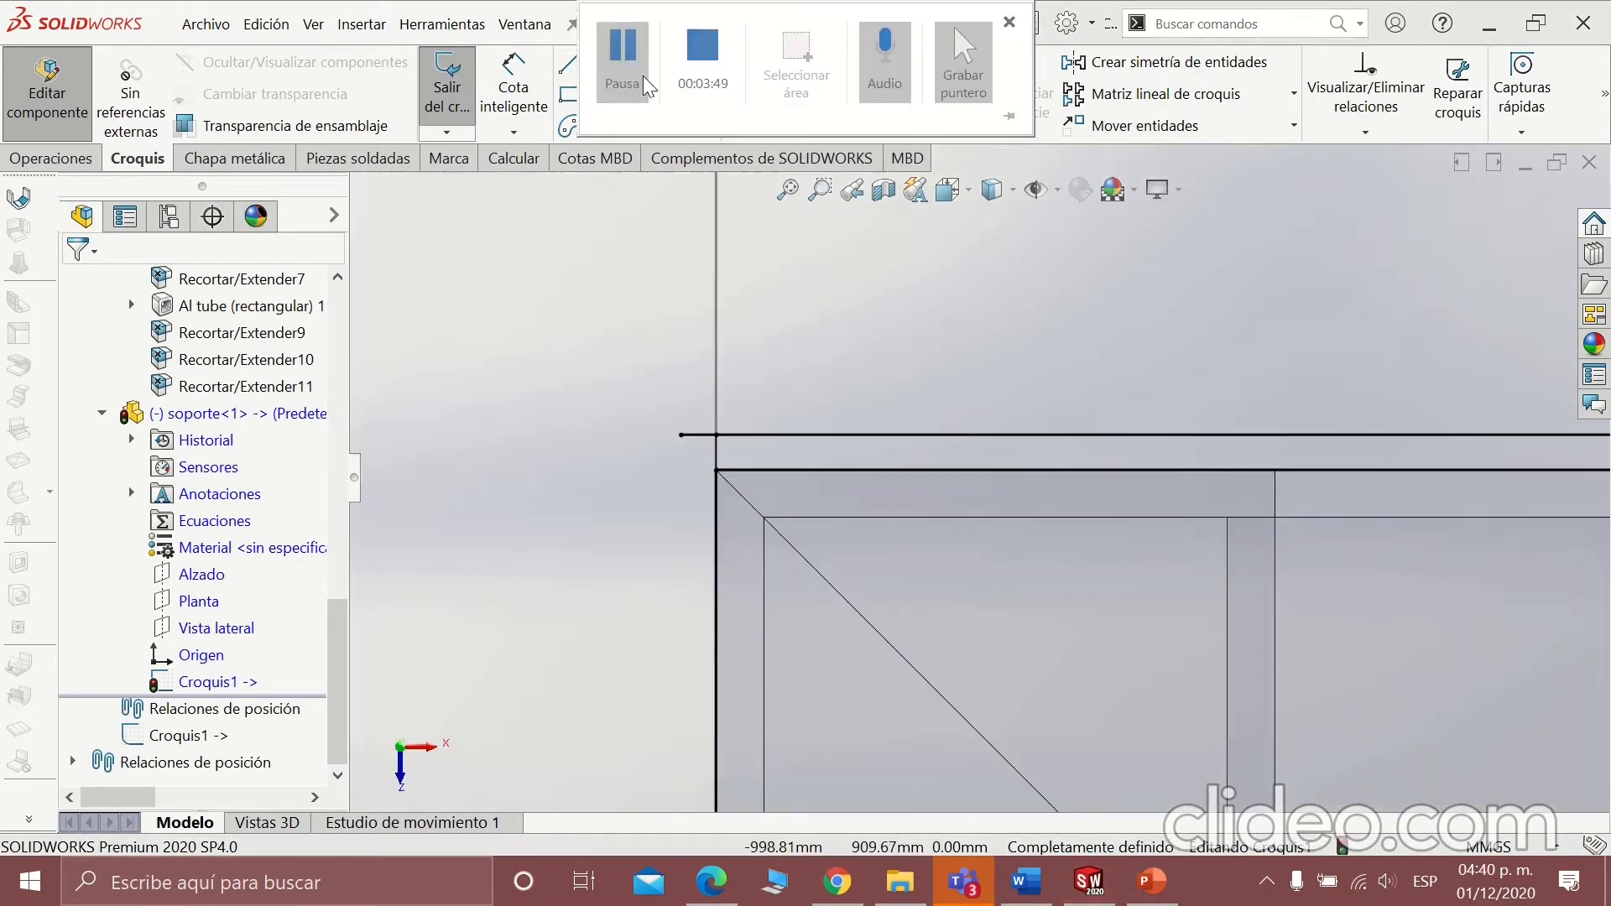
Trim the overhanging ends of the offset outline flush with the frame's wall-side edges.
click(758, 84)
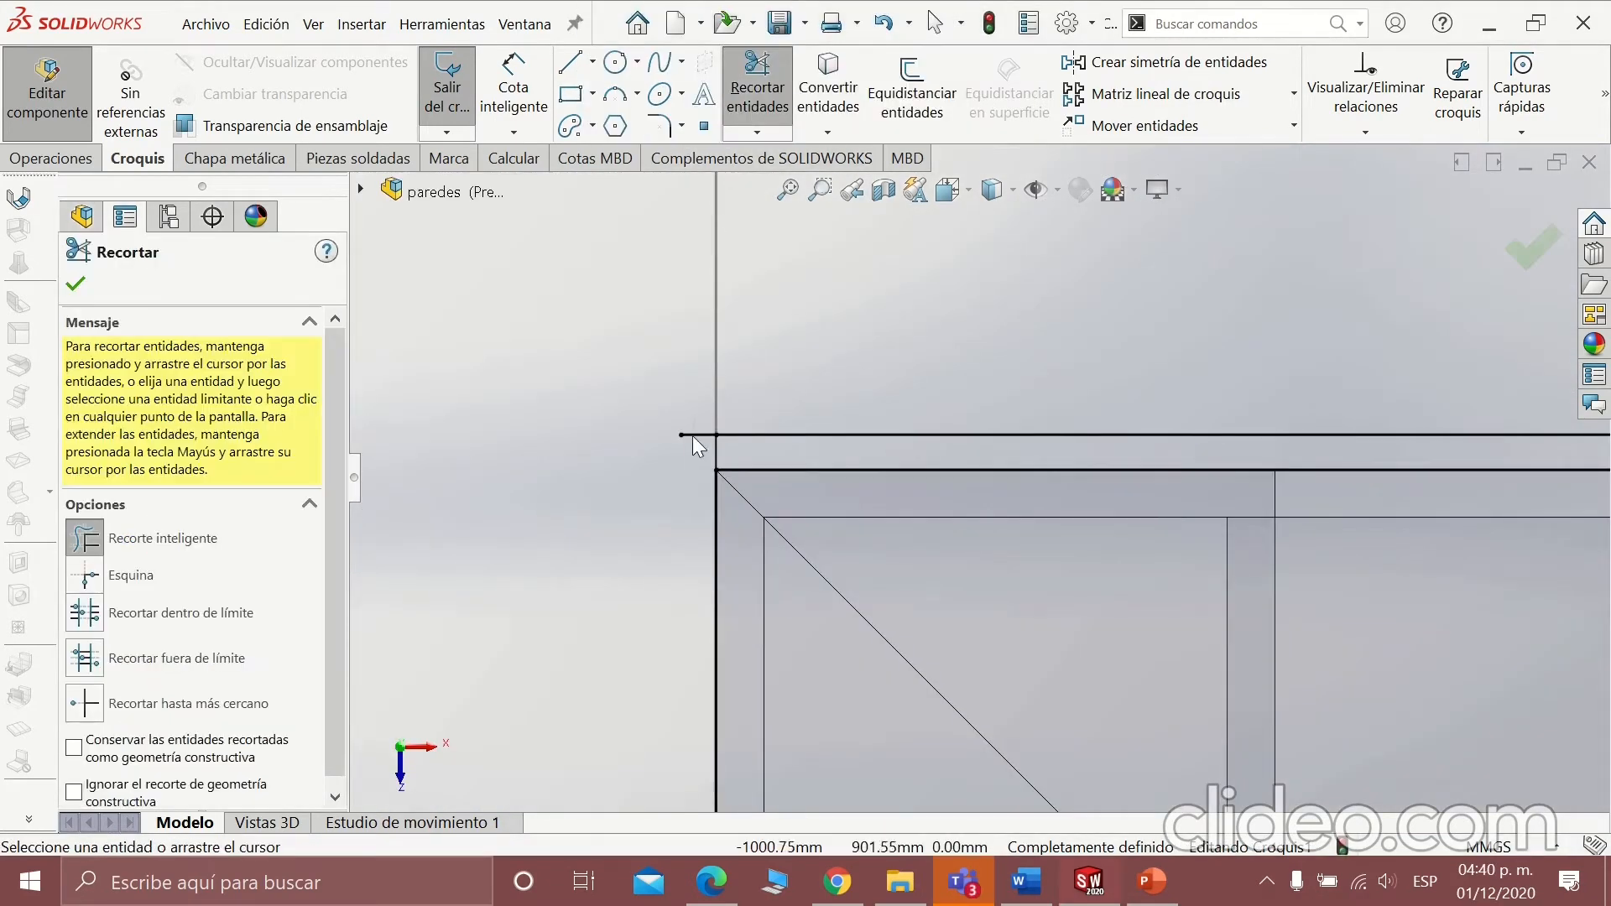
scroll(779, 557, up, 4)
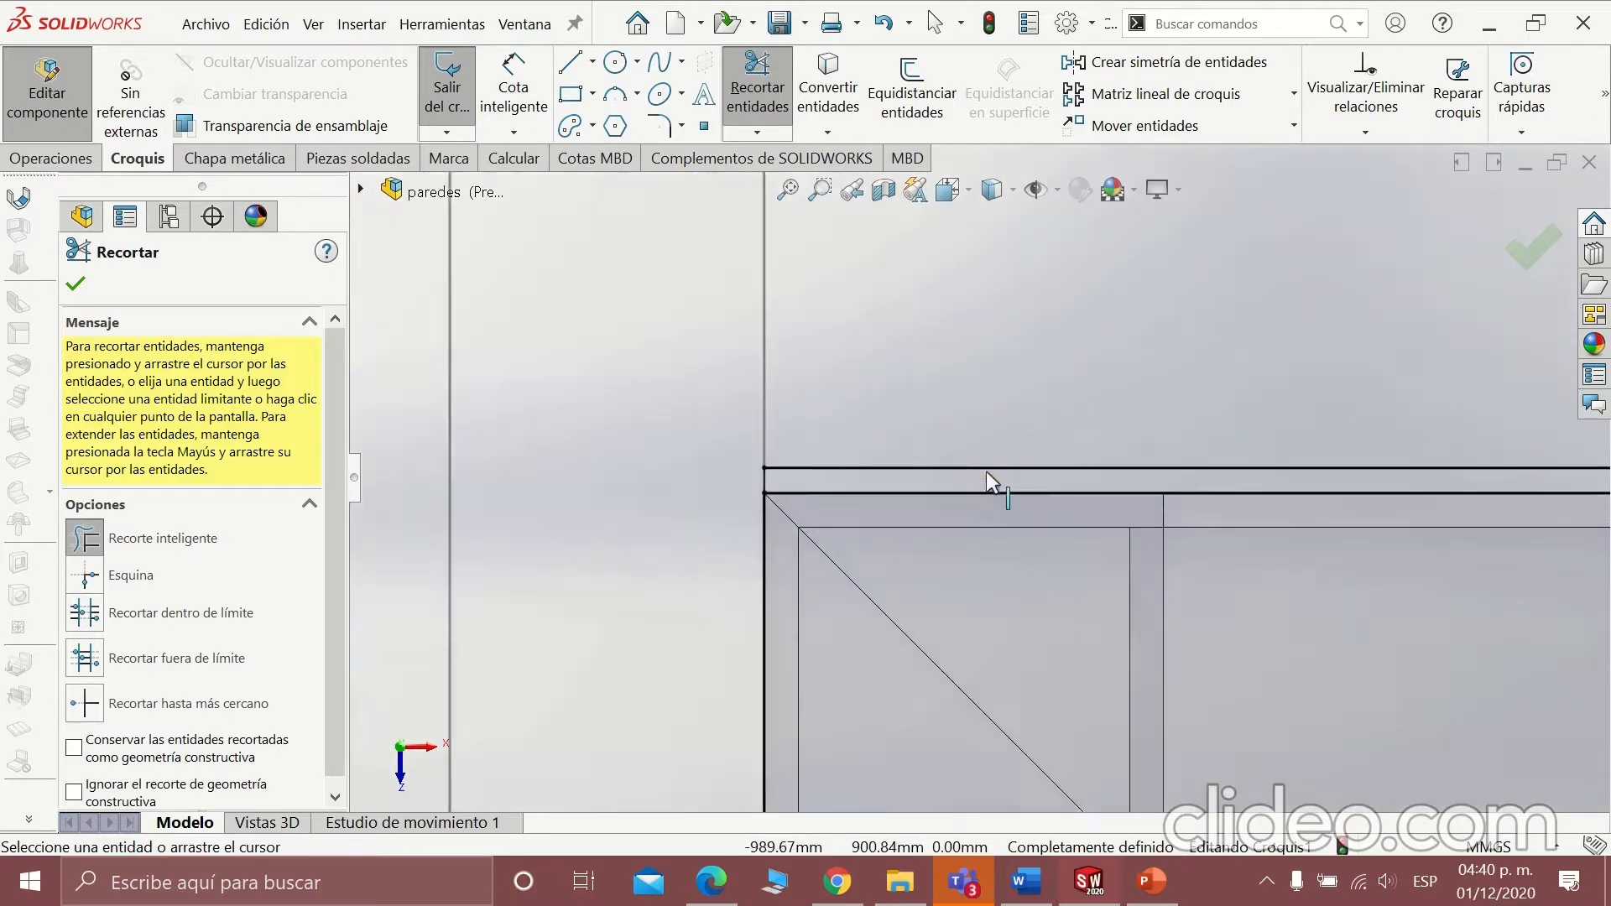
click(624, 40)
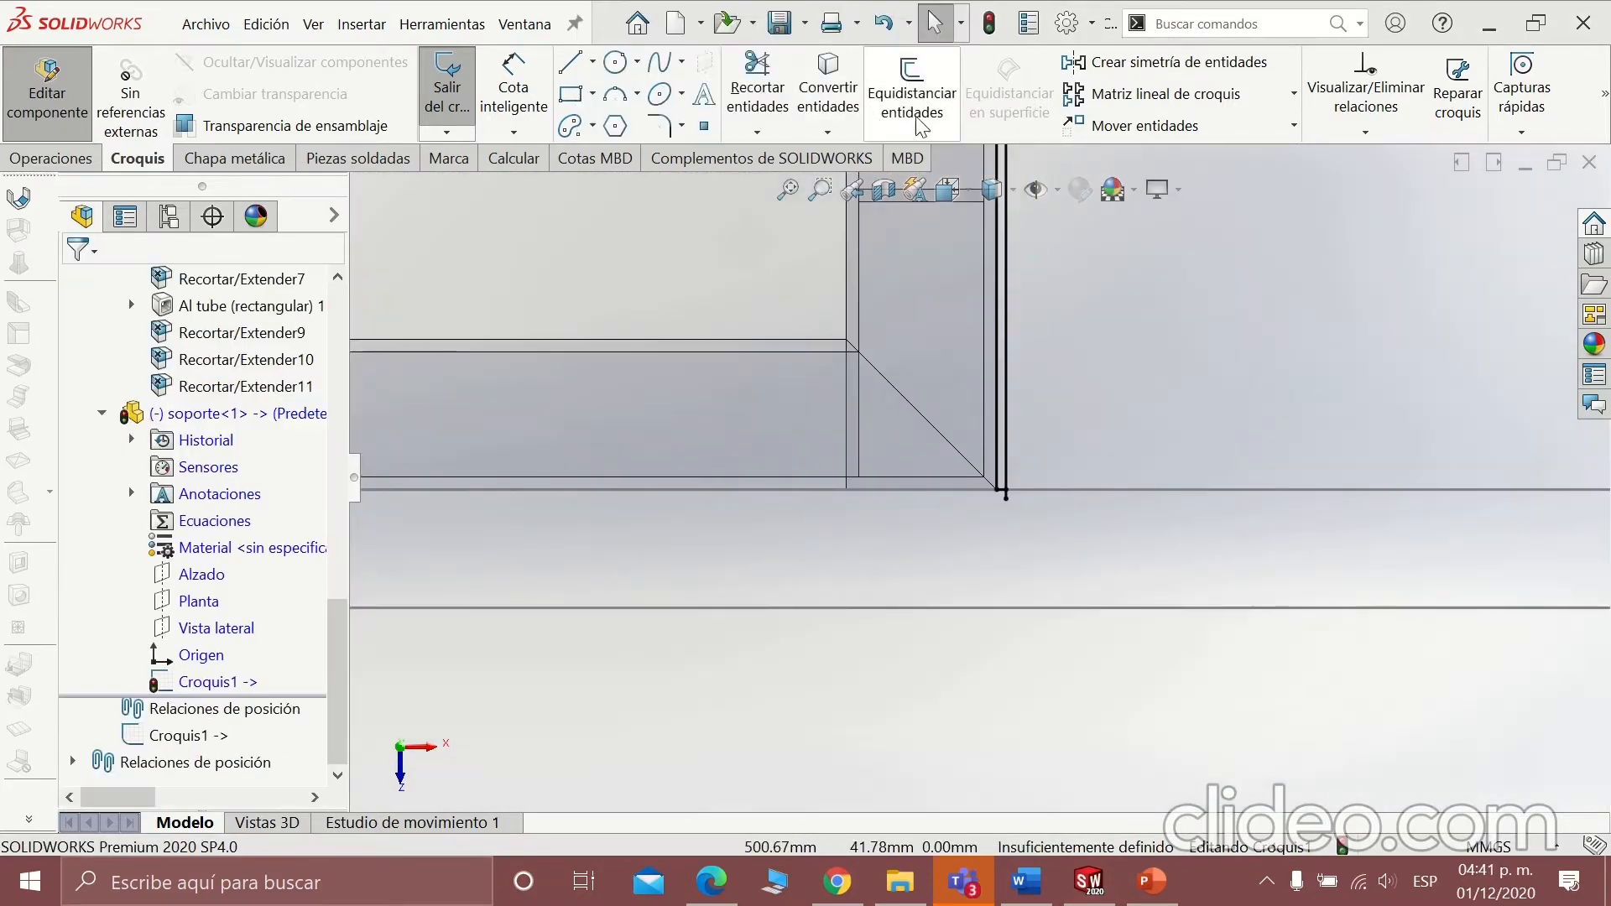
click(757, 87)
scroll(996, 504, up, 3)
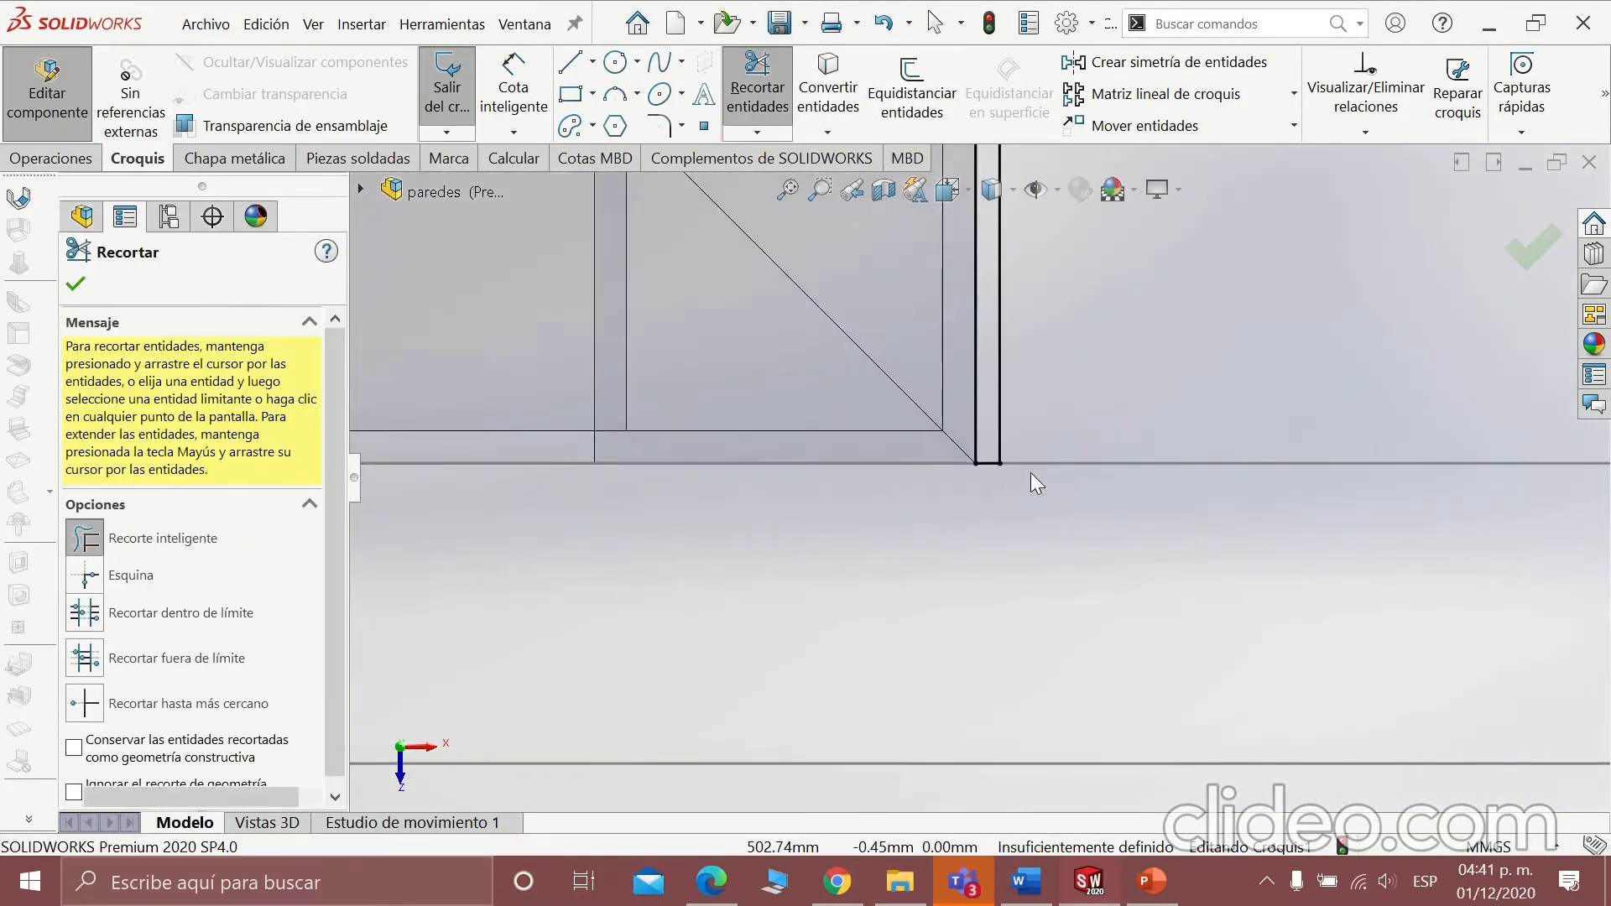
key(Escape)
Delete the original frame-edge lines inside the offset outline, leaving only the offset contour on the exposed sides.
scroll(965, 403, down, 3)
click(1021, 325)
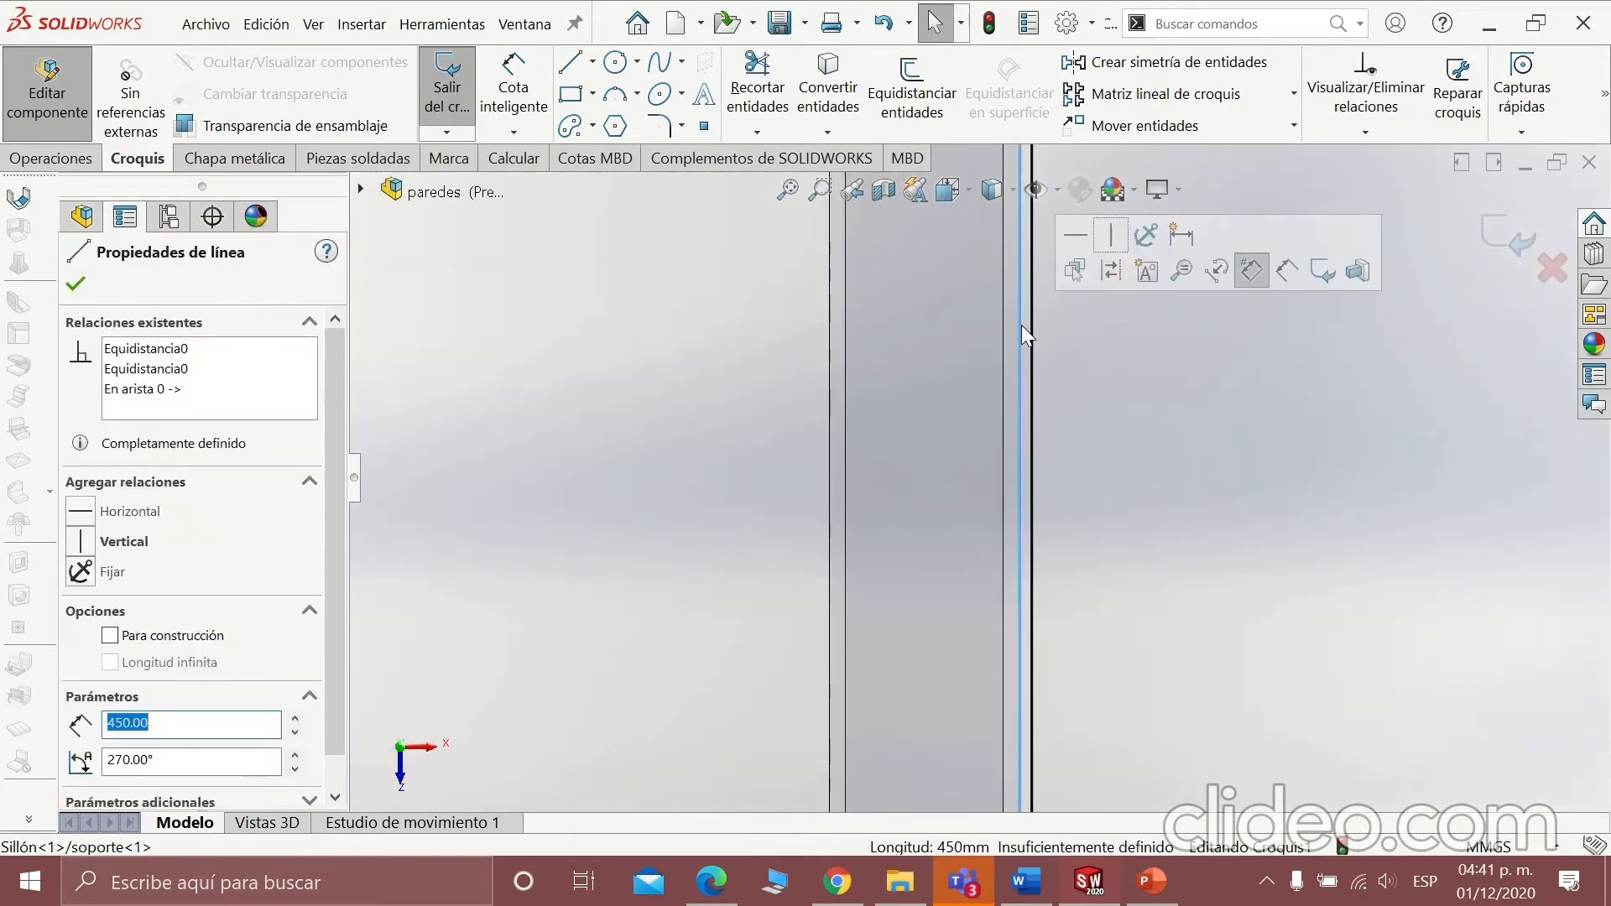
key(Escape)
scroll(991, 377, up, 3)
scroll(558, 345, down, 5)
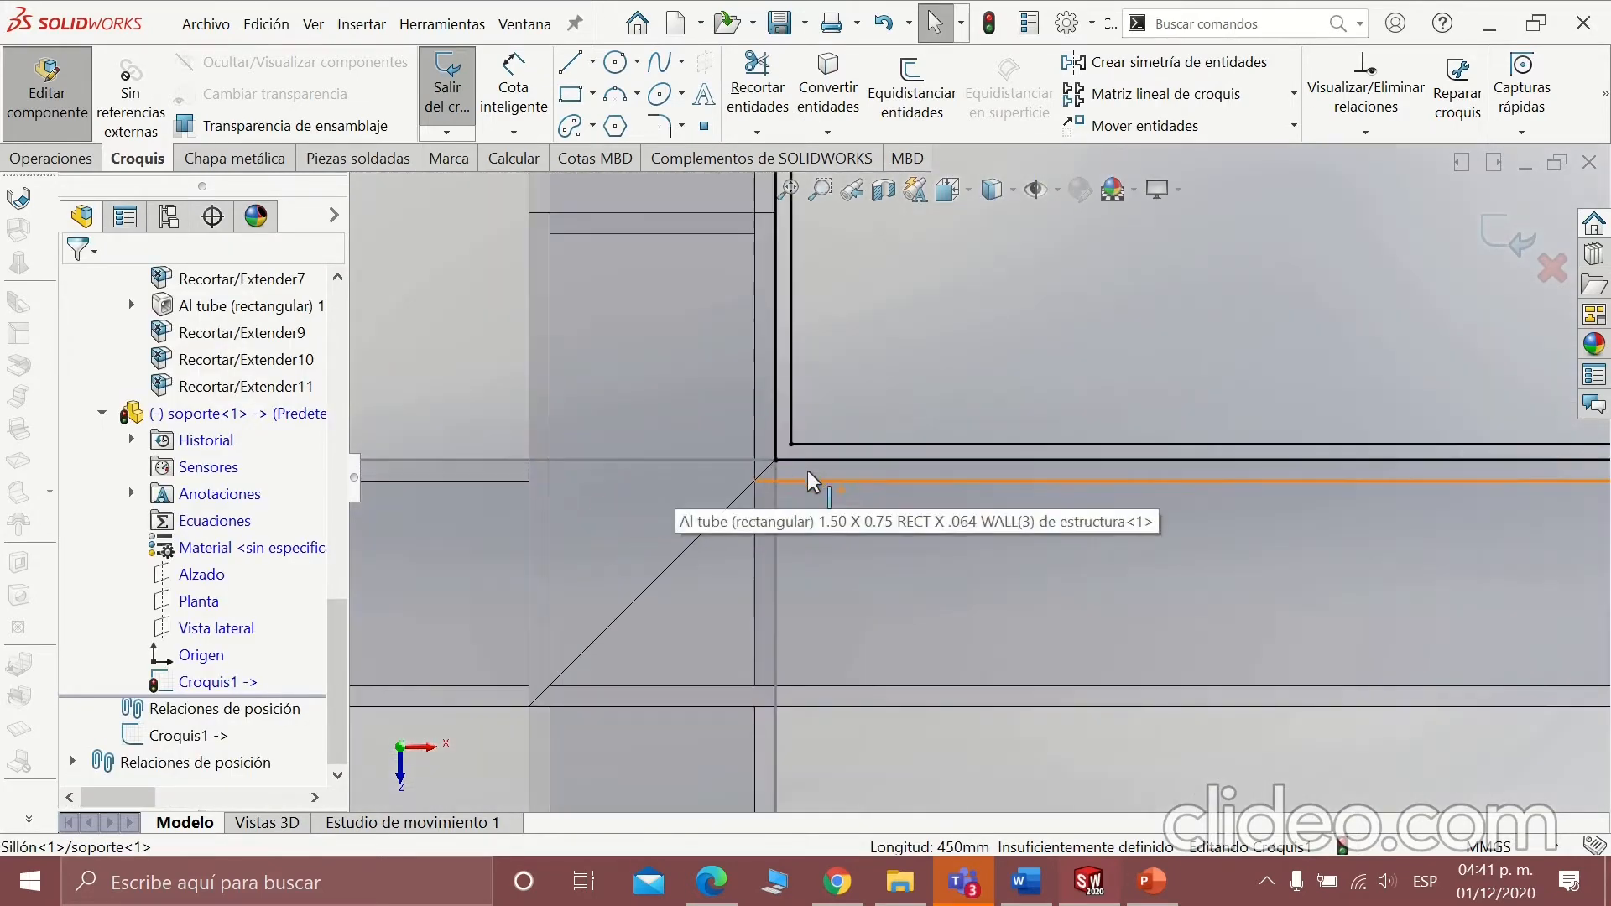
click(813, 460)
key(Escape)
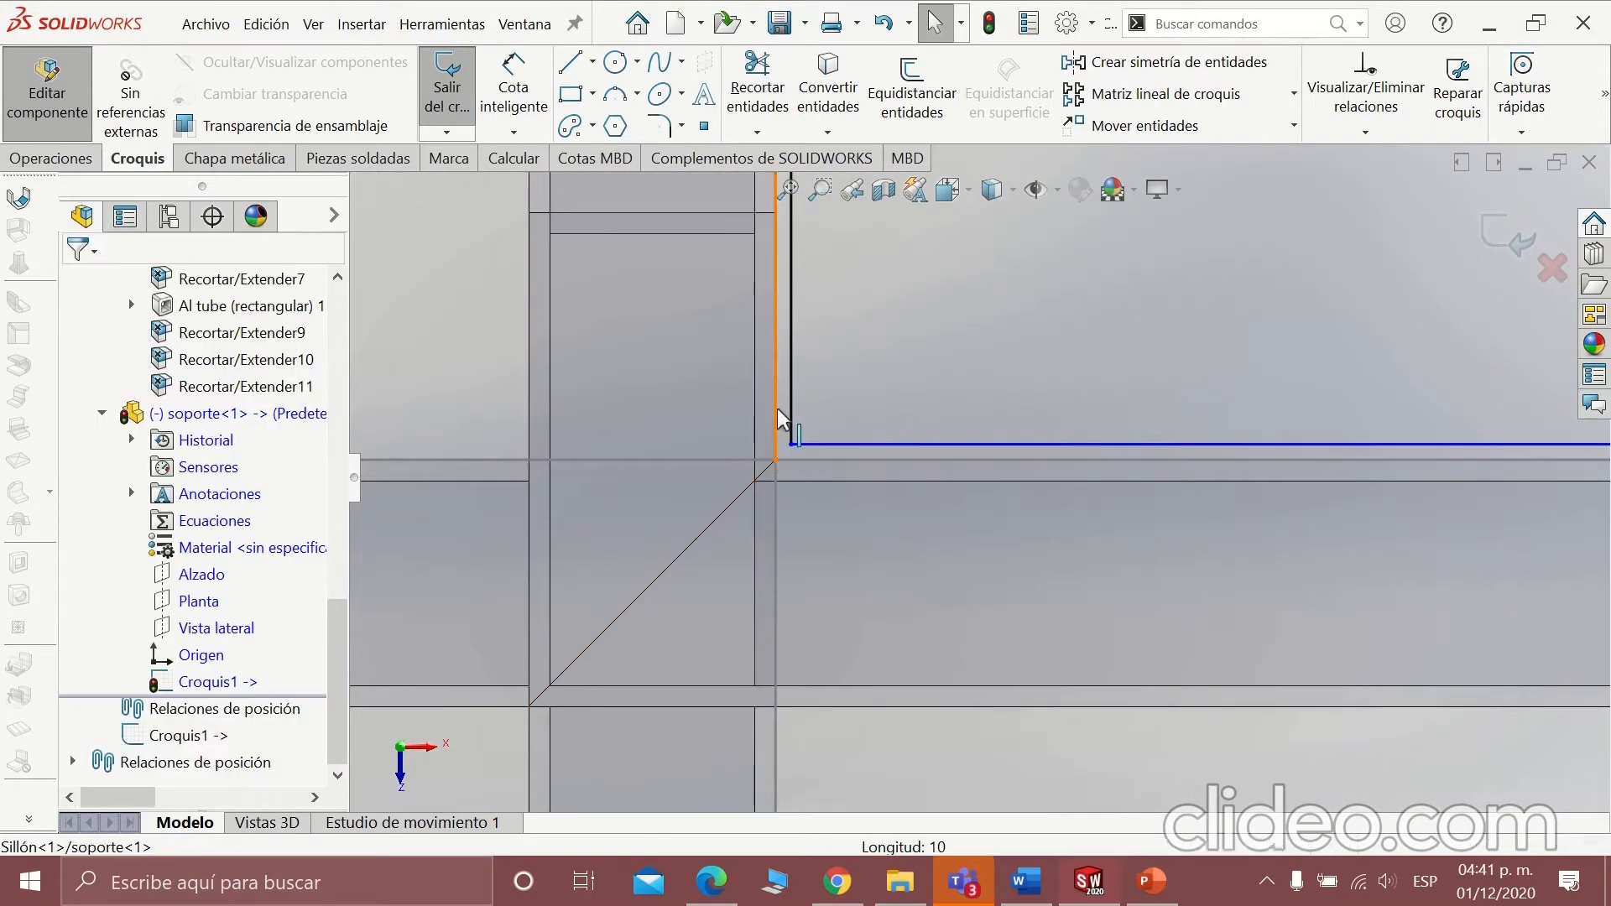
scroll(775, 437, up, 4)
scroll(774, 462, up, 5)
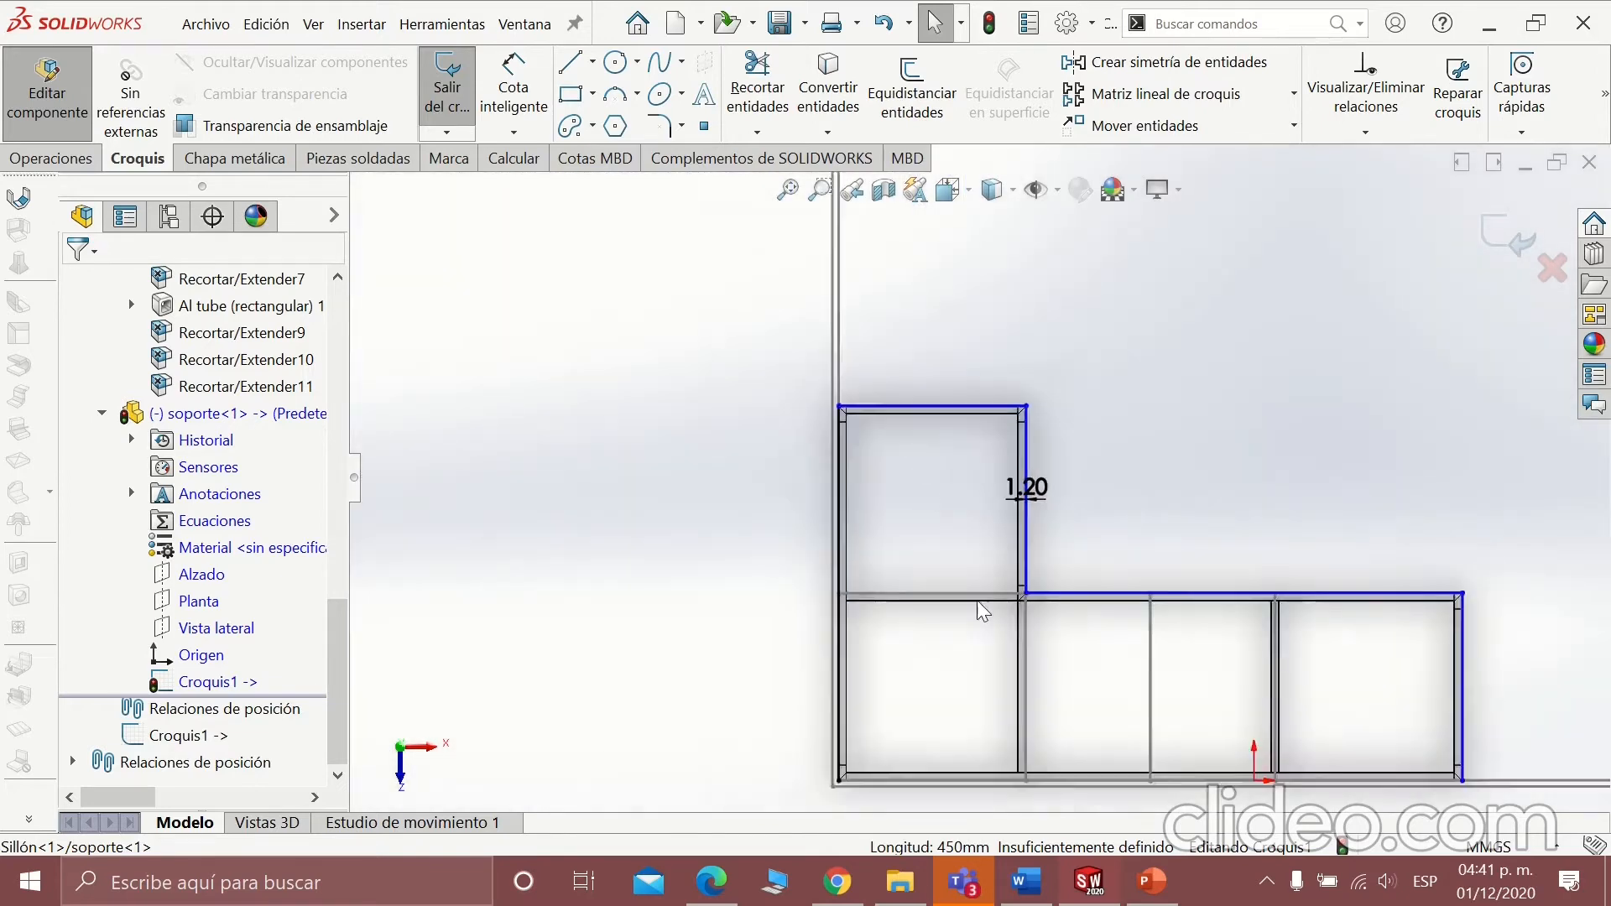
Close the offset outline with a line along the long wall side, from the frame's outer corner to the long arm's end.
scroll(1210, 628, down, 2)
click(571, 61)
scroll(755, 504, up, 2)
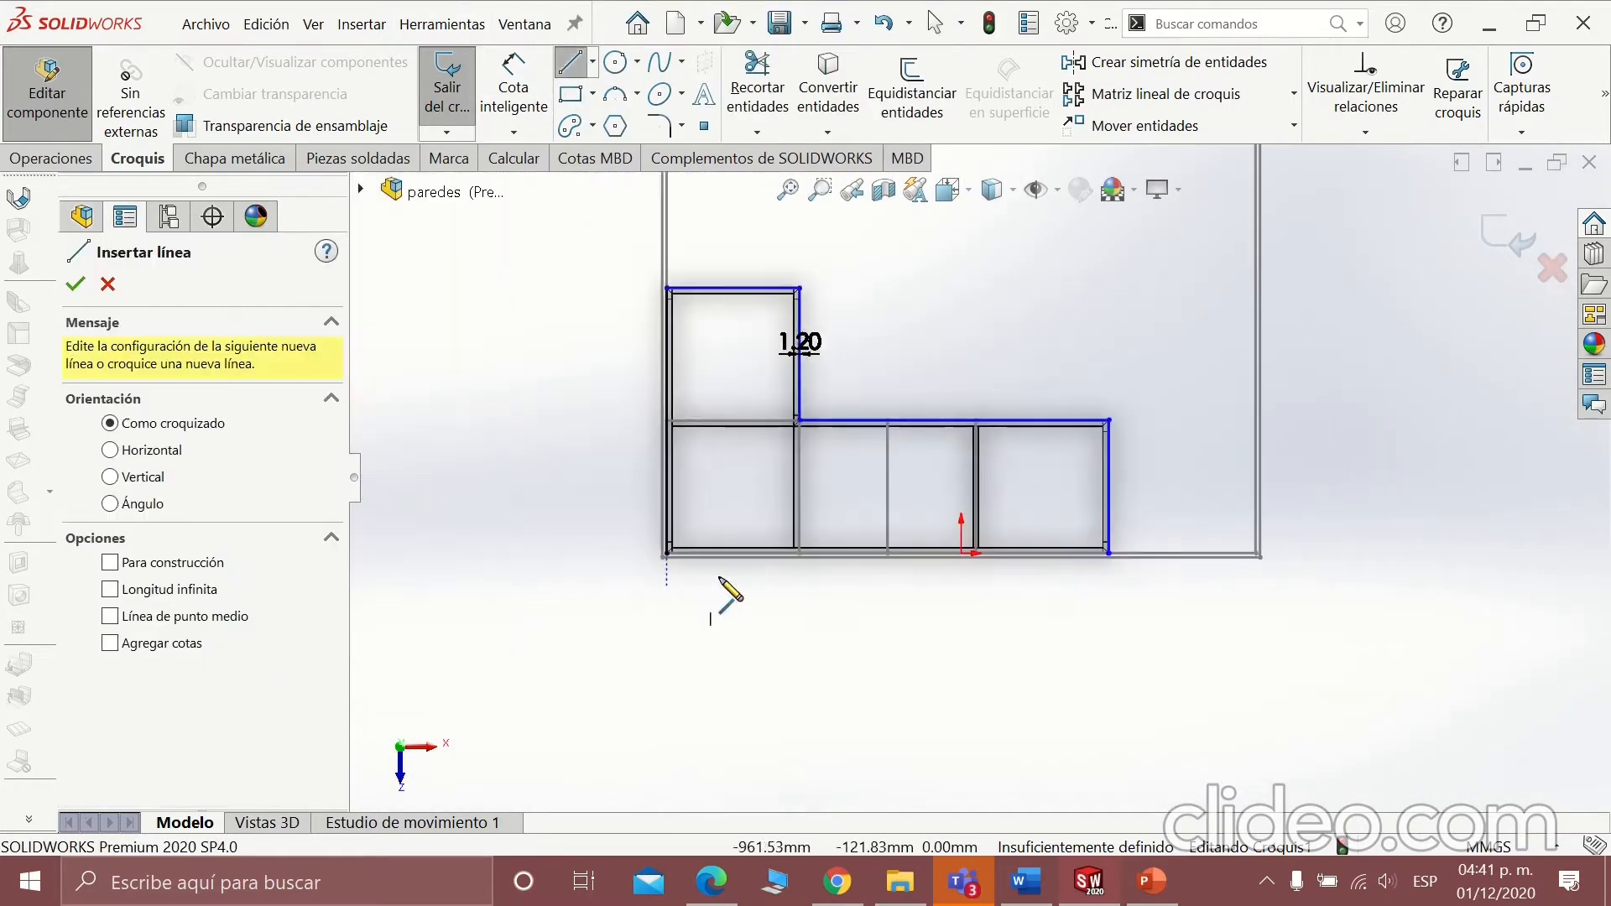
scroll(714, 570, down, 4)
scroll(756, 453, up, 2)
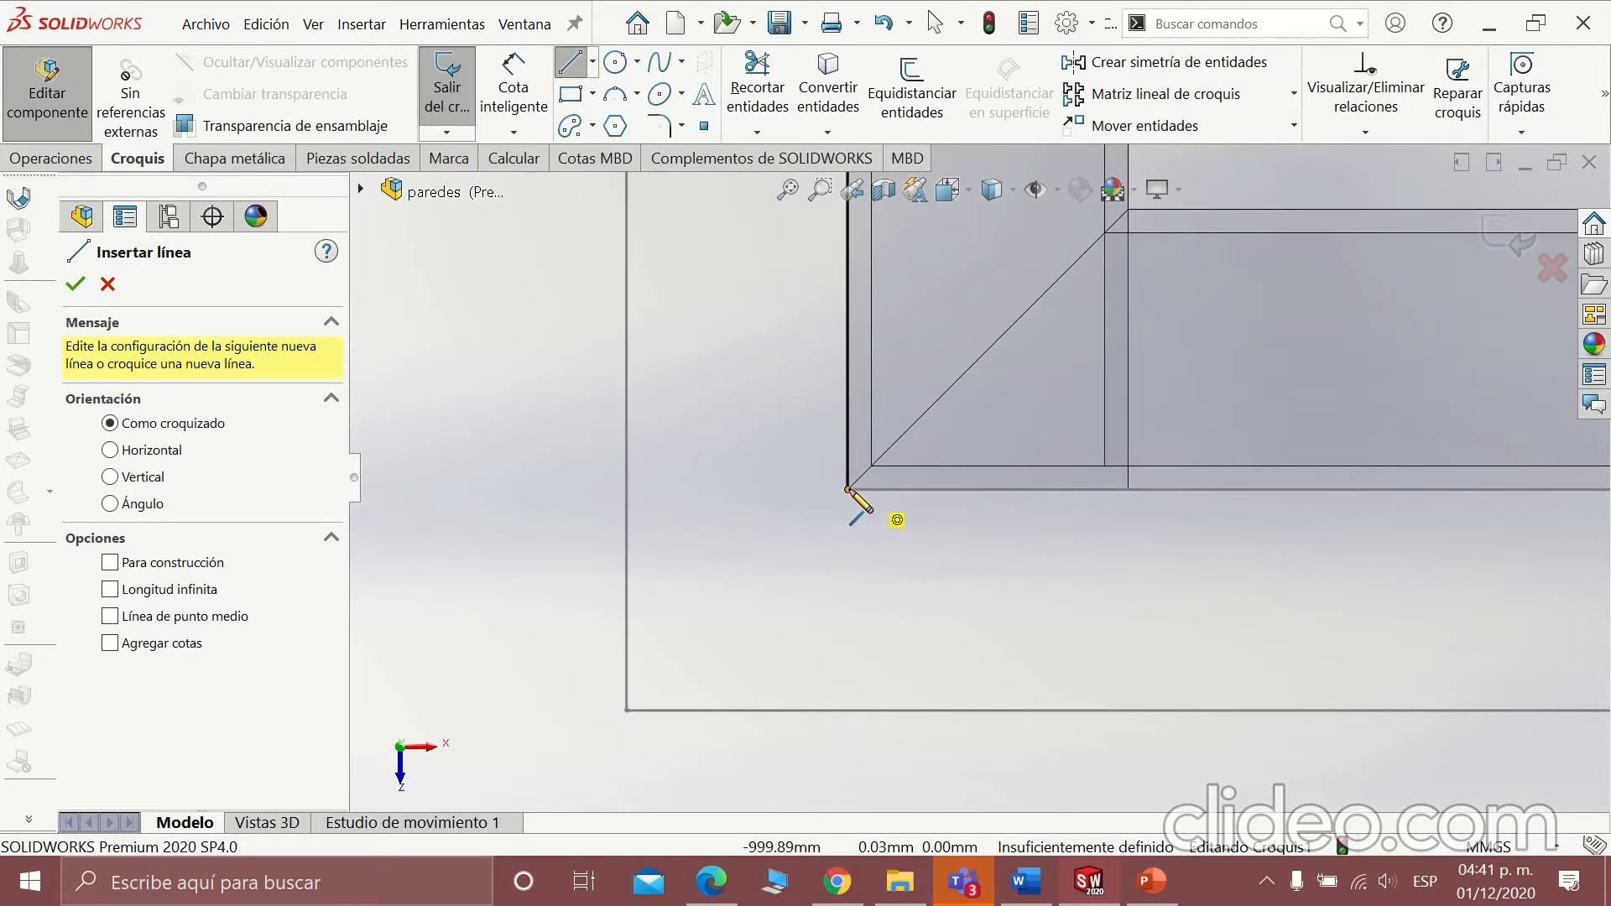
click(848, 489)
scroll(1080, 533, up, 3)
scroll(1156, 459, down, 4)
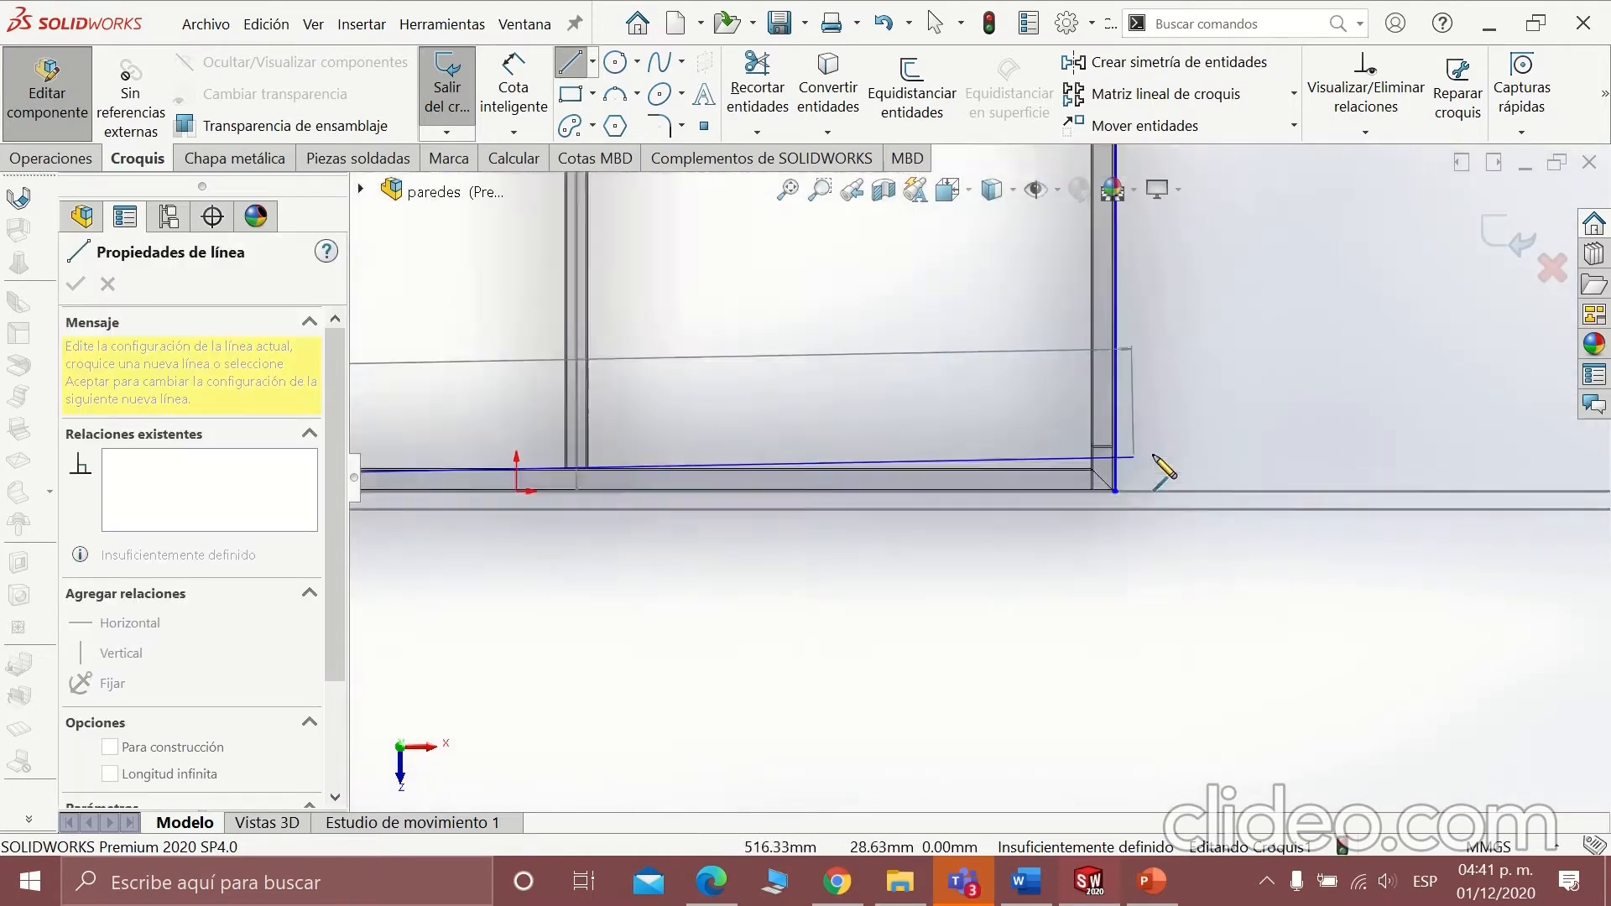
scroll(1166, 455, down, 3)
click(1056, 523)
key(Escape)
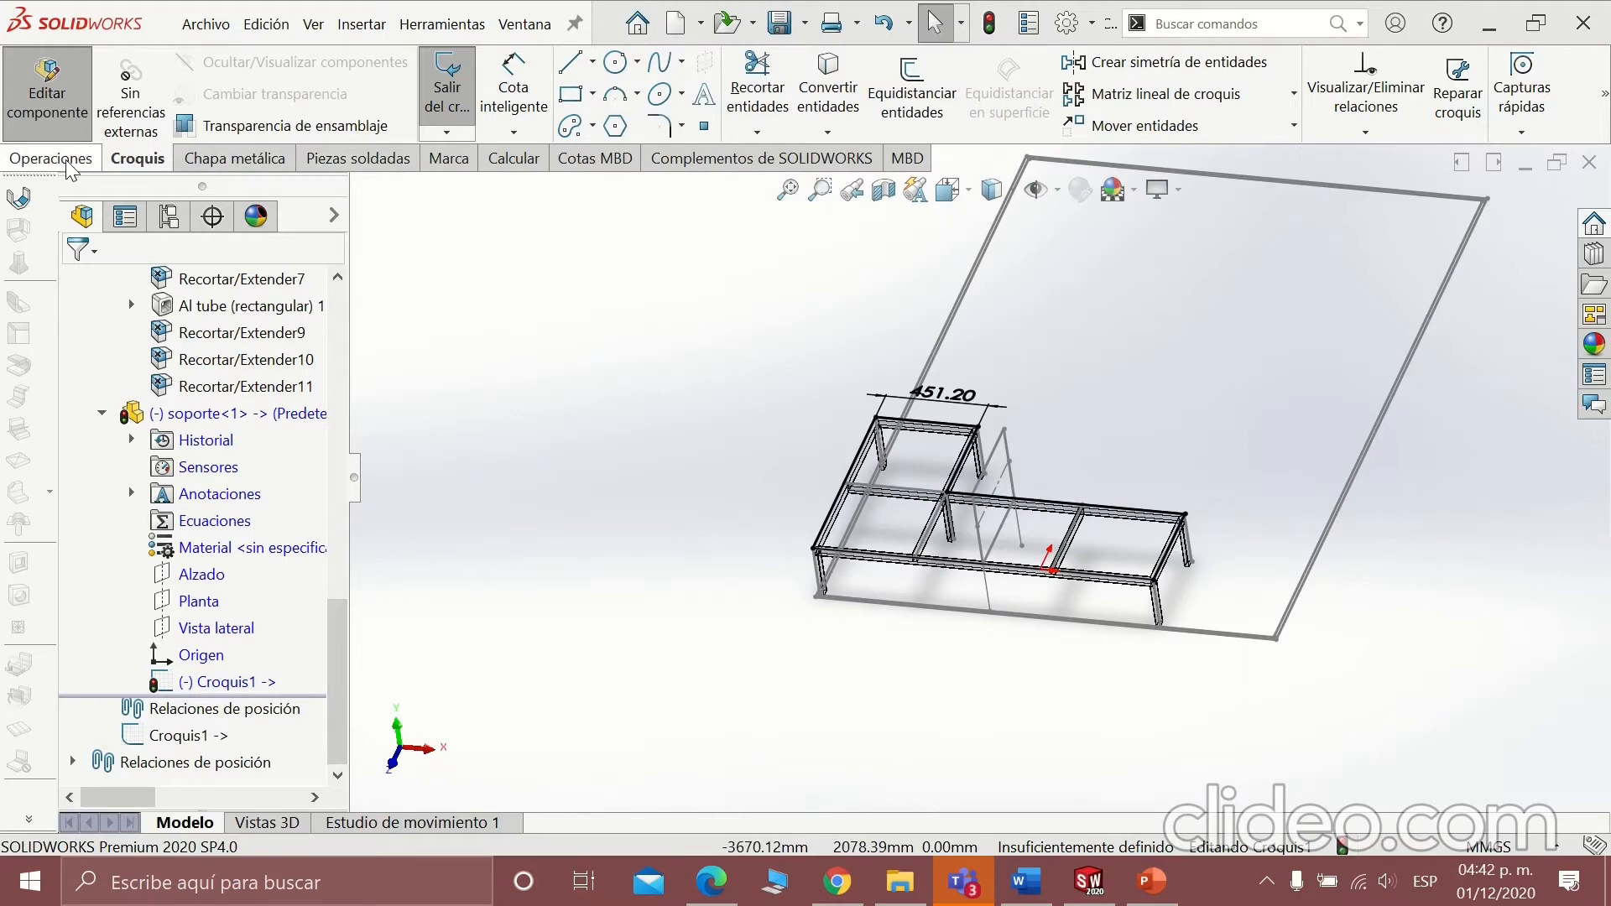
Extrude the closed offset outline 150 mm downward around the frame.
click(66, 160)
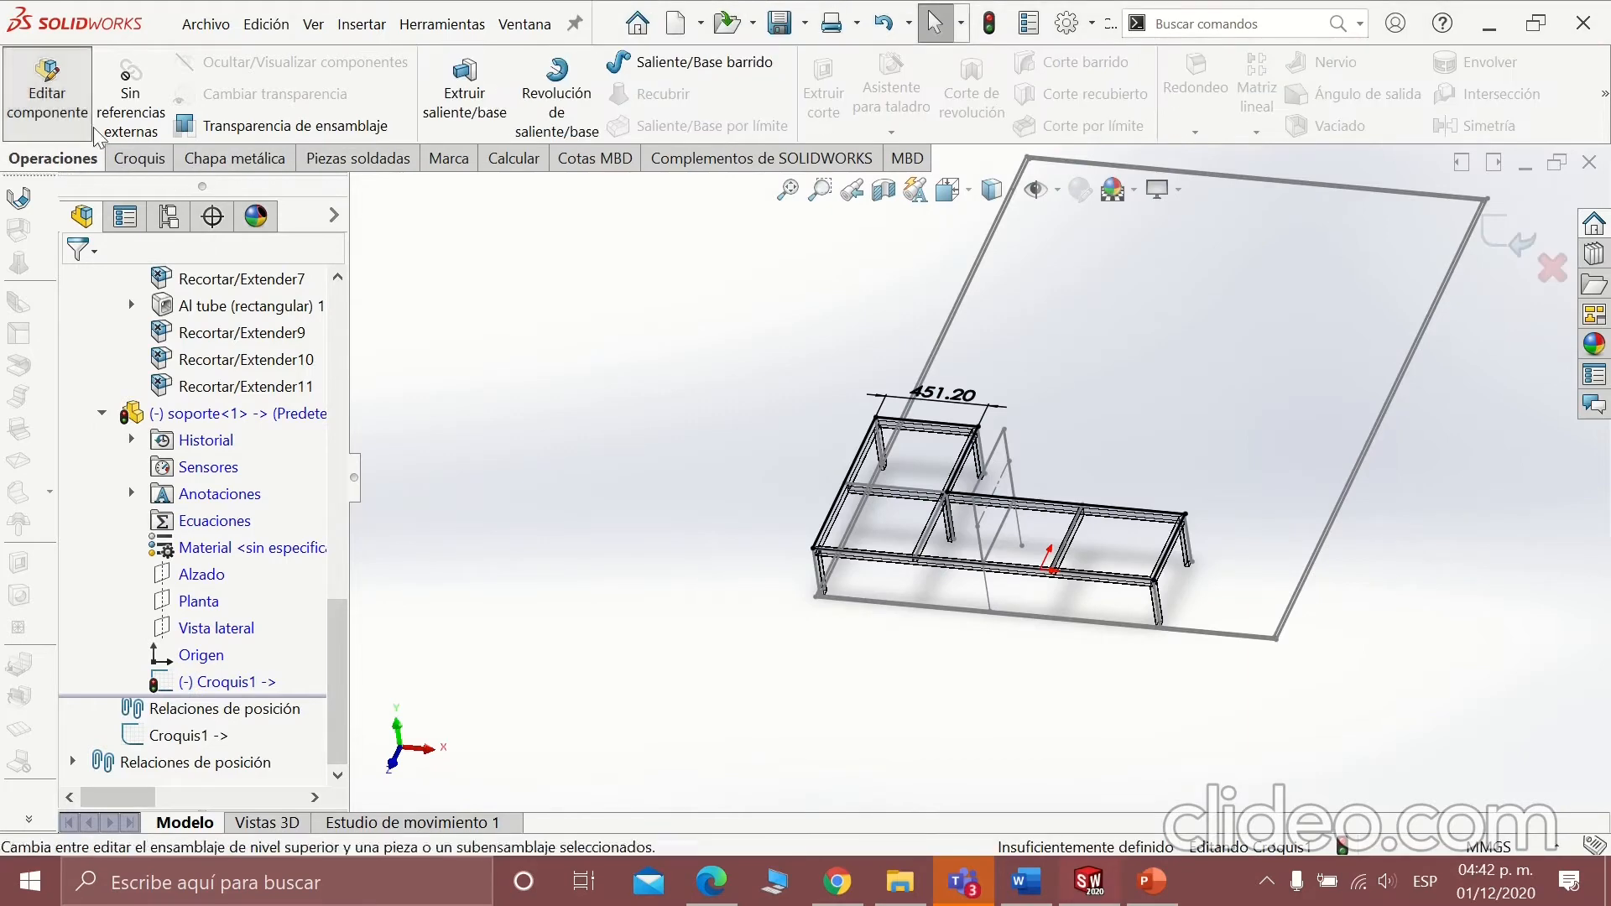
click(464, 93)
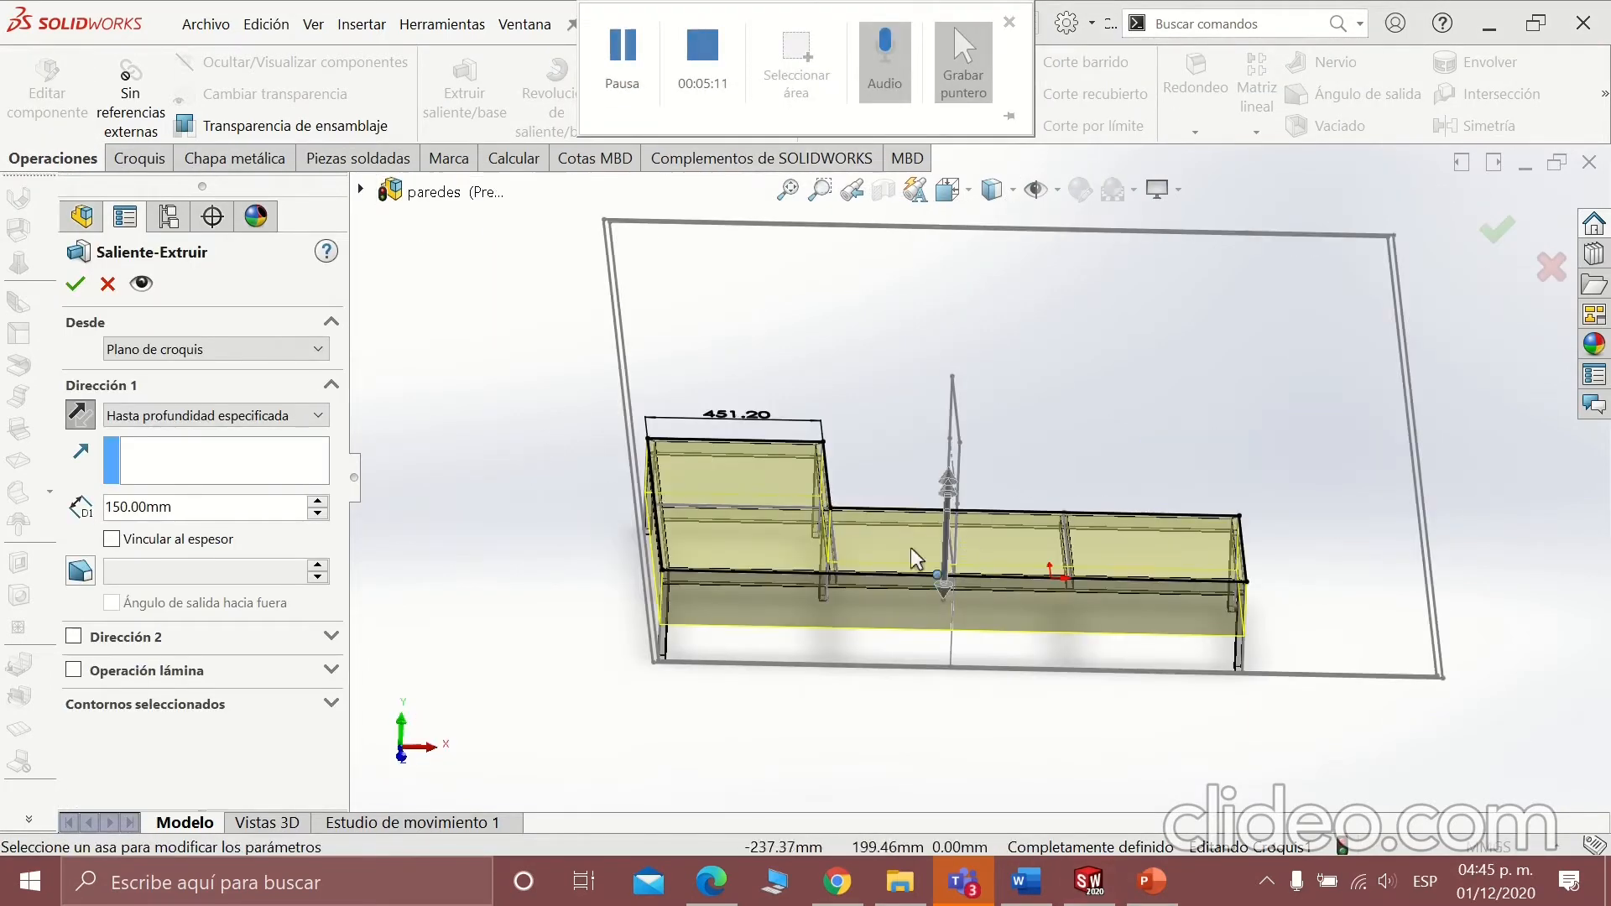
click(76, 284)
middle_drag(798, 641, 713, 773)
scroll(717, 773, down, 3)
scroll(839, 680, down, 3)
scroll(914, 719, up, 5)
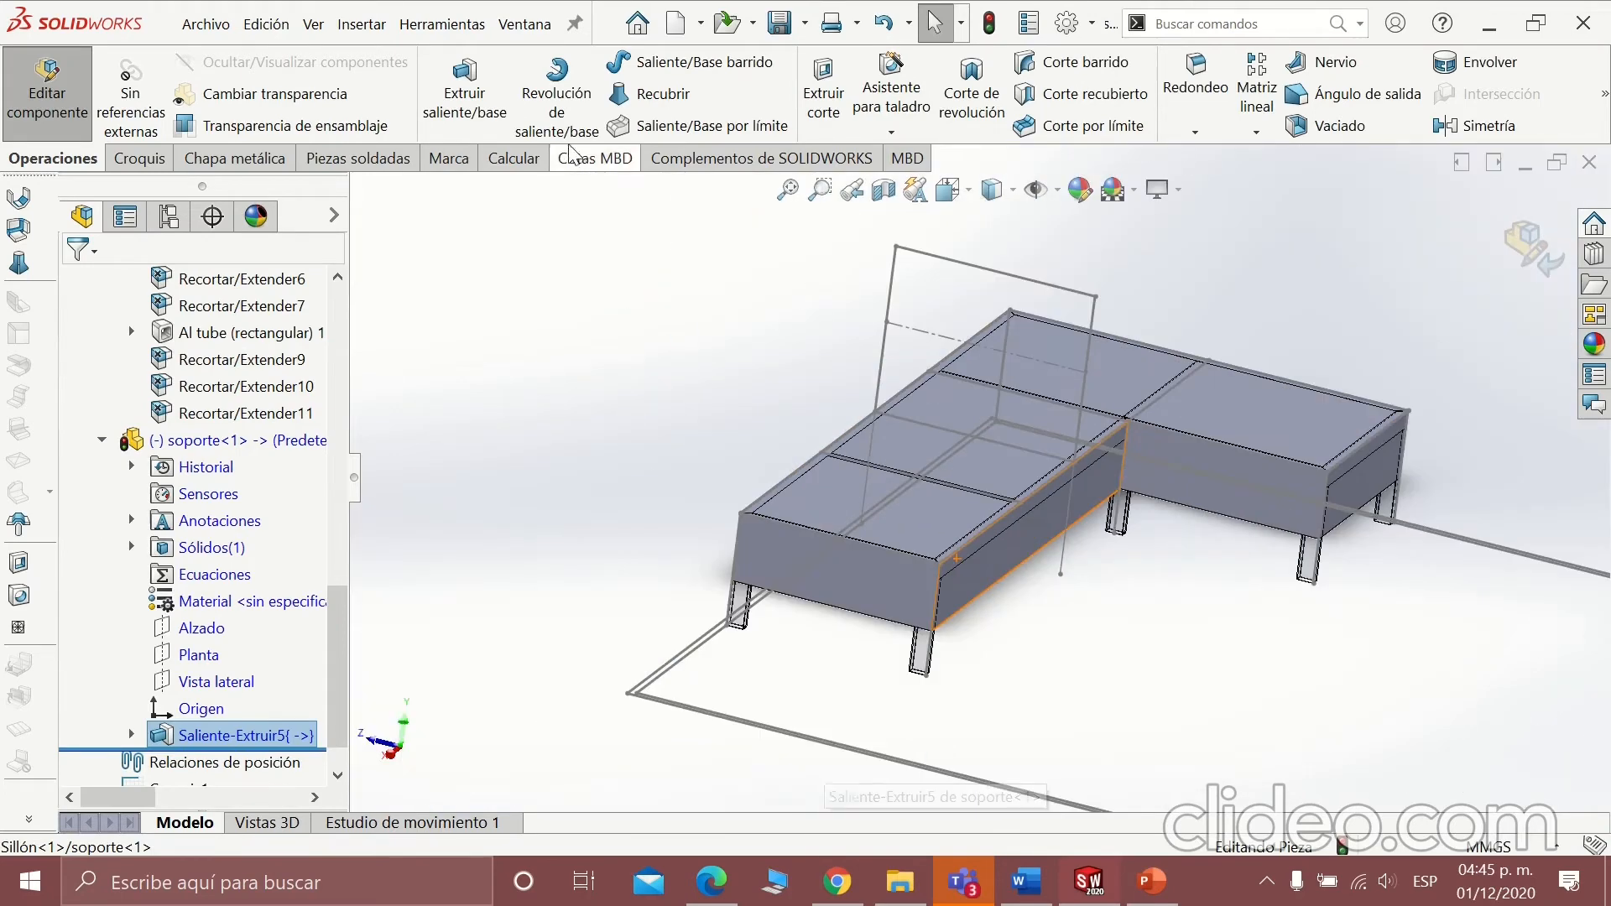
Edit the new L-shaped extrusion to add a second direction with a depth of 1.20 mm.
scroll(913, 530, down, 4)
click(260, 735)
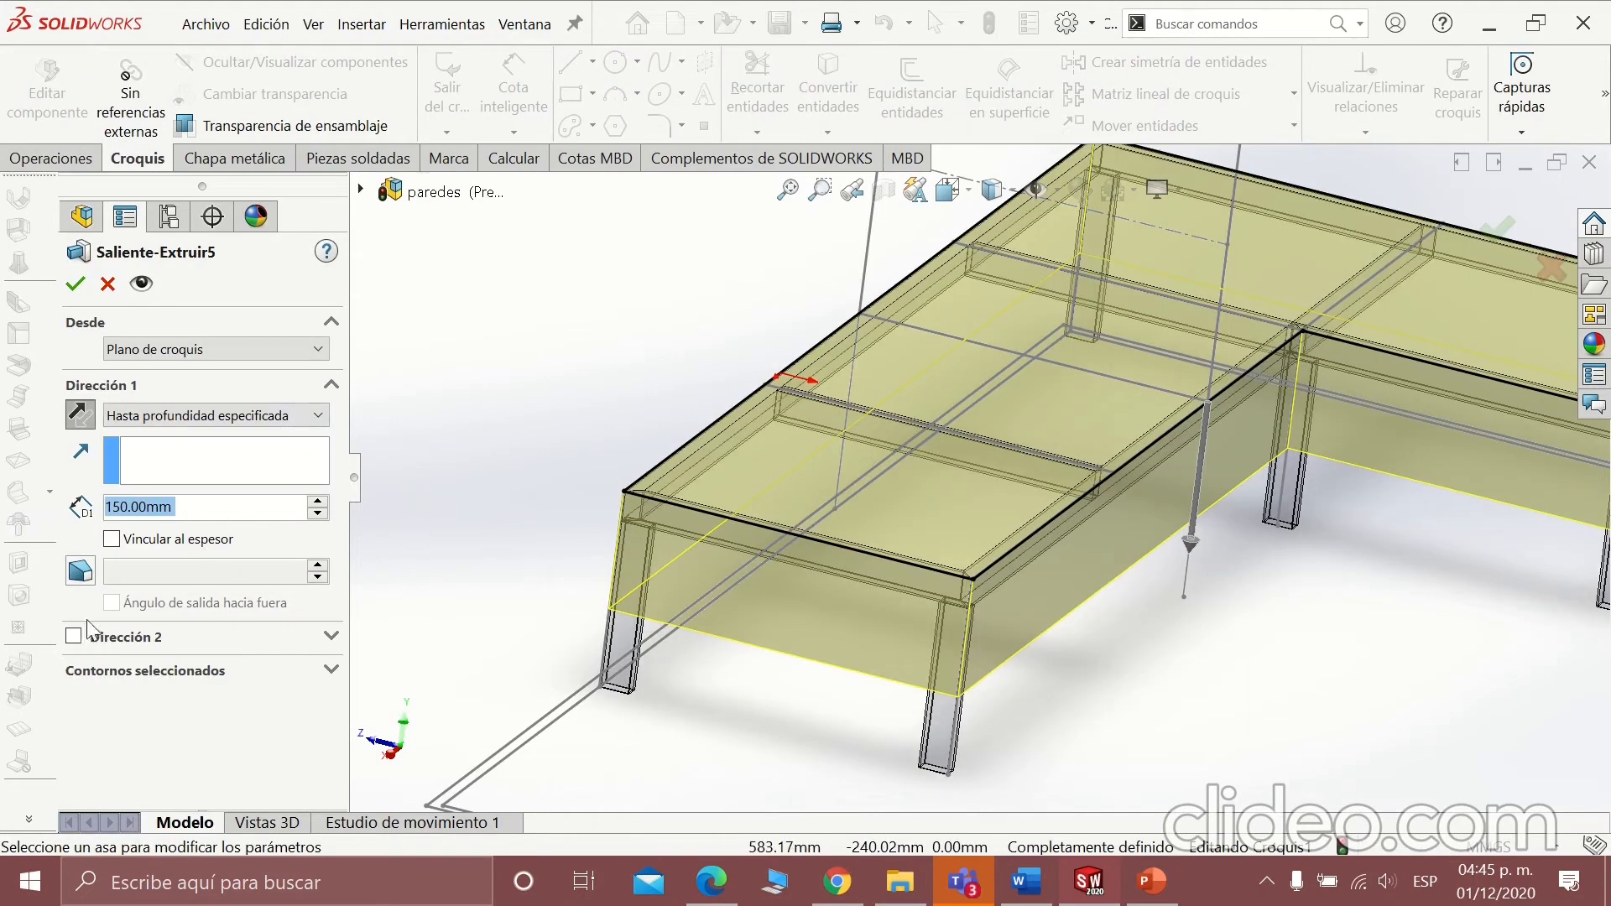
click(73, 637)
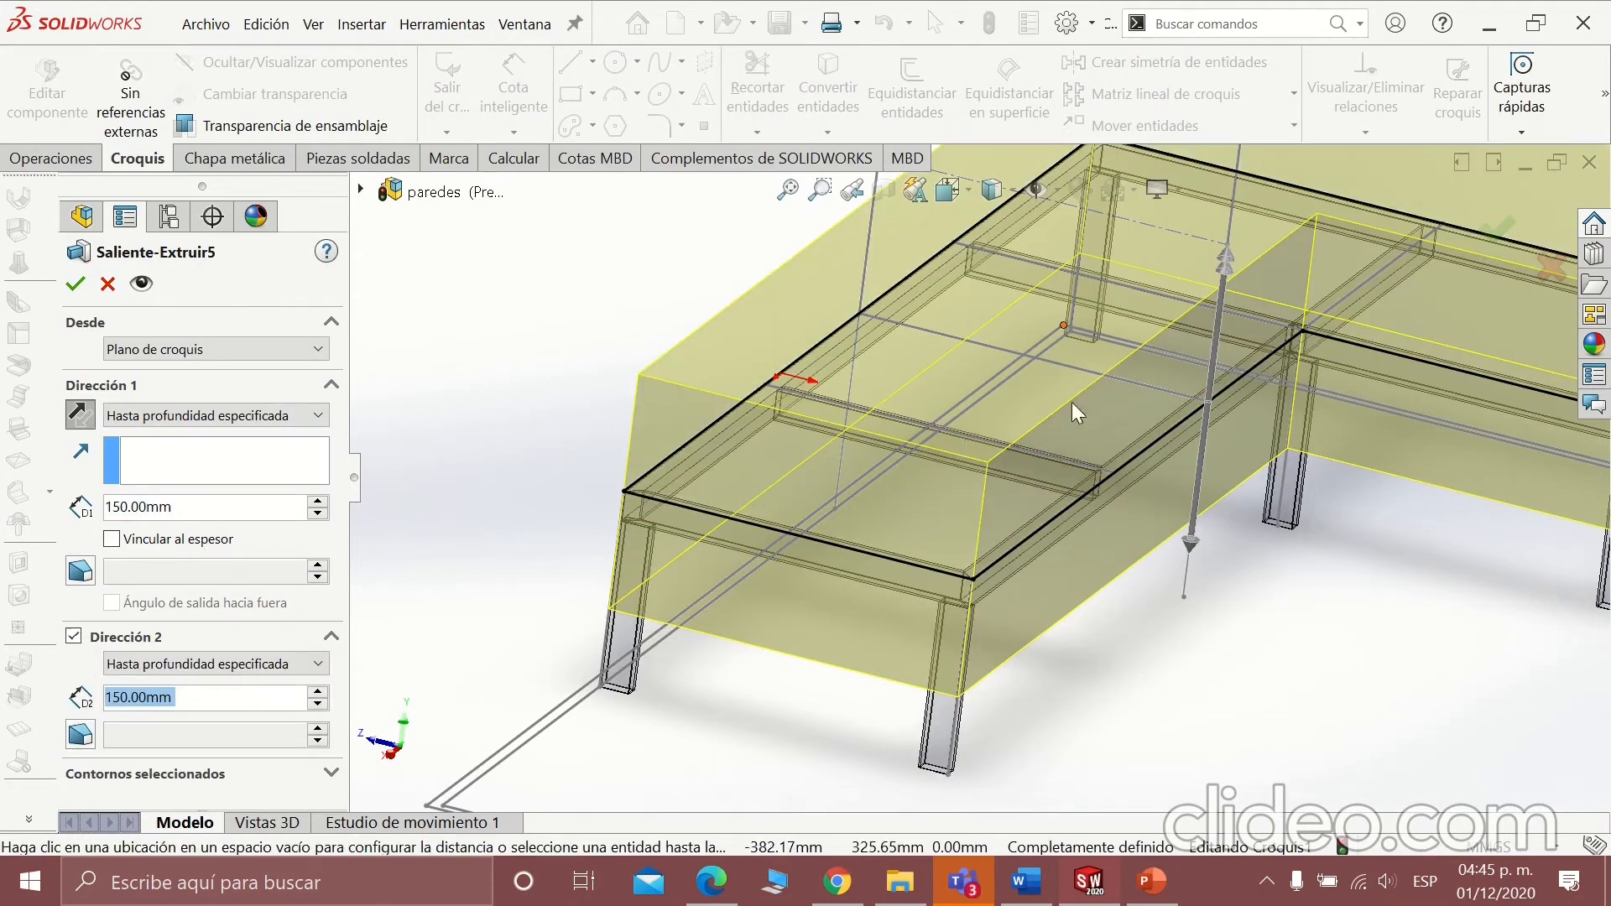
text(1.2)
key(Return)
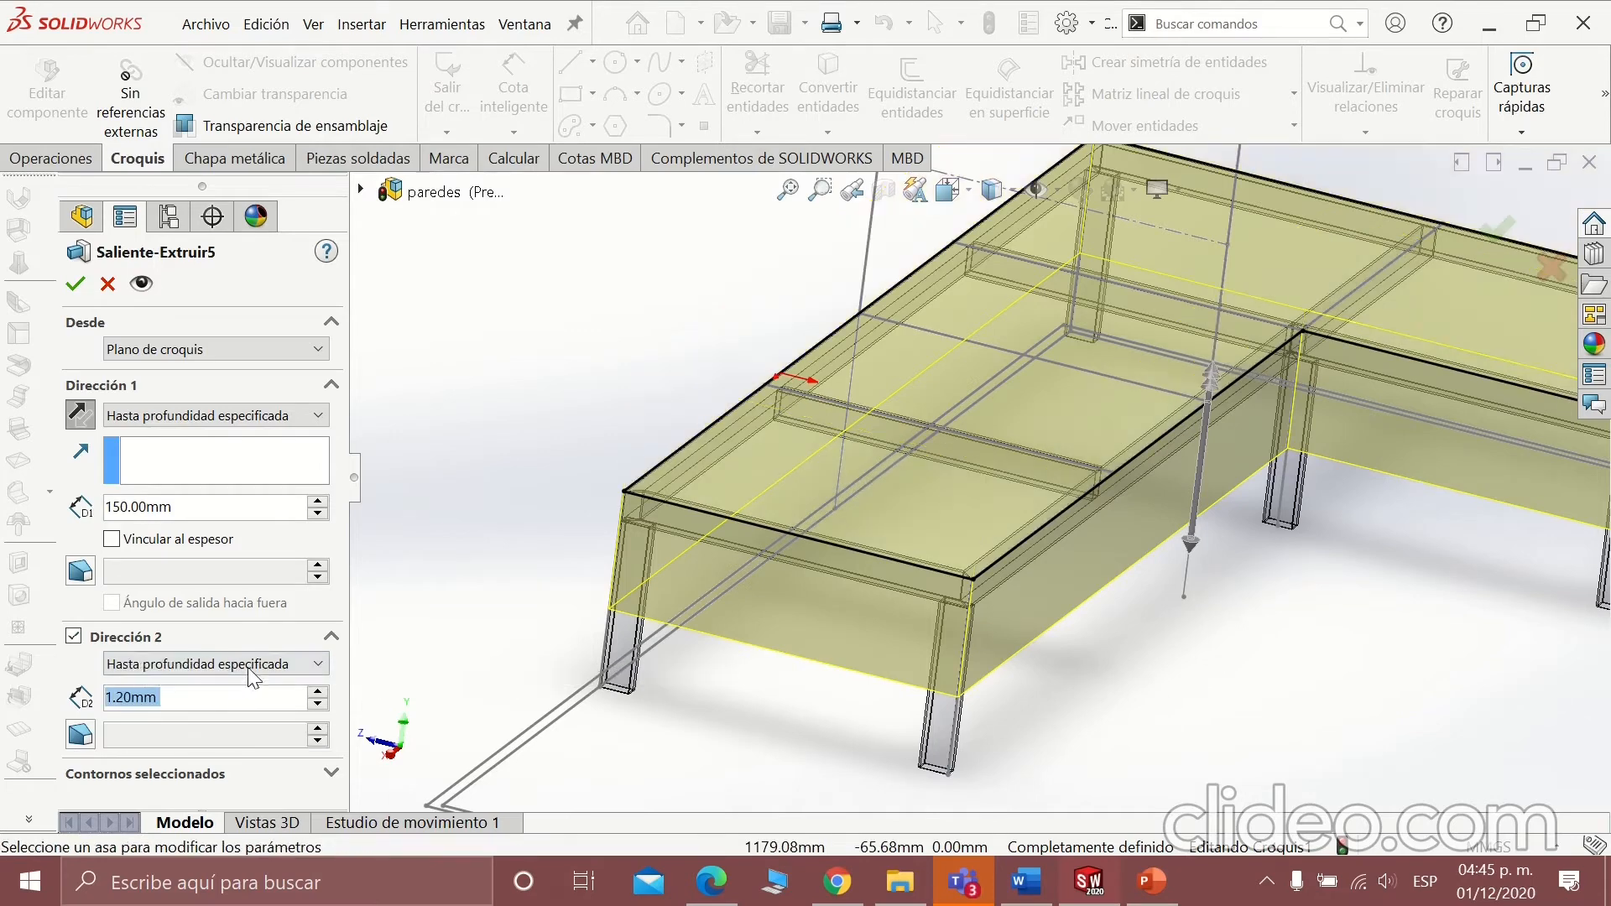
click(78, 285)
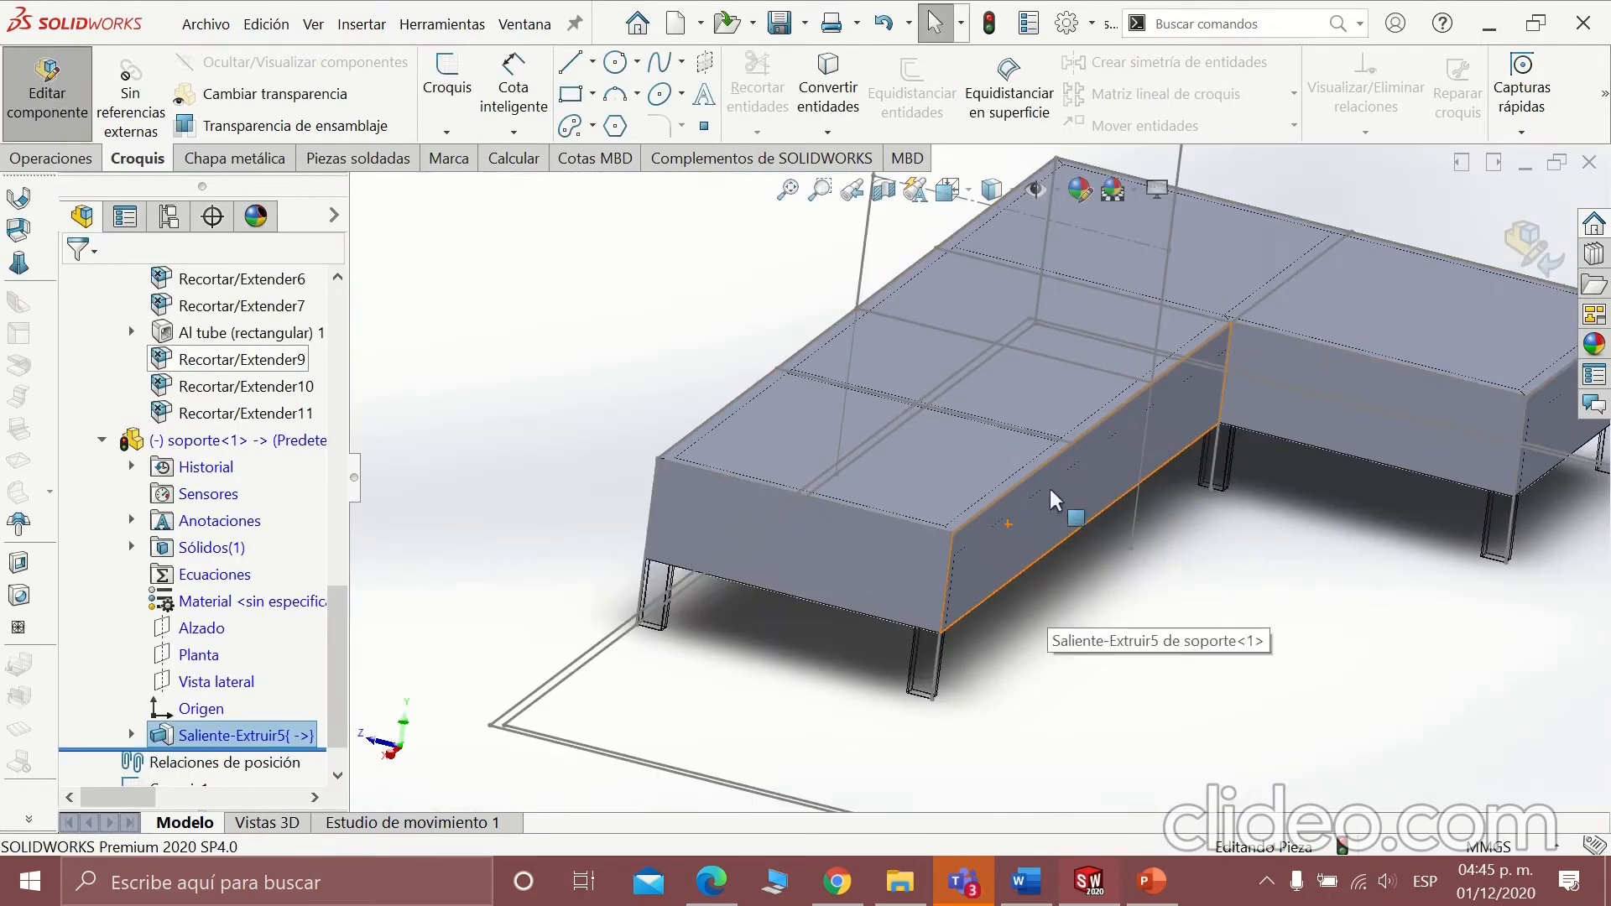
Convert the L-shaped solid to 1.20 mm sheet metal, with the top face fixed and bends along the two inner edges.
click(222, 159)
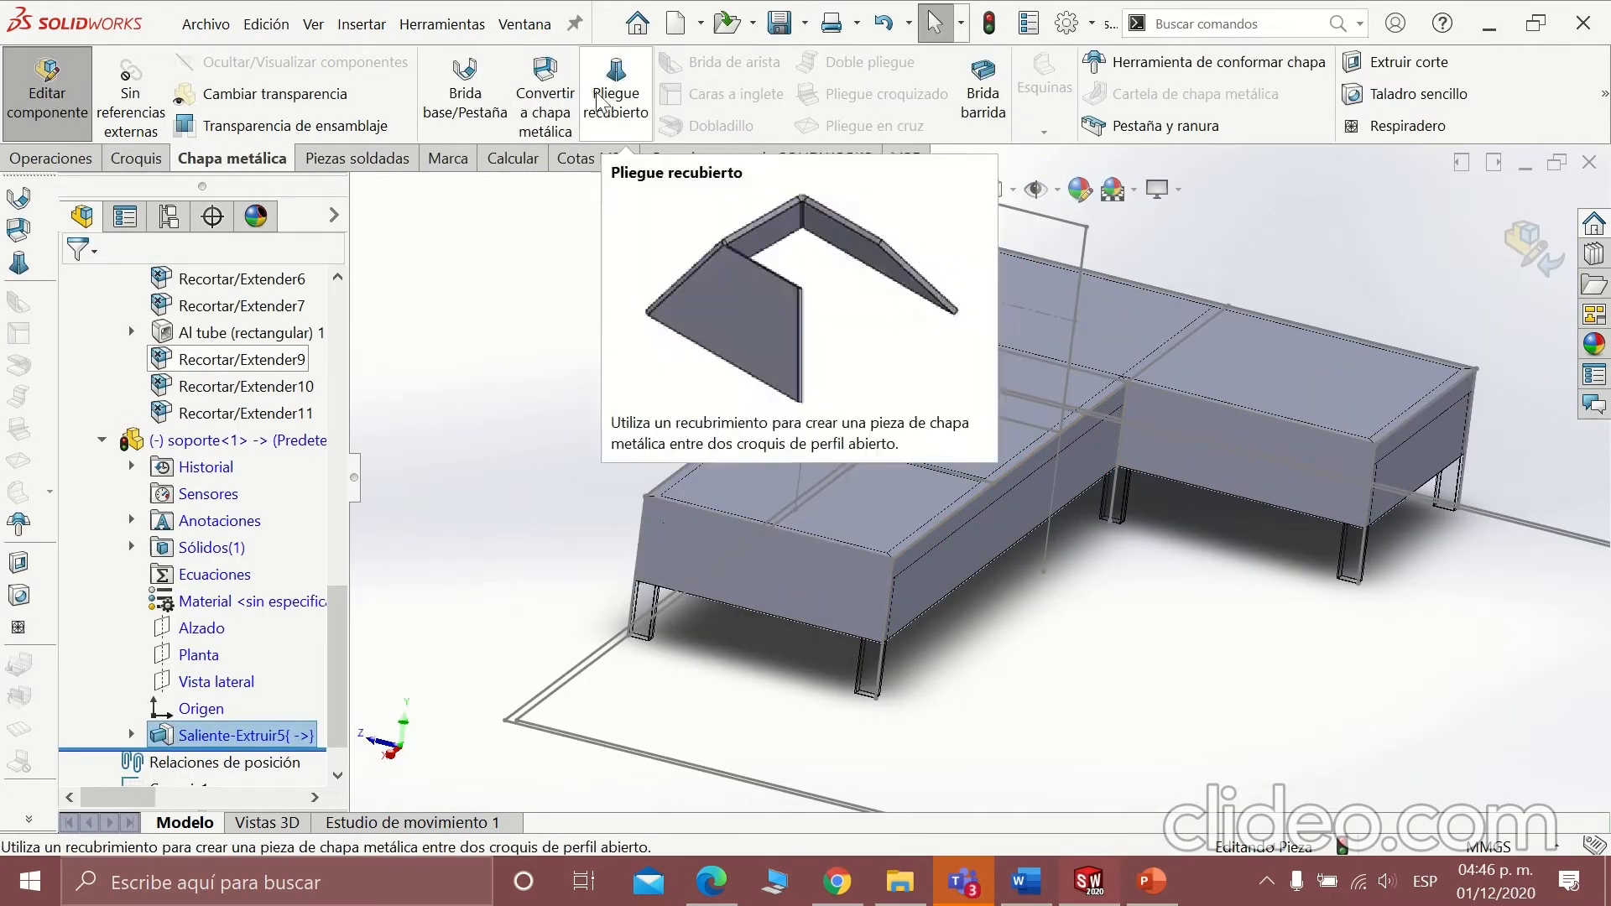
click(546, 96)
click(883, 490)
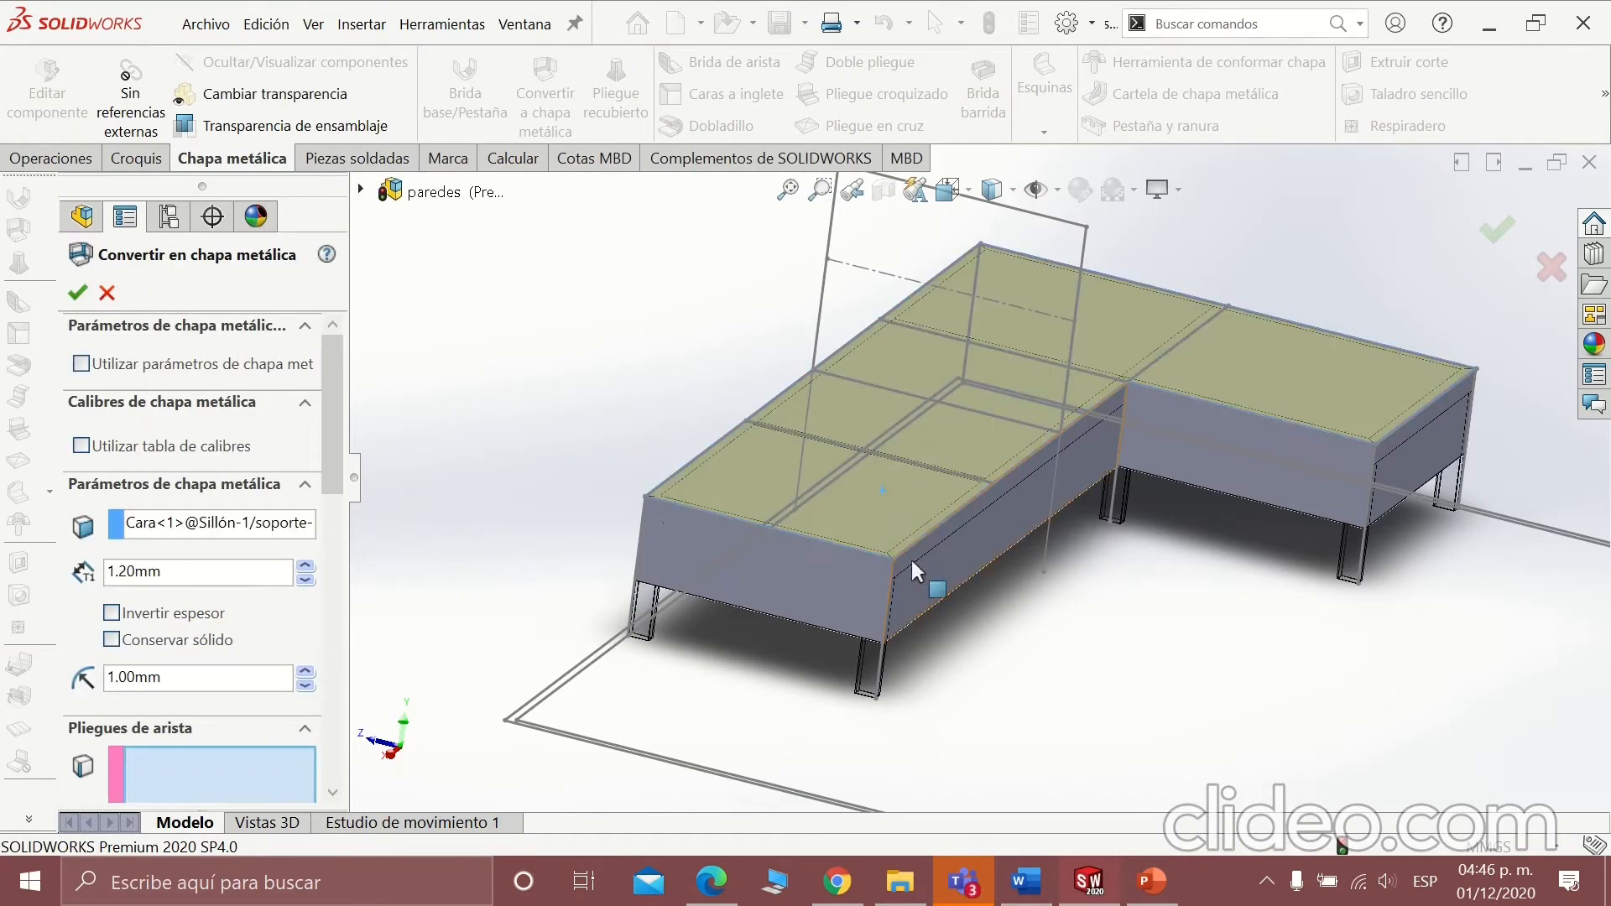
scroll(923, 558, down, 5)
click(913, 529)
scroll(1079, 526, up, 1)
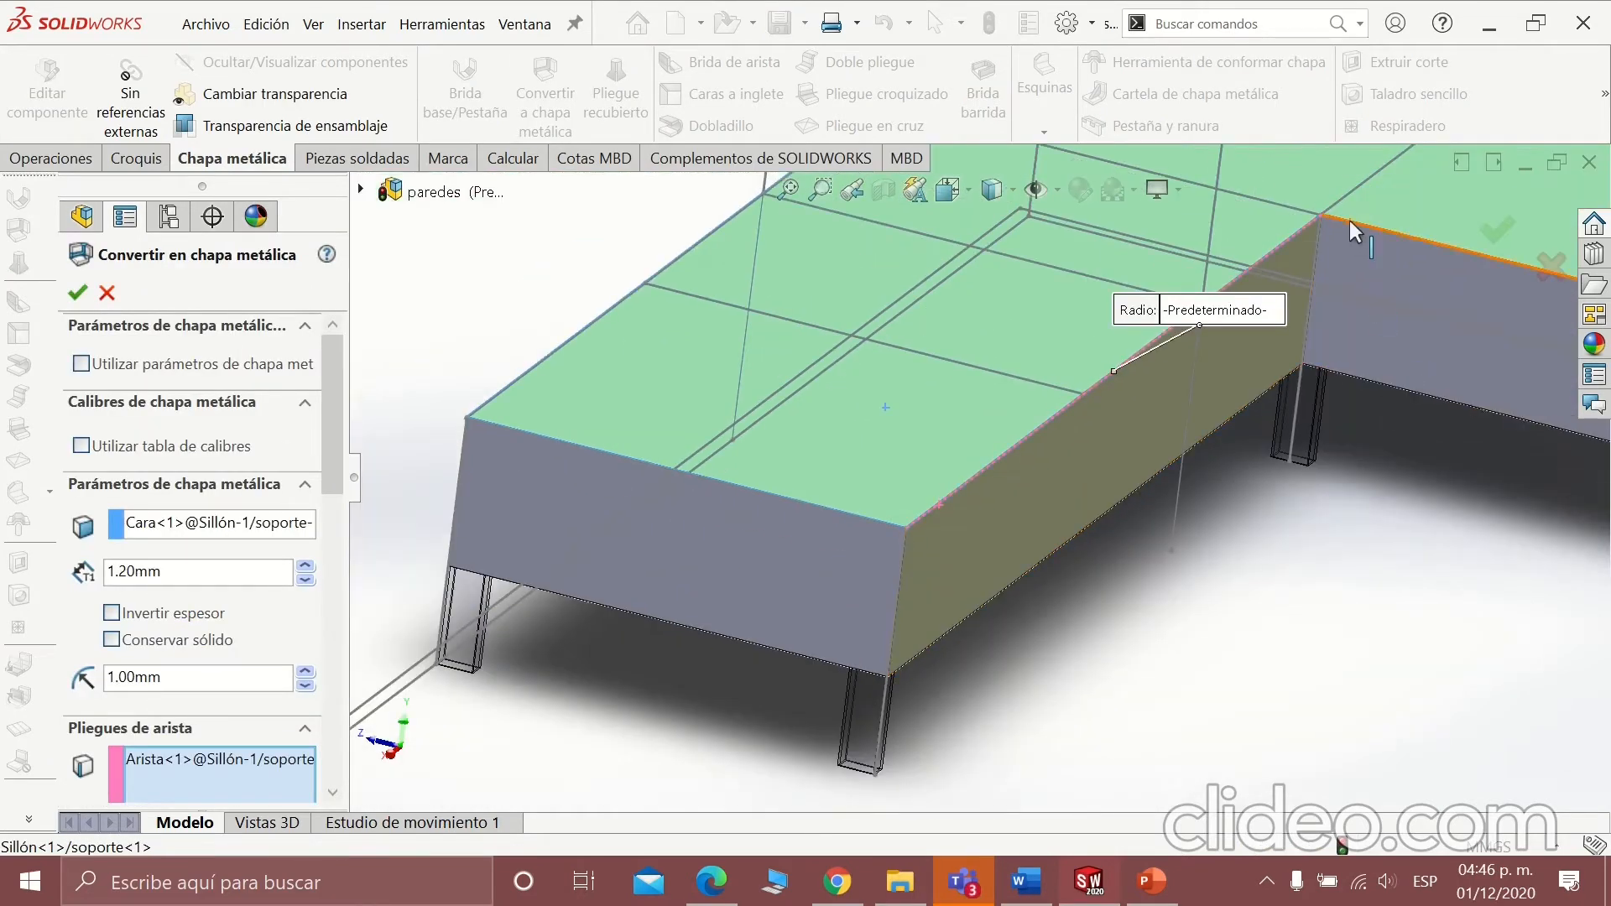
click(1350, 220)
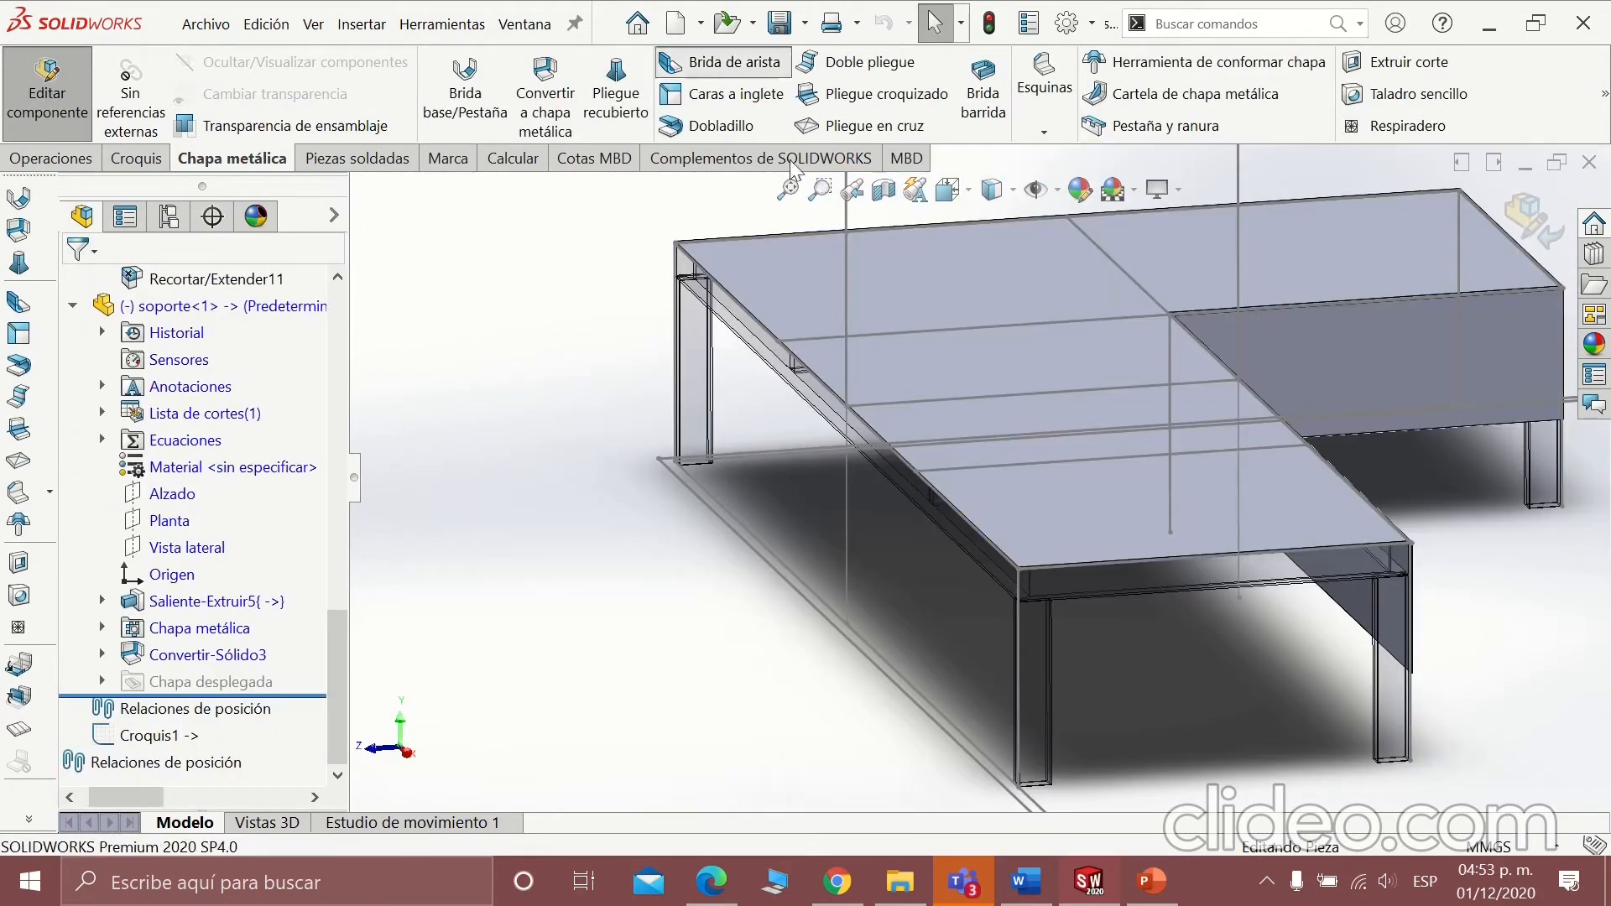
Start an upward 90° edge flange about 368 mm high on the long arm's wall-side edge.
click(735, 62)
scroll(852, 415, down, 5)
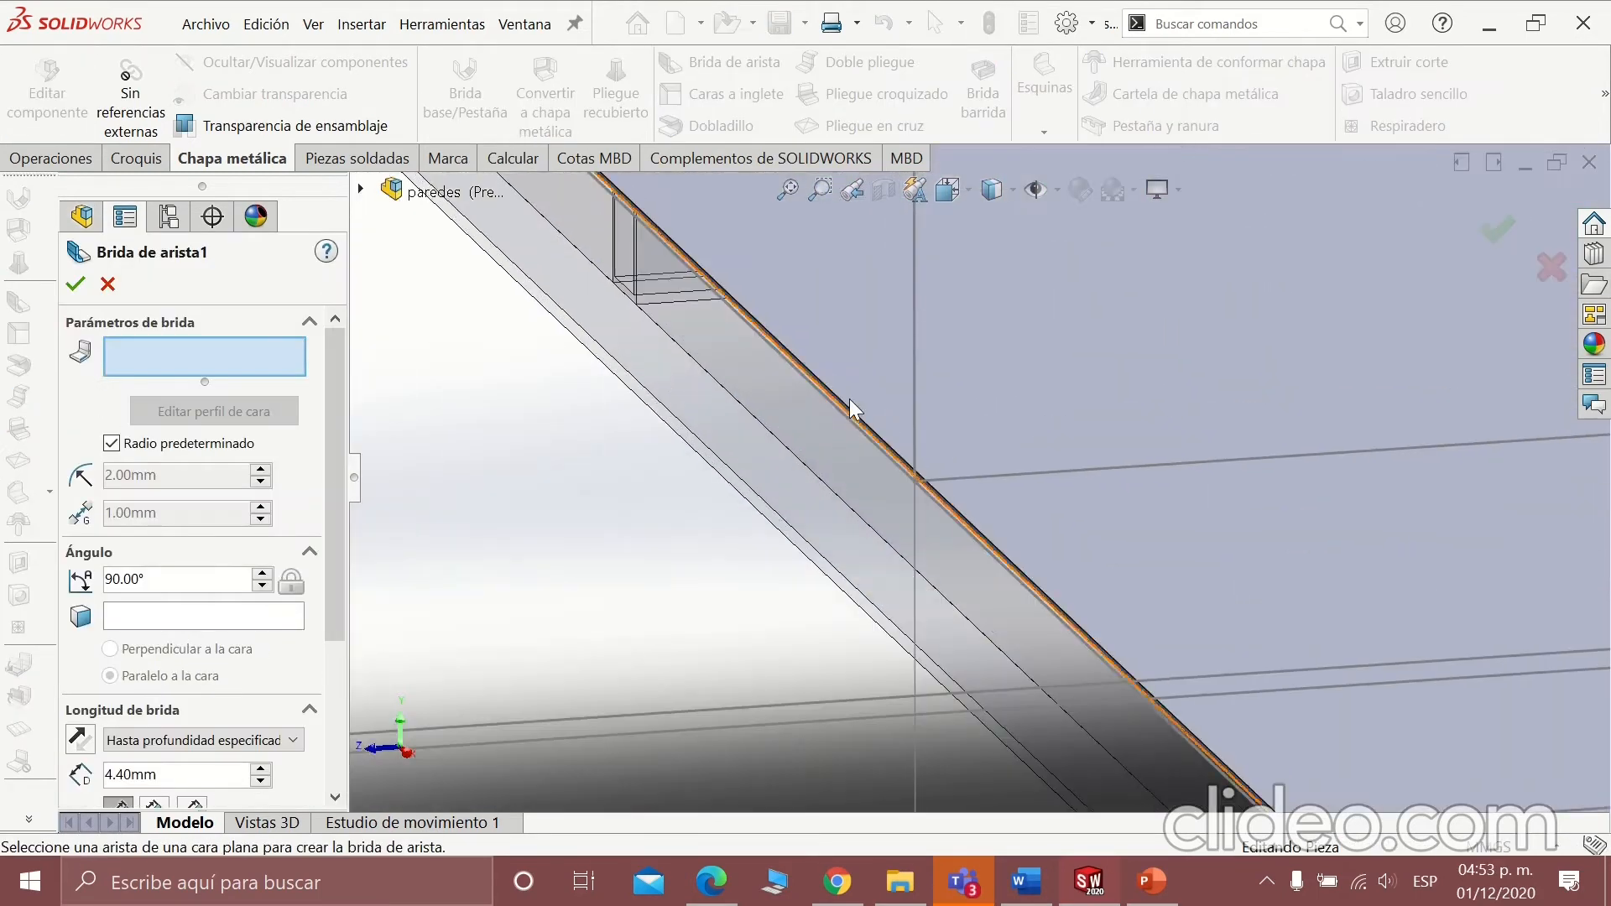
click(848, 411)
scroll(964, 260, up, 5)
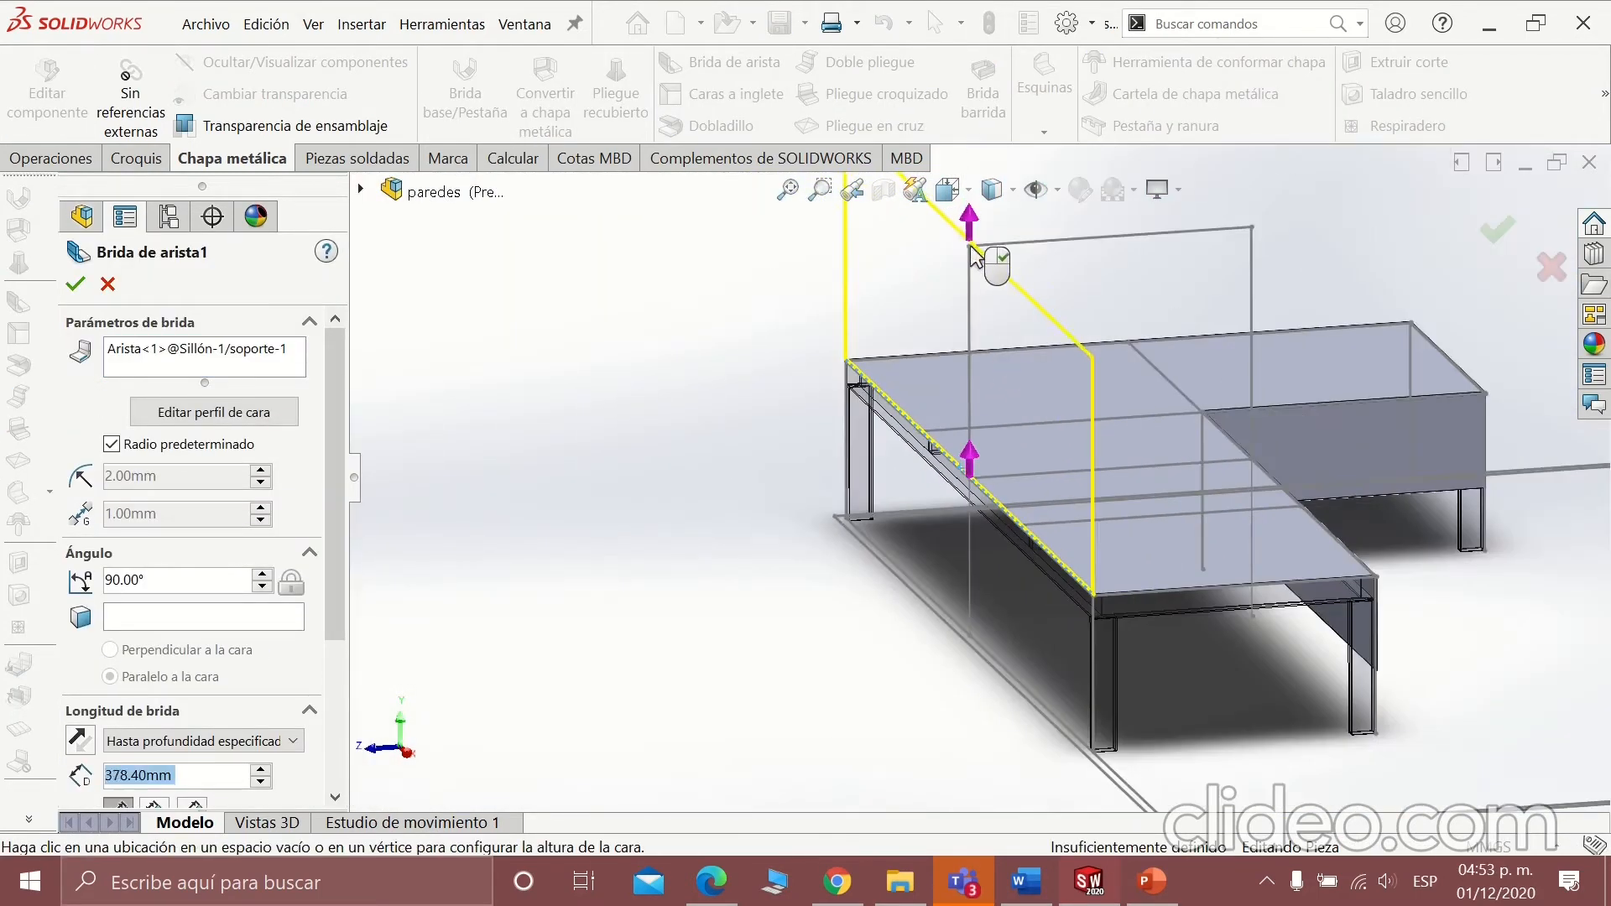
scroll(970, 329, down, 3)
click(971, 330)
Add the short arm's wall-side edge to the same edge flange.
scroll(1017, 378, up, 6)
middle_drag(1019, 382, 1306, 454)
scroll(1059, 512, down, 8)
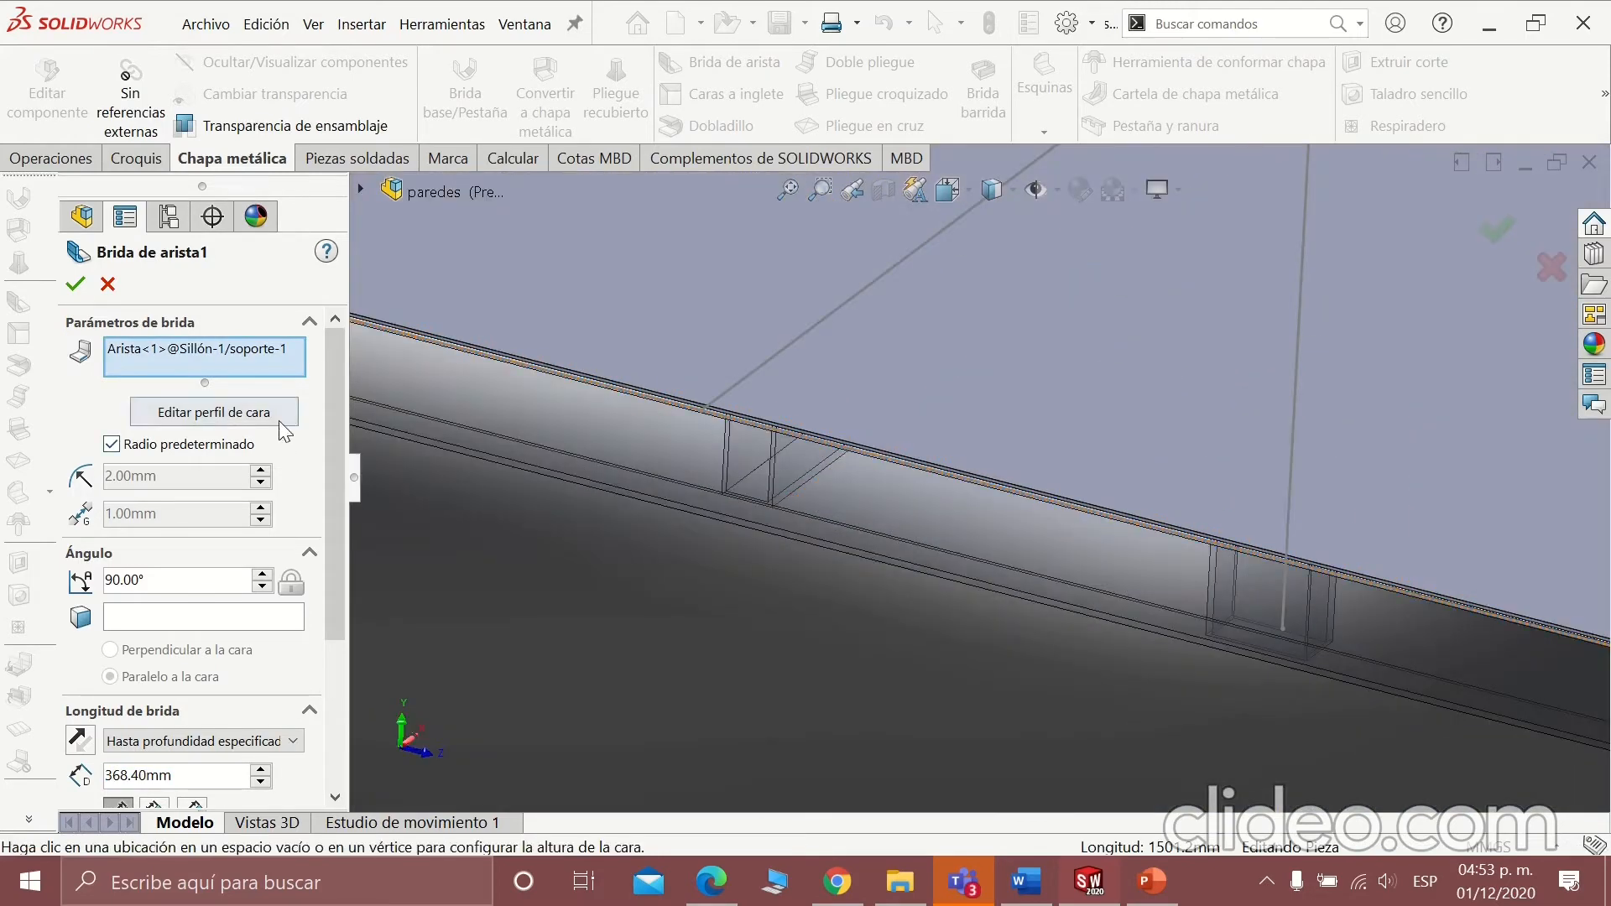
click(760, 418)
scroll(1049, 302, up, 5)
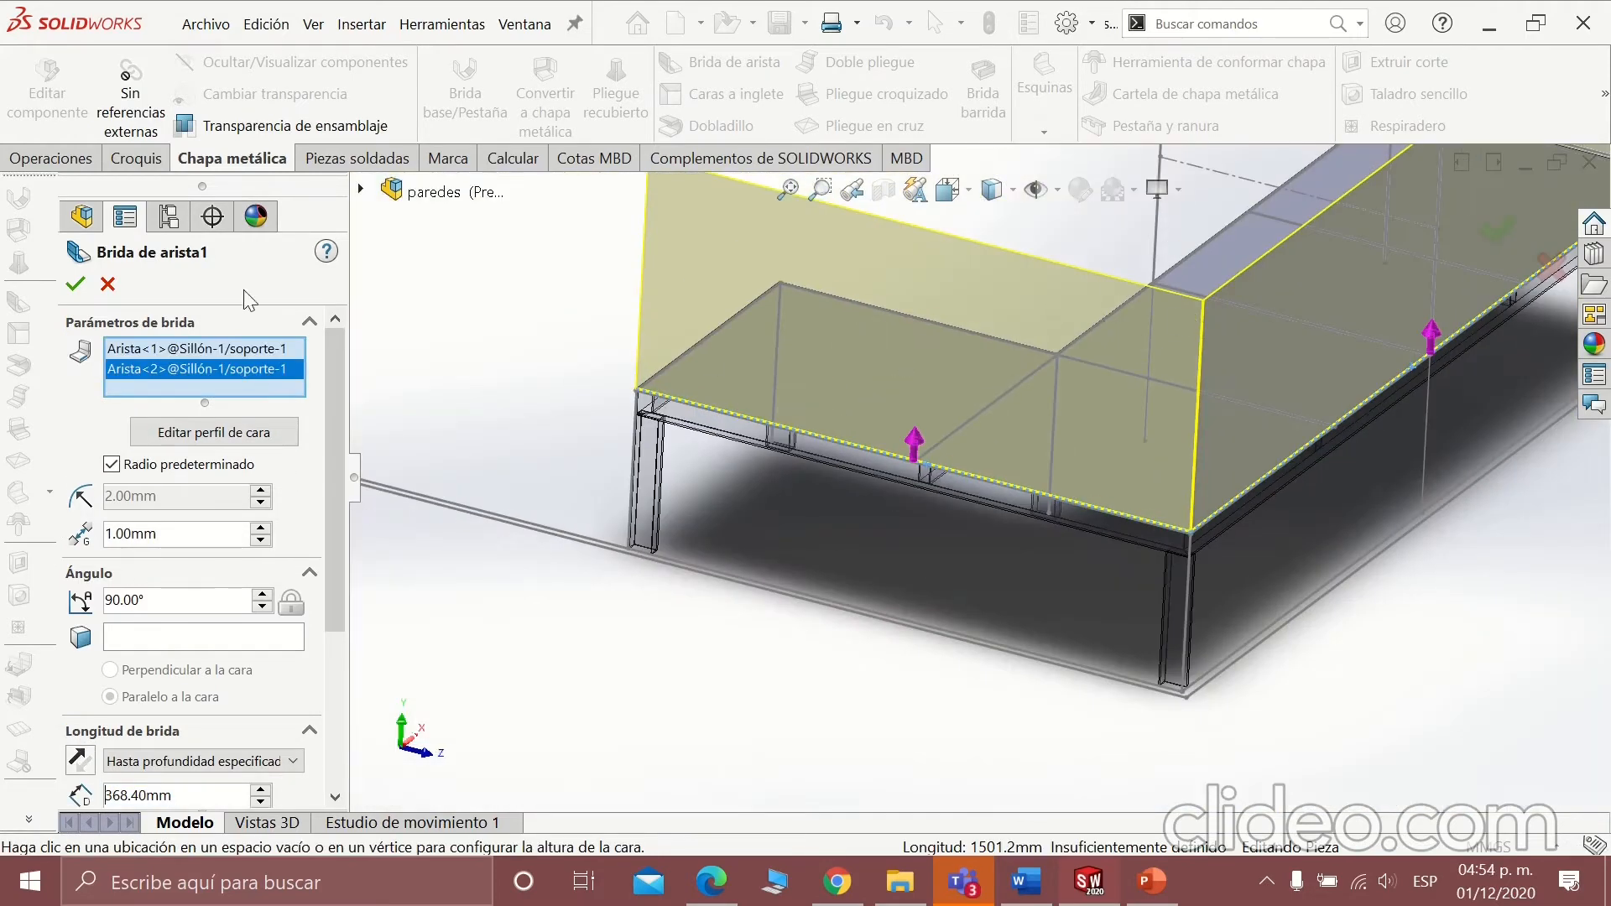
scroll(1185, 510, up, 4)
middle_drag(1185, 510, 1391, 498)
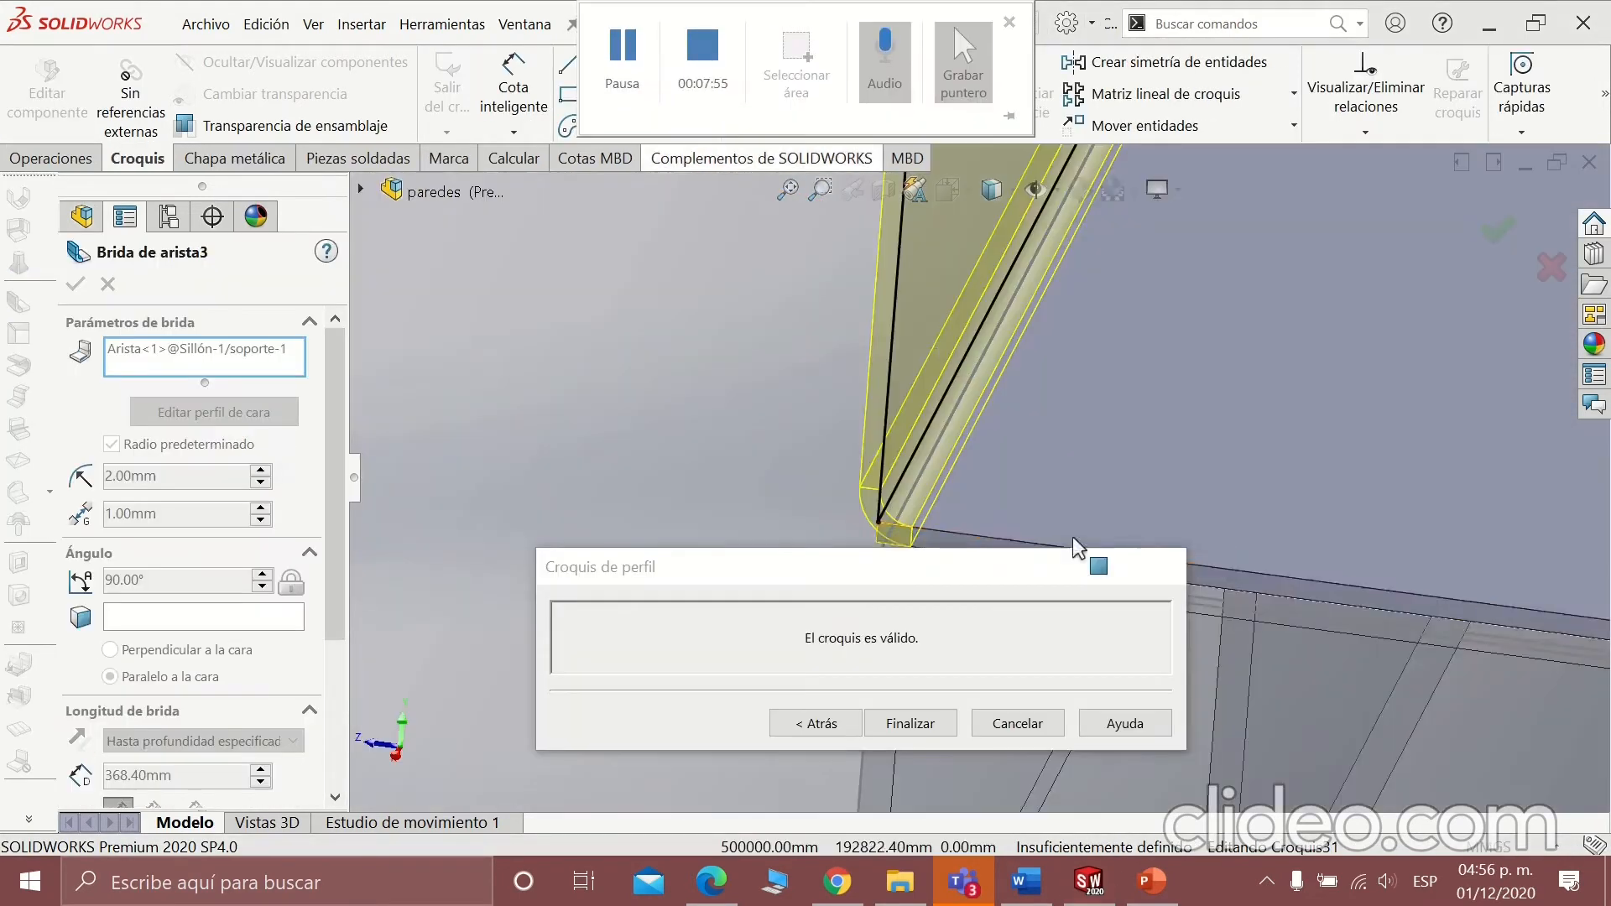
Examine the edge flange's profile sketch at the corner where its vertical side line meets the sheet.
scroll(865, 491, down, 4)
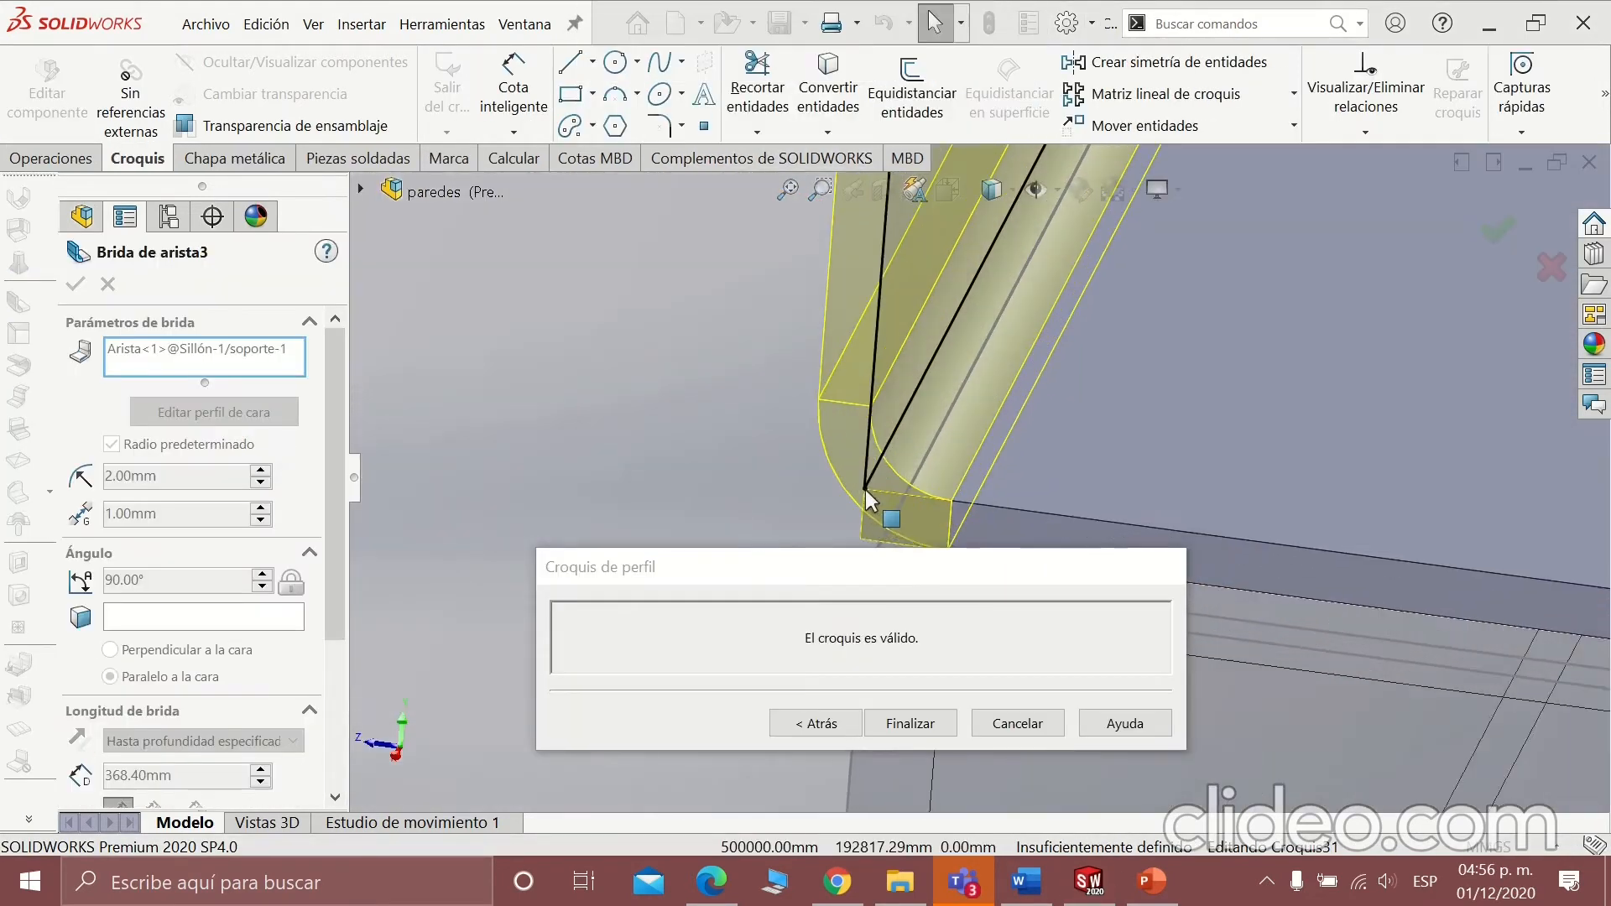
click(908, 449)
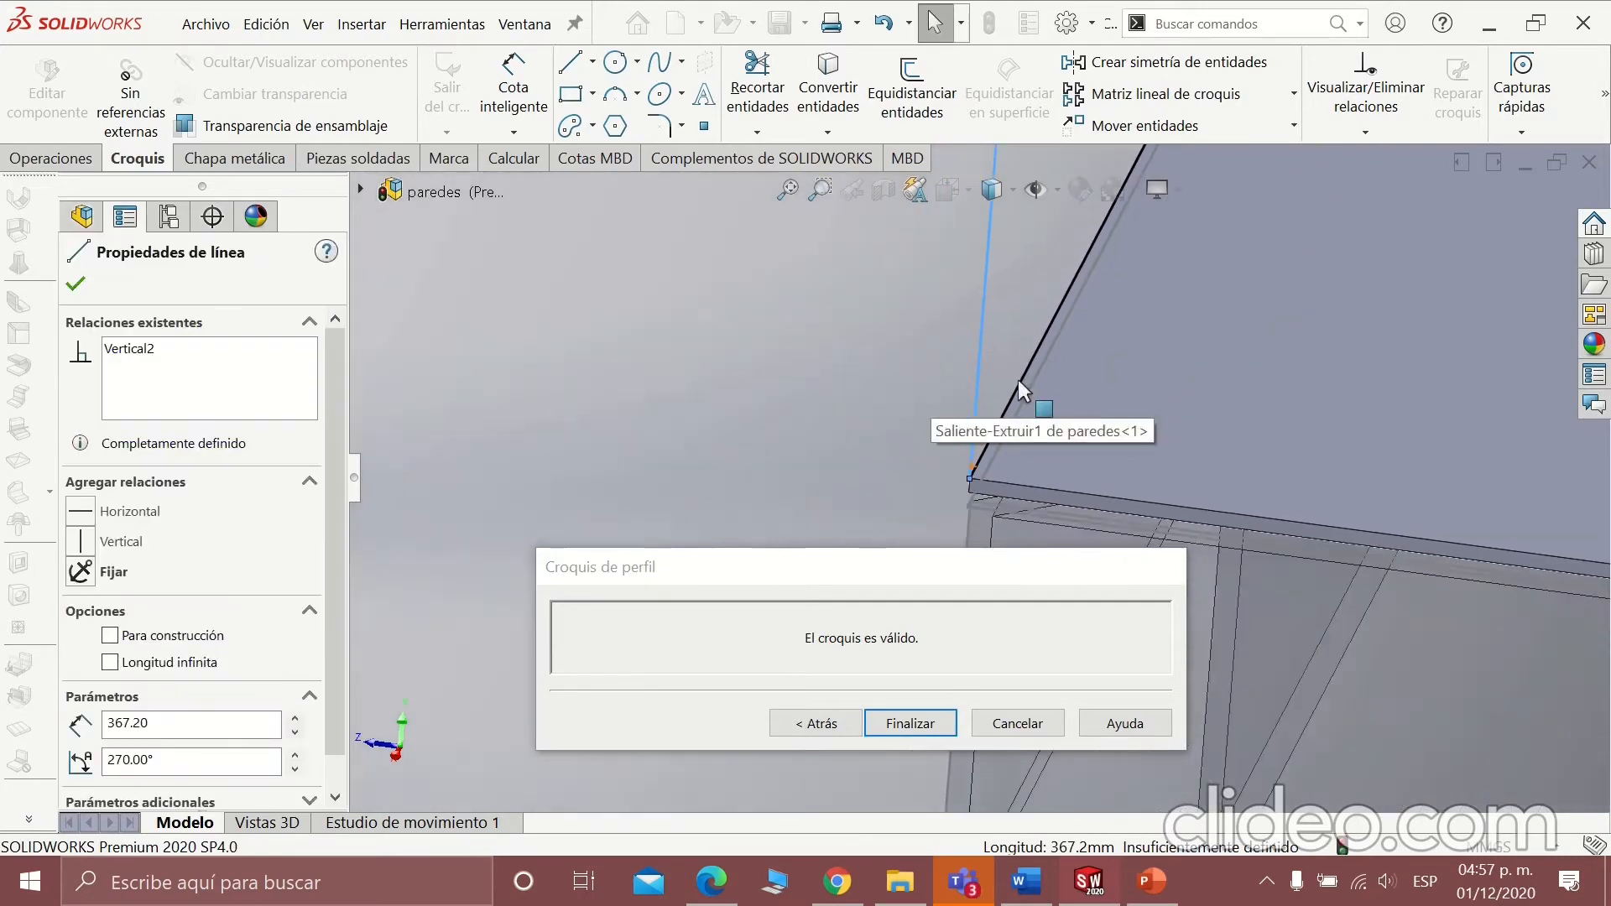
click(910, 724)
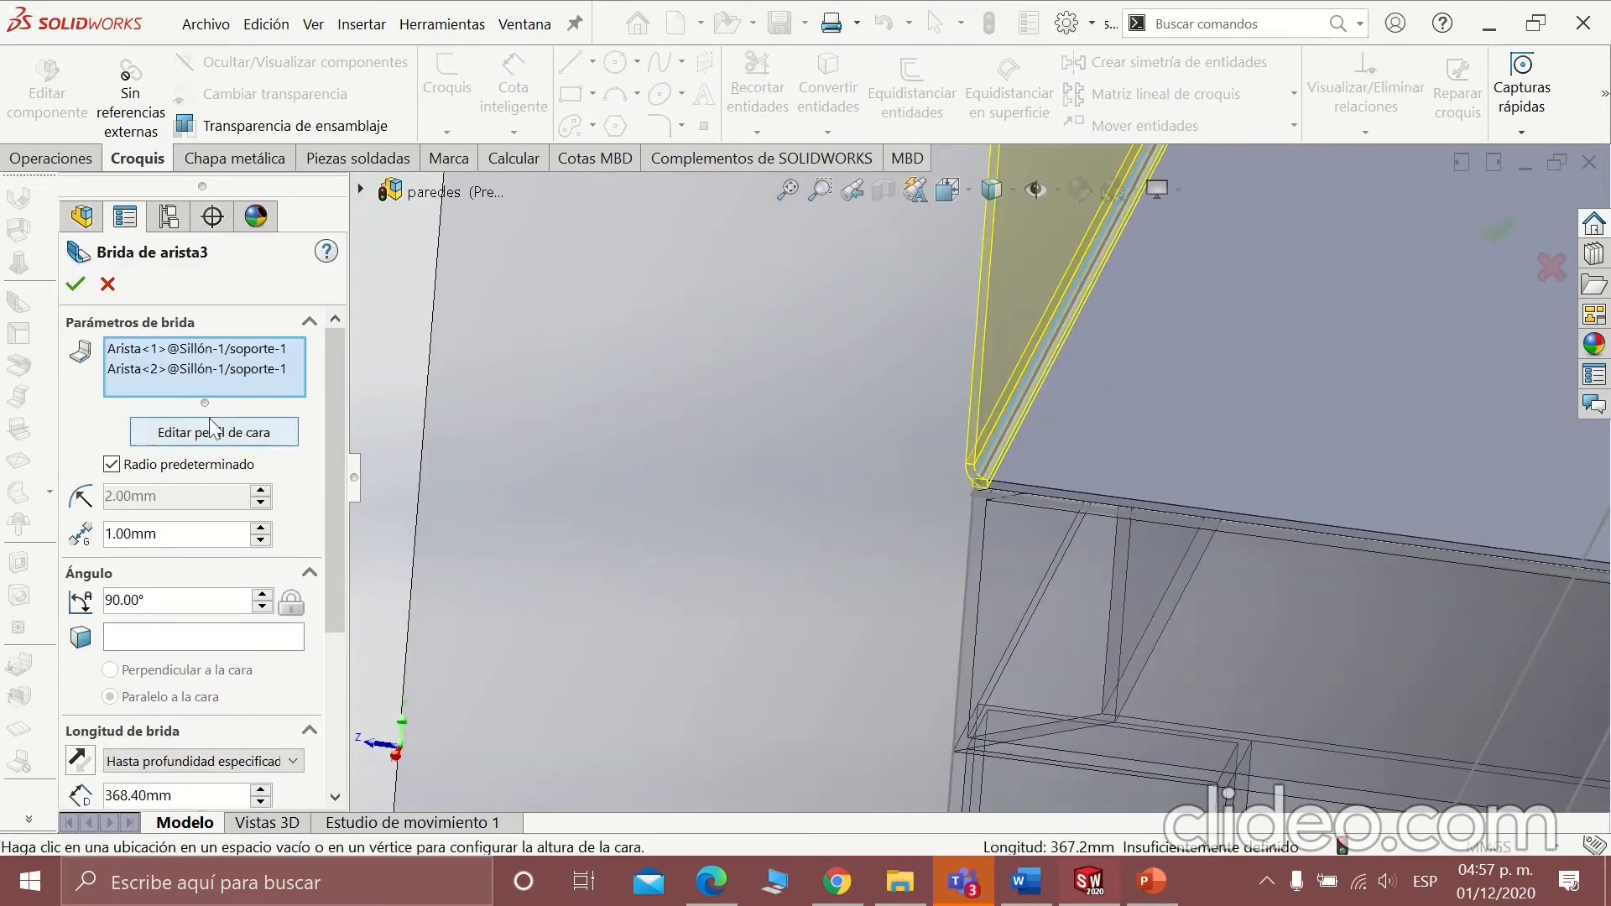
key(Delete)
click(215, 412)
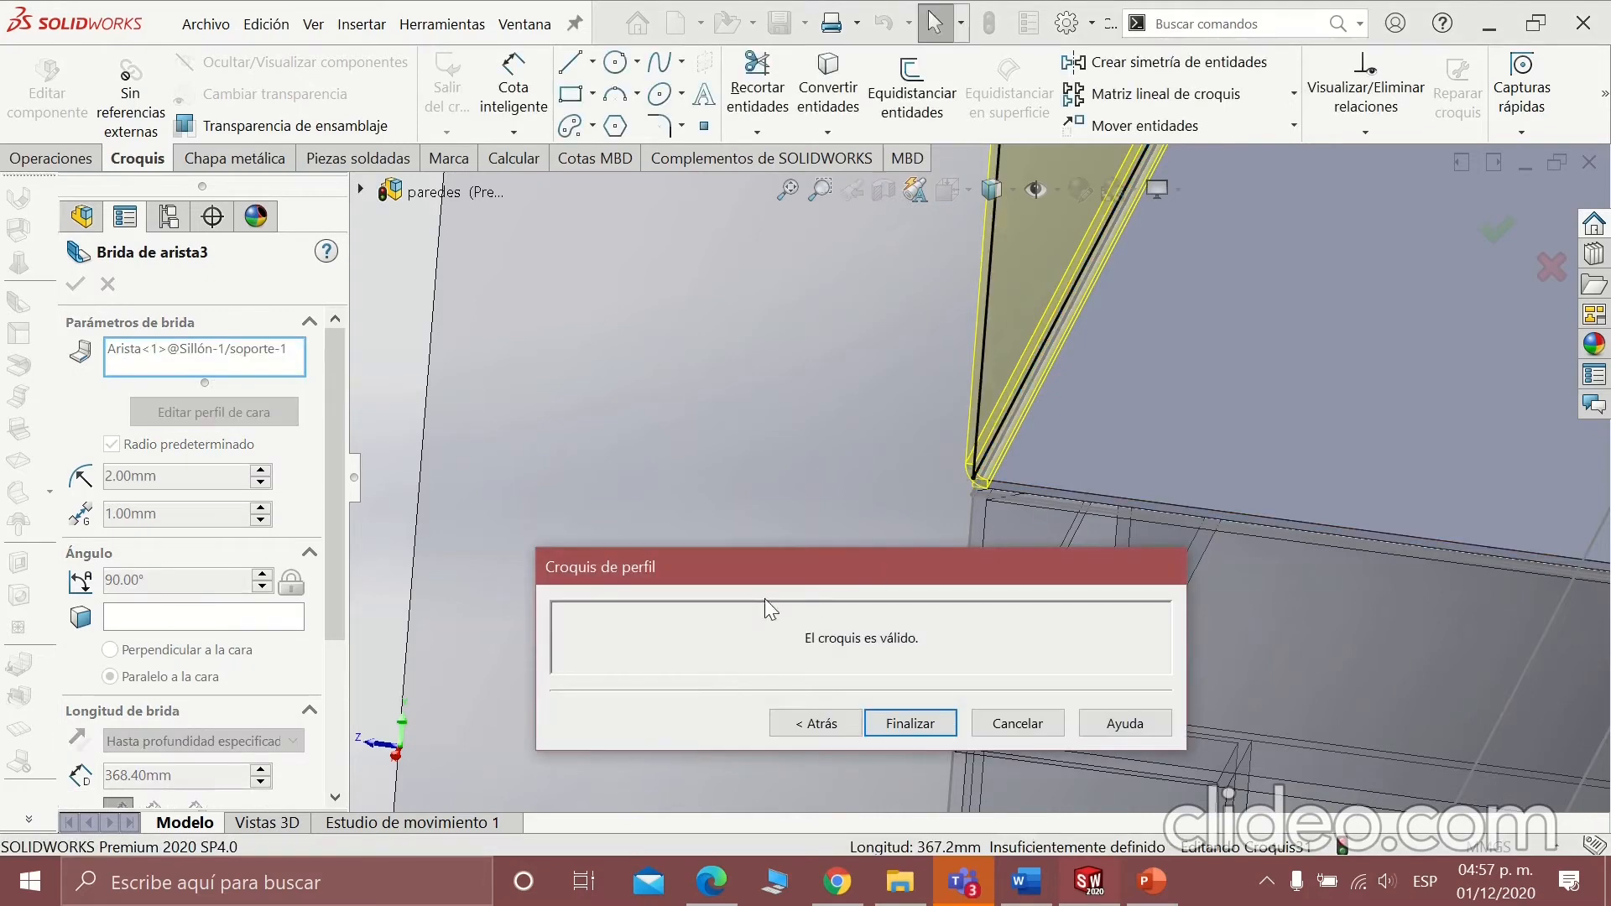
scroll(915, 470, down, 4)
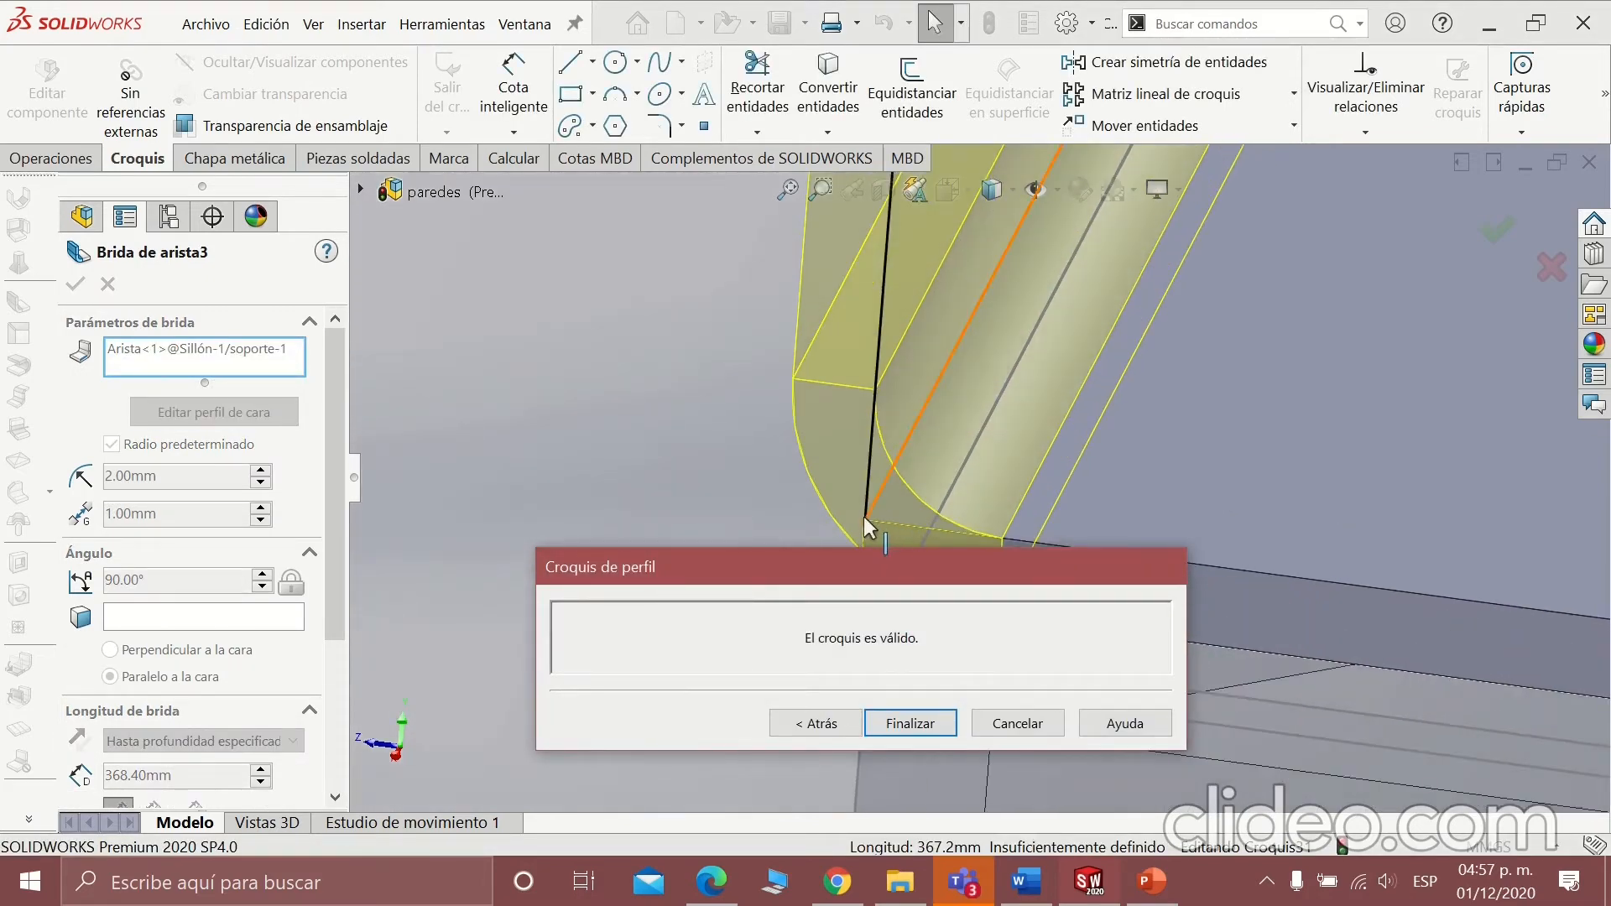
scroll(864, 517, down, 3)
click(951, 489)
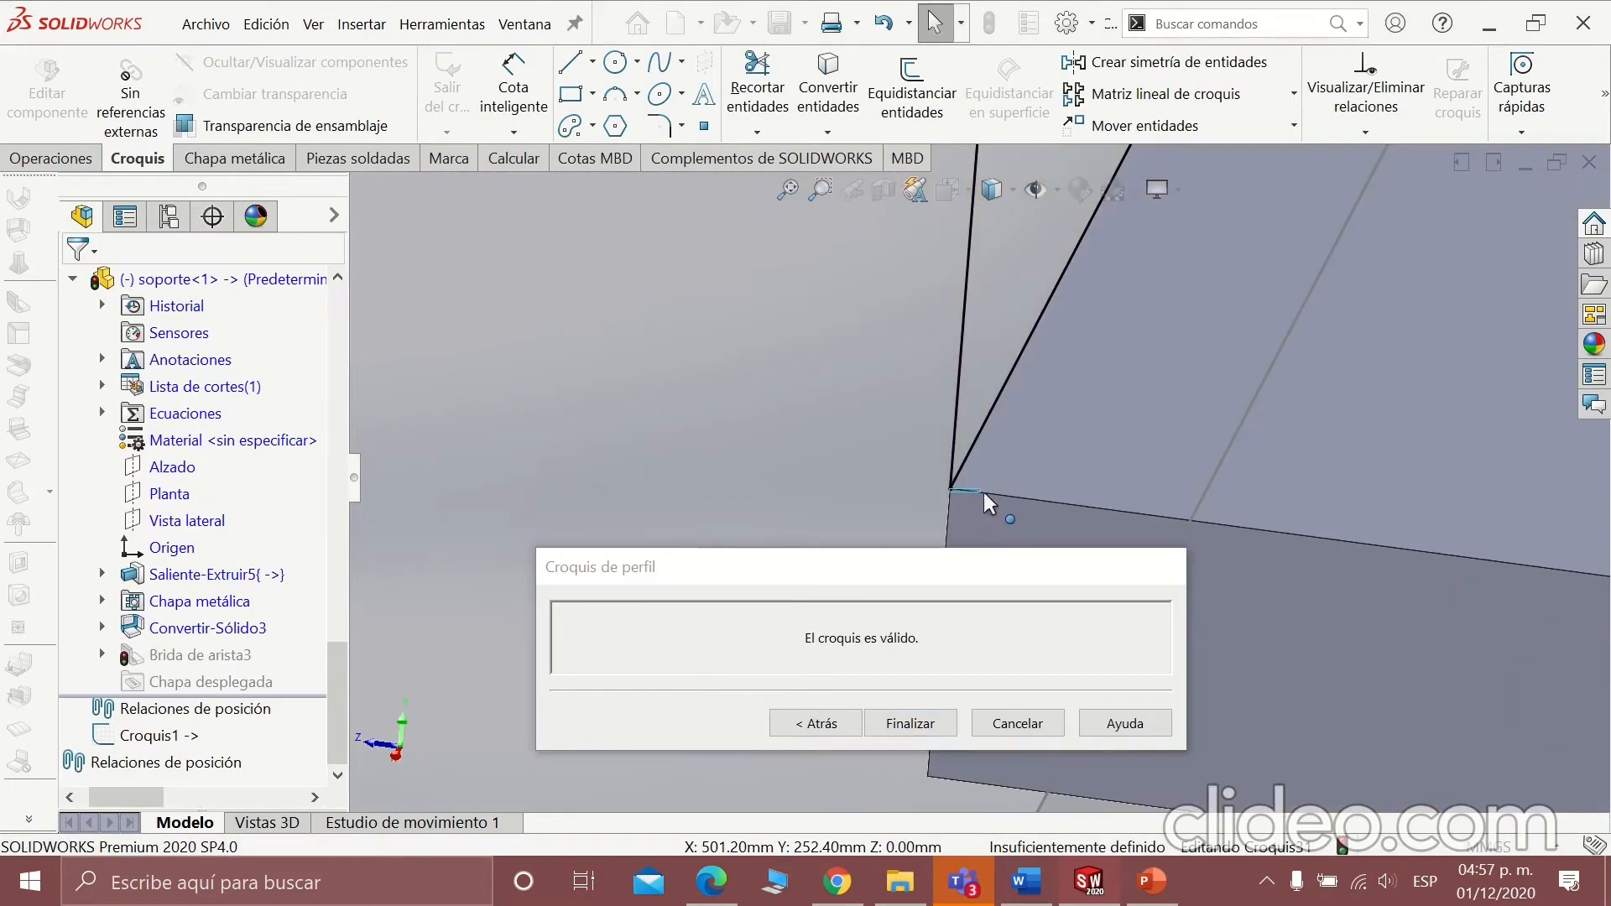
scroll(953, 483, down, 4)
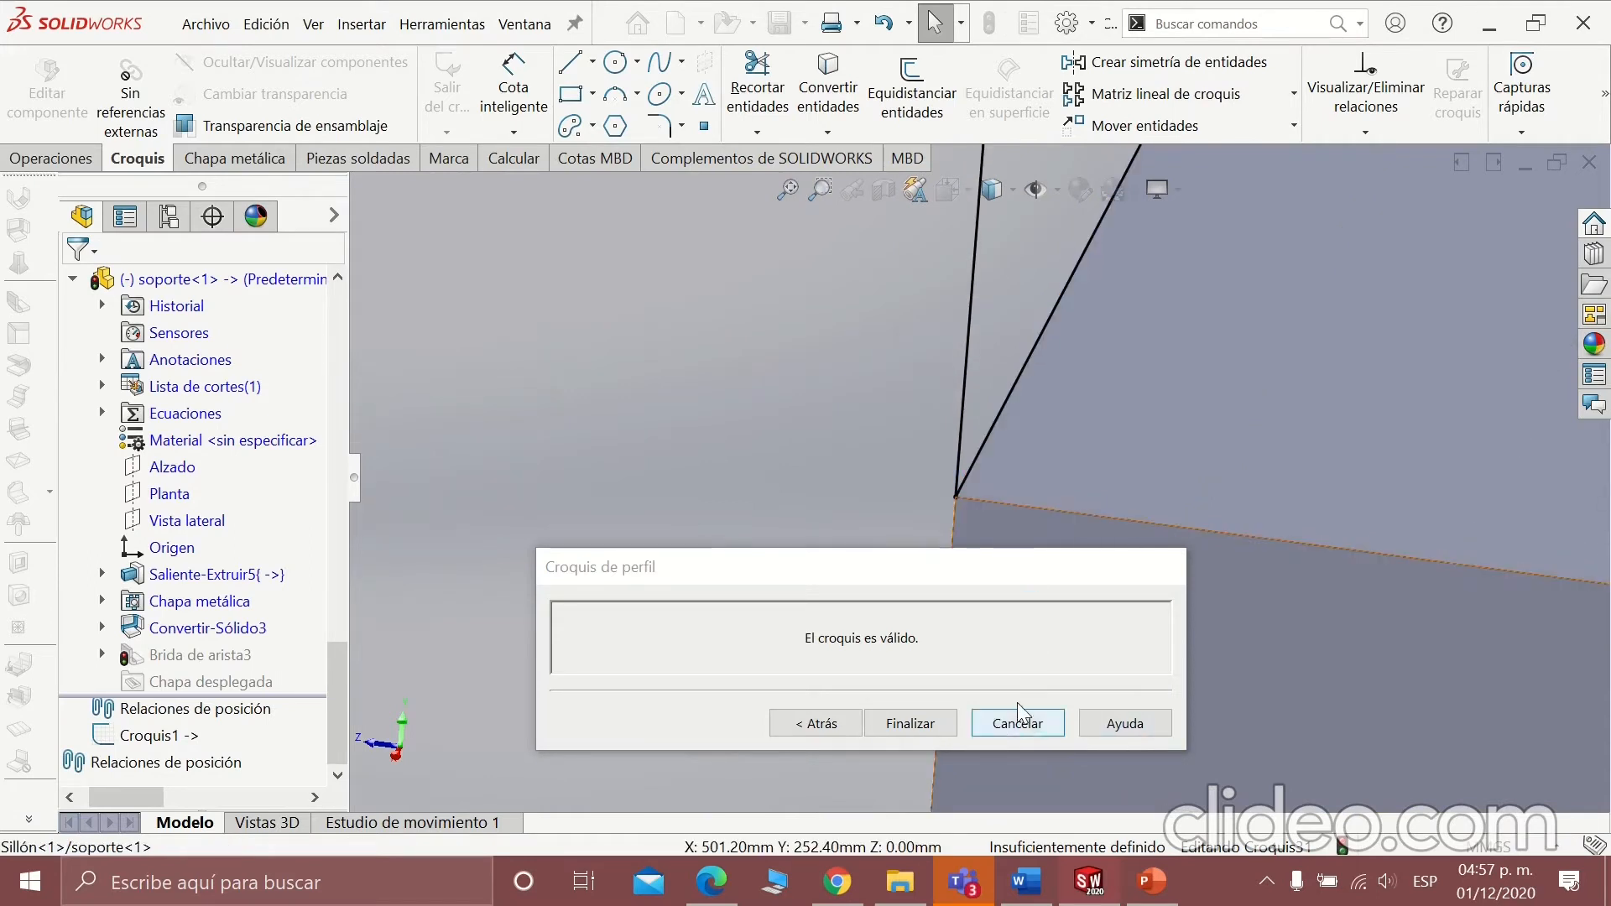
scroll(1059, 502, up, 3)
click(804, 722)
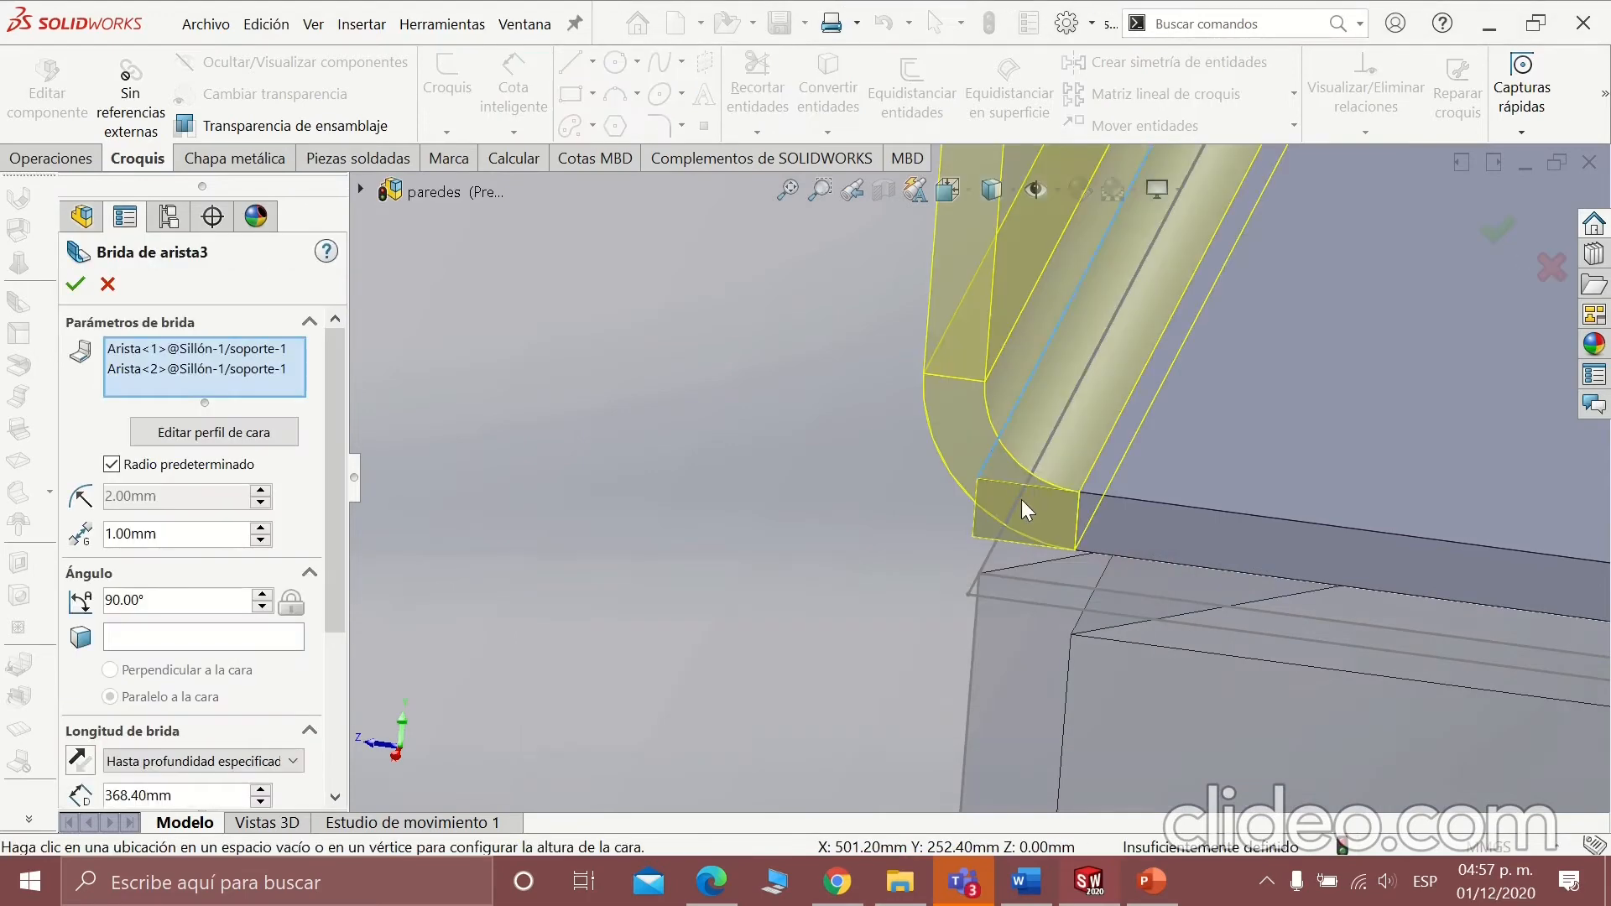
Set the edge flange length to 400 mm.
click(757, 23)
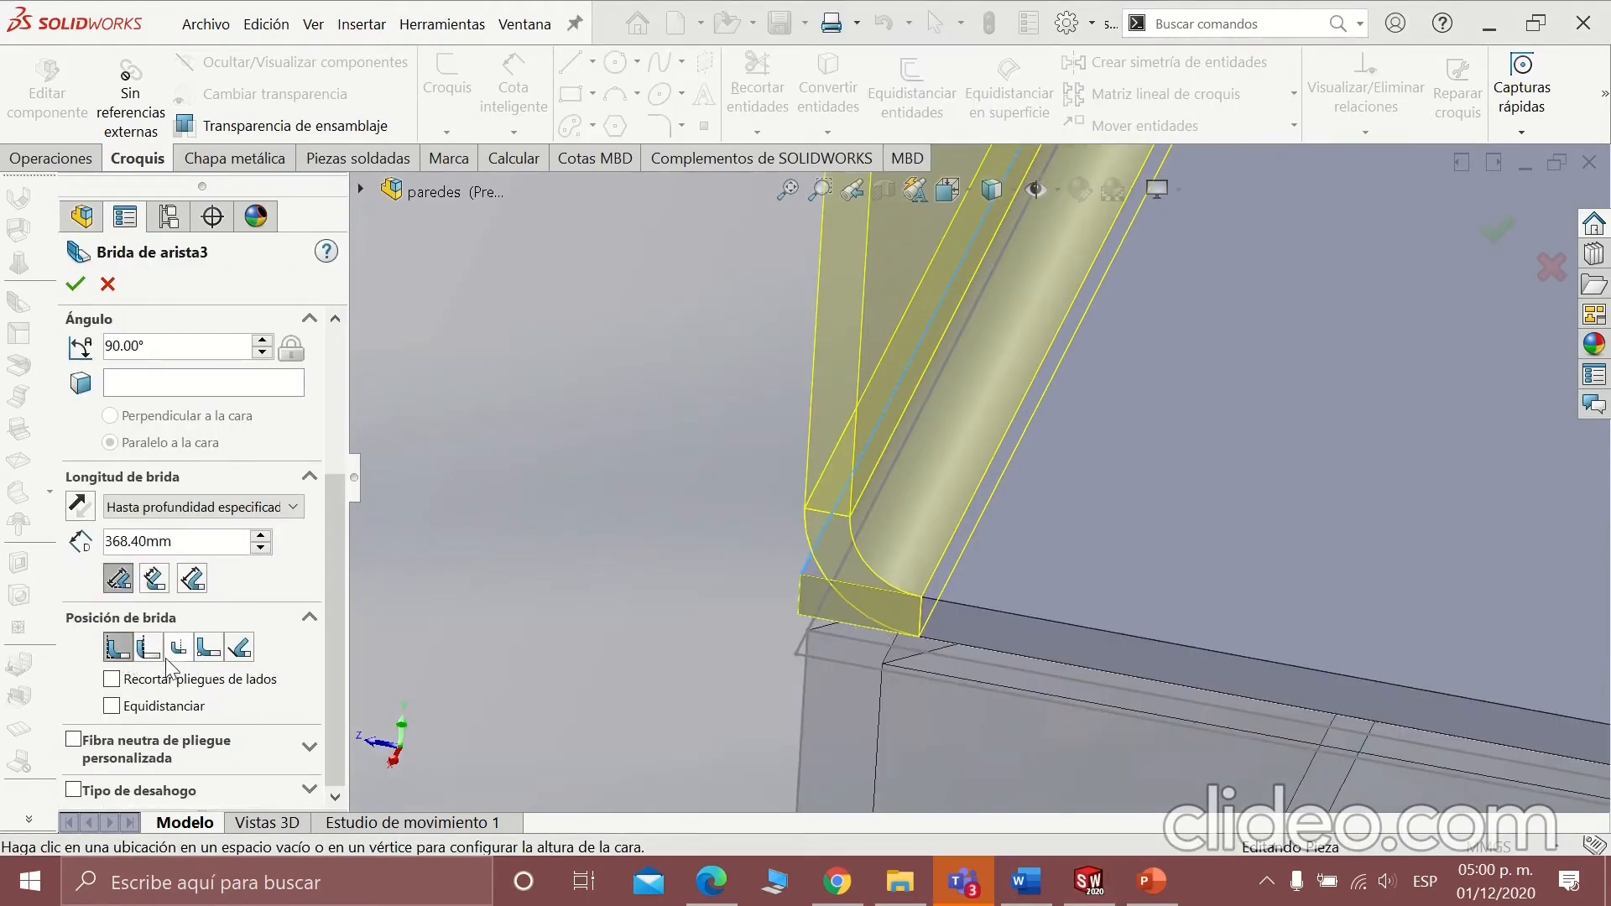
scroll(311, 521, up, 3)
scroll(348, 685, down, 3)
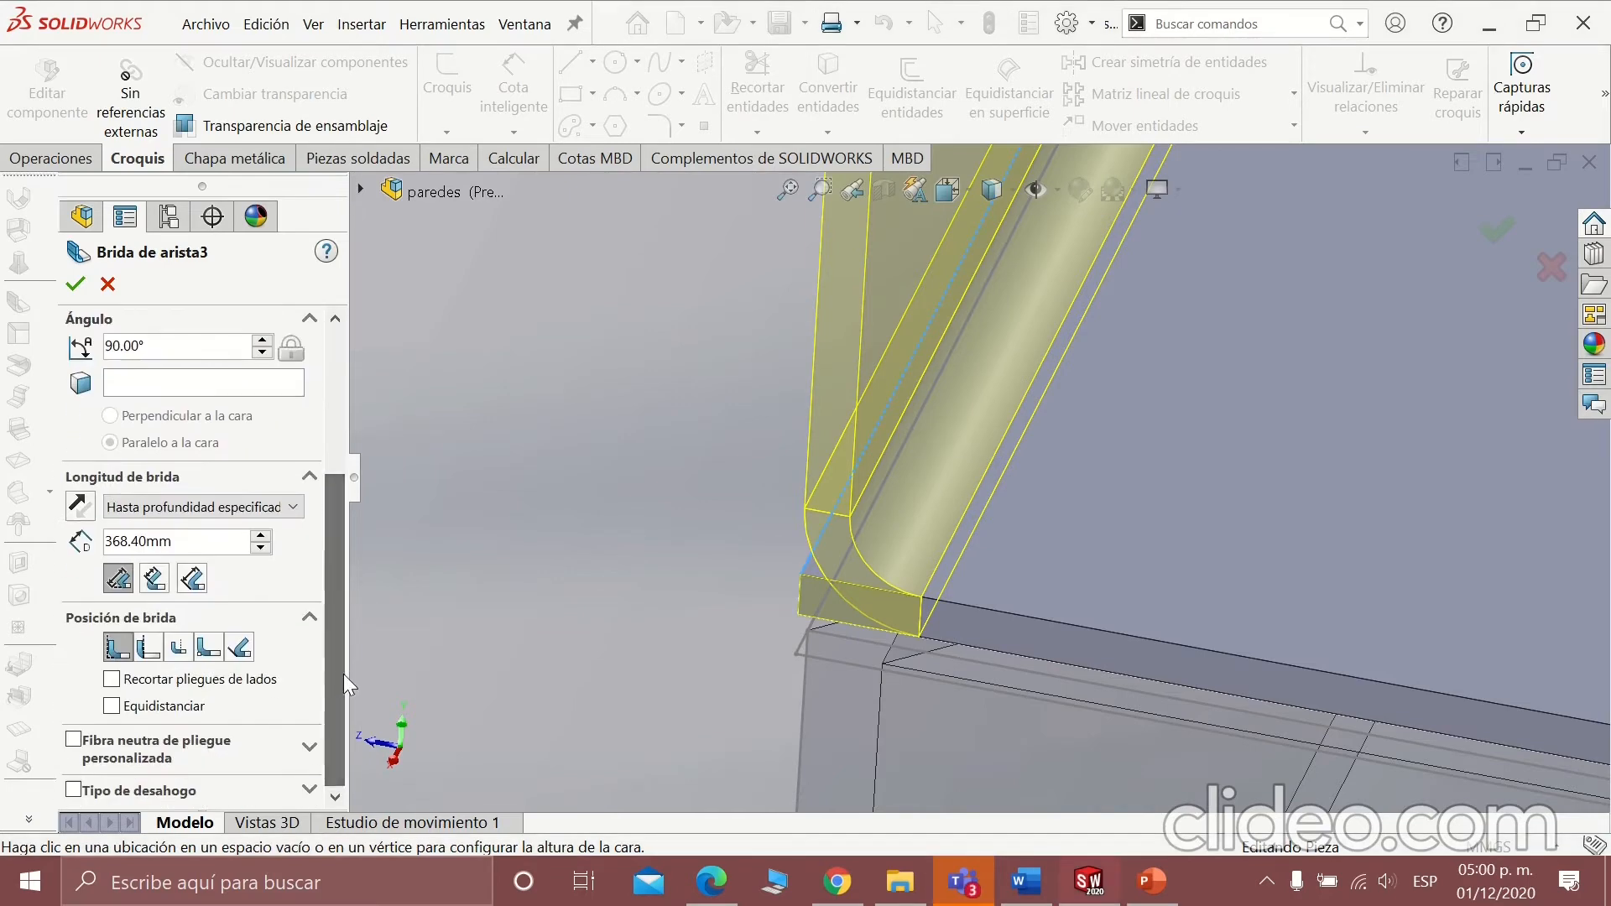
text(400)
key(Return)
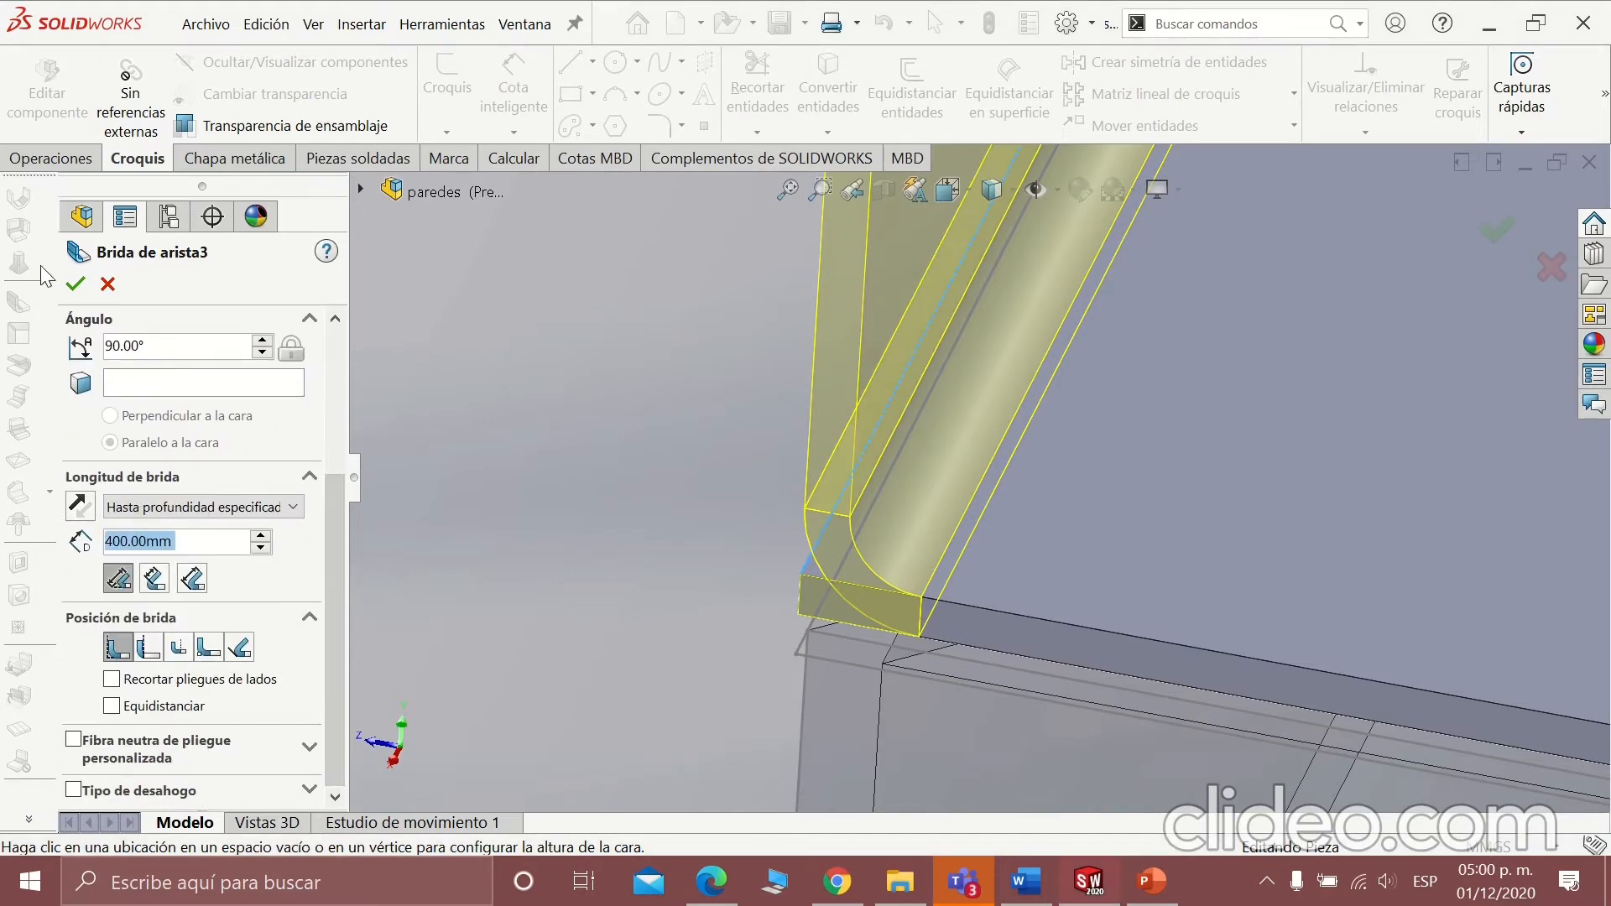
click(86, 289)
Check the 400 mm edge flange at the wall corner and accept it on both wall-side edges.
scroll(1045, 487, down, 6)
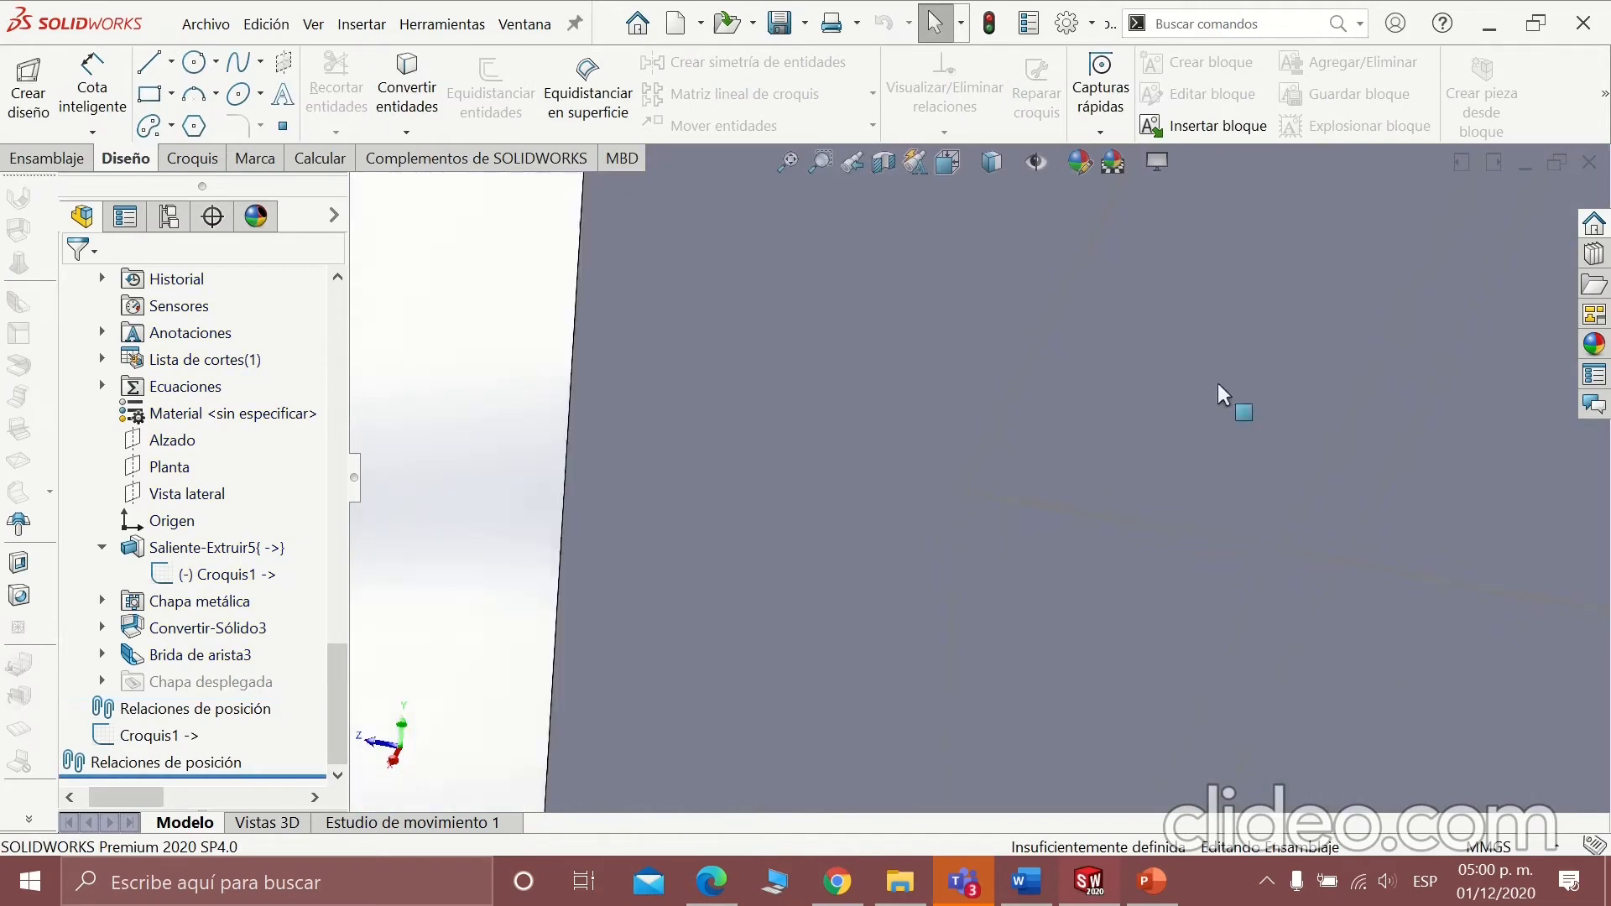
scroll(1218, 385, up, 5)
middle_drag(1200, 441, 979, 396)
scroll(979, 406, down, 8)
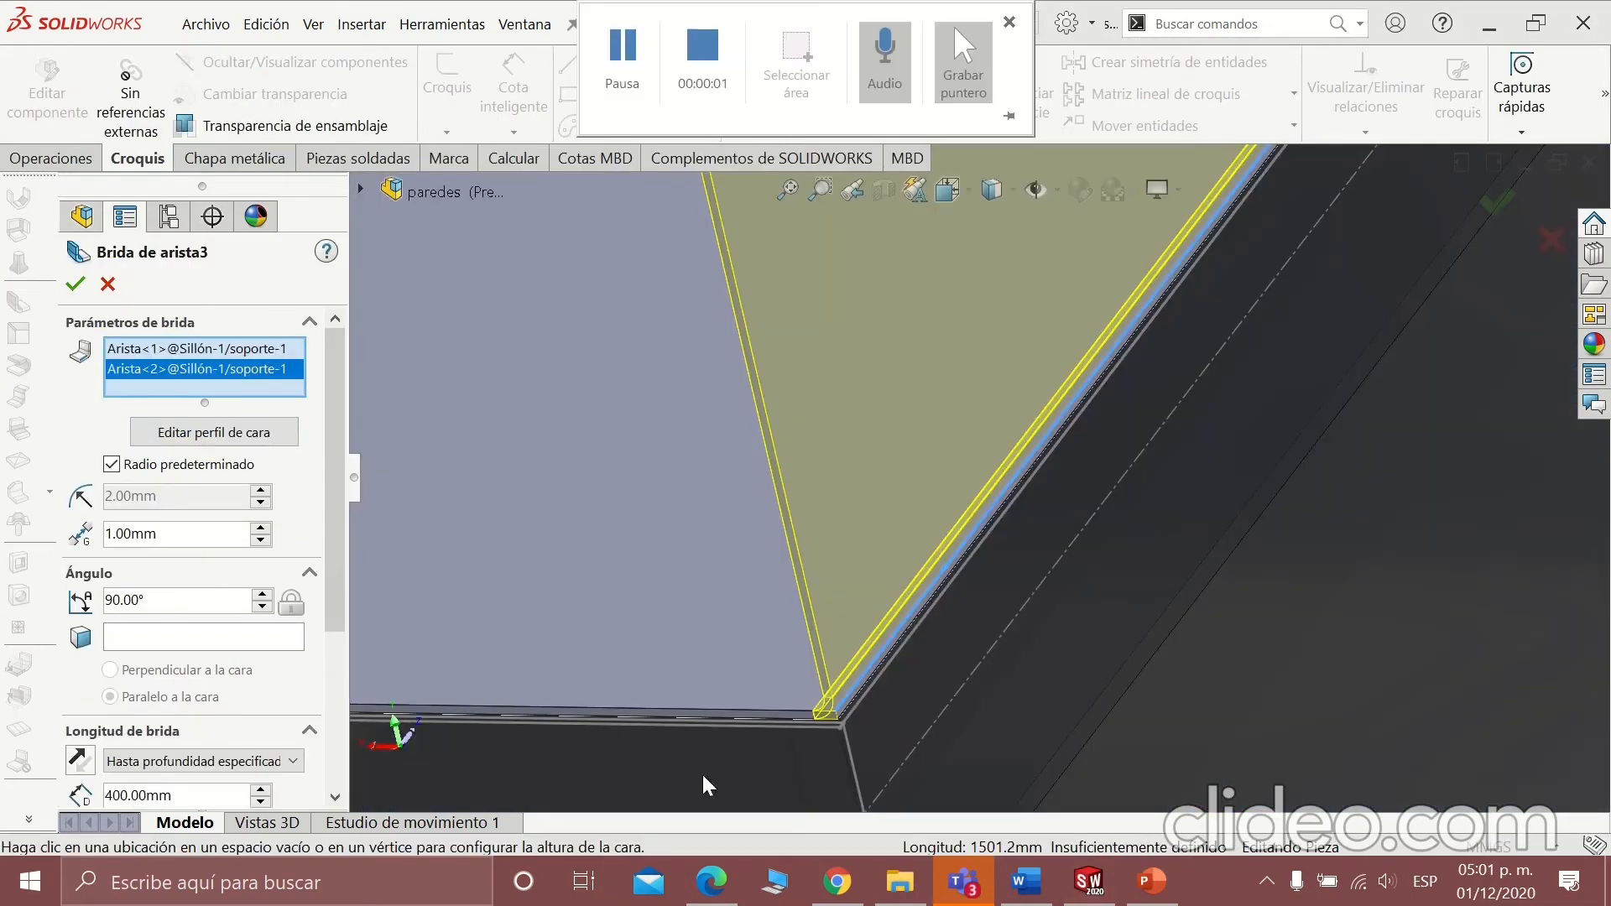
middle_drag(705, 777, 822, 645)
scroll(159, 657, down, 3)
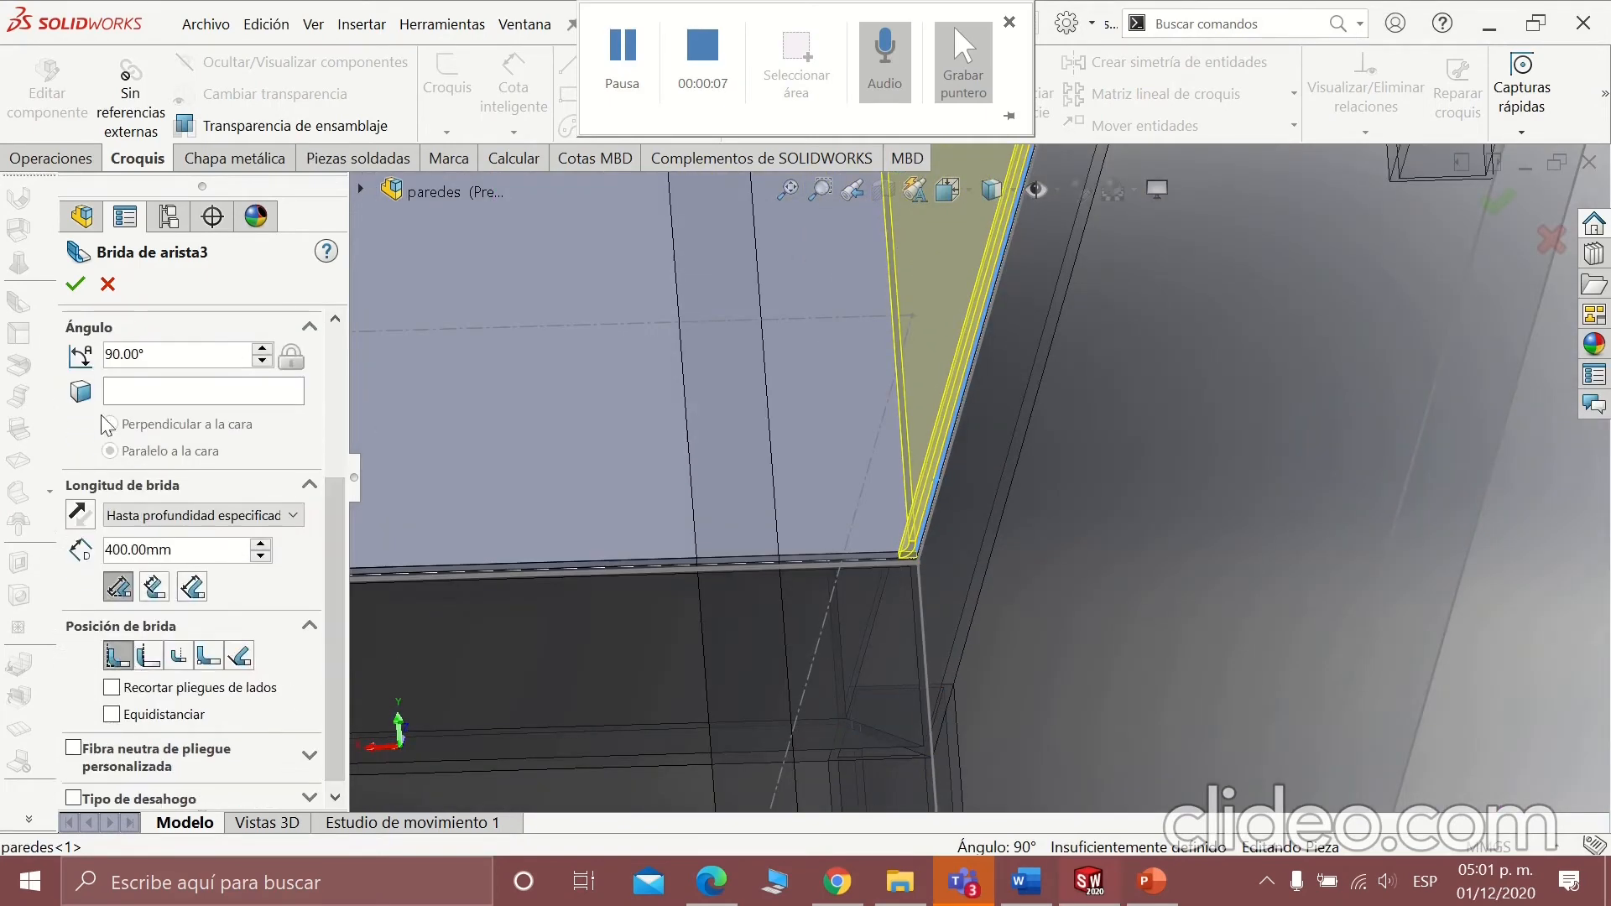
click(75, 284)
Inspect the corner where the two tall wall-side flanges meet.
scroll(1061, 565, up, 8)
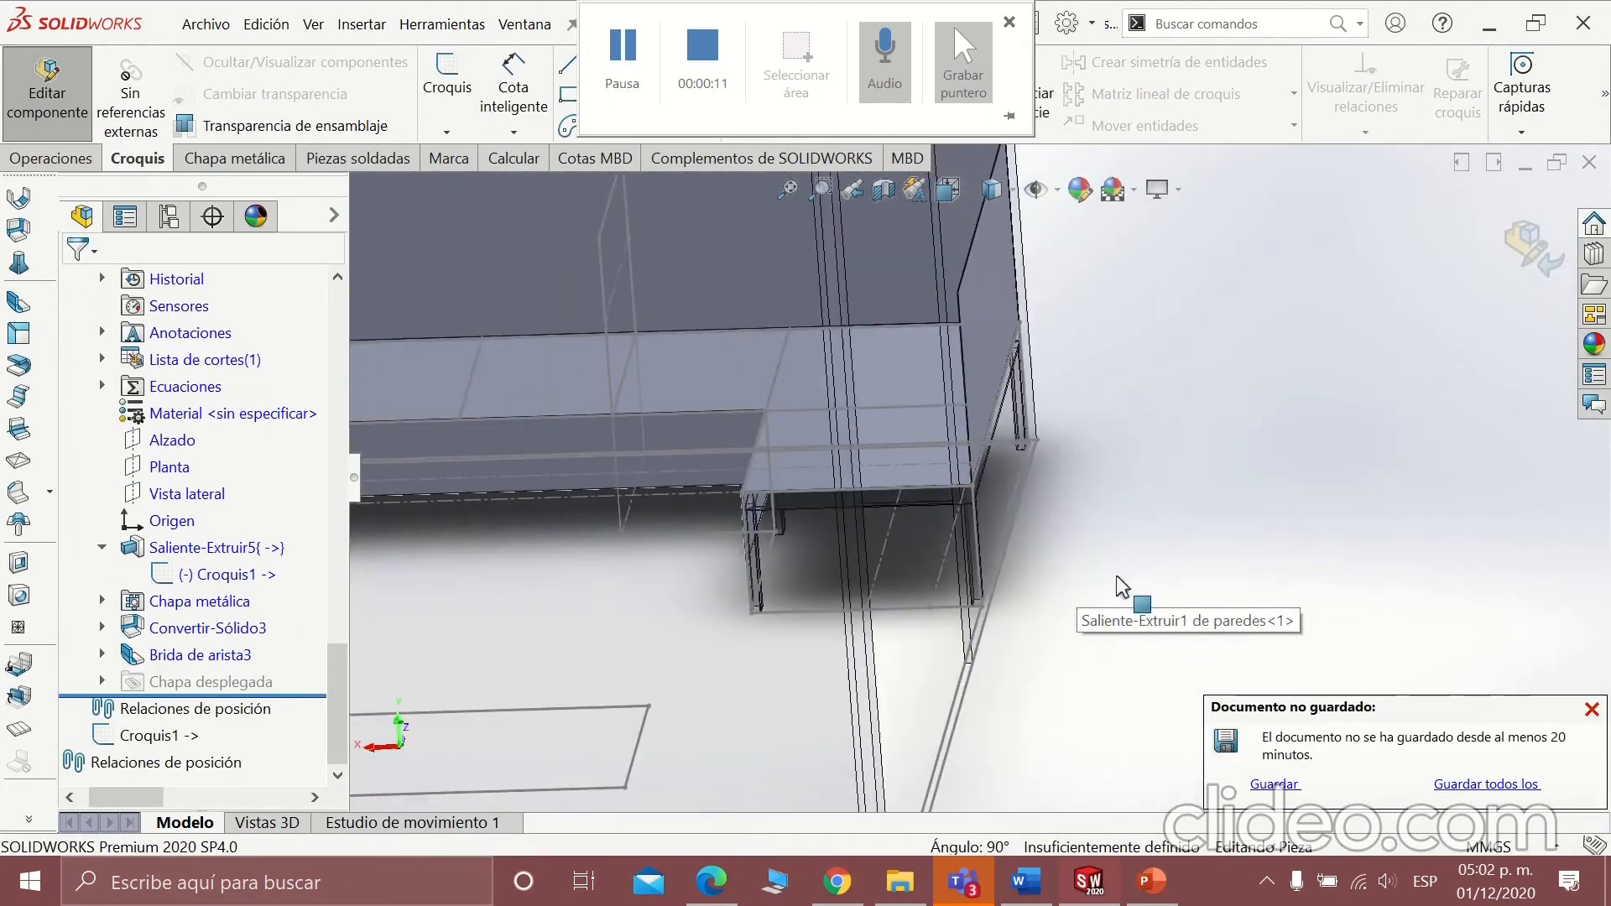
middle_drag(1115, 586, 1064, 493)
scroll(1063, 493, down, 10)
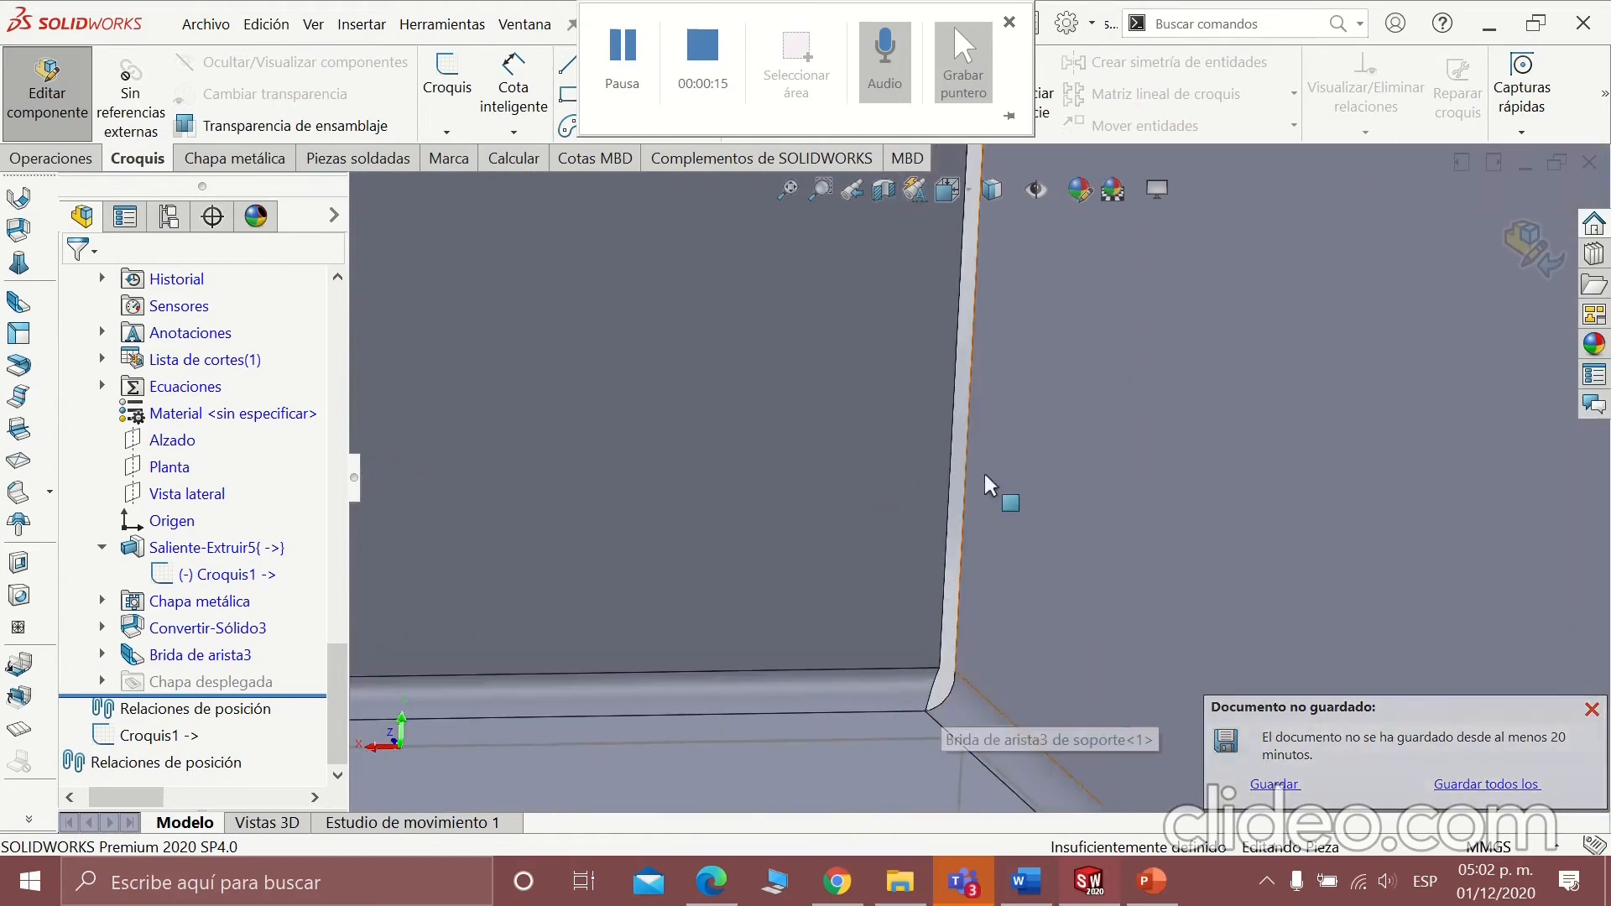
scroll(960, 604, up, 8)
scroll(910, 431, down, 4)
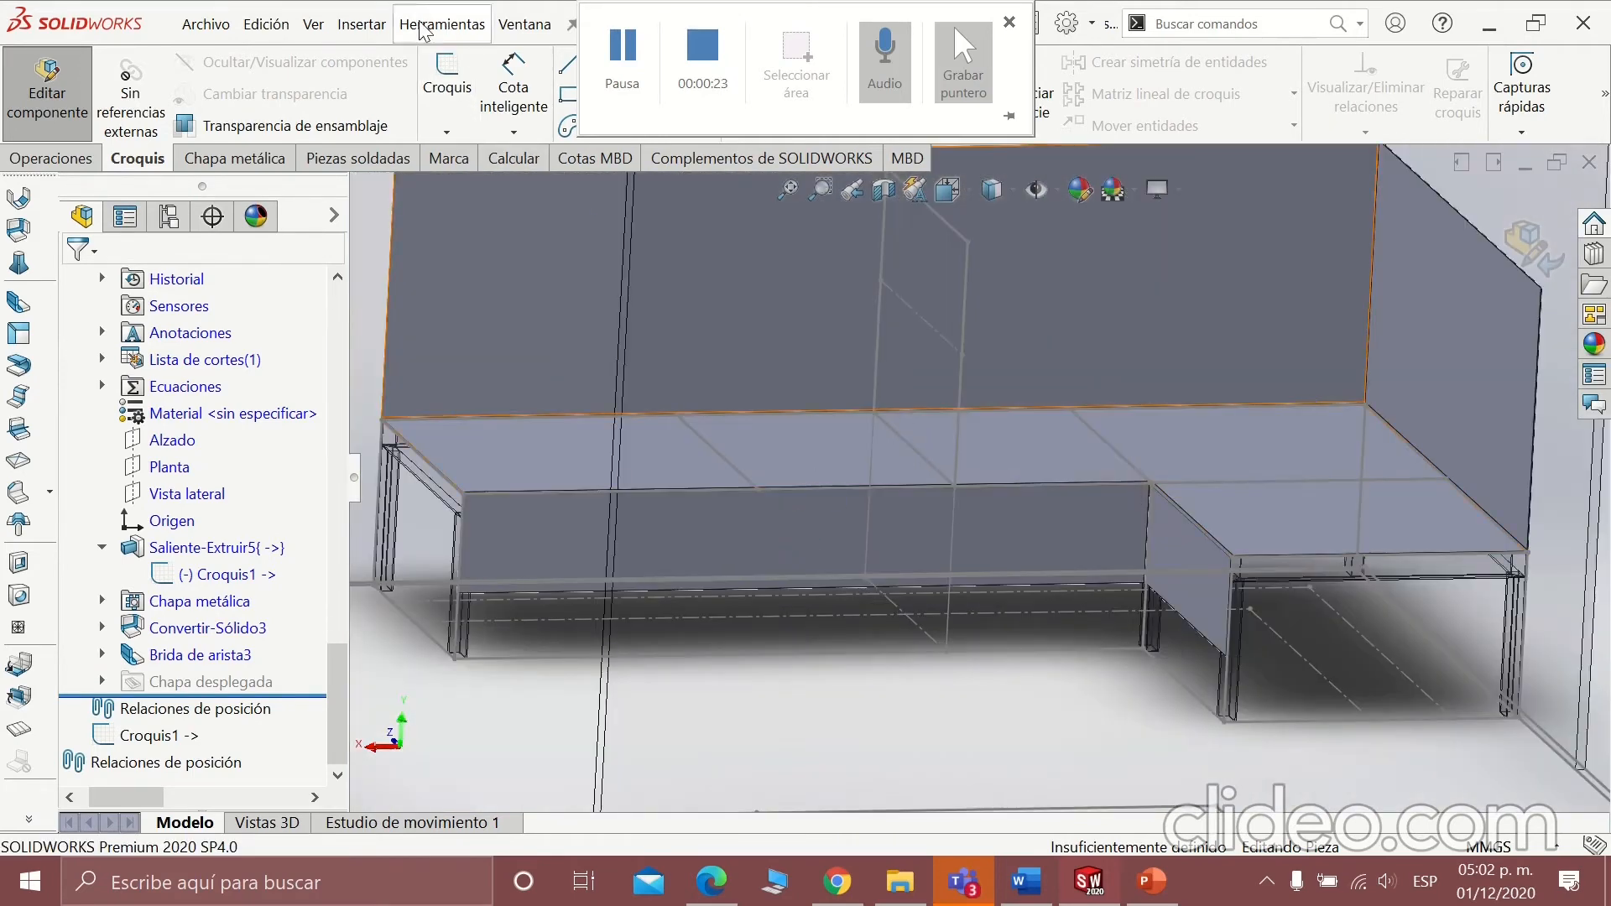
click(622, 68)
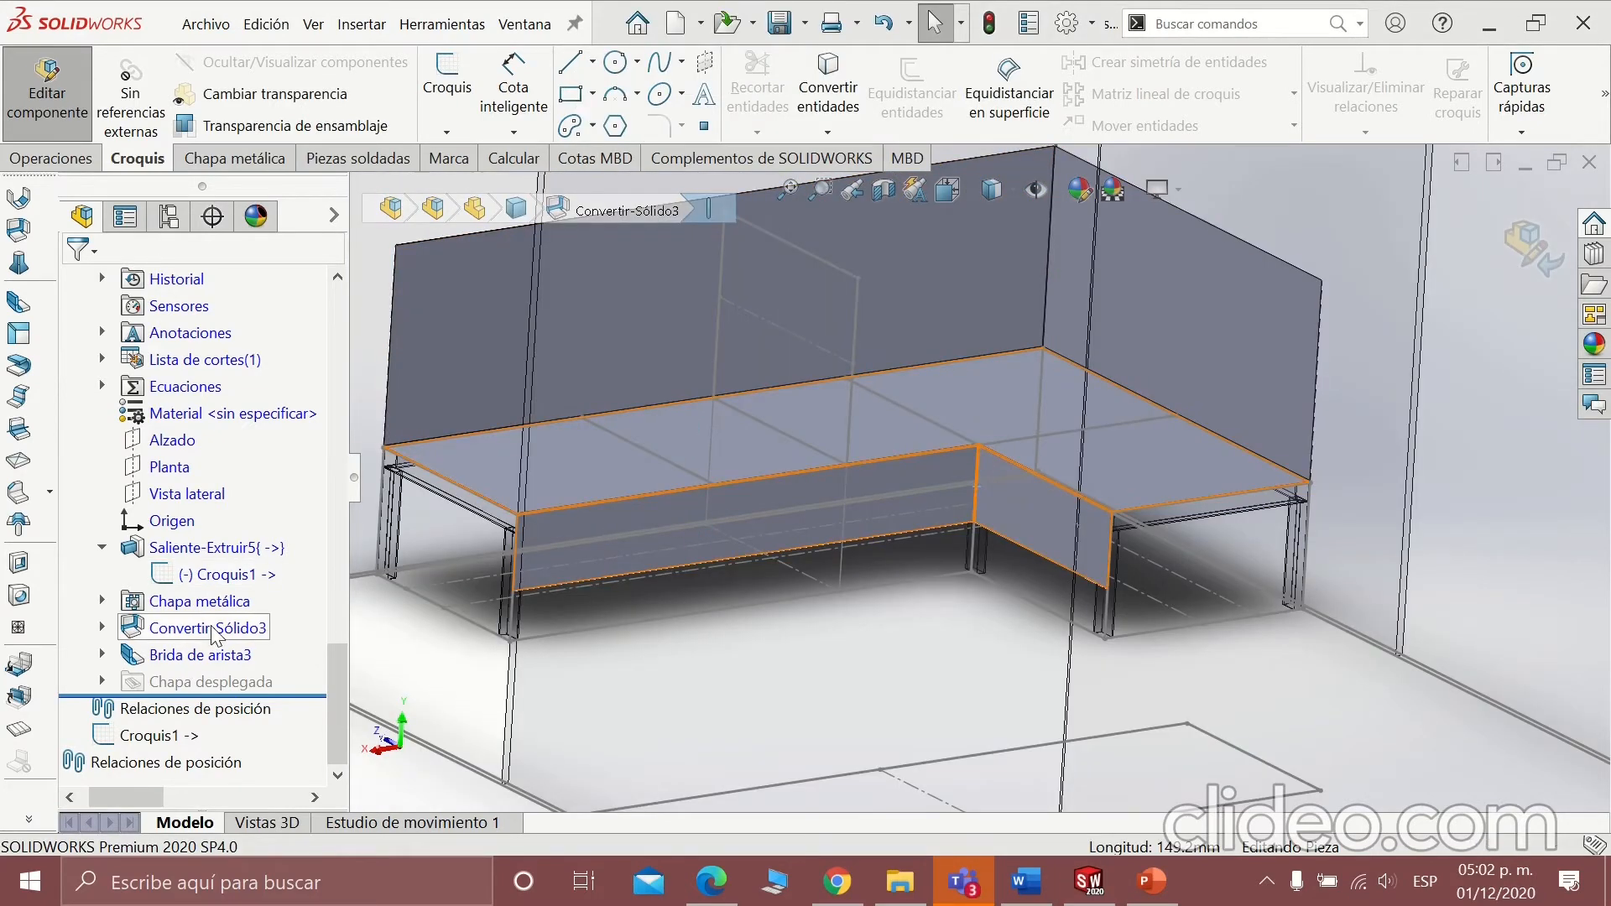
Edit the sheet-metal conversion to replace the two inner bend edges with the end edges of the long and short arms.
click(206, 628)
click(233, 561)
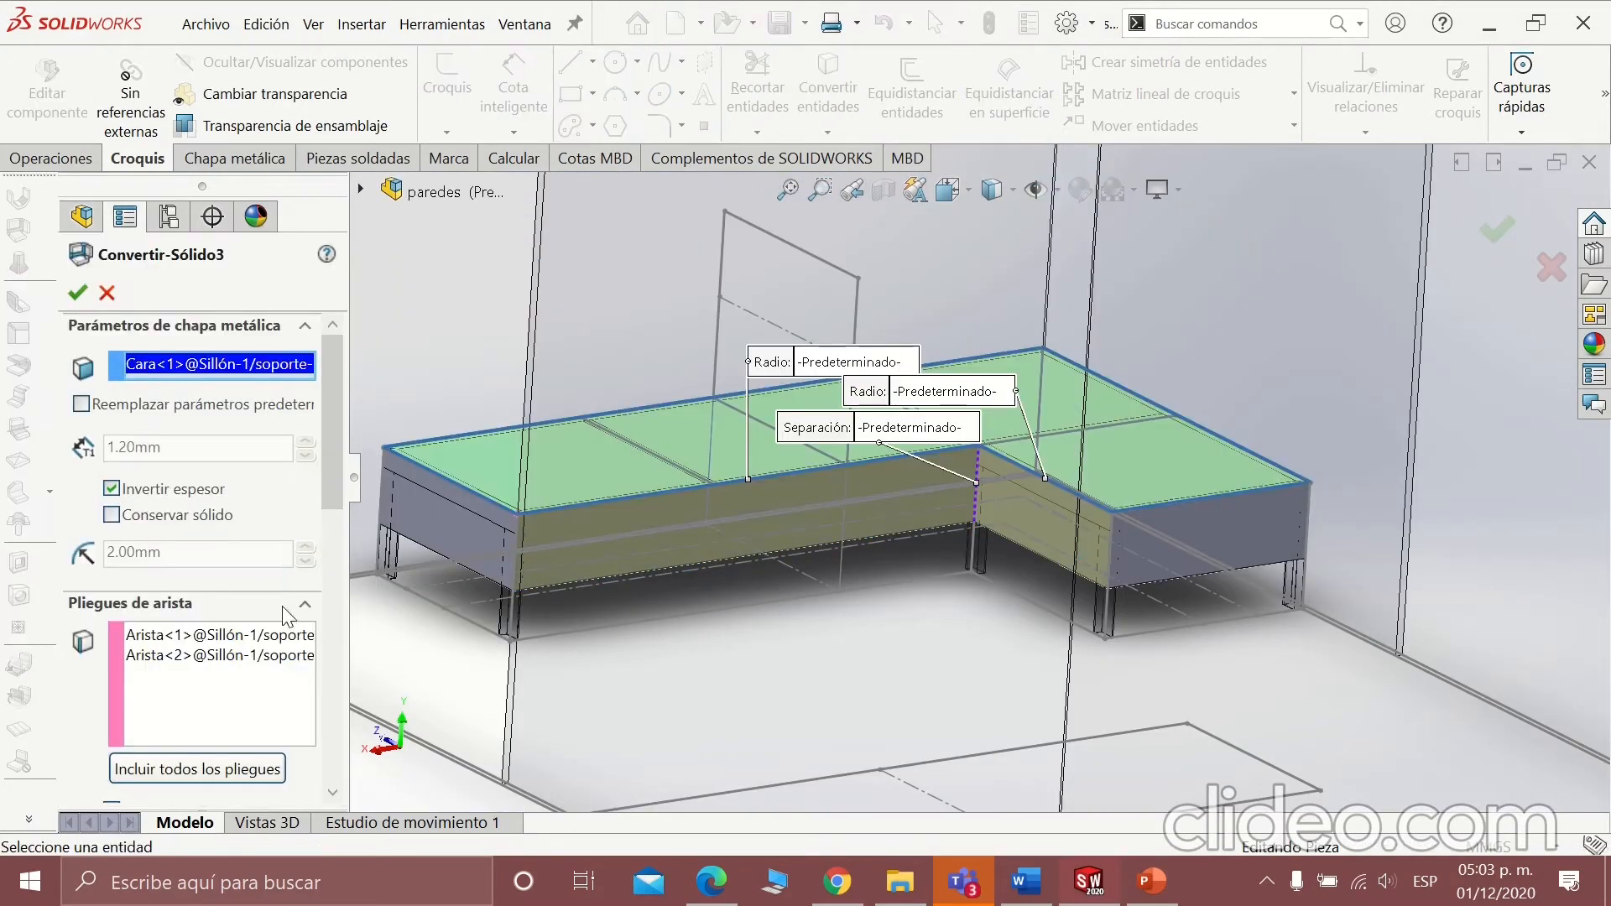
click(256, 633)
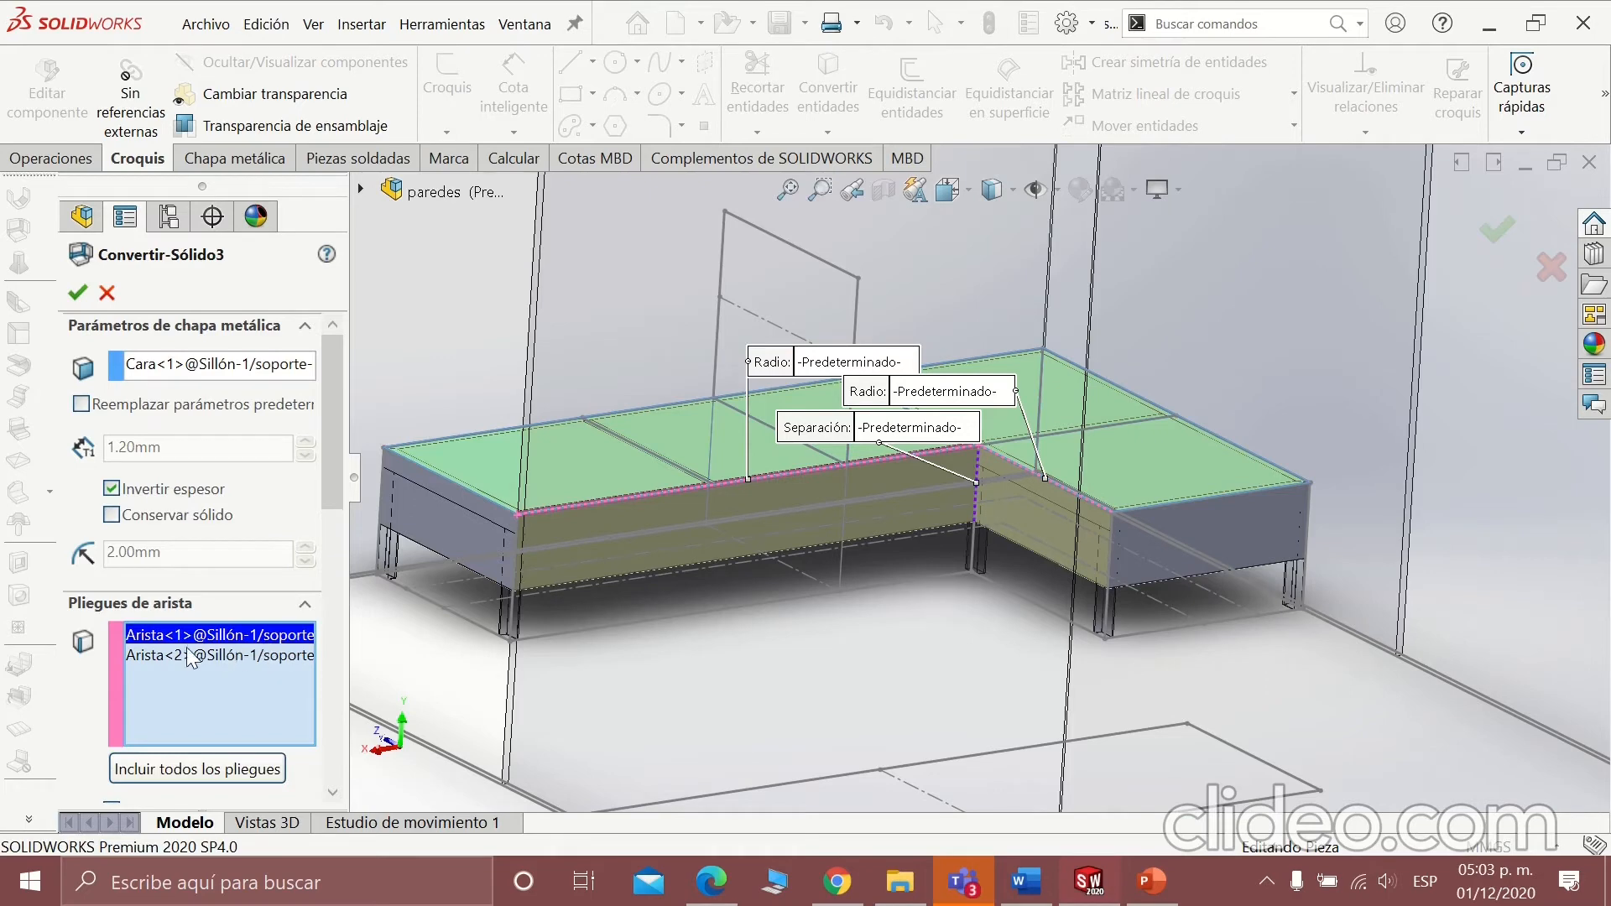
key(Delete)
key(Delete)
click(431, 473)
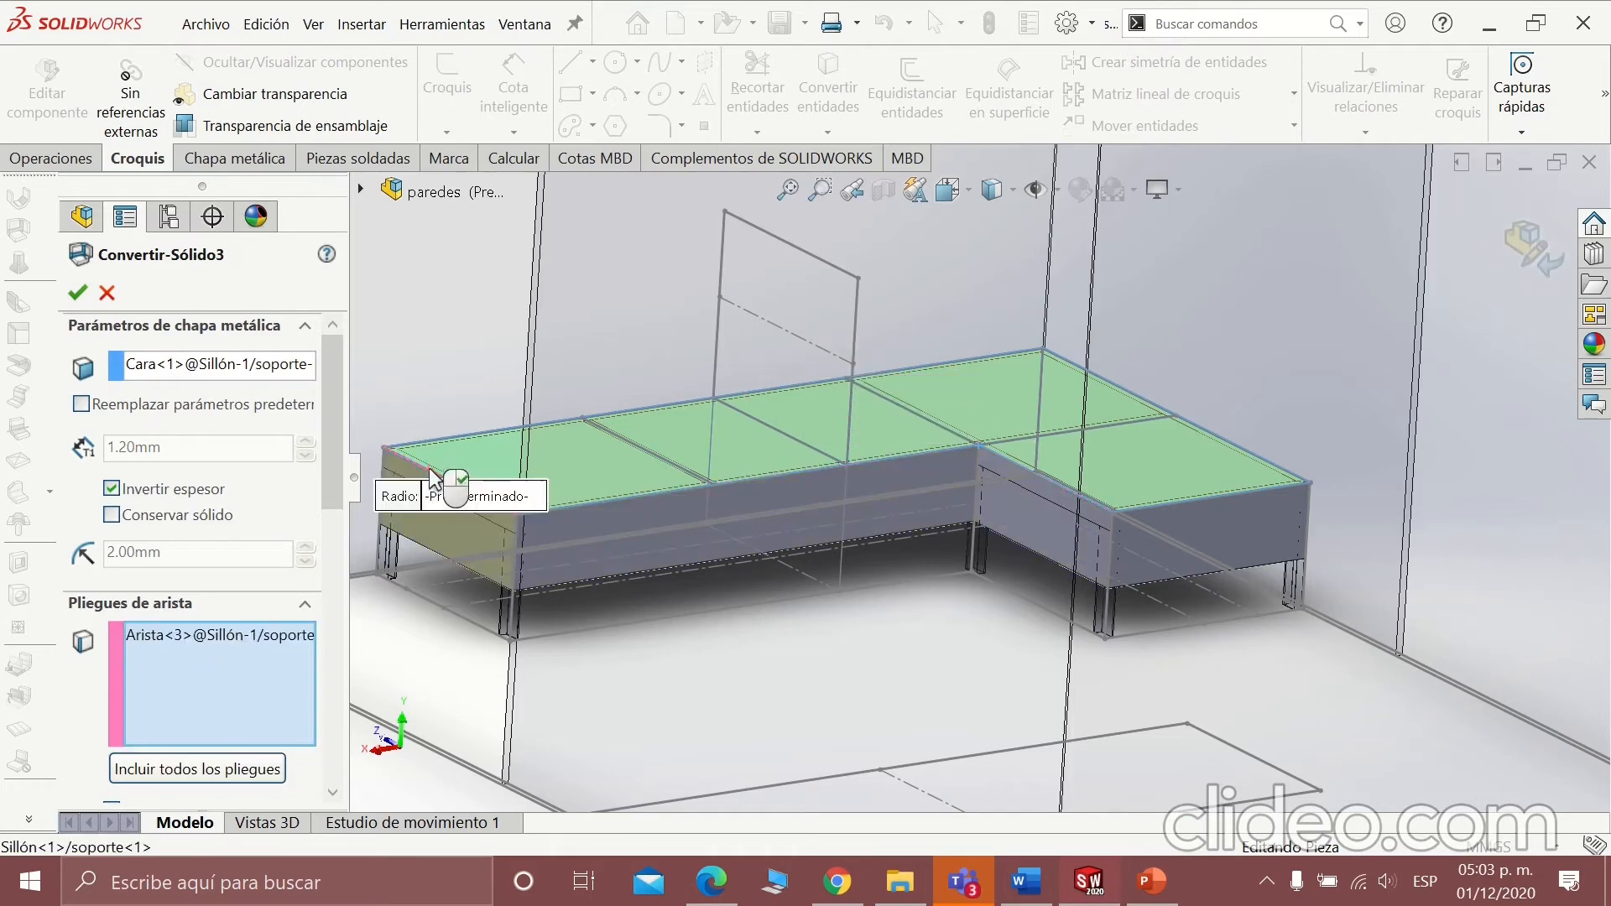
click(1172, 500)
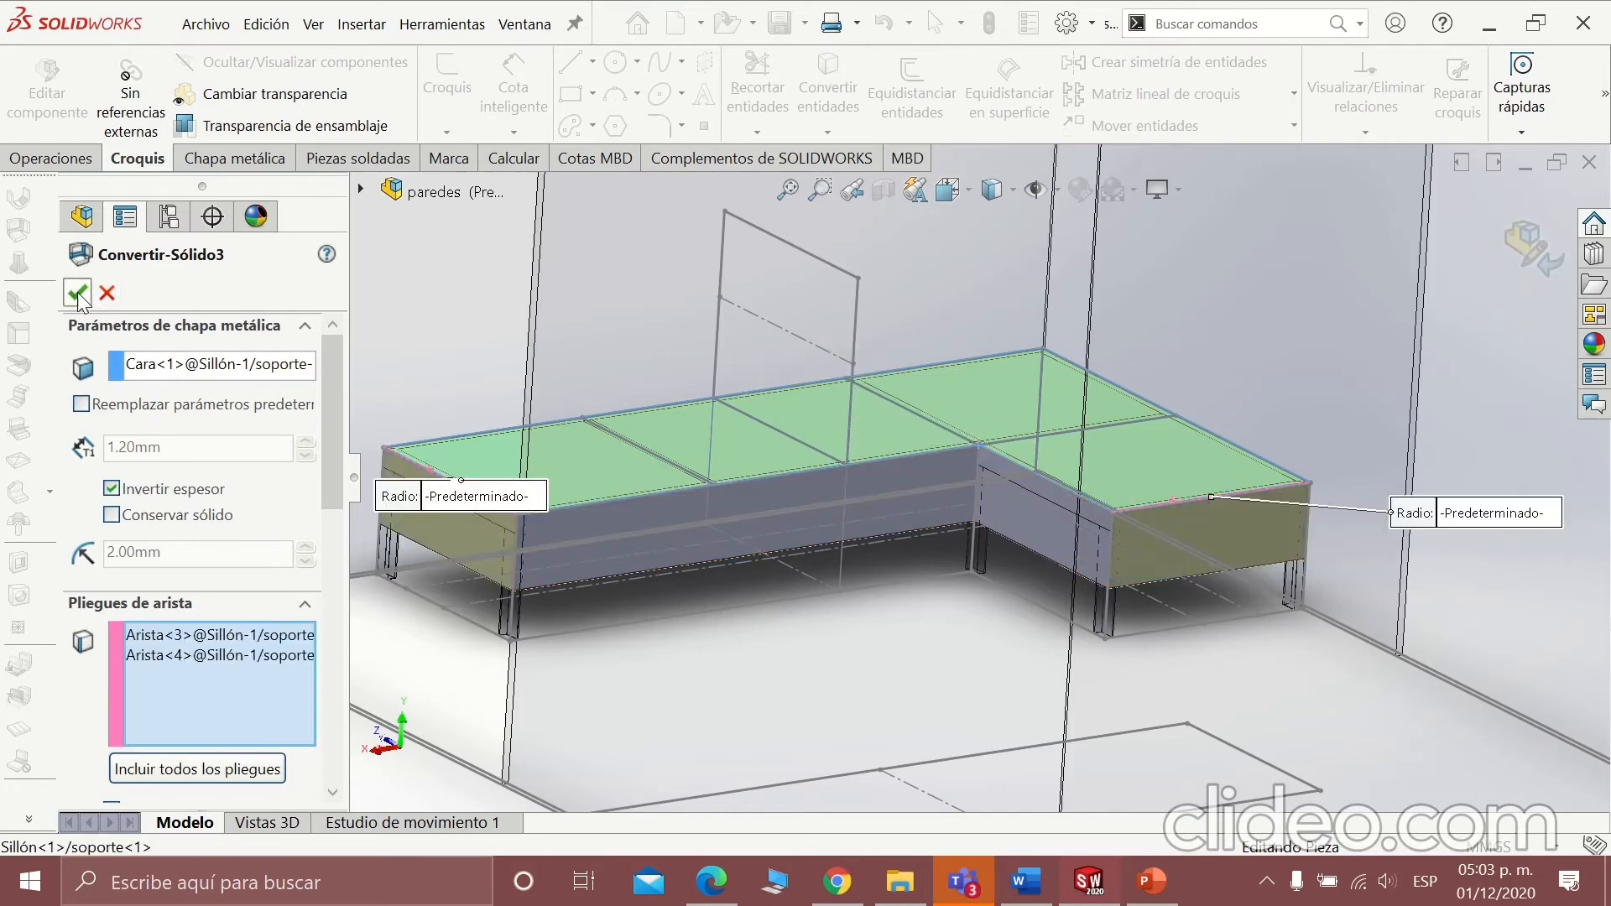
key(Return)
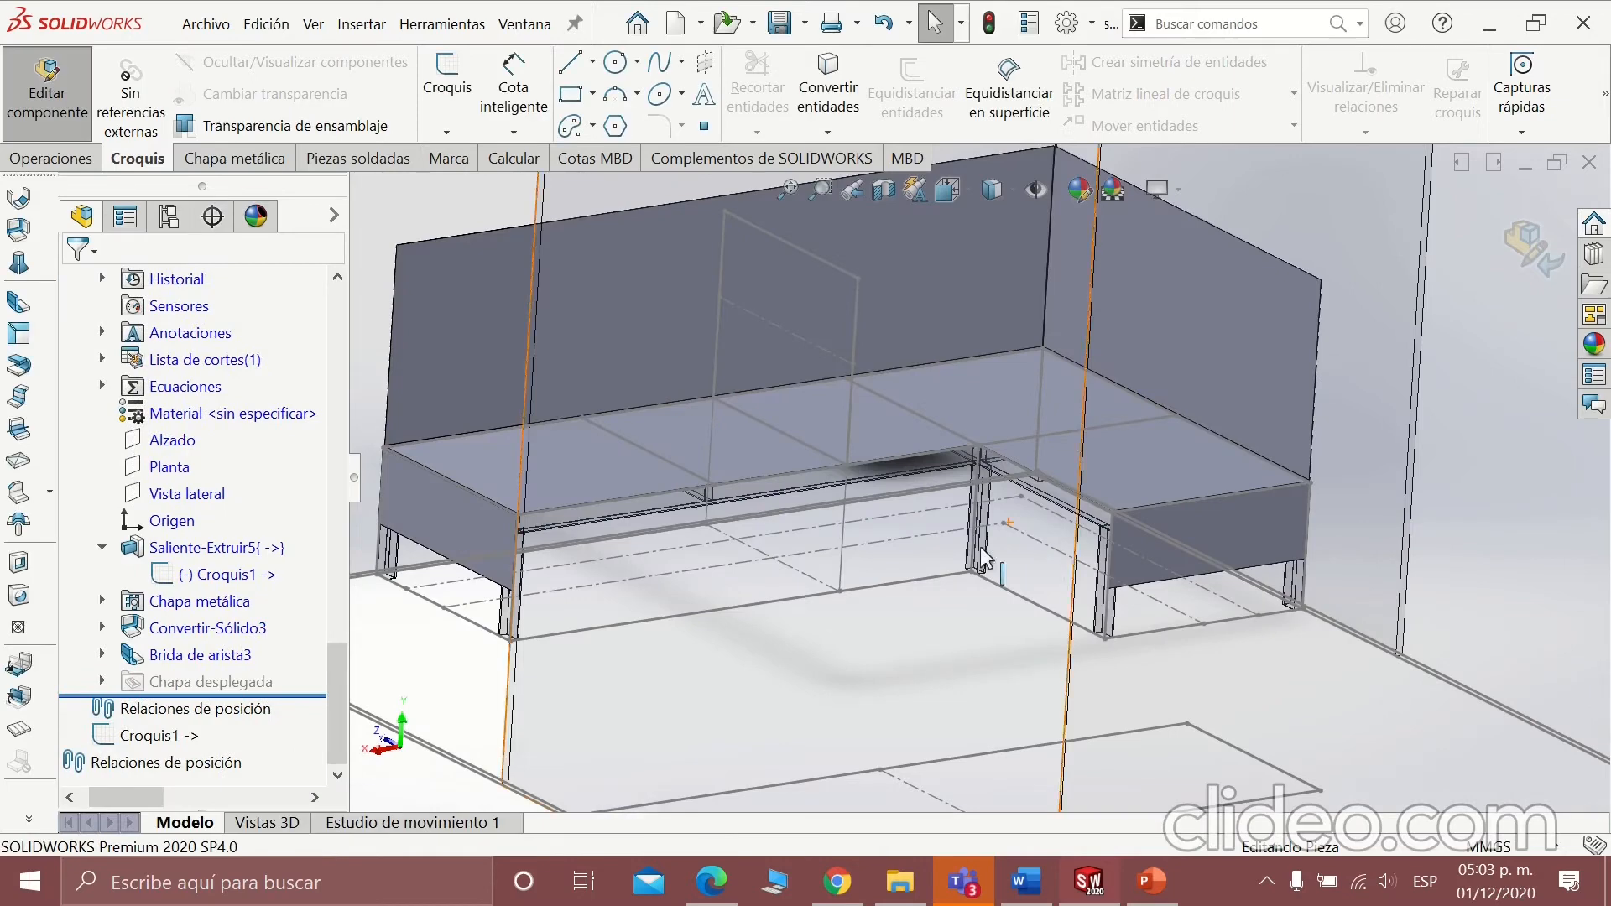
Return to the main assembly and hide the paredes part to expose the sofa.
click(1535, 235)
scroll(984, 458, up, 3)
right_click(842, 259)
click(1007, 35)
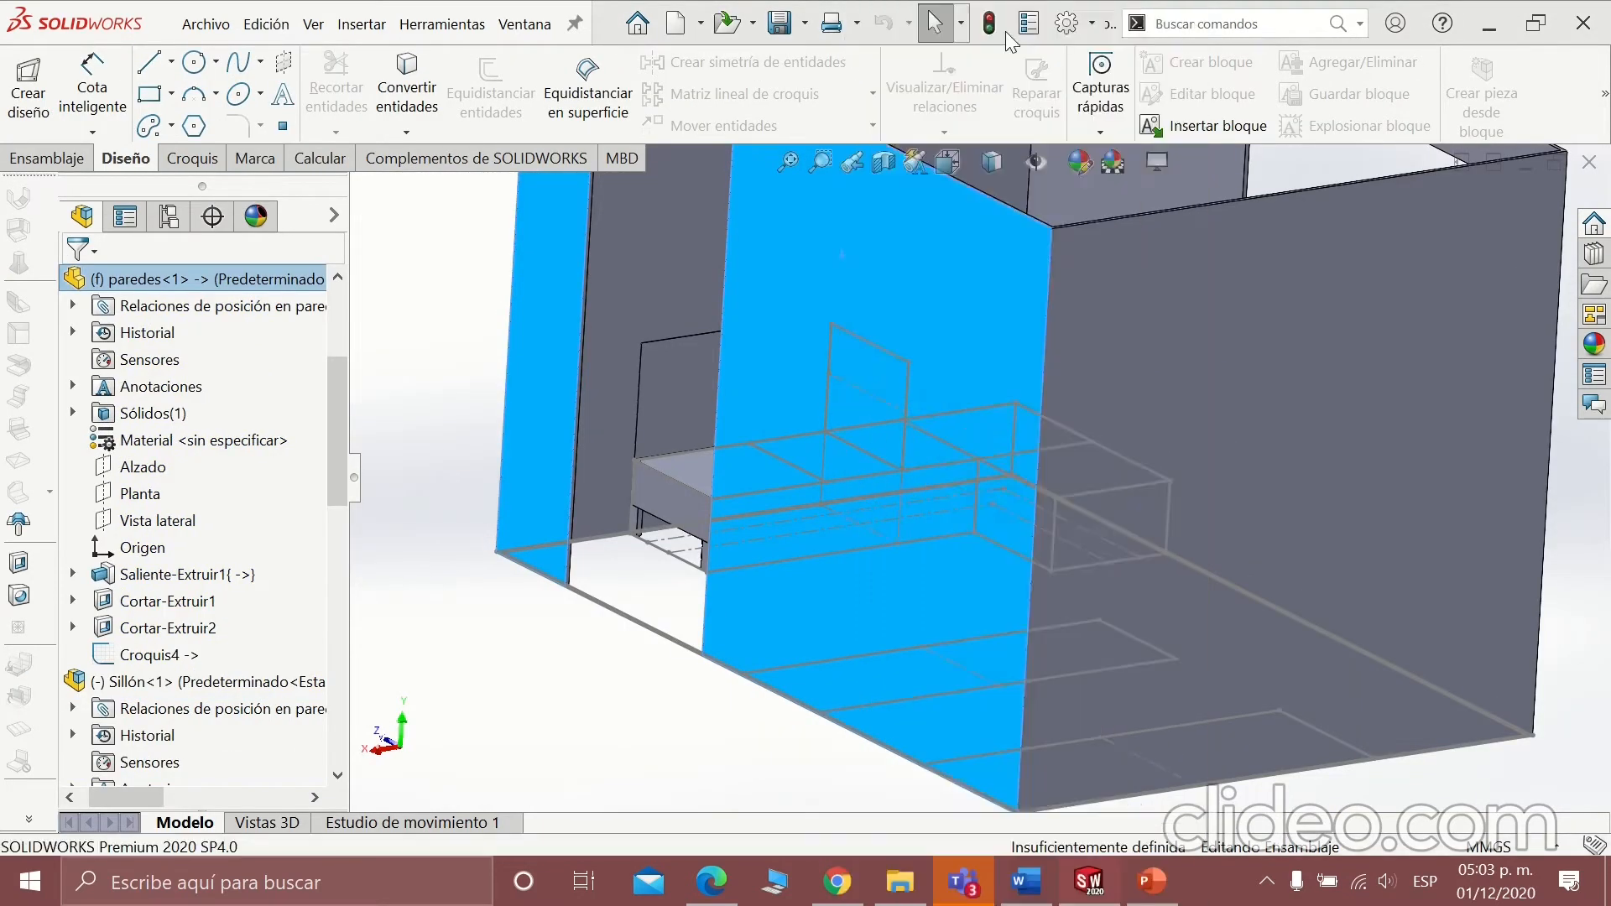
scroll(1062, 612, down, 10)
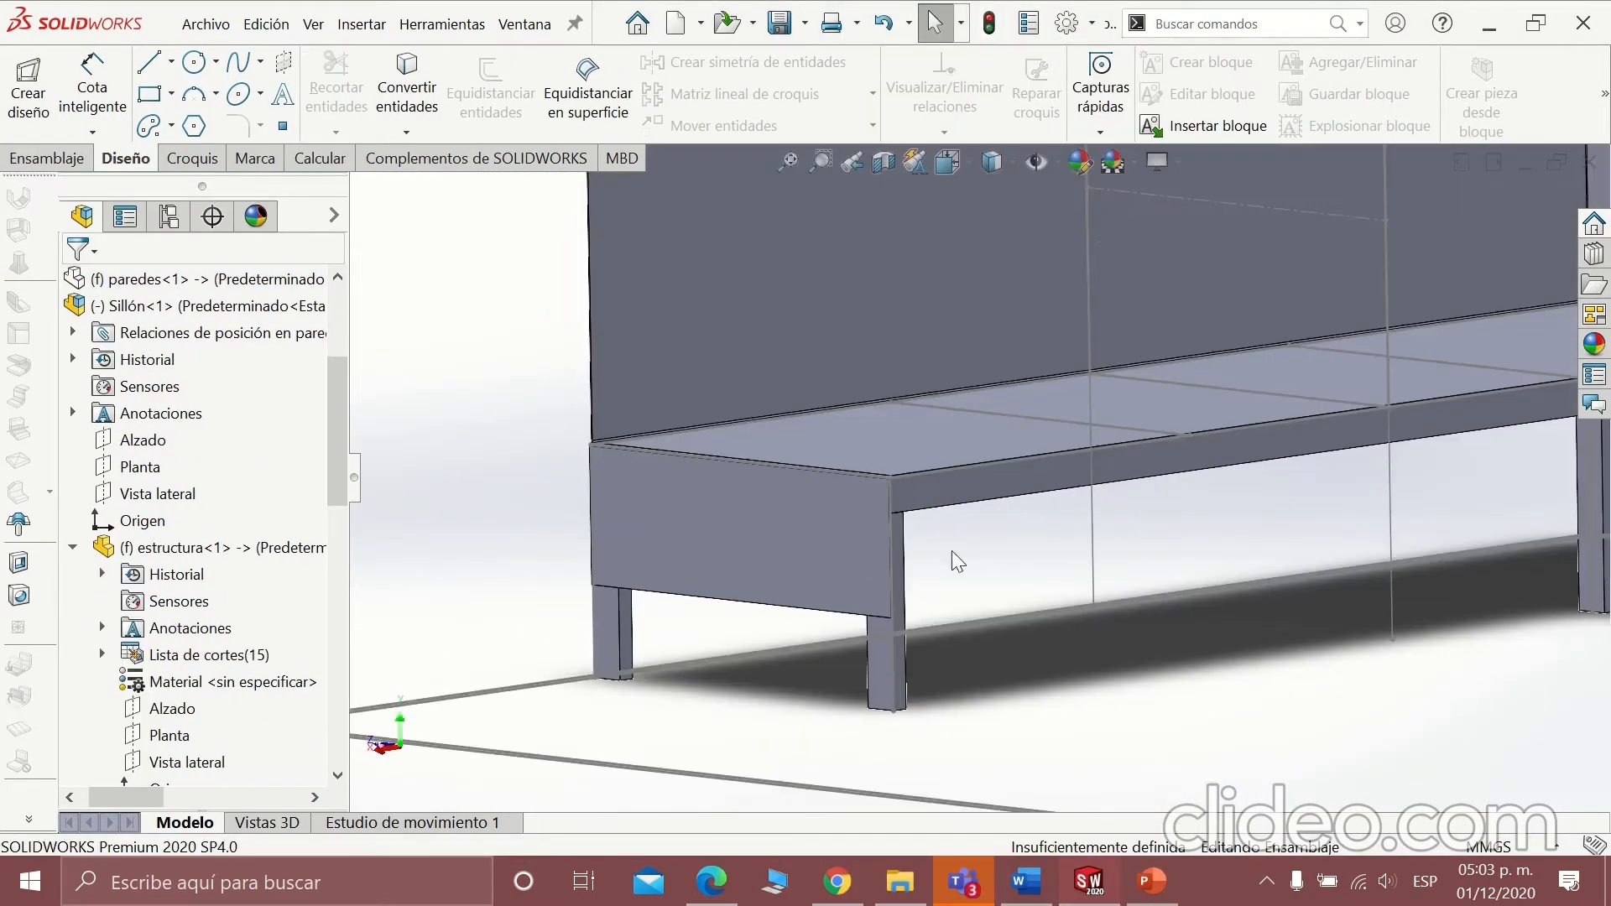
scroll(860, 290, down, 5)
scroll(1103, 405, up, 10)
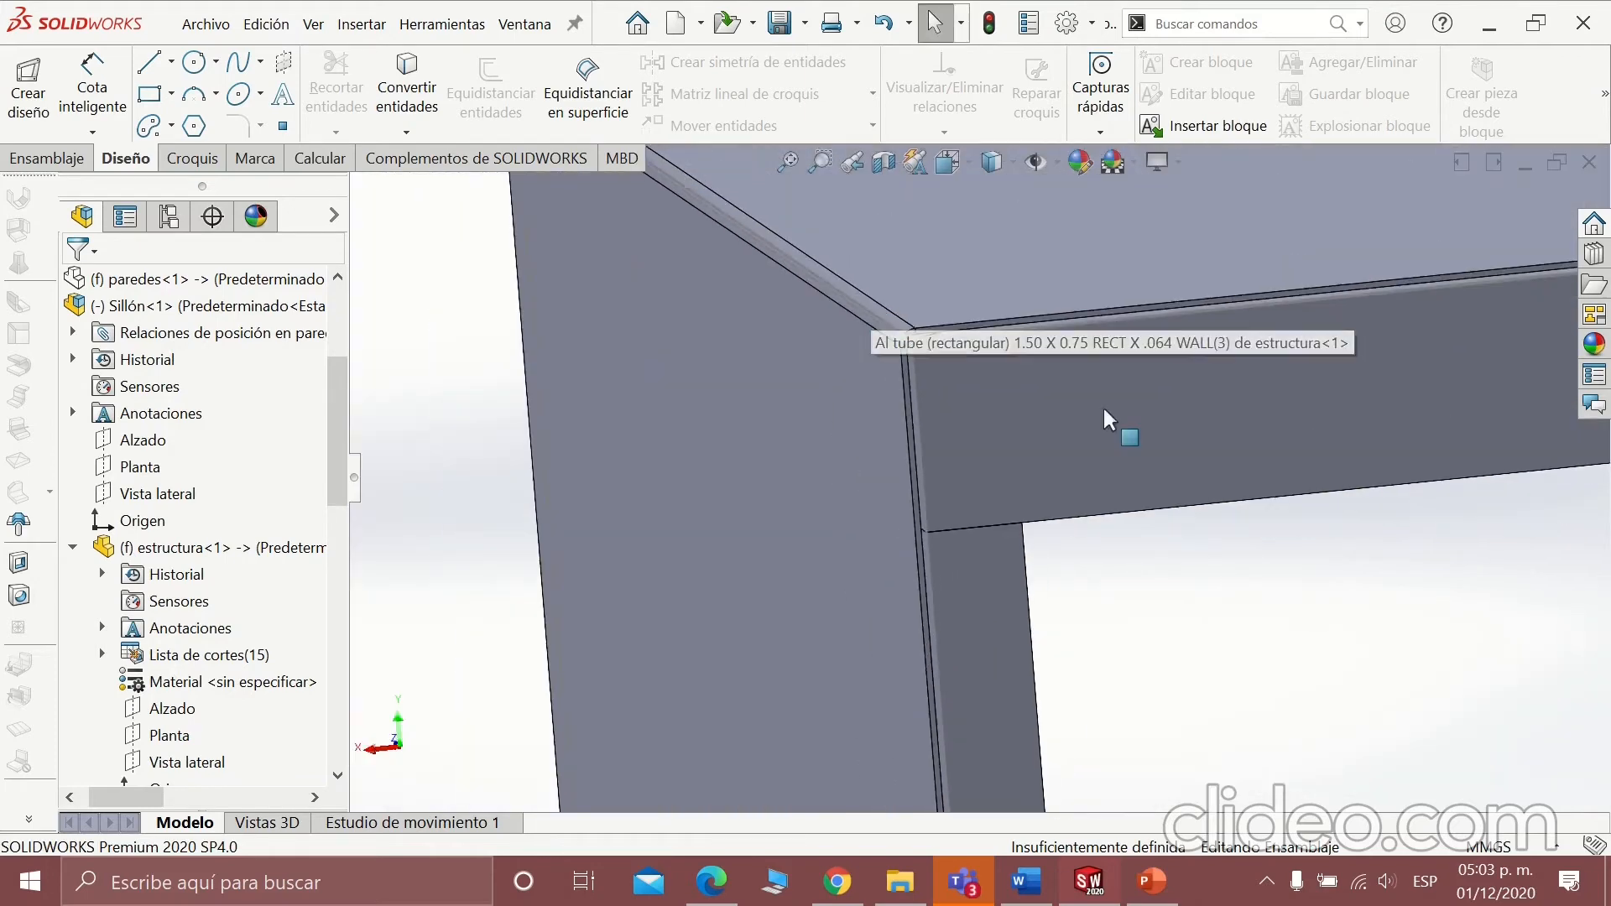
Inspect the sheet-metal edges and flange corners of the sofa from several sides in the assembly.
middle_drag(1101, 553, 1232, 502)
scroll(713, 418, down, 8)
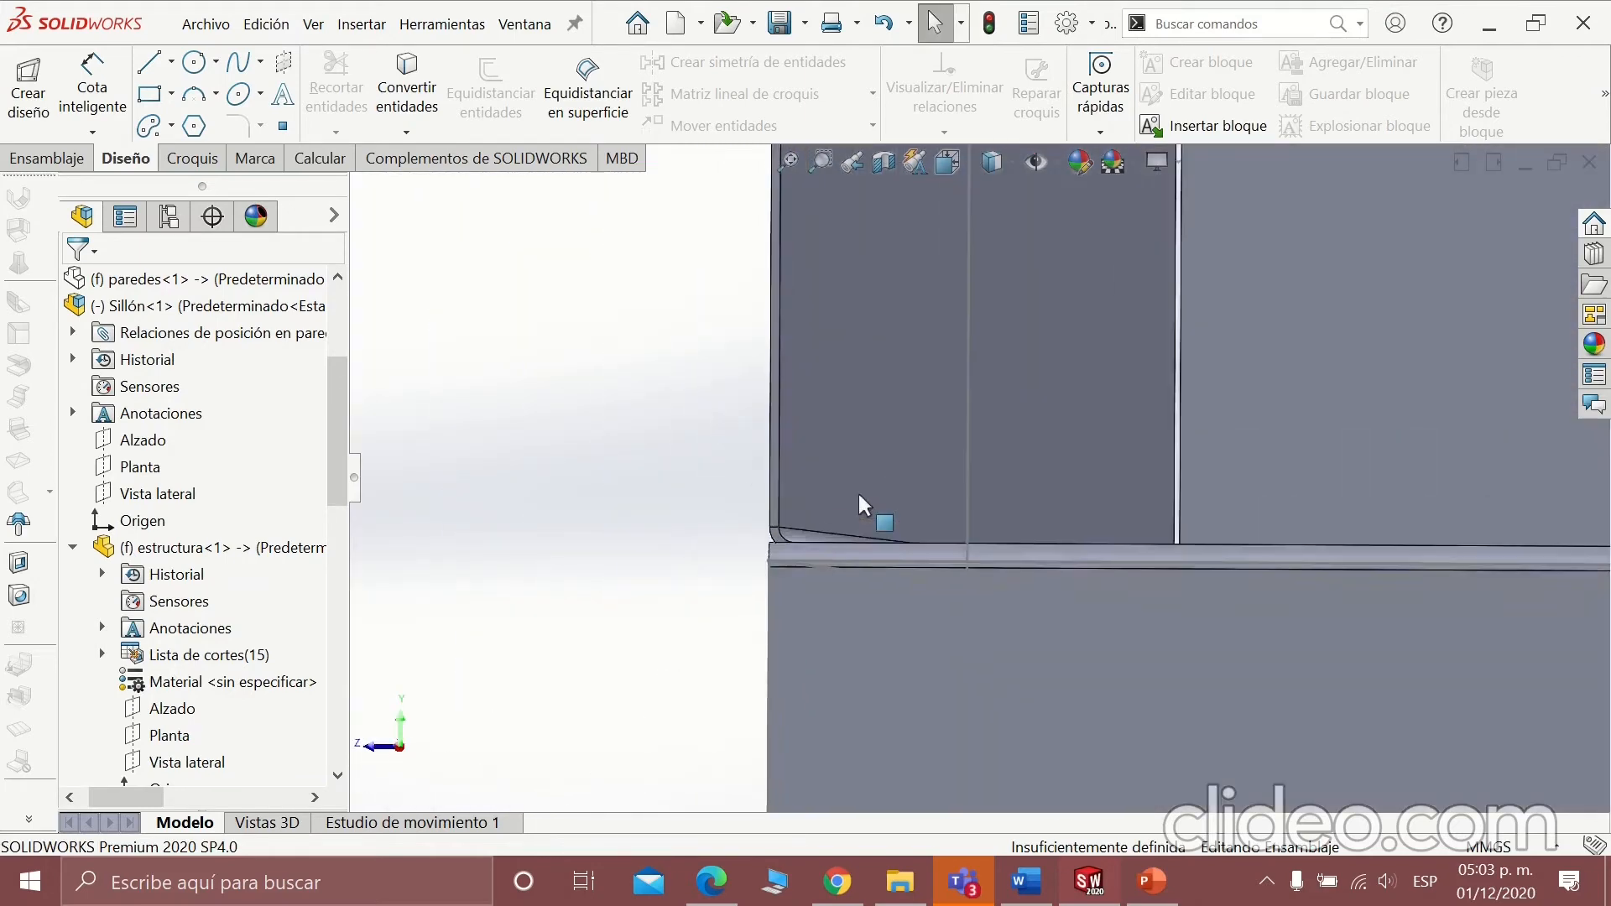
scroll(859, 516, up, 10)
middle_drag(1116, 496, 1088, 507)
scroll(1227, 449, up, 6)
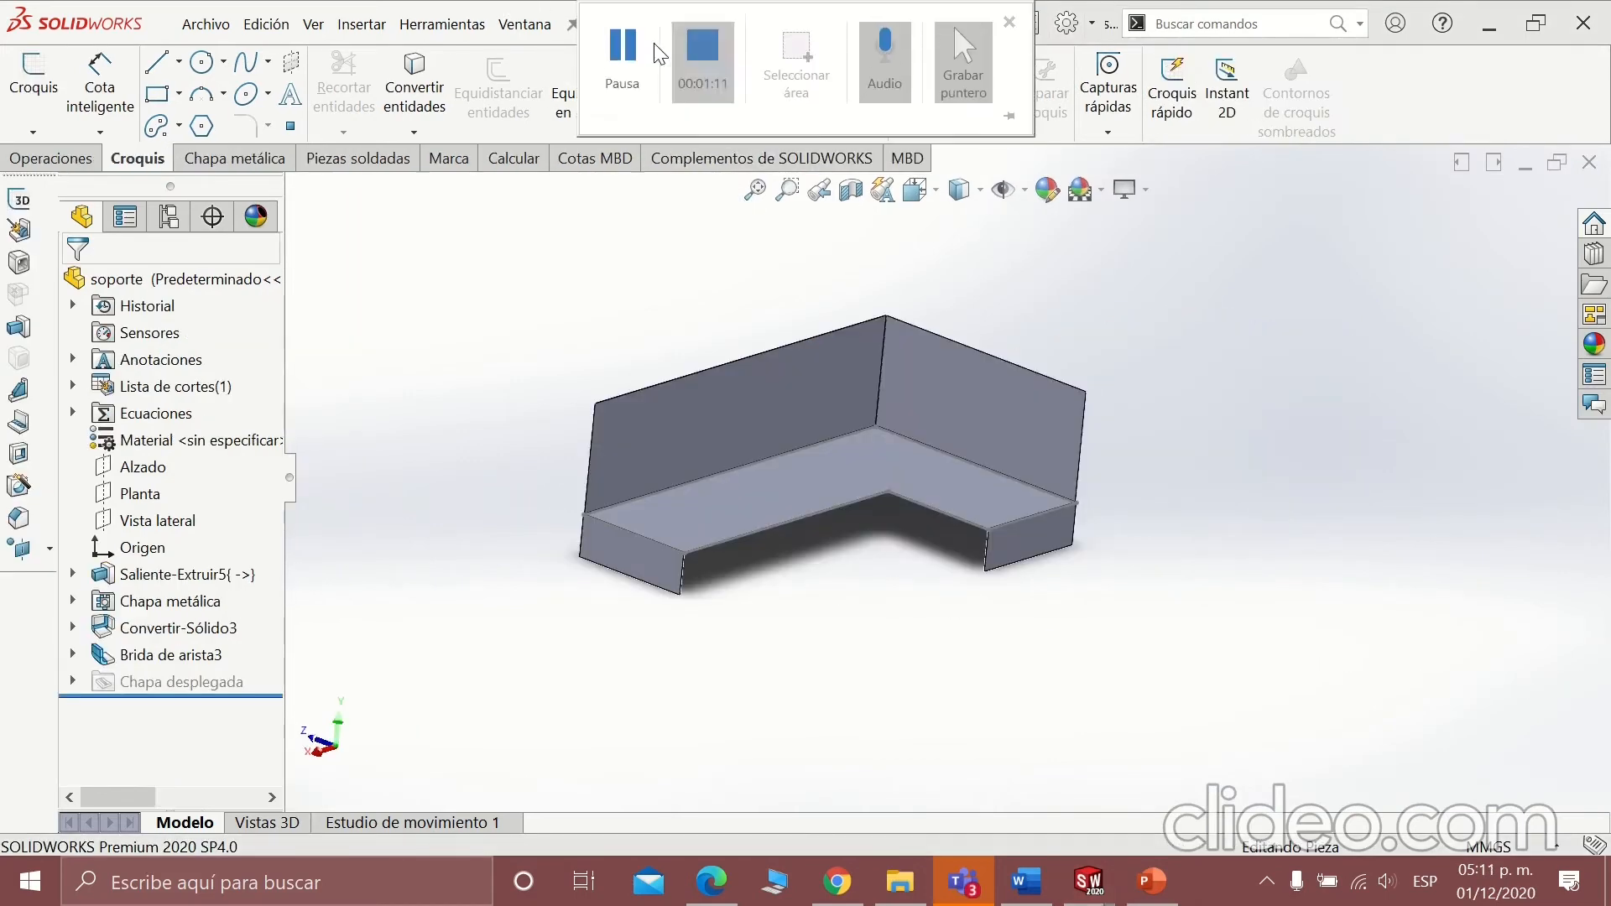
Flatten the soporte sheet-metal part and examine its flat pattern.
click(232, 158)
click(1242, 62)
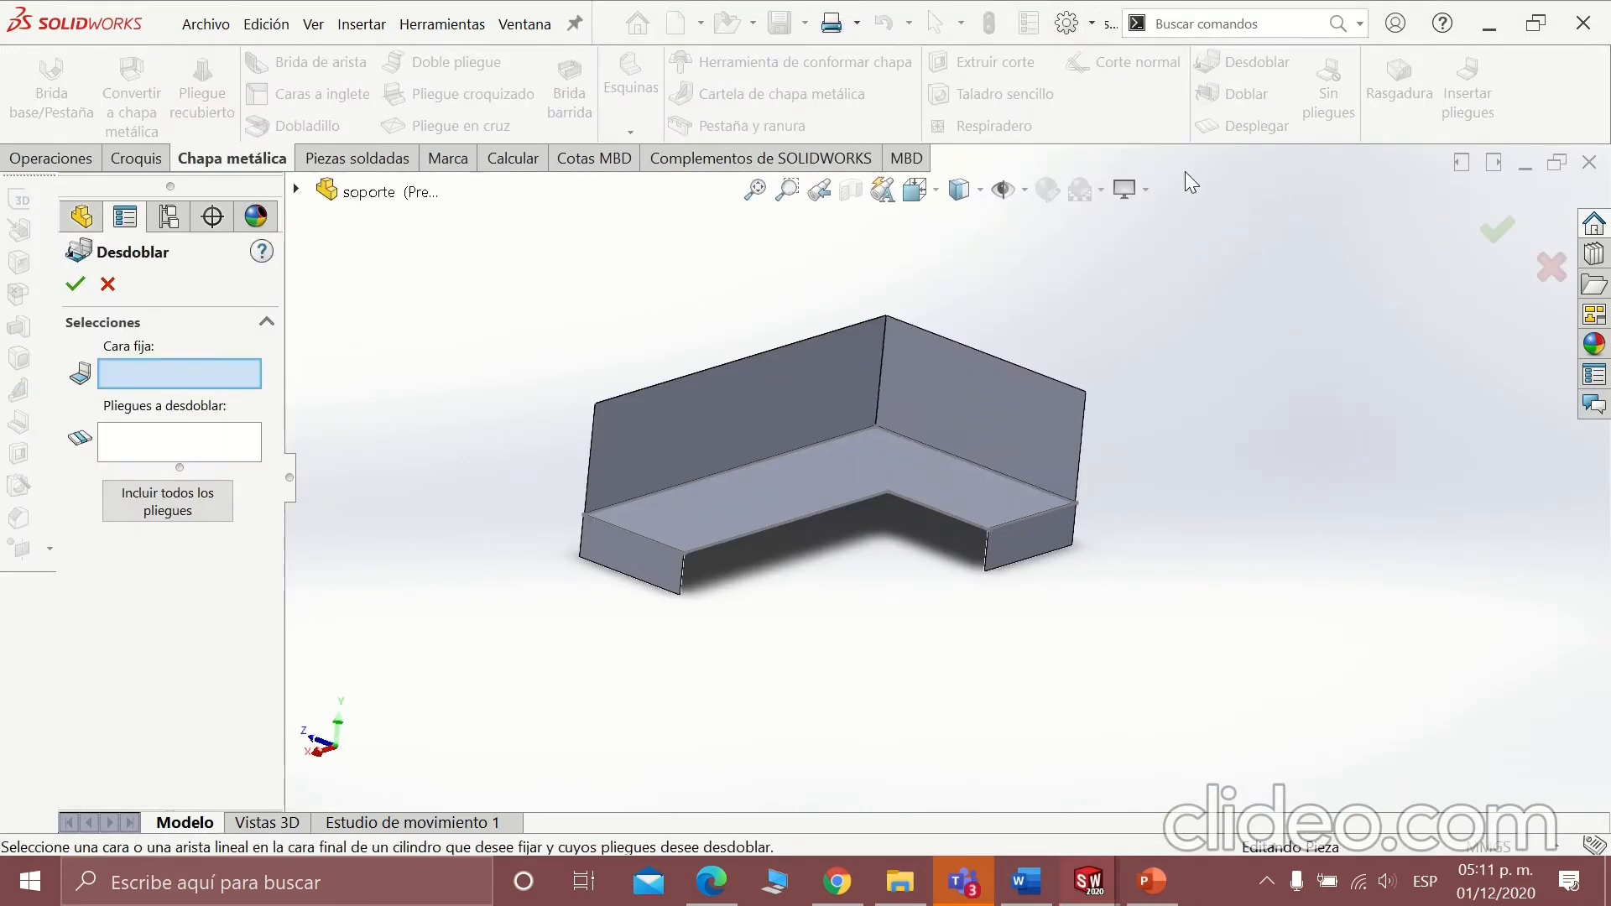
key(Escape)
click(1242, 126)
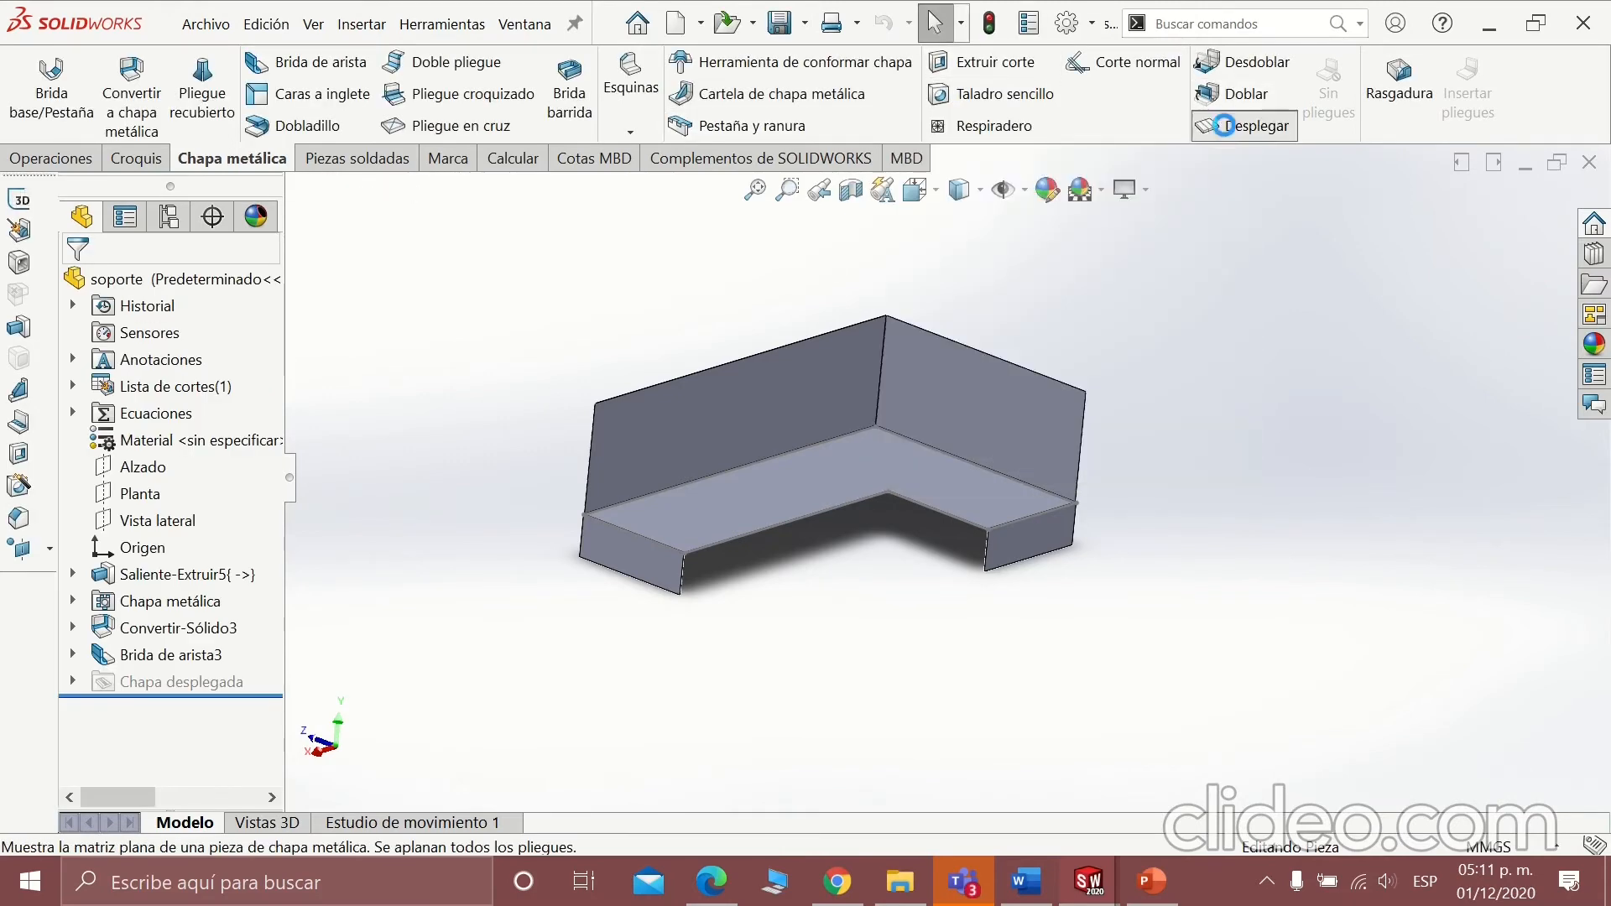
middle_drag(905, 659, 888, 592)
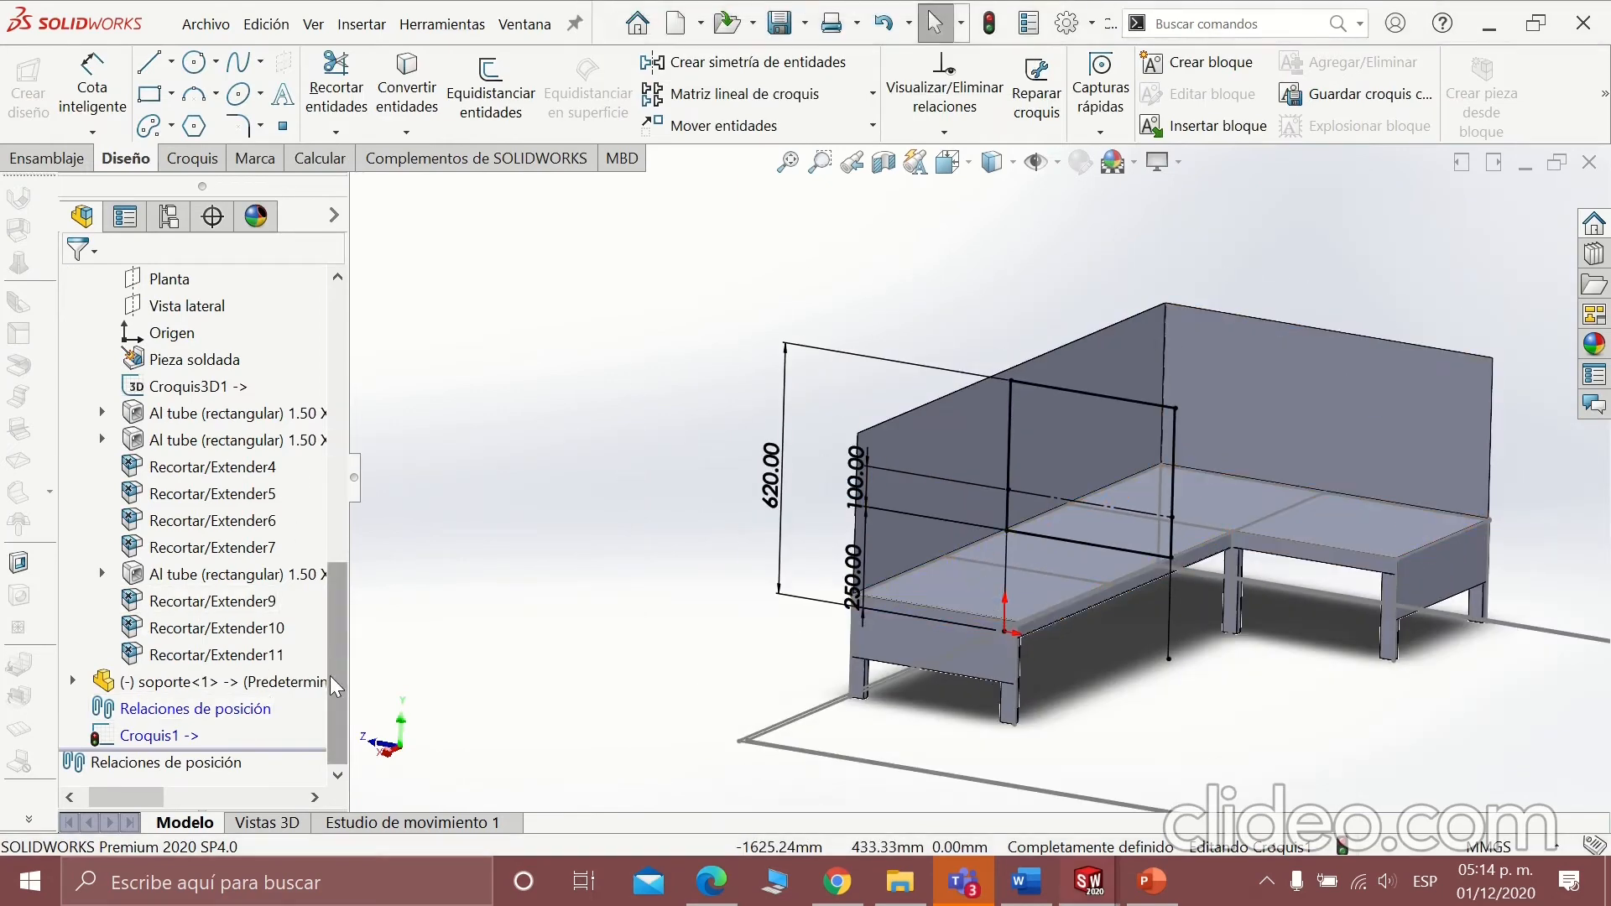
Edit the soporte in the context of the assembly, set its wall-side edge flanges to 370 mm long, and return to the assembly.
mouse_move(330, 676)
mouse_down()
mouse_move(336, 406)
mouse_move(335, 672)
mouse_up()
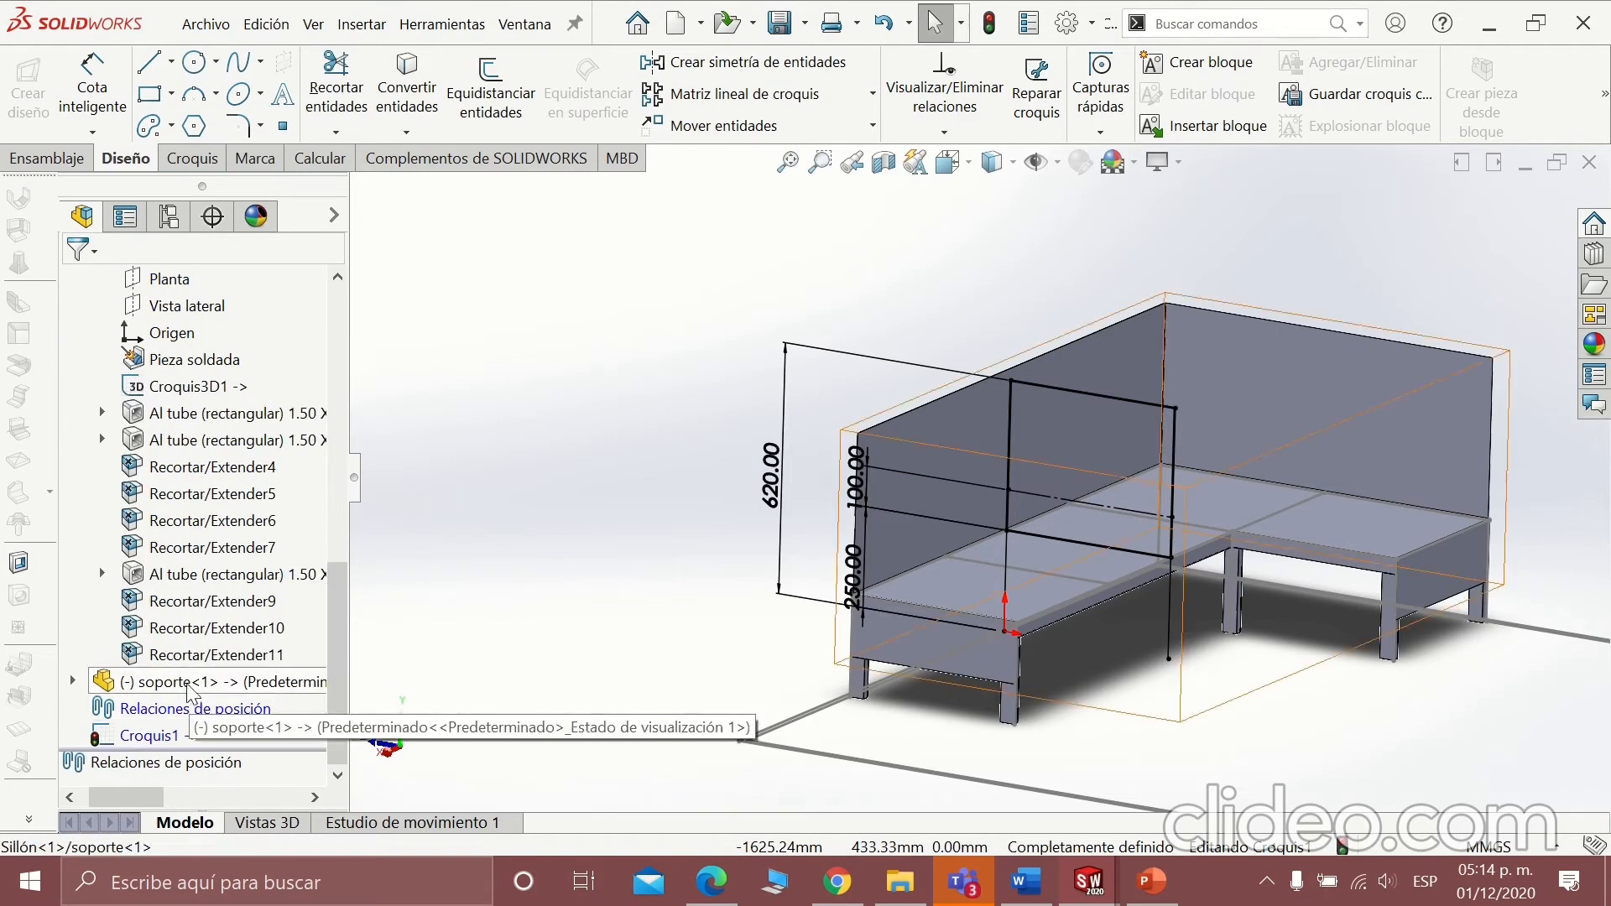
right_click(138, 681)
click(319, 198)
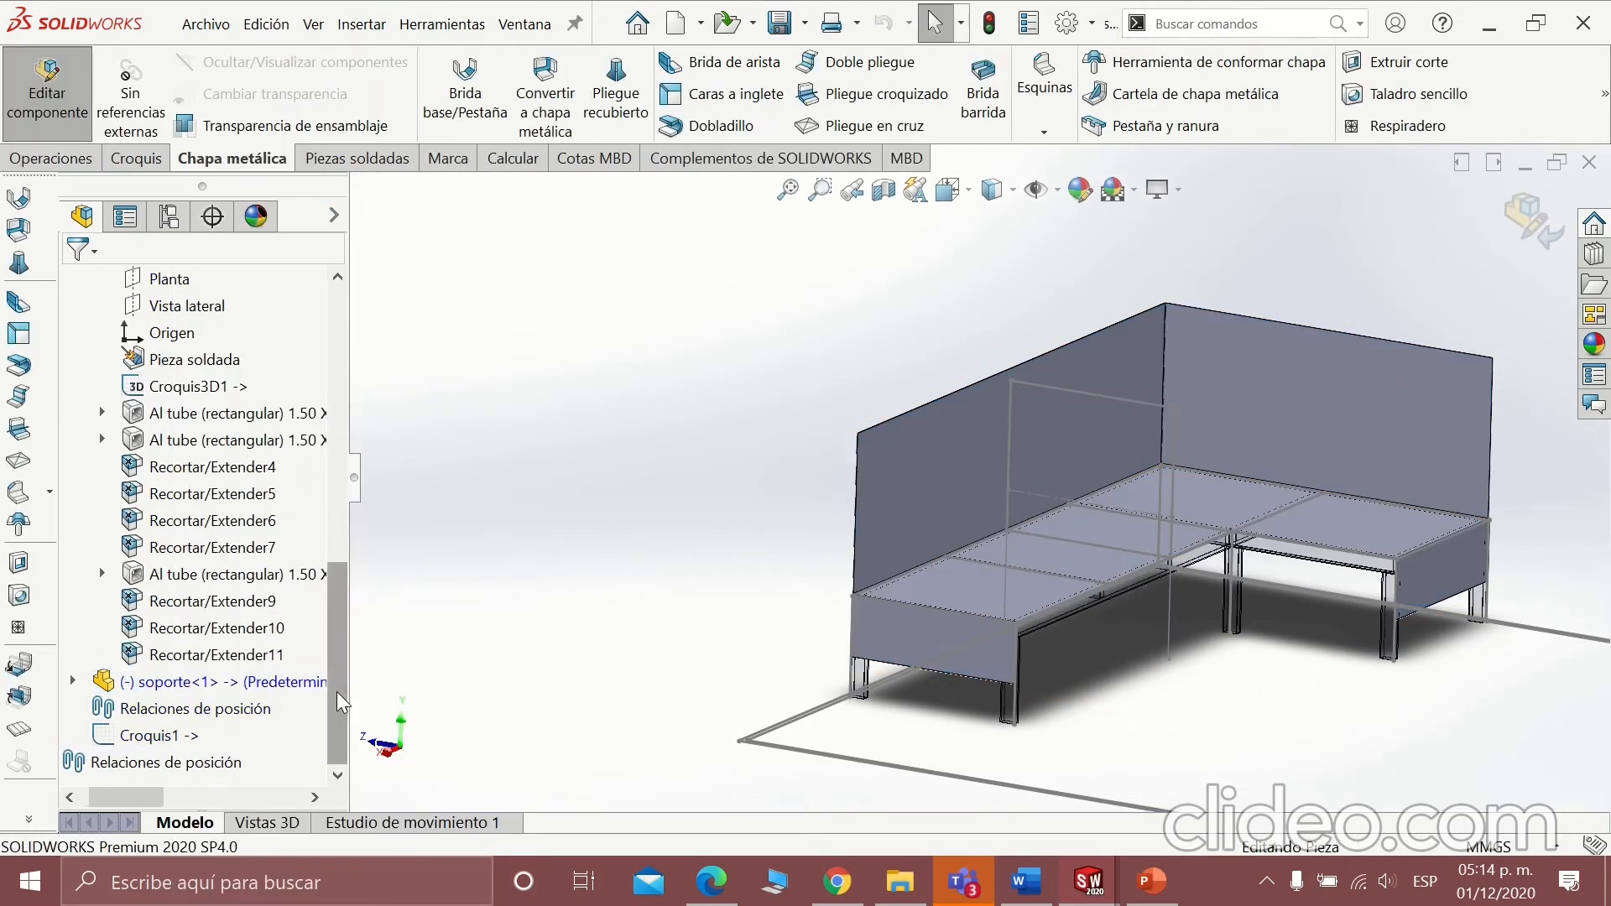
click(223, 736)
click(243, 670)
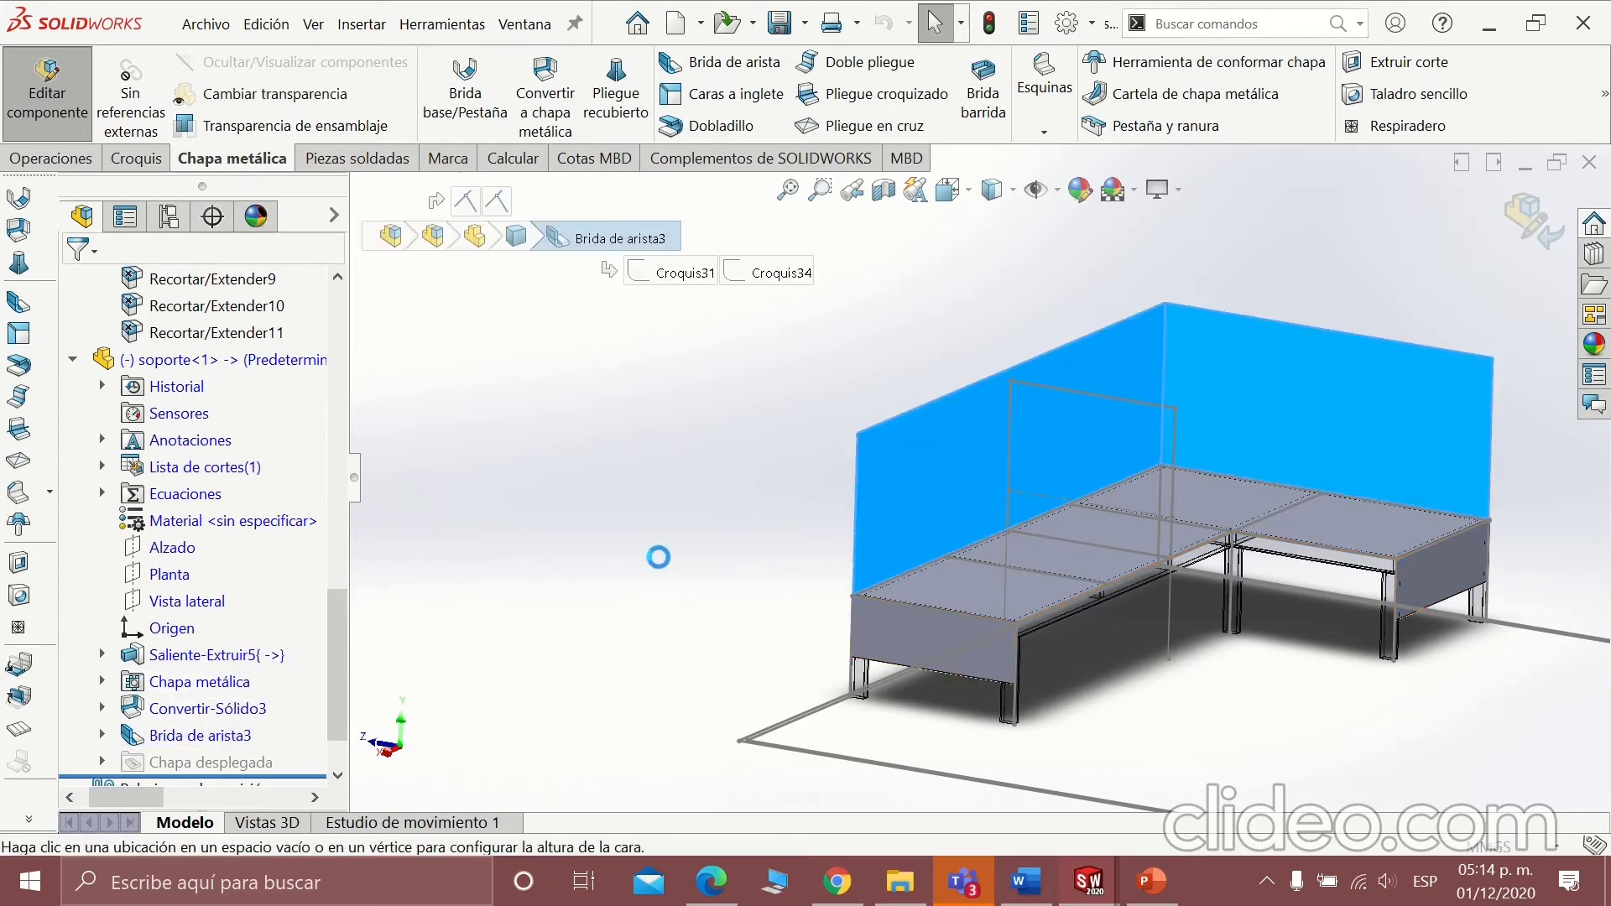
drag(335, 476, 341, 683)
scroll(304, 582, up, 1)
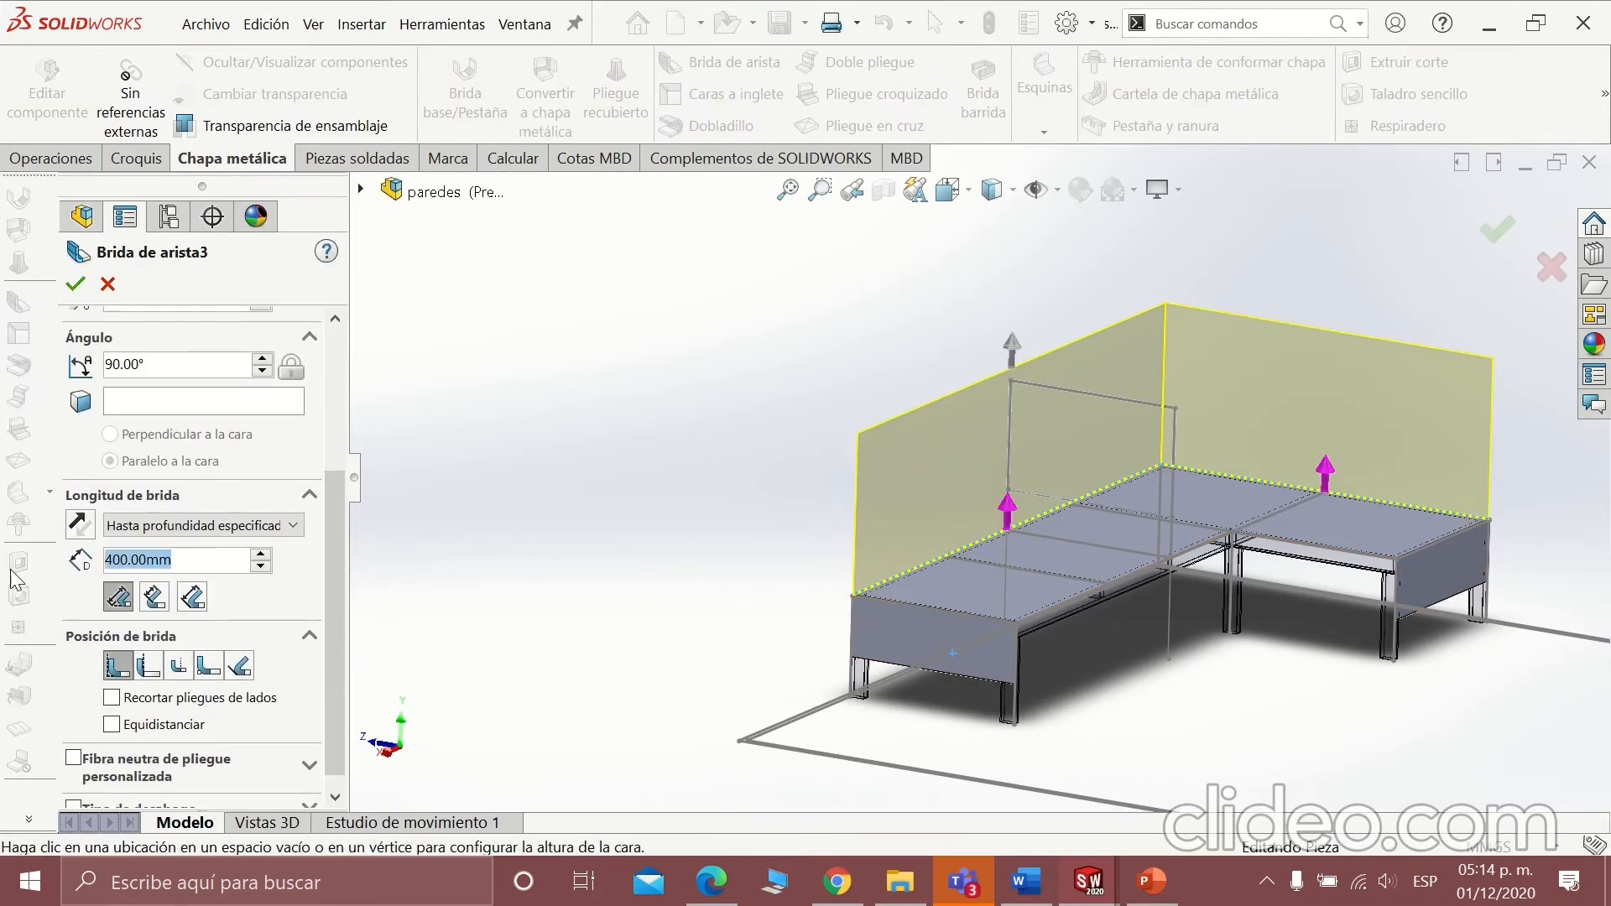
text(370)
key(Return)
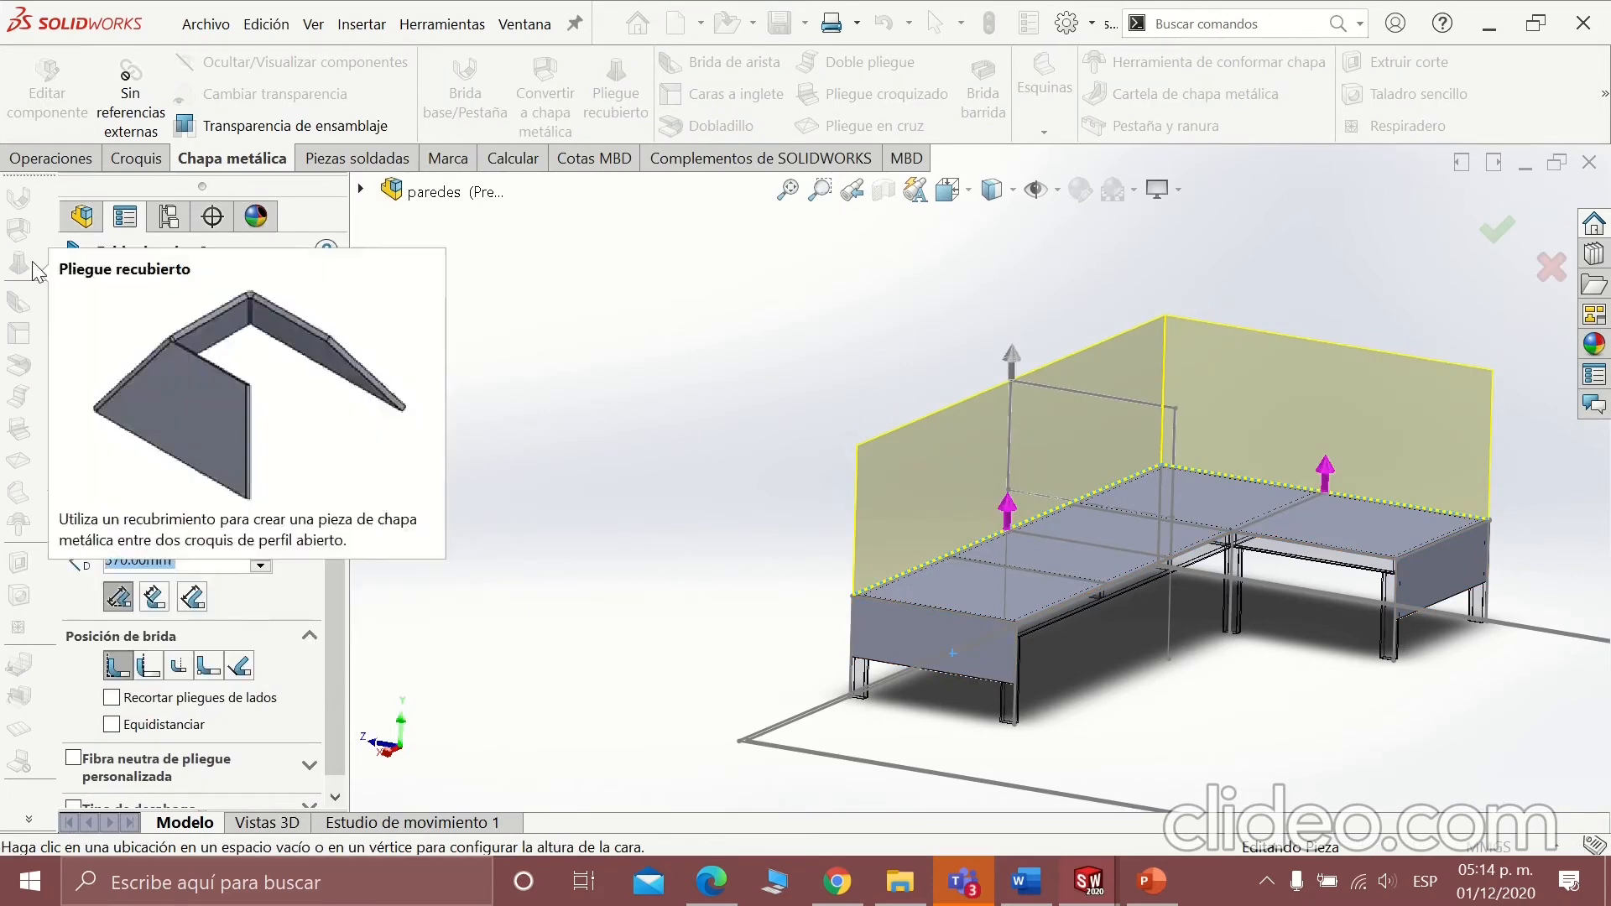
key(Return)
scroll(1160, 593, down, 3)
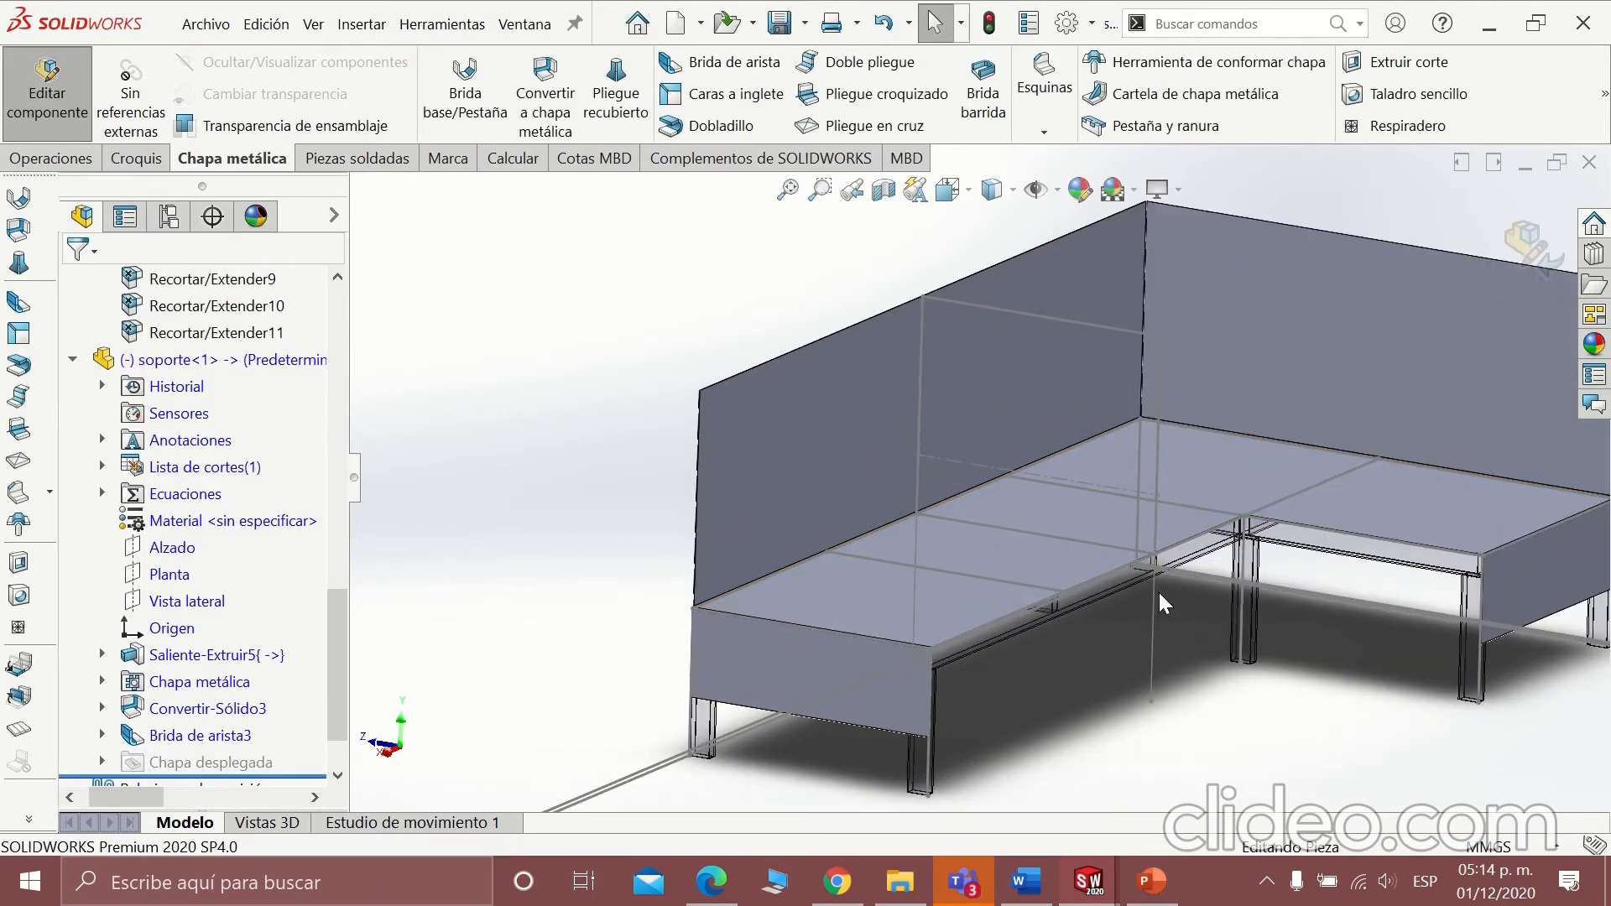
click(1534, 252)
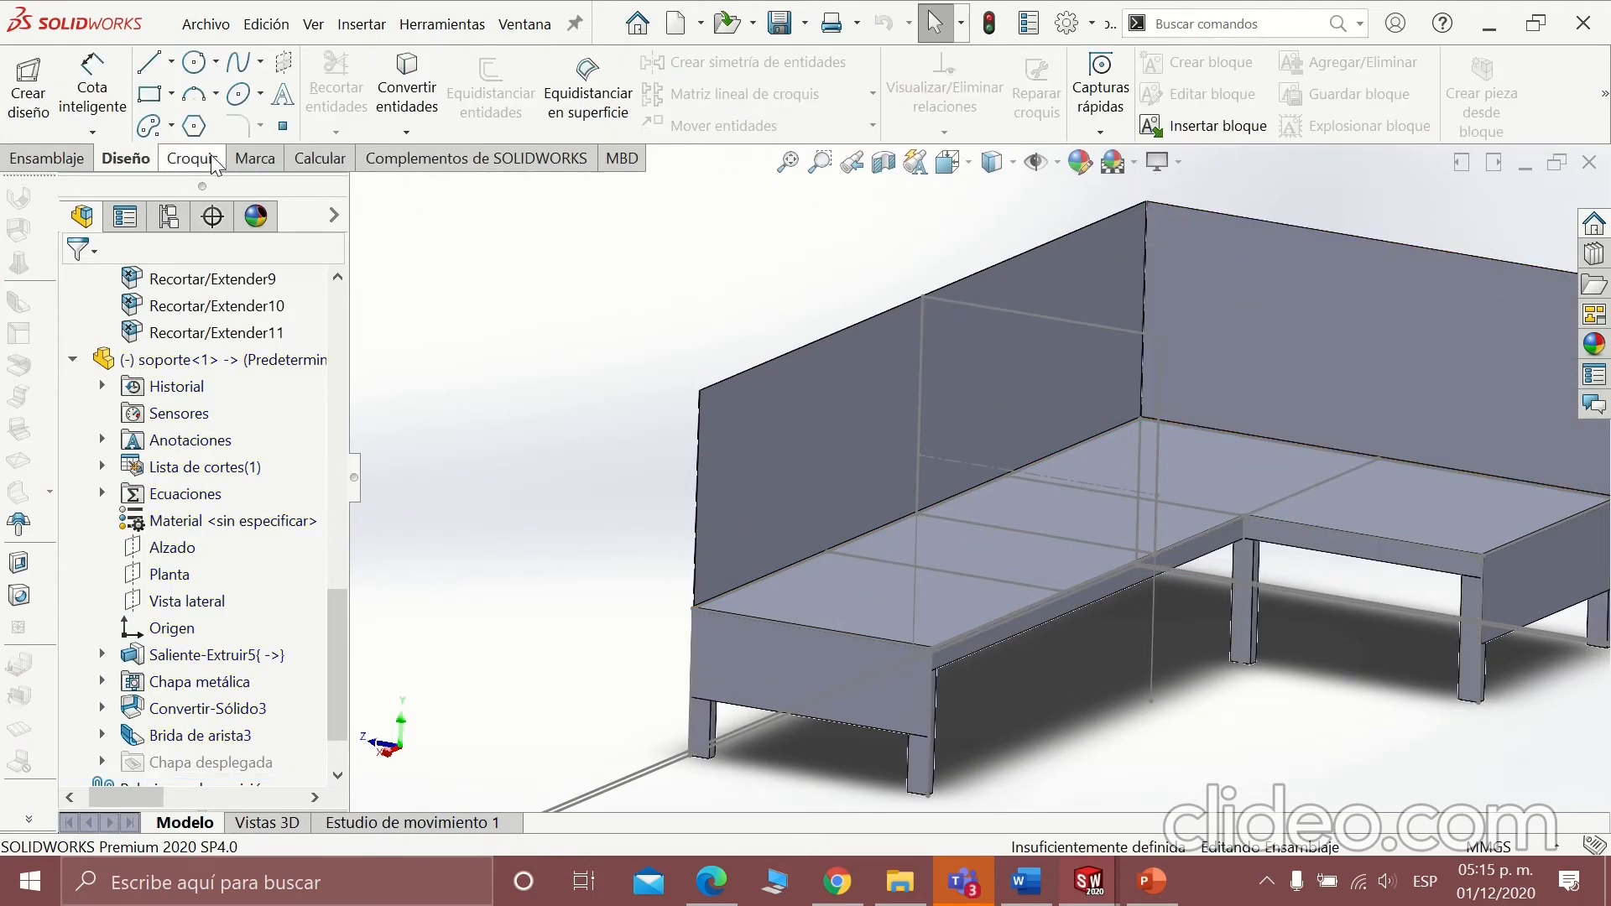
Insert a new part into the sofa assembly, placing it in empty space.
click(69, 159)
click(156, 109)
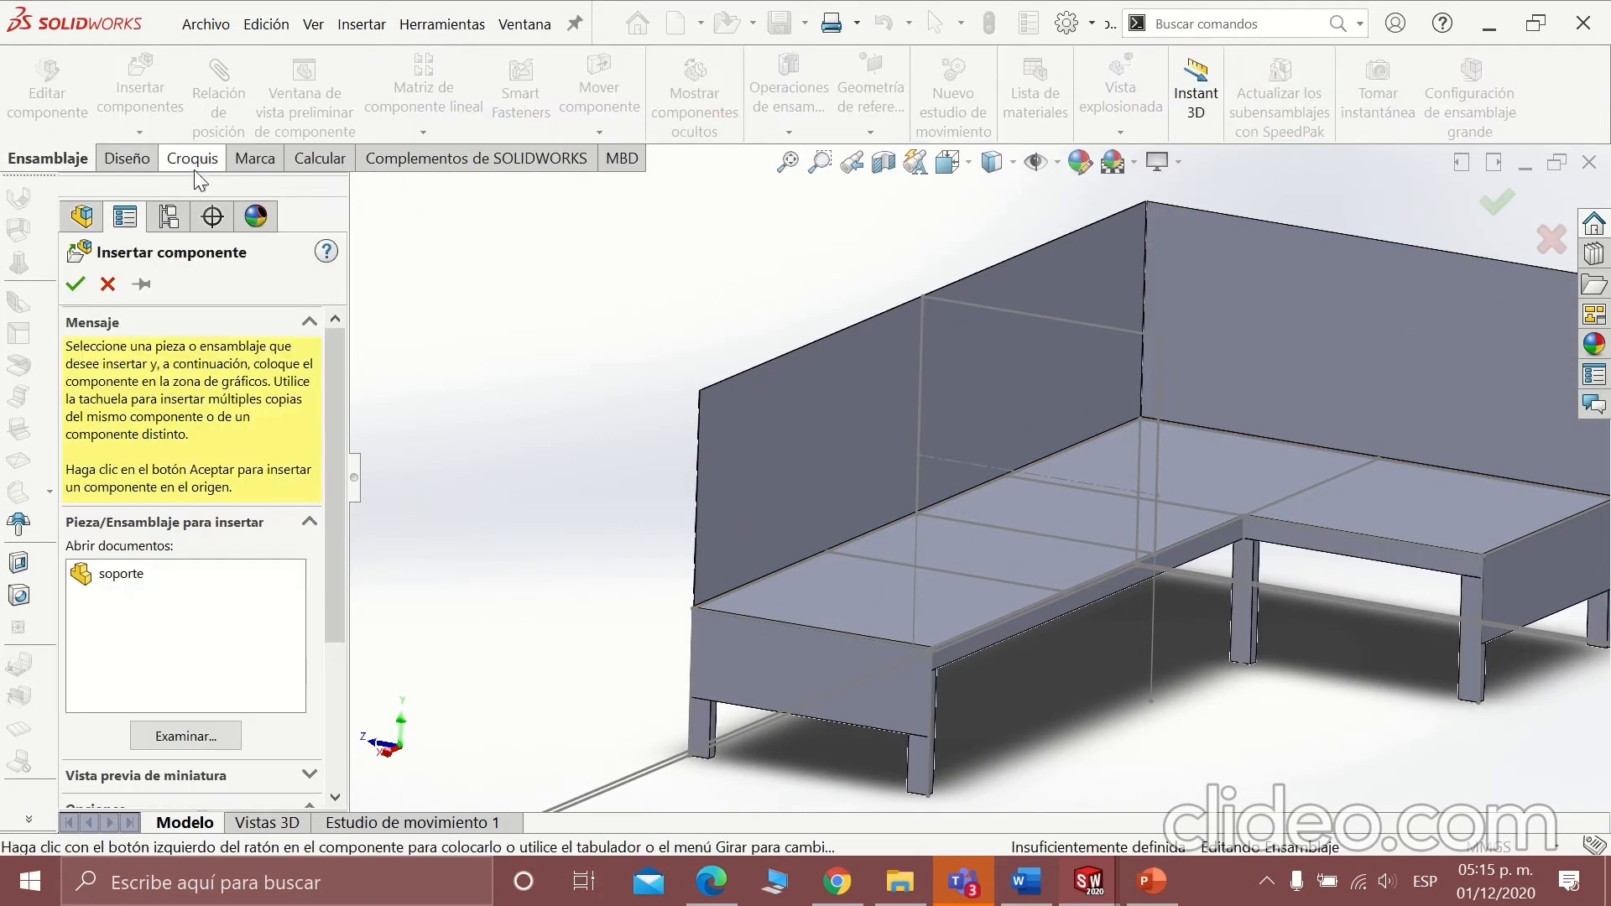
click(108, 283)
click(139, 132)
click(151, 188)
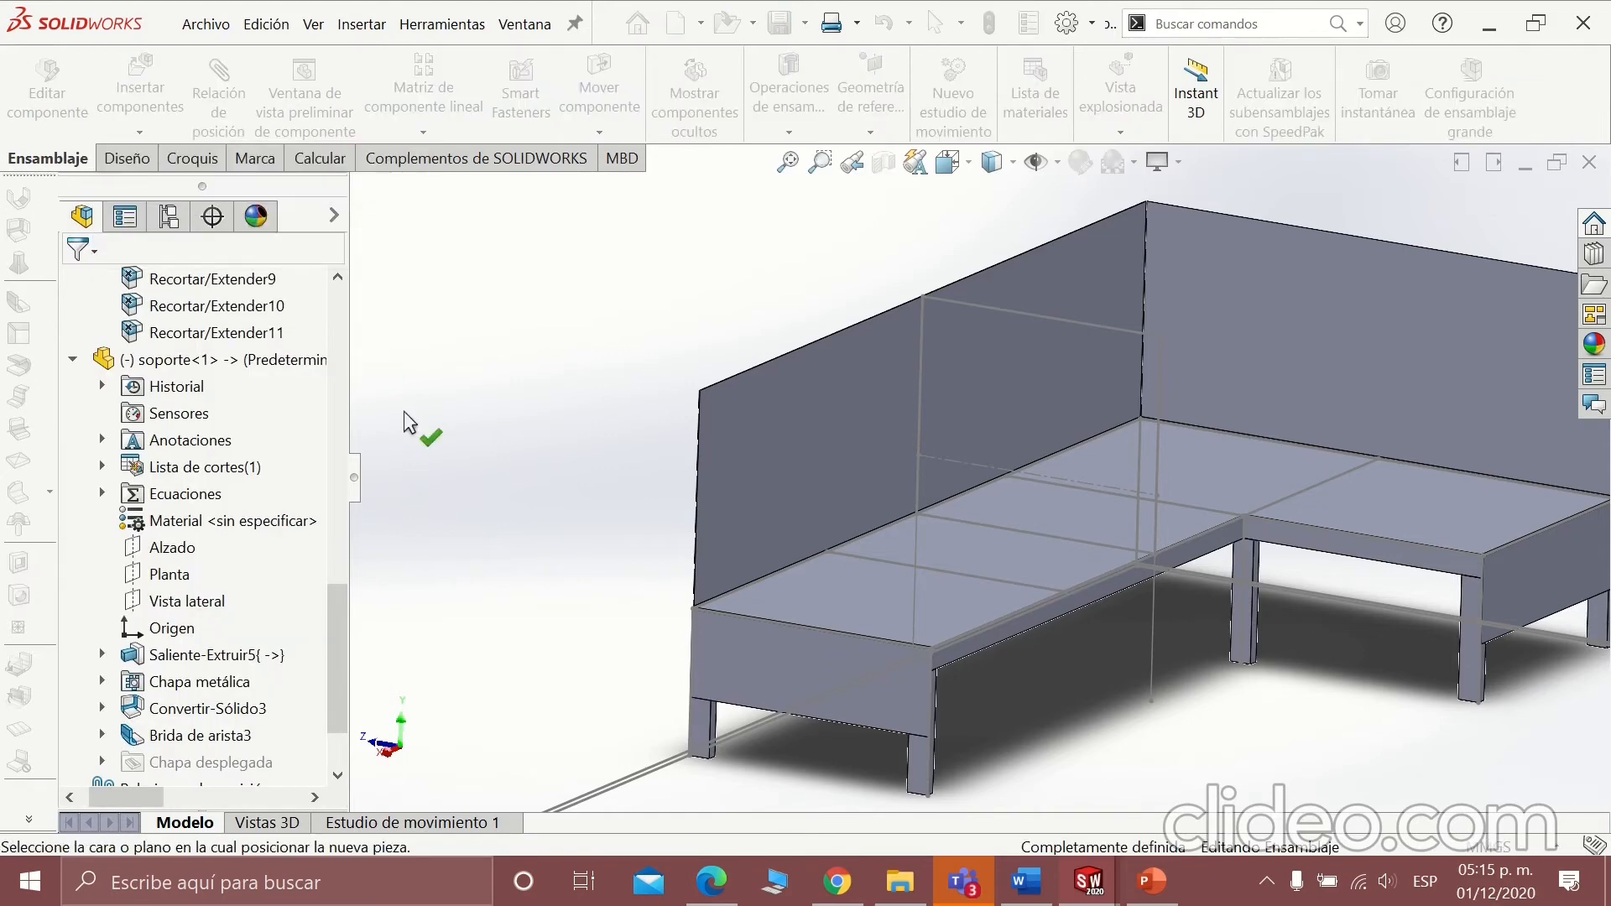
drag(340, 644, 342, 682)
click(436, 527)
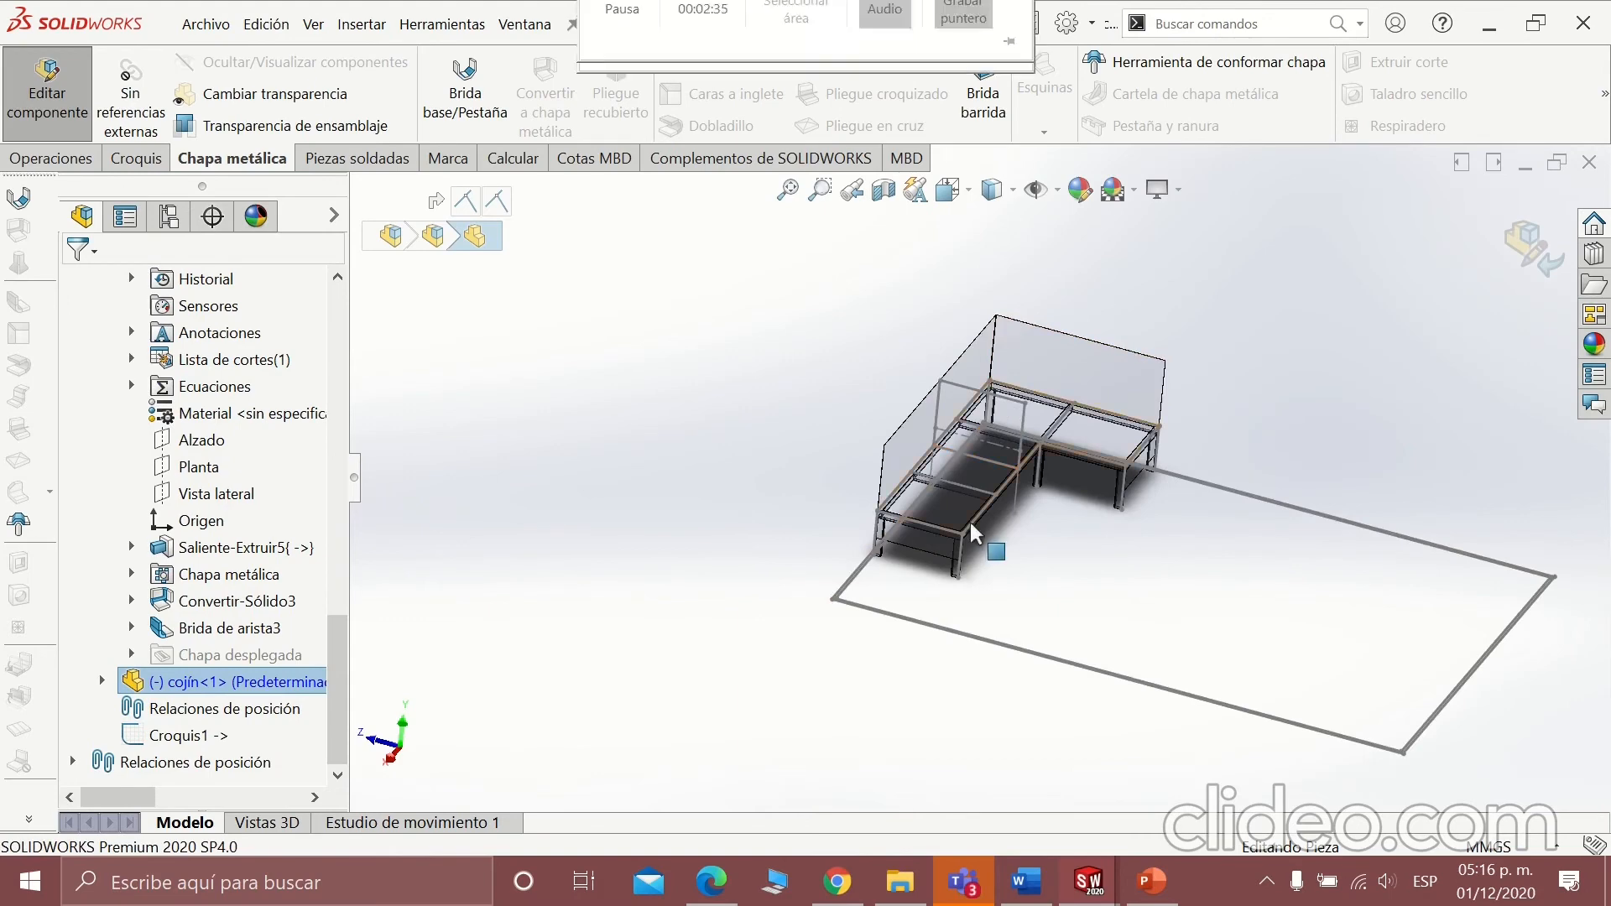
Start a sketch for the cojín part on the L-shaped top face of the soporte and orient the view for drawing.
scroll(971, 525, down, 3)
click(907, 471)
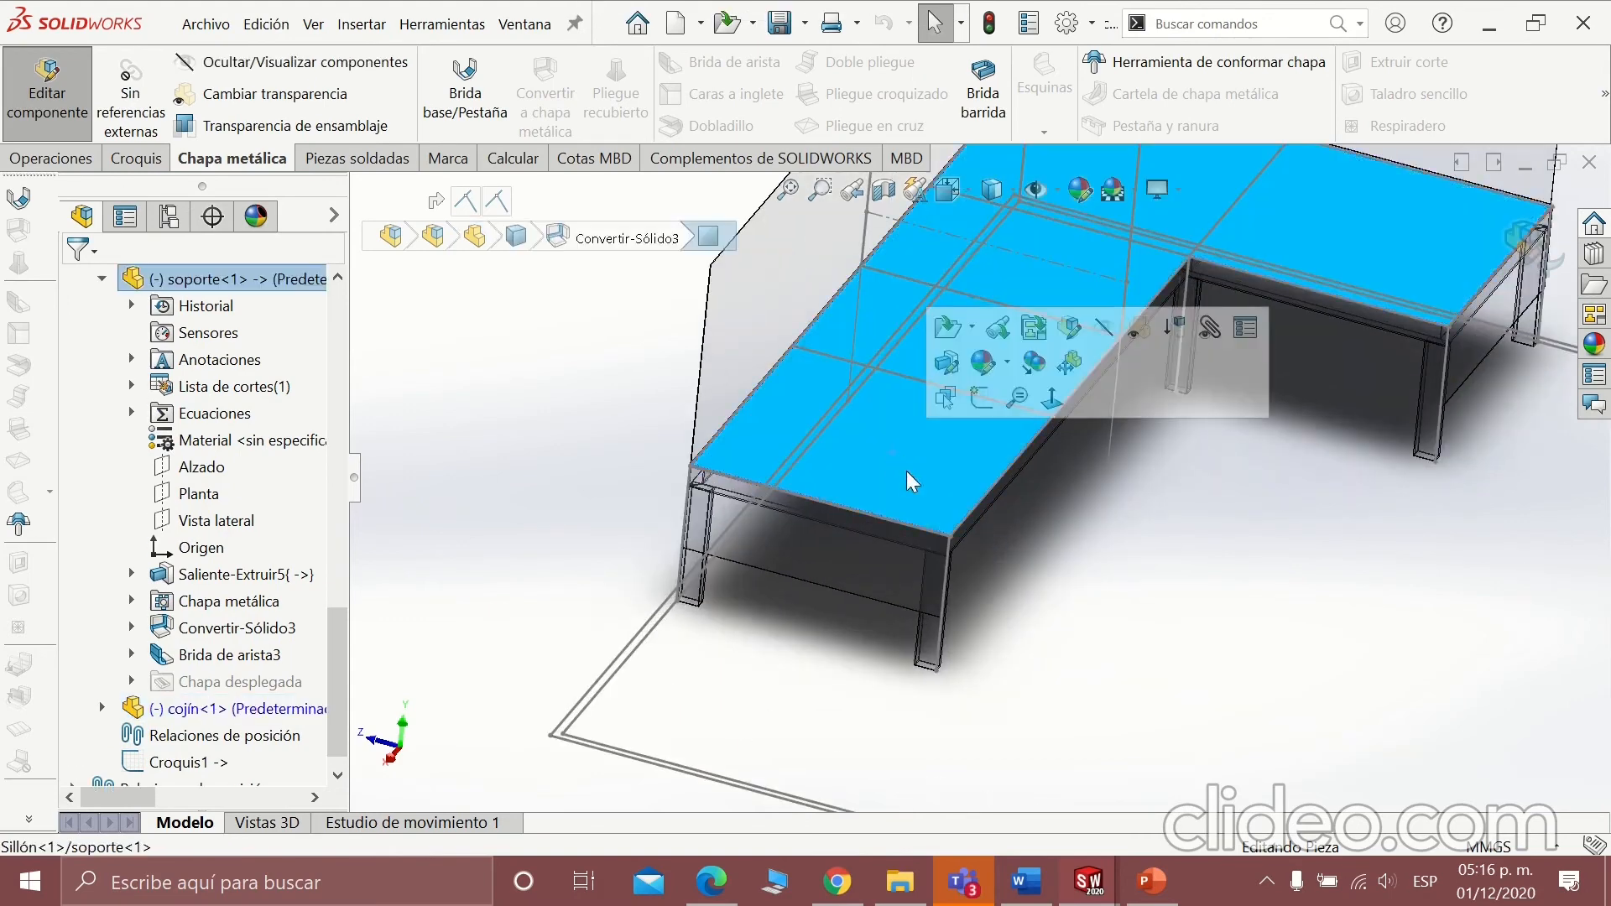
scroll(1012, 619, down, 5)
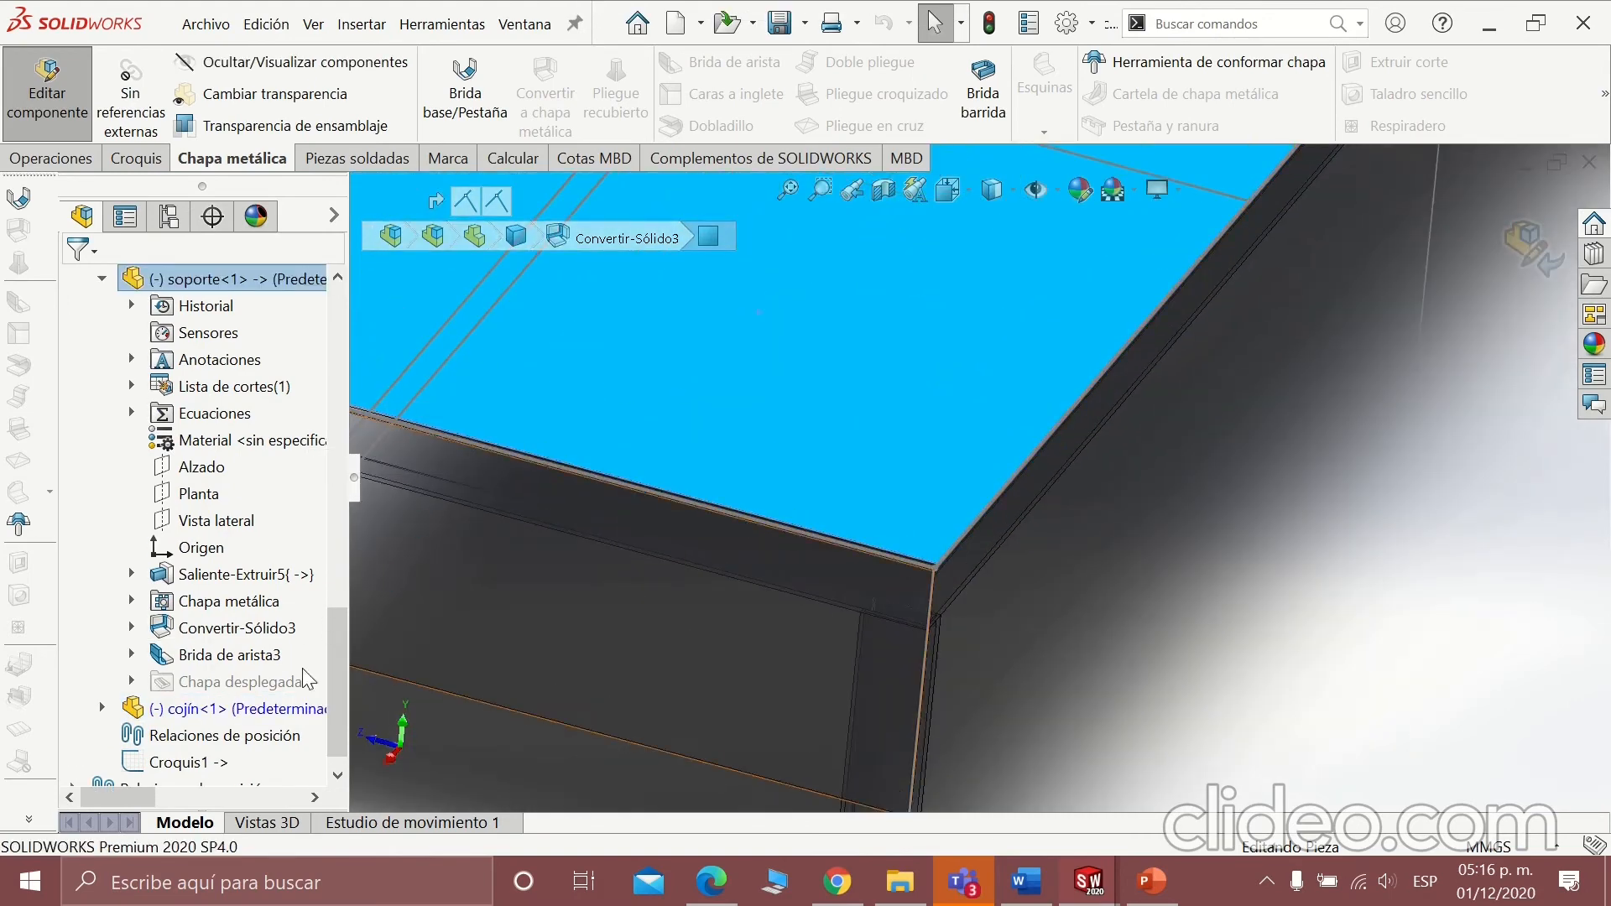
scroll(621, 355, up, 10)
click(930, 435)
click(1022, 382)
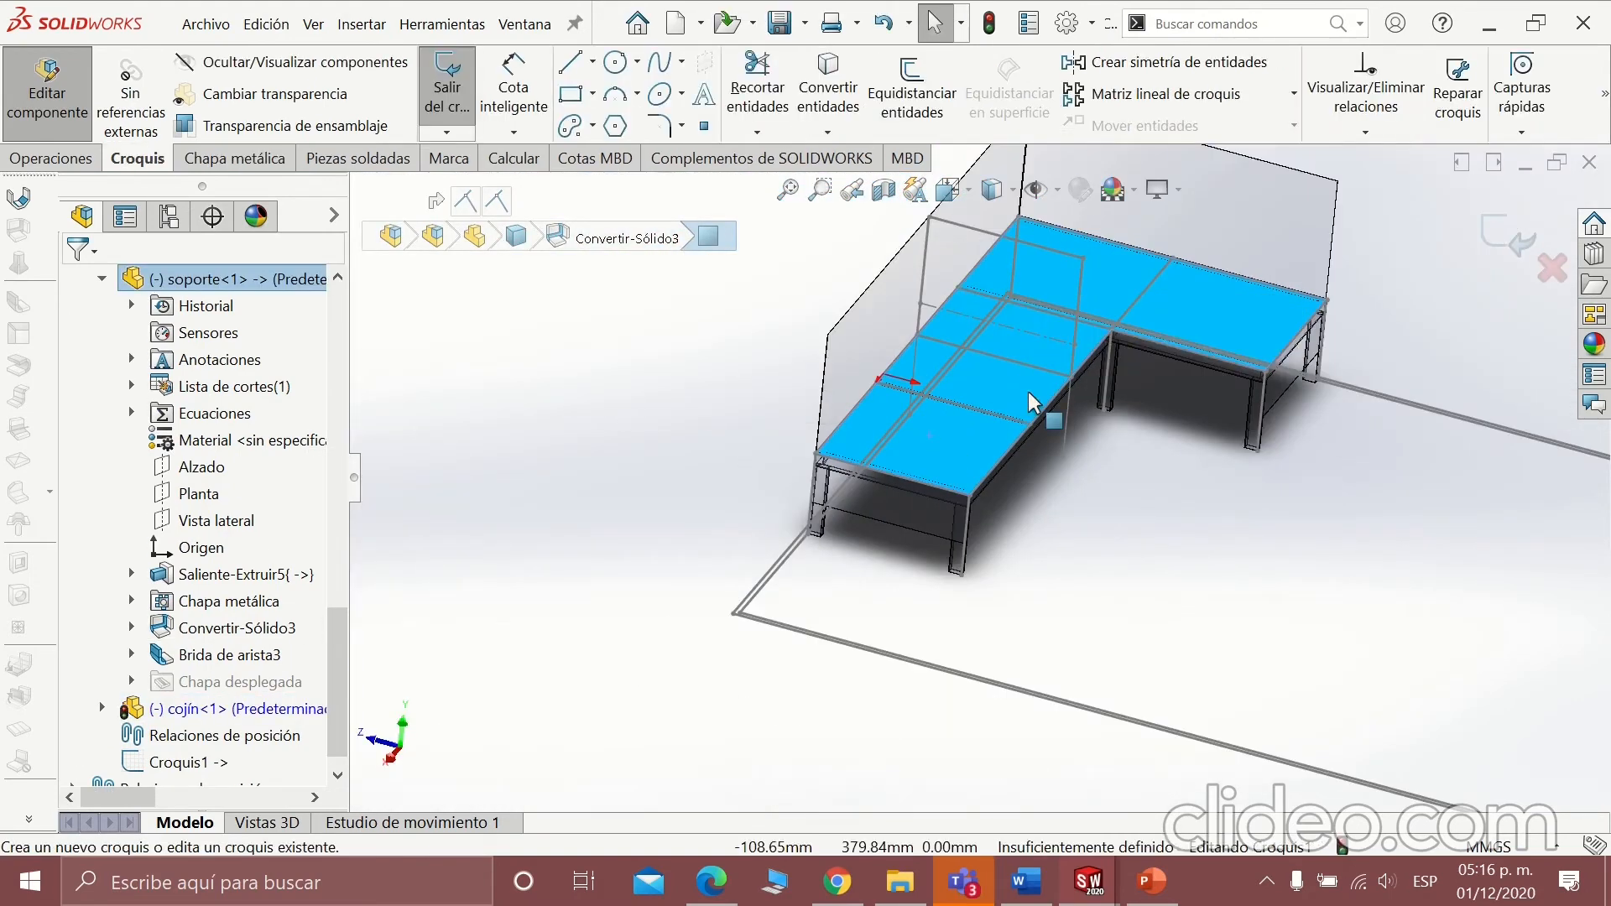
scroll(339, 699, down, 1)
click(202, 739)
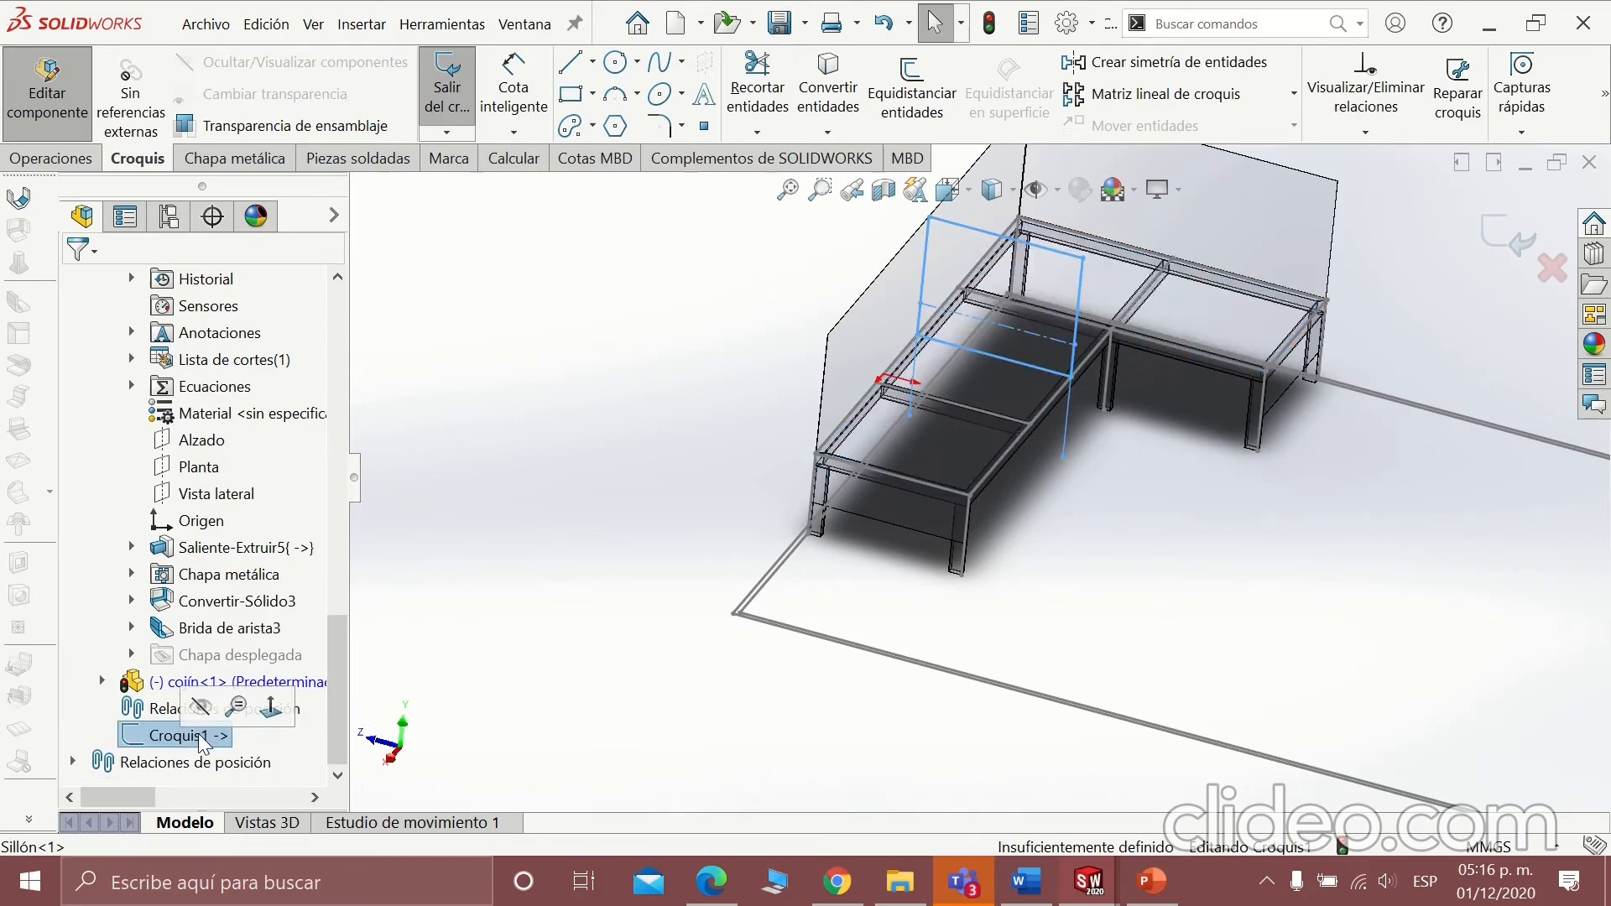
key(ctrl+8)
click(621, 46)
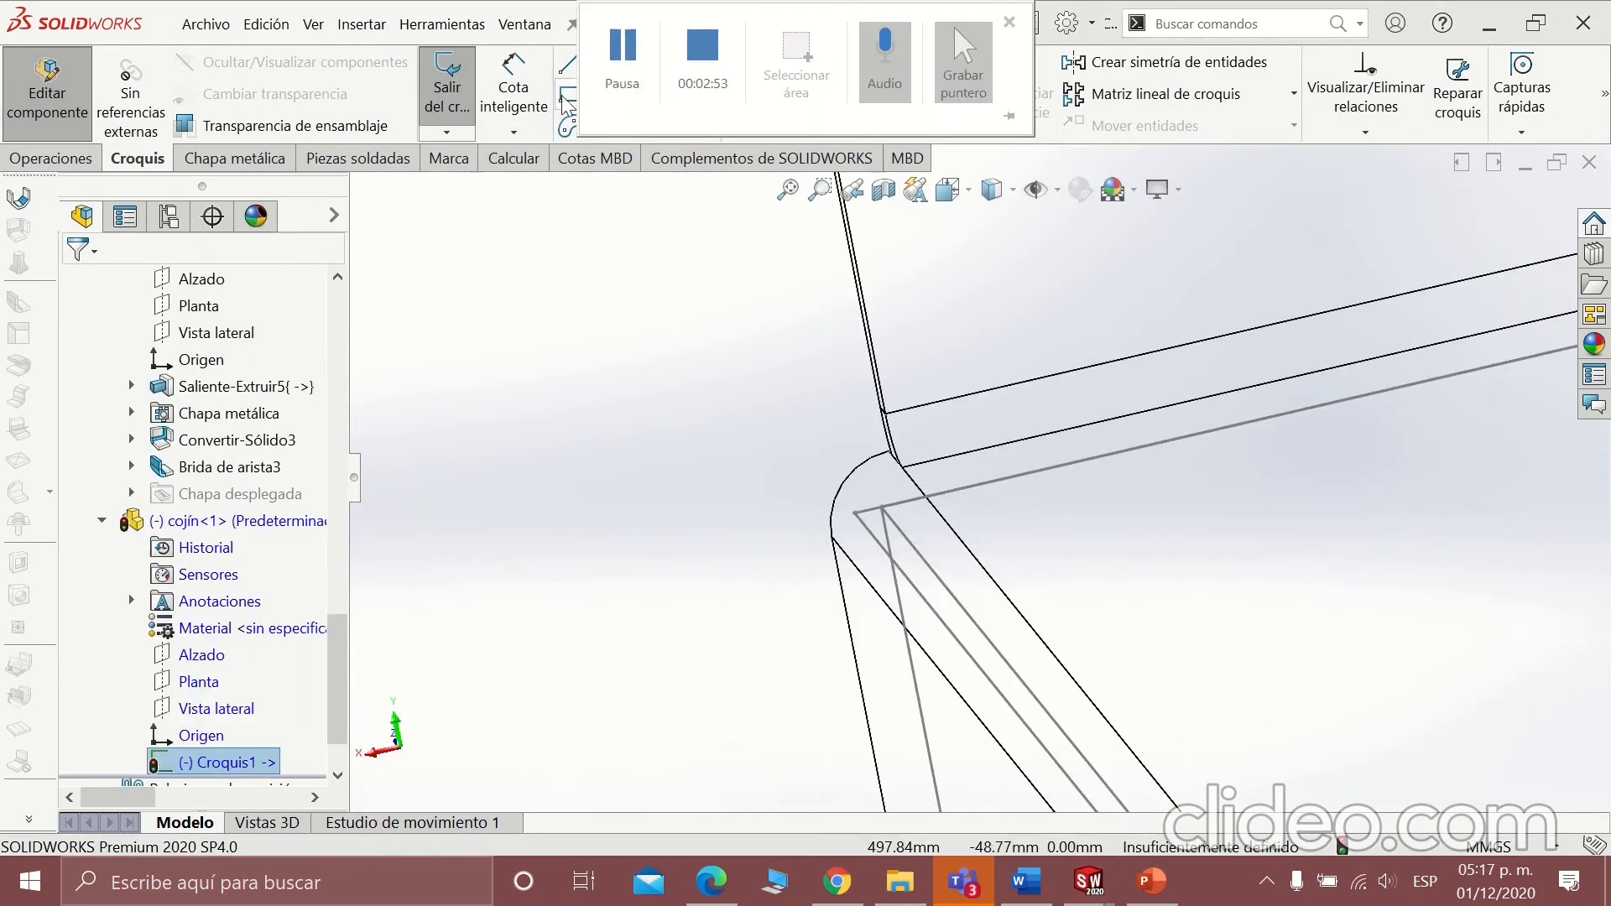
Draw a line along the long arm's wall-side seat edge, from its free-end corner to the inner wall corner.
click(572, 62)
scroll(932, 480, down, 3)
scroll(938, 487, down, 3)
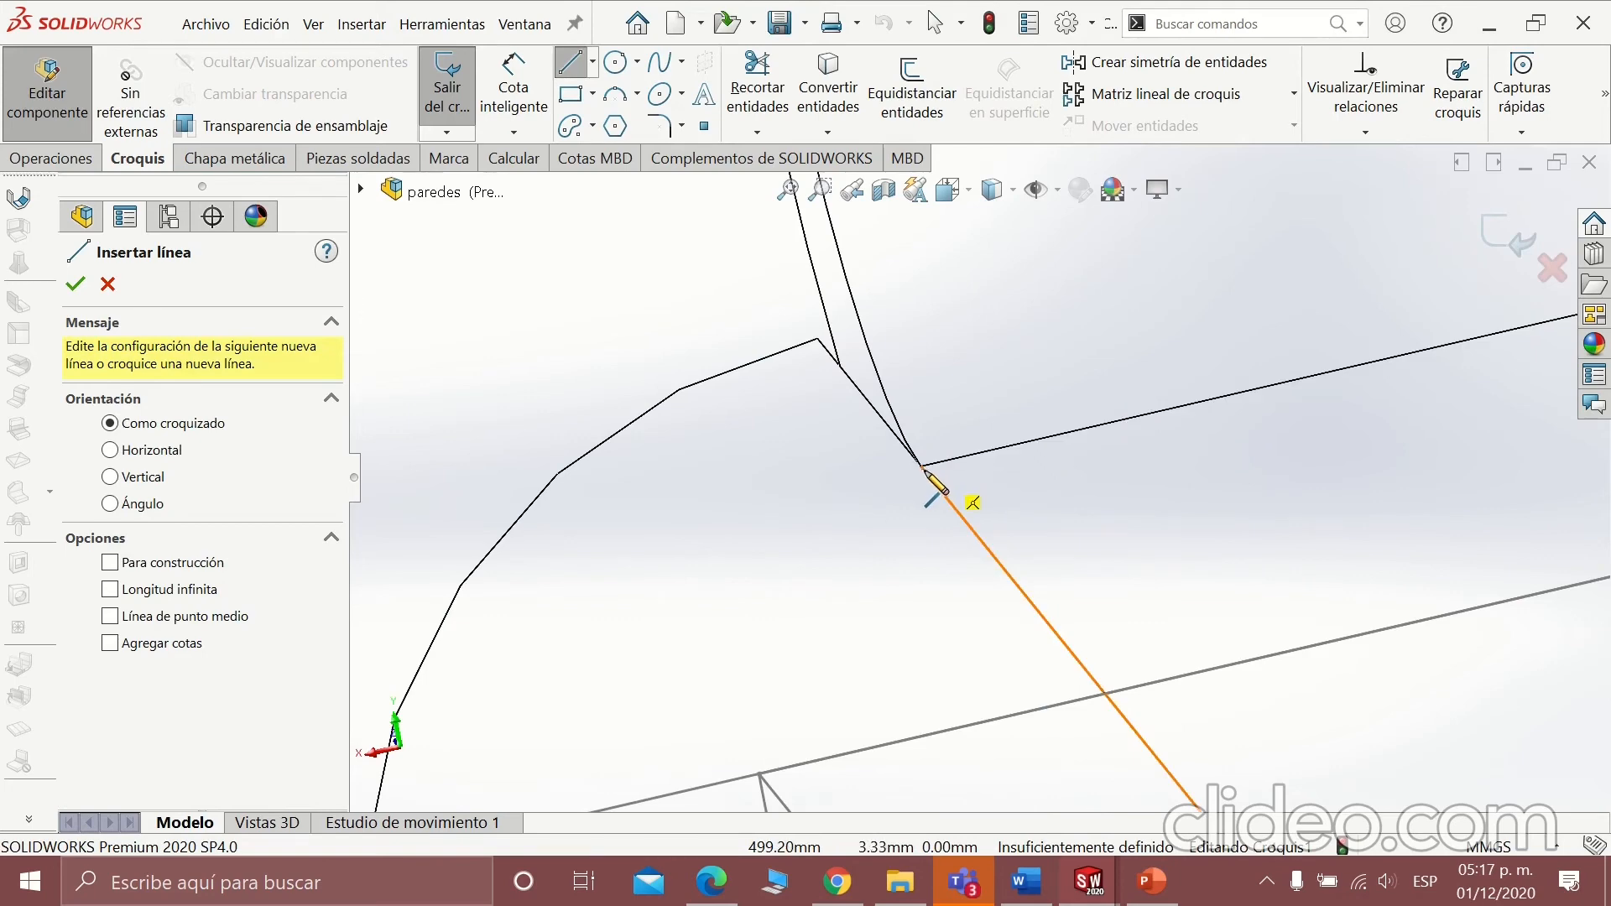
click(923, 467)
scroll(940, 475, down, 5)
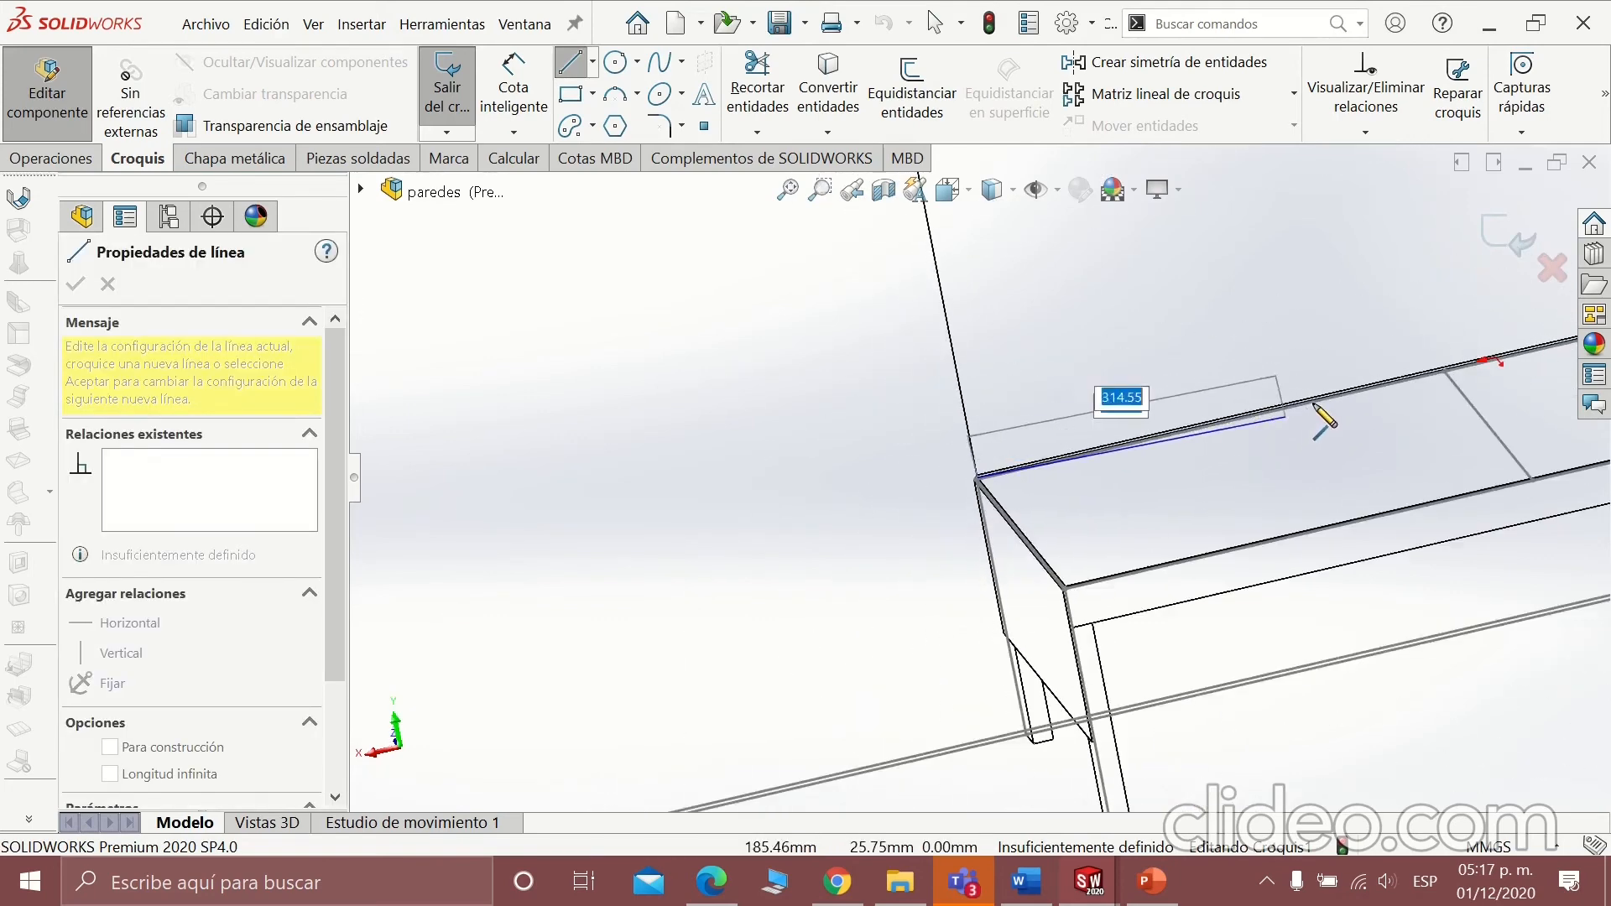
scroll(1323, 419, up, 5)
scroll(1317, 442, down, 10)
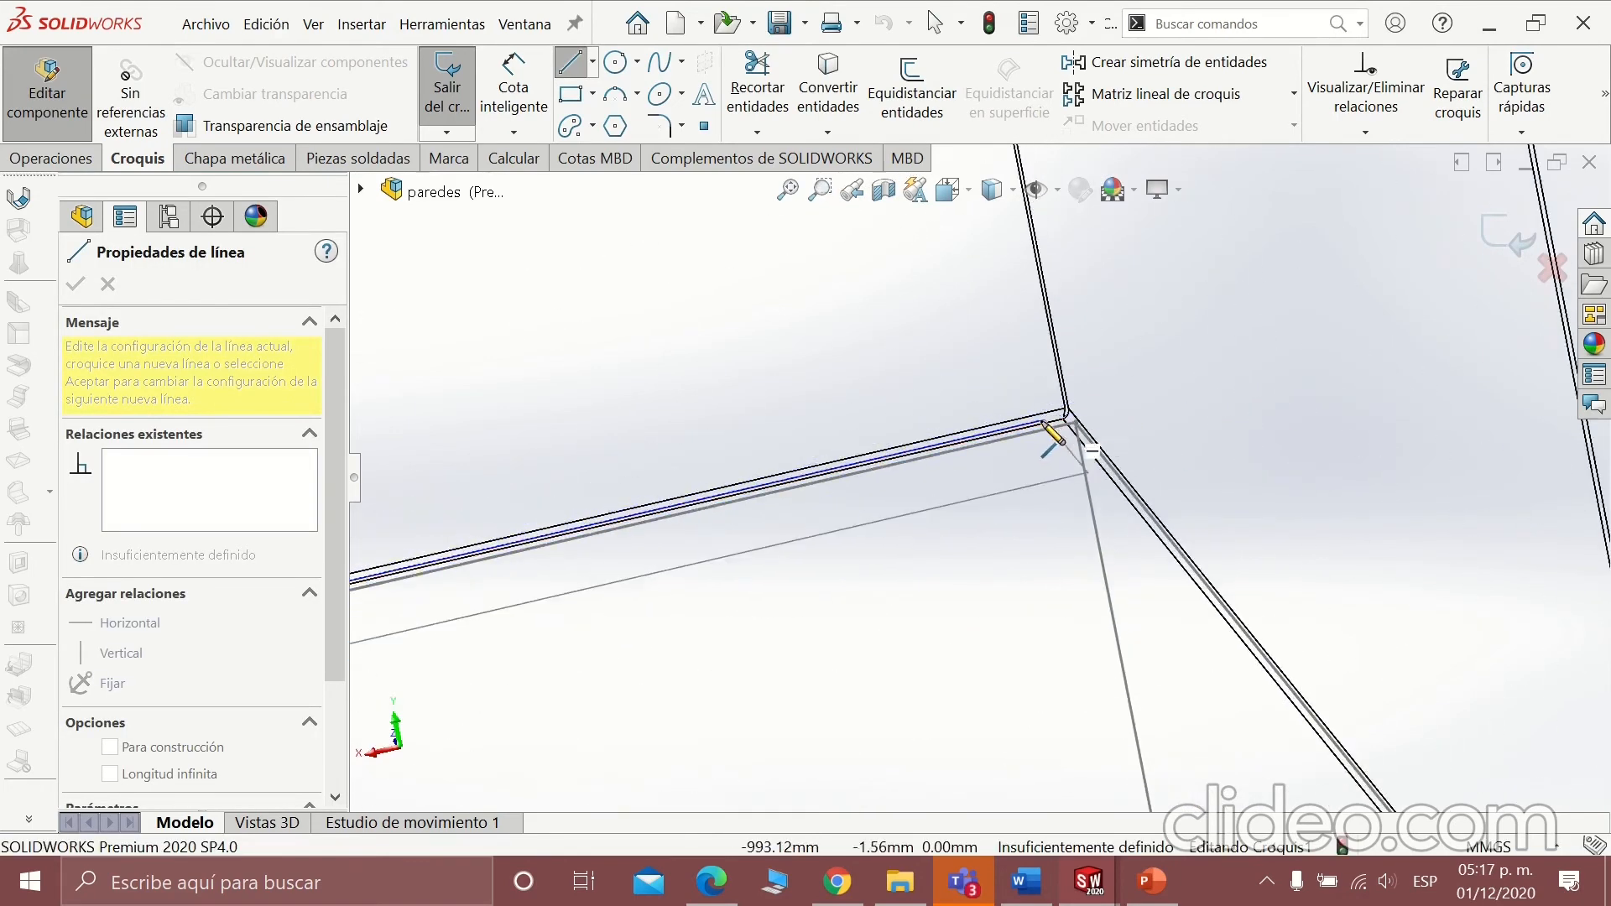
scroll(1050, 436, down, 5)
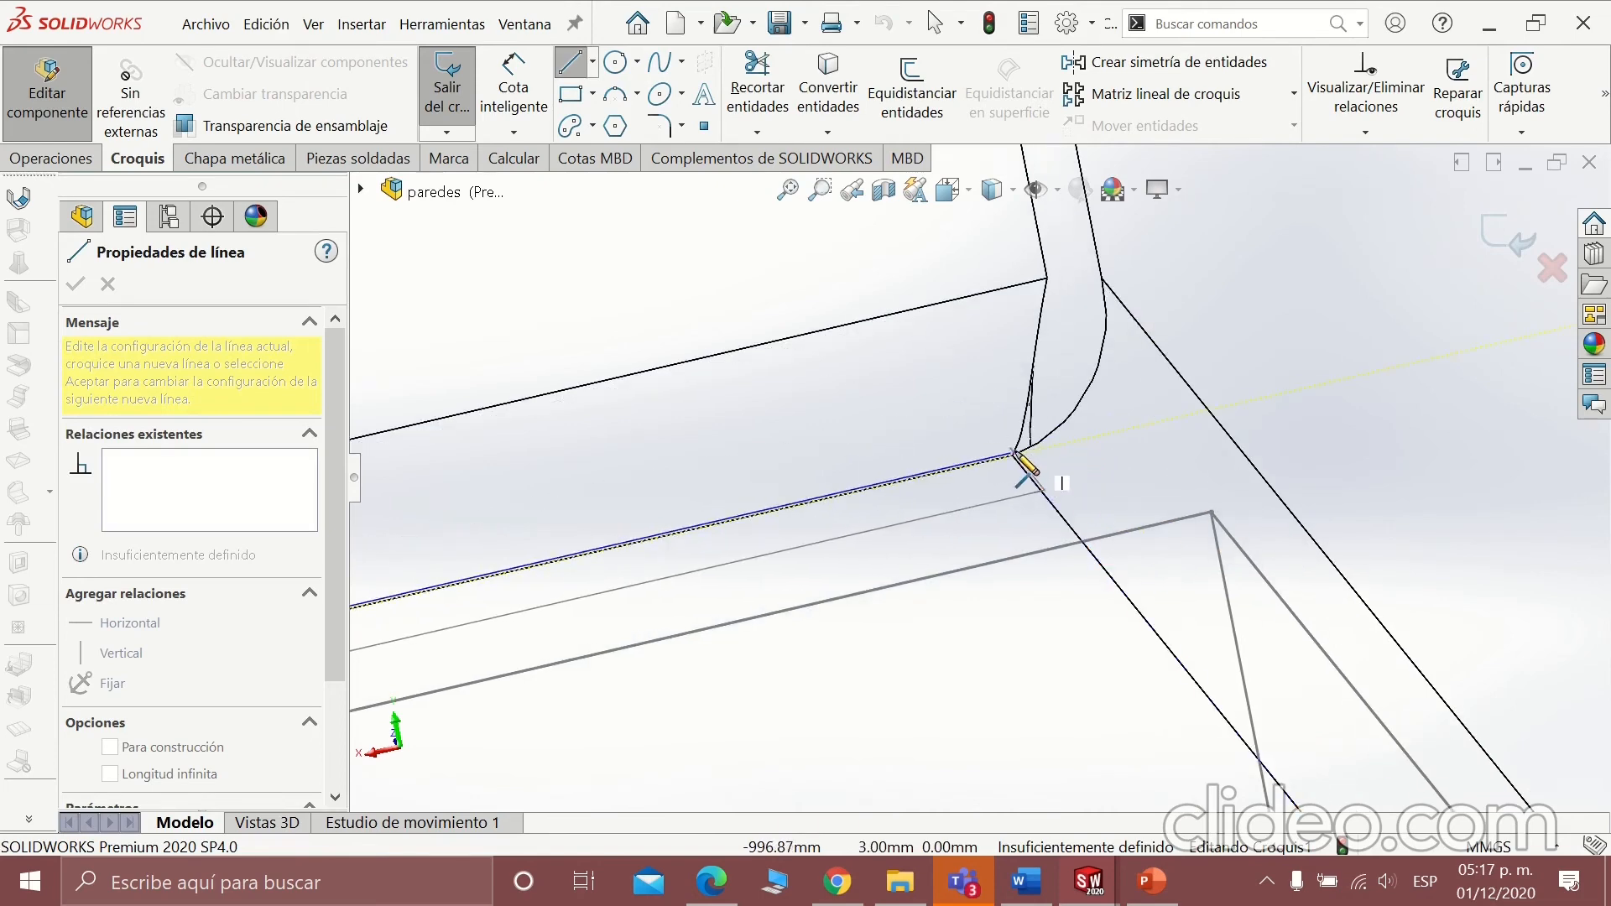
click(1013, 458)
Continue the outline along the short arm's wall-side seat edge, from the wall corner to the arm's free end.
scroll(1049, 470, up, 5)
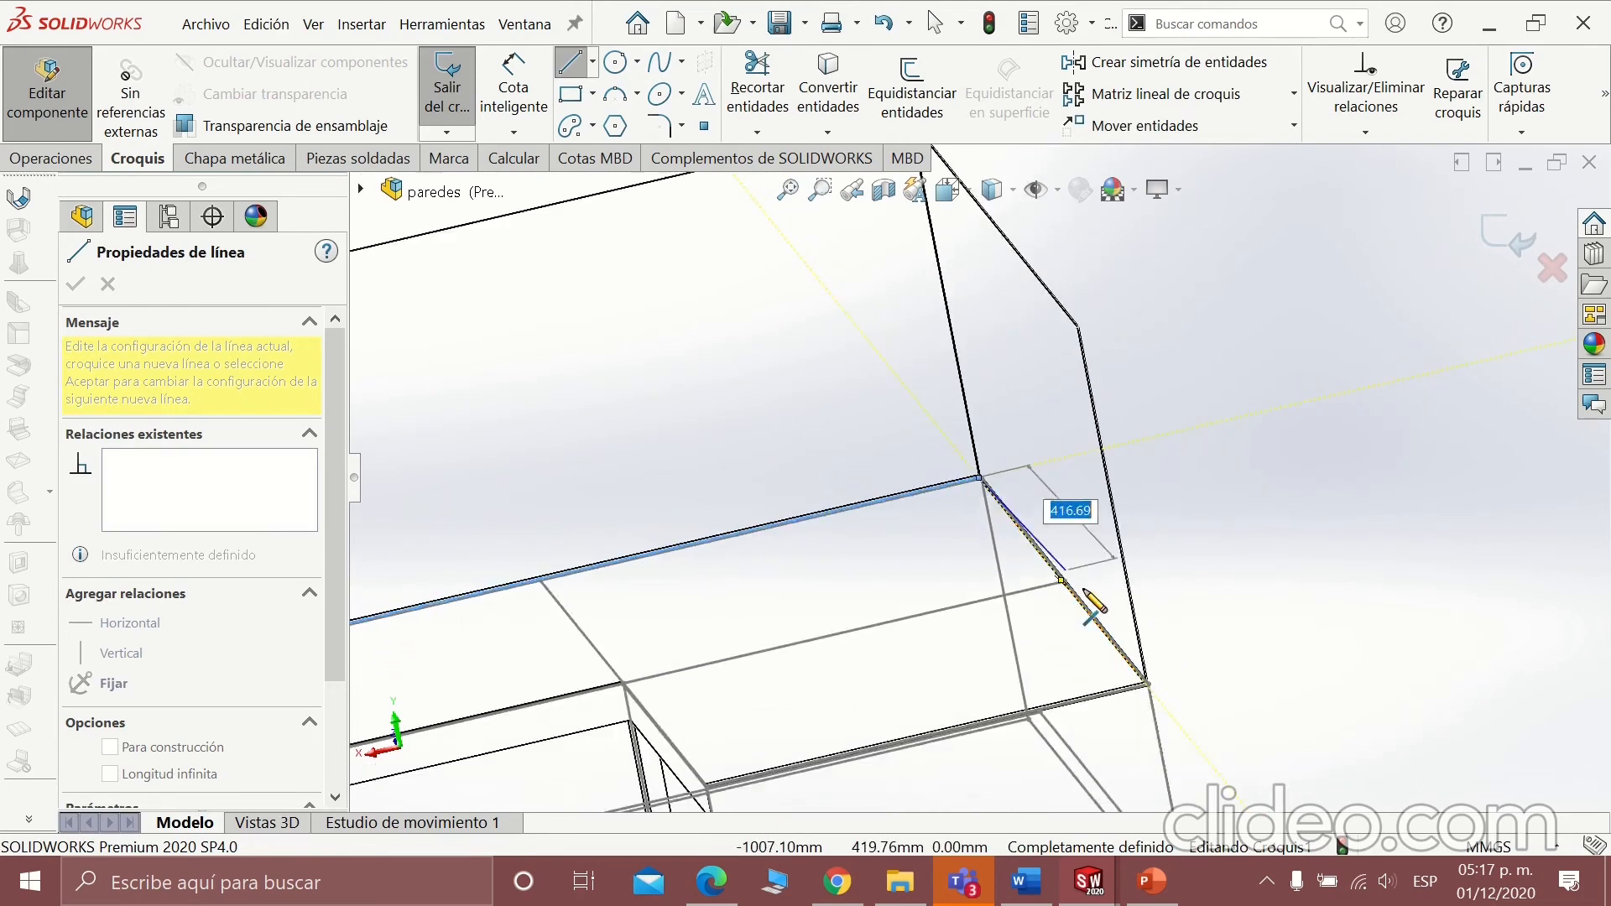
scroll(1142, 587, down, 3)
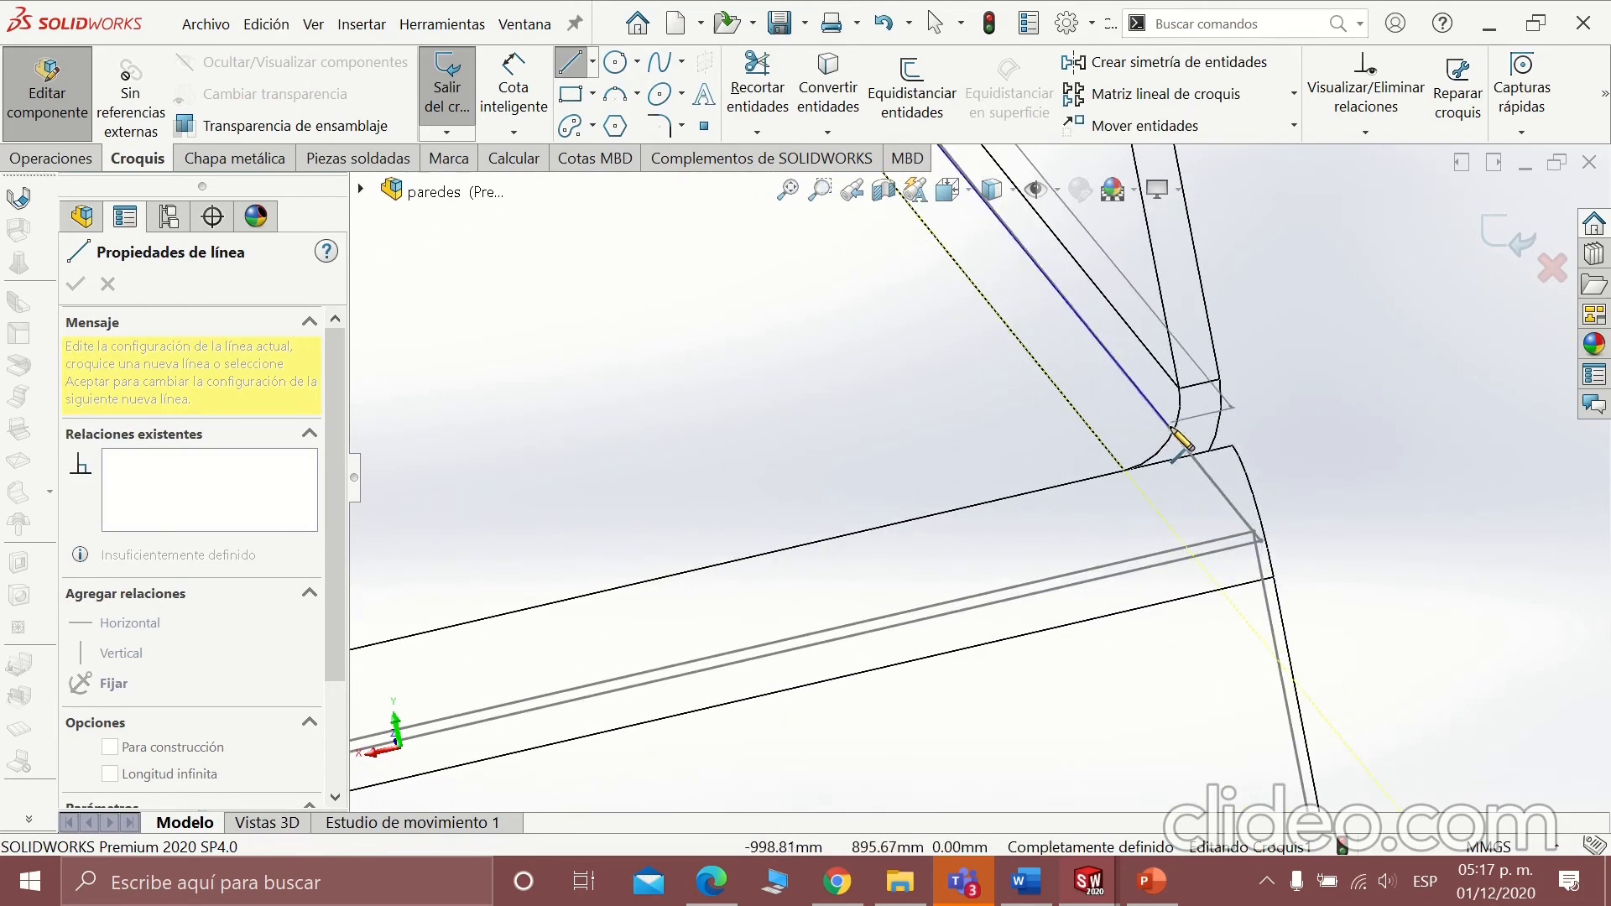
mouse_move(1181, 439)
middle_down()
mouse_move(1116, 504)
mouse_move(964, 600)
mouse_move(991, 588)
mouse_move(1009, 617)
middle_up()
scroll(982, 468, down, 10)
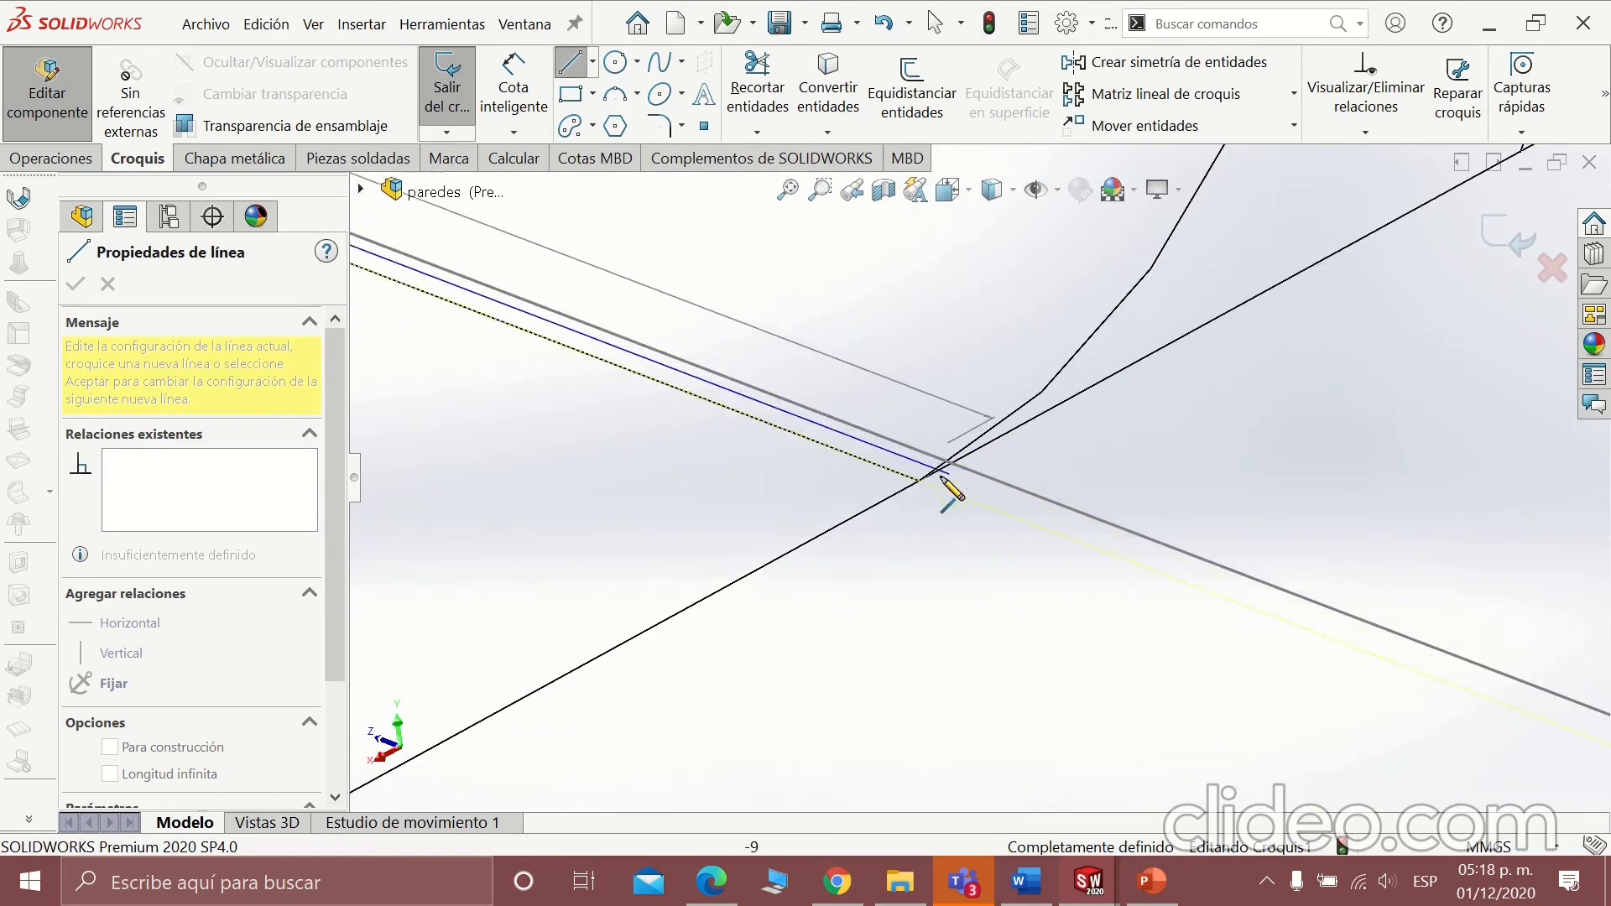
scroll(965, 478, up, 2)
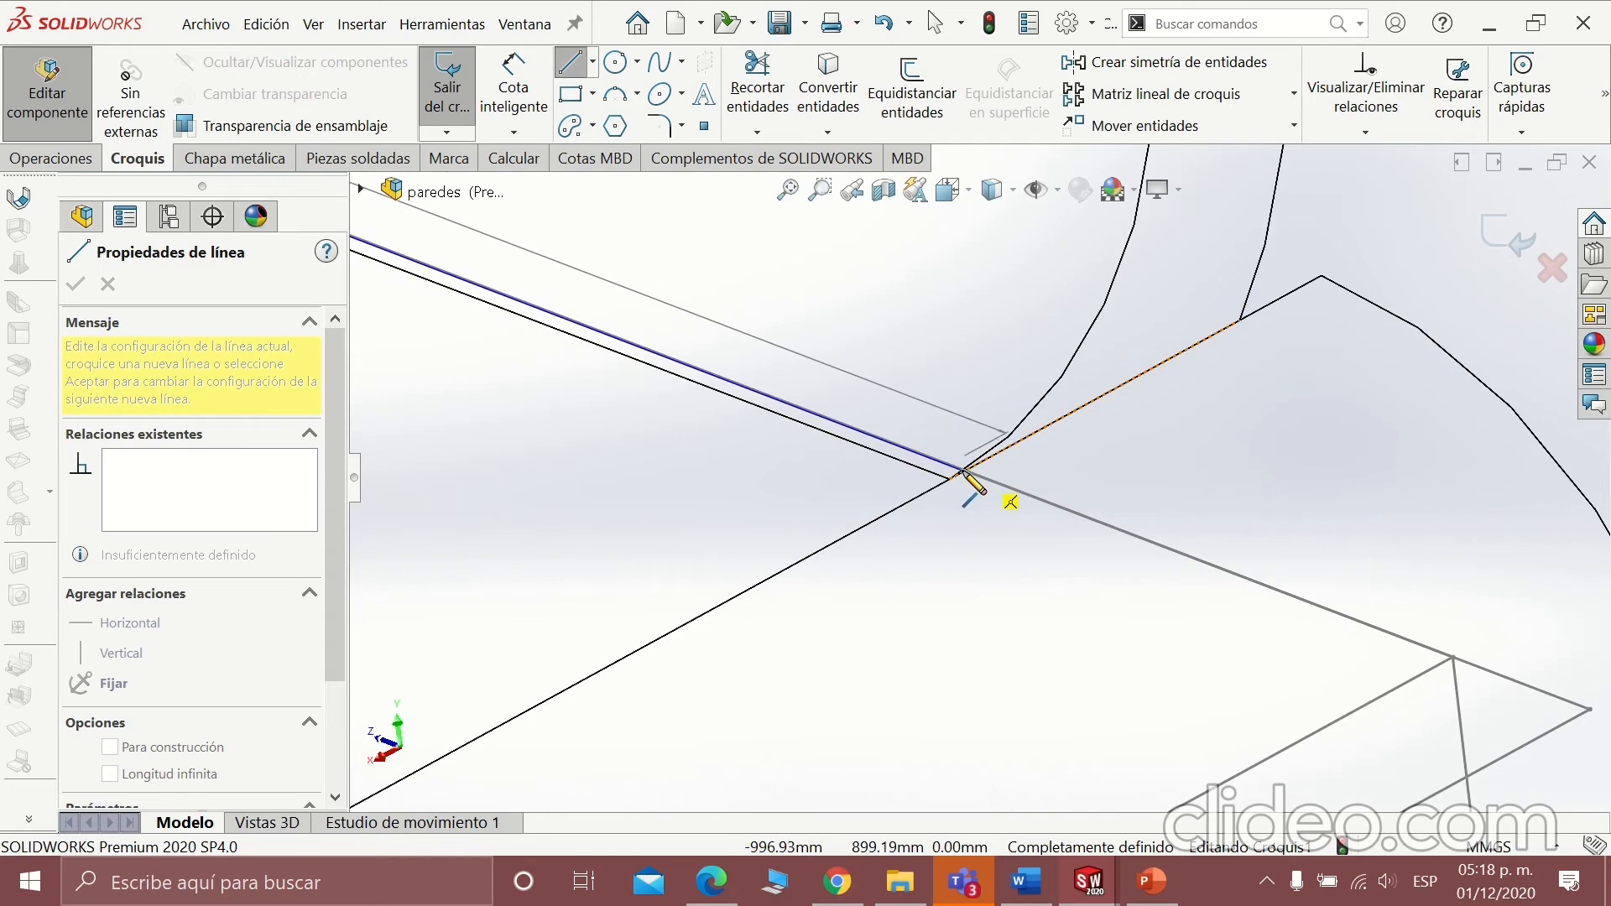
click(964, 475)
Trace the remaining seat edges and close the L-shaped outline at the starting corner of the long arm.
scroll(1057, 529, down, 5)
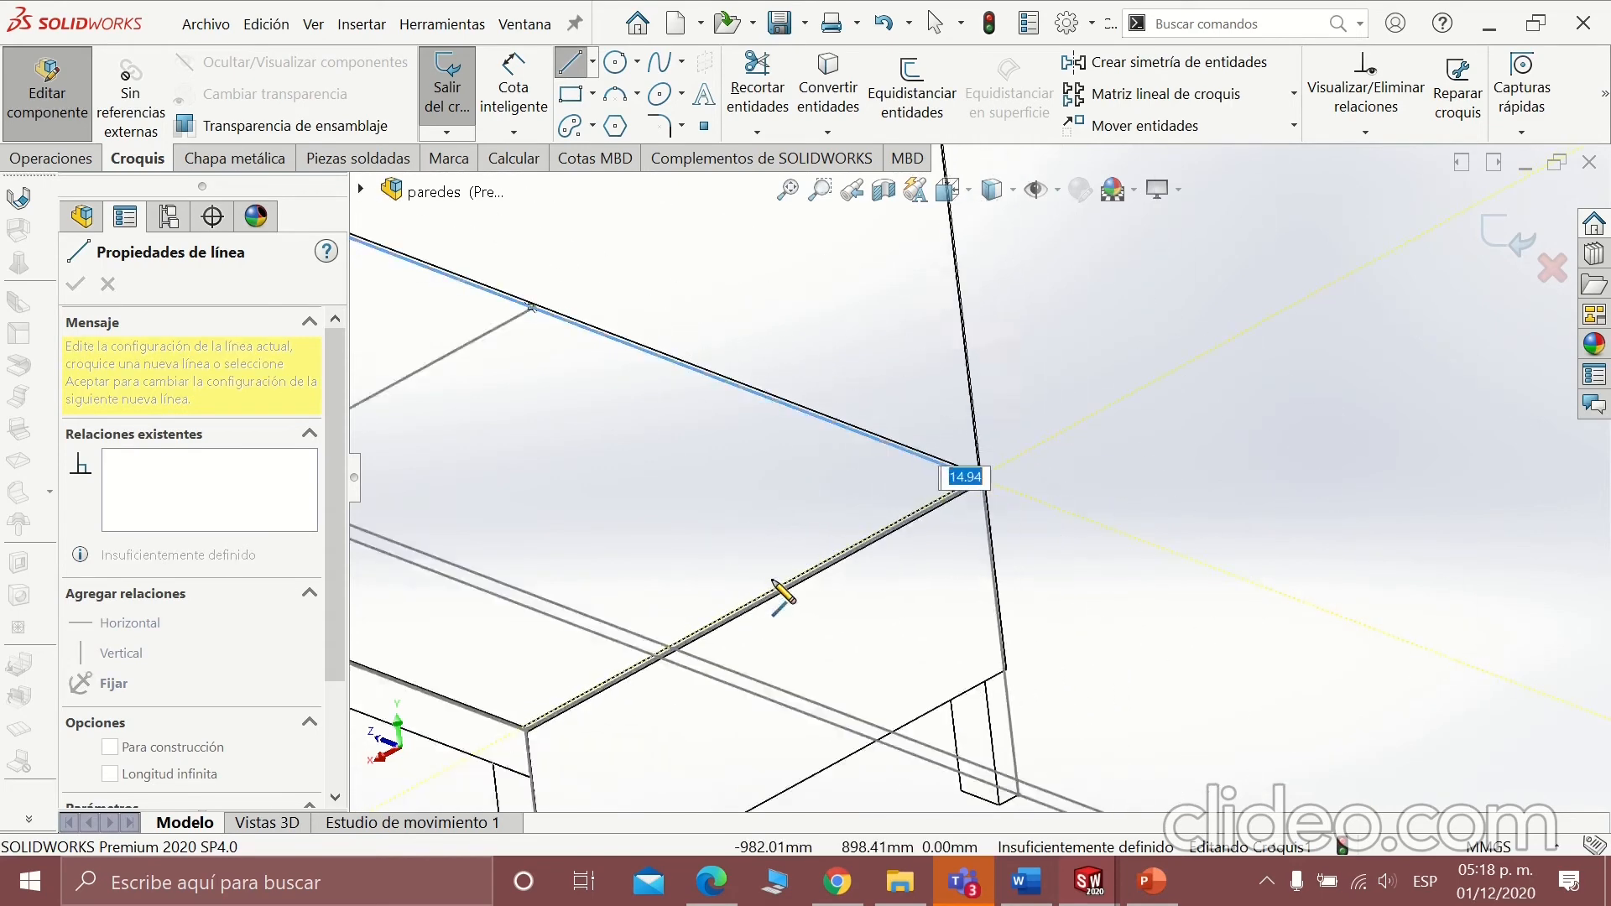
scroll(782, 598, up, 5)
scroll(957, 537, down, 8)
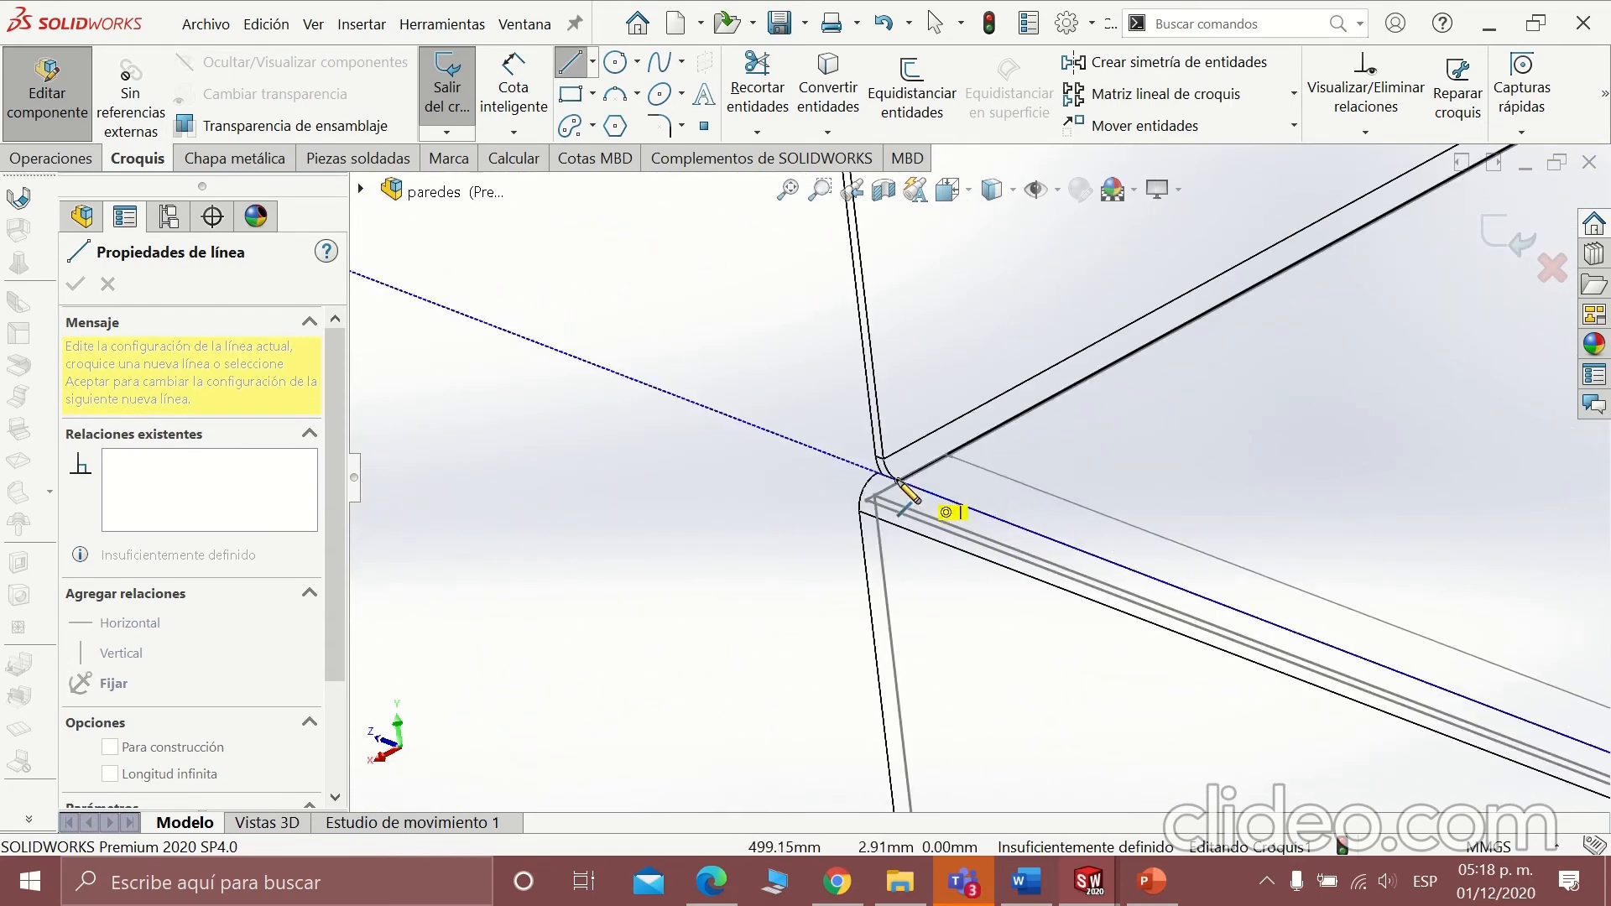
click(898, 483)
click(75, 284)
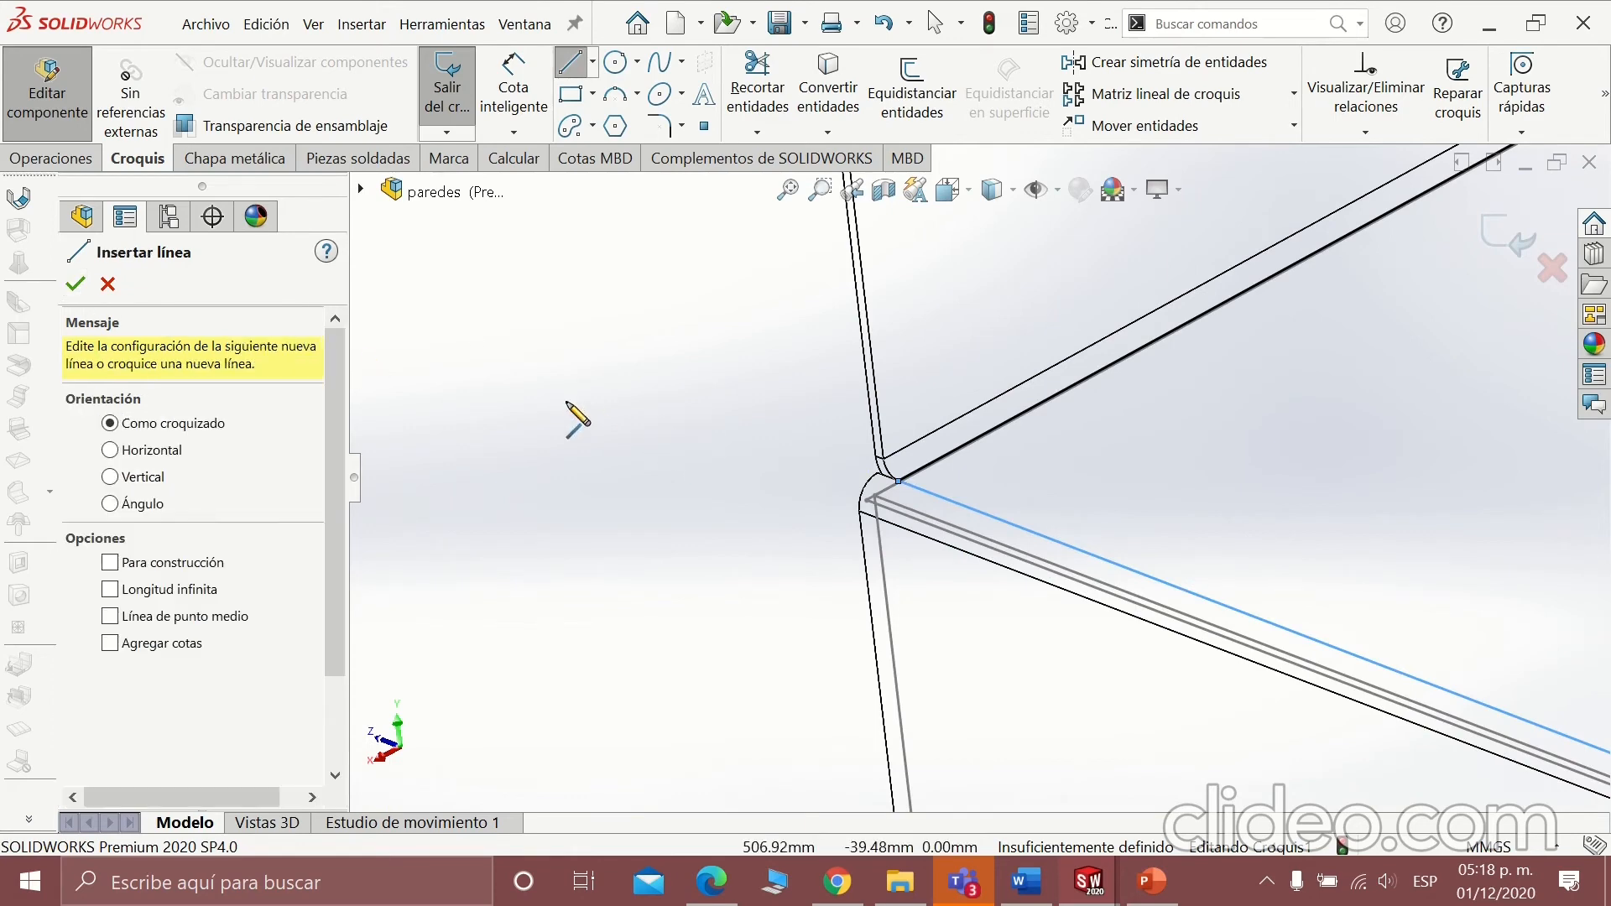
click(948, 23)
scroll(752, 603, up, 8)
scroll(751, 603, down, 2)
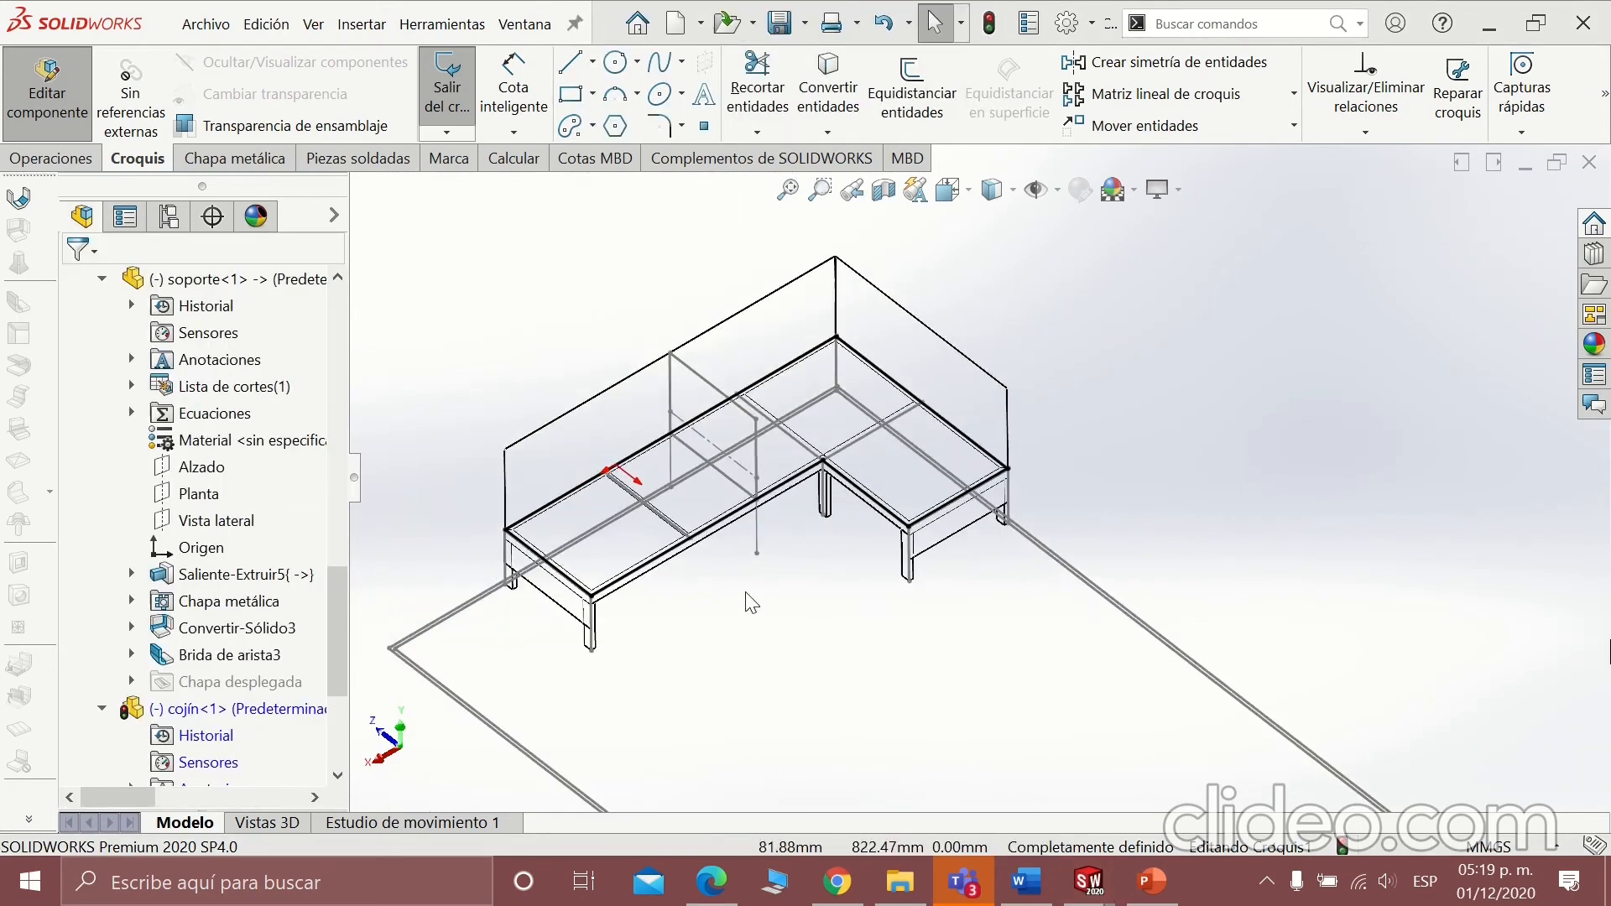
Extrude the cojín's L-shaped sketch up to the vertex where the Sillón sketch's dash-dot line meets its front vertical line.
click(82, 160)
click(465, 92)
scroll(752, 474, down, 4)
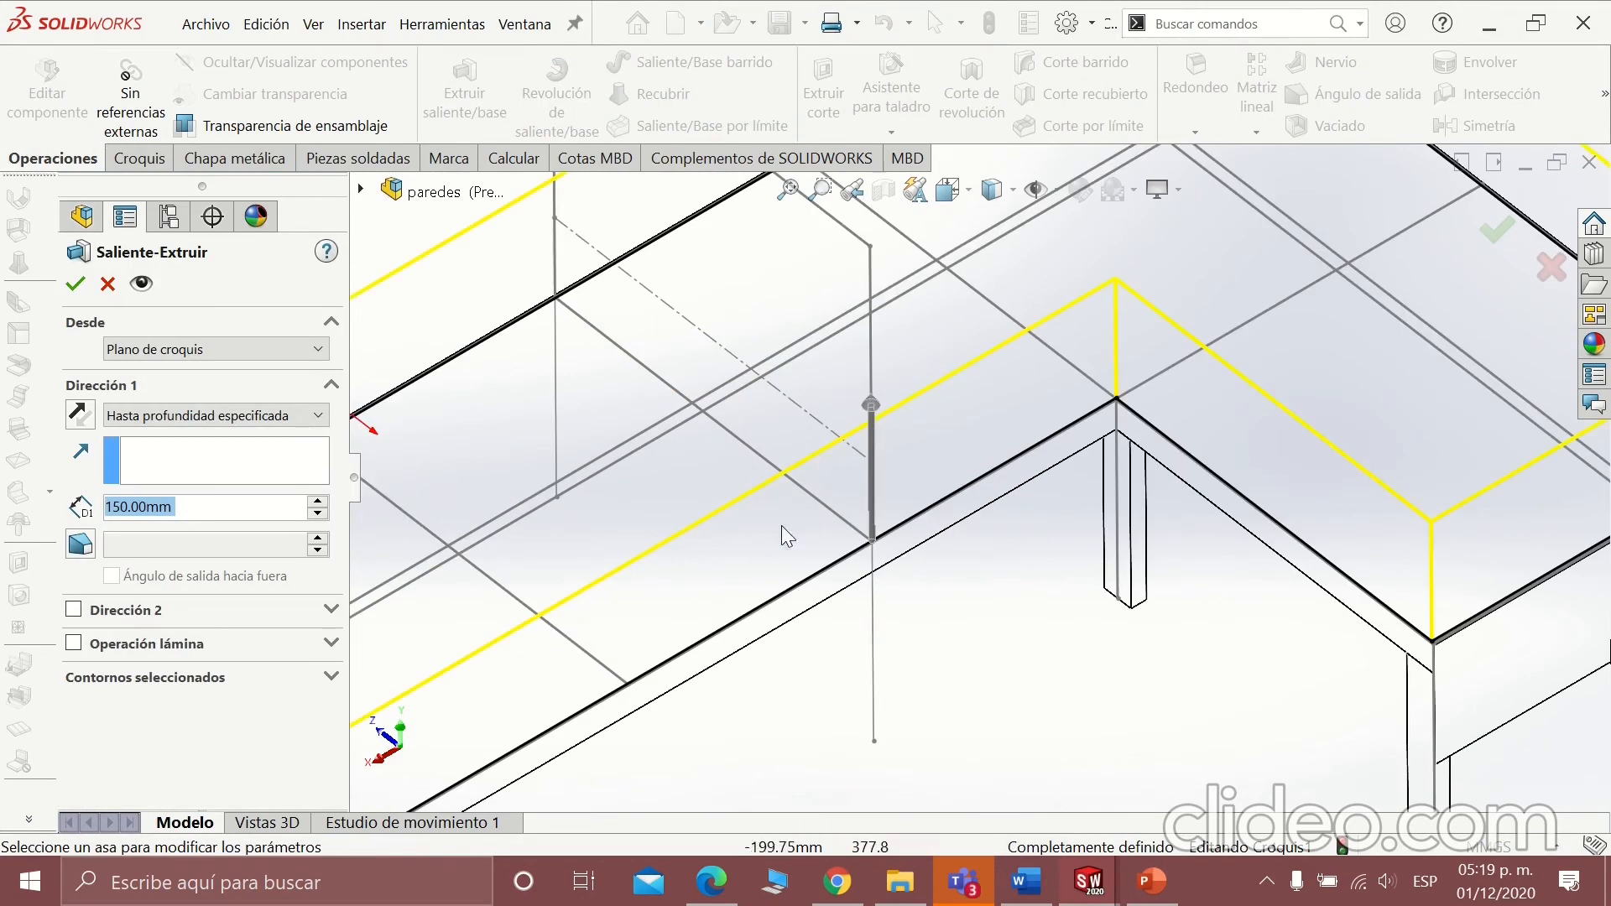
click(318, 416)
click(168, 448)
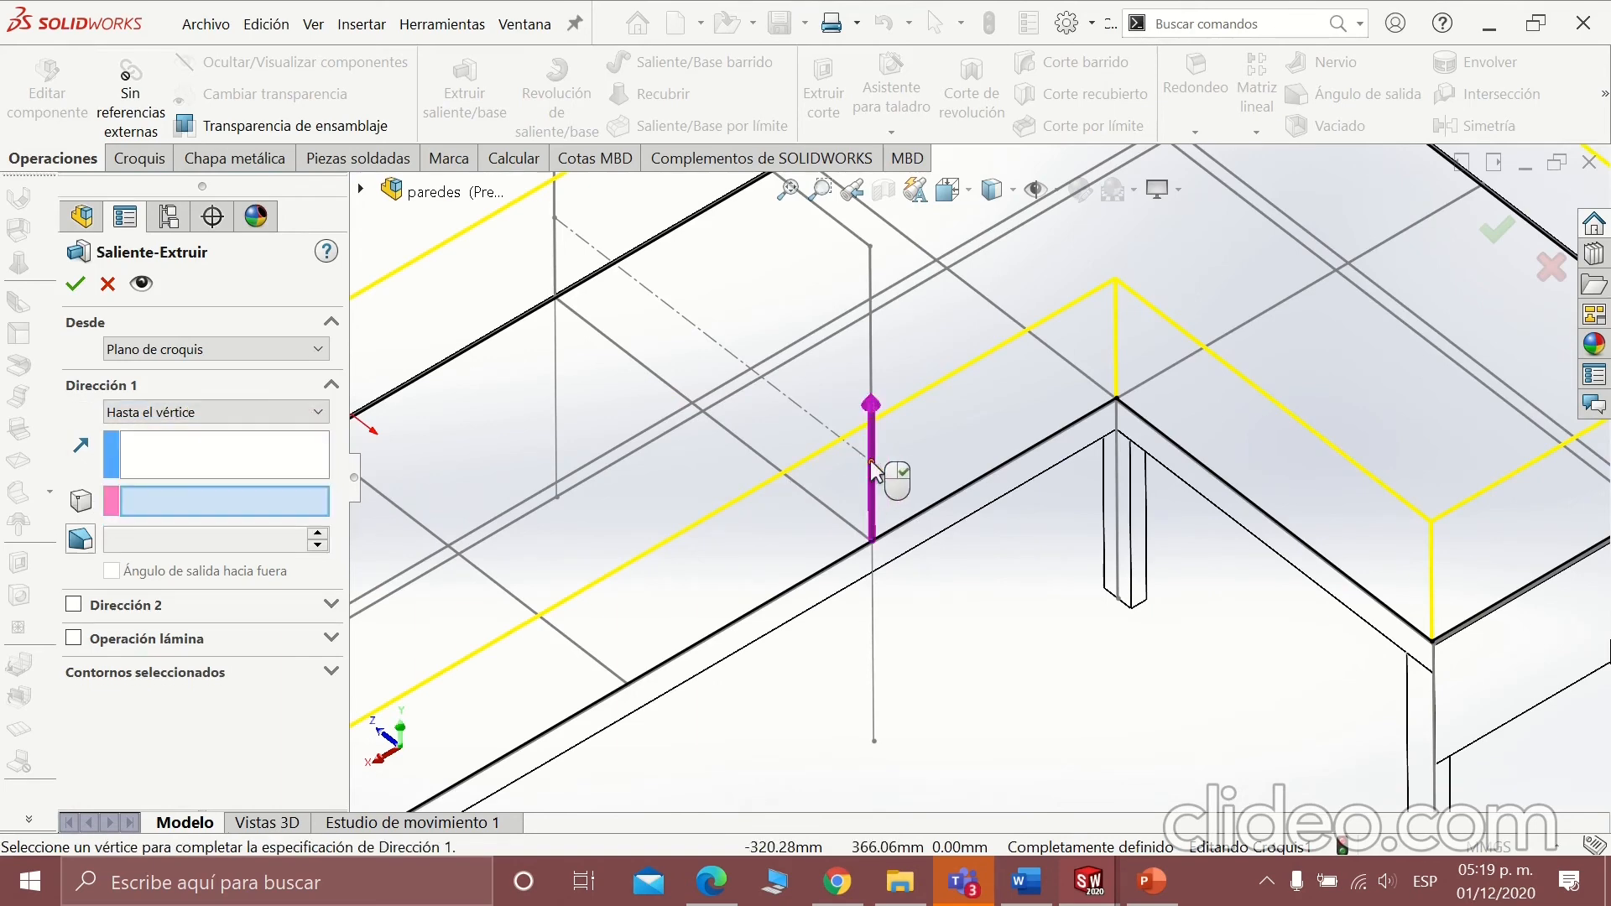
scroll(873, 470, up, 8)
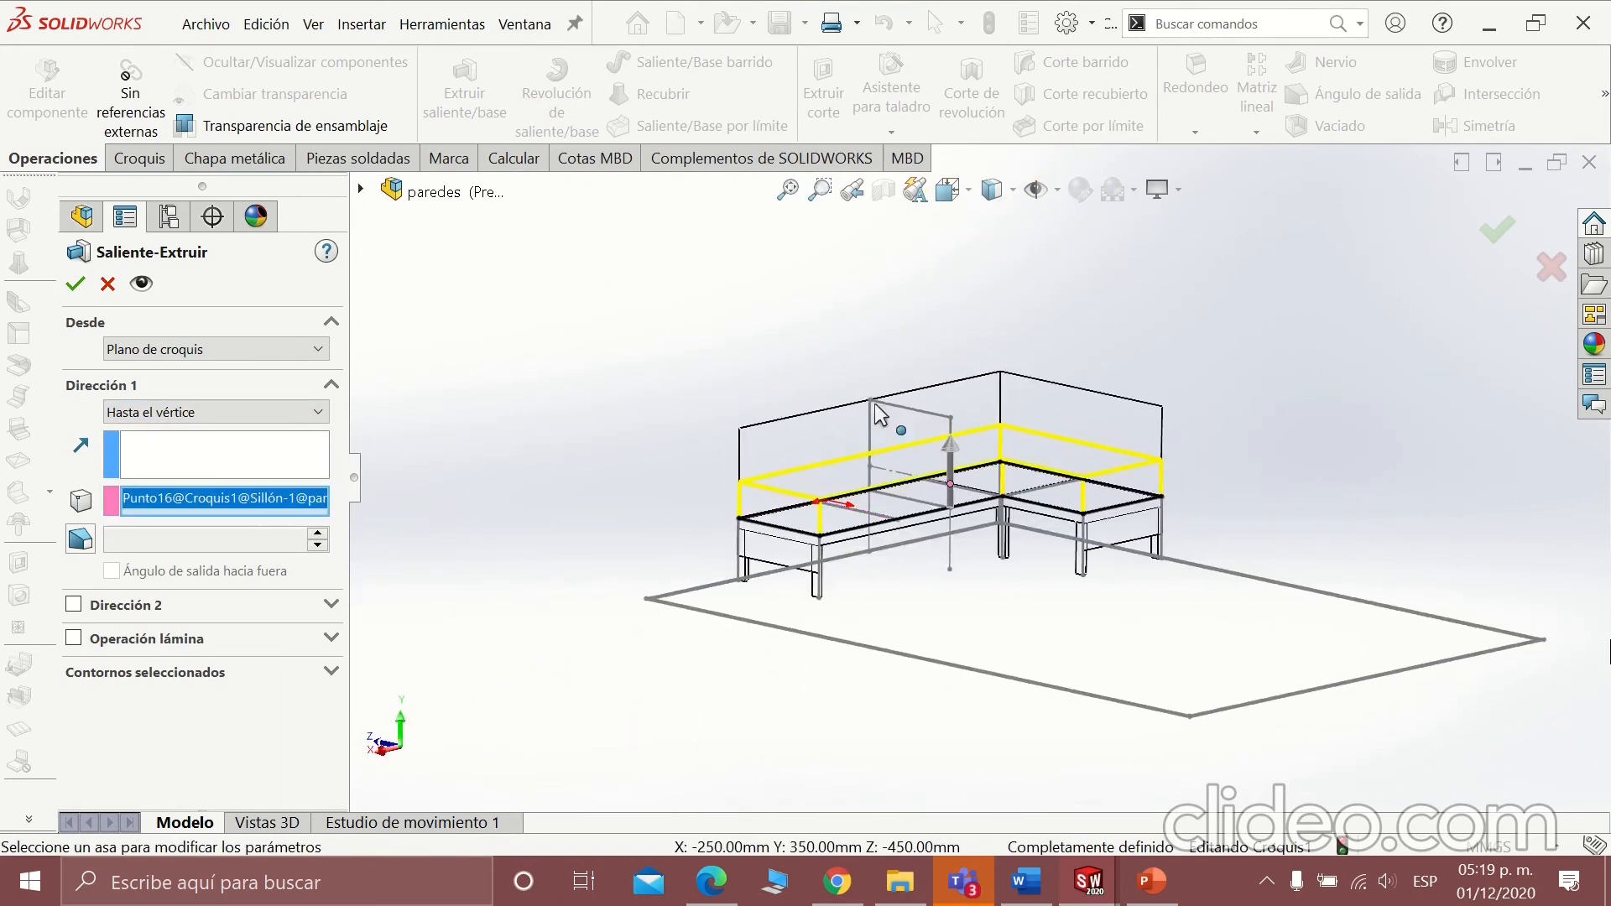
click(76, 286)
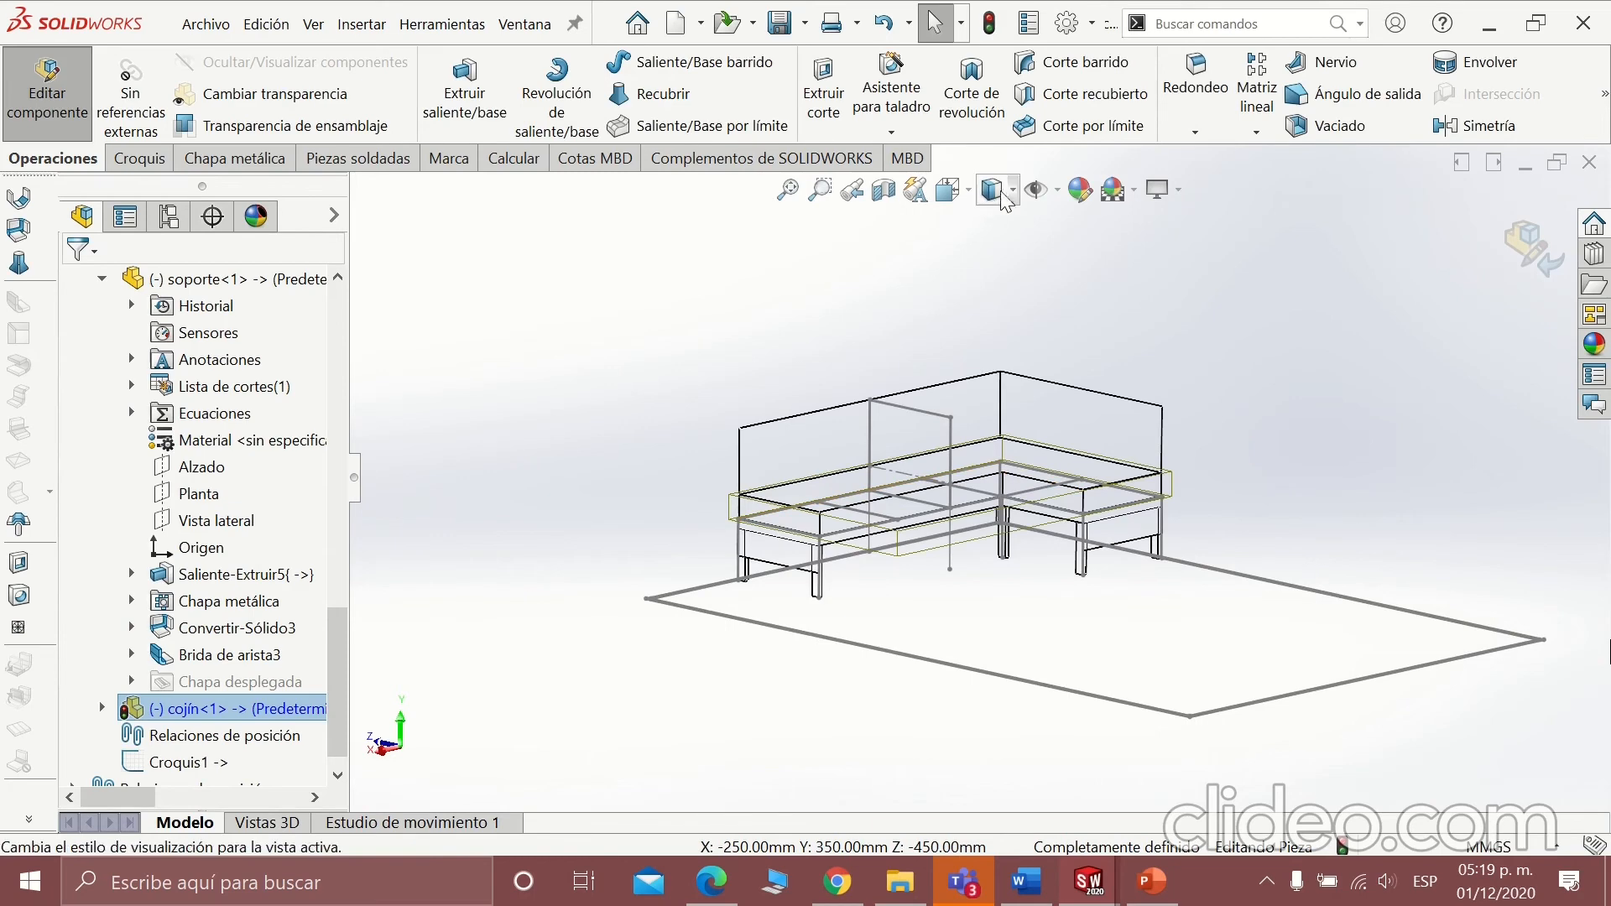
Display the model shaded with edges and return from the cojín part to editing the assembly.
click(996, 226)
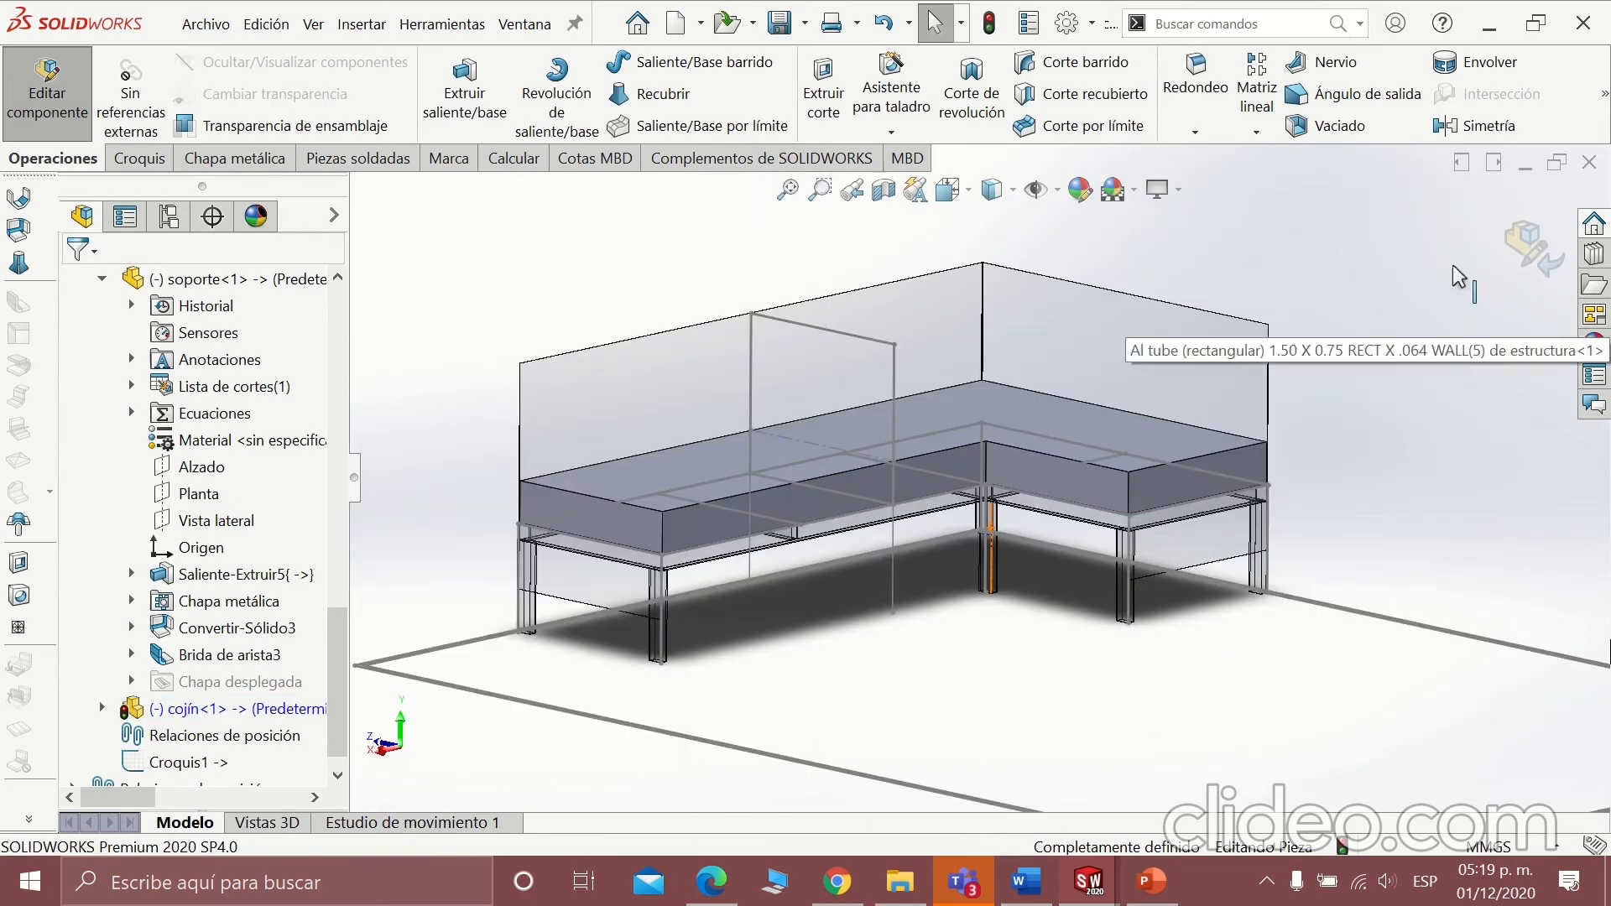
click(1532, 248)
scroll(1464, 455, down, 6)
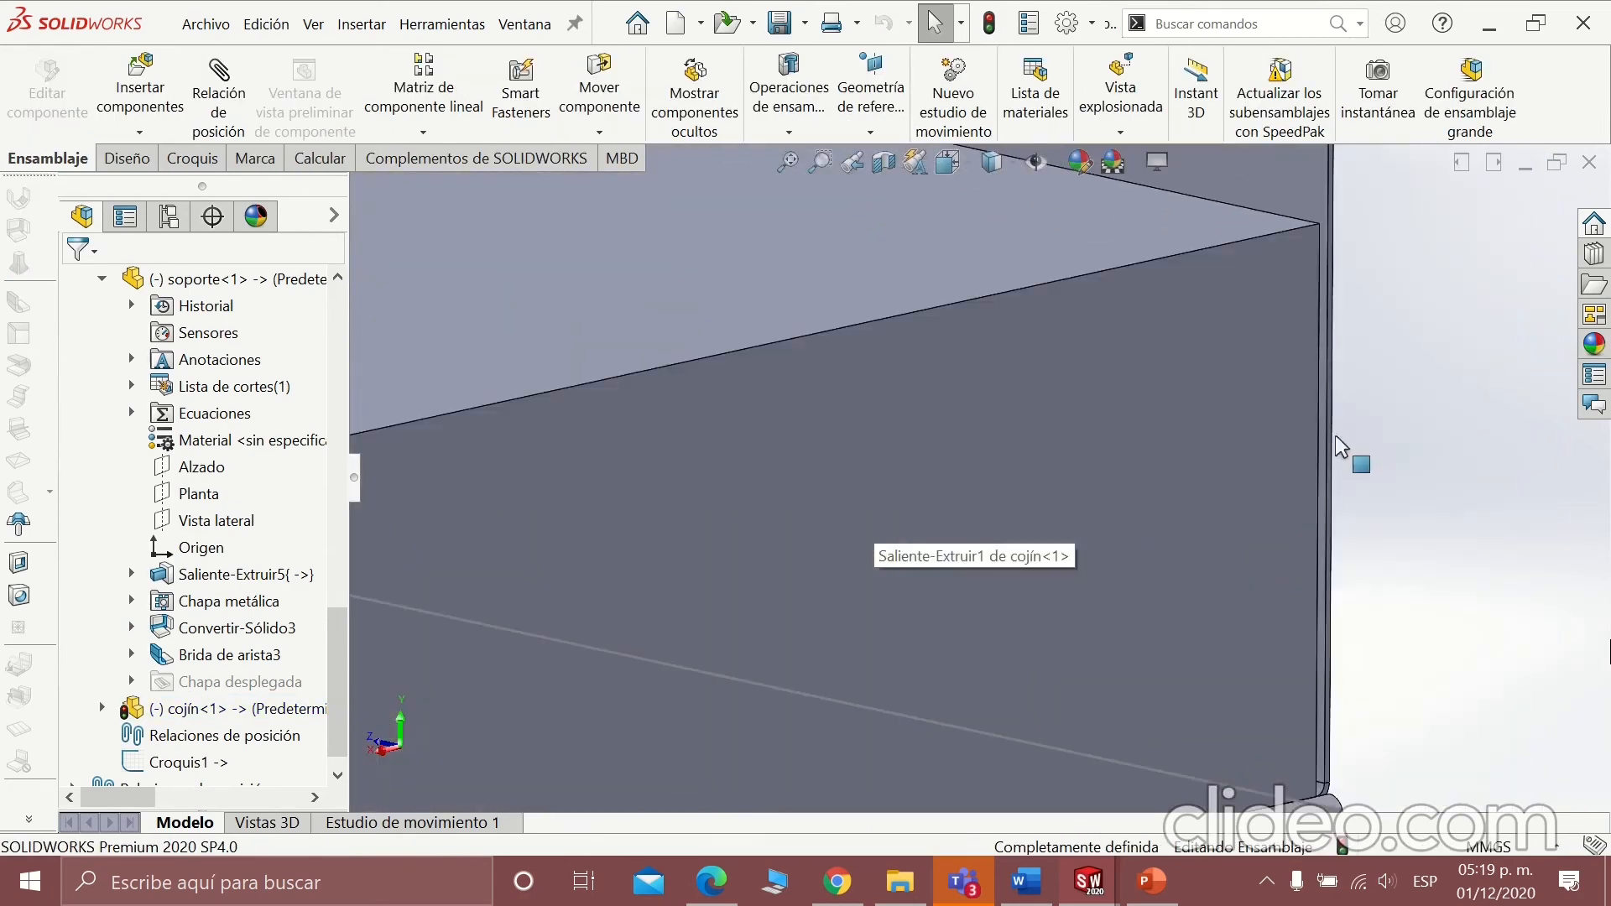
scroll(1336, 435, up, 3)
scroll(690, 476, up, 3)
scroll(690, 477, down, 1)
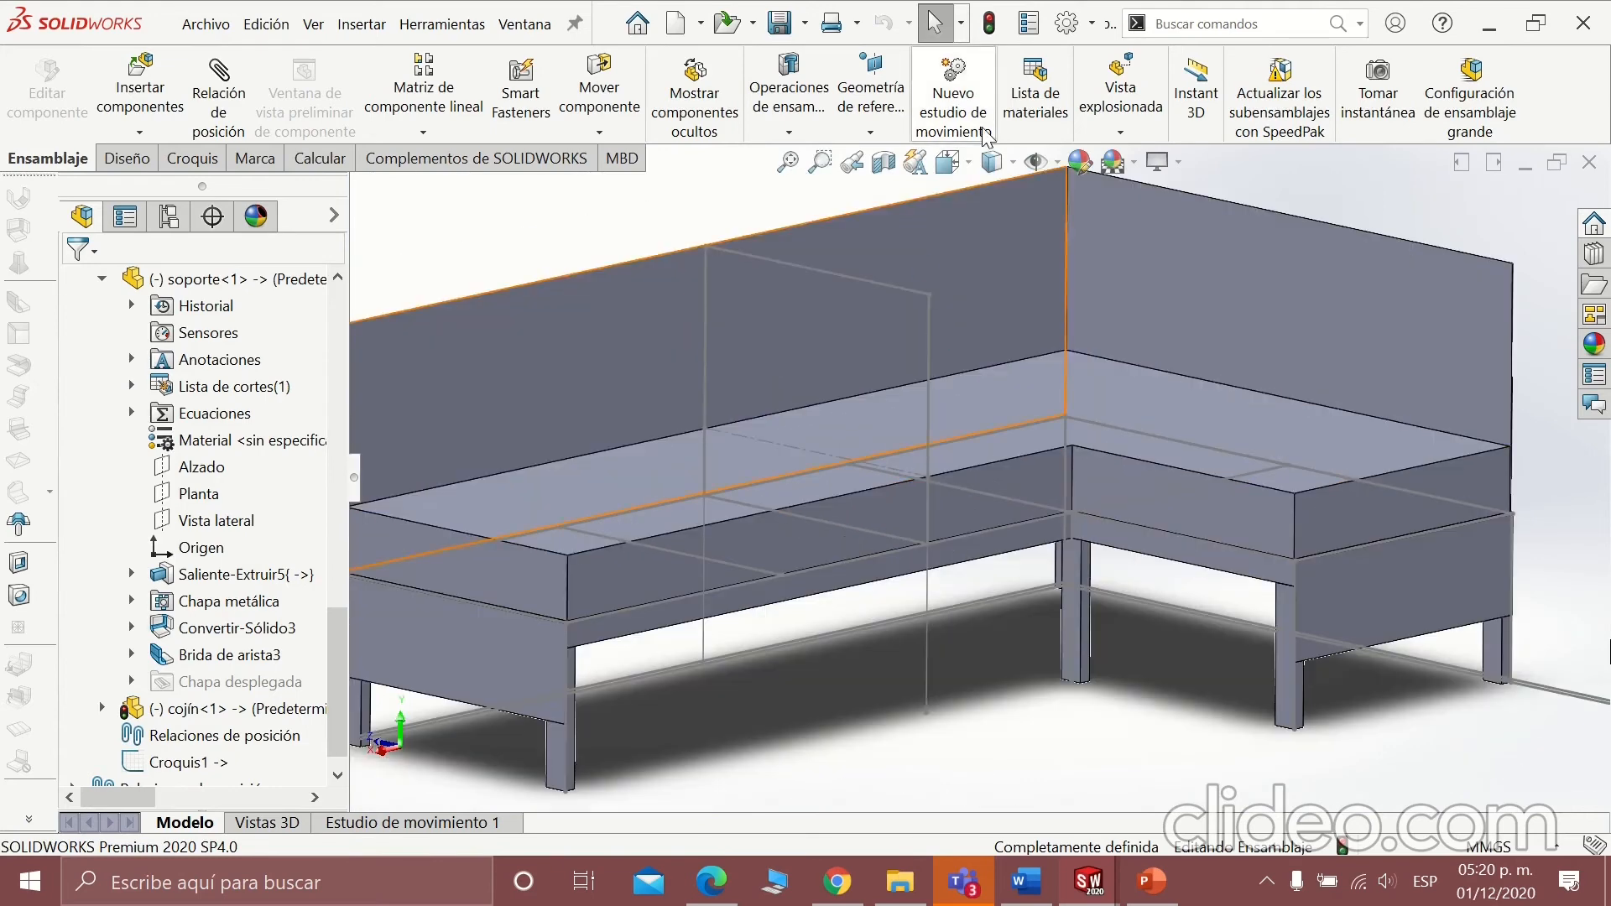
Edit the cojín in place and fillet its five vertical edges, all except the wall corner, with a 10 mm radius.
click(170, 161)
click(85, 159)
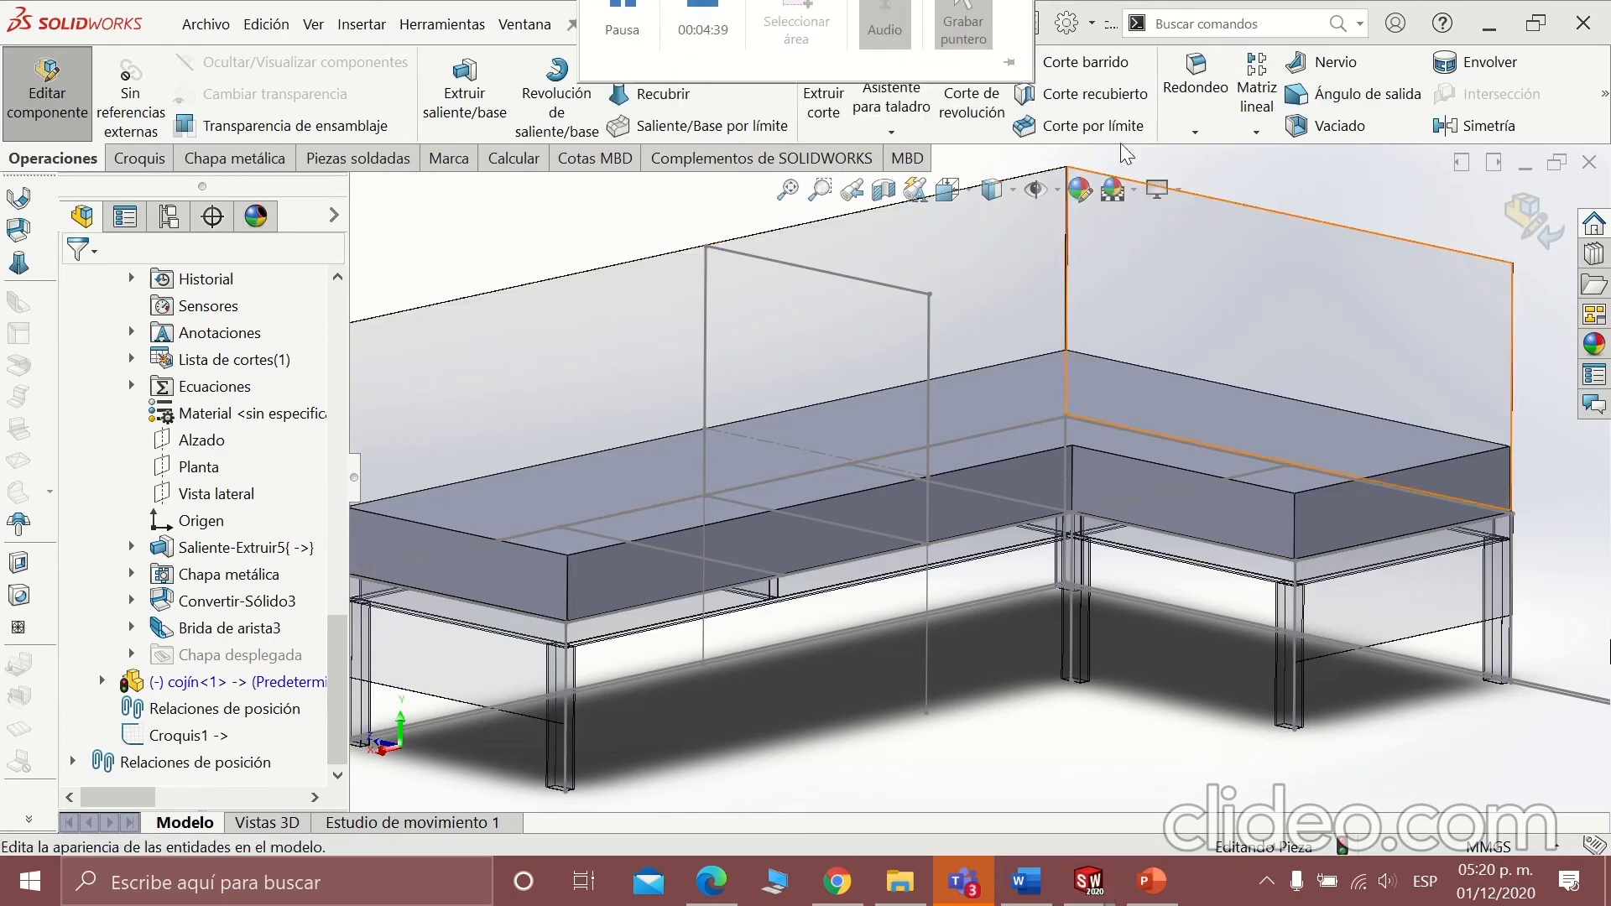
click(1196, 77)
click(569, 587)
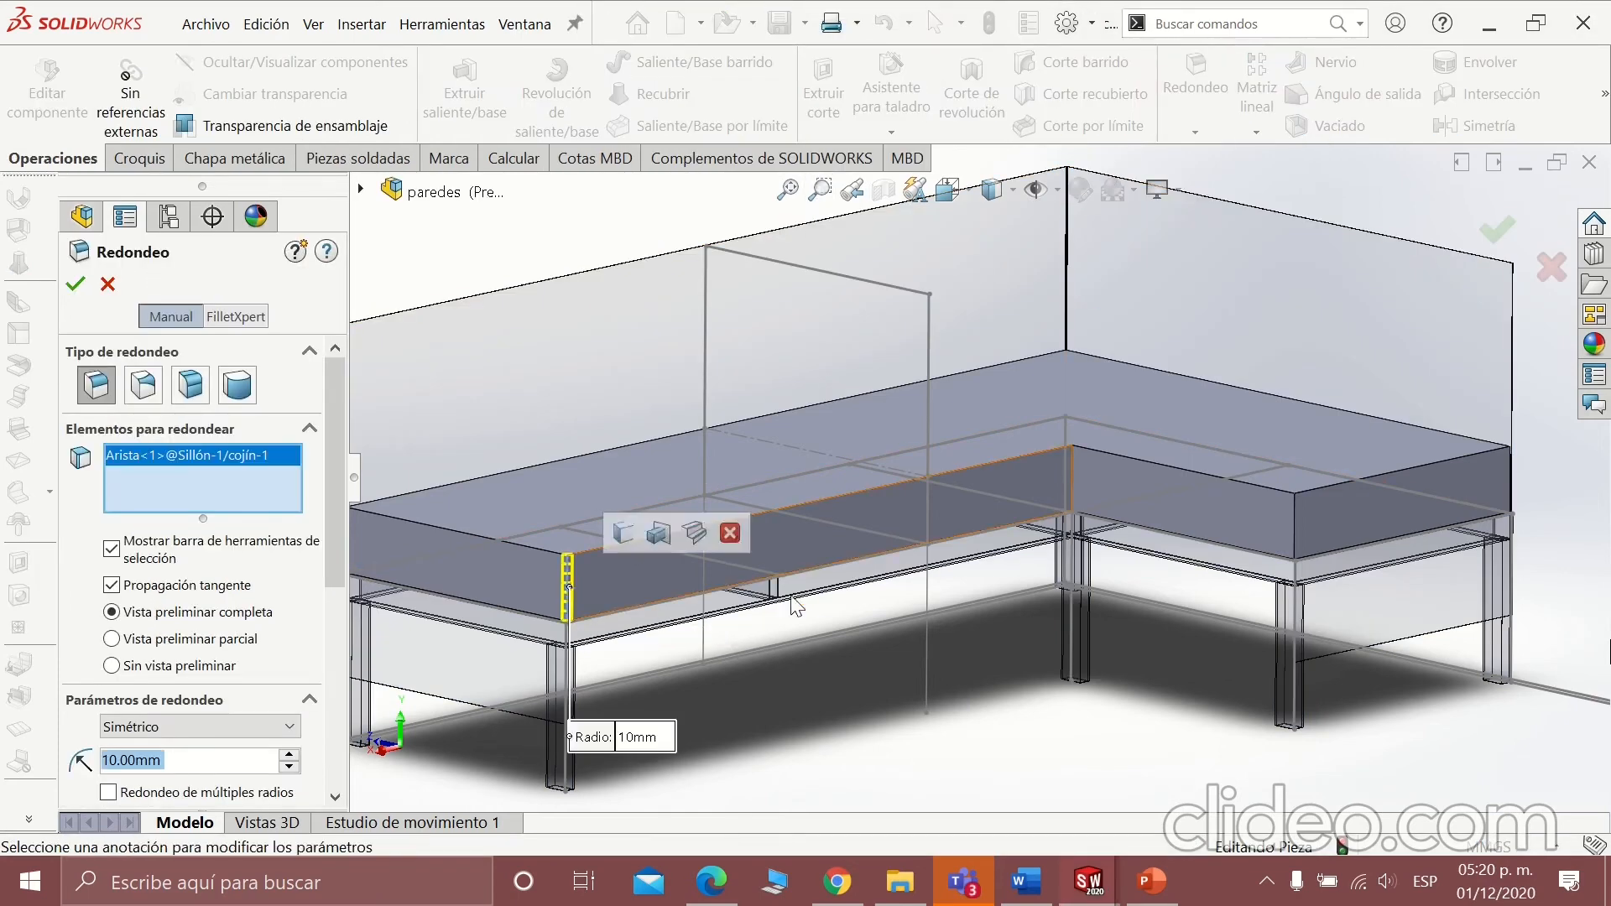
click(1292, 522)
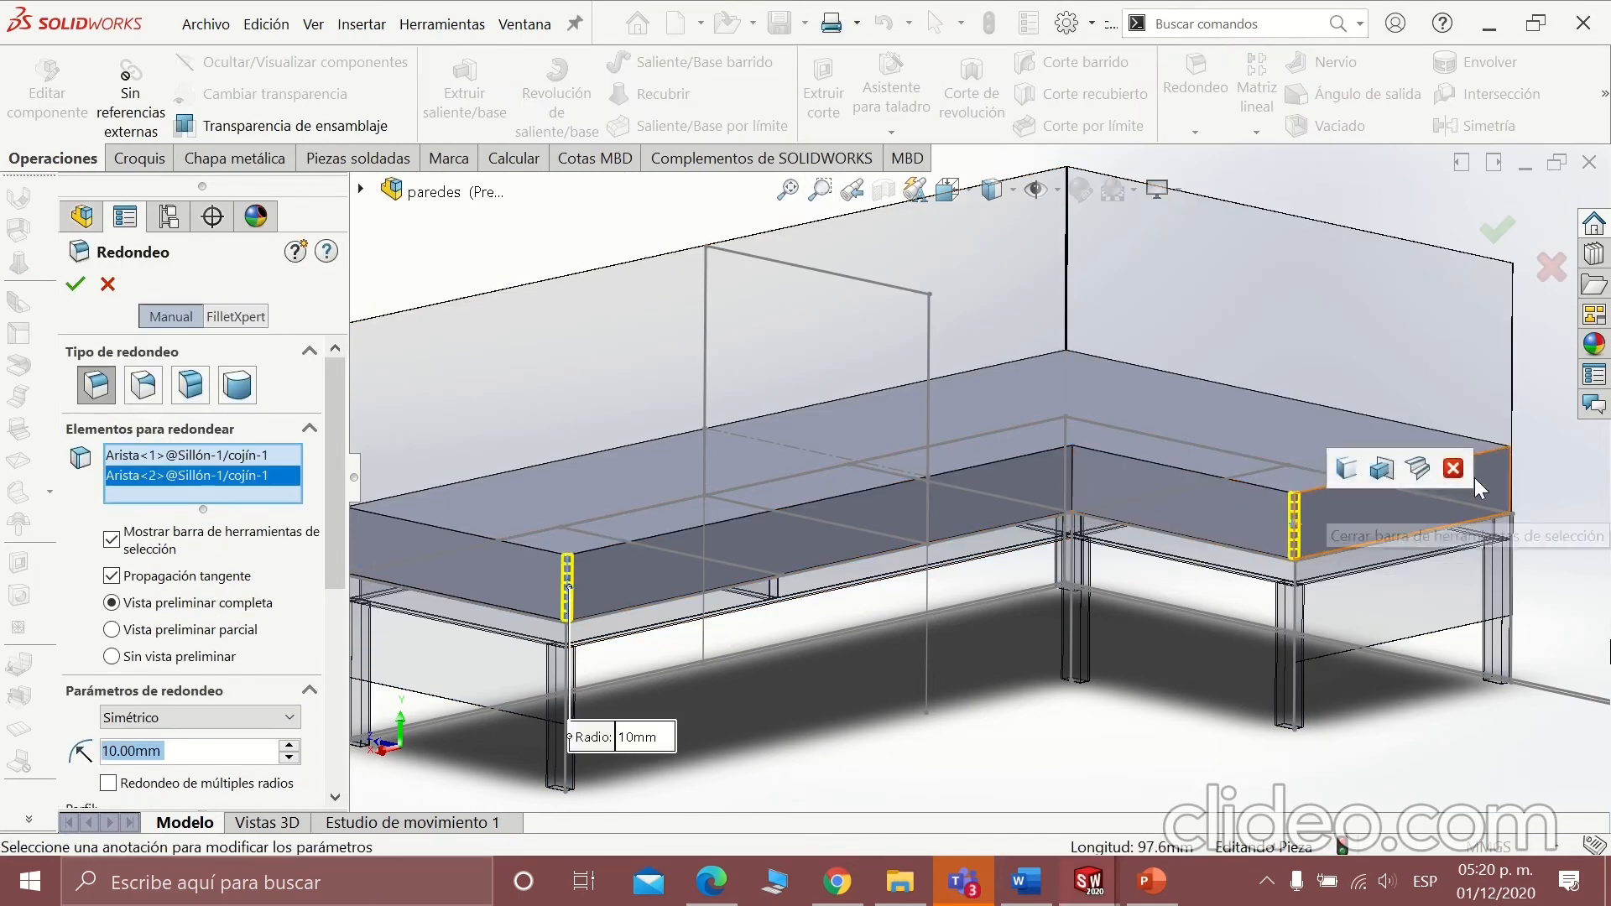
click(1508, 468)
scroll(683, 486, down, 6)
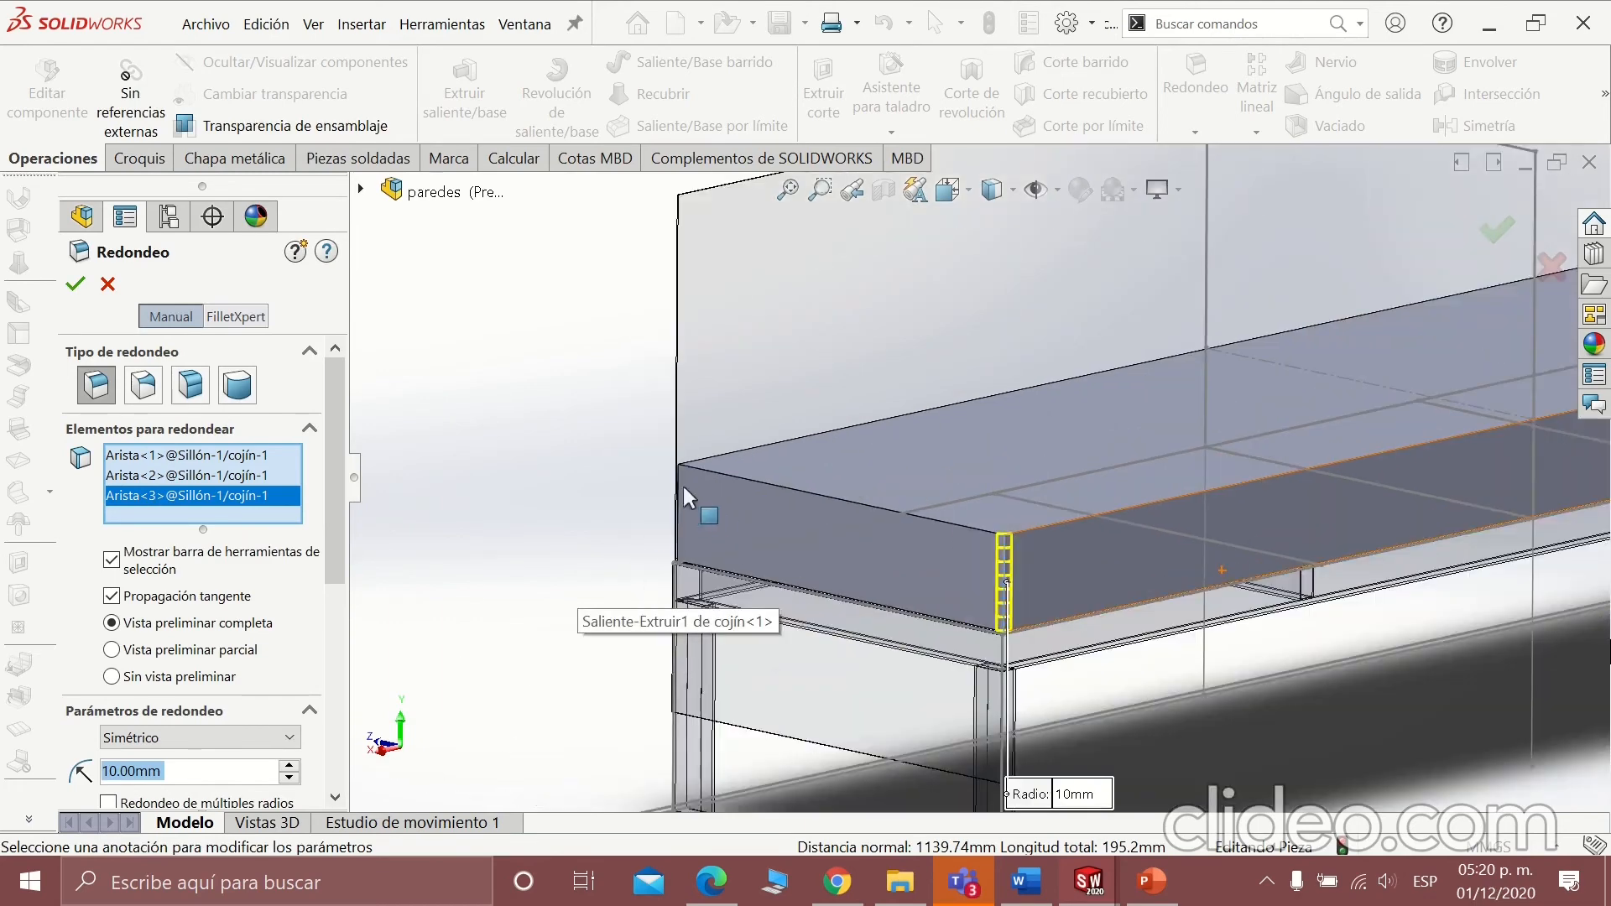
click(784, 480)
scroll(1167, 524, up, 8)
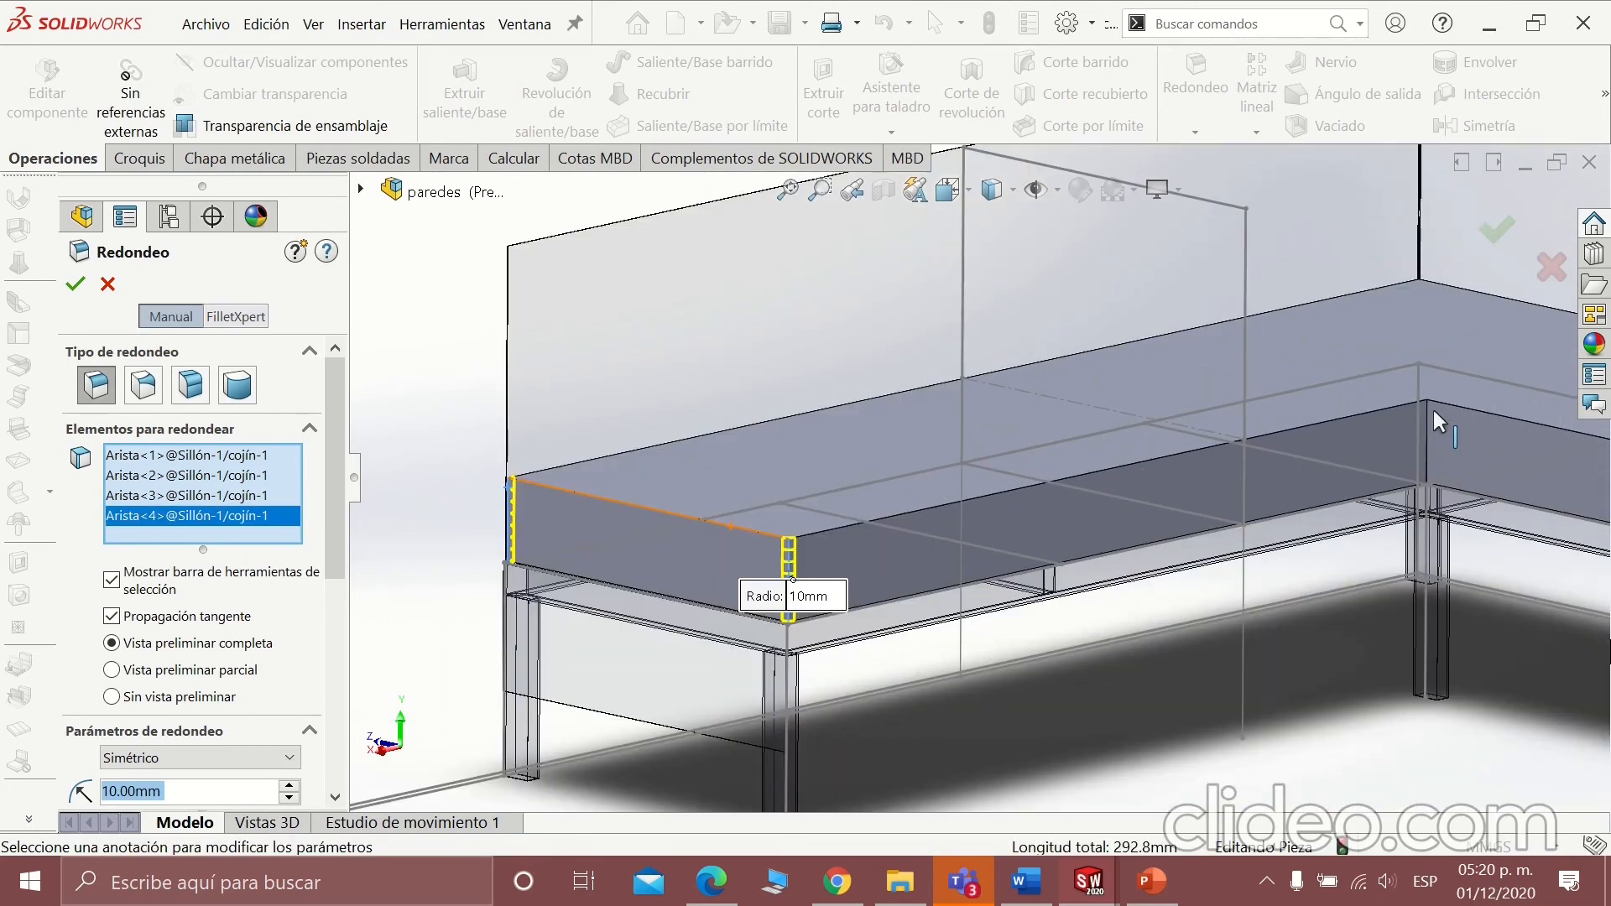
click(1427, 416)
click(86, 296)
Finish editing the filleted cojín and return to the assembly.
scroll(981, 470, up, 4)
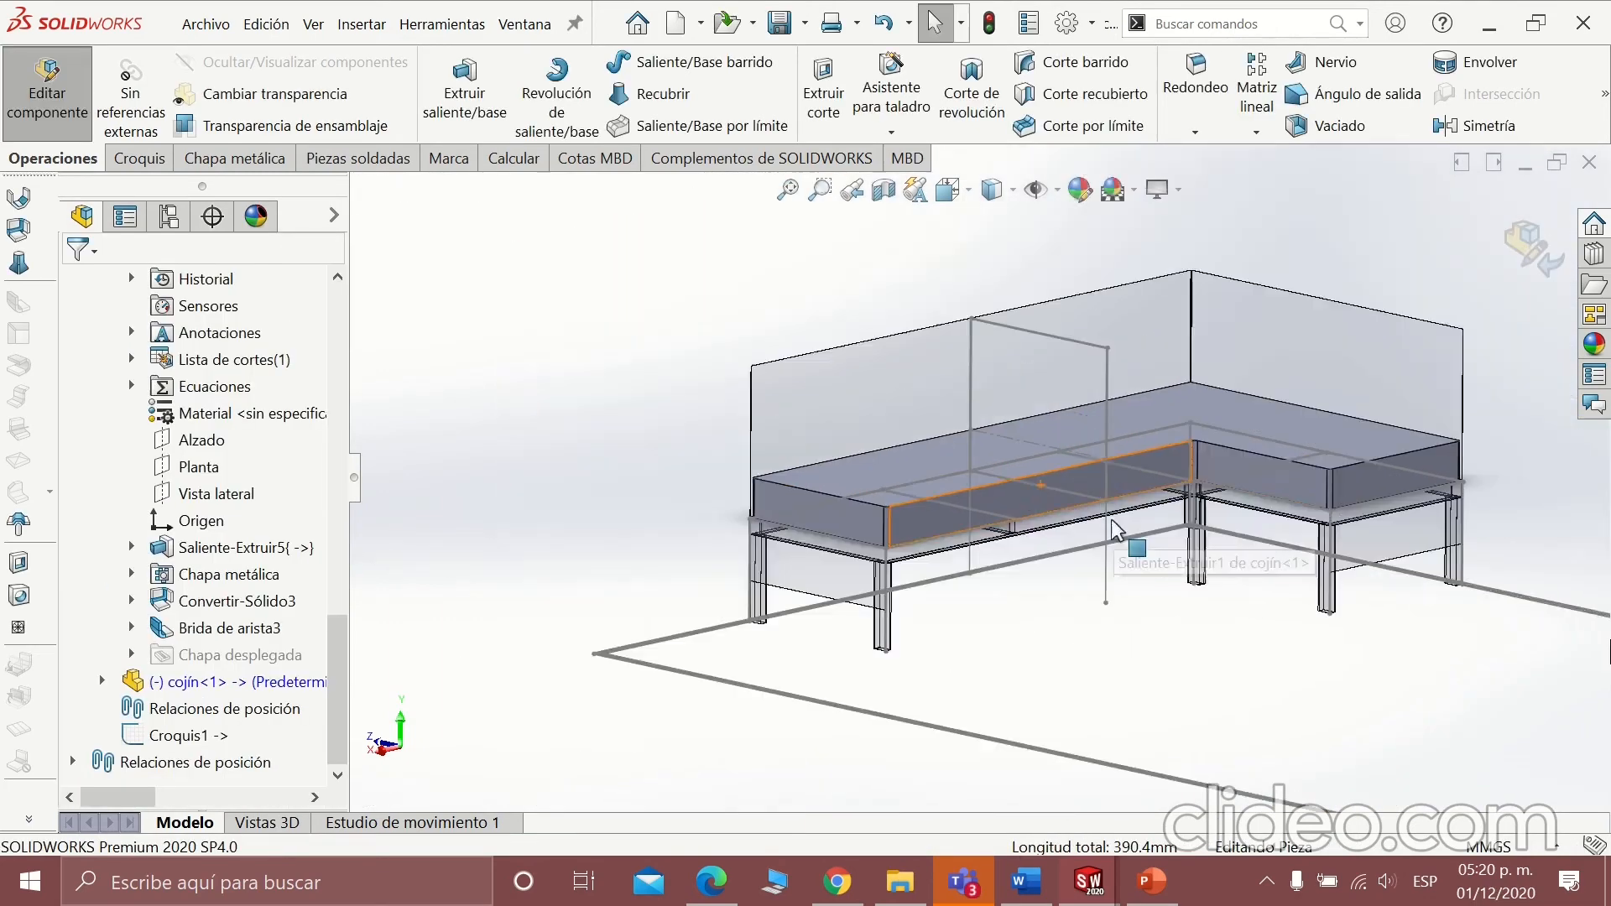
scroll(1318, 491, down, 4)
click(1510, 267)
mouse_move(1097, 432)
middle_down()
mouse_move(1114, 455)
mouse_move(1077, 434)
middle_up()
middle_drag(858, 476, 712, 663)
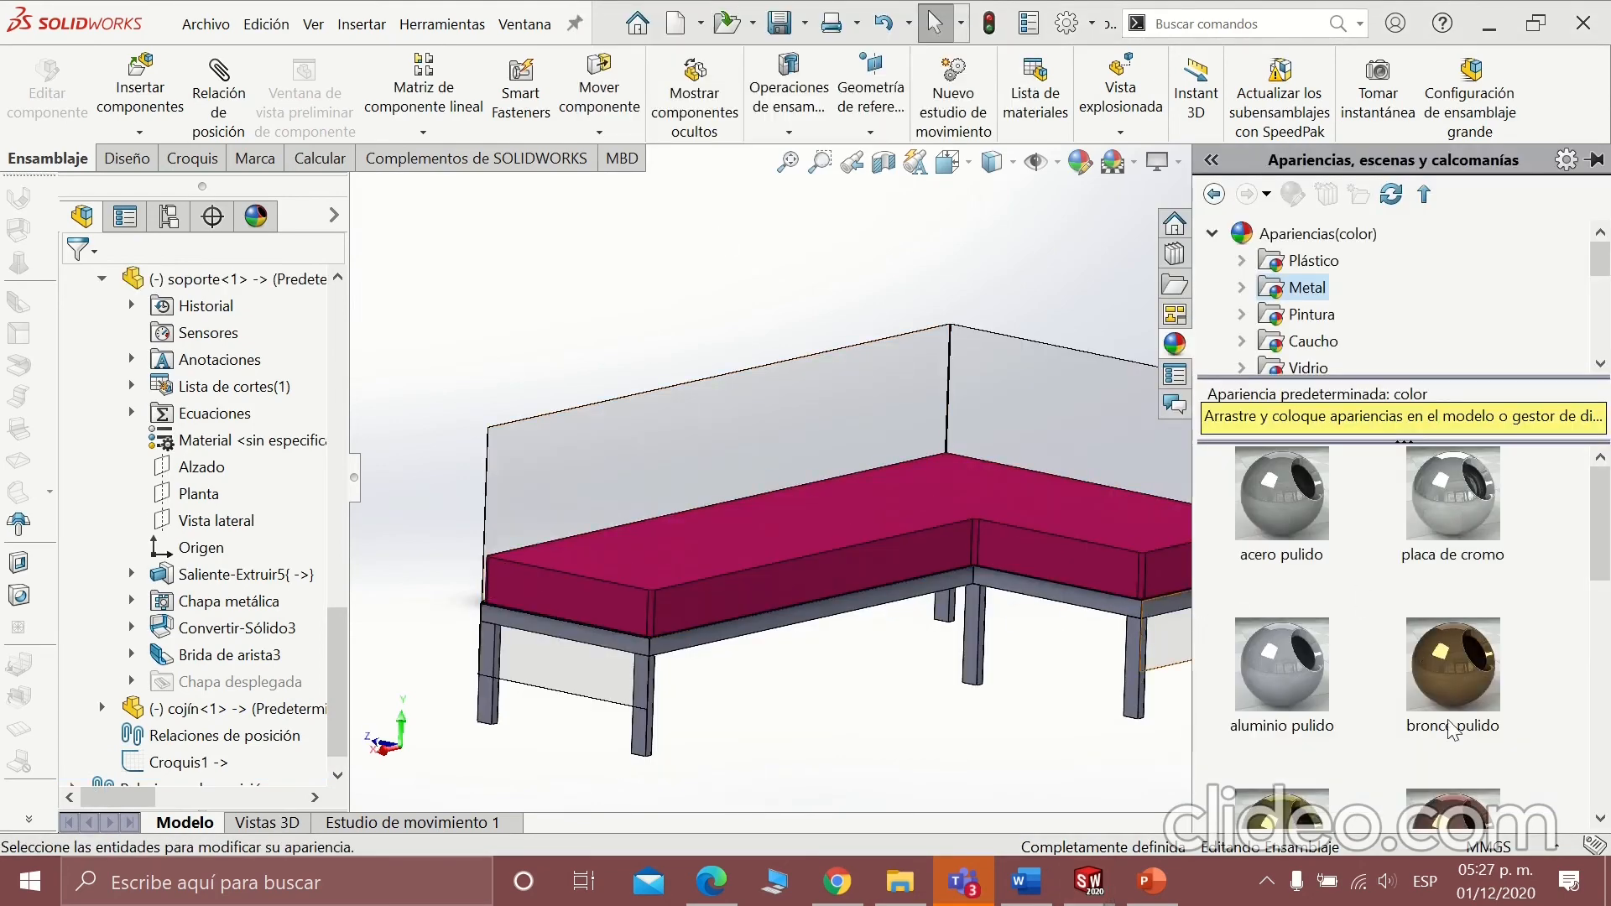
Apply the níquel cepillado metal appearance to the tube frame, covering the whole estructura part.
scroll(1453, 730, down, 3)
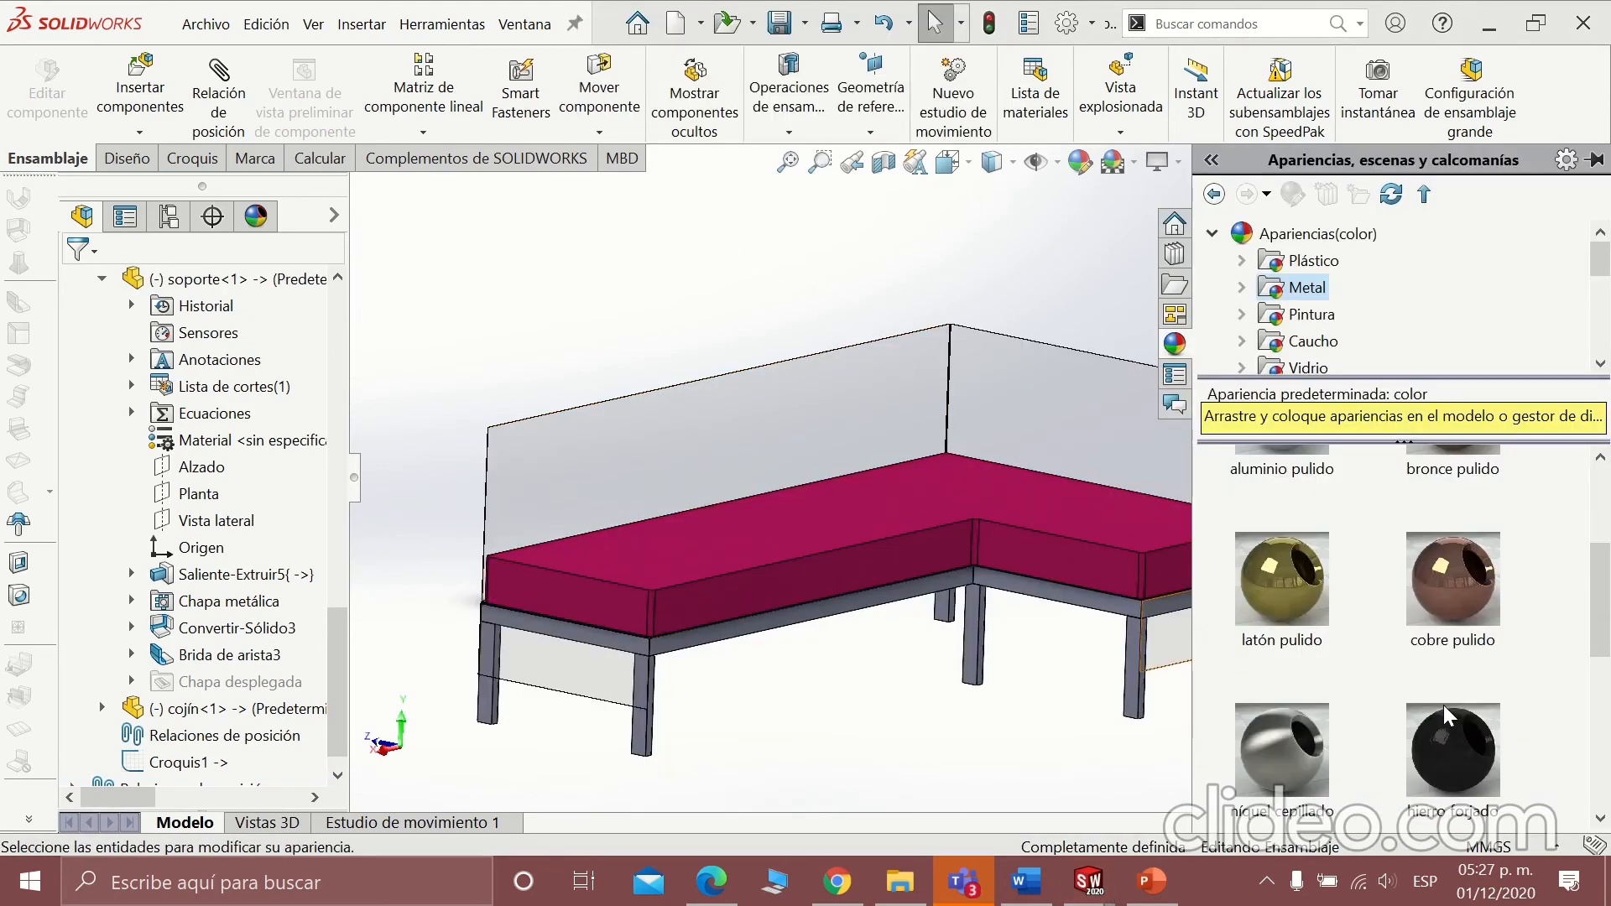
drag(1281, 750, 976, 644)
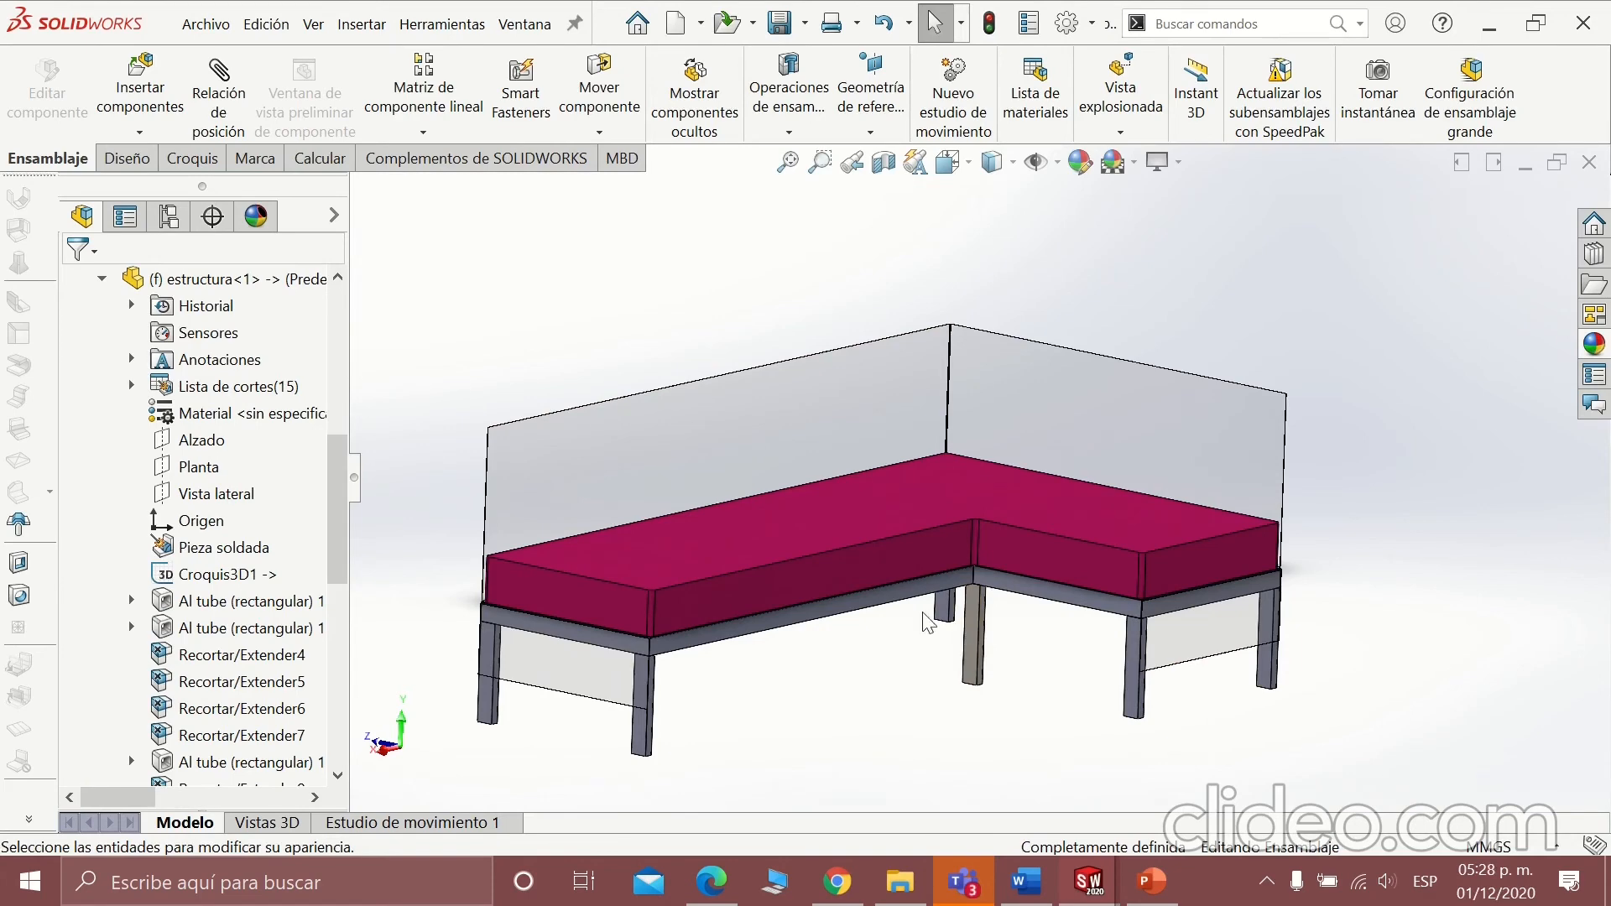
scroll(927, 623, down, 2)
click(1595, 345)
drag(1279, 737, 844, 590)
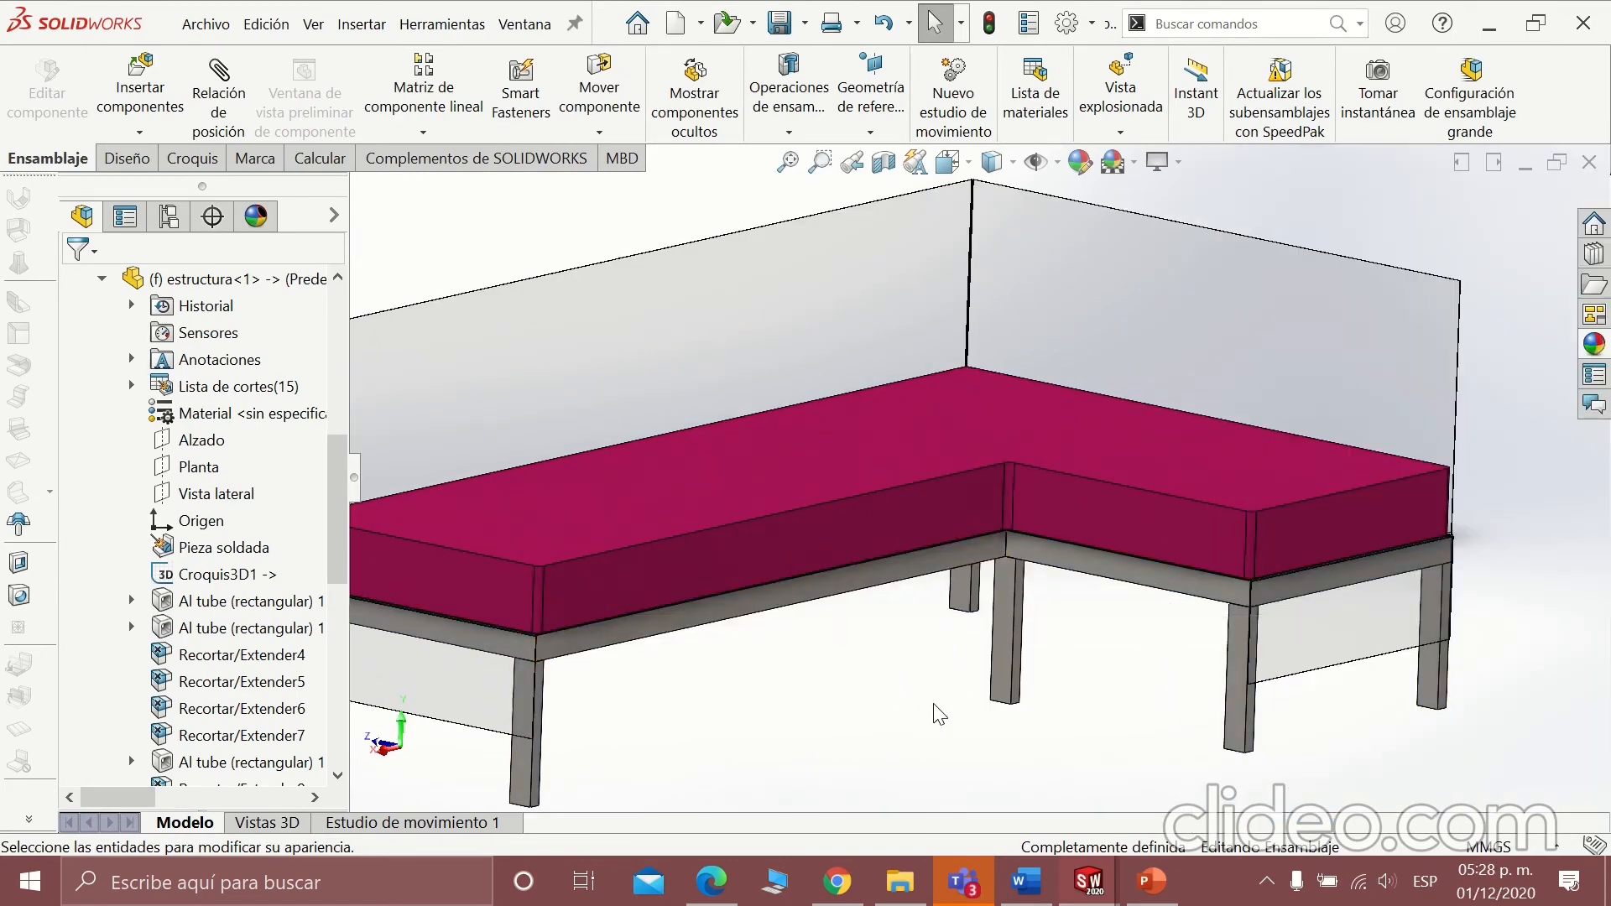
Try a metal appearance on the soporte's back flange.
scroll(939, 714, up, 3)
click(1595, 344)
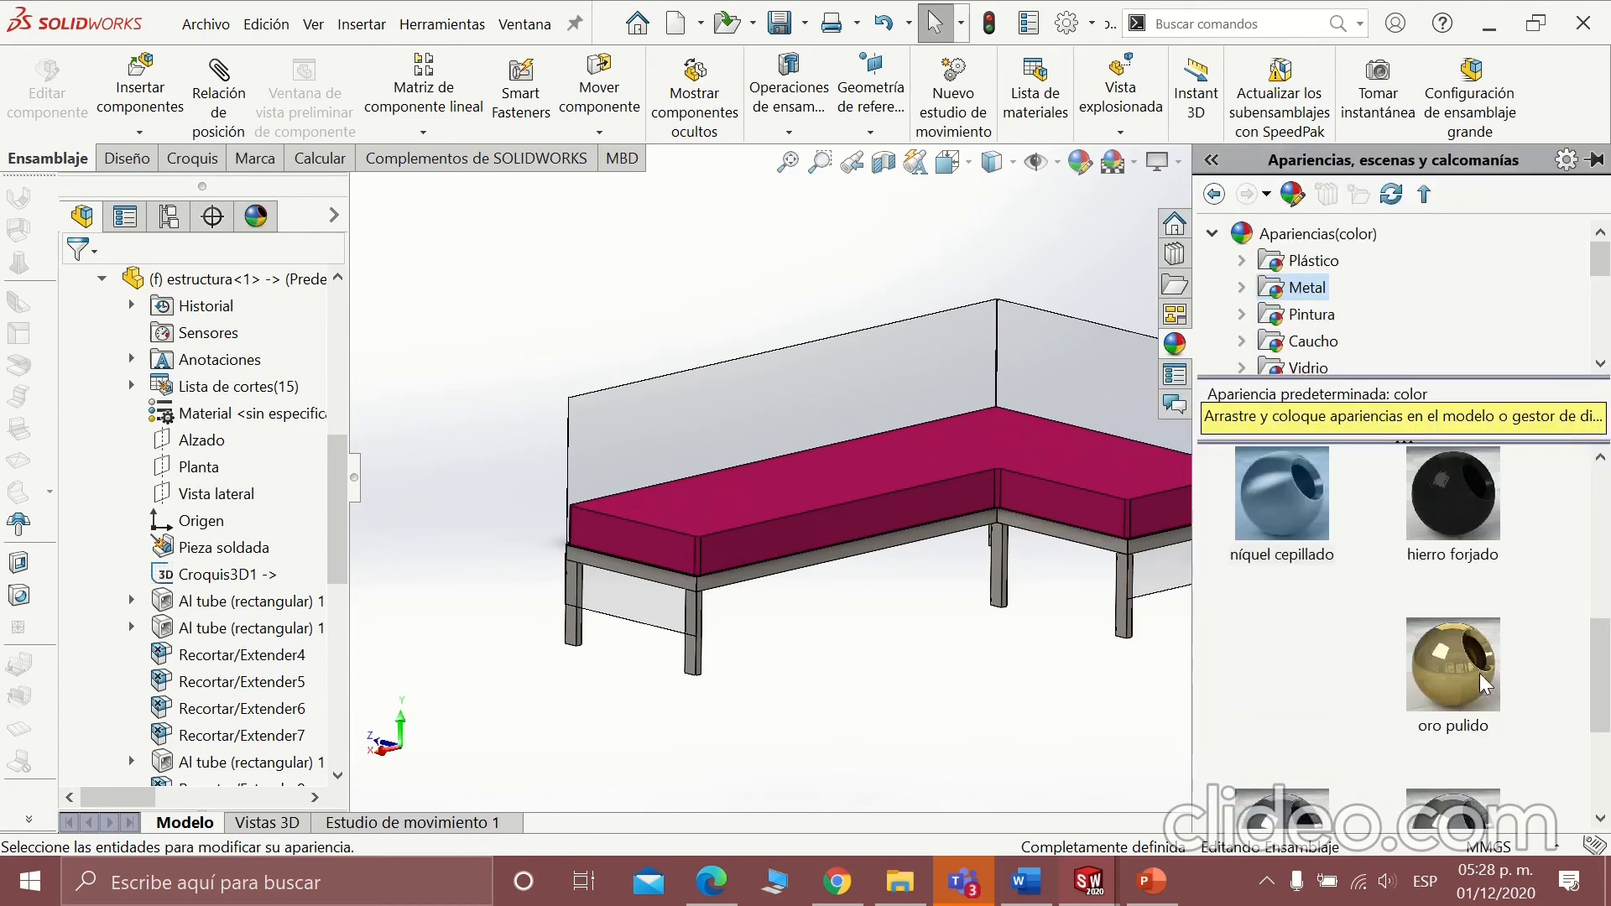
scroll(1450, 640, down, 3)
drag(1450, 640, 1064, 390)
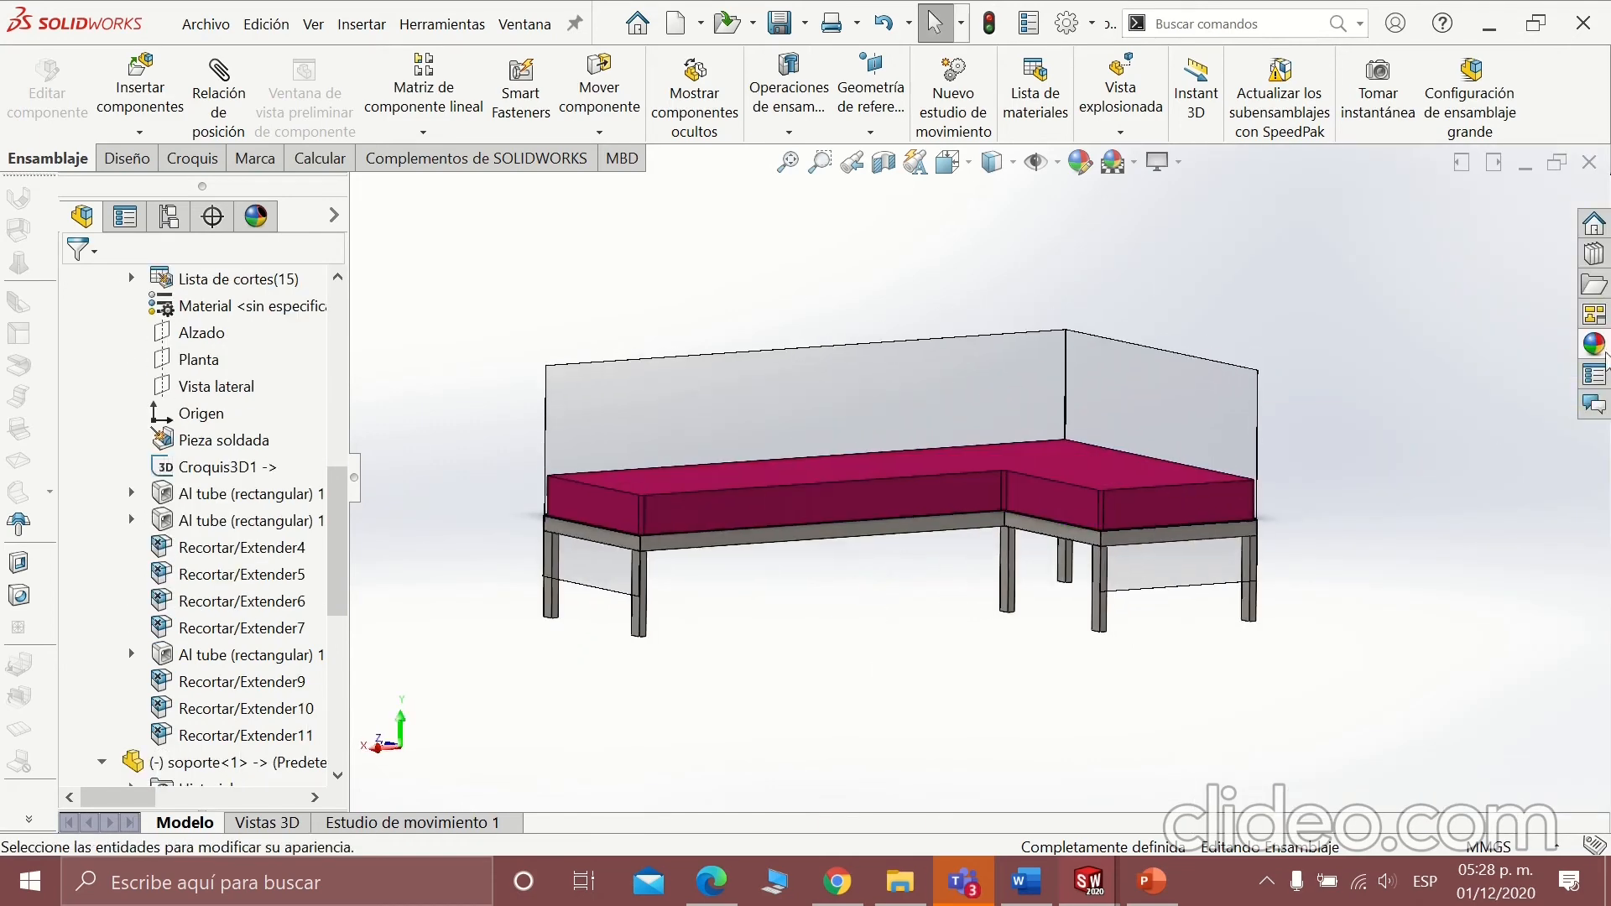
Apply the acero pulido metal appearance to the soporte.
click(1595, 344)
scroll(1290, 733, up, 8)
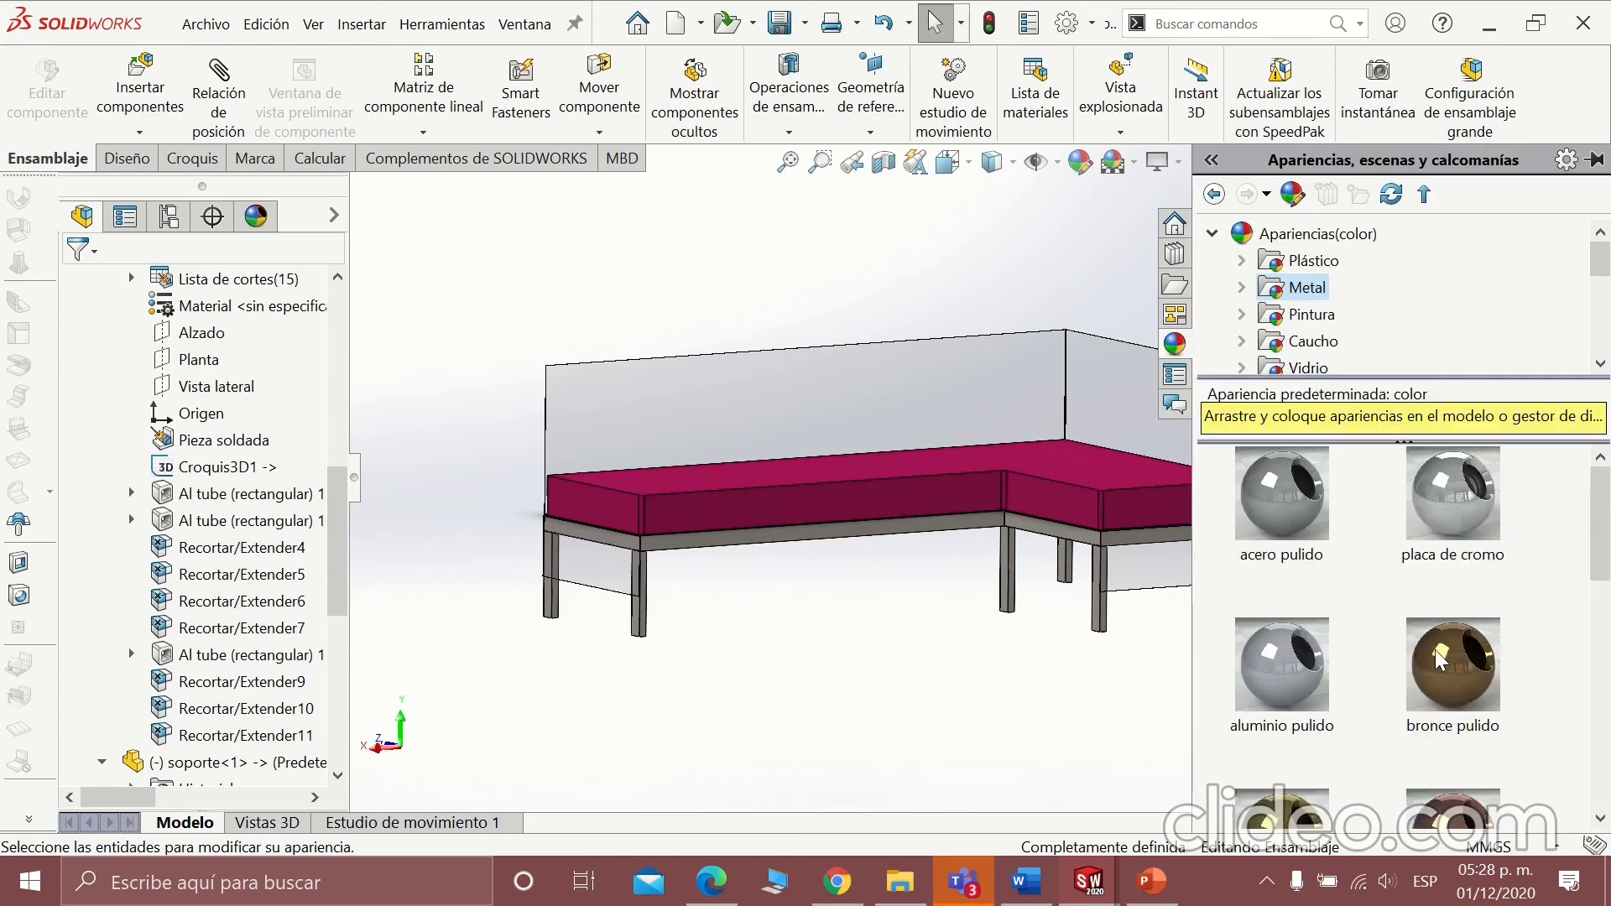
drag(1268, 497, 911, 375)
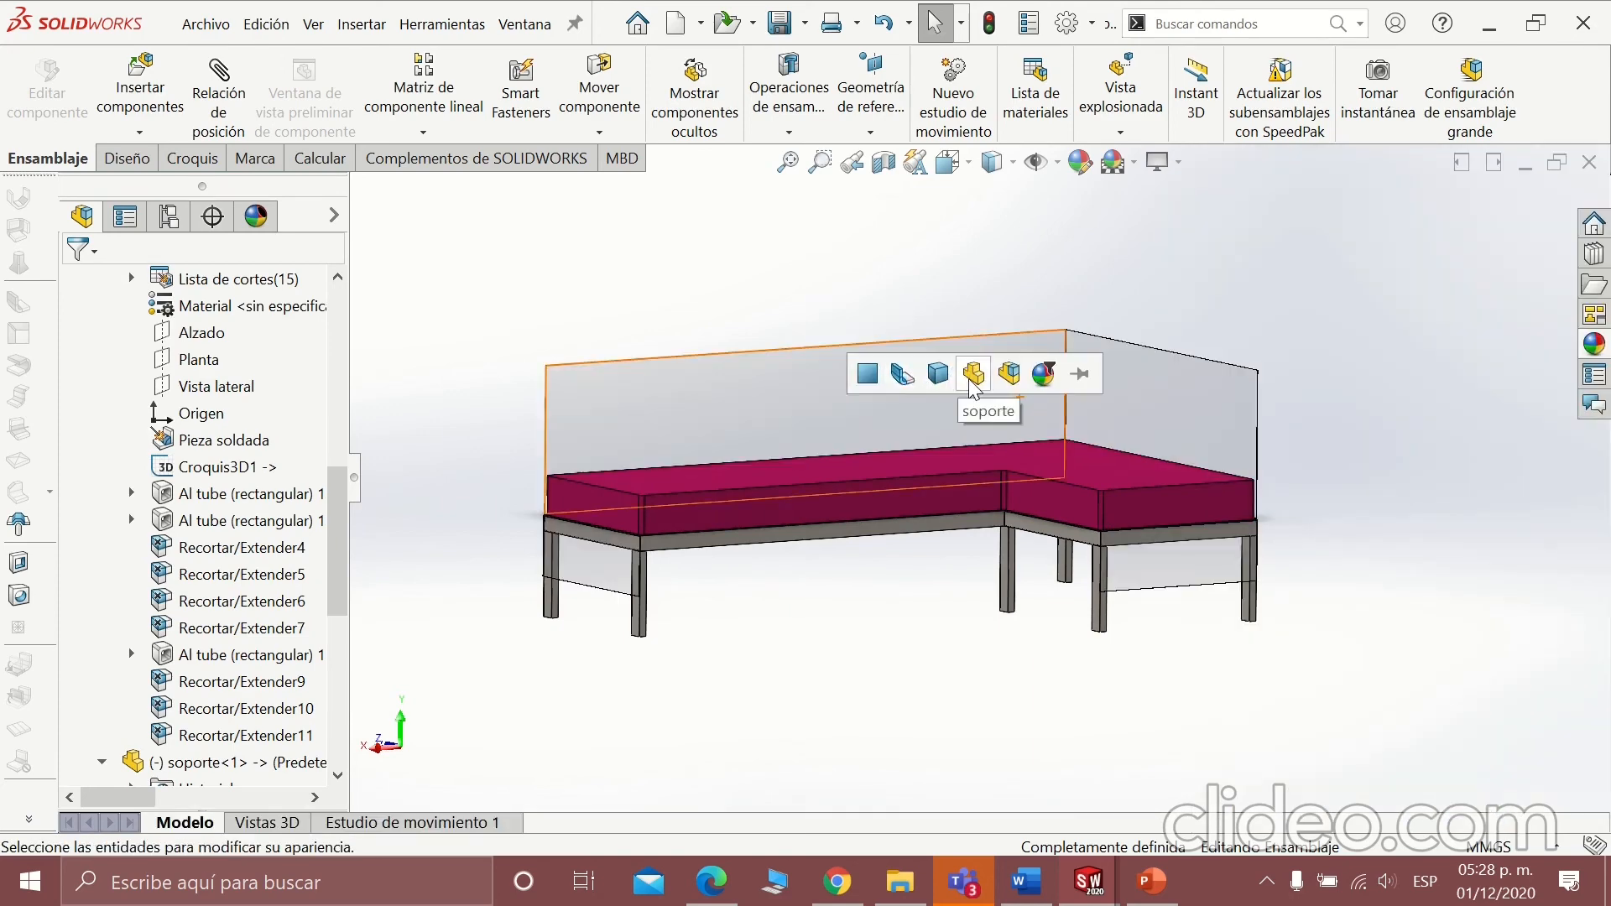
scroll(878, 659, up, 1)
middle_drag(877, 658, 896, 703)
scroll(978, 319, up, 1)
scroll(936, 318, down, 2)
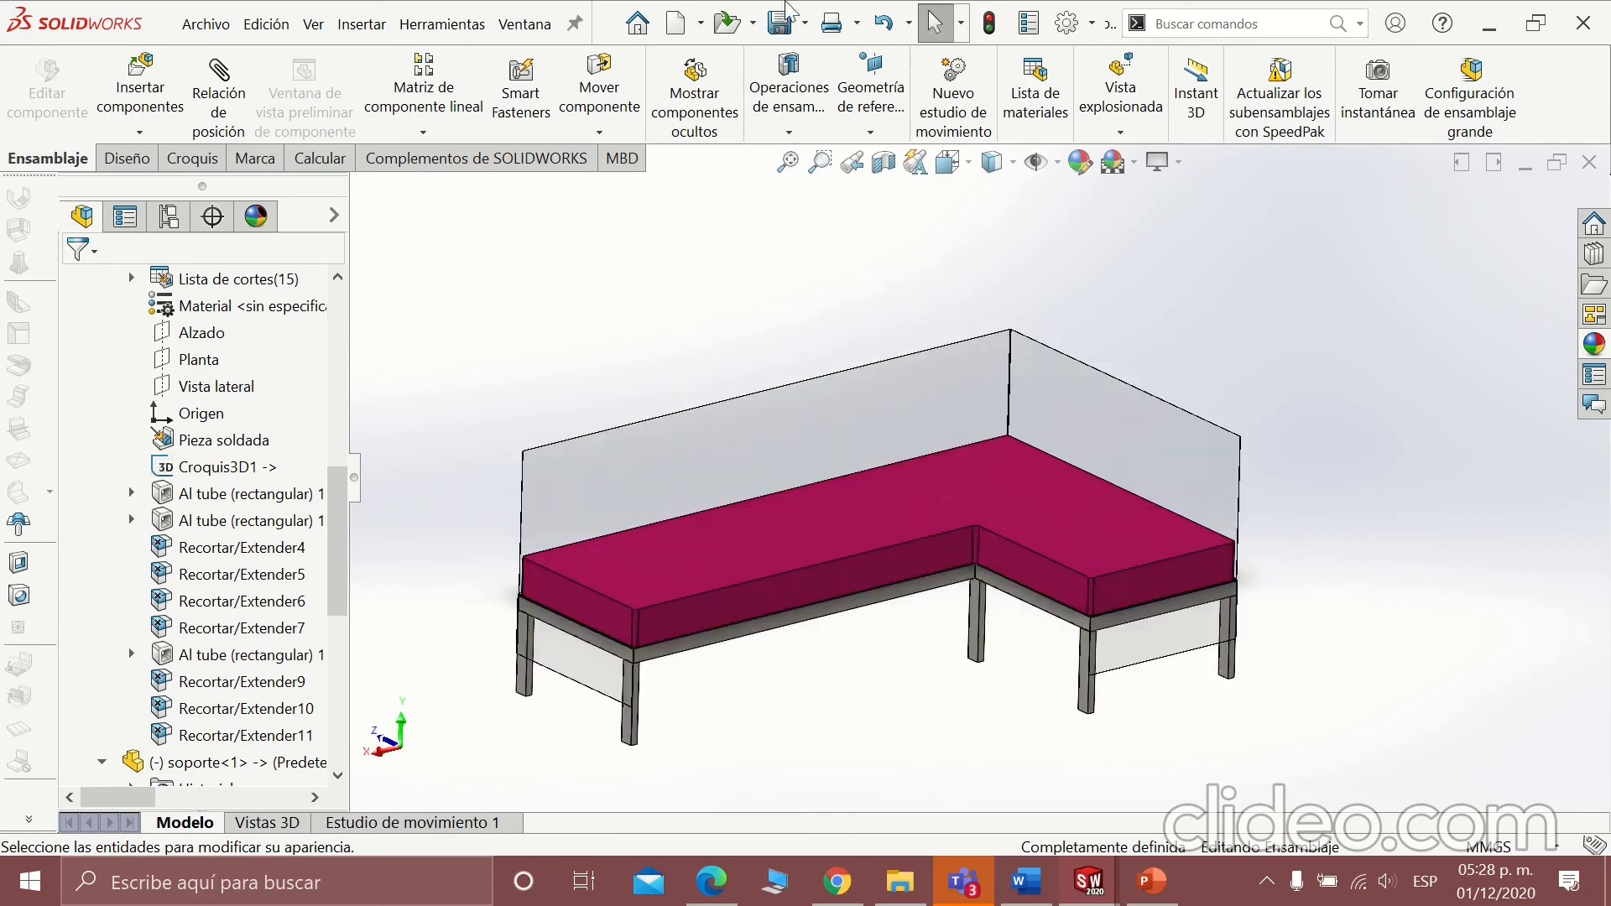
click(623, 59)
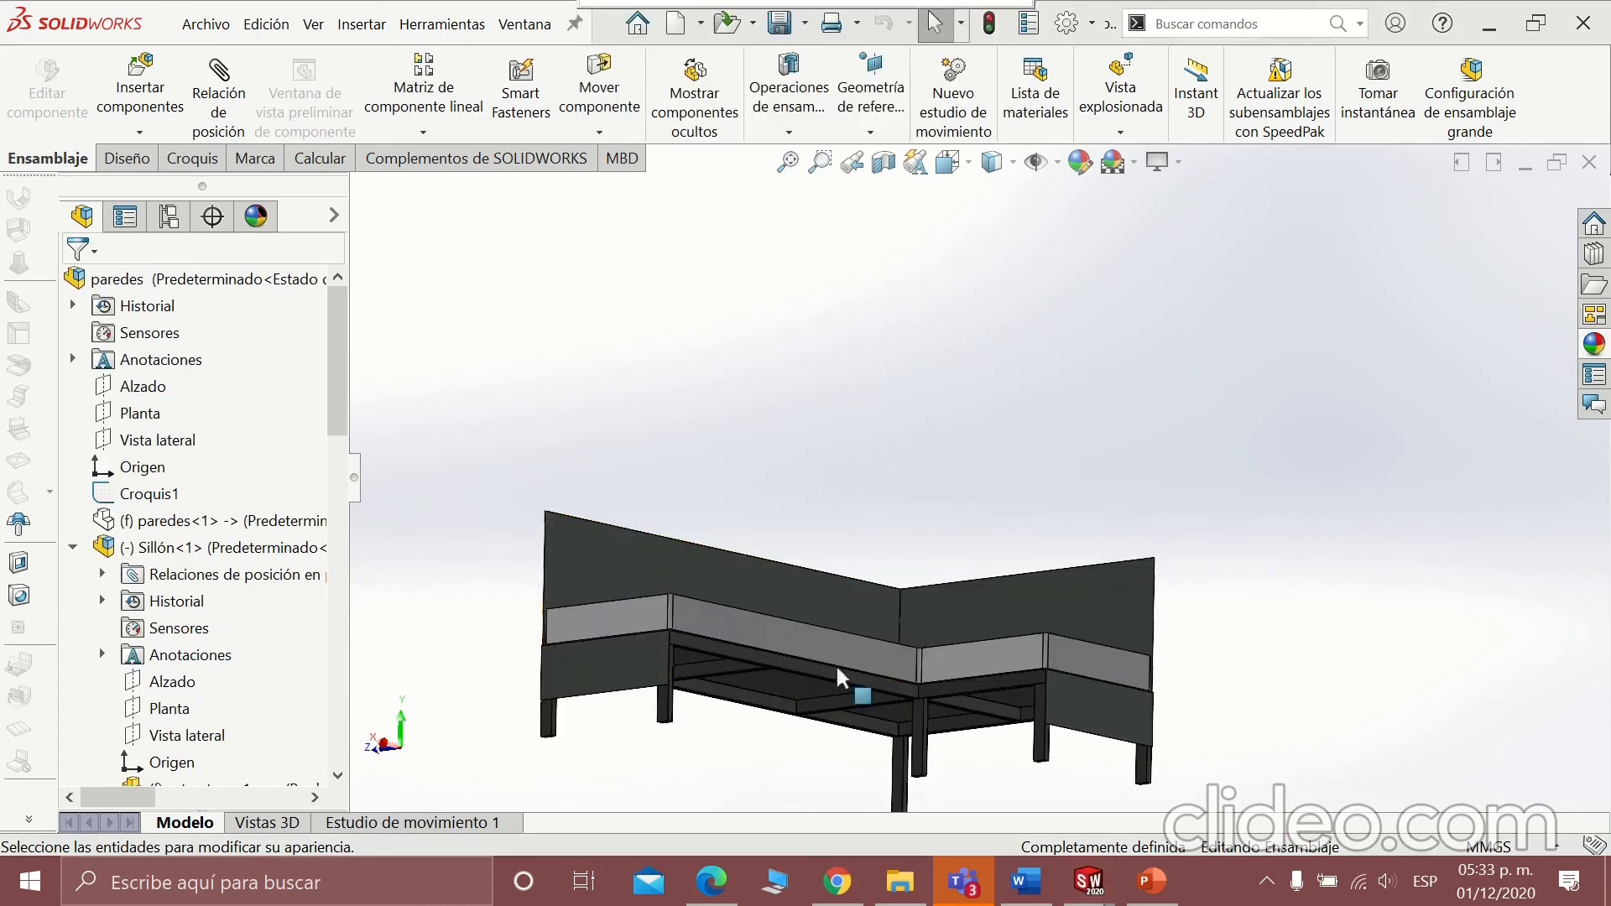
middle_drag(843, 677, 1475, 710)
mouse_move(644, 8)
click(623, 59)
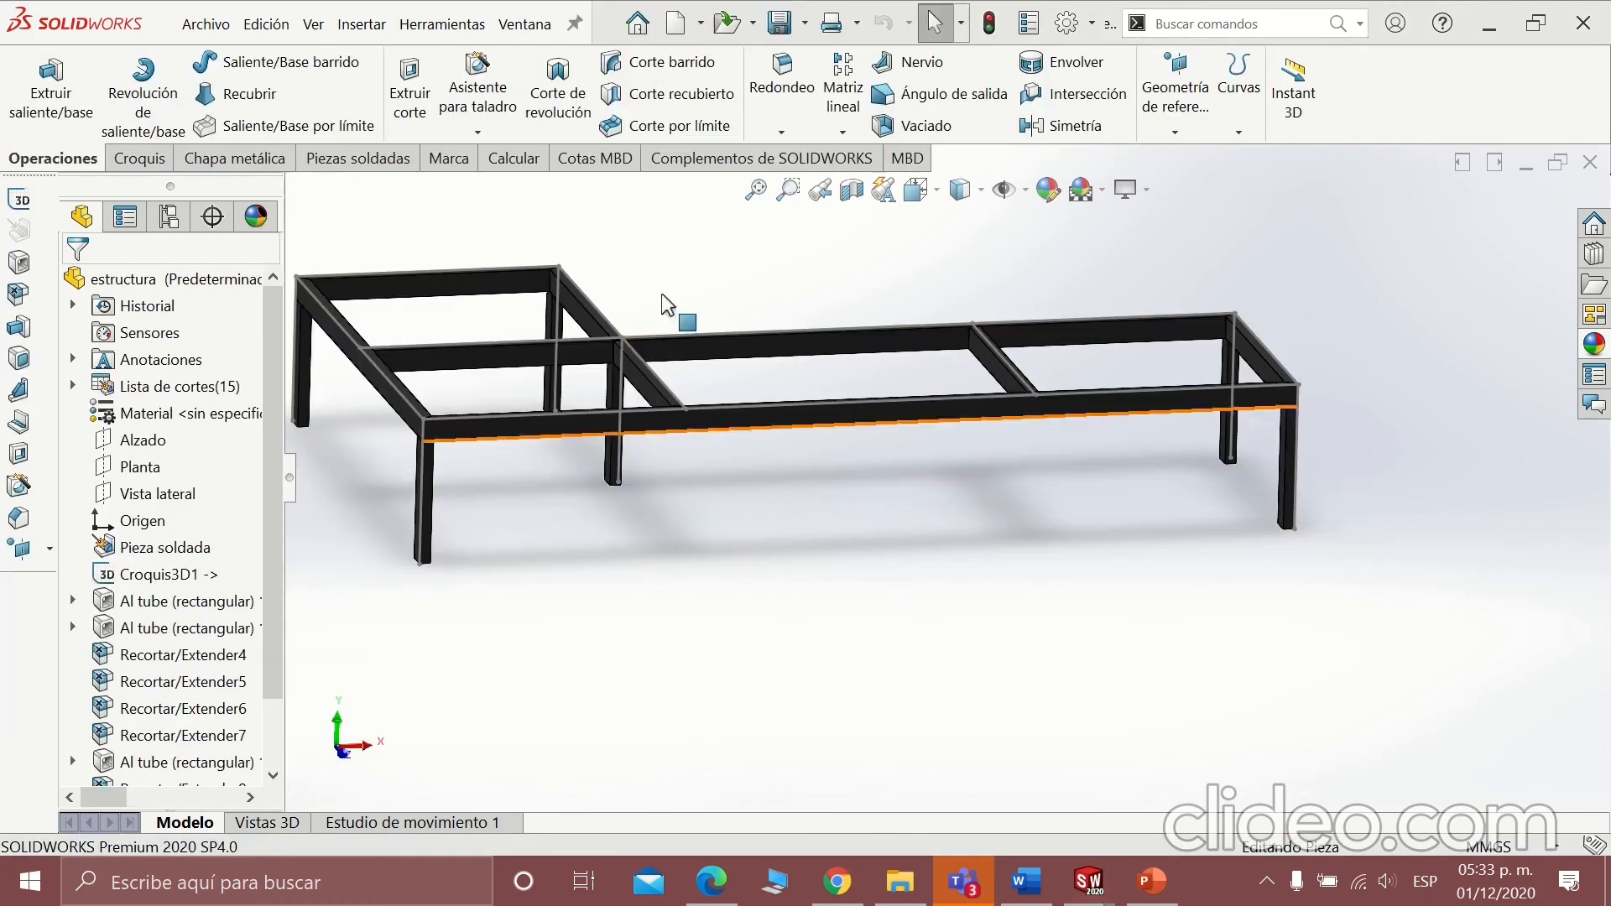
Hide the sketches in the estructura part and inspect the corner joint of its tubes.
click(1025, 192)
click(1022, 440)
middle_drag(1022, 439, 671, 361)
scroll(676, 359, down, 5)
scroll(965, 546, up, 8)
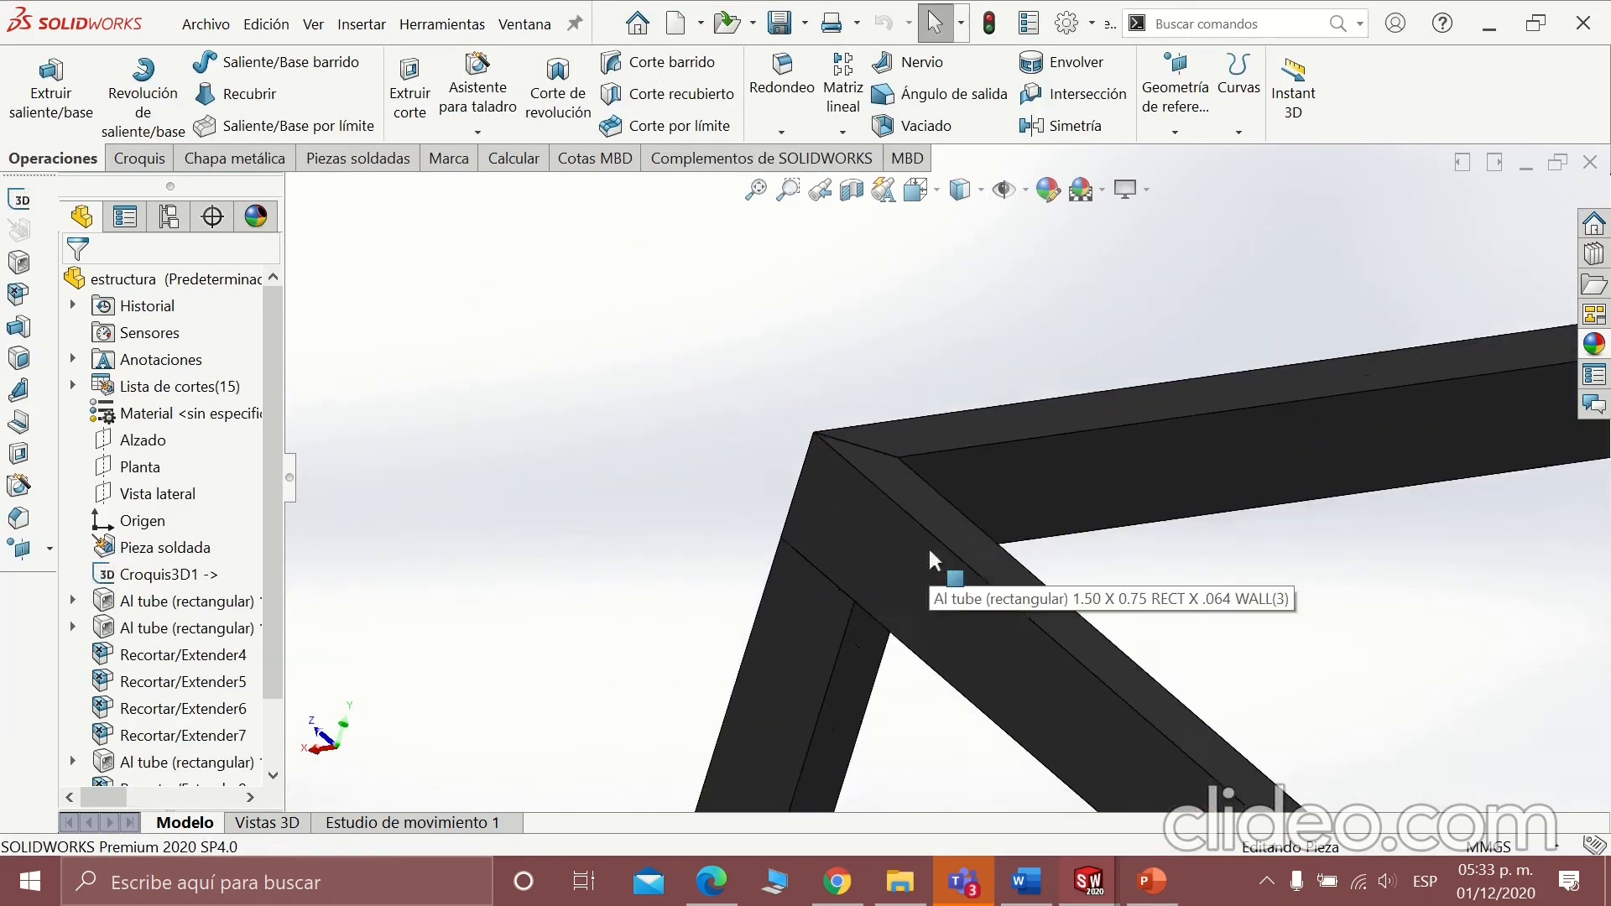
Hide the sketches in the soporte part.
click(628, 67)
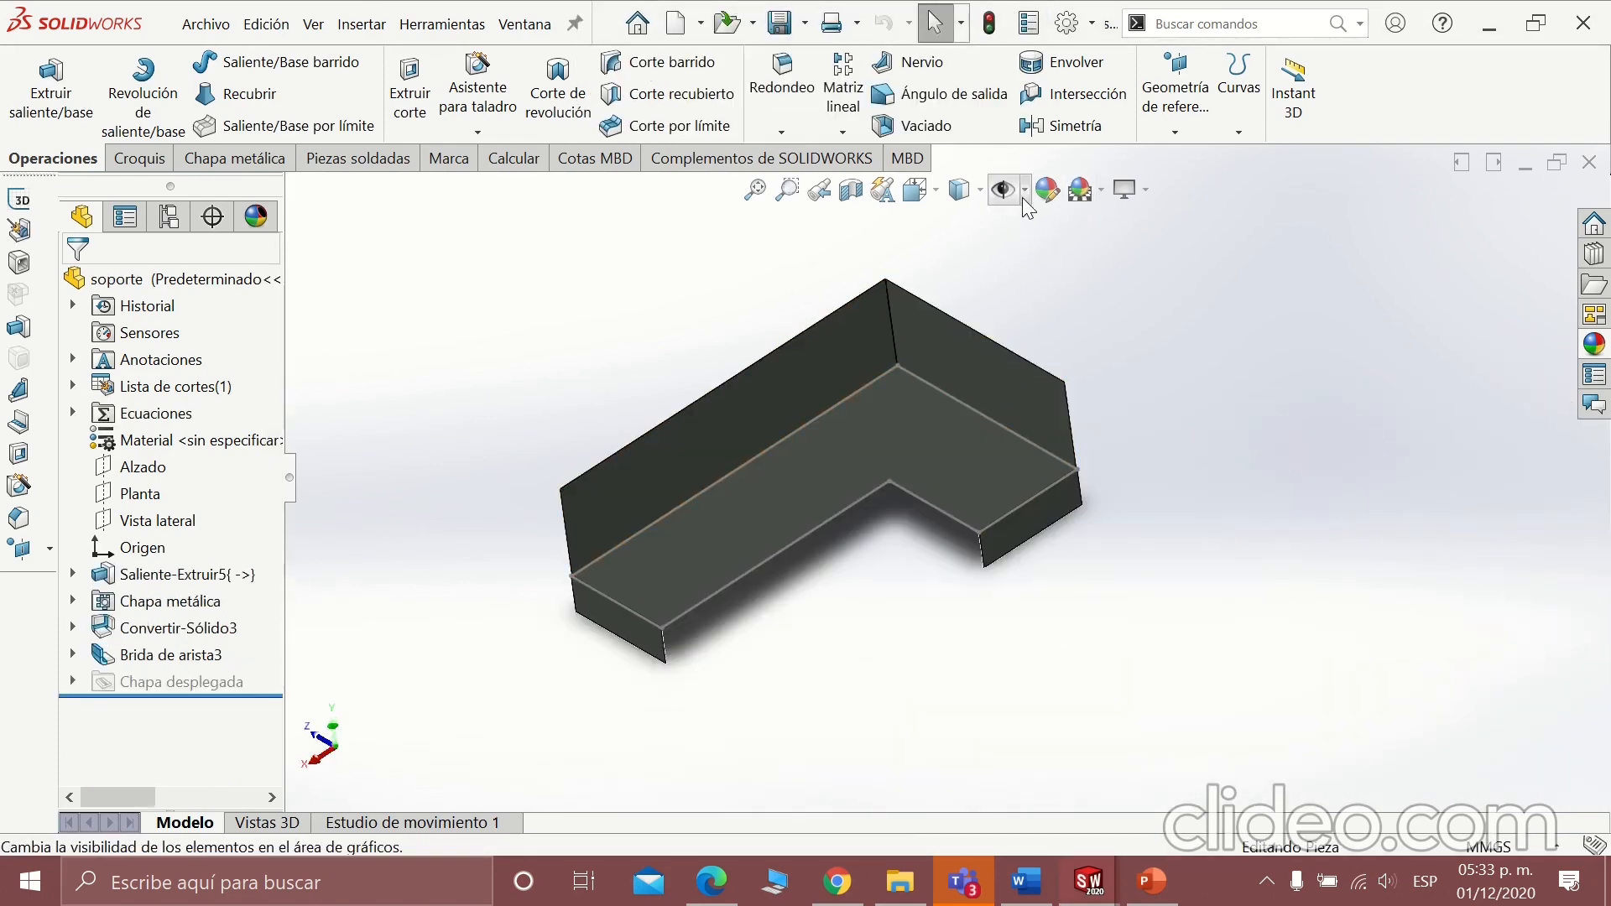
click(1025, 192)
click(1038, 430)
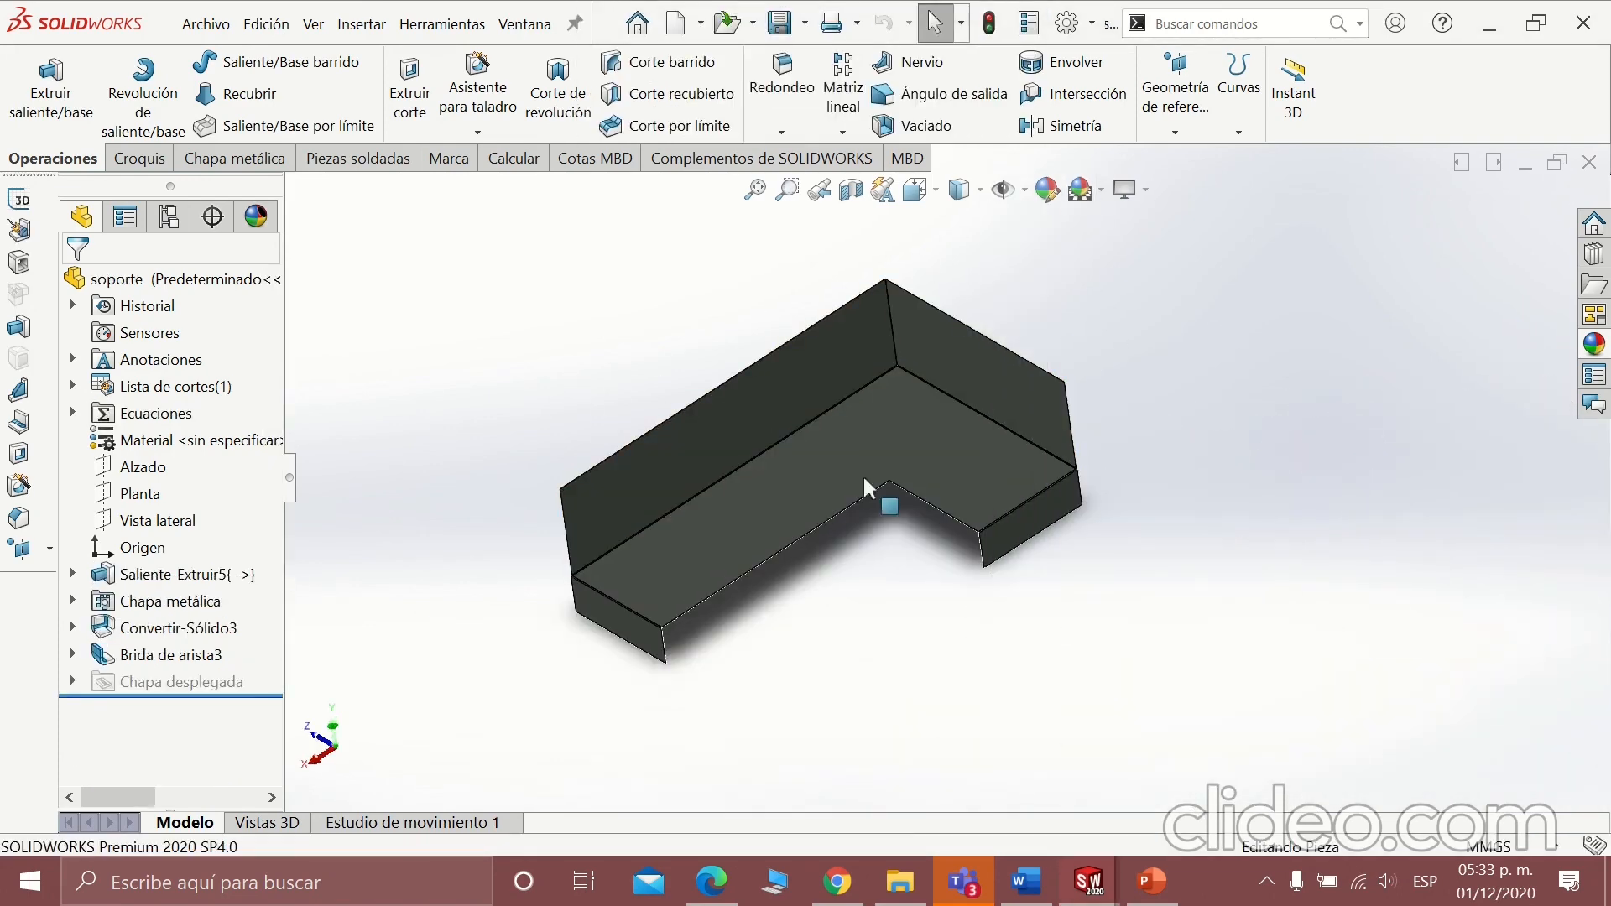
Flatten the soporte sheet-metal part to view its flat pattern.
click(199, 160)
click(1242, 67)
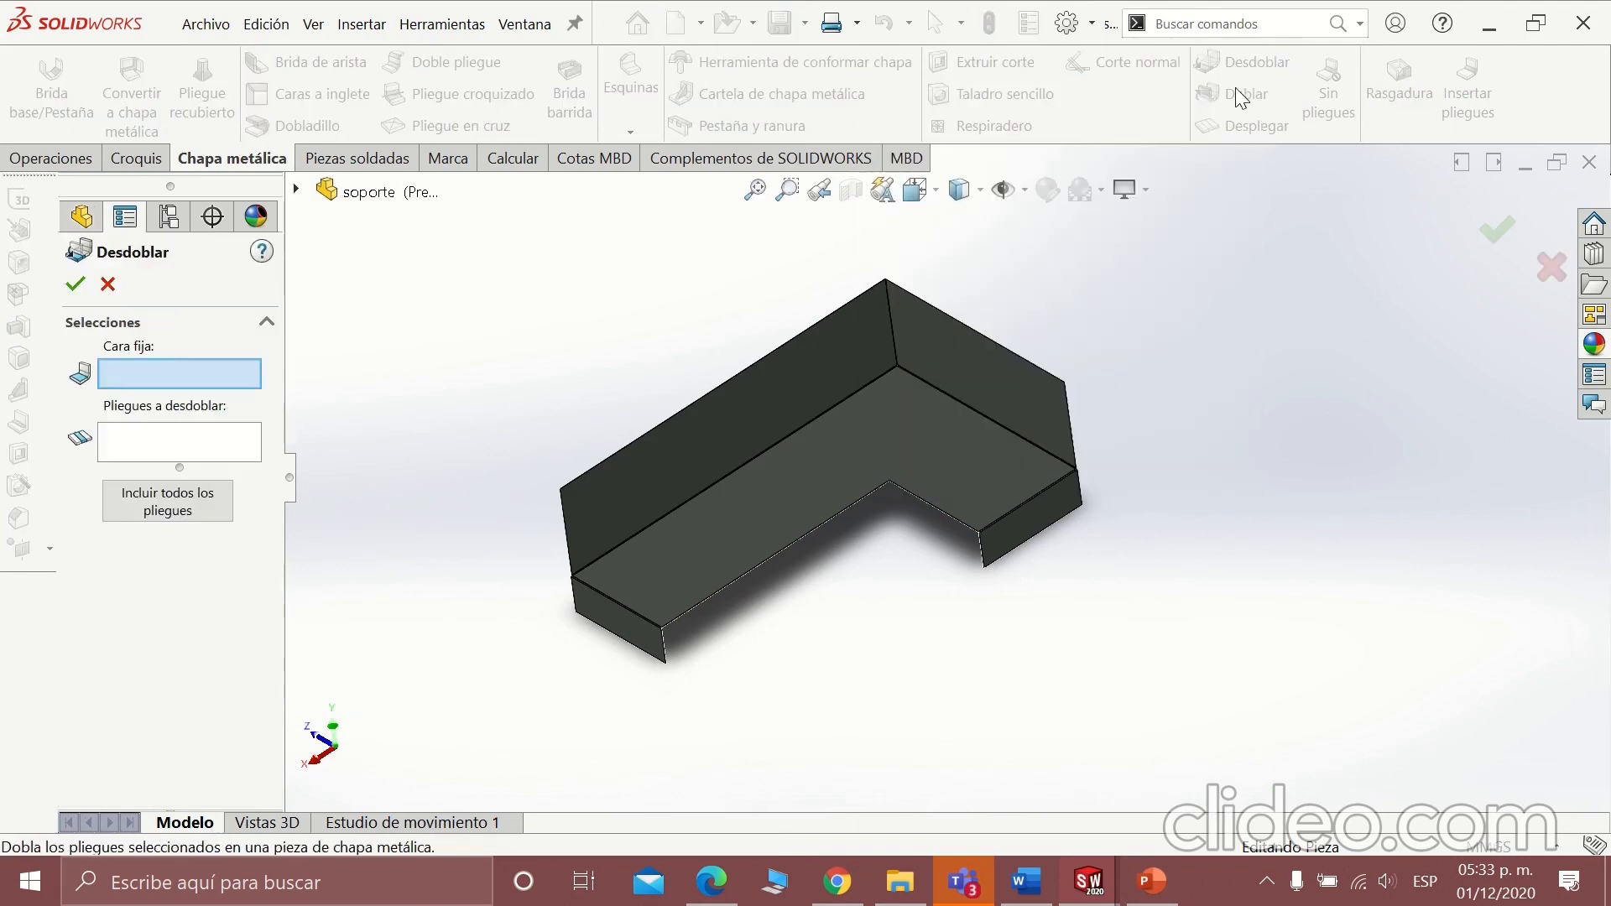
key(Escape)
click(1243, 126)
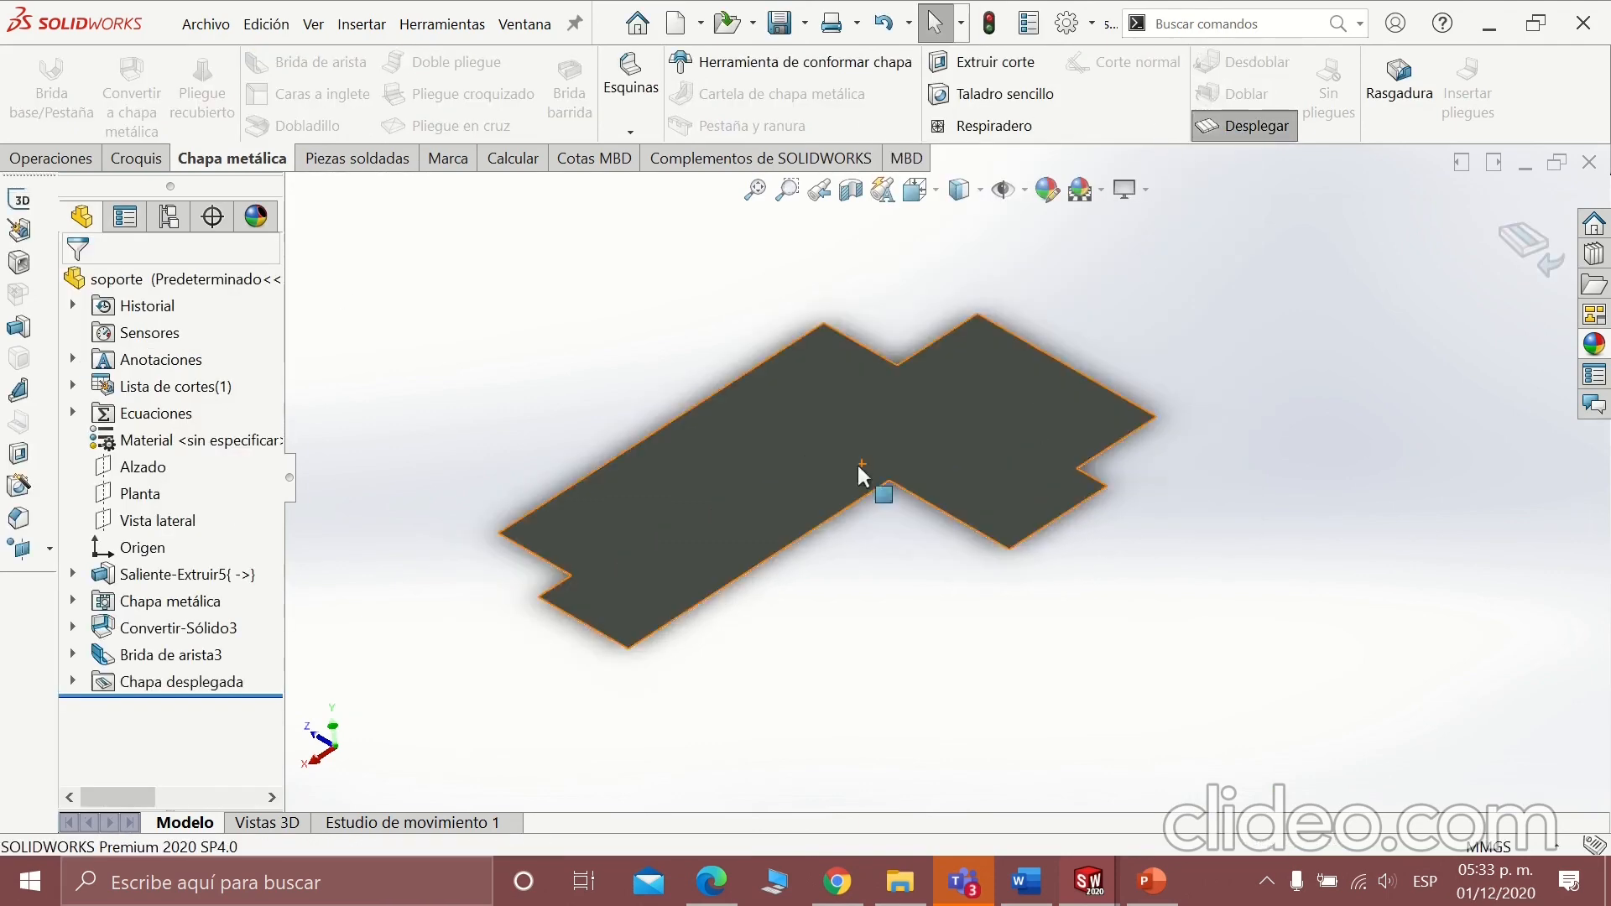
middle_drag(860, 472, 1013, 208)
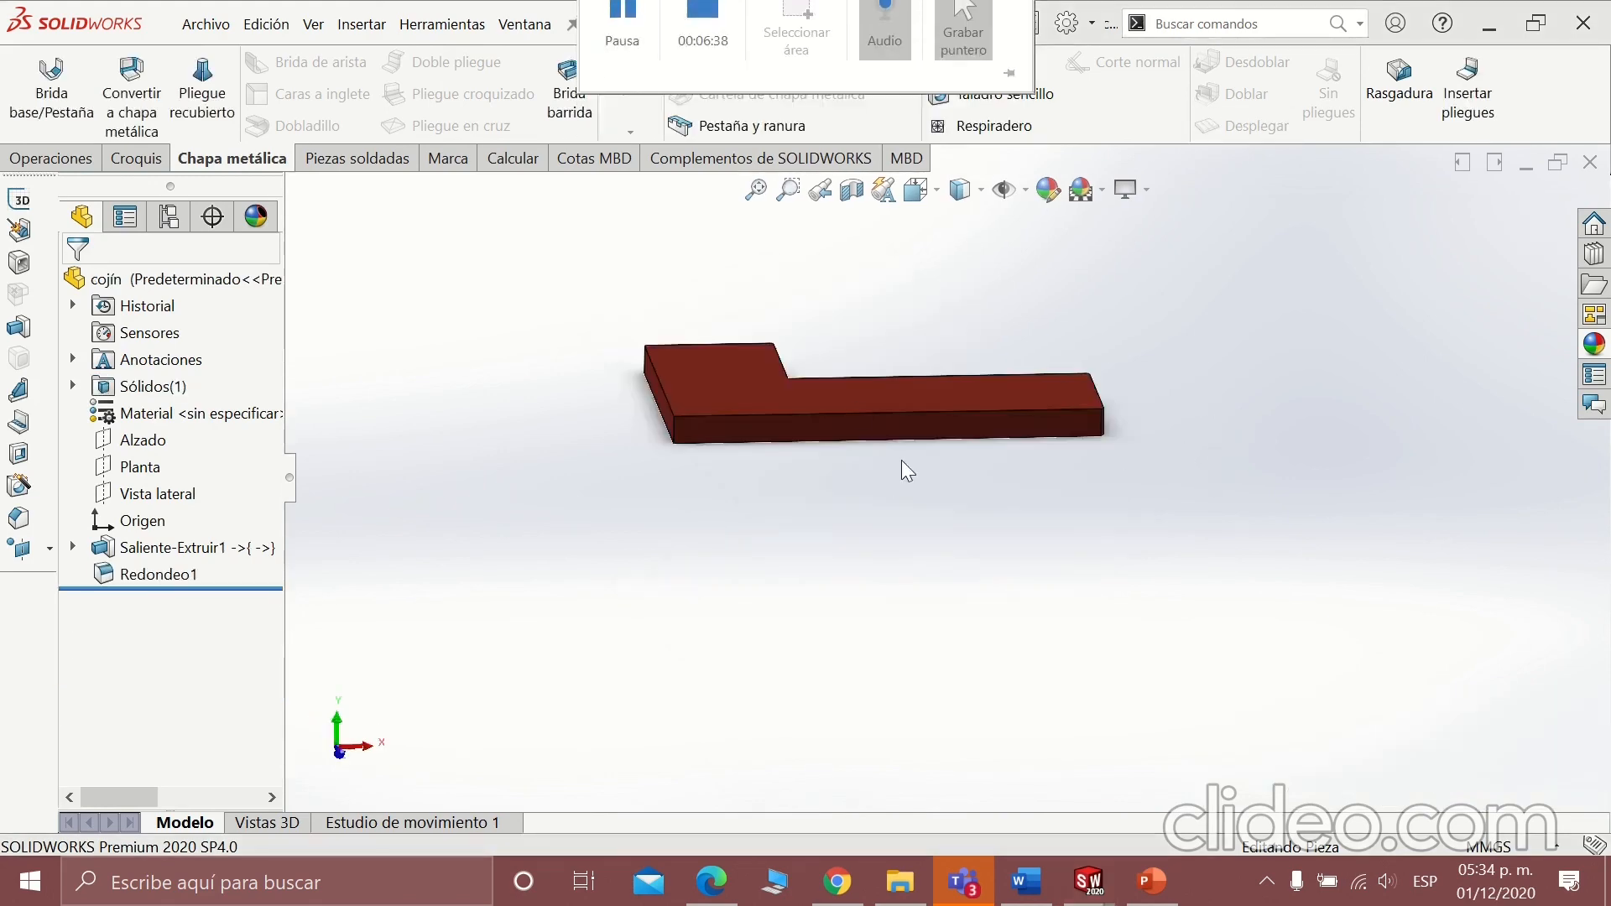
Inspect the finished cojín part and its rounded vertical edges from several angles.
middle_drag(899, 468, 661, 488)
scroll(864, 313, down, 3)
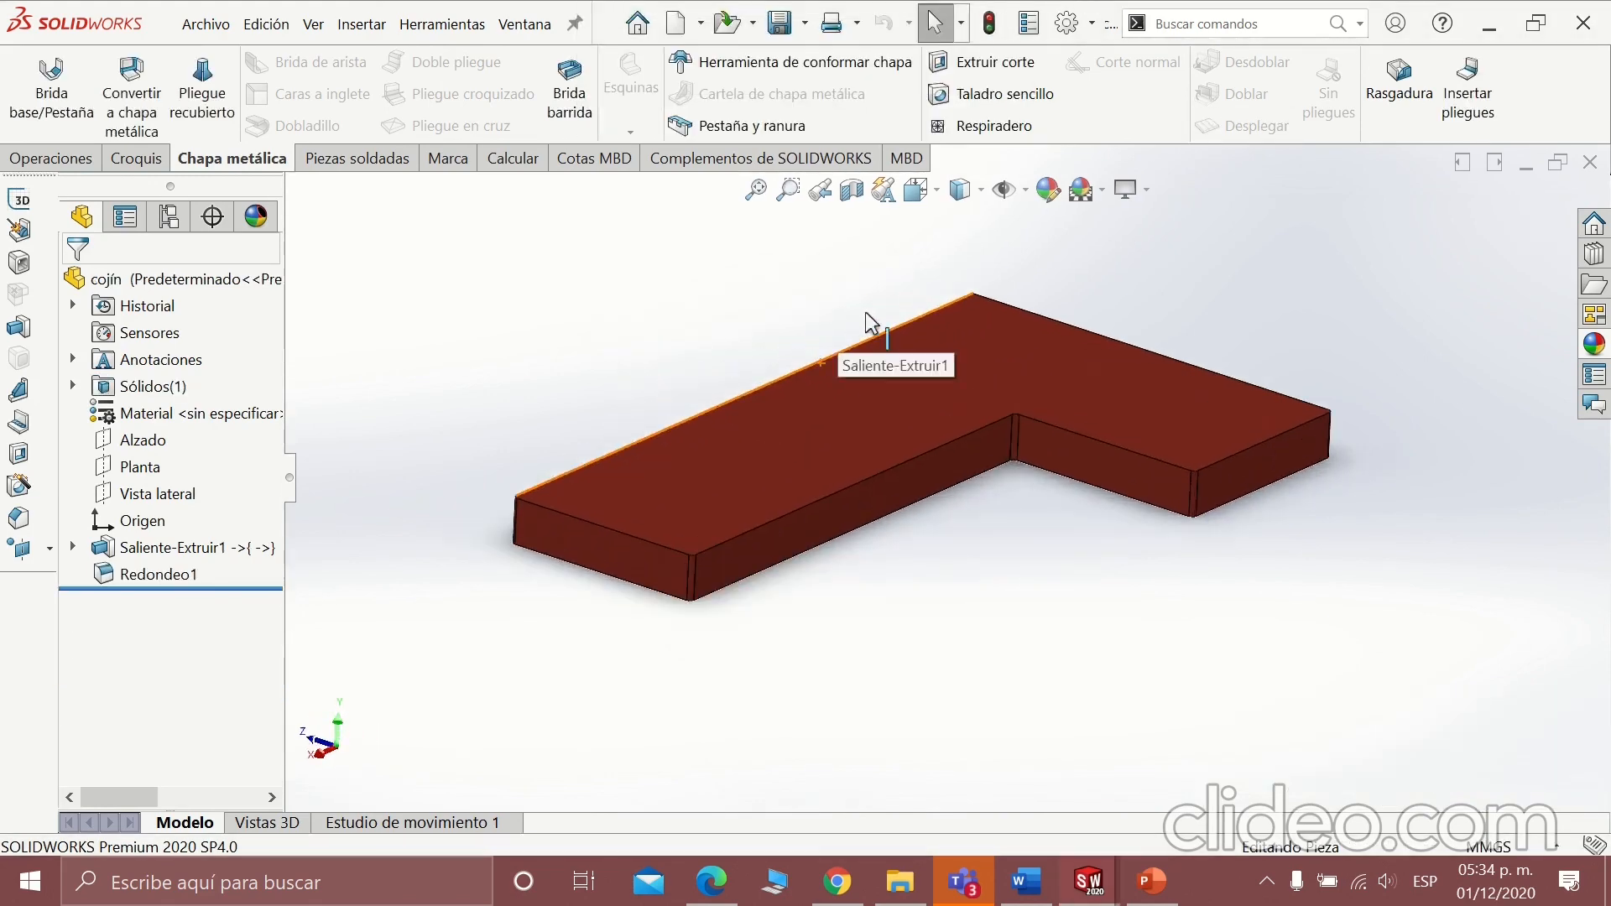
middle_drag(1069, 503, 910, 608)
scroll(839, 571, down, 2)
scroll(789, 537, up, 3)
middle_drag(789, 537, 1046, 344)
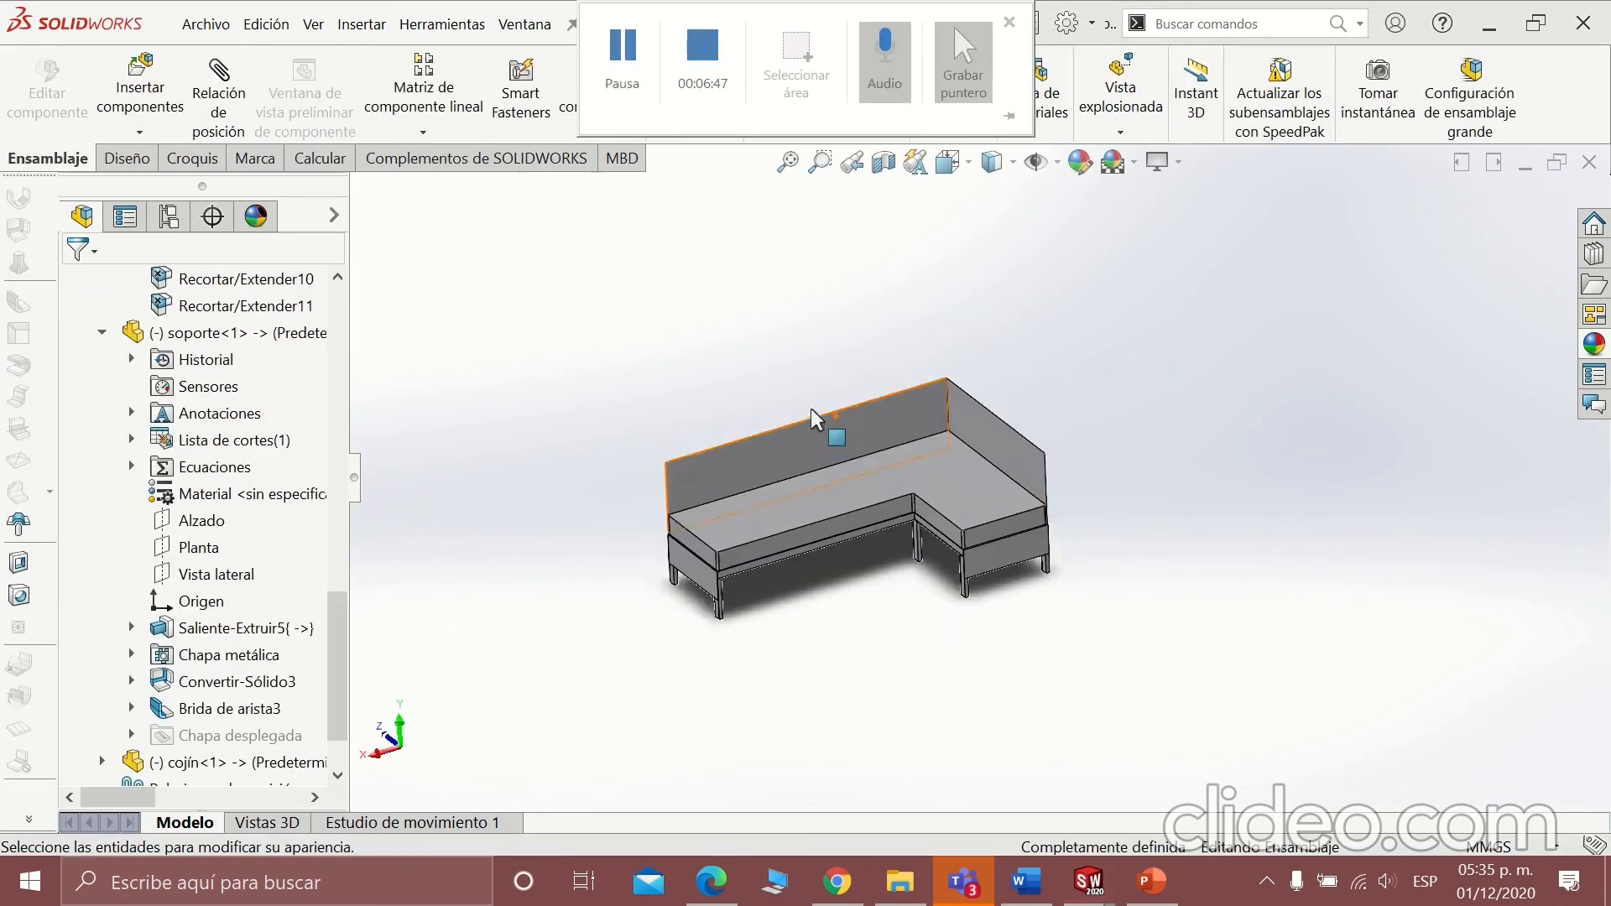
Save the paredes assembly with the finished sofa.
middle_drag(828, 432, 840, 266)
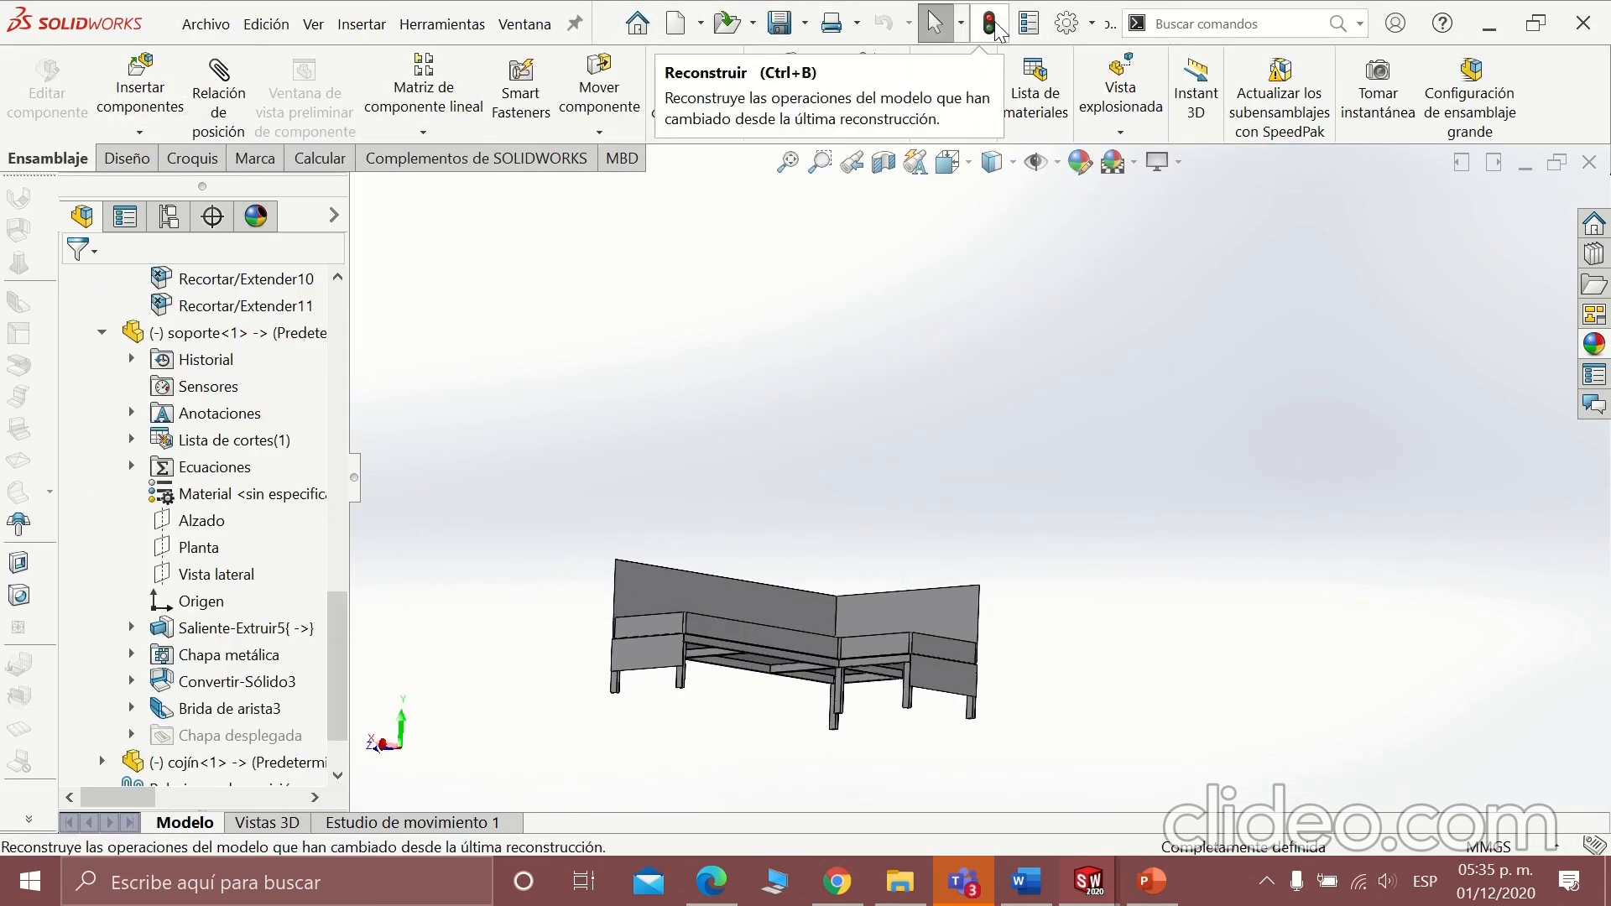
click(781, 18)
click(536, 441)
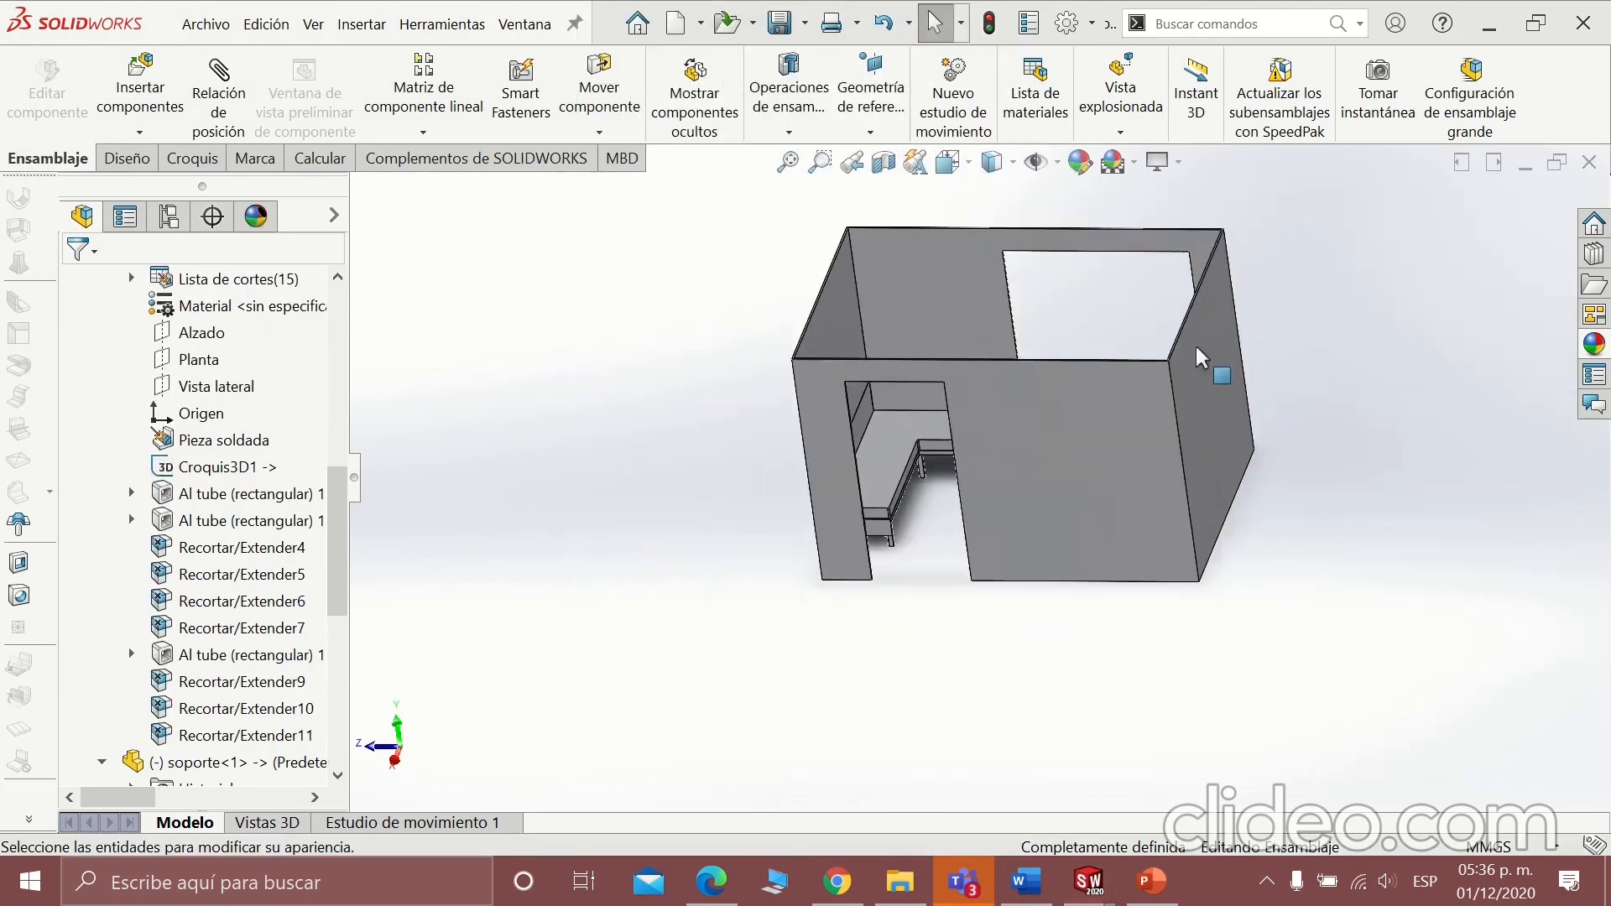
Show the sketches in the paredes assembly and view the room's furniture layout from above.
middle_drag(1216, 364, 1121, 527)
scroll(1108, 512, up, 1)
middle_drag(1026, 368, 1011, 571)
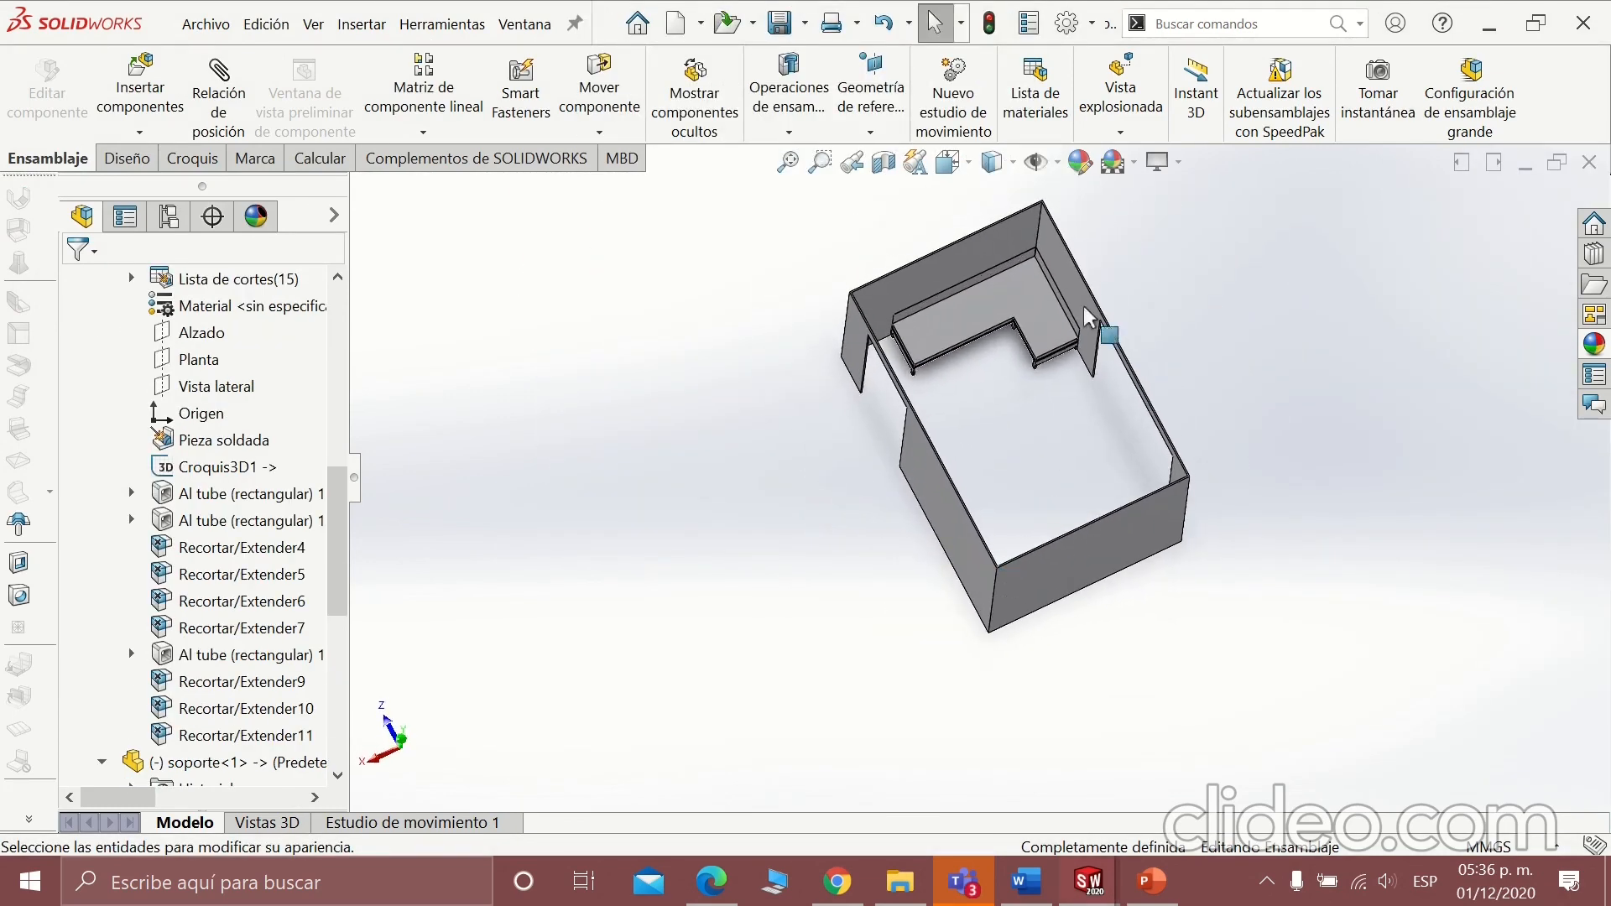
click(1058, 162)
scroll(1044, 346, down, 7)
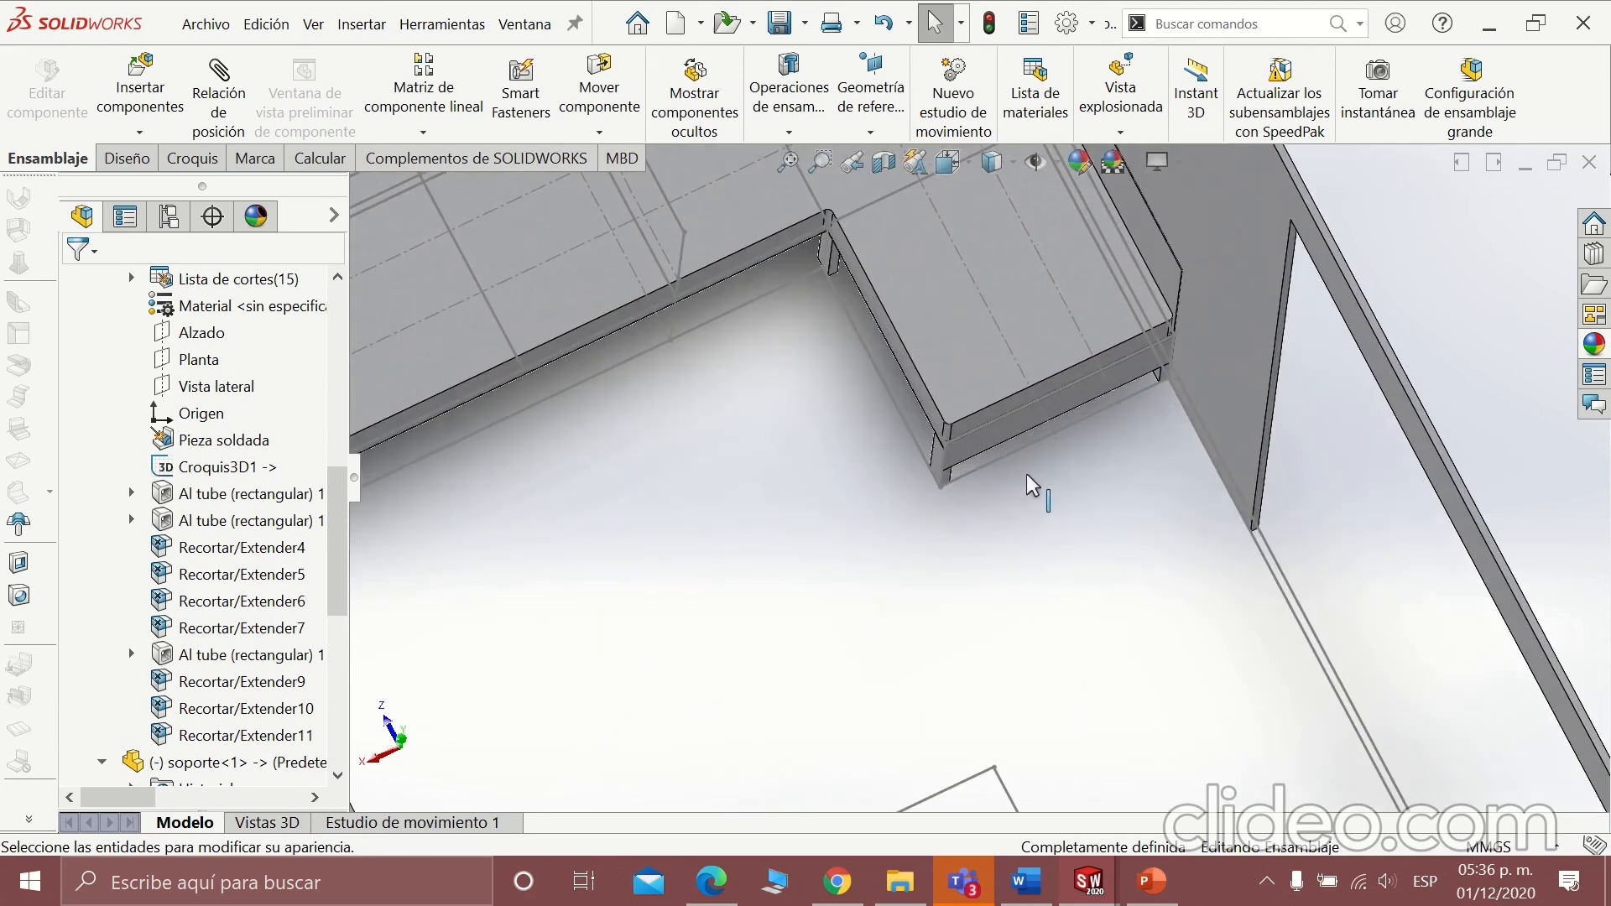
key(ctrl+8)
key(f)
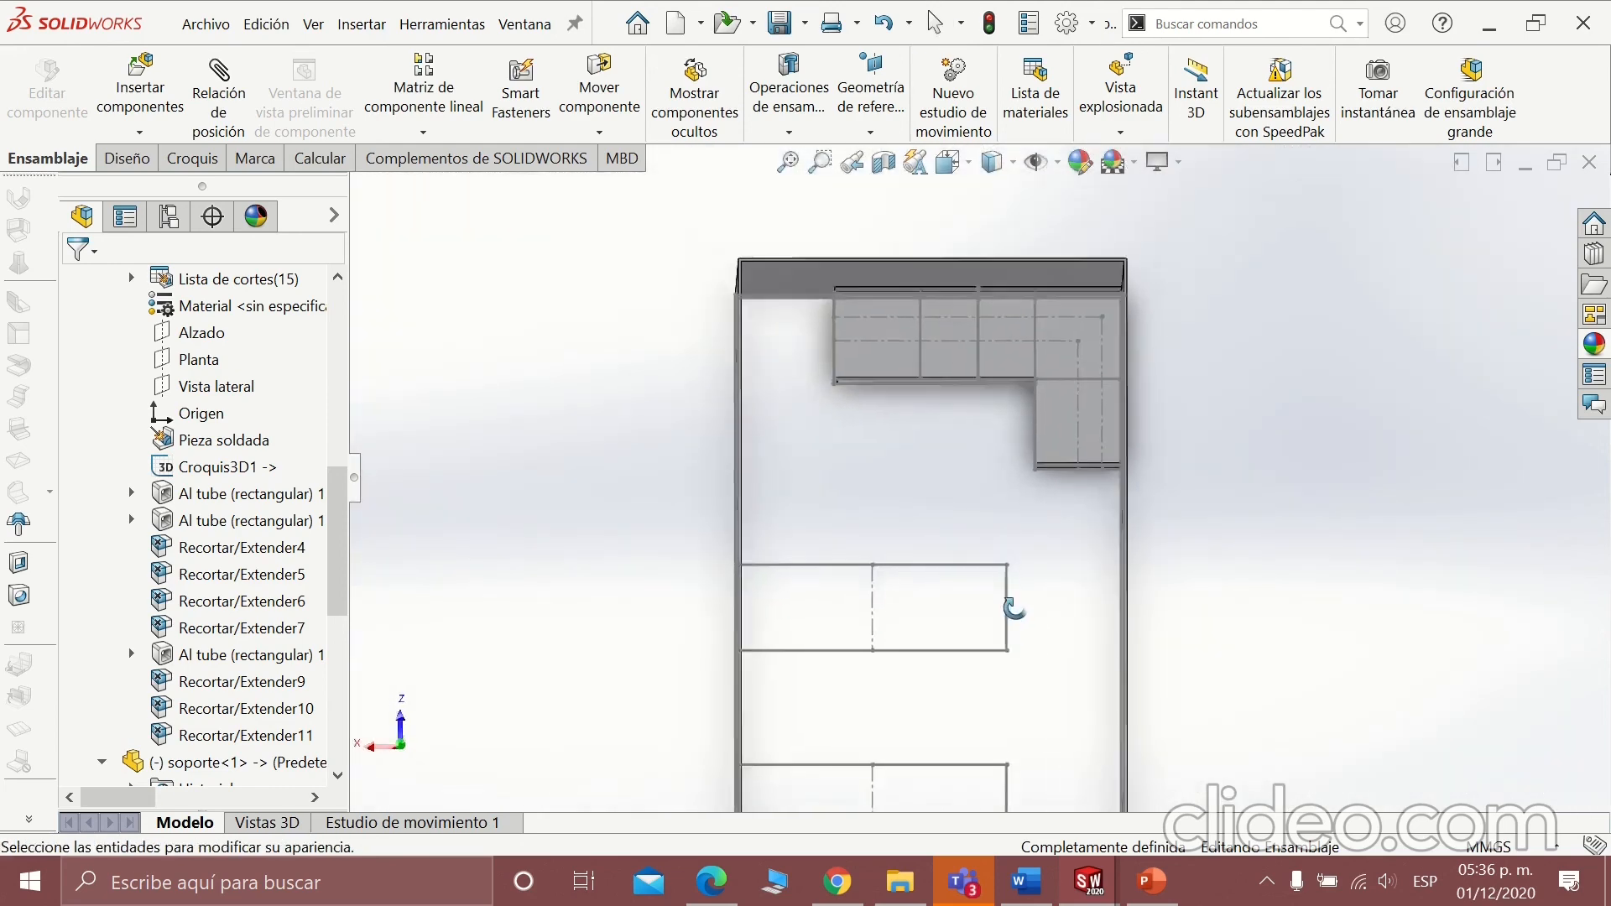